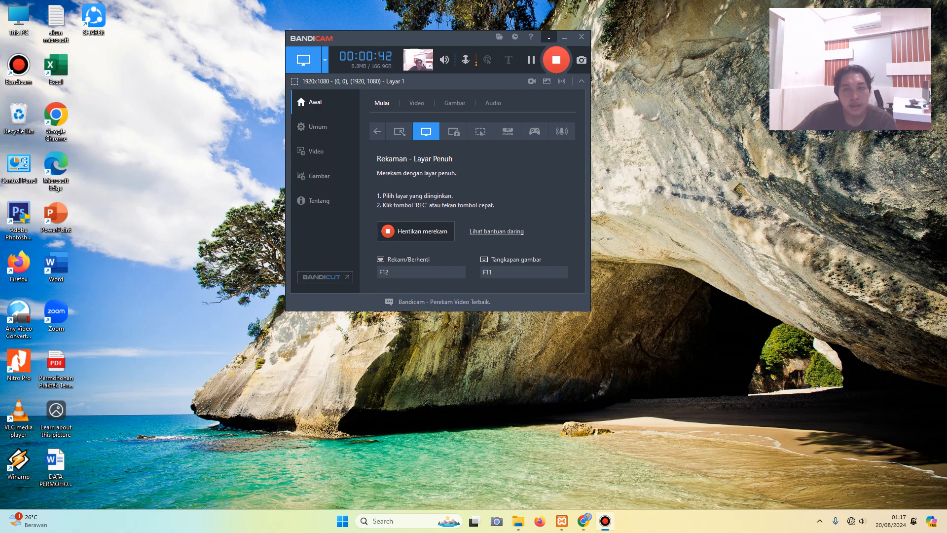
- Minimise Bandicam and the XAMPP control panel, then bring up Google Chrome
left_click(549, 38)
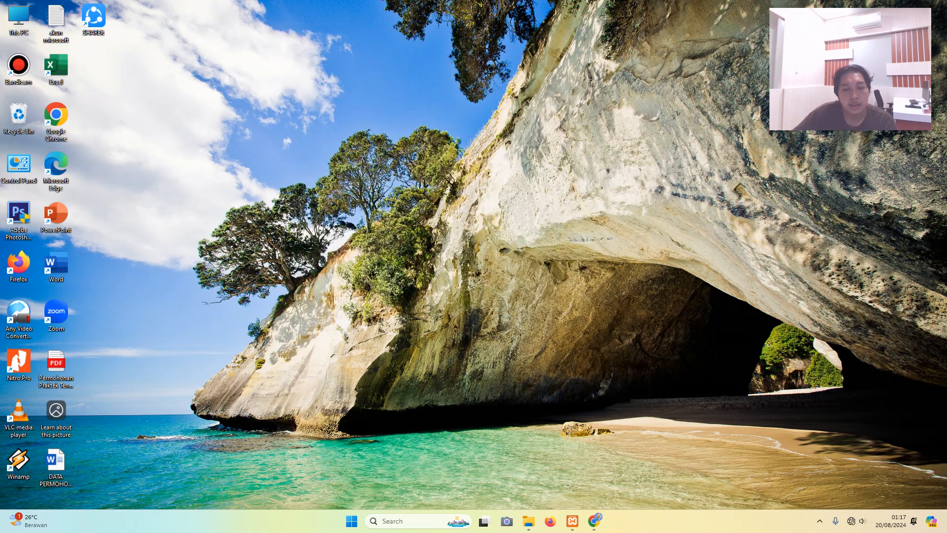
left_click(572, 520)
left_click(572, 520)
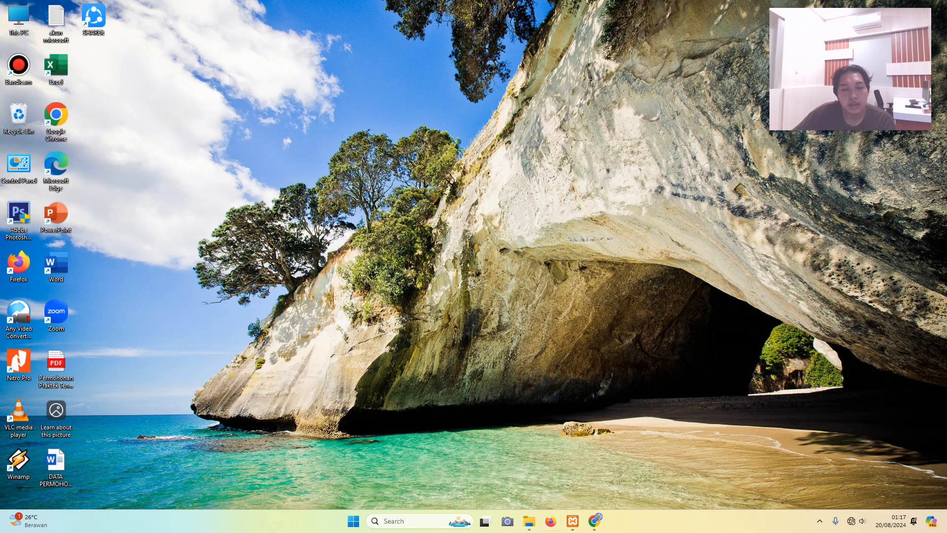
left_click(594, 521)
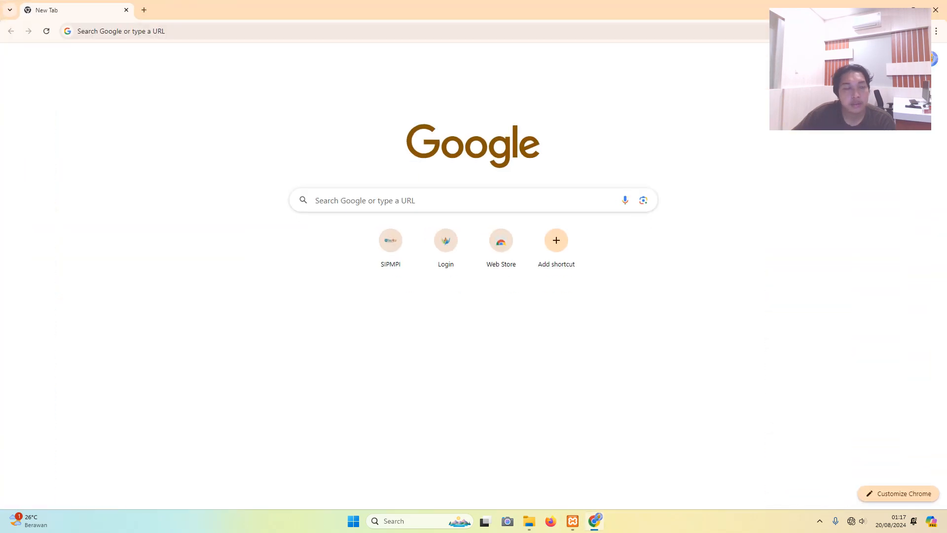
- Load the SIPMPI site at localhost/pm
left_click(84, 31)
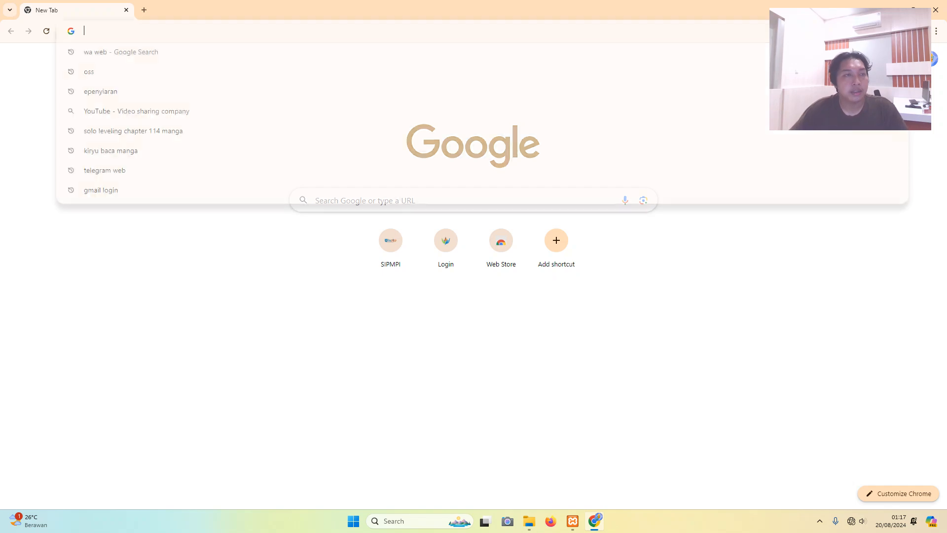
type("local")
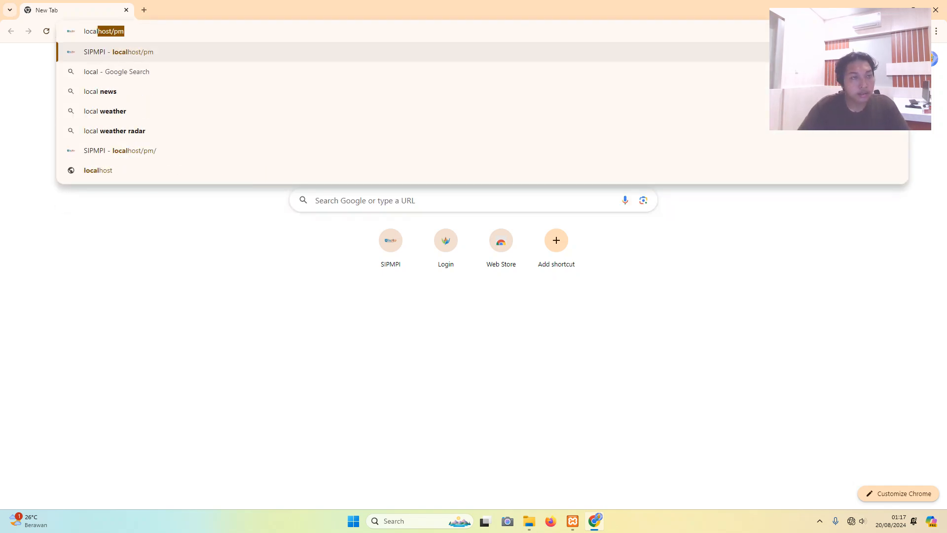
key("Return")
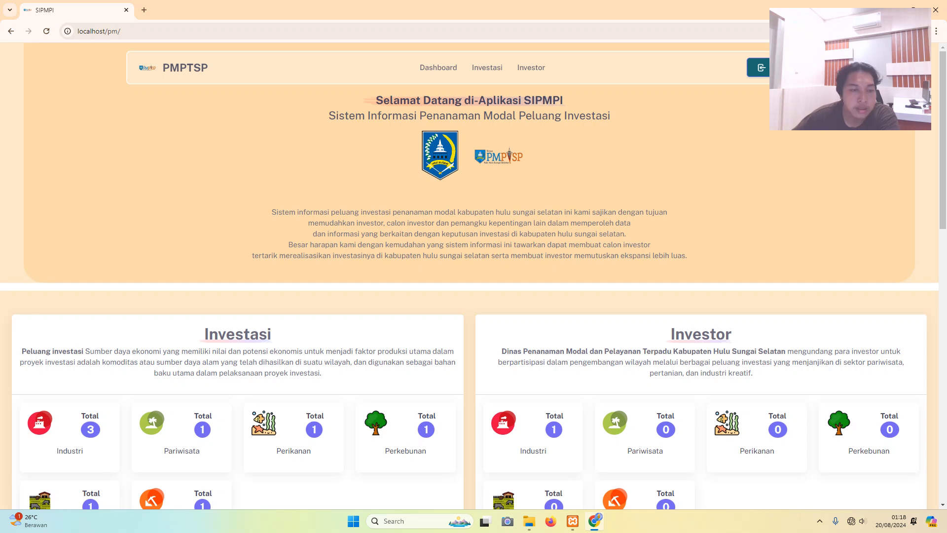
scroll(473, 280, "down", 1)
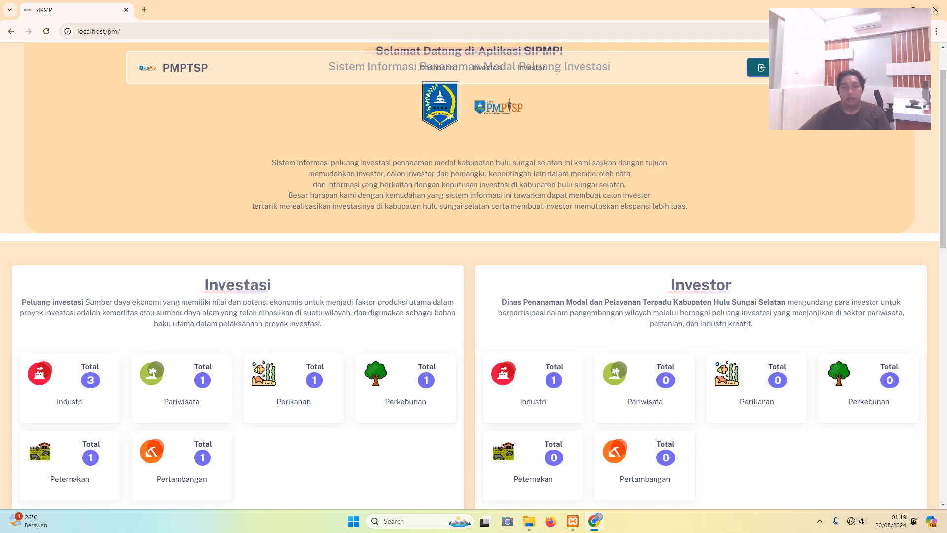
scroll(469, 276, "down", 6)
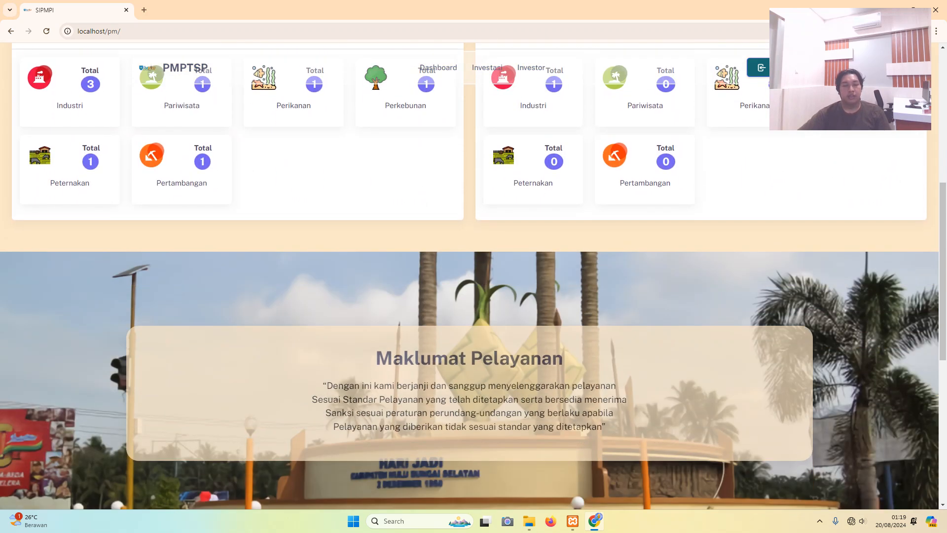
scroll(469, 276, "down", 2)
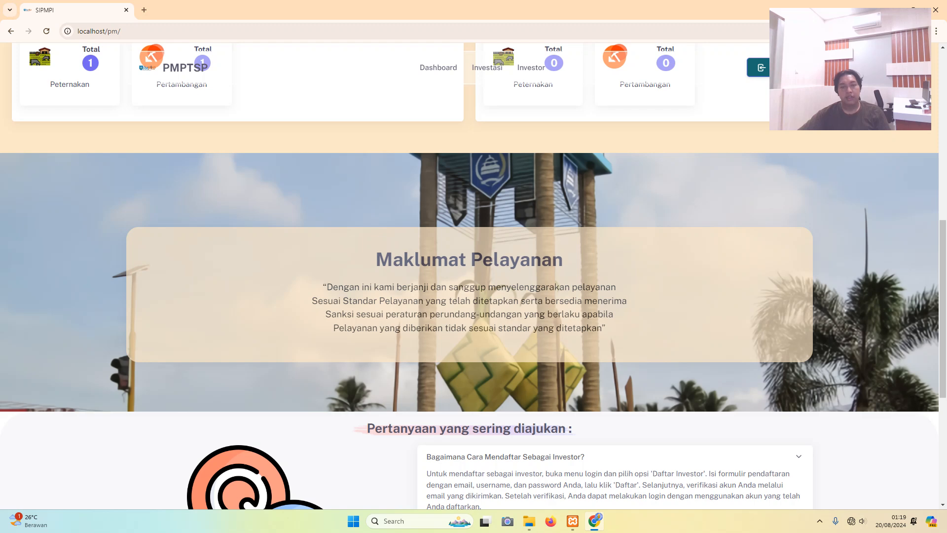
scroll(473, 276, "down", 4)
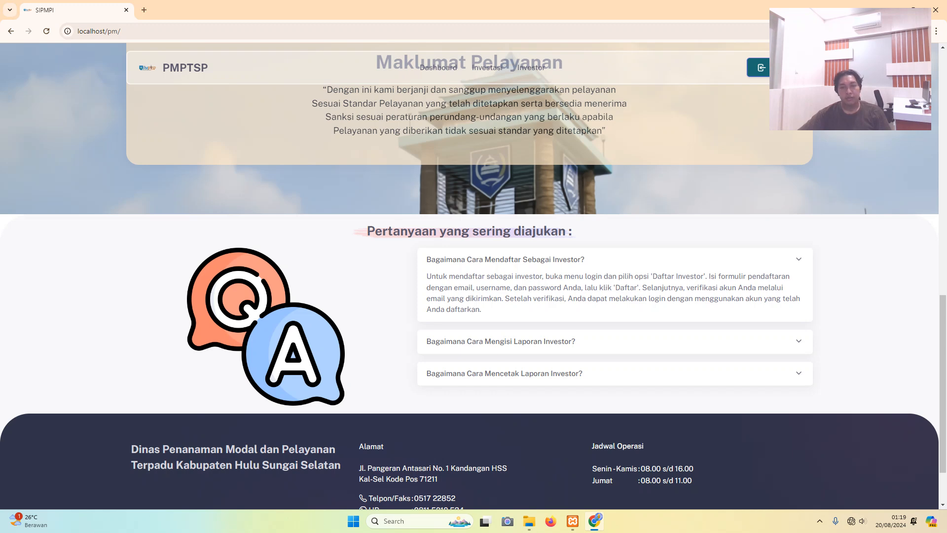
scroll(474, 276, "down", 2)
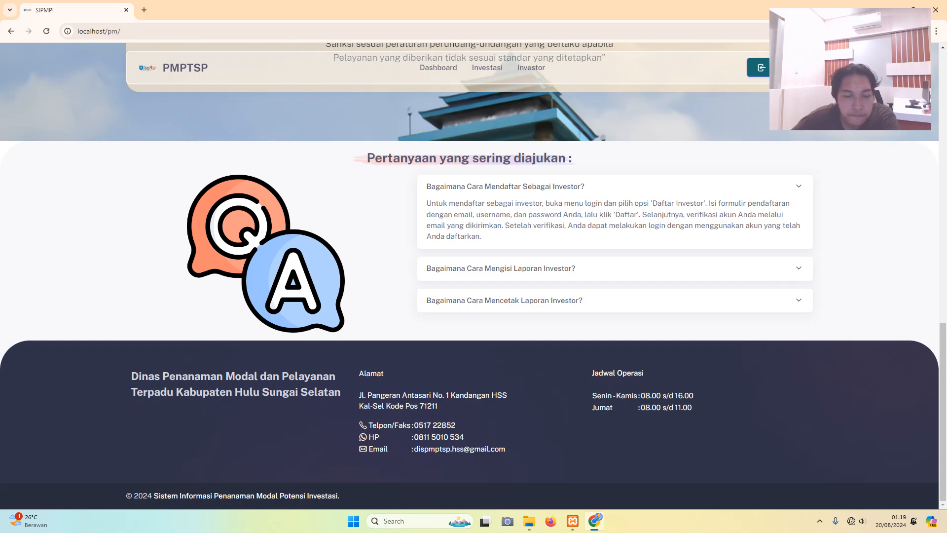
scroll(469, 276, "up", 14)
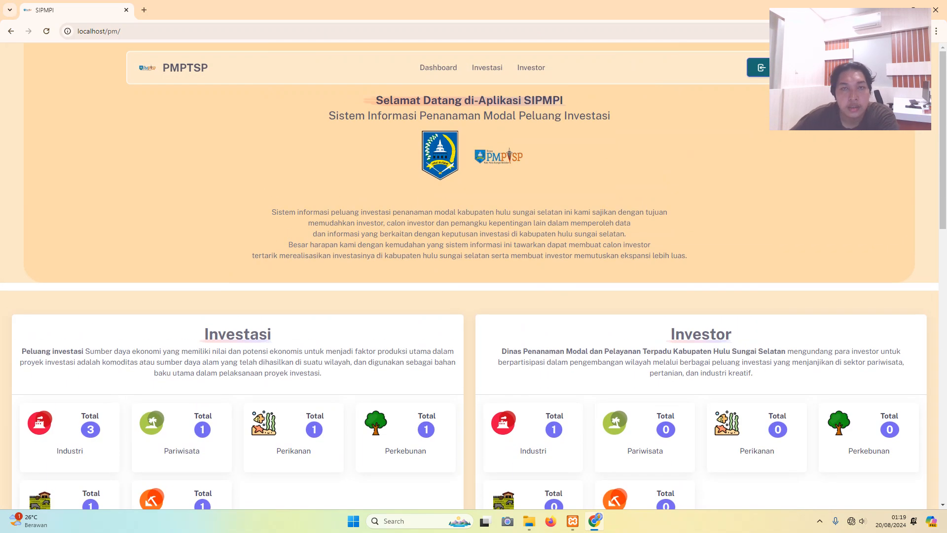
- Browse Industri, Pariwisata, Perikanan, Perkebunan, Peternakan and Pertambangan investments, then open the Industri investors list
left_click(487, 67)
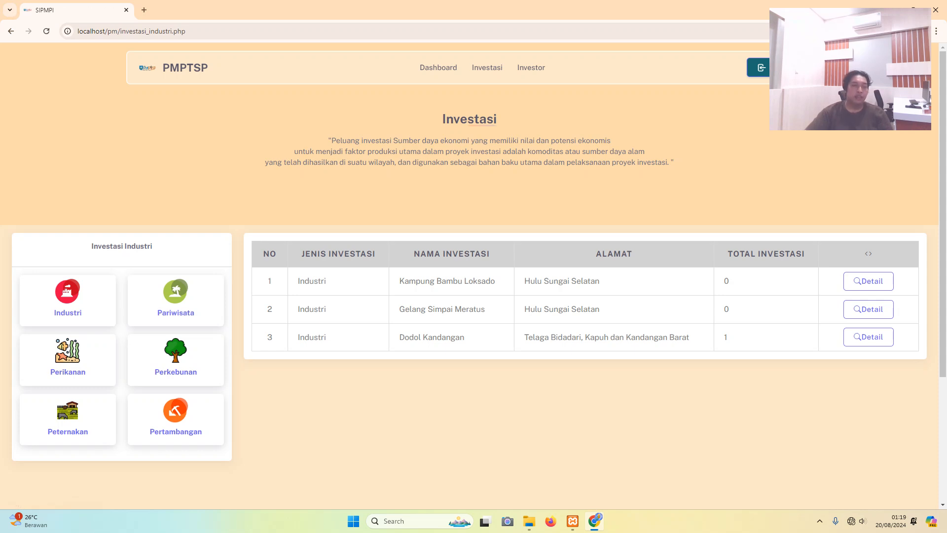
left_click(176, 300)
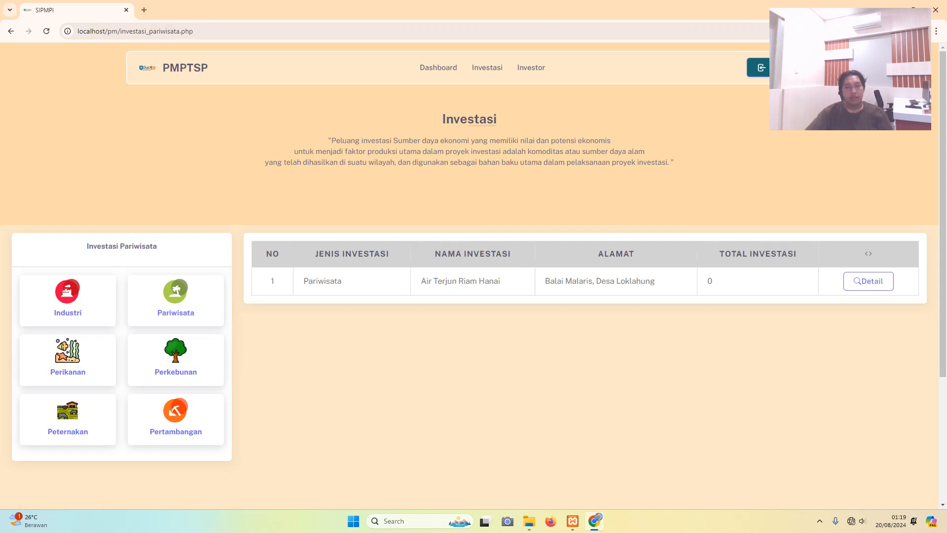
left_click(68, 360)
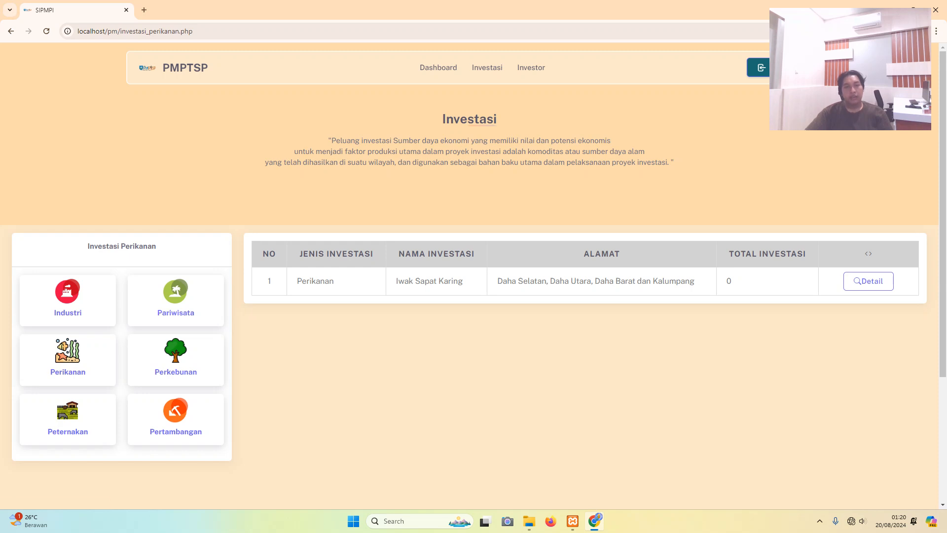
left_click(175, 359)
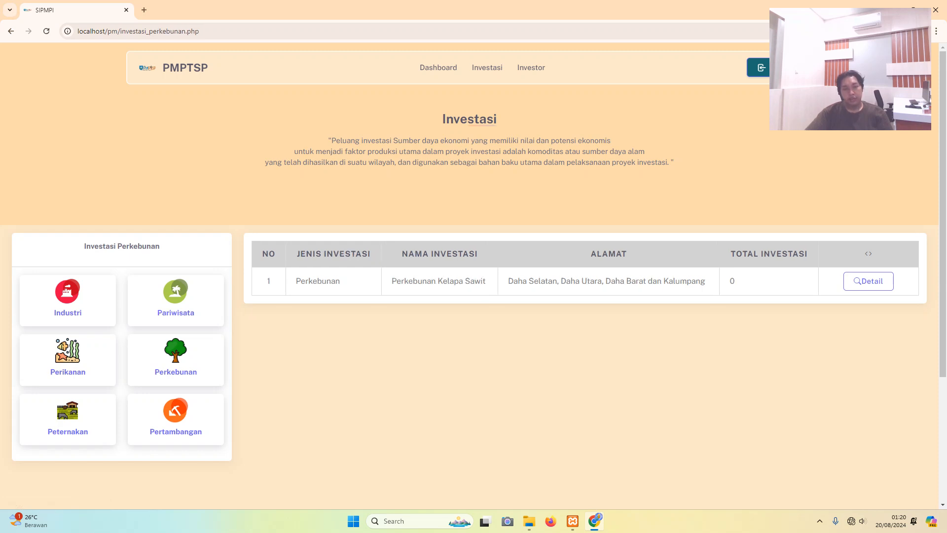
left_click(67, 418)
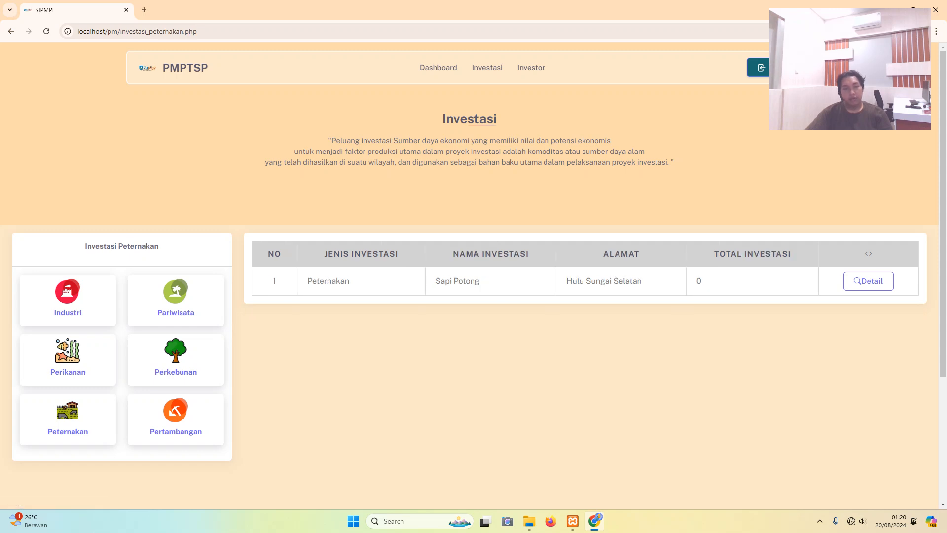
left_click(175, 419)
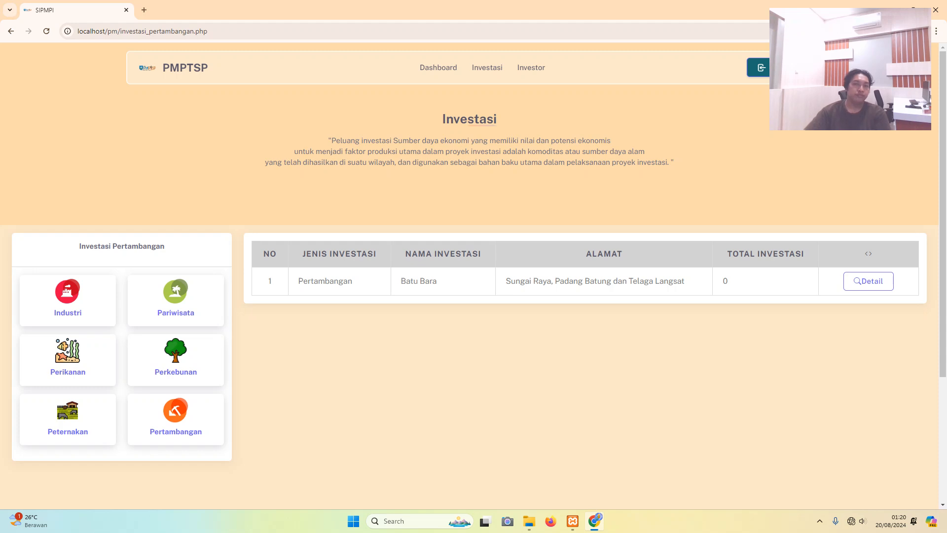
left_click(530, 67)
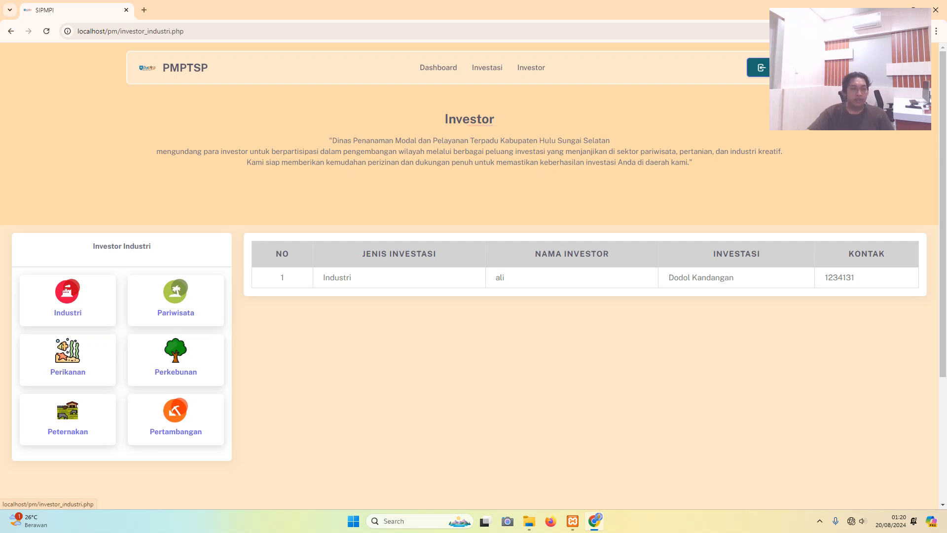
- Check the Pariwisata, Perikanan, Perkebunan and Pertambangan investor lists, then open the admin login page
left_click(175, 300)
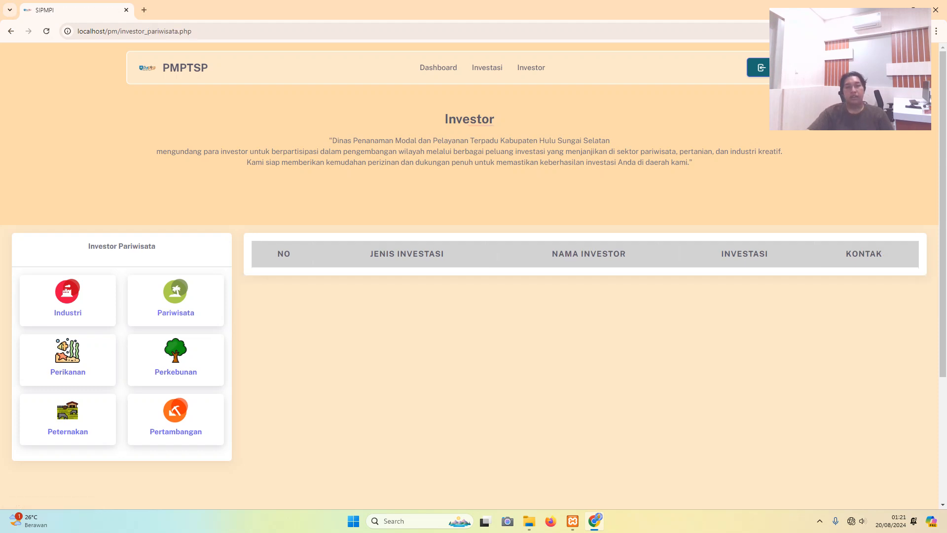
left_click(67, 359)
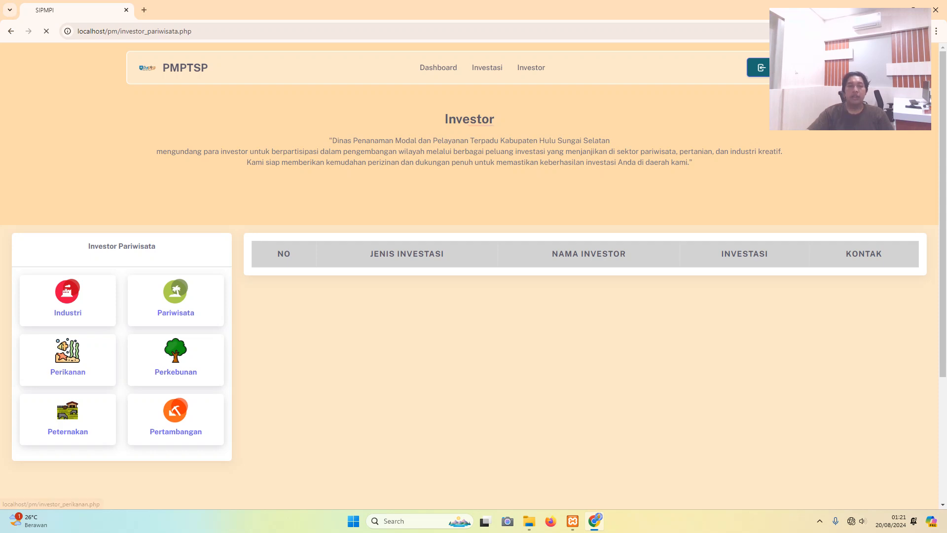
left_click(176, 359)
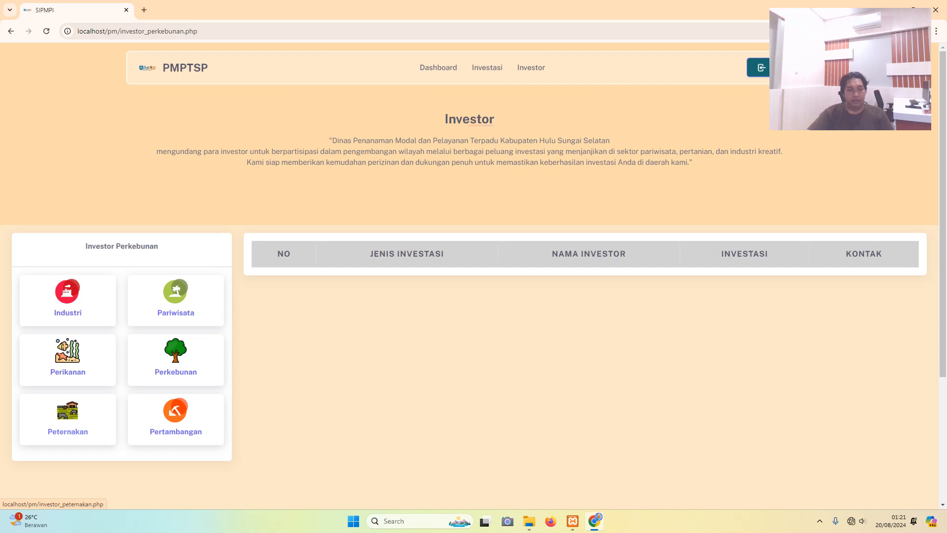
left_click(176, 419)
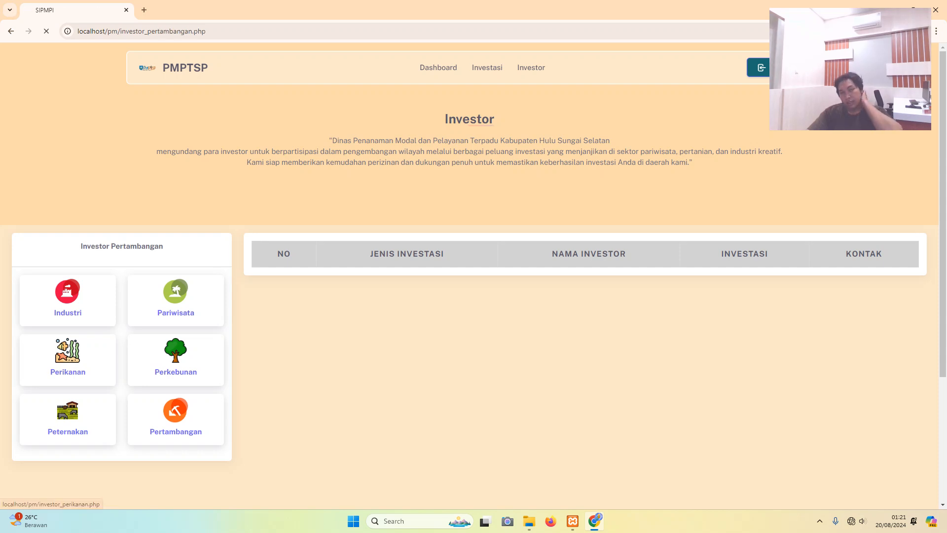
left_click(68, 360)
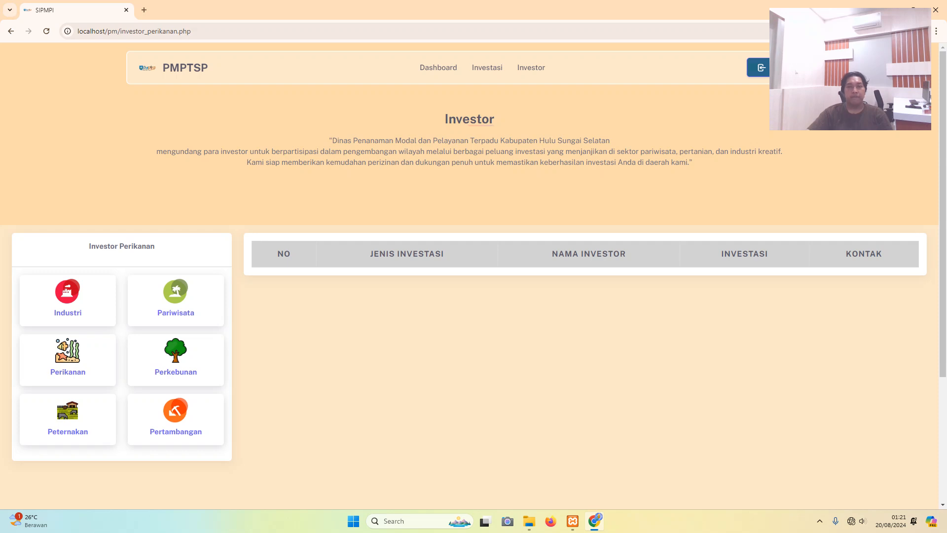
left_click(758, 68)
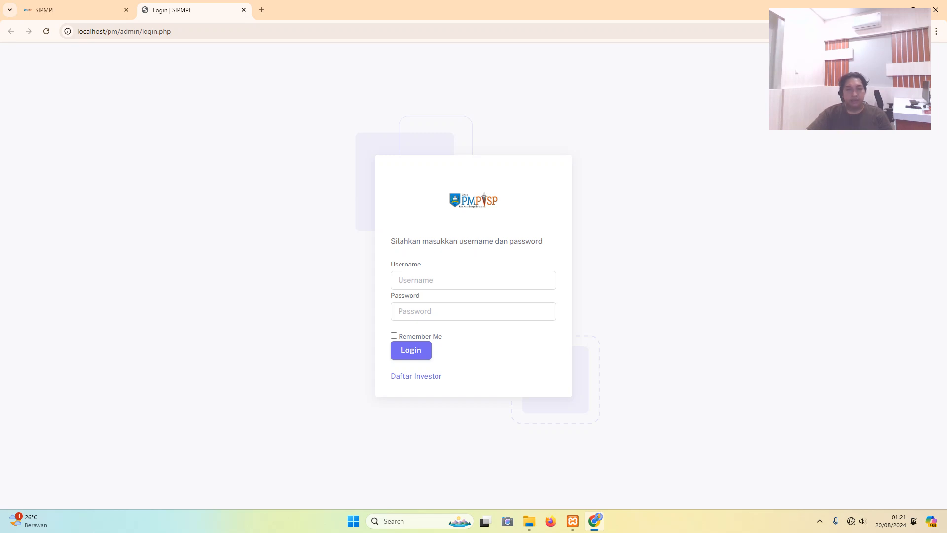
- Sign in with username admin and the account password
left_click(473, 280)
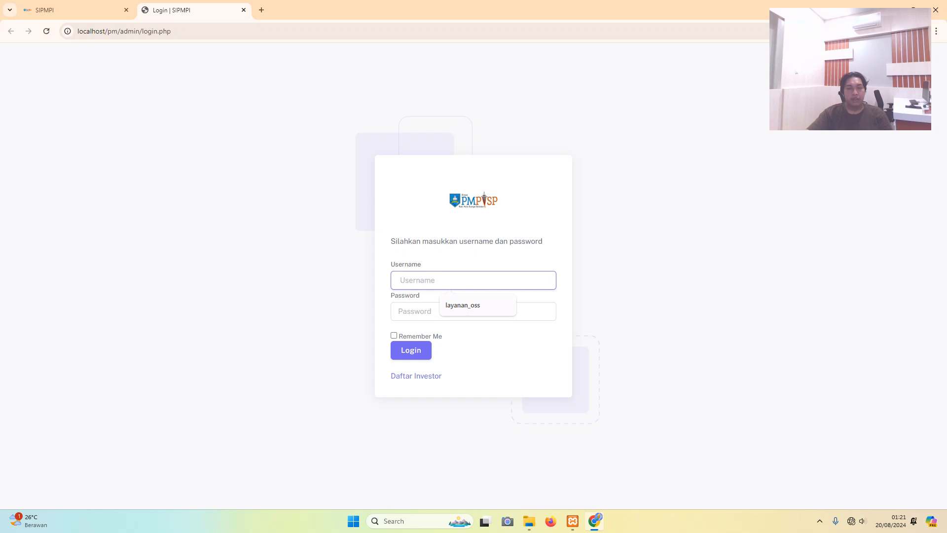
left_click(473, 280)
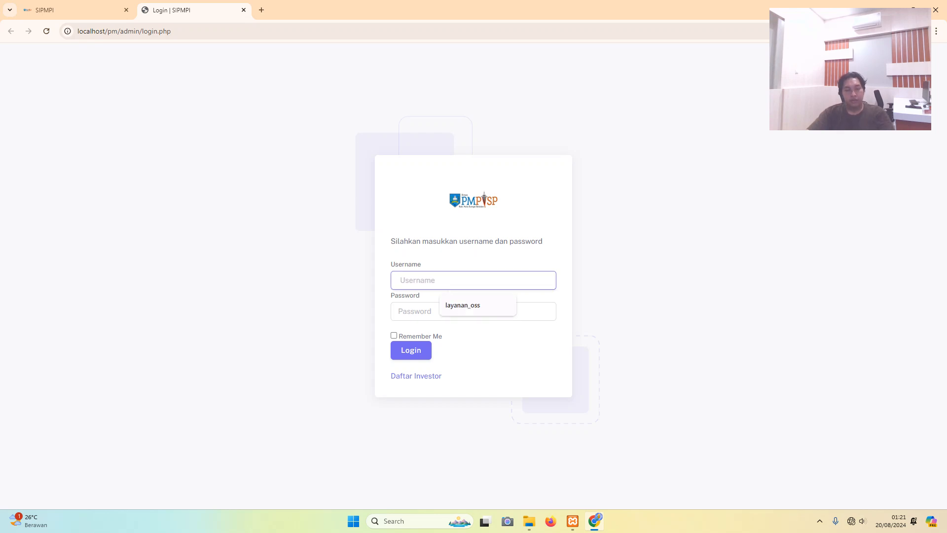
type("ad")
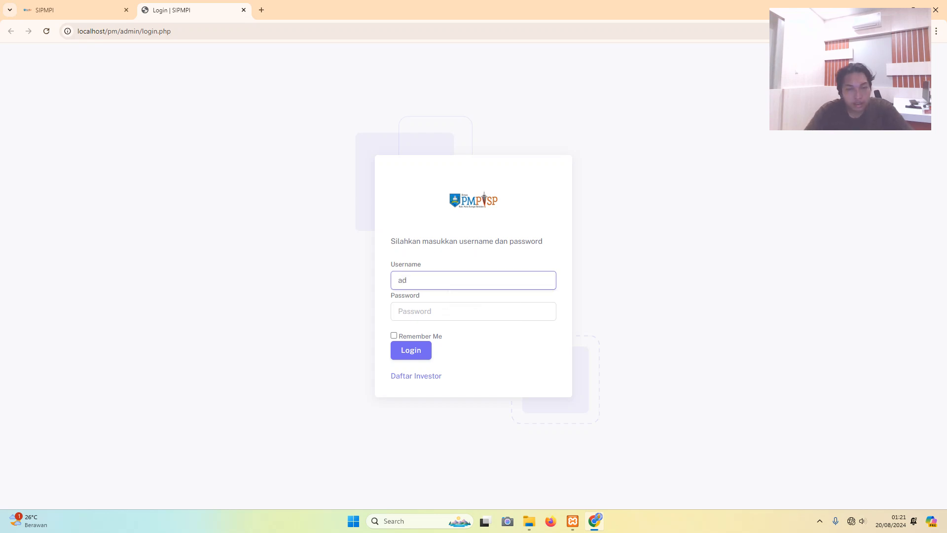
type("min")
key("Tab")
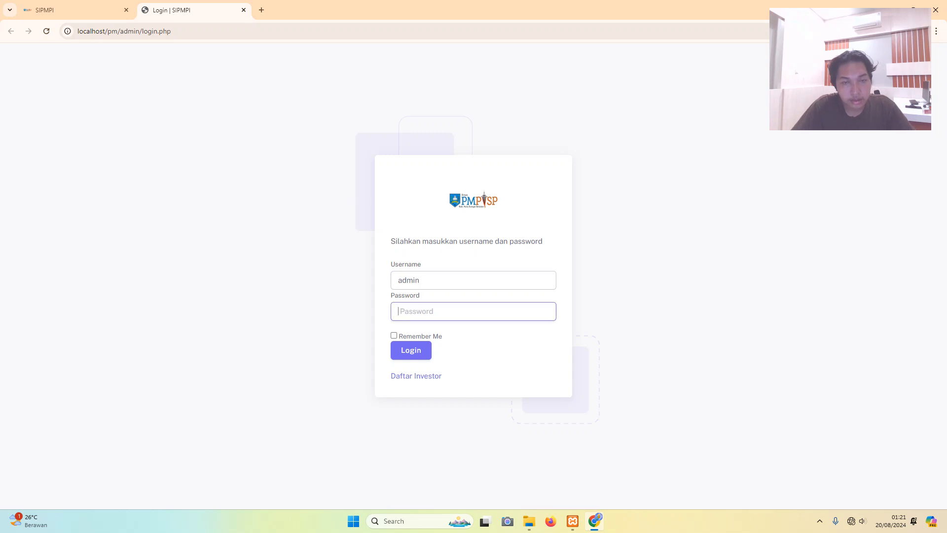
type("admin")
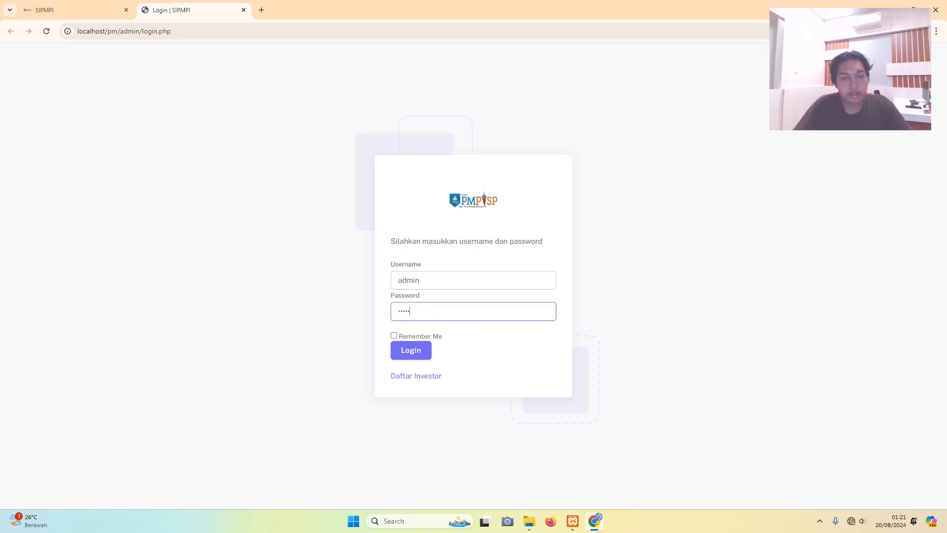
key("Return")
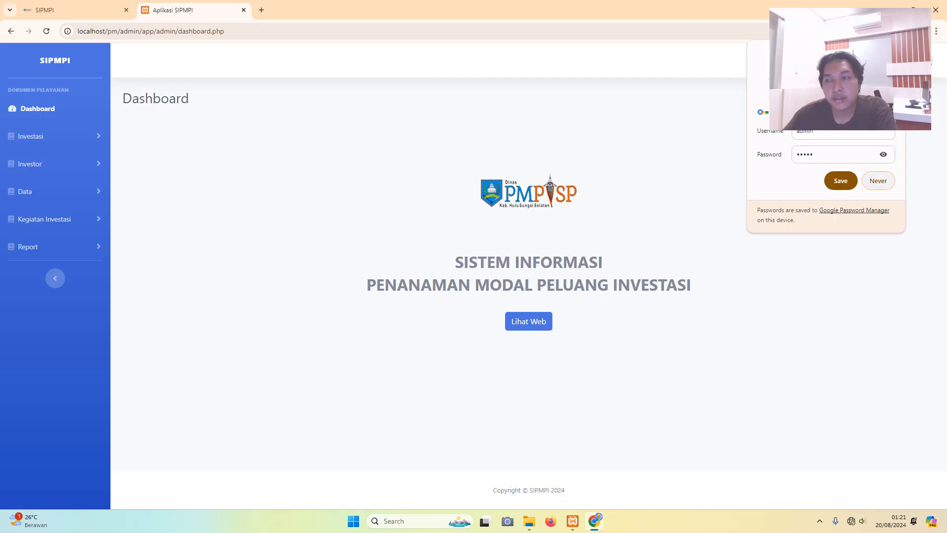
- Decline saving the password and expand the Investasi, Investor, Data, Kegiatan Investasi and Report sidebar menus
left_click(877, 181)
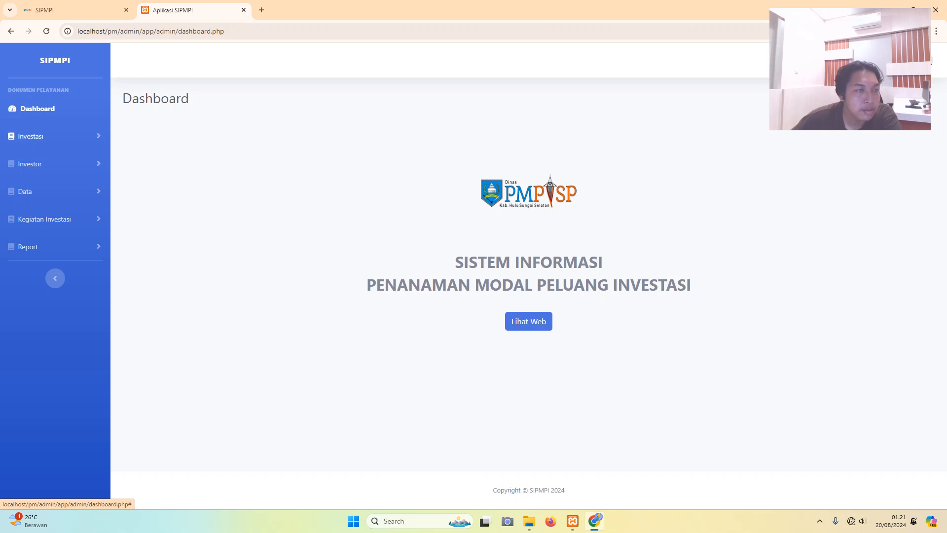
left_click(30, 136)
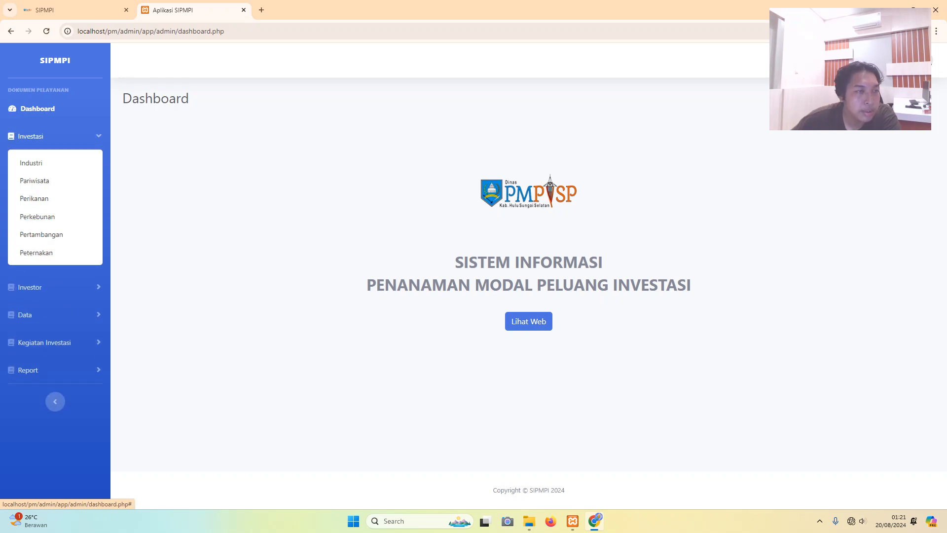
left_click(29, 163)
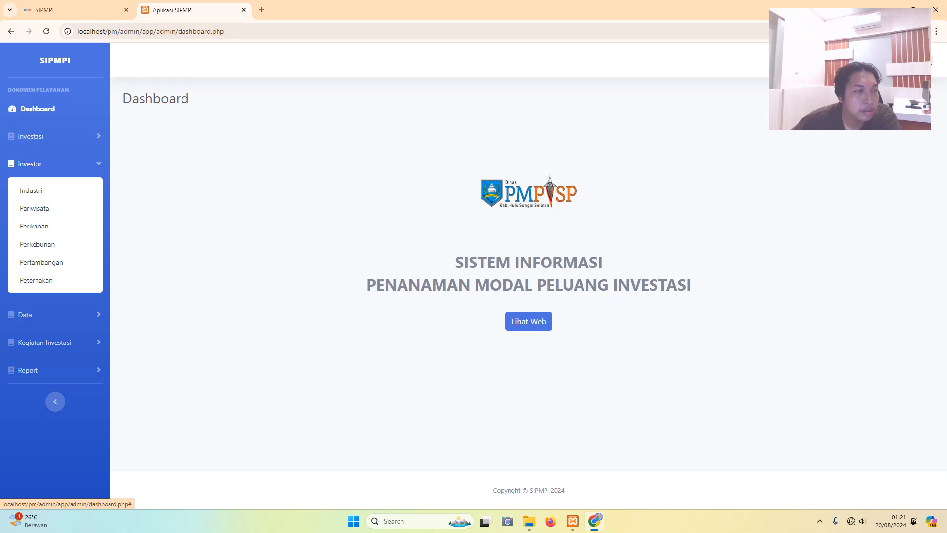
left_click(30, 164)
left_click(25, 191)
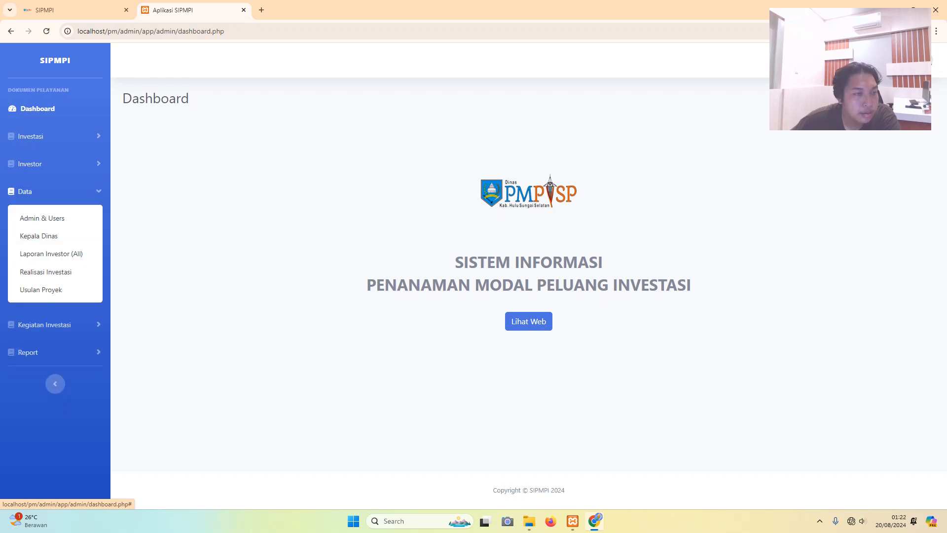
left_click(24, 192)
left_click(44, 219)
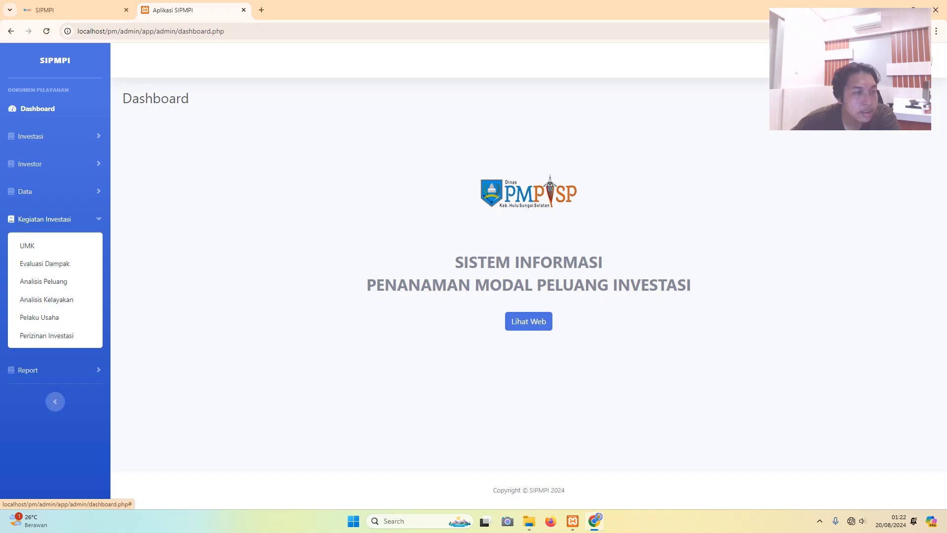
left_click(45, 220)
left_click(27, 247)
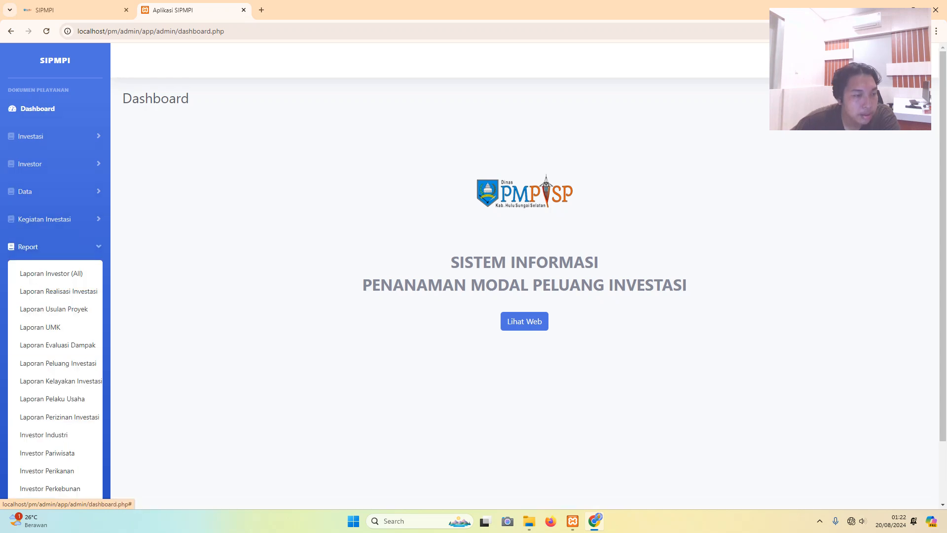
left_click(28, 247)
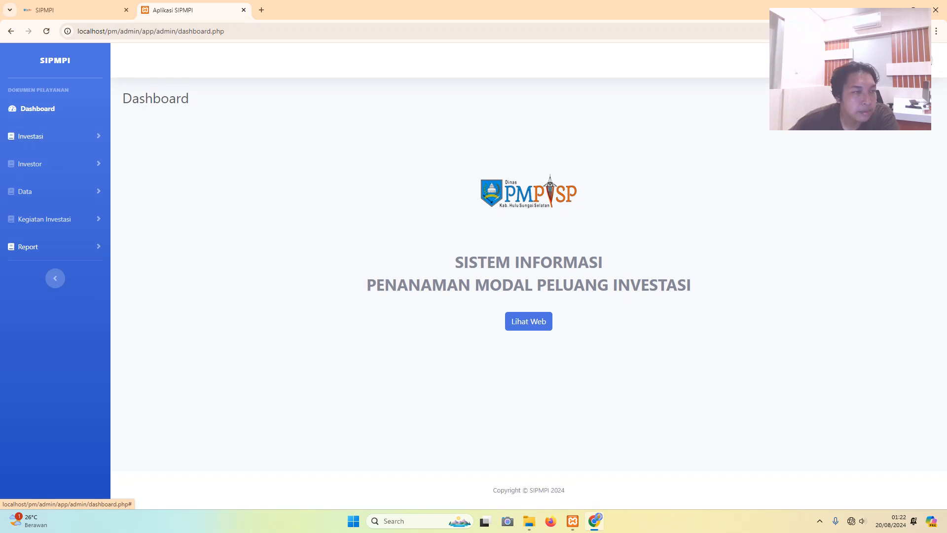
- Open the Usulan Proyek entry form from the Data menu
left_click(30, 136)
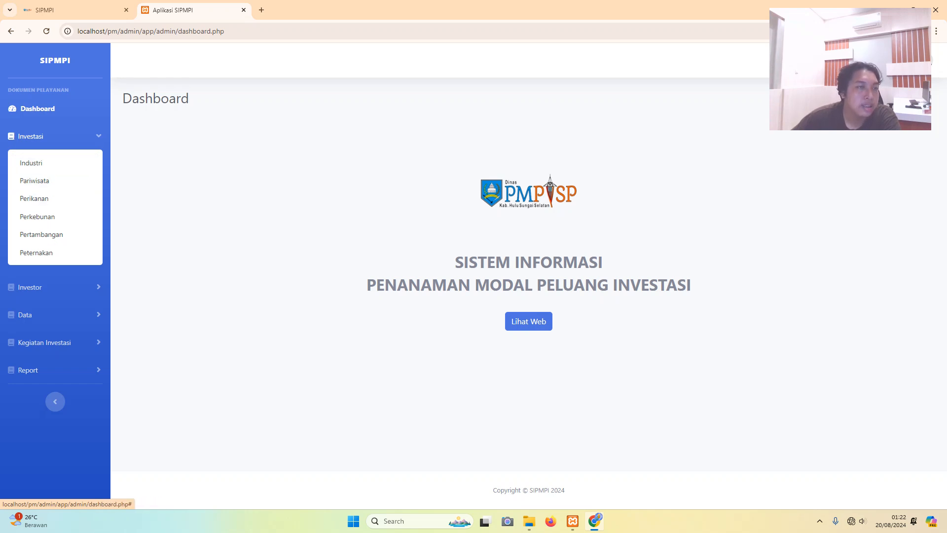
left_click(30, 136)
left_click(29, 163)
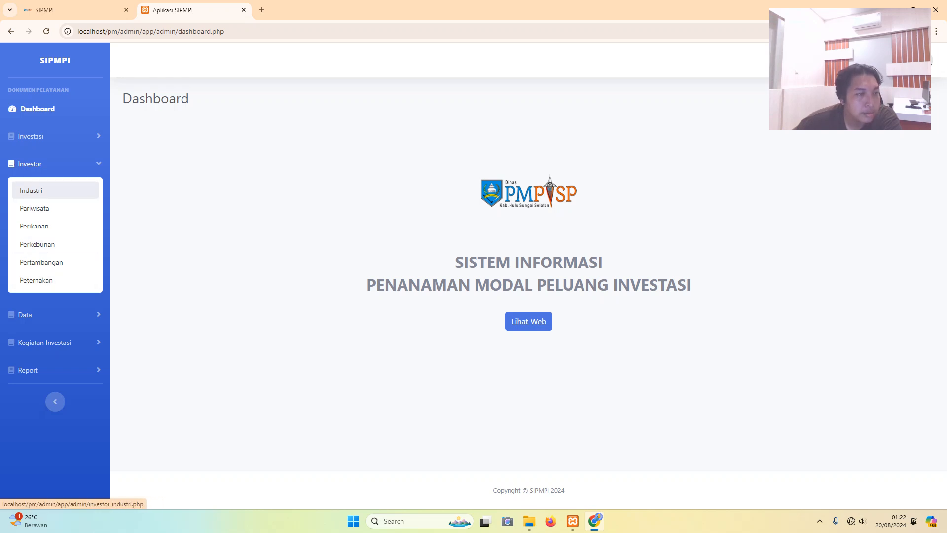
left_click(55, 163)
left_click(30, 192)
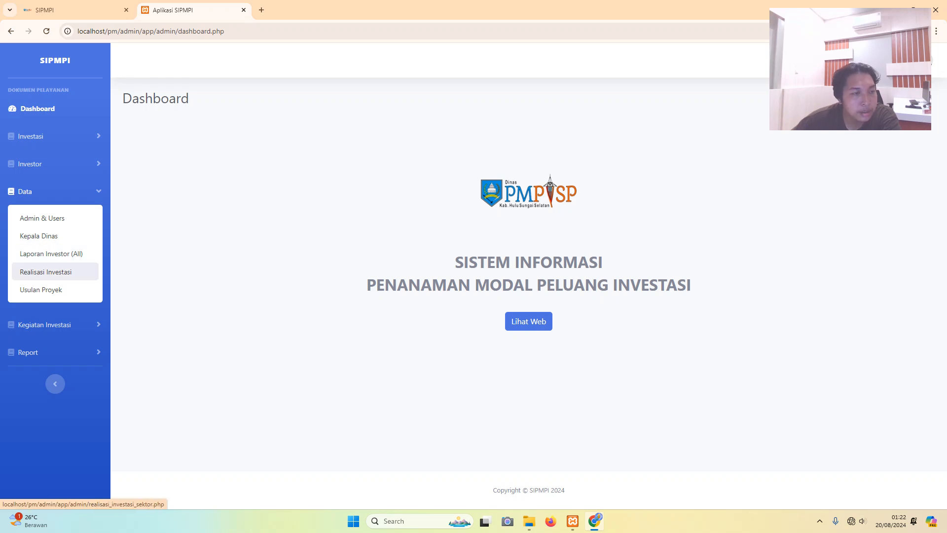
left_click(41, 290)
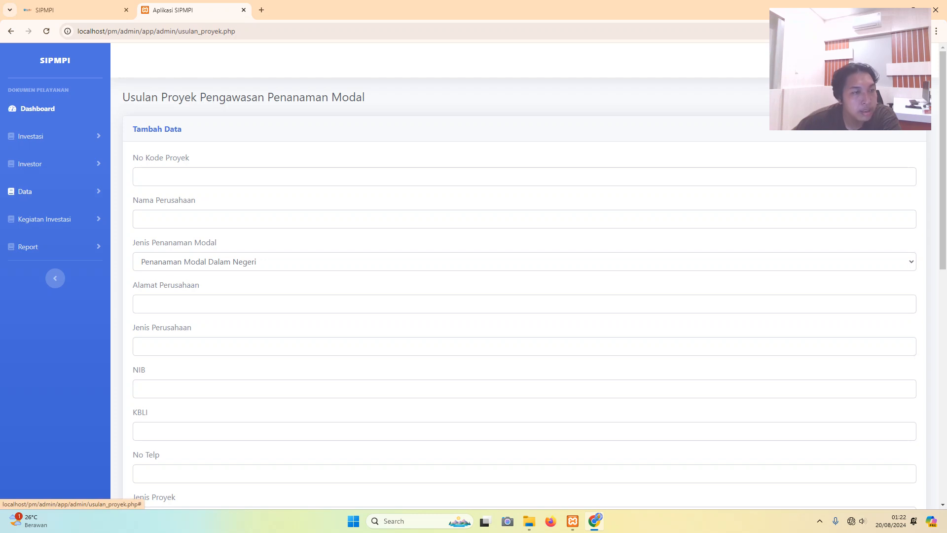
- View the UMK, Evaluasi Dampak and Analisis Peluang pages under Kegiatan Investasi
left_click(45, 219)
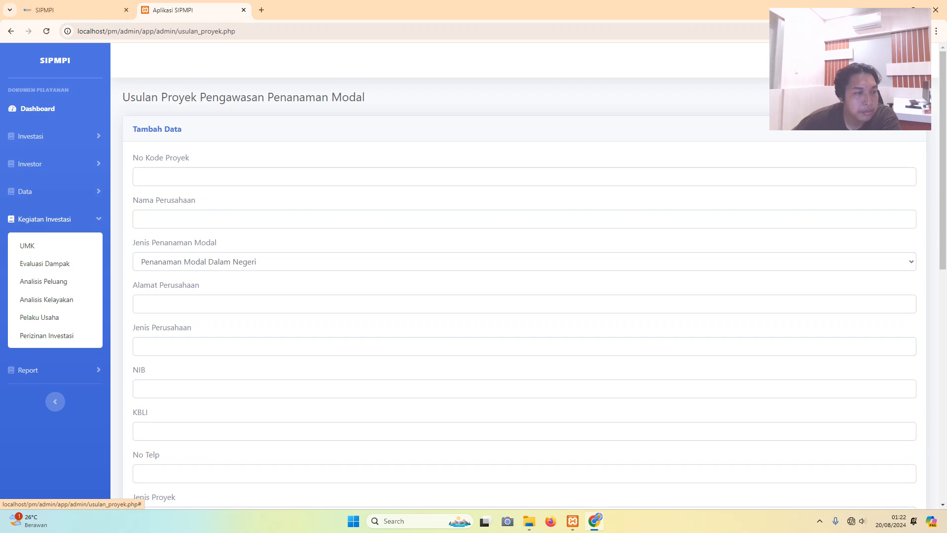
left_click(27, 245)
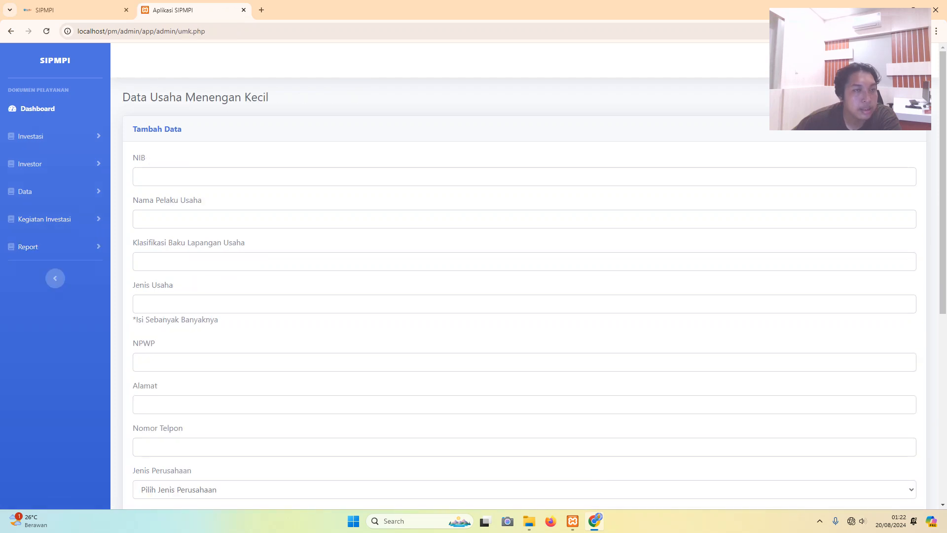
left_click(44, 219)
left_click(44, 263)
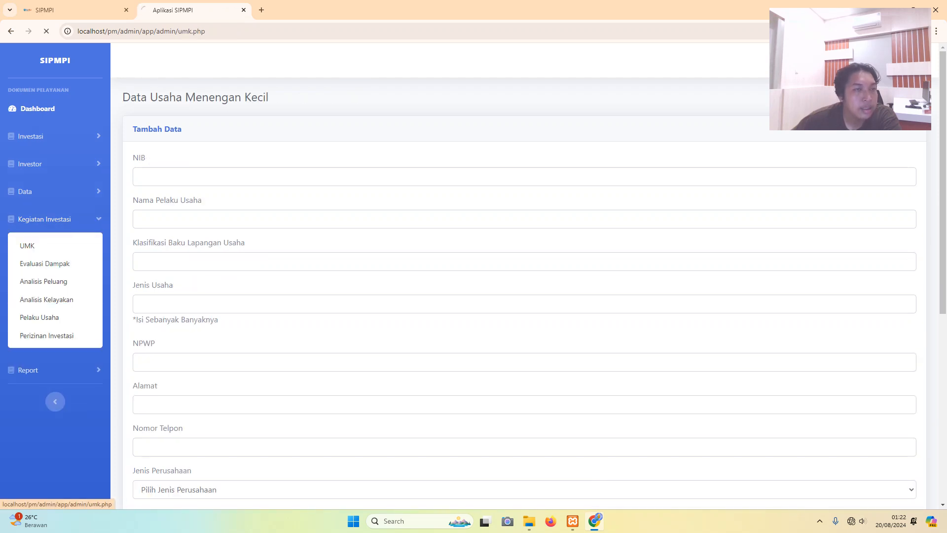
left_click(43, 281)
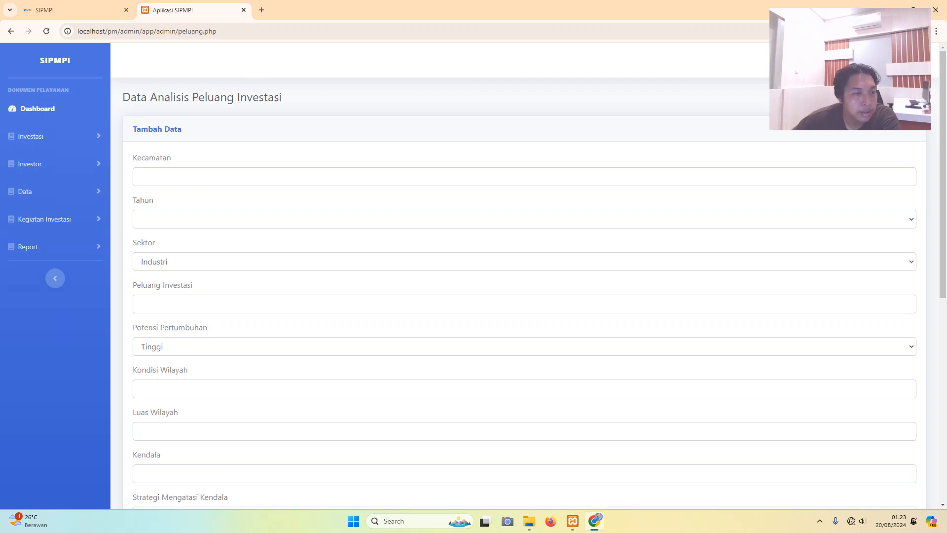
left_click(44, 219)
left_click(43, 281)
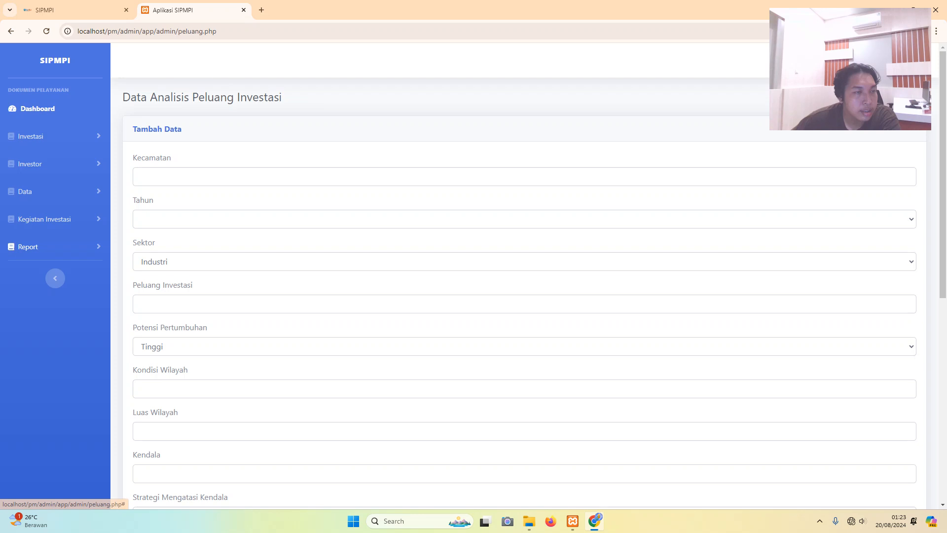
- View the Analisis Kelayakan, Pelaku Usaha and Perizinan Investasi pages
left_click(44, 219)
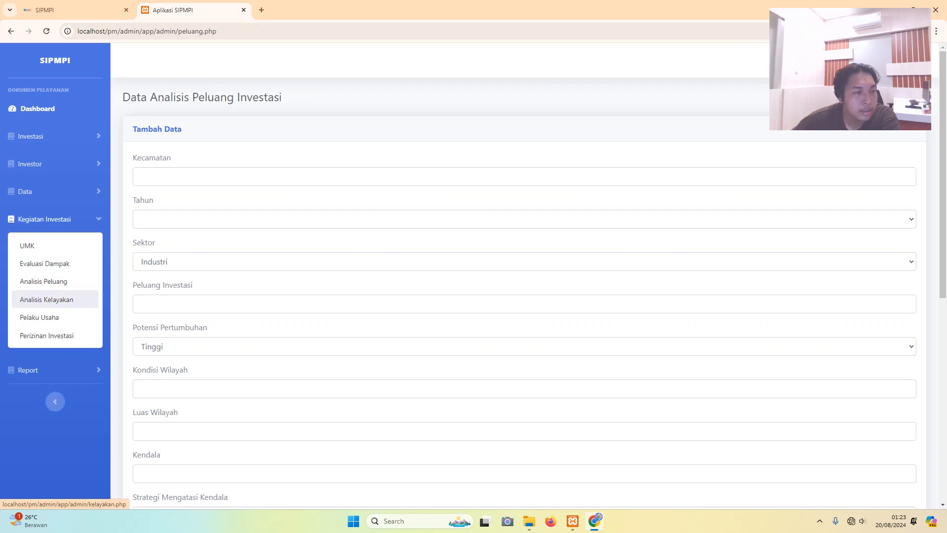
left_click(46, 300)
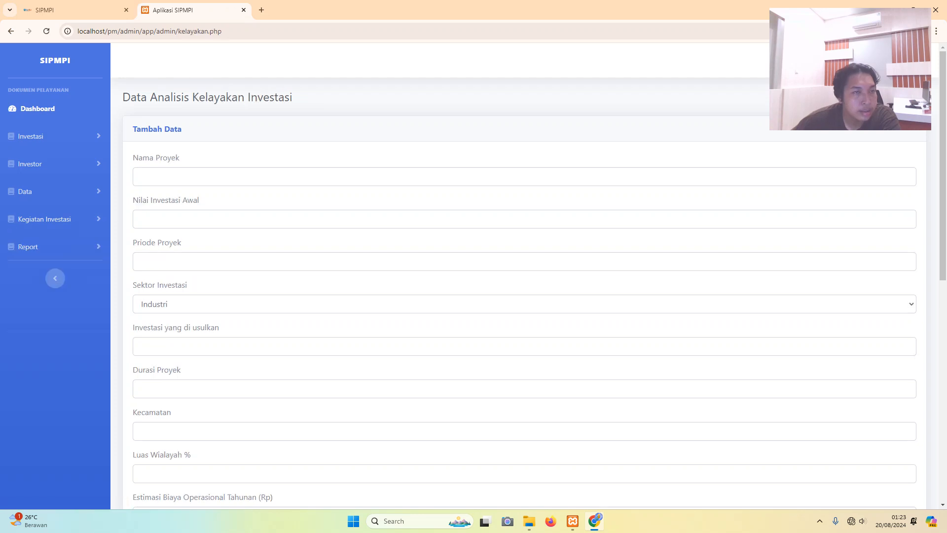
left_click(44, 219)
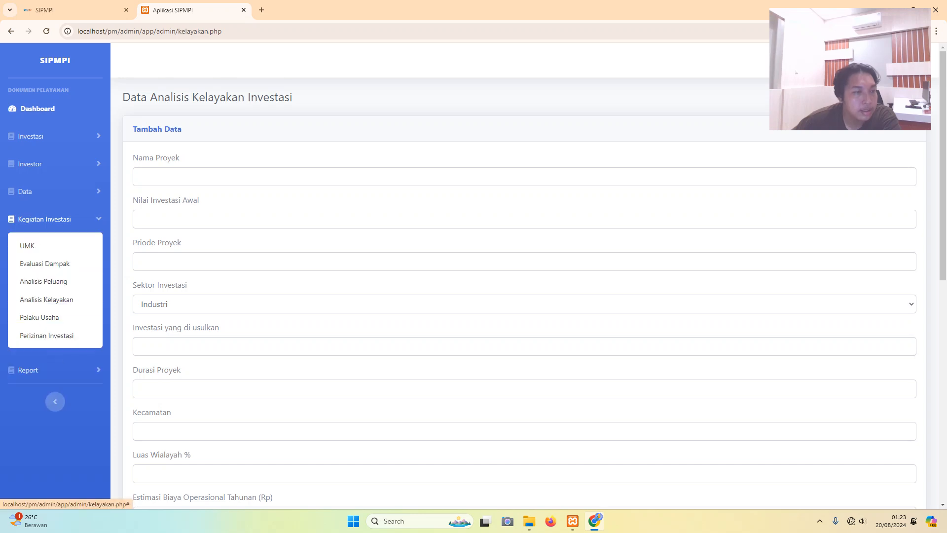
left_click(39, 317)
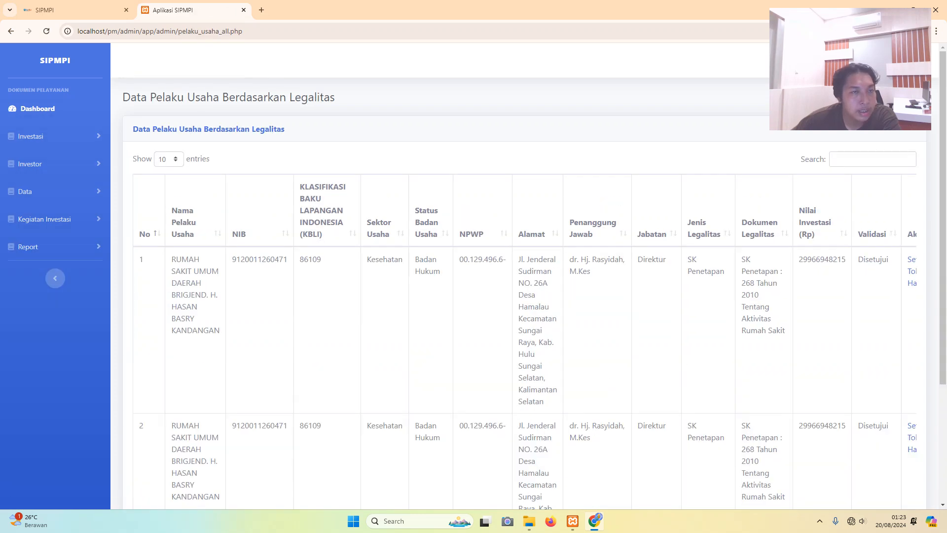
left_click(44, 219)
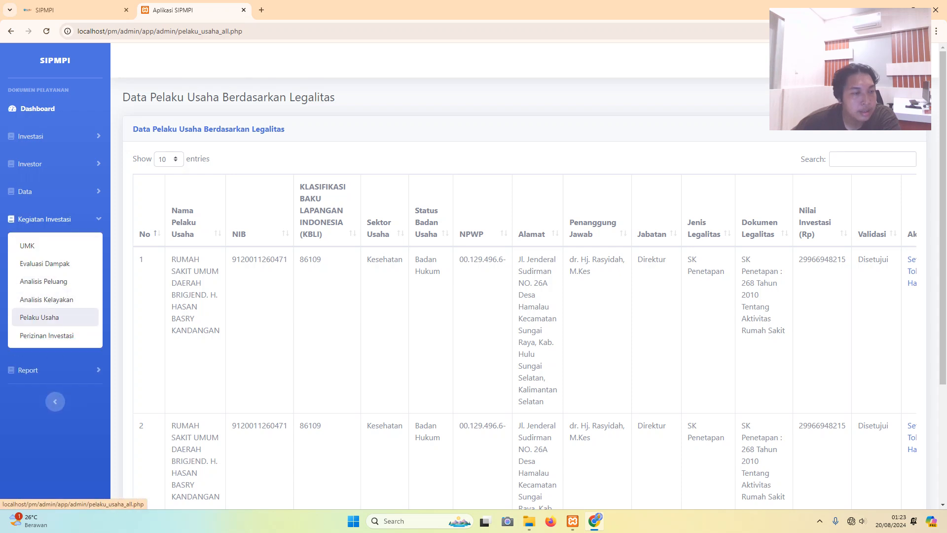
left_click(46, 335)
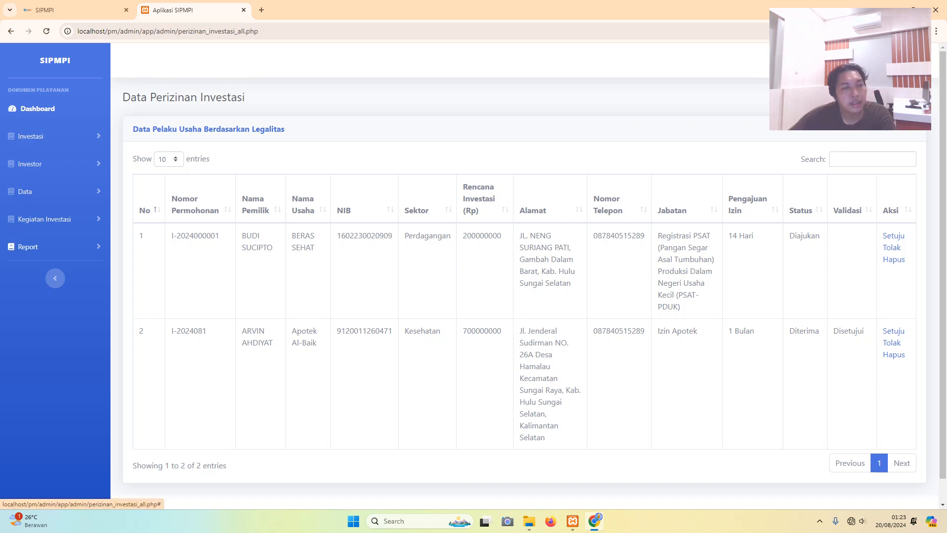
left_click(27, 247)
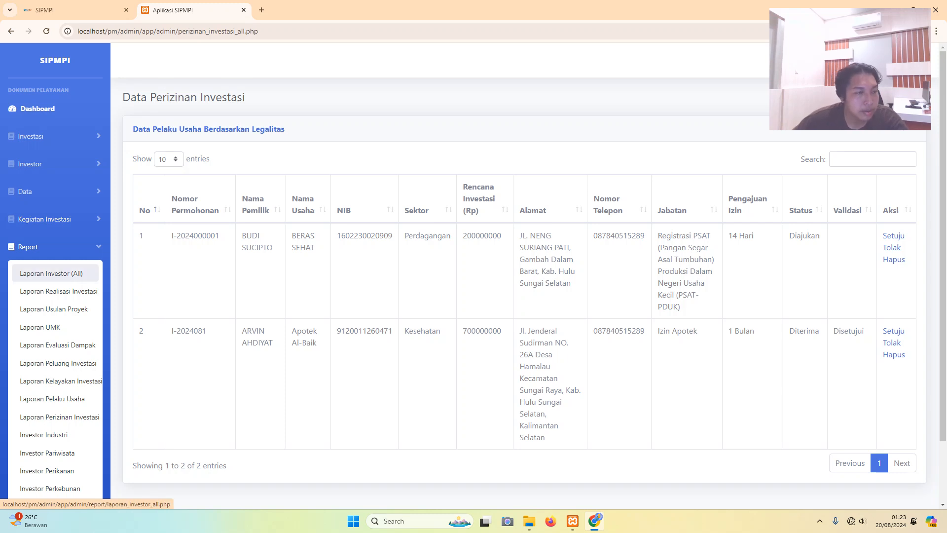
- View the Laporan Investor (All), Realisasi Investasi, Usulan Proyek and UMK reports
left_click(52, 273)
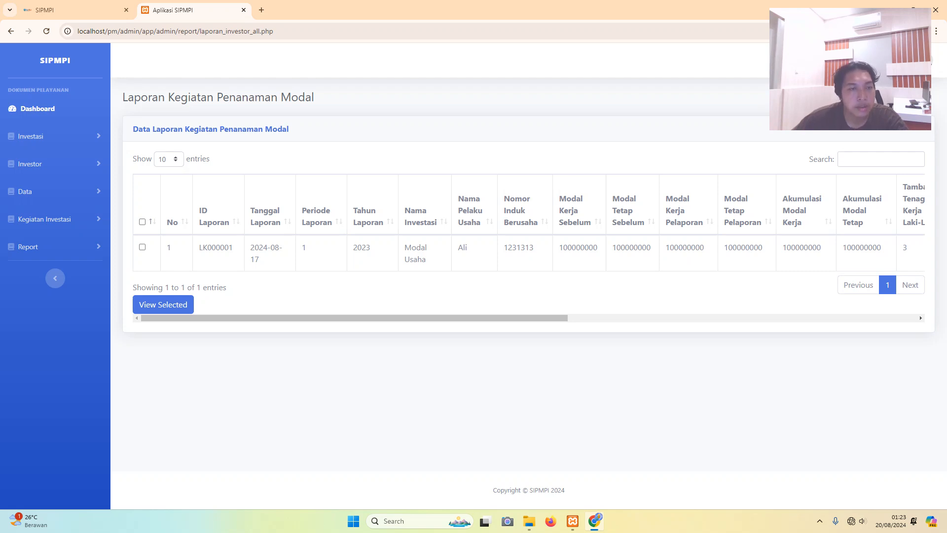
left_click(27, 247)
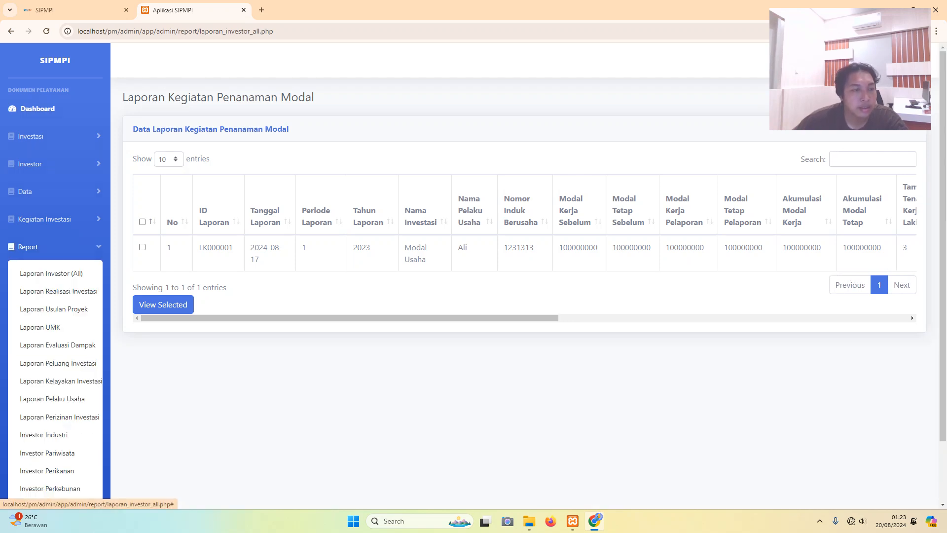
scroll(39, 288, "down", 1)
left_click(58, 253)
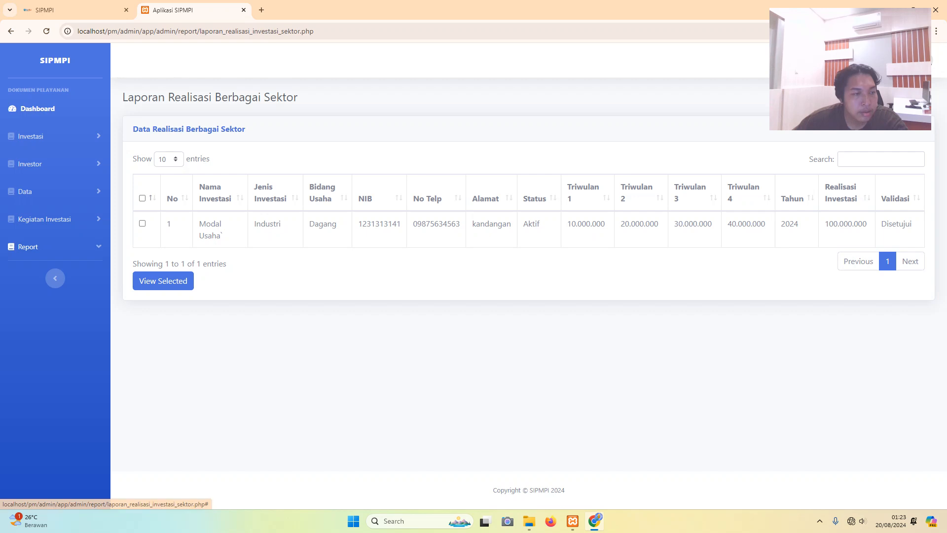
left_click(27, 246)
left_click(39, 309)
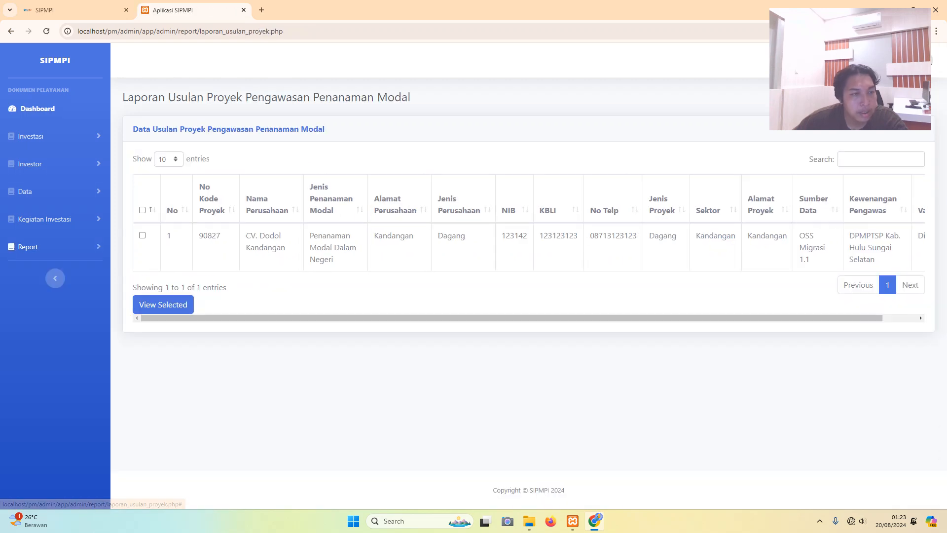
left_click(27, 247)
left_click(39, 326)
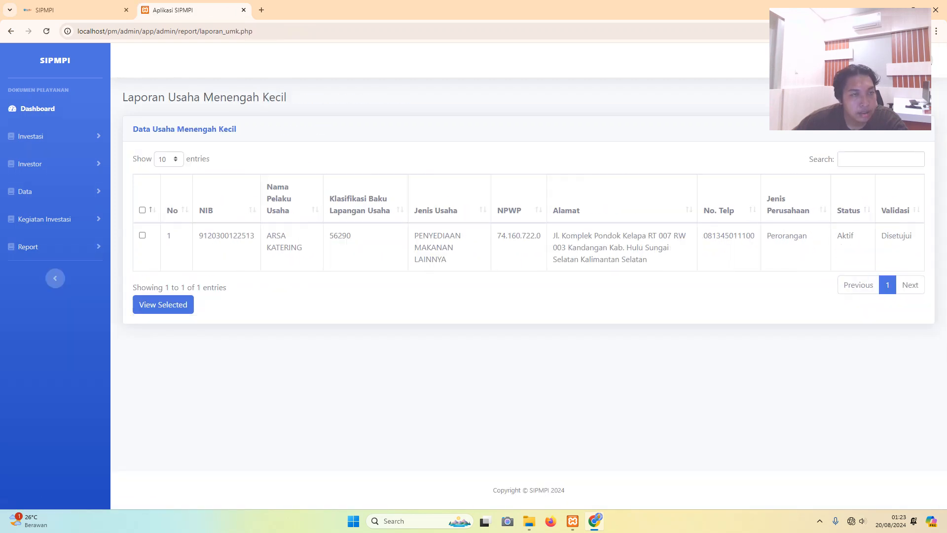
- View the Laporan Evaluasi Dampak, Peluang Investasi and Kelayakan Investasi reports
left_click(27, 246)
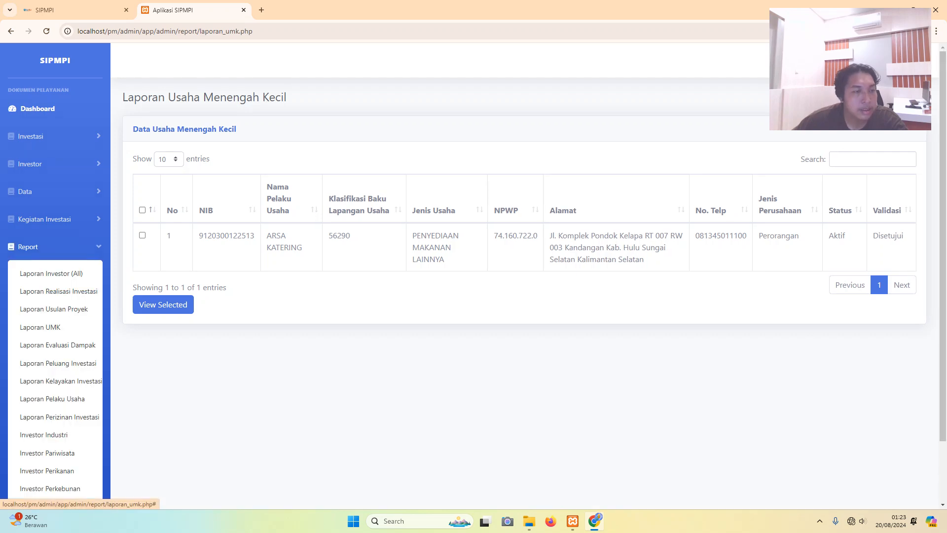
scroll(55, 306, "down", 1)
left_click(40, 298)
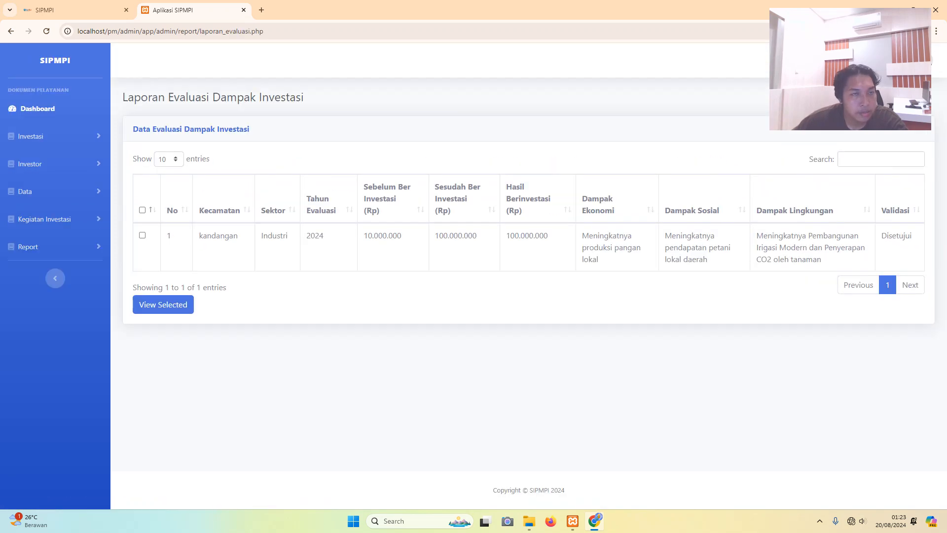
left_click(27, 247)
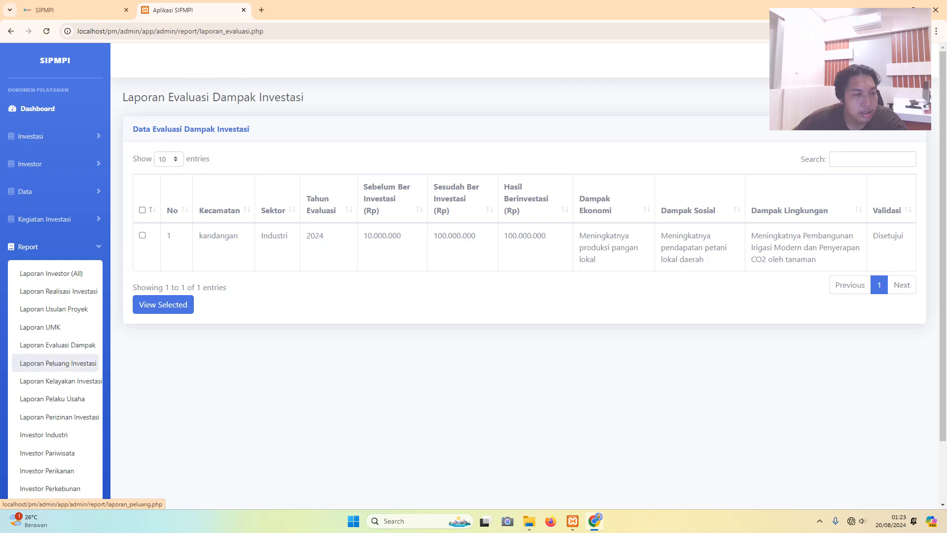
left_click(58, 363)
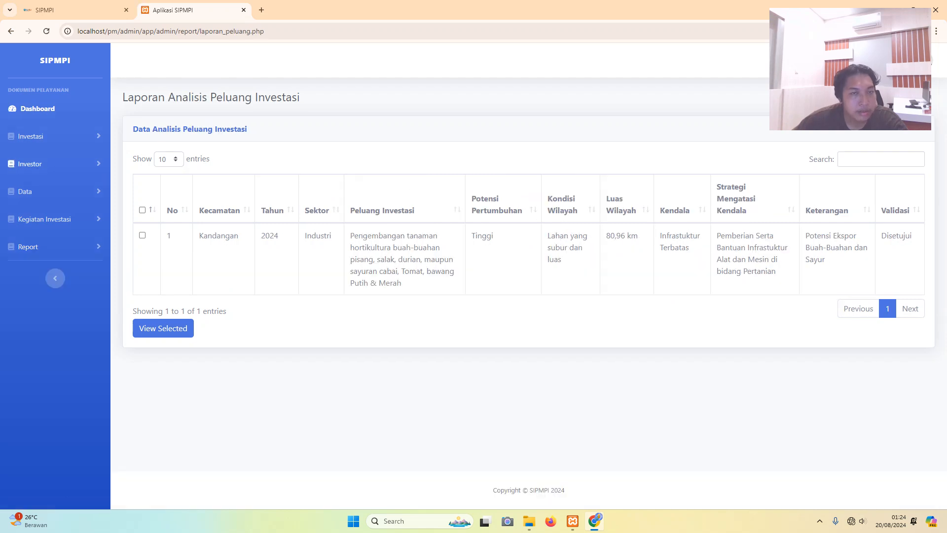
left_click(28, 247)
scroll(50, 278, "down", 1)
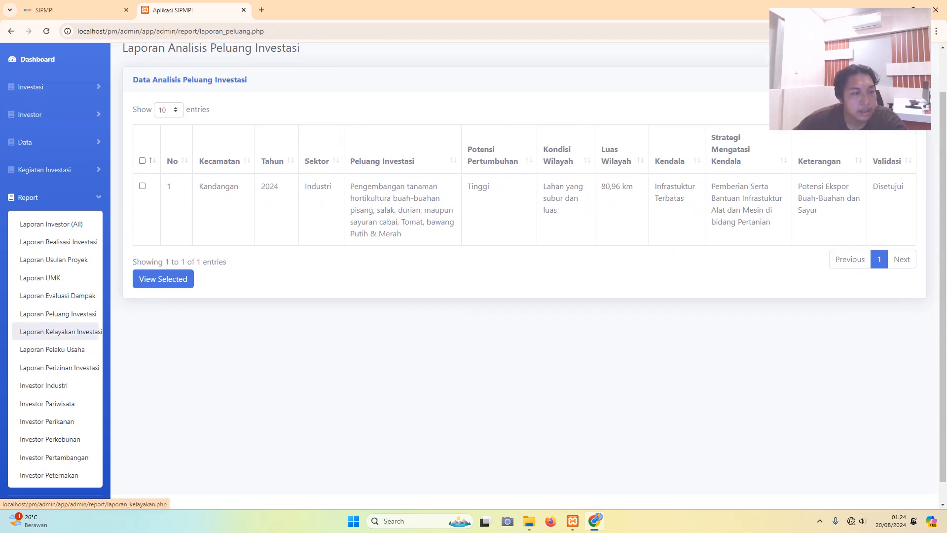
left_click(59, 332)
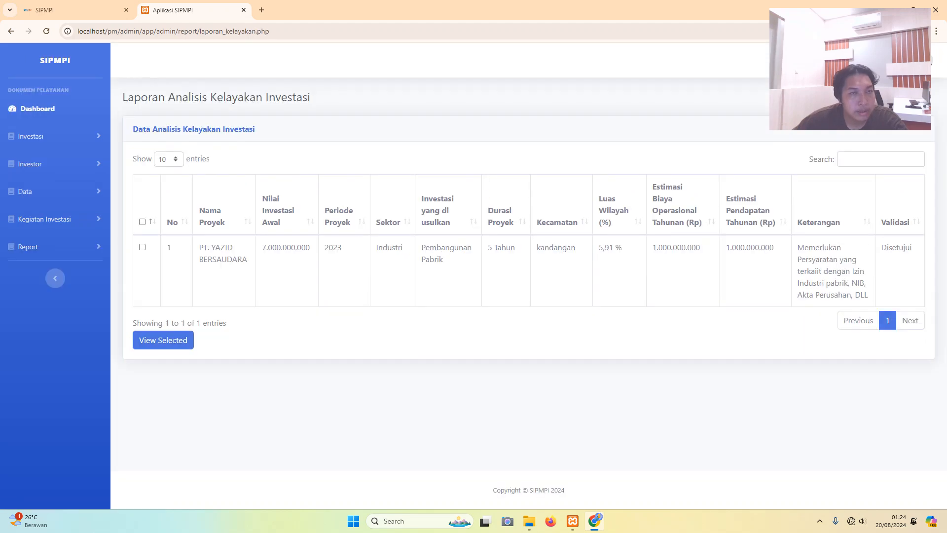
- View the Laporan Pelaku Usaha and Perizinan Investasi reports, then the Investor Industri report
left_click(28, 247)
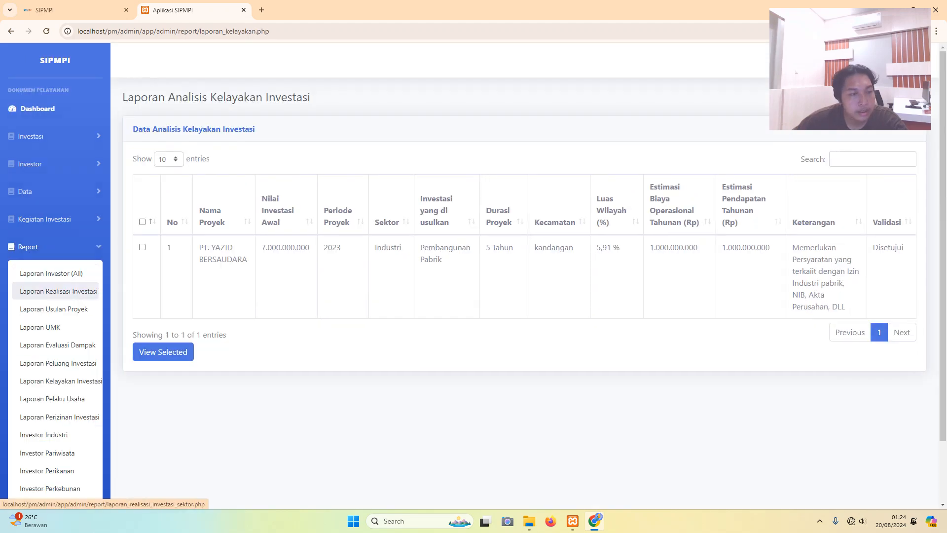
left_click(52, 399)
scroll(52, 398, "down", 1)
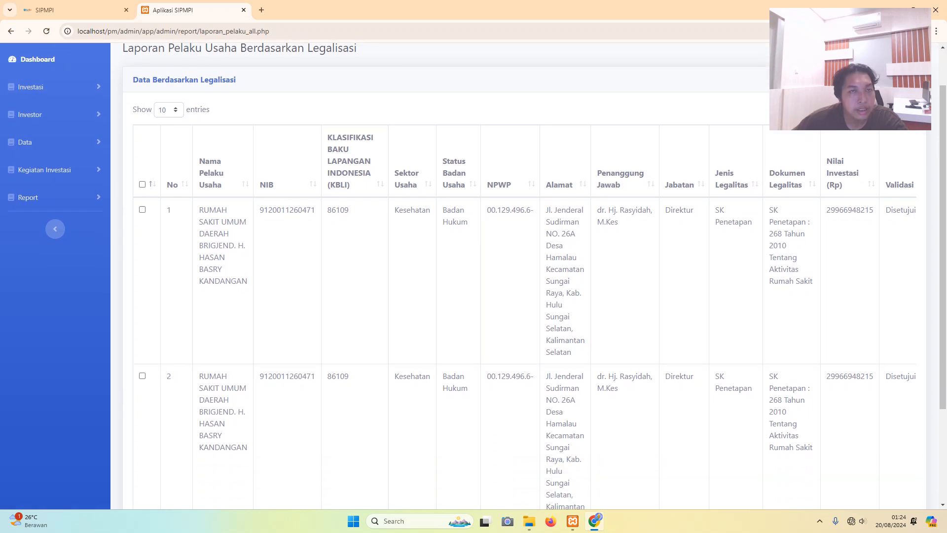
scroll(474, 277, "down", 3)
scroll(473, 276, "up", 2)
left_click(29, 164)
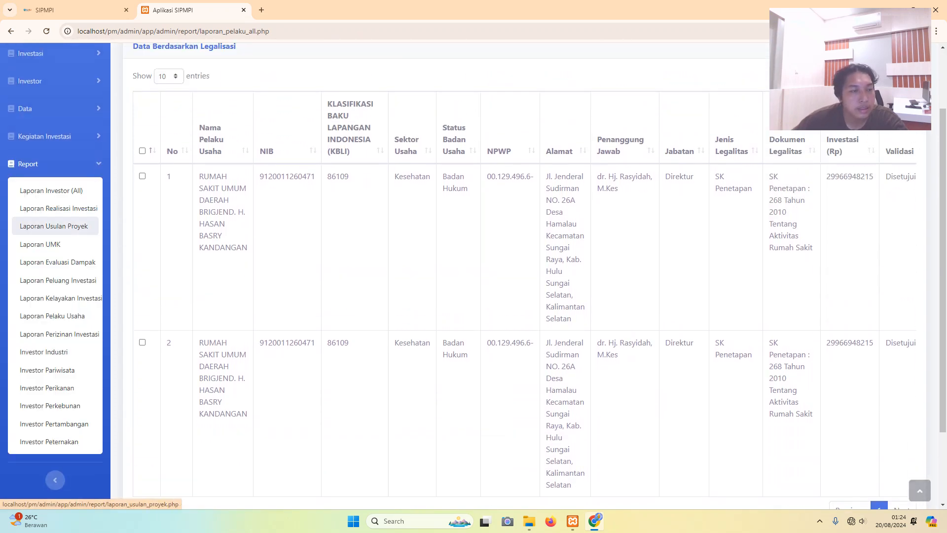
left_click(59, 334)
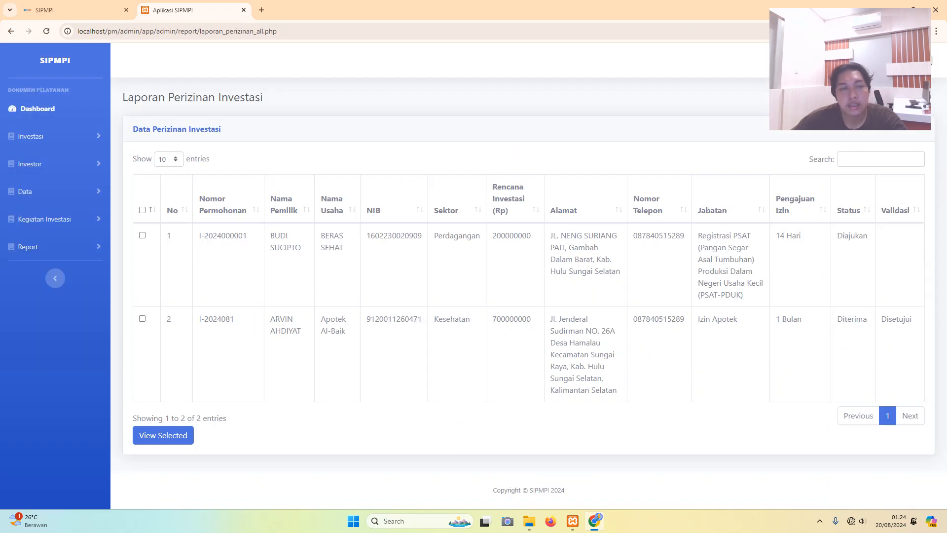
left_click(29, 246)
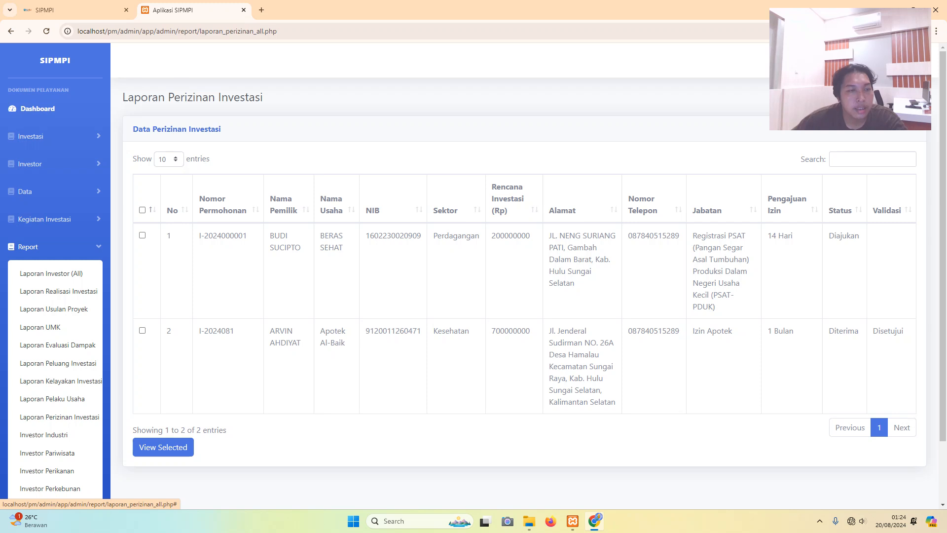
left_click(44, 435)
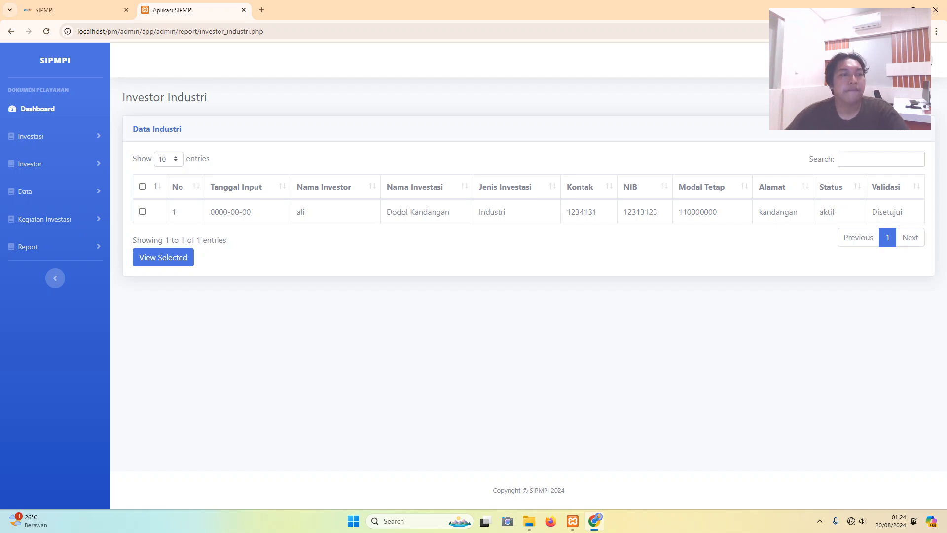
- Go to the Investasi Industri admin page and place the cursor in the Nama Investasi field
left_click(30, 136)
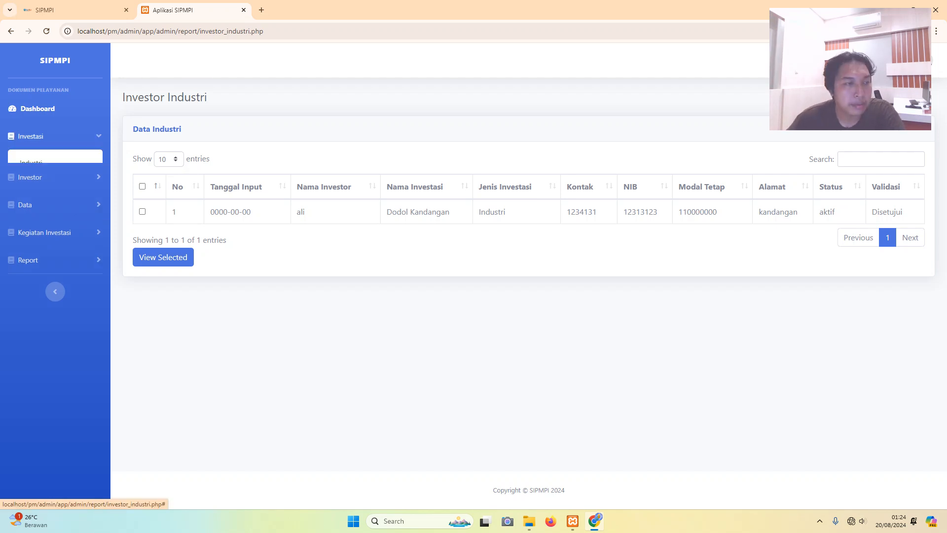
left_click(30, 163)
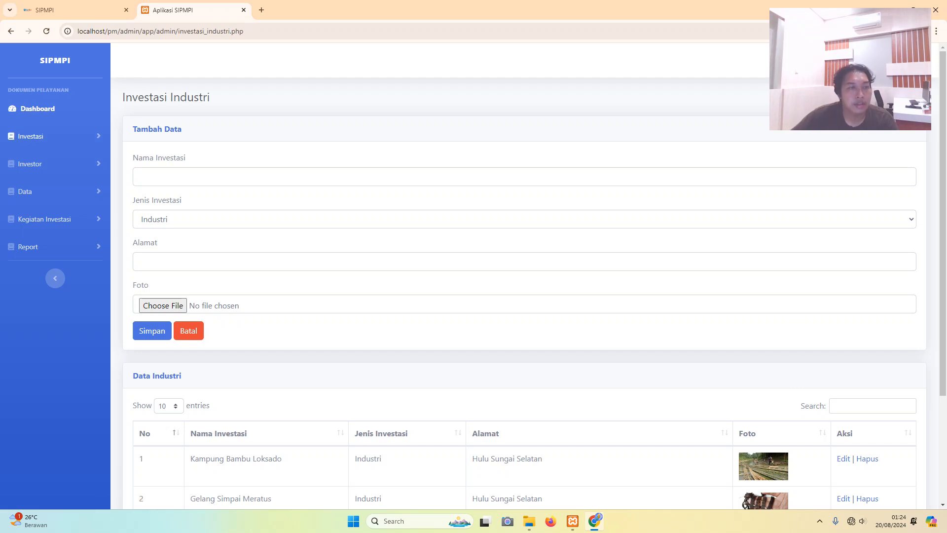
left_click(30, 136)
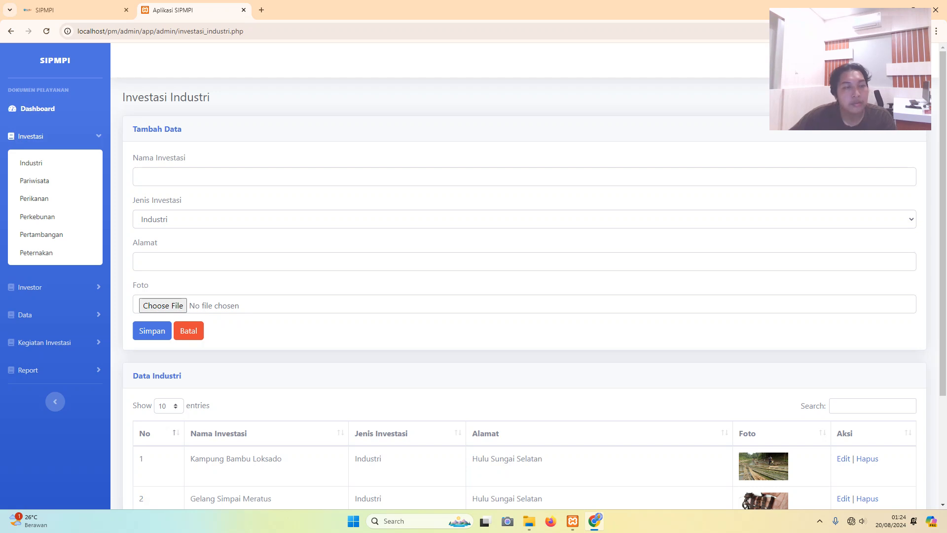
left_click(139, 176)
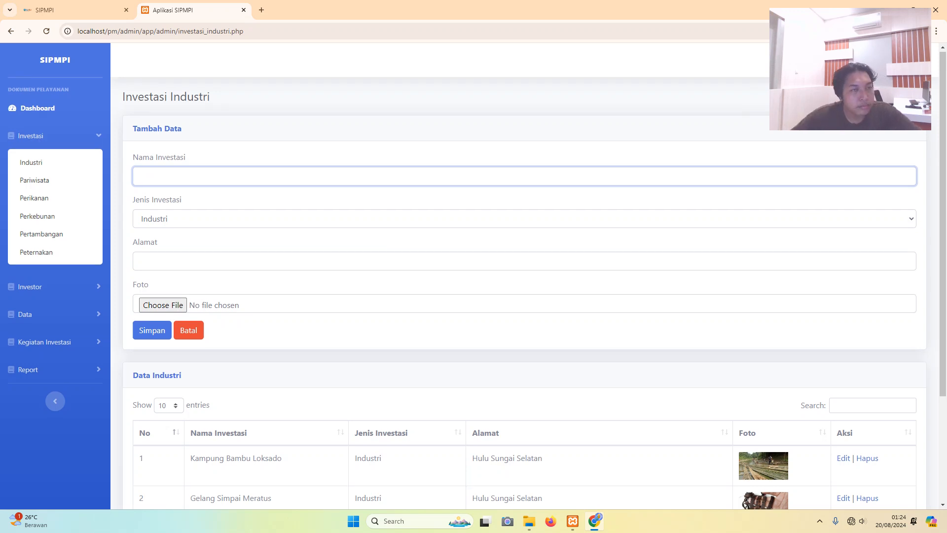
scroll(525, 276, "down", 1)
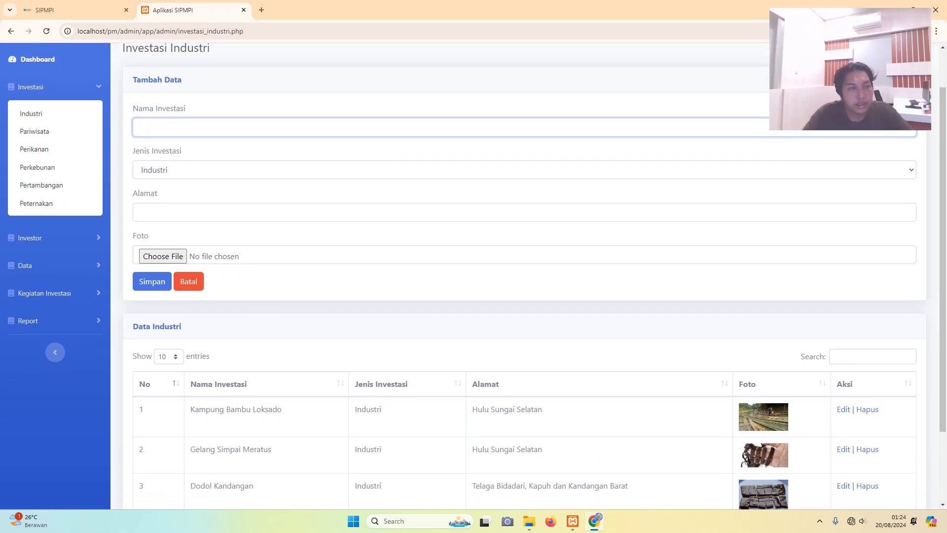
- Enter 'Pengolahan Baling Baling Kapal Logam' as the Nama Investasi, correcting capitalisation typos
key("Caps_Lock")
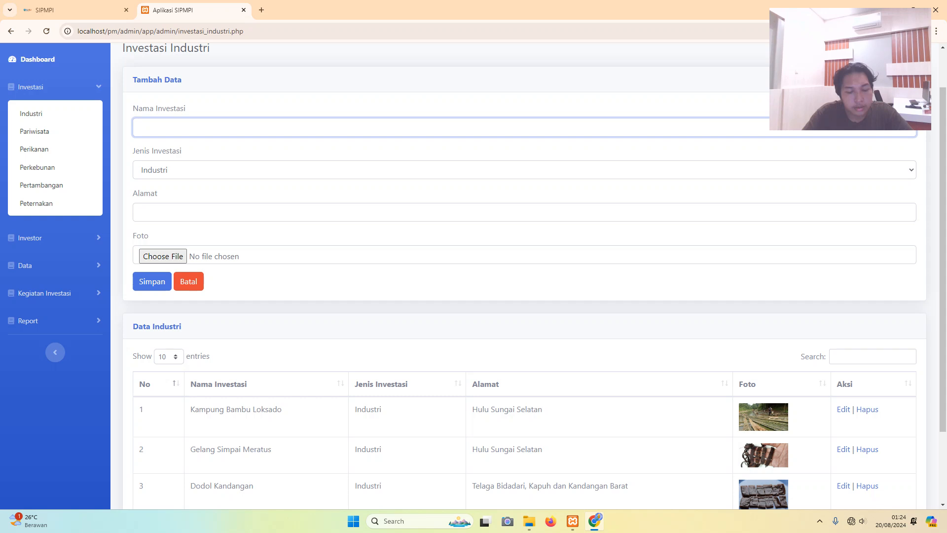
type("P")
key("Caps_Lock")
type("e")
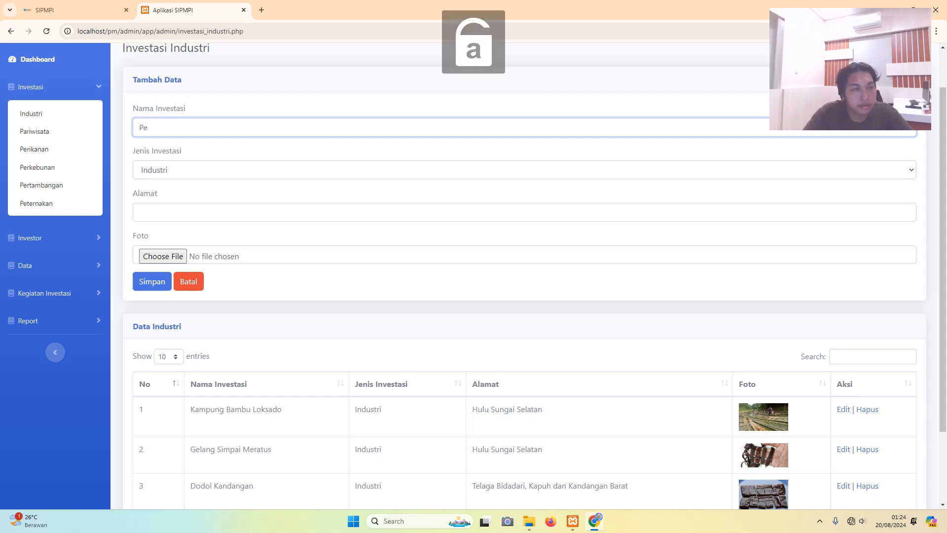
type("ngolahan")
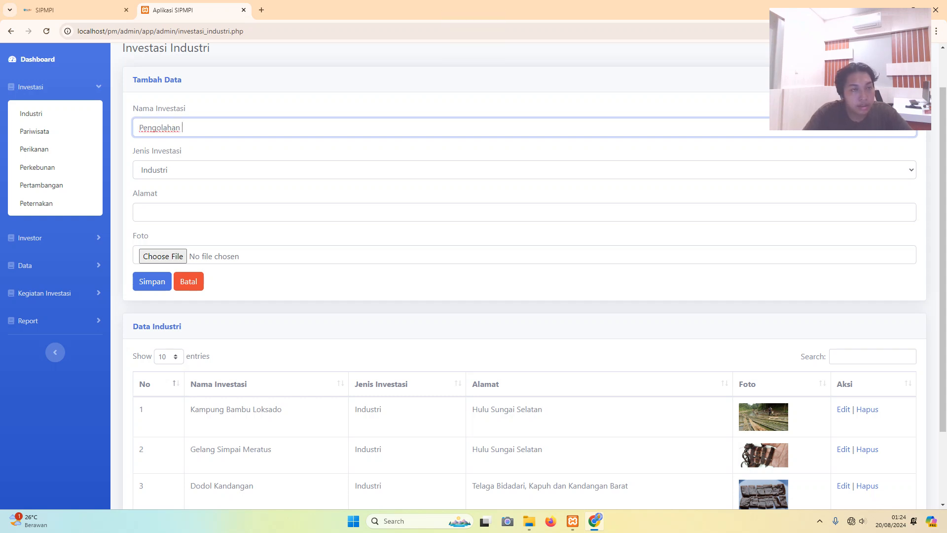
key("Caps_Lock")
type("L")
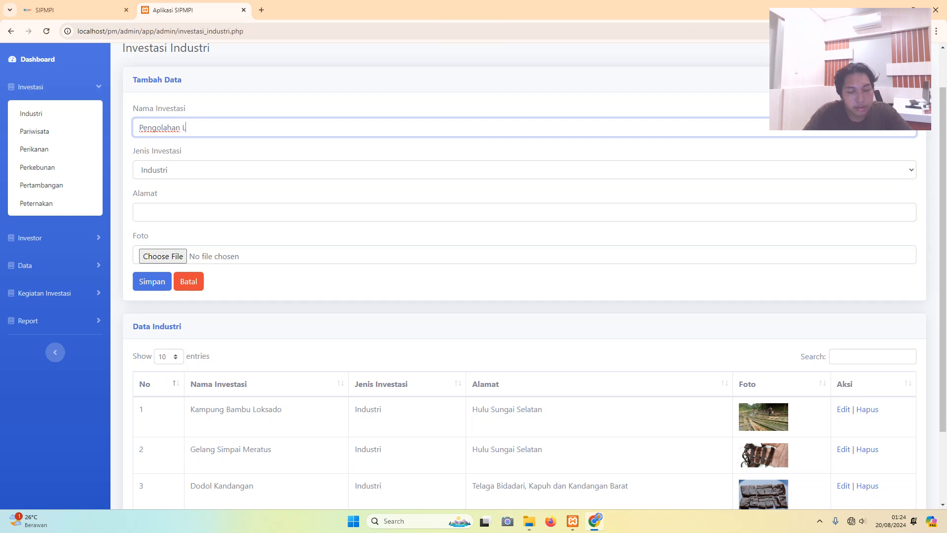
type("O")
key("Caps_Lock")
key("Caps_Lock")
type("GAM")
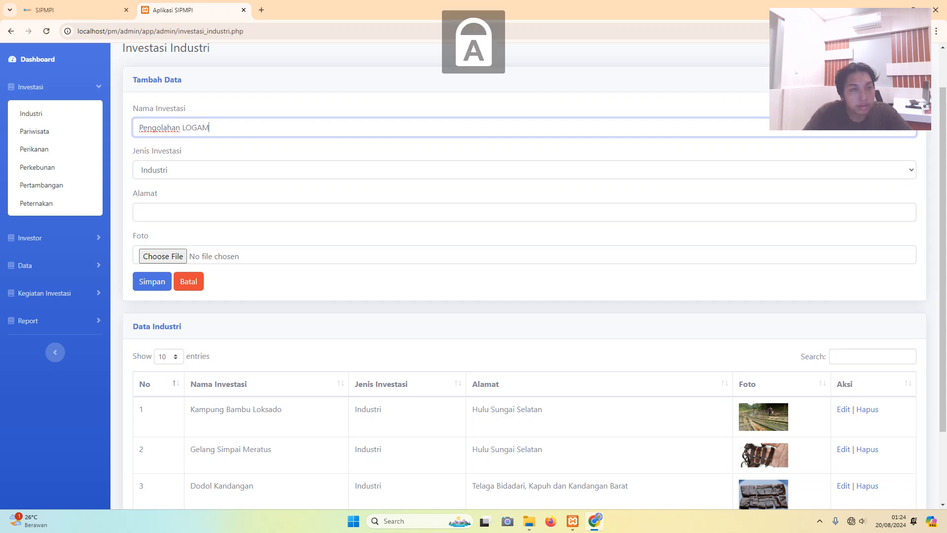
key("BackSpace")
key("BackSpace")
key("BackSpace")
key("BackSpace")
key("Caps_Lock")
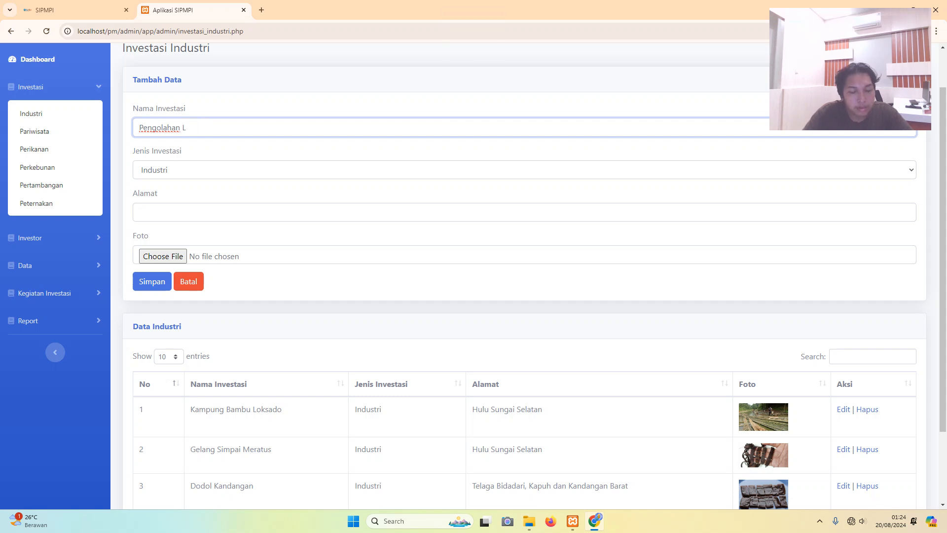
type("B")
key("Caps_Lock")
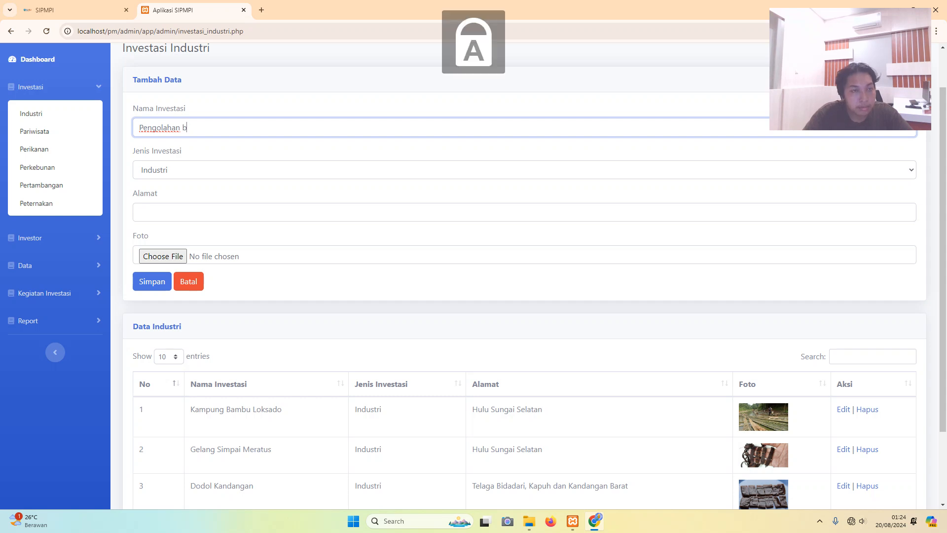
key("BackSpace")
type("B")
key("Caps_Lock")
type("qa")
type("ling")
key("Caps_Lock")
type("B")
key("Caps_Lock")
type("aling")
key("Caps_Lock")
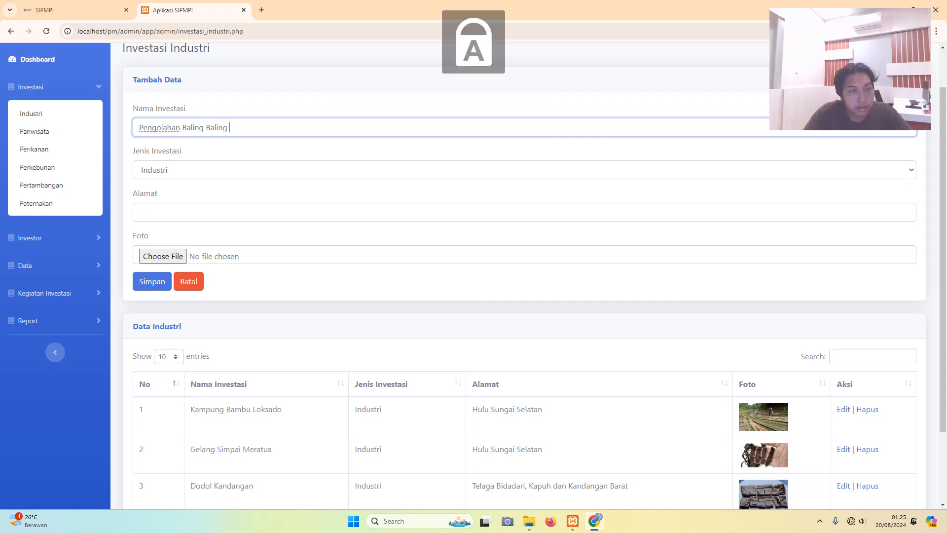
type("K")
key("Caps_Lock")
type("apal")
key("Caps_Lock")
type("Lo")
key("Caps_Lock")
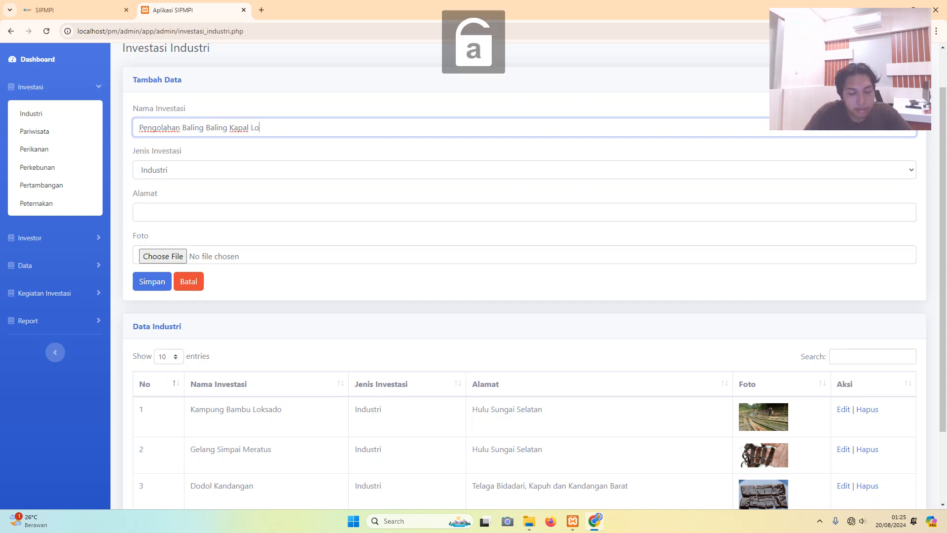
type("gam")
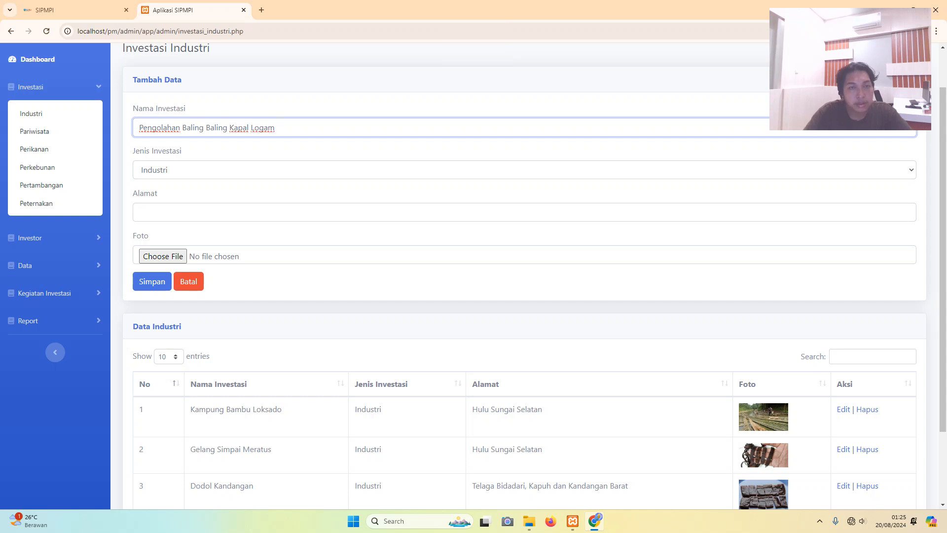
scroll(523, 277, "up", 1)
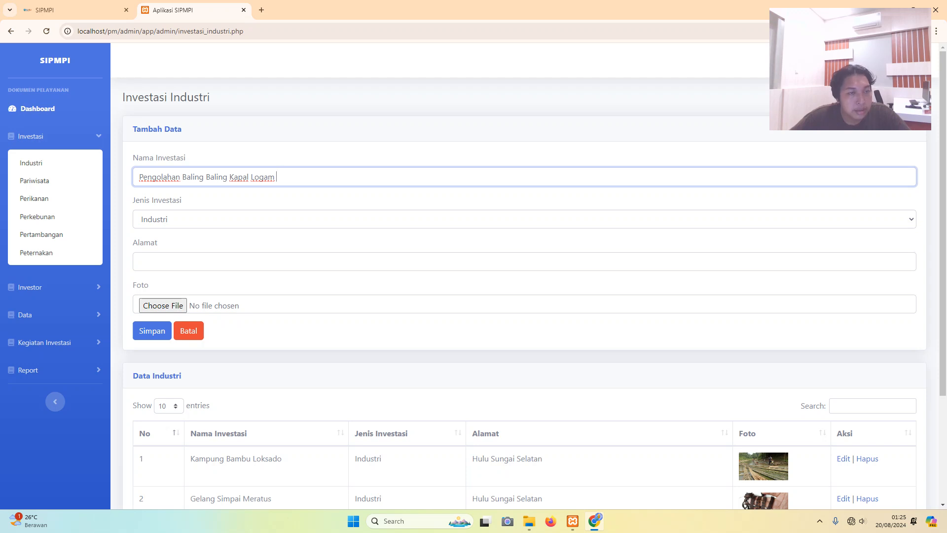
left_click(524, 220)
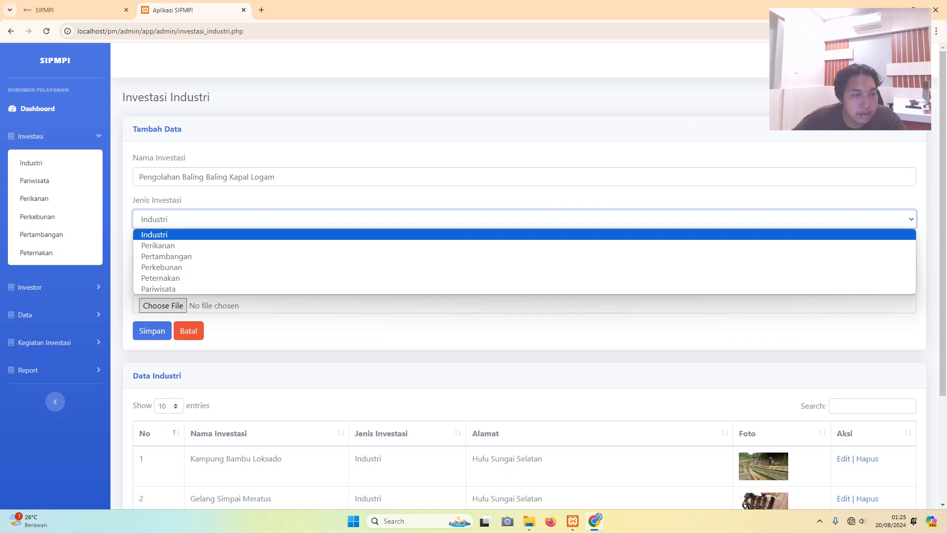
key("Down")
key("Down")
key("Down")
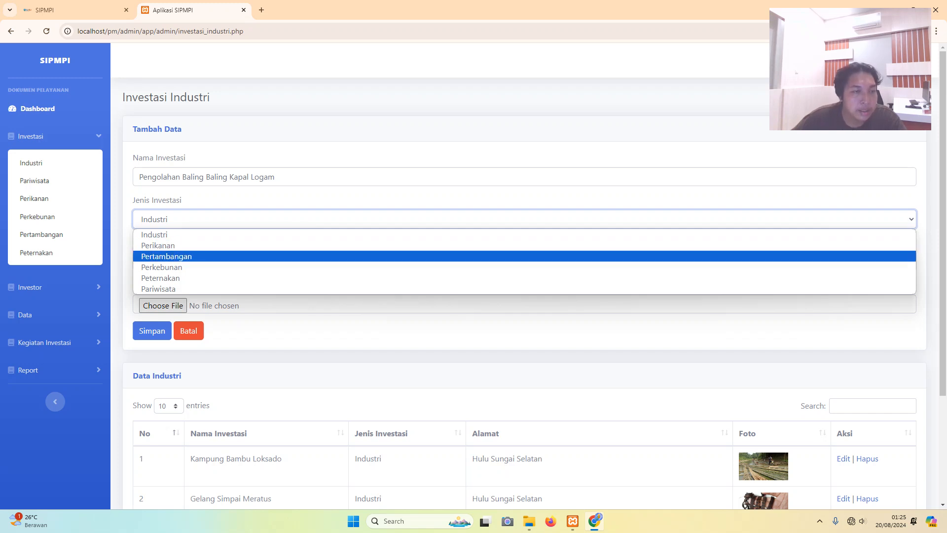
key("Down")
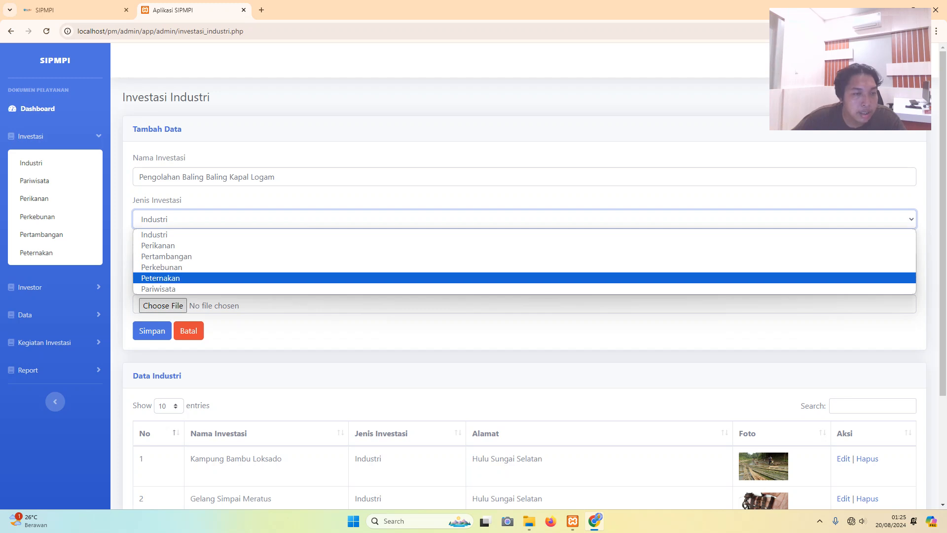
key("Down")
key("Up")
key("Up")
key("Up")
key("Up")
key("Up")
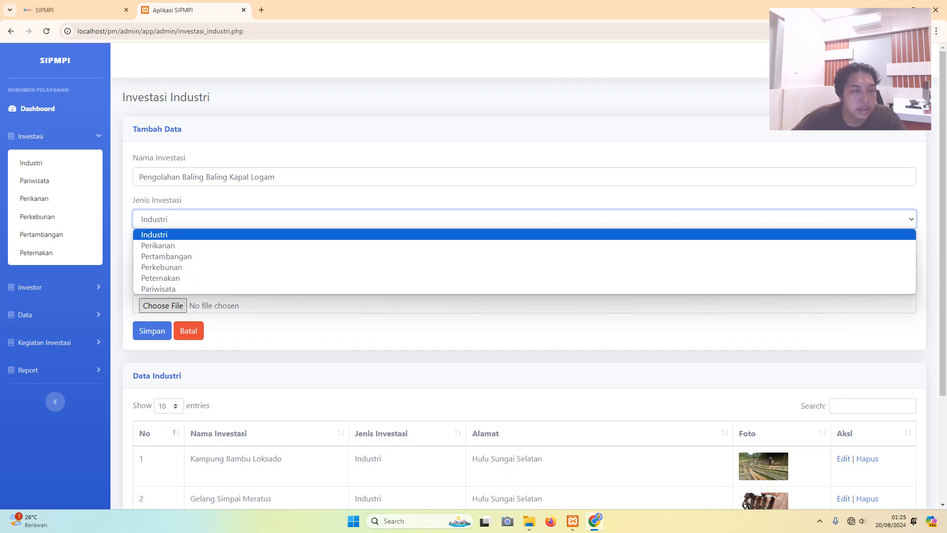
key("Return")
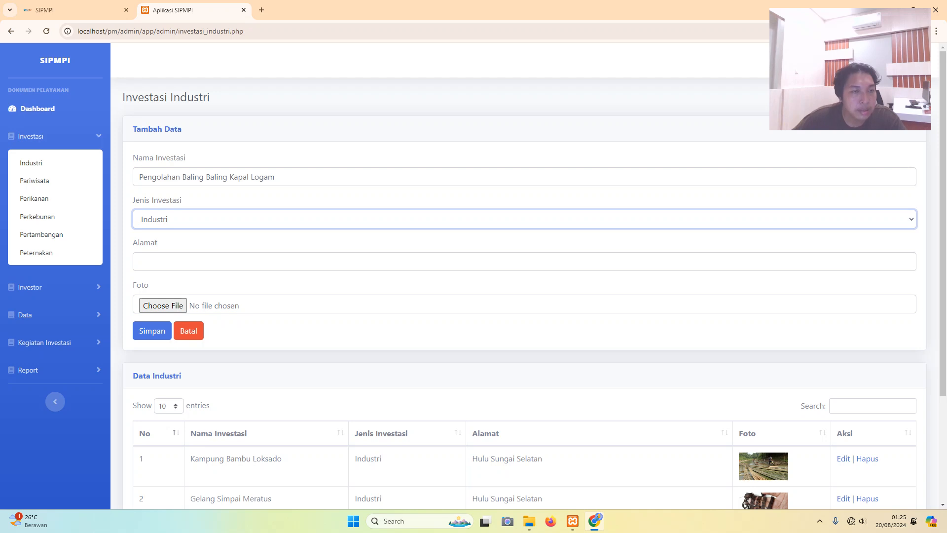
key("Tab")
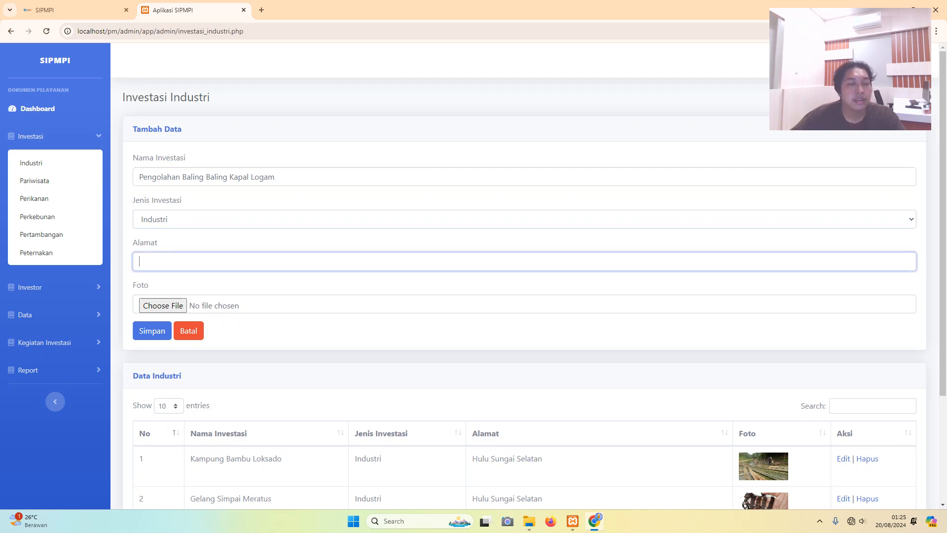
type("A")
key("Caps_Lock")
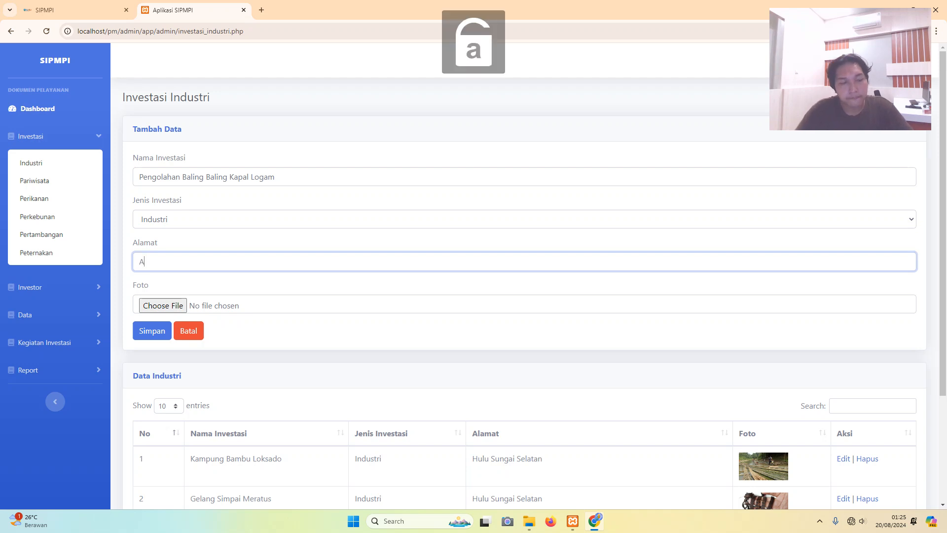
key("BackSpace")
key("Caps_Lock")
type("J")
key("Caps_Lock")
type("l.")
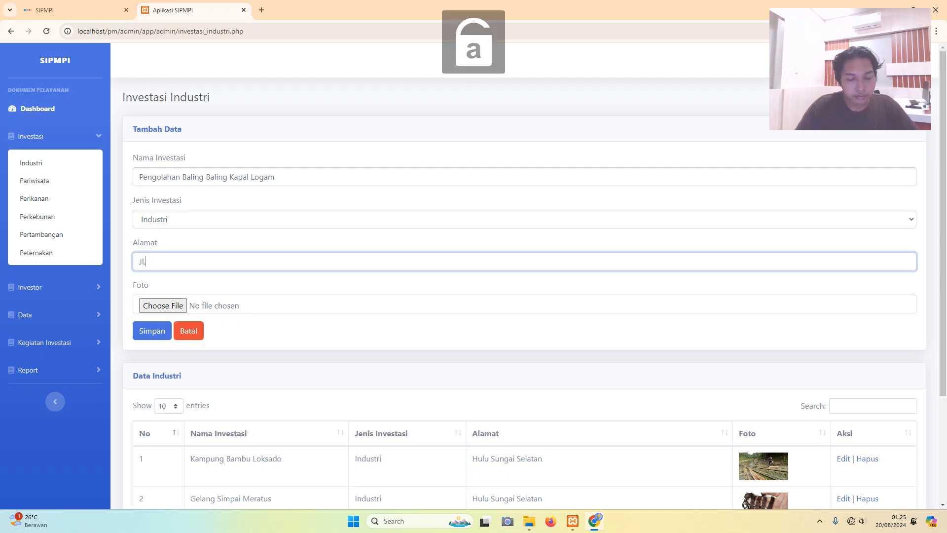
key("Caps_Lock")
type("P")
key("Caps_Lock")
type("angg")
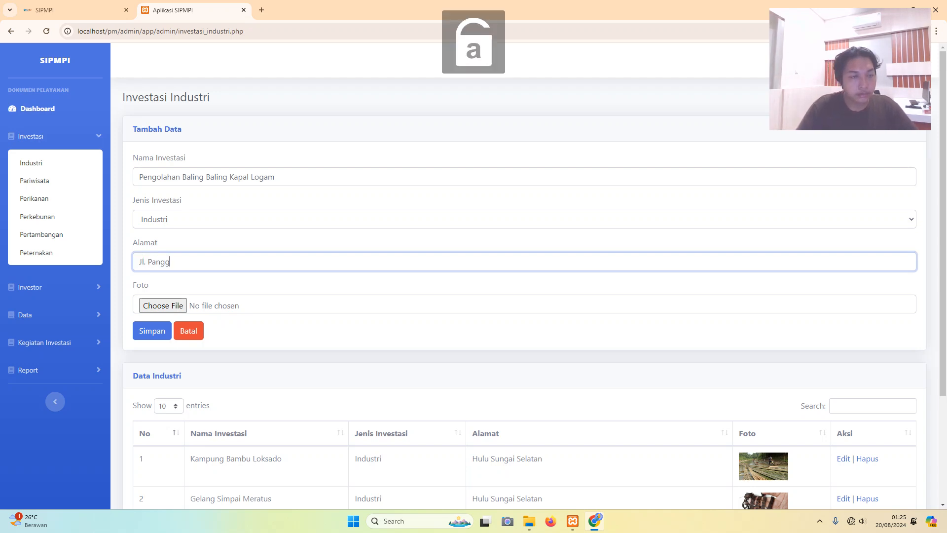
type("andingan")
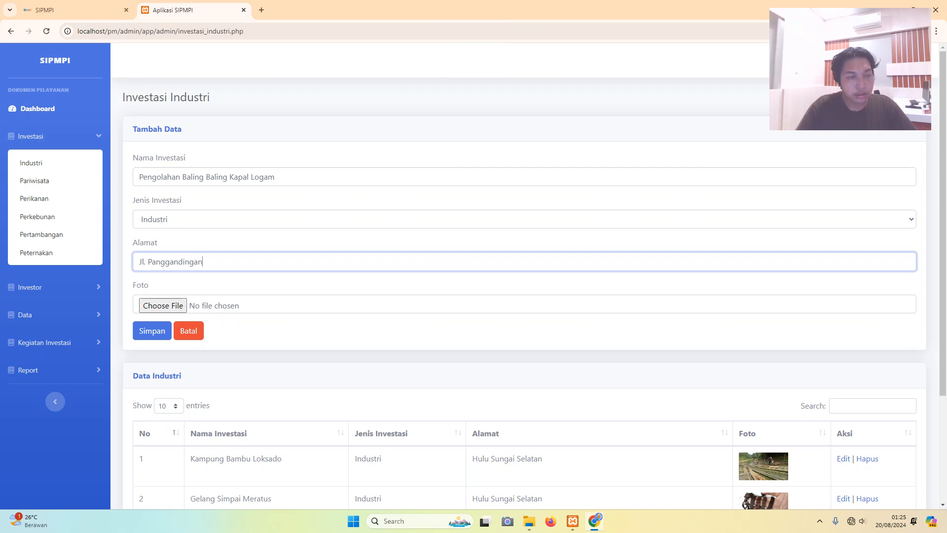
key("Caps_Lock")
type("K")
key("Caps_Lock")
type("ab")
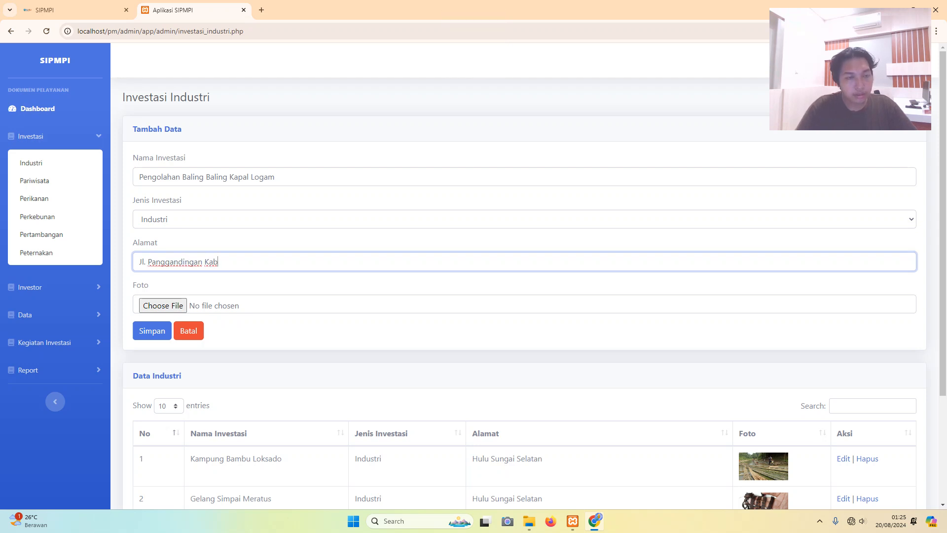
key("BackSpace")
key("BackSpace")
key("BackSpace")
key("BackSpace")
type(",")
key("Caps_Lock")
type("K")
key("Caps_Lock")
type("ec.")
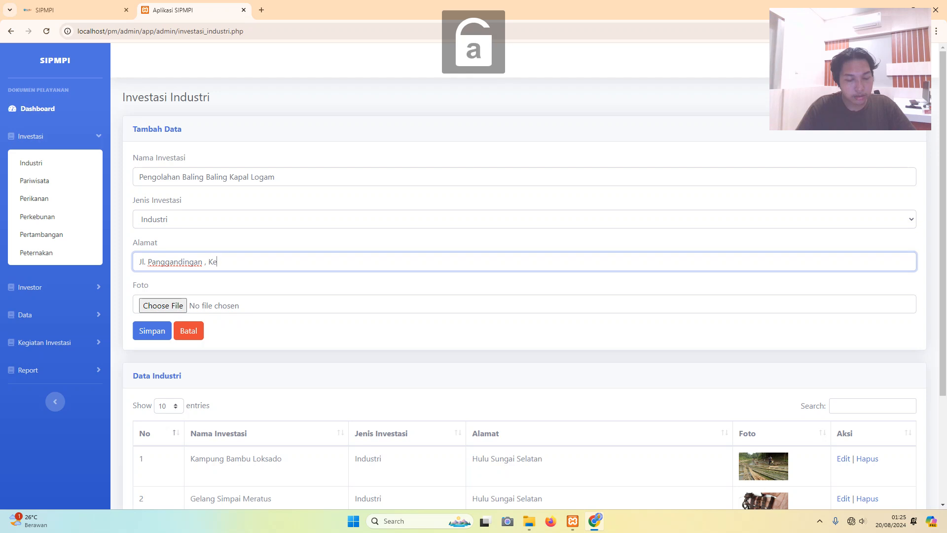
key("BackSpace")
key("BackSpace")
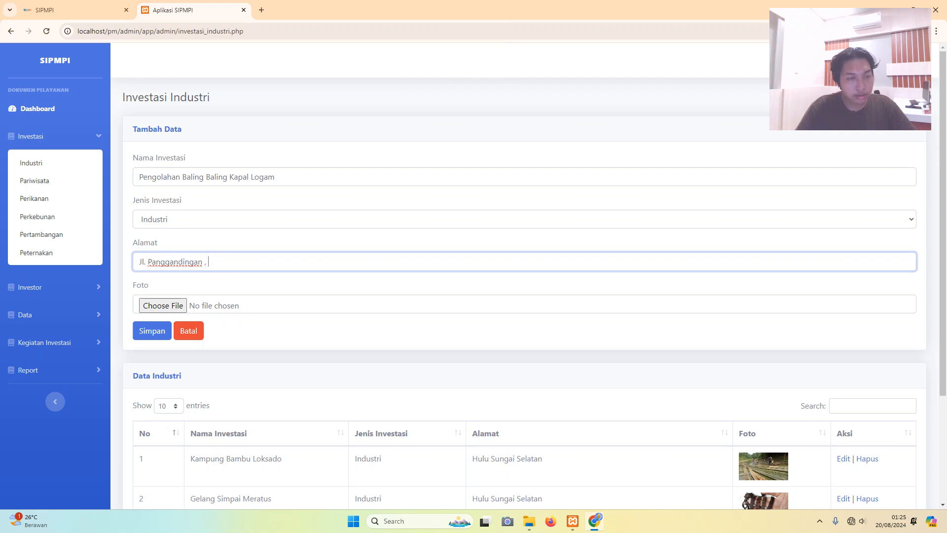
key("Caps_Lock")
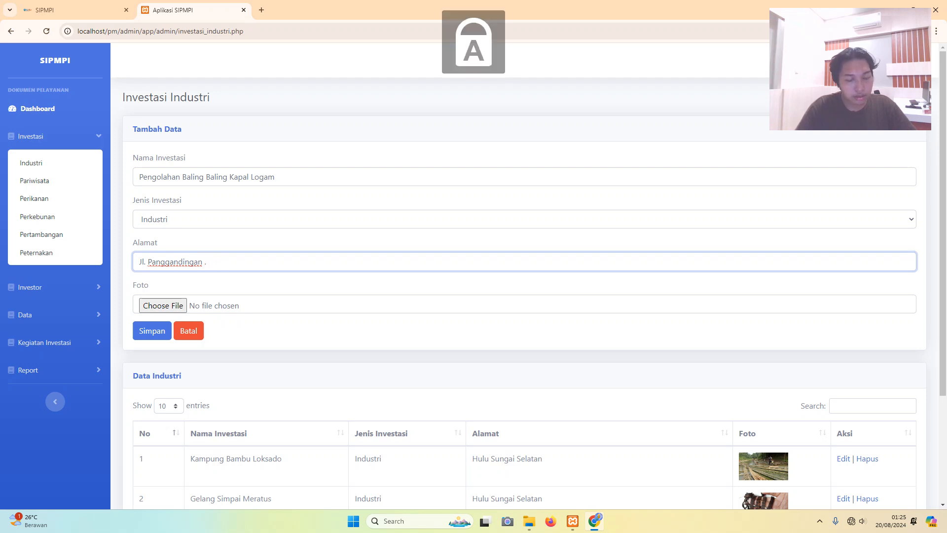
type("K")
key("Caps_Lock")
type("ec.")
key("Caps_Lock")
type("D")
key("Caps_Lock")
type("aha")
key("Caps_Lock")
type("U")
key("Caps_Lock")
type("tara,")
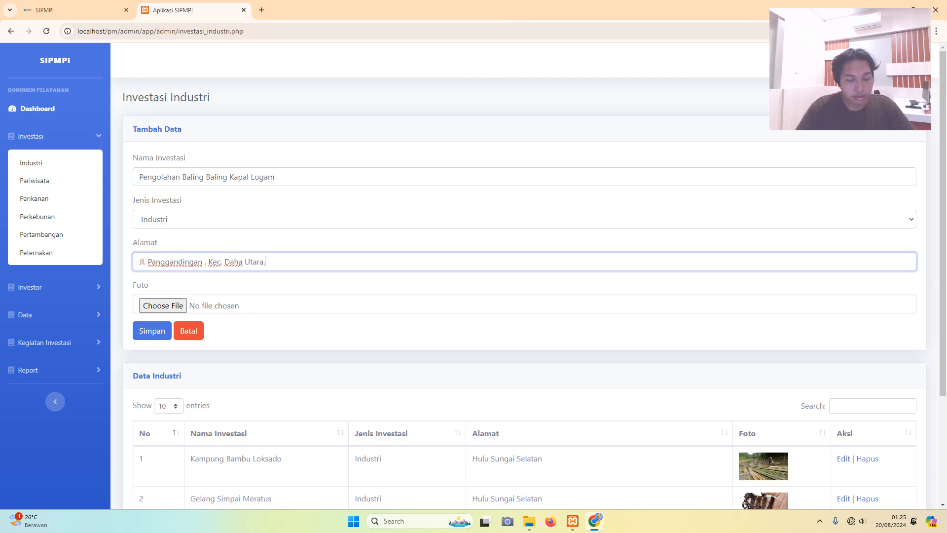
- Finish the address with 'Kab. Hulu Sungai Selatan'
key("Caps_Lock")
type("K")
key("Caps_Lock")
type("a")
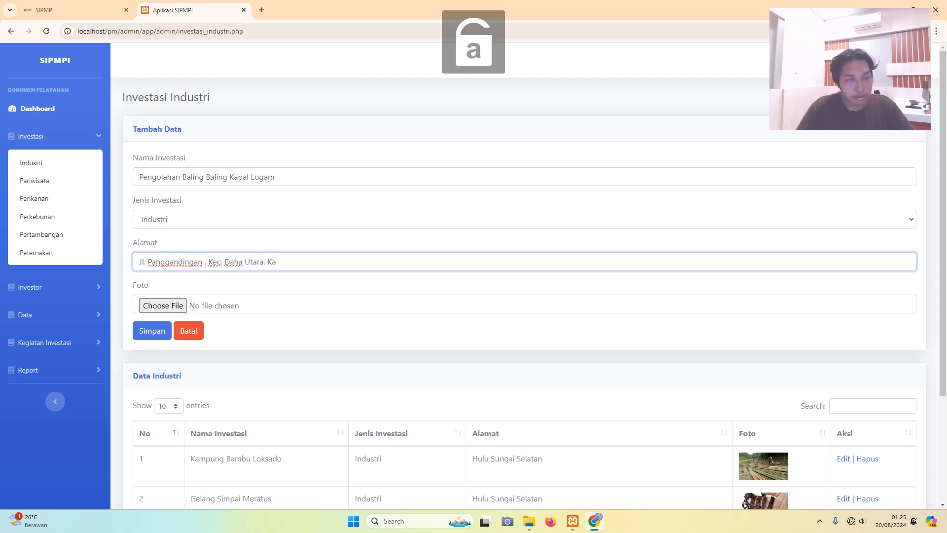
key("BackSpace")
key("Caps_Lock")
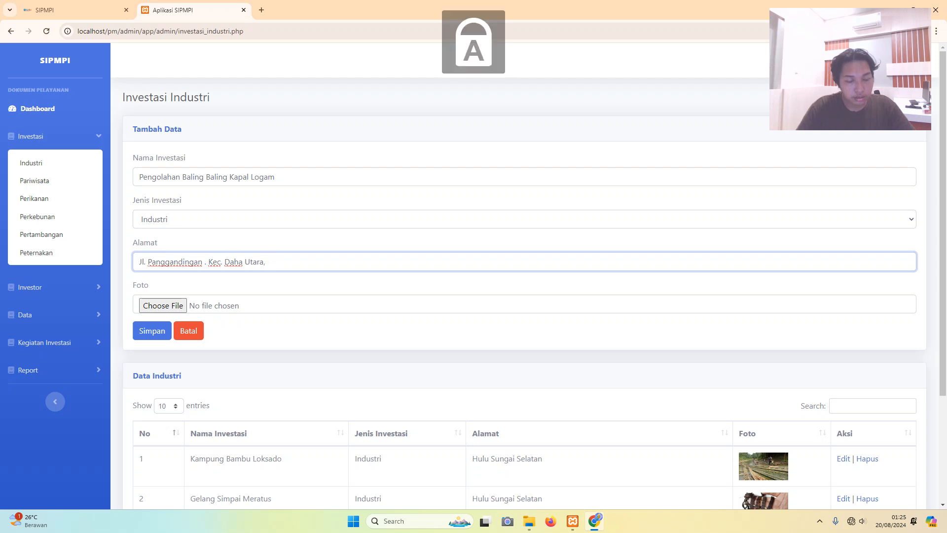
type("K")
key("Caps_Lock")
type("ab.")
key("Caps_Lock")
type("H")
key("Caps_Lock")
type("ulu")
key("Caps_Lock")
type("S")
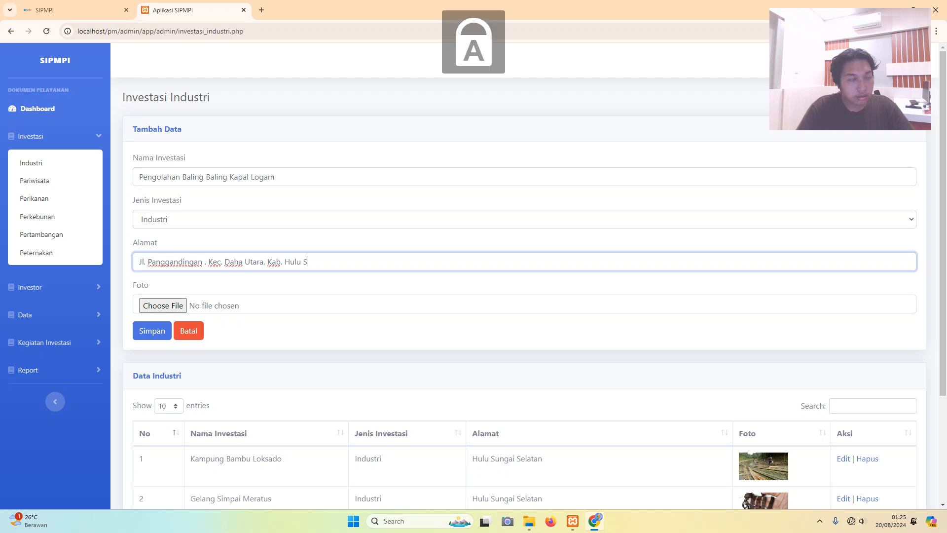
key("Caps_Lock")
type("ungai")
key("Caps_Lock")
type("S")
key("Caps_Lock")
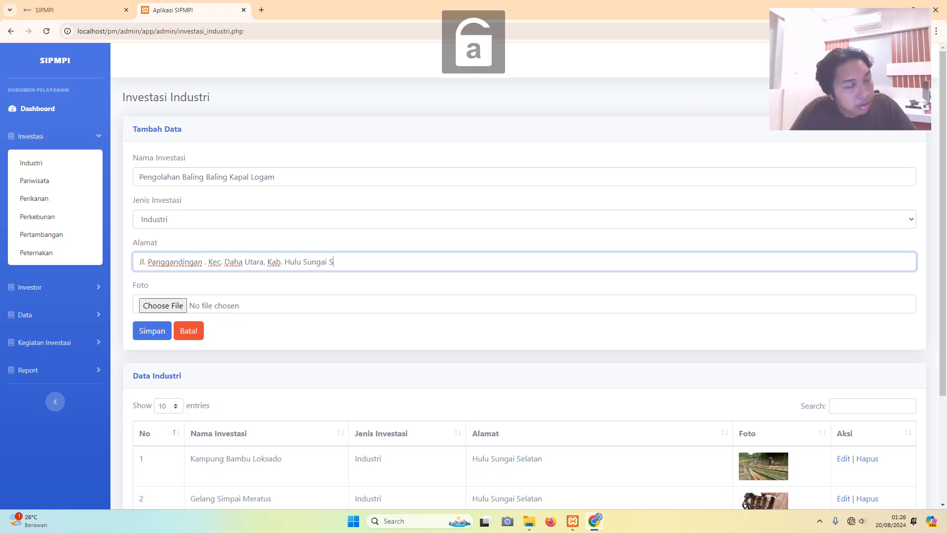
type("elatan")
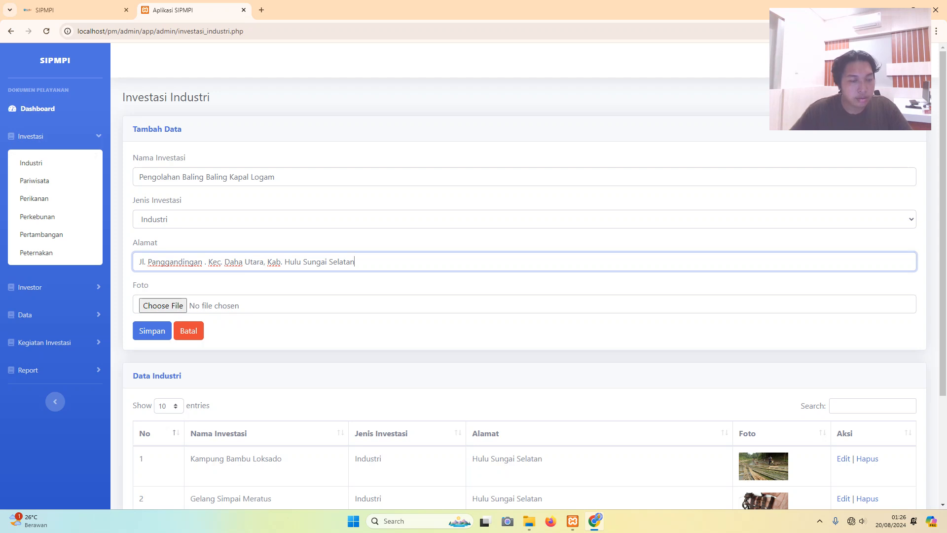
- Attach 2022_Acer_Consumer_Default_3840x2400.jpg from Pictures > Acer as the Foto
left_click(163, 305)
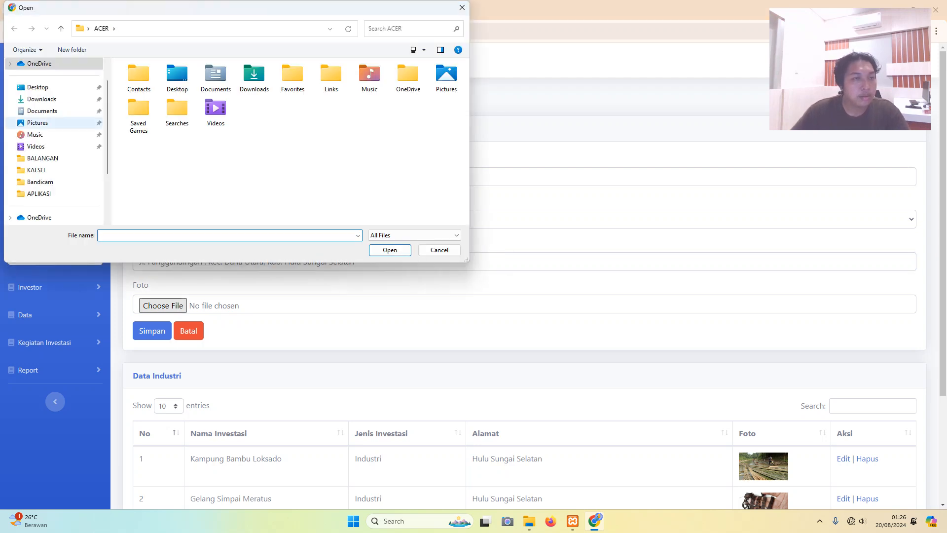
scroll(49, 170, "down", 2)
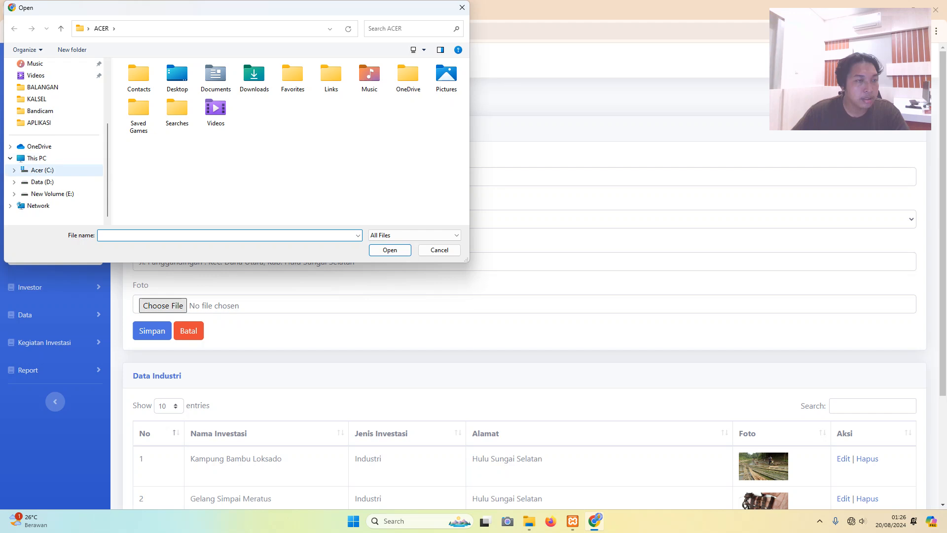
scroll(49, 99, "up", 3)
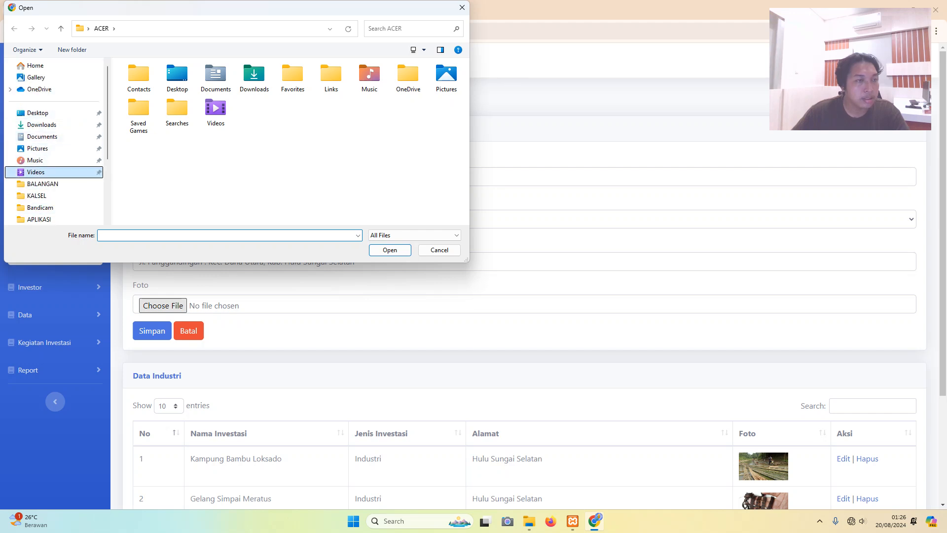
left_click(36, 171)
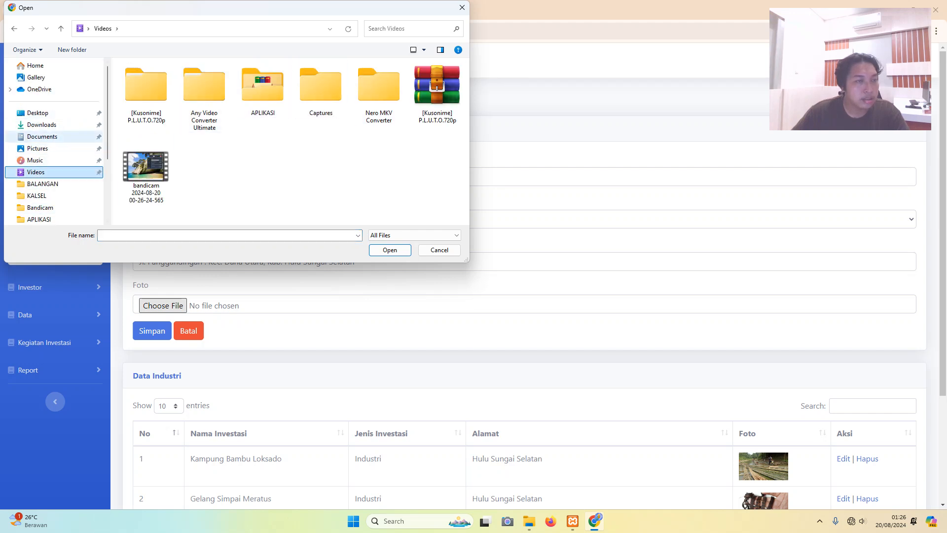
left_click(38, 148)
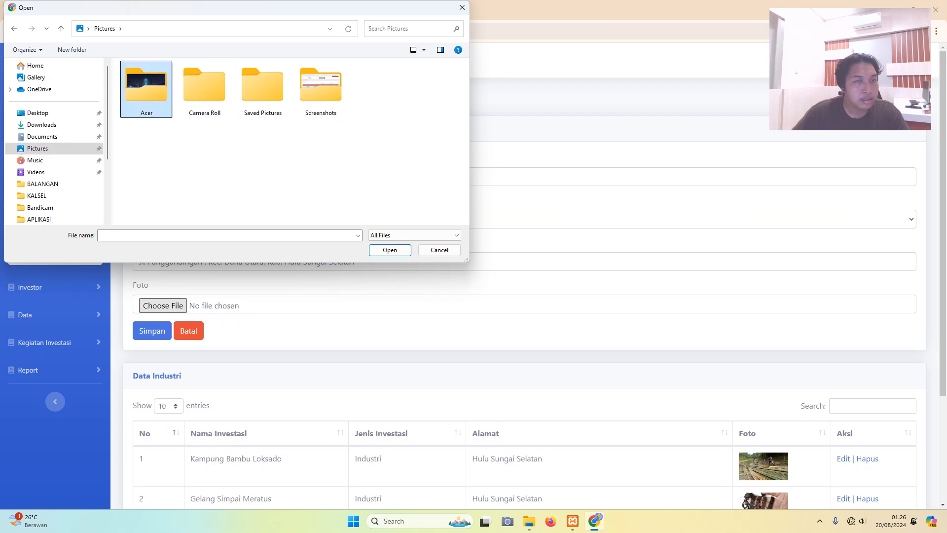
double_click(146, 89)
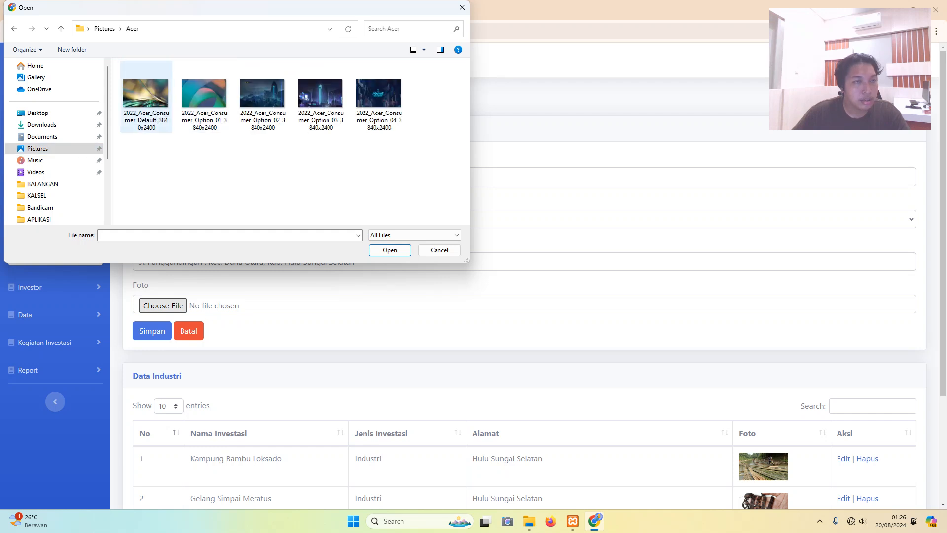
double_click(146, 93)
scroll(493, 247, "down", 3)
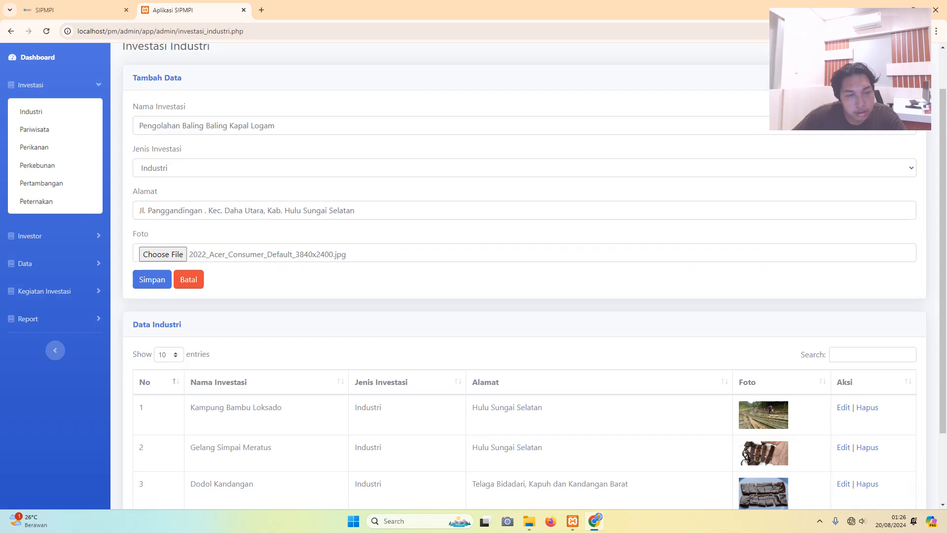
- Save the new Pengolahan Baling Baling Kapal Logam entry and acknowledge the confirmation
left_click(152, 188)
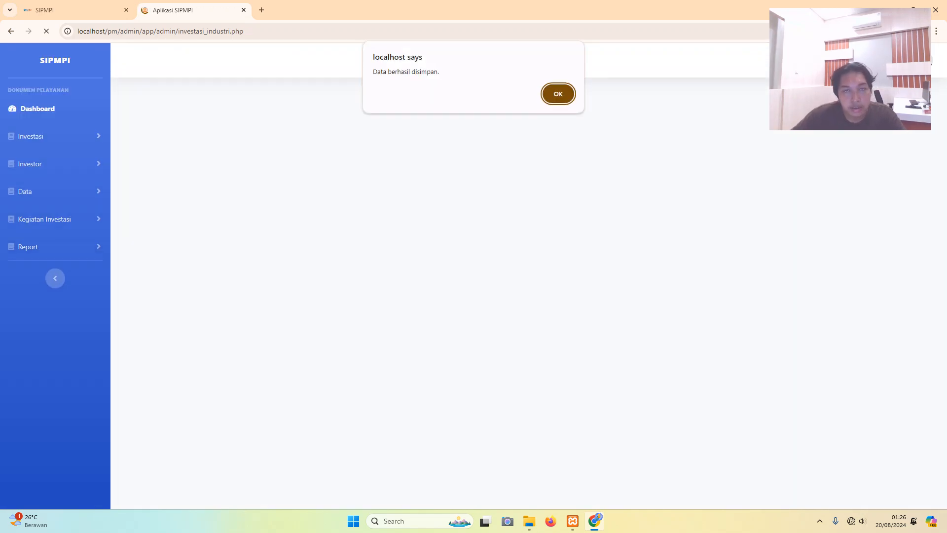
left_click(556, 94)
scroll(493, 276, "down", 4)
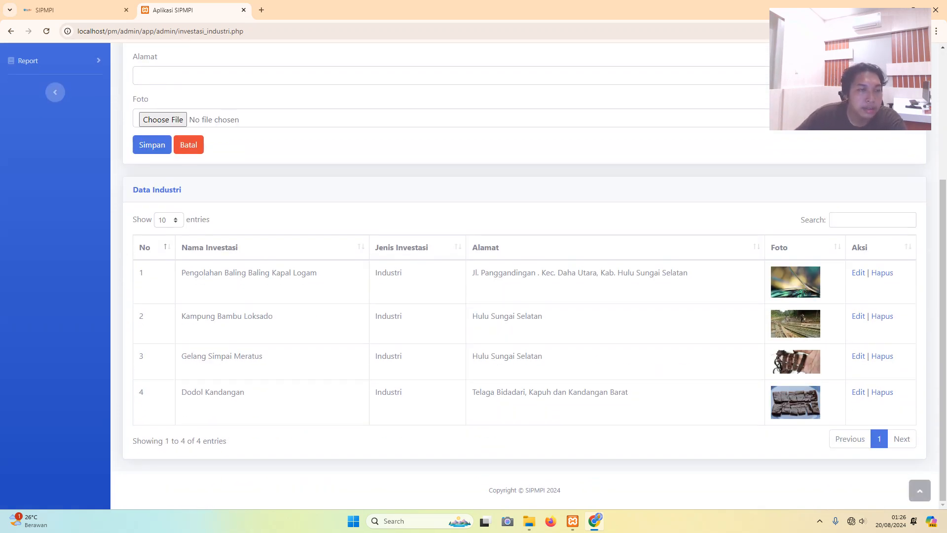
- Open the Pengolahan Baling Baling Kapal Logam row in the Data Industri table for editing
scroll(494, 276, "up", 4)
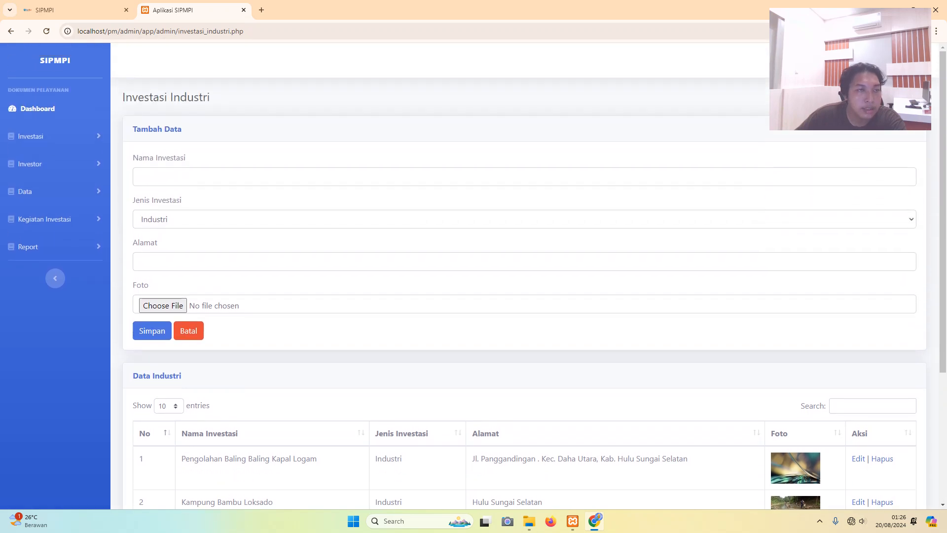
scroll(493, 276, "down", 4)
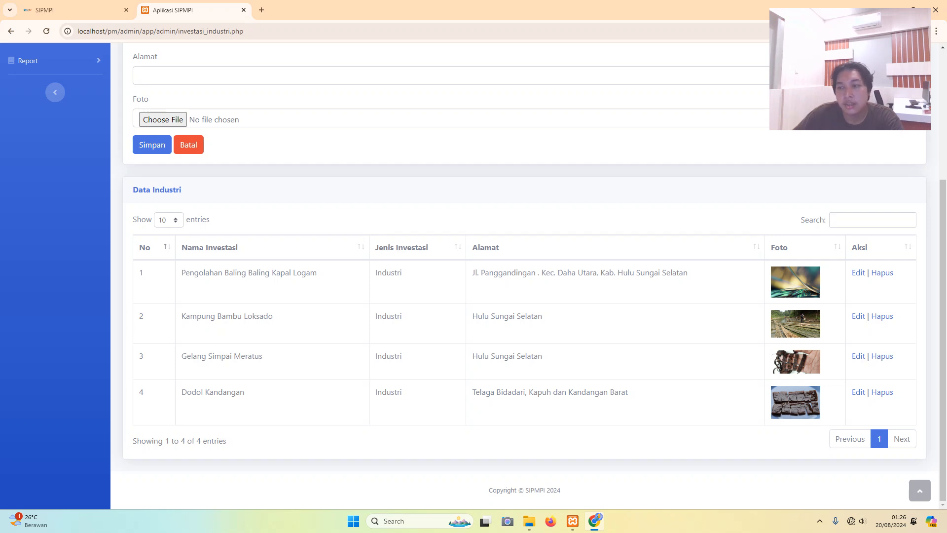
left_click(858, 273)
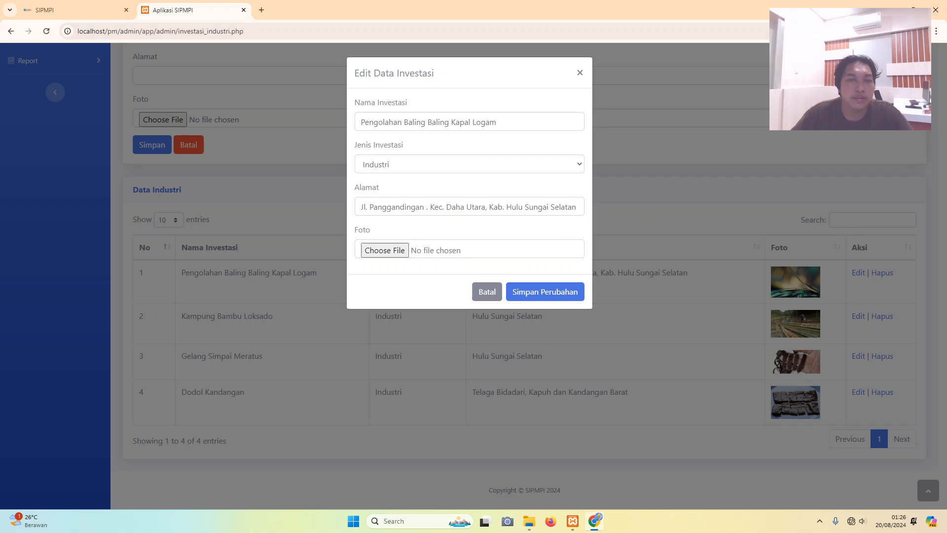
- Keep the type as Industri and place the caret at the end of the investment name
left_click(469, 164)
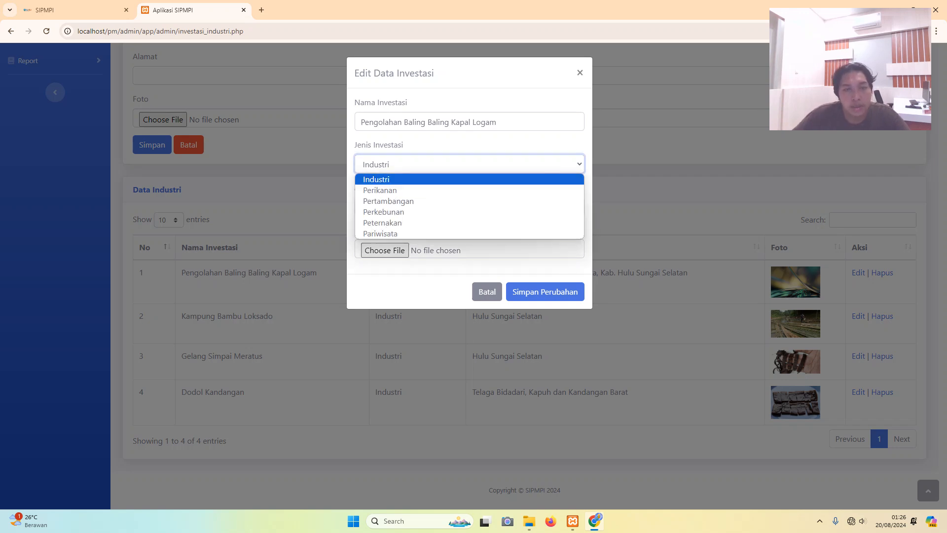
key("Escape")
left_click(529, 207)
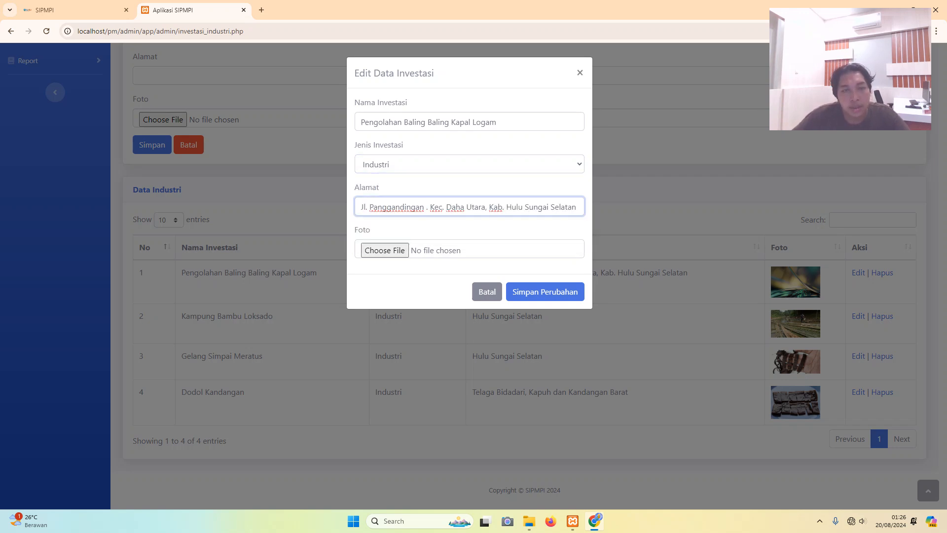
left_click(498, 122)
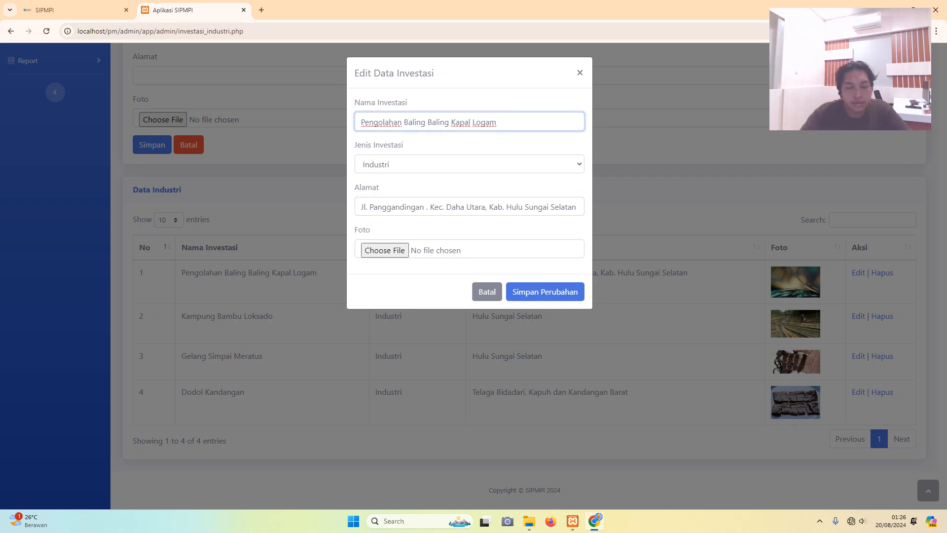
- Append 'Scarlette' so the name reads 'Pengolahan Baling Baling Kapal Logam Scarlette', and save
key("Caps_Lock")
type("P")
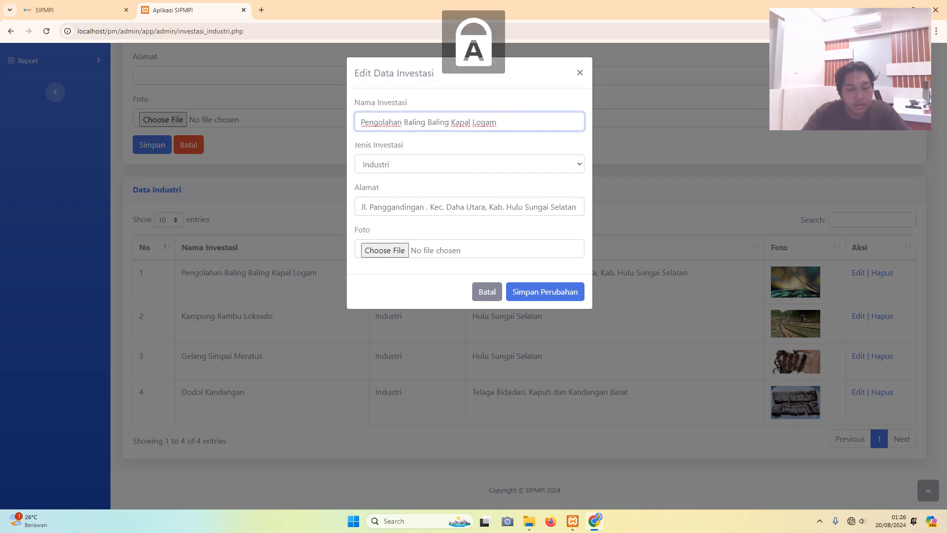
key("Caps_Lock")
type("ar")
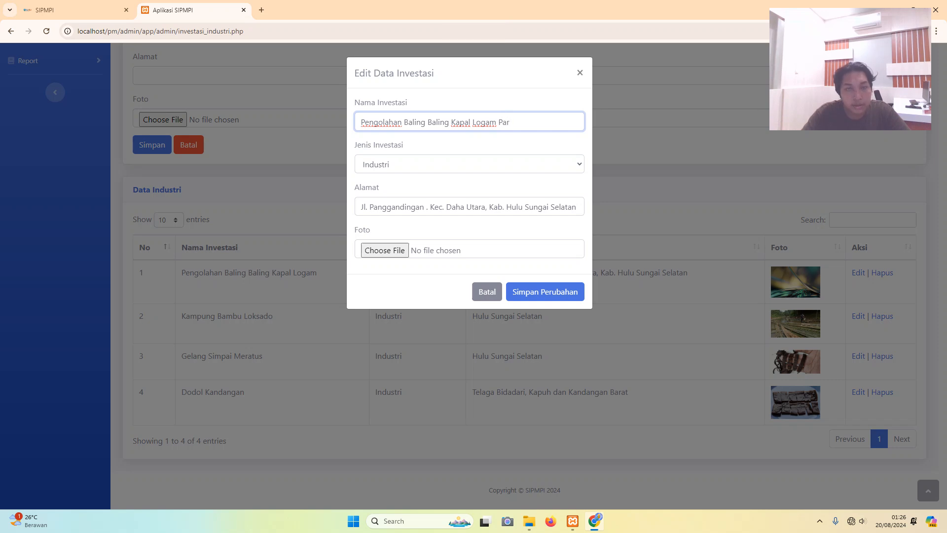
key("Caps_Lock")
type("K")
key("Caps_Lock")
type("apal")
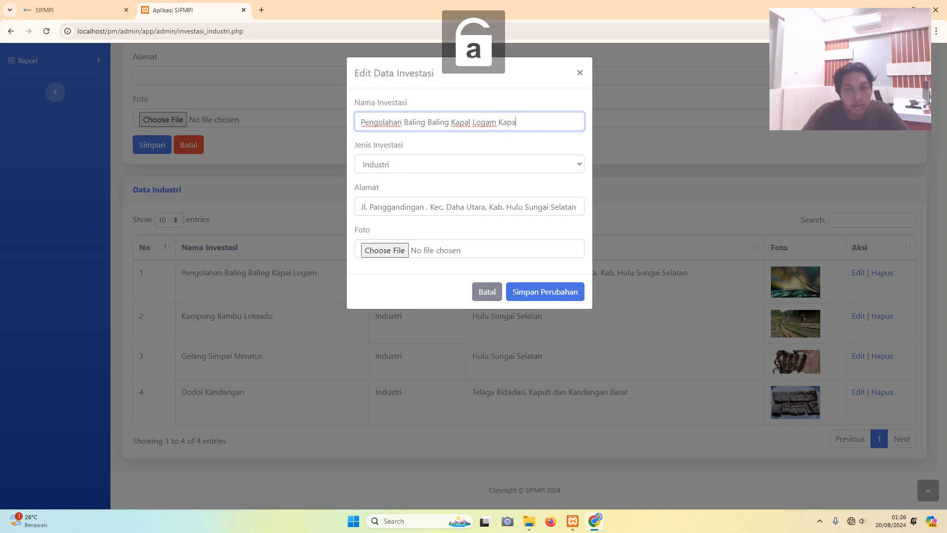
key("BackSpace")
key("BackSpace")
key("BackSpace")
key("BackSpace")
key("BackSpace")
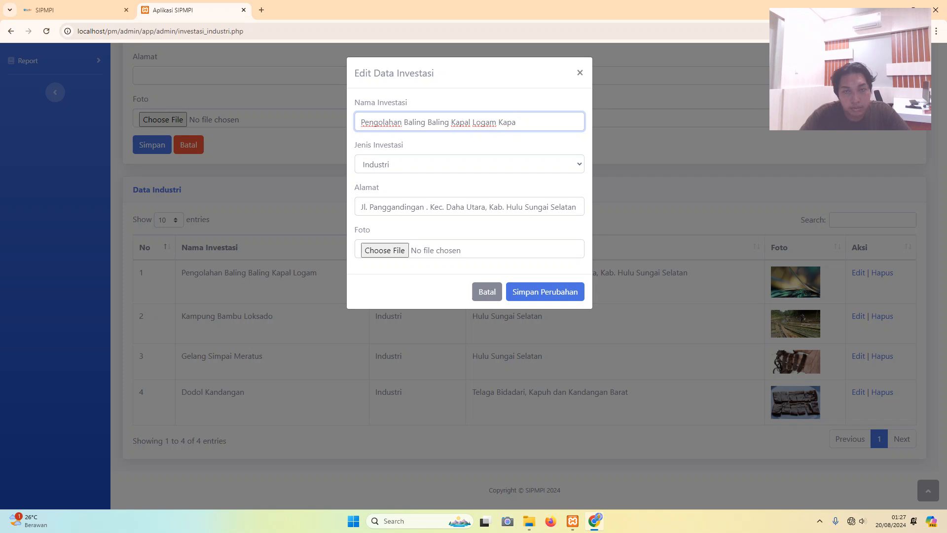
key("Caps_Lock")
type("S")
key("Caps_Lock")
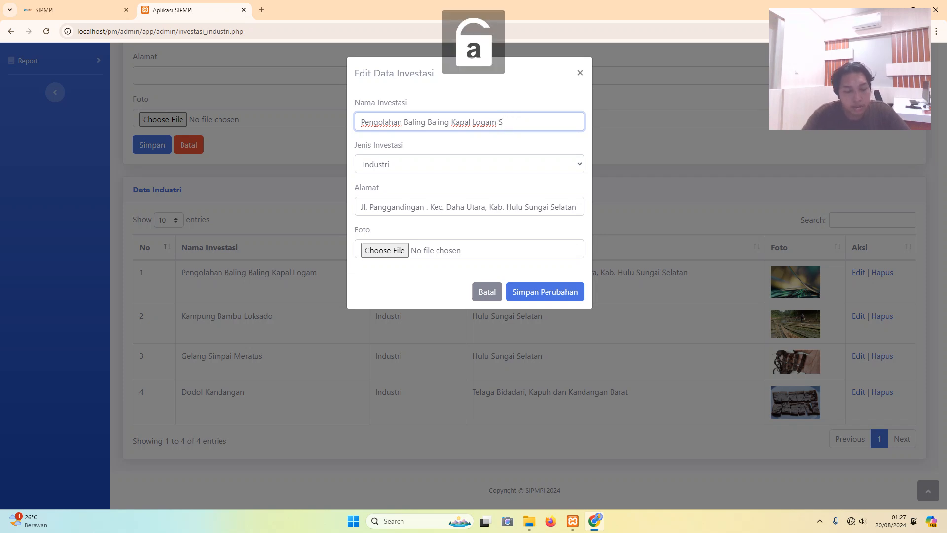
type("ca")
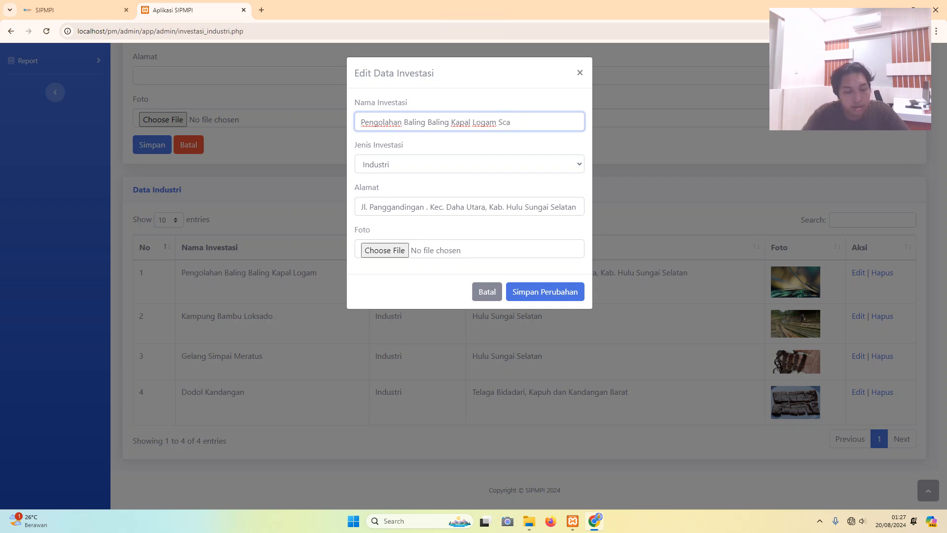
type("rlette")
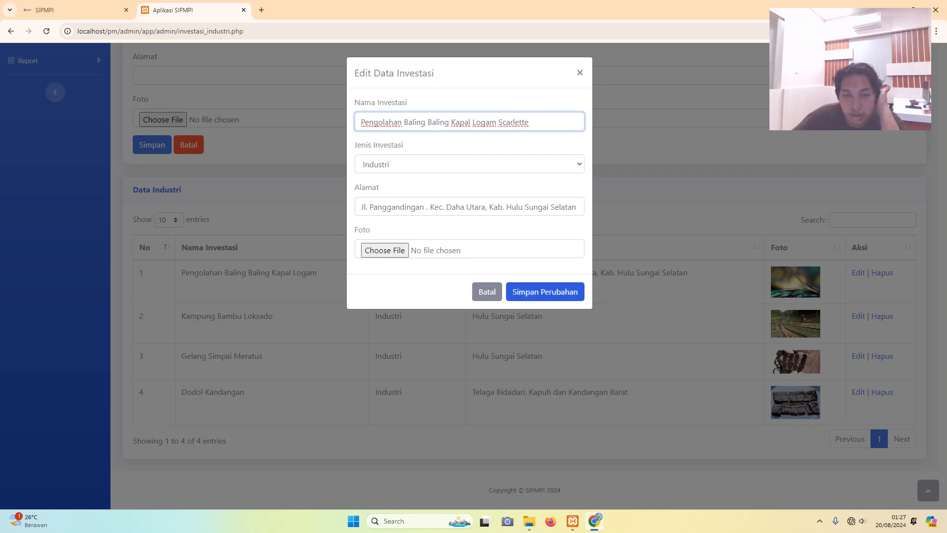
left_click(544, 291)
- Dismiss the save alert, then delete the Dodol Kandangan row and acknowledge the deletion
left_click(558, 93)
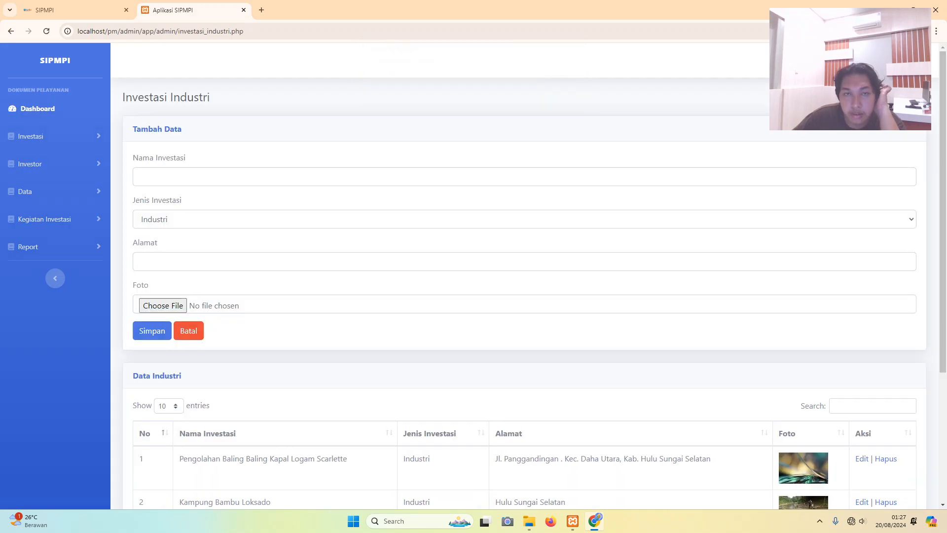
scroll(474, 276, "down", 3)
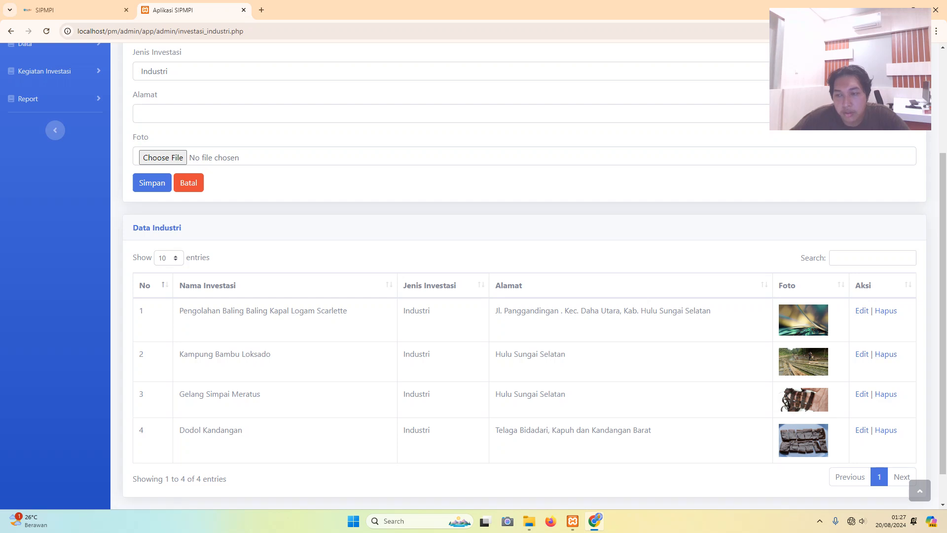
left_click(886, 430)
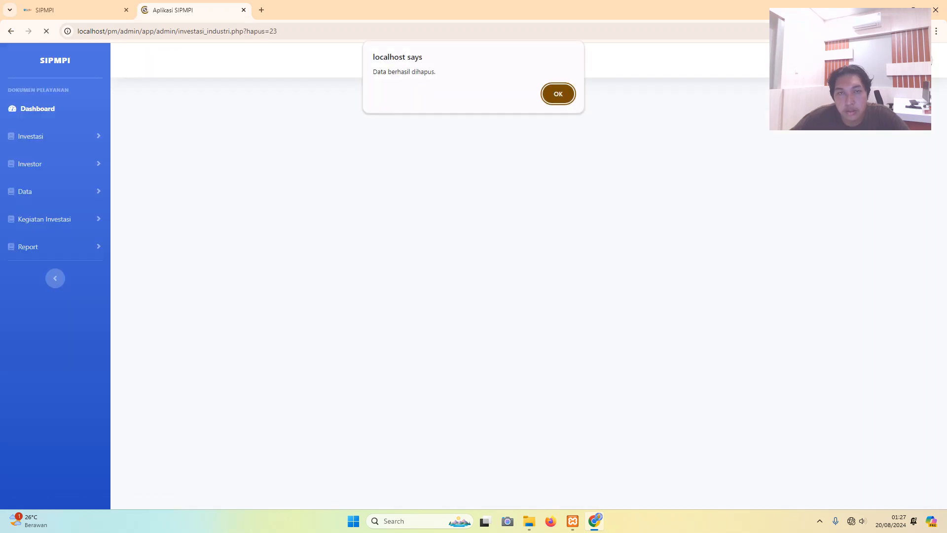
key("Return")
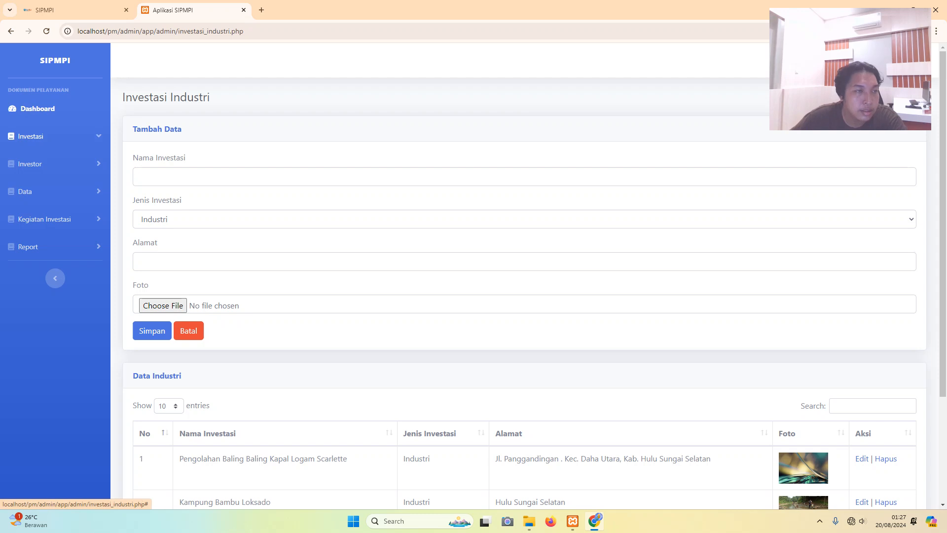
- Navigate the sidebar to Investor > Industri to reach the investor Tambah Data form
left_click(30, 136)
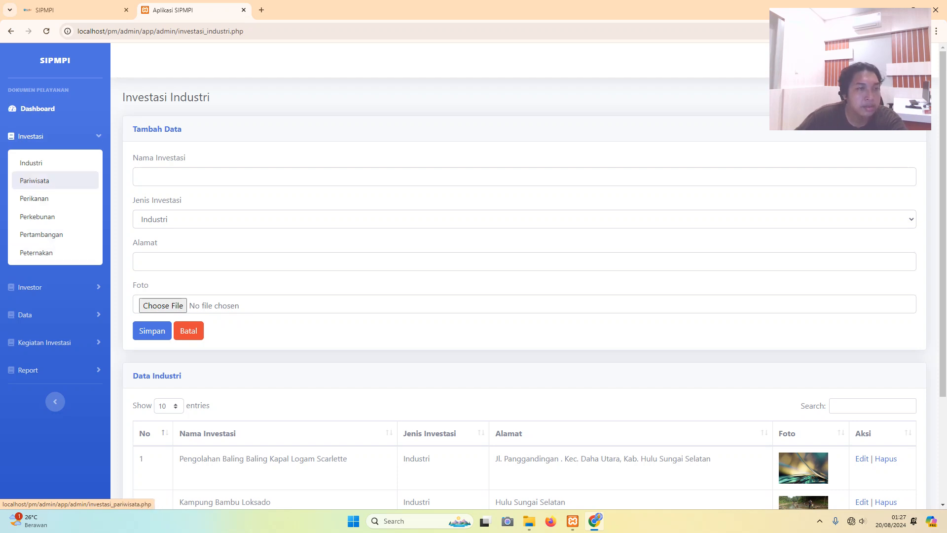
left_click(30, 136)
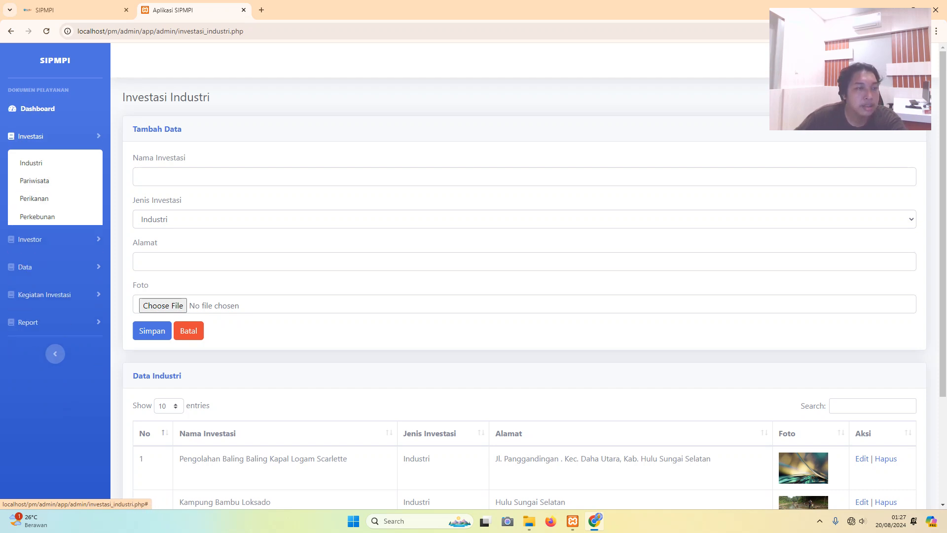
left_click(30, 164)
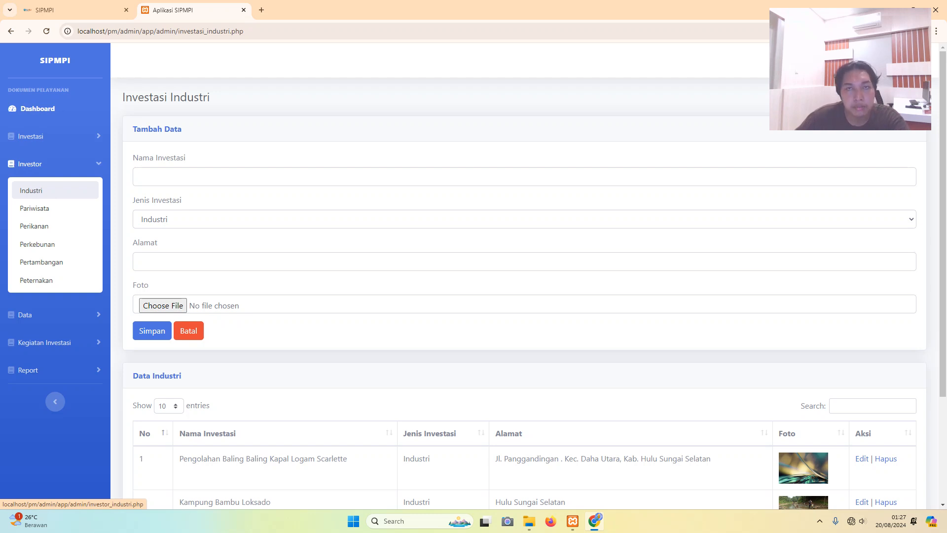
left_click(30, 190)
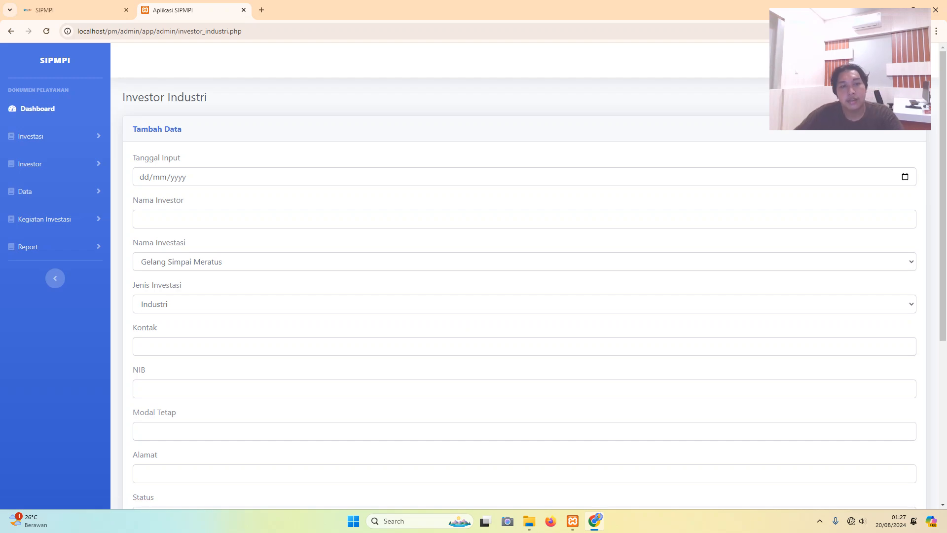
- Set Tanggal Input to 20/08/2024 in the date picker
scroll(31, 191, "down", 4)
scroll(524, 276, "up", 3)
scroll(524, 276, "down", 4)
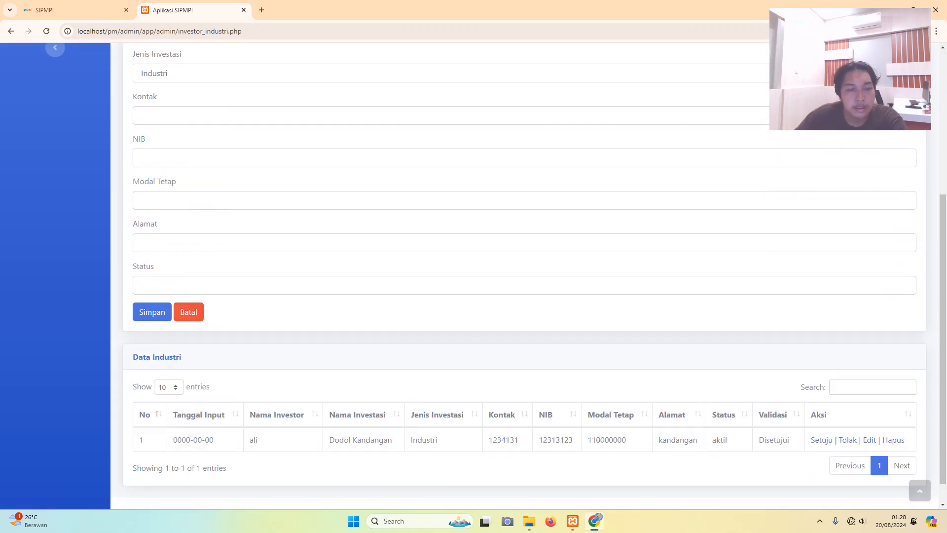
scroll(524, 277, "up", 5)
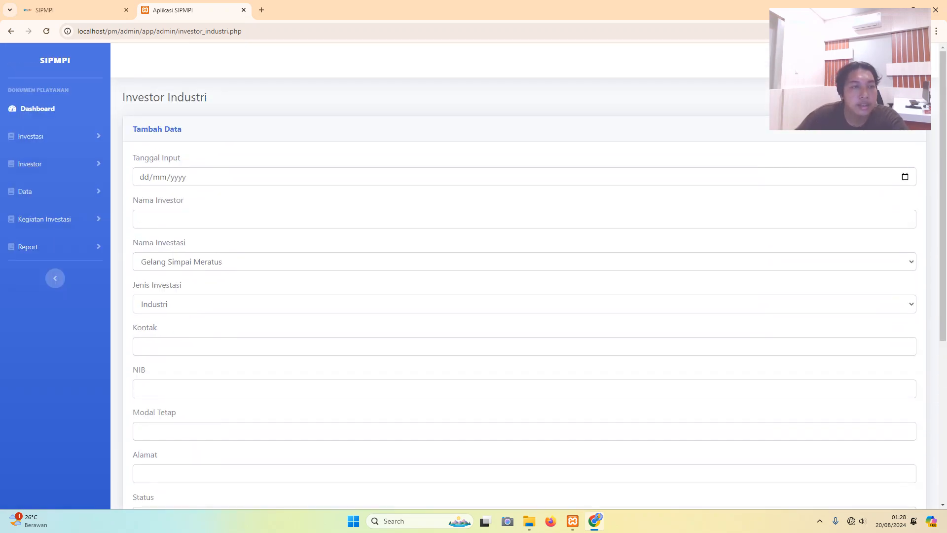
left_click(145, 177)
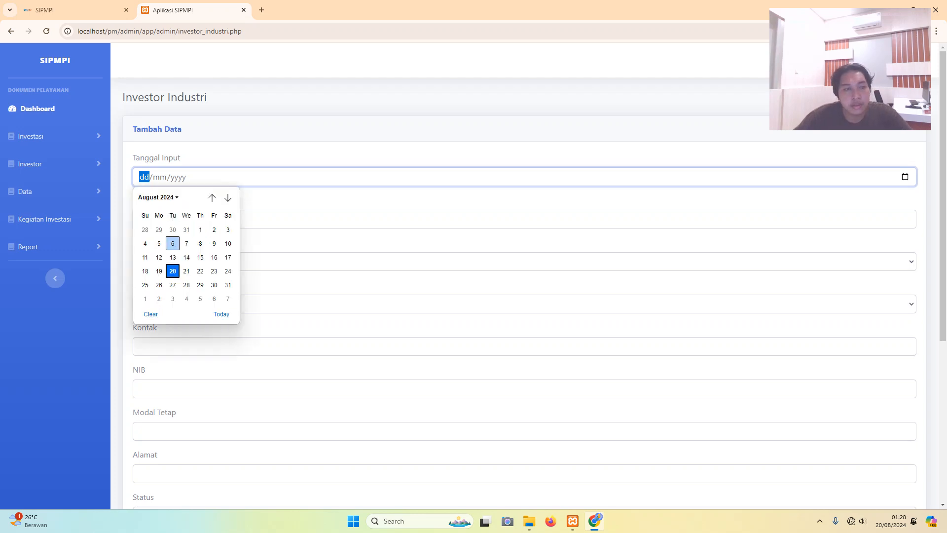
left_click(172, 270)
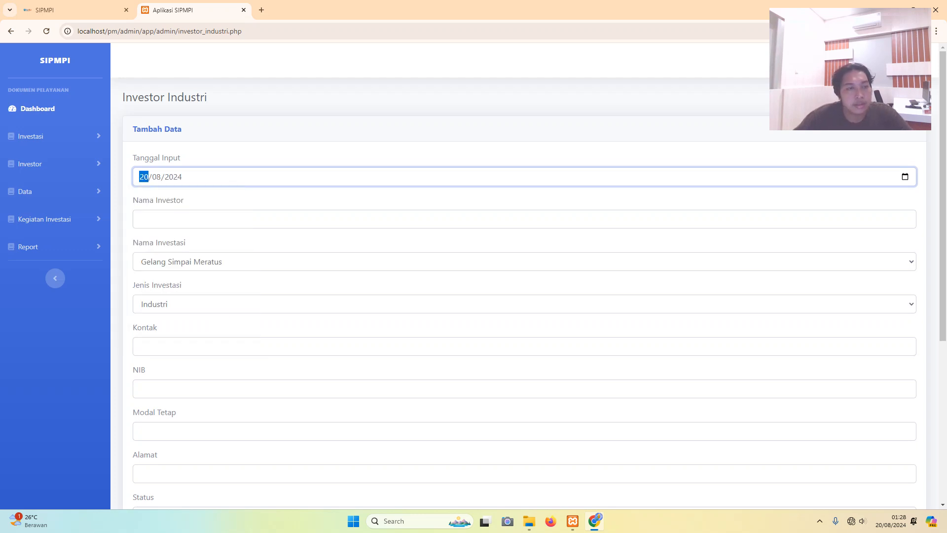
- Enter 'PT. Rezky Setia Abadi' as the Nama Investor
left_click(140, 219)
key("Caps_Lock")
type("P")
key("Caps_Lock")
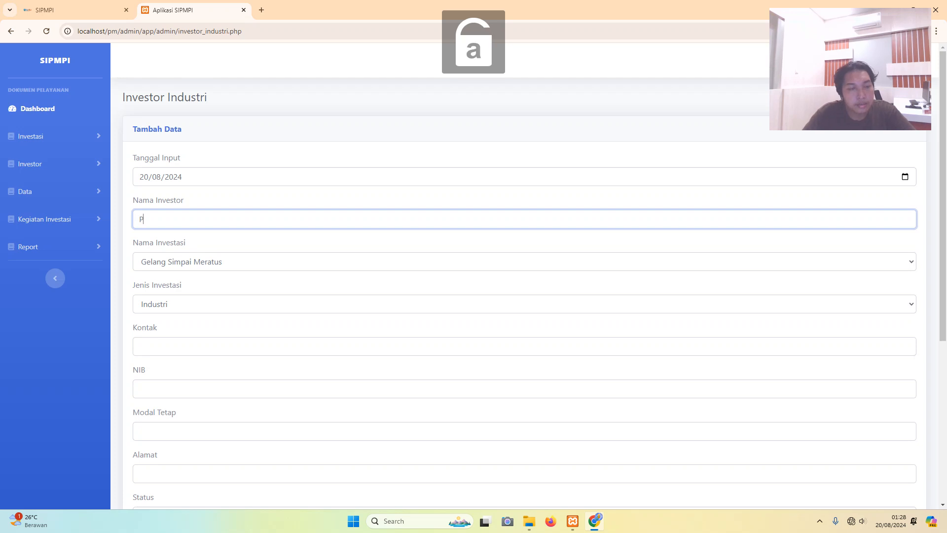
type("t\\\\")
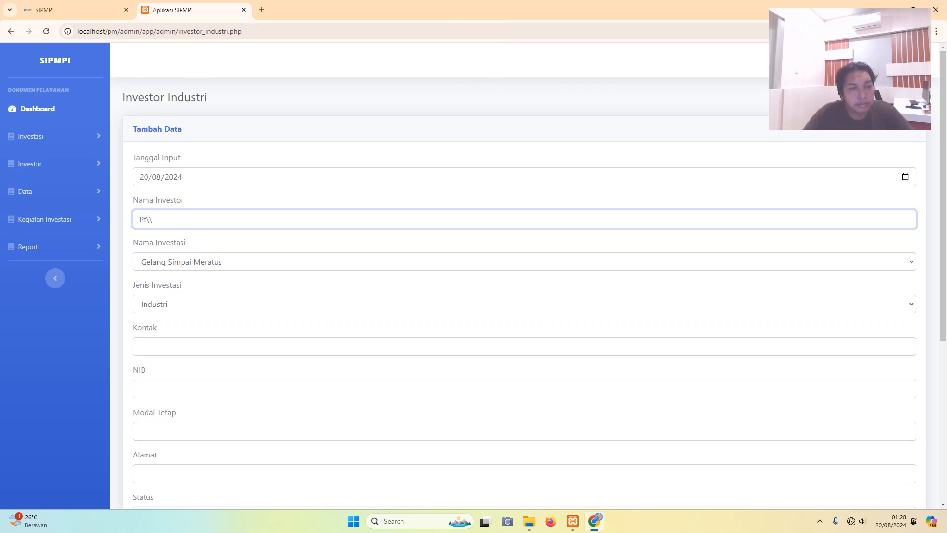
key("BackSpace")
key("BackSpace")
key("BackSpace")
key("BackSpace")
key("Caps_Lock")
type("P")
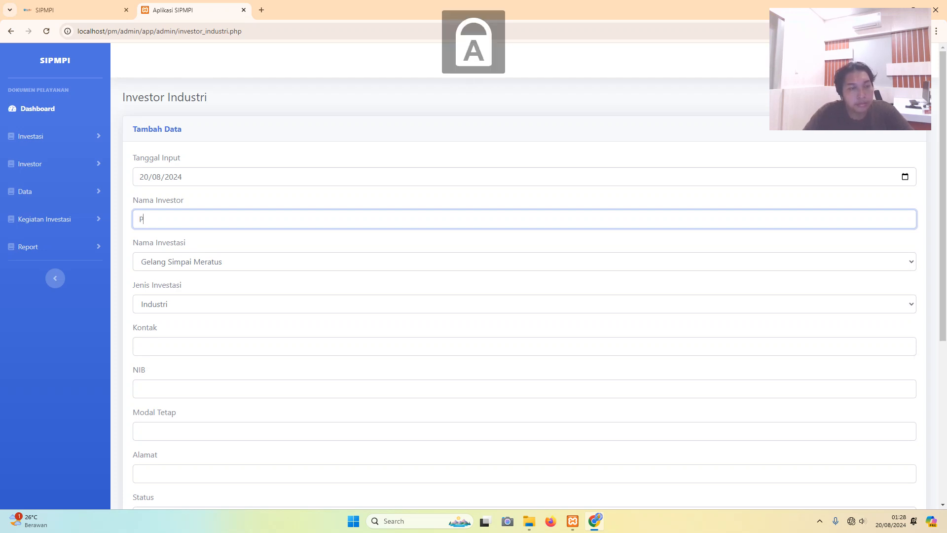
key("Caps_Lock")
key("Caps_Lock")
type("T")
key("Caps_Lock")
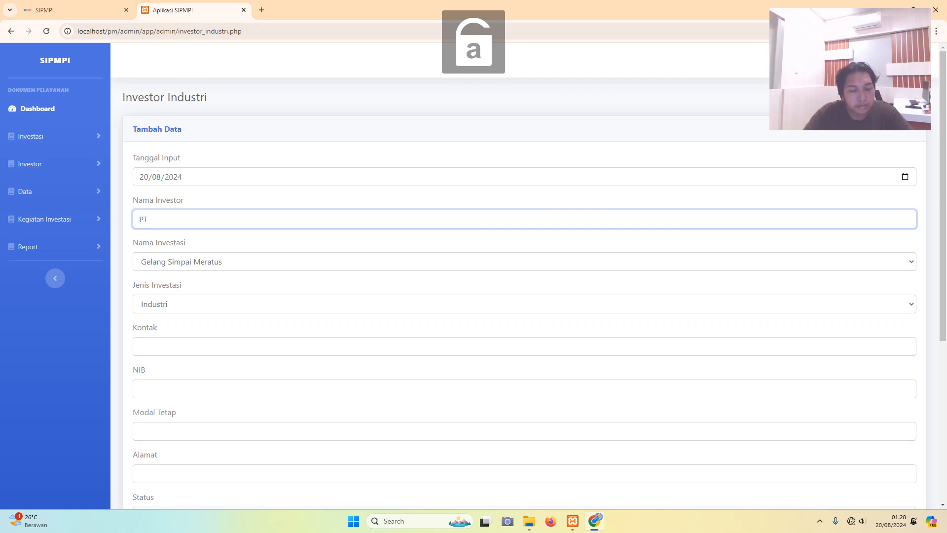
type(".")
key("Caps_Lock")
type("R")
key("Caps_Lock")
type("ez")
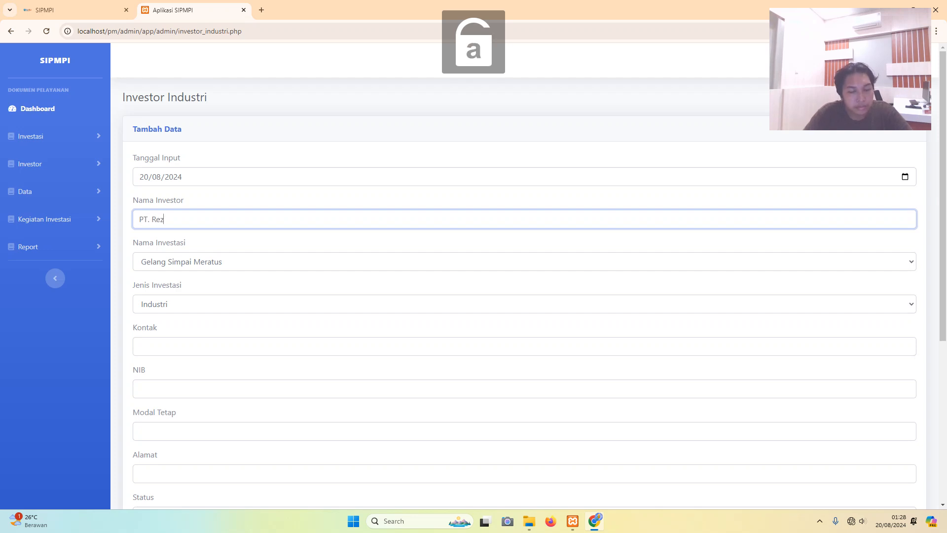
type("ky")
key("Caps_Lock")
type("S")
key("Caps_Lock")
type("etia")
key("Caps_Lock")
type("A")
key("Caps_Lock")
type("badai")
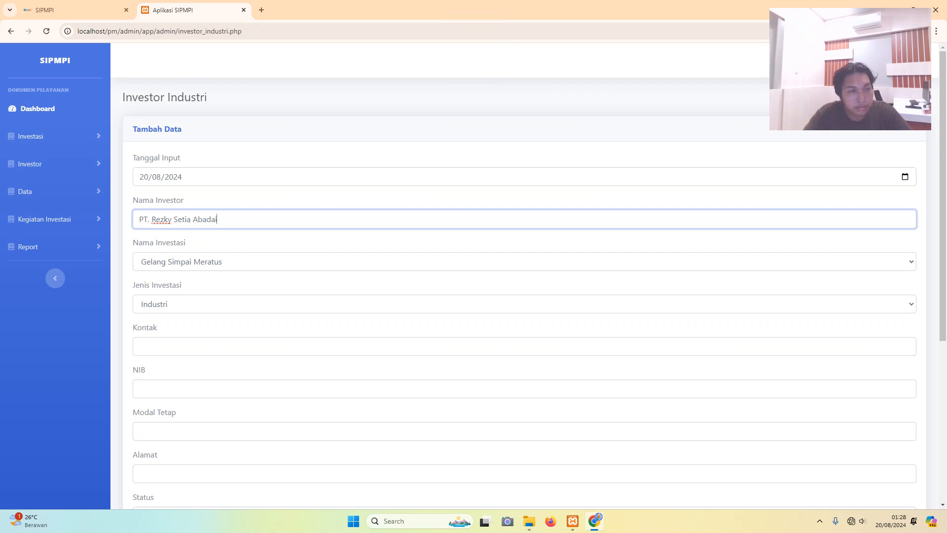
key("BackSpace")
key("BackSpace")
type("i")
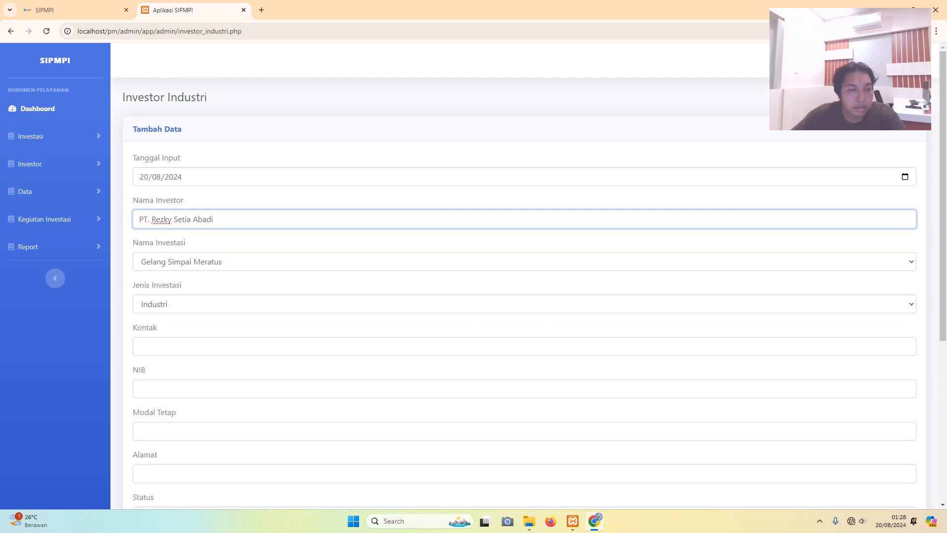
left_click(524, 262)
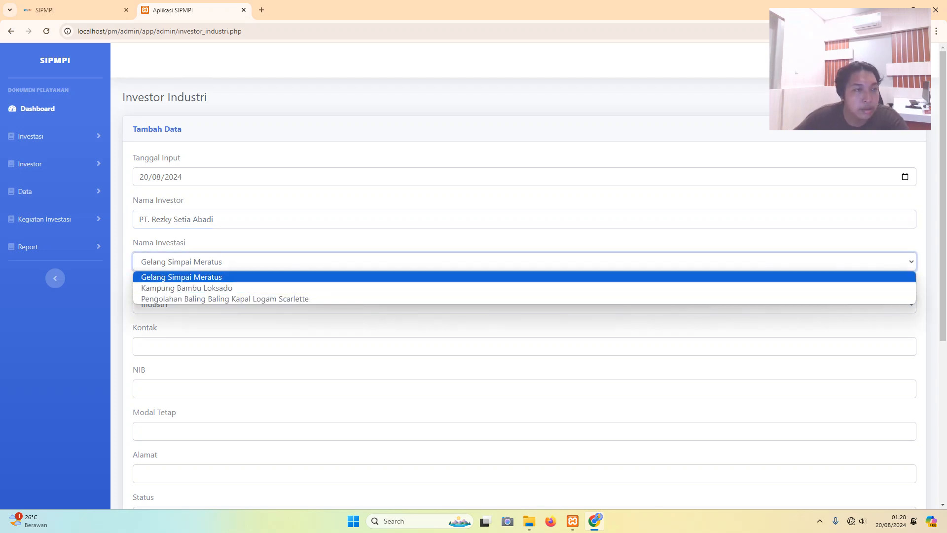
- Open the Investor Industri page from the Investasi and Investor navigation sections
left_click(31, 136)
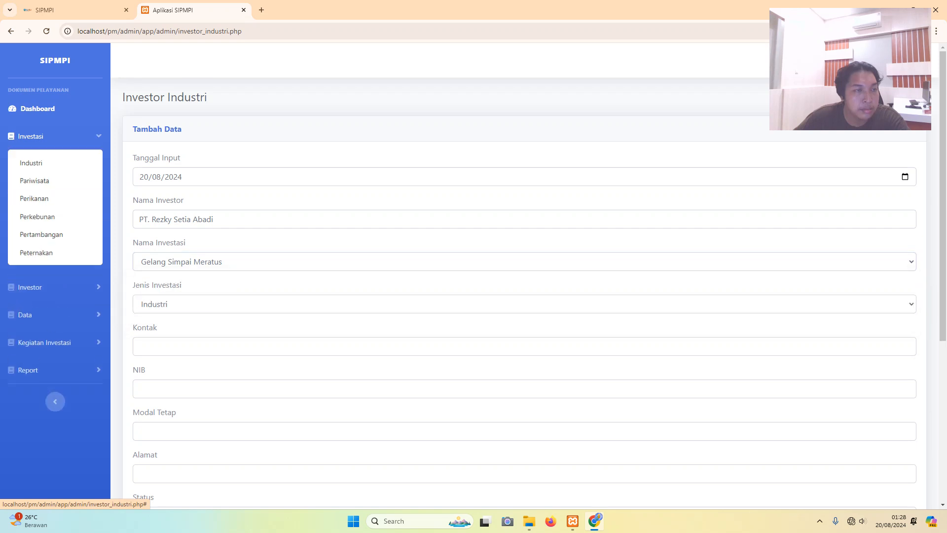
left_click(30, 163)
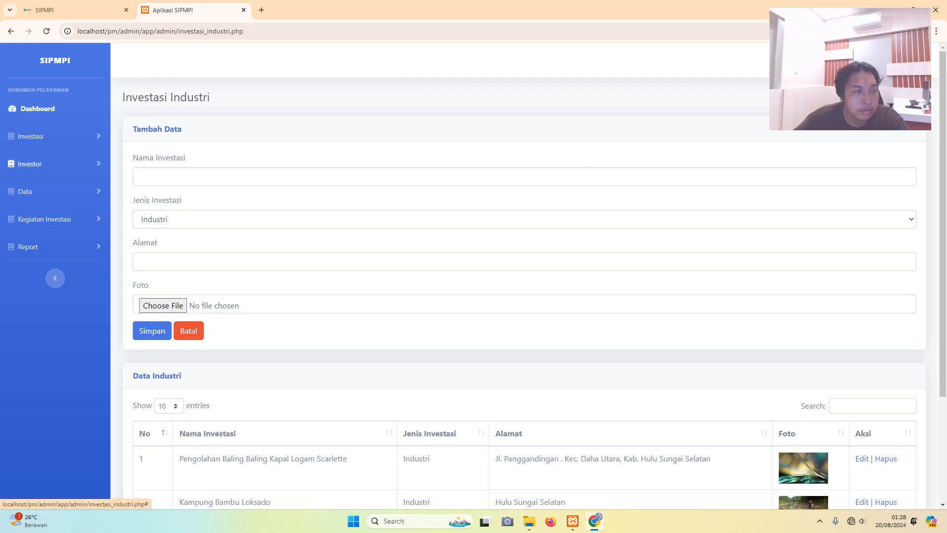
left_click(30, 164)
left_click(30, 189)
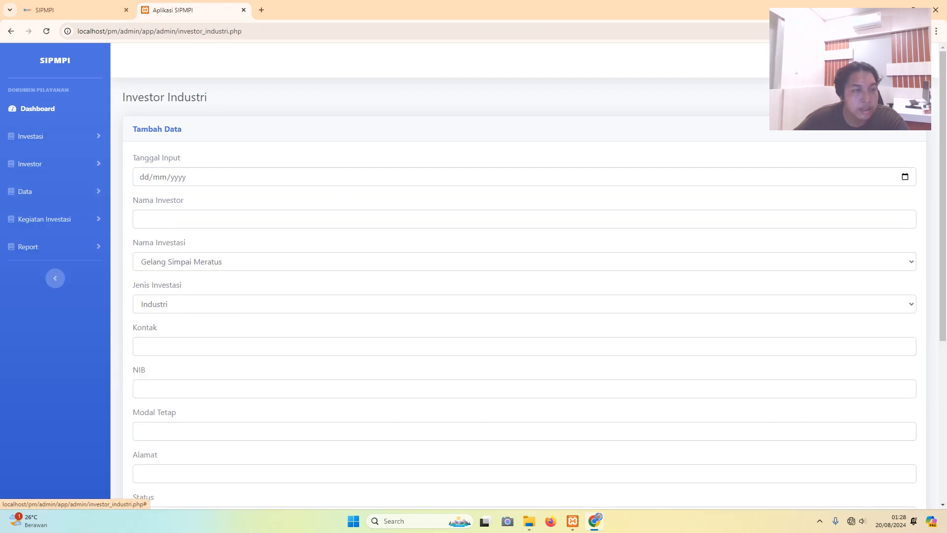
scroll(523, 276, "down", 1)
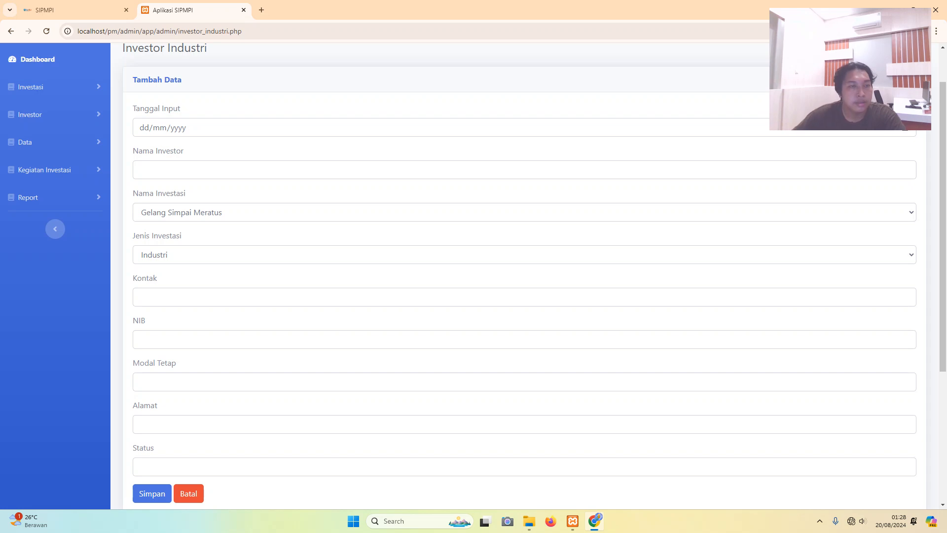
- Enter 'CV. Rezky Setia Abadi' as the investor name
left_click(139, 170)
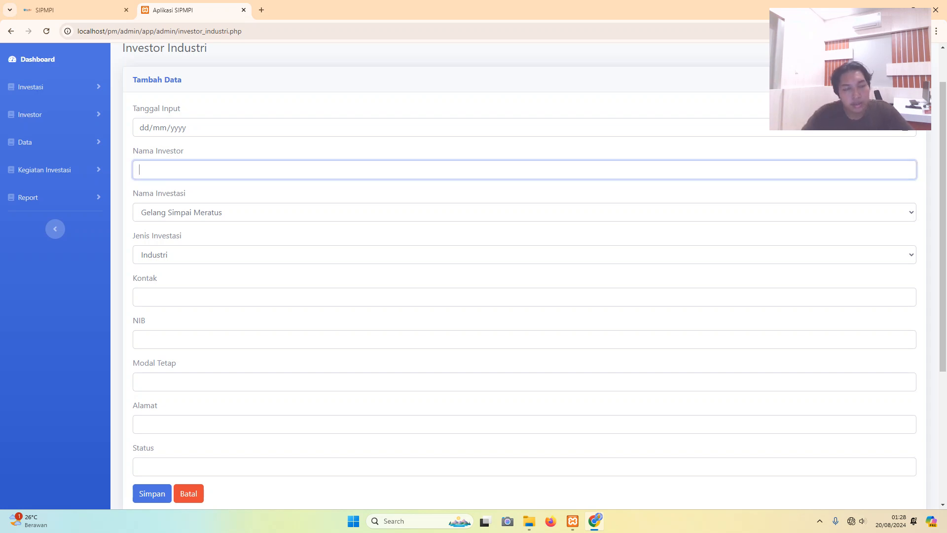
key("Caps_Lock")
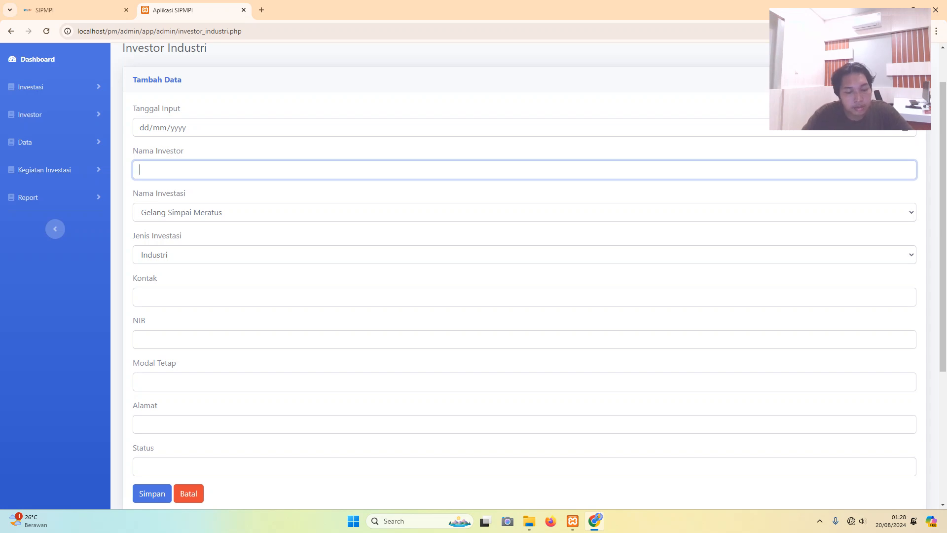
type("PR")
key("BackSpace")
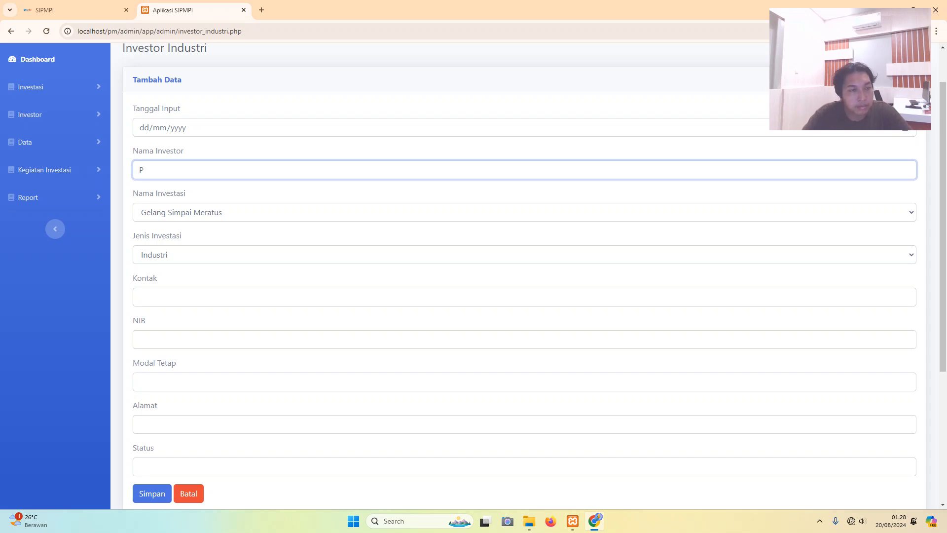
type("CV")
key("Caps_Lock")
type(". ")
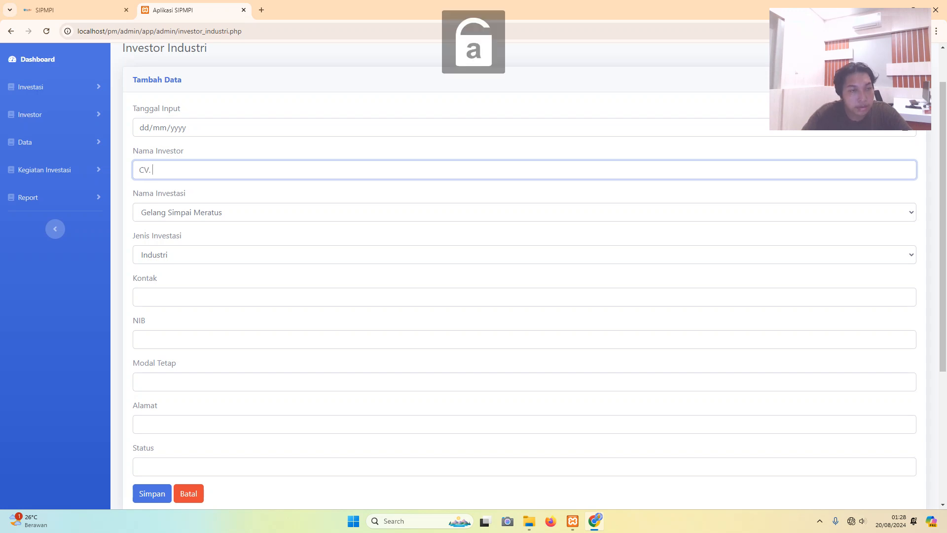
type("Rezky")
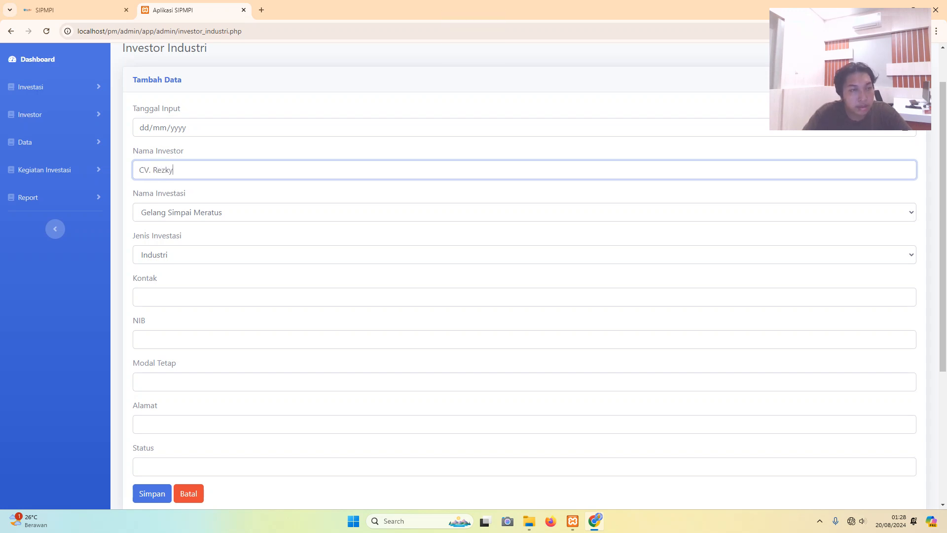
key("Caps_Lock")
type("S")
key("Caps_Lock")
type("etia")
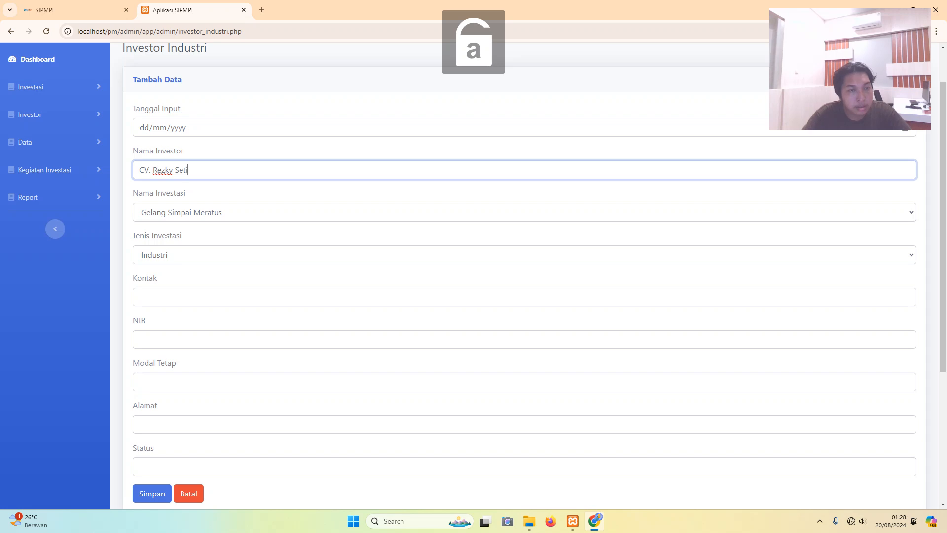
key("Caps_Lock")
type("A")
key("Caps_Lock")
type("badi")
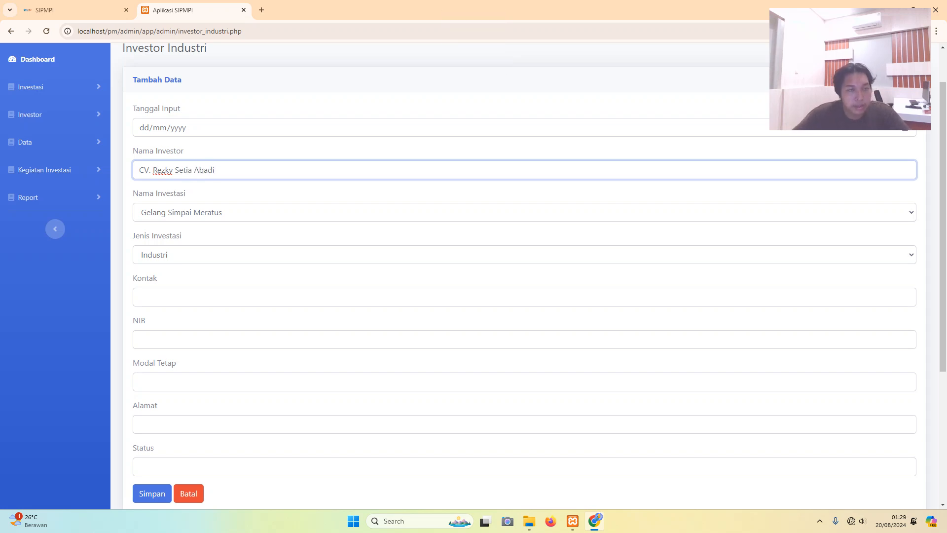
- Keep Gelang Simpai Meratus as the investment and Industri as the investment type
left_click(524, 212)
left_click(181, 227)
left_click(181, 255)
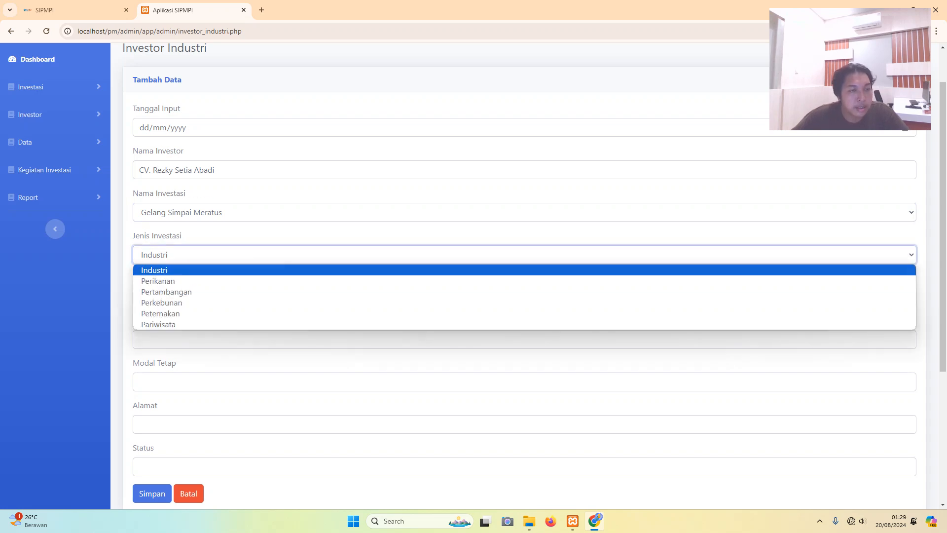
key("Return")
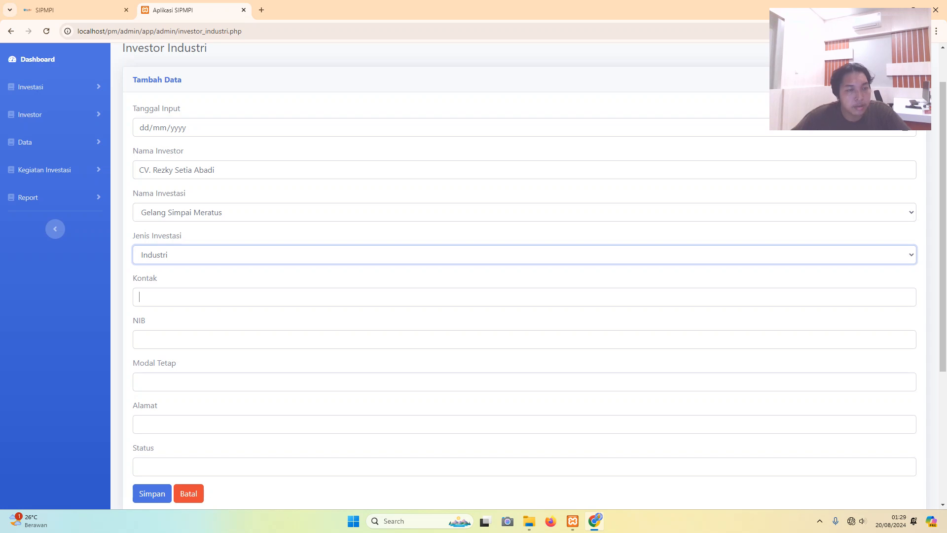
- Fill in the investor's contact number
left_click(139, 297)
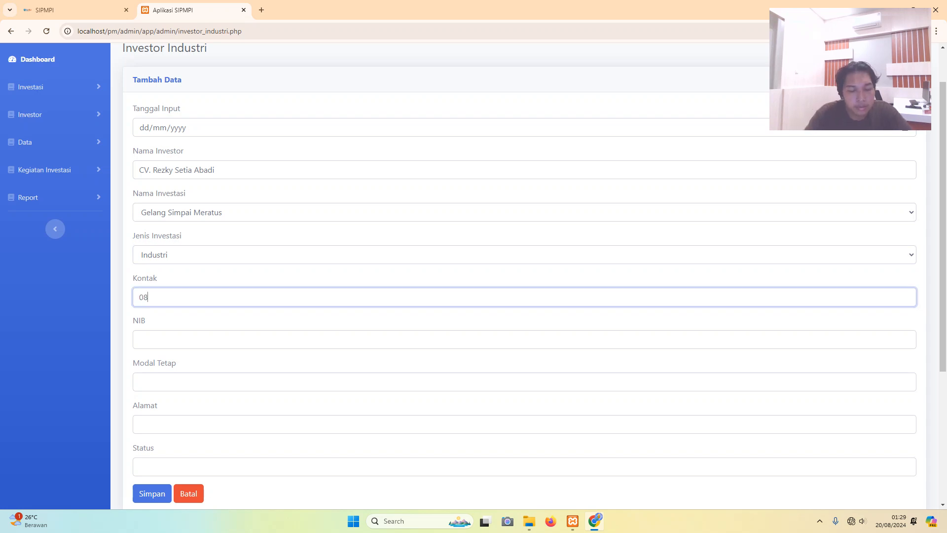
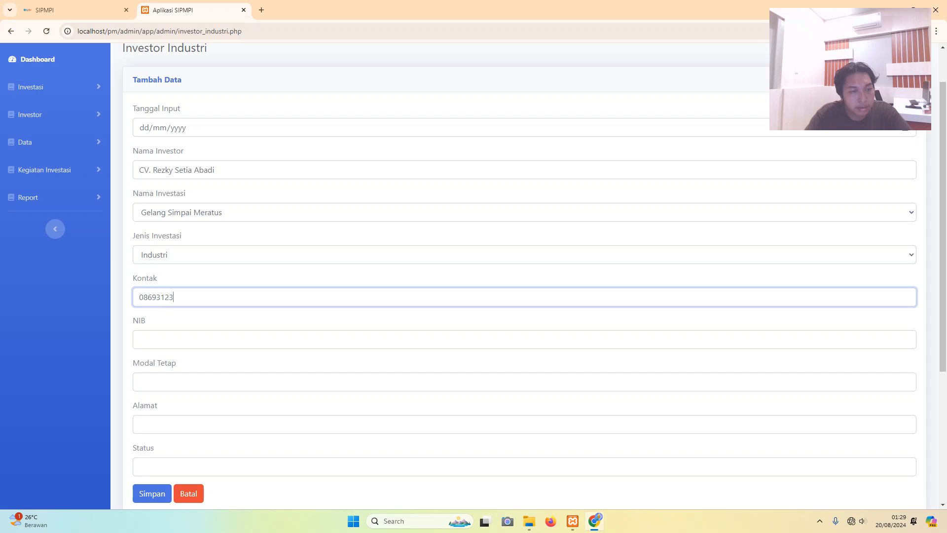
type("1")
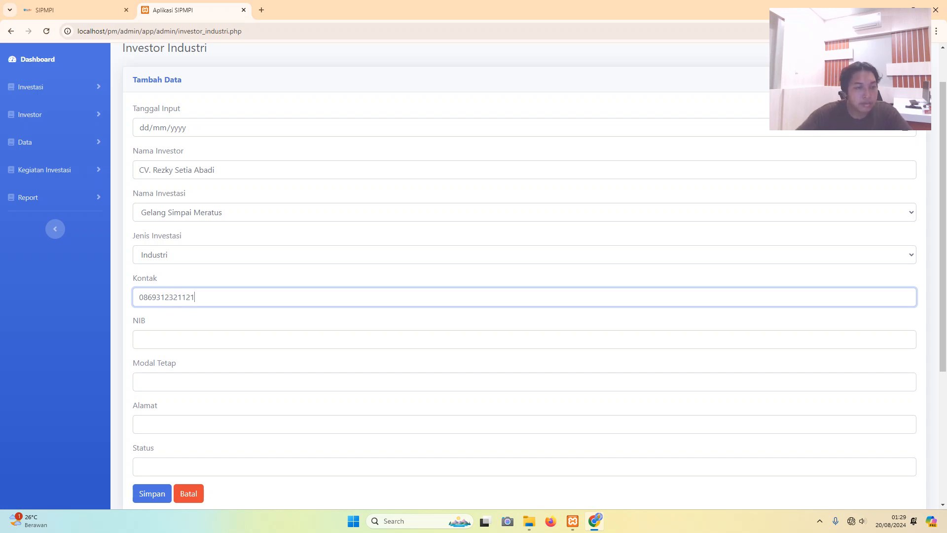
- Enter the investor's NIB and set Modal Tetap to 100000000
left_click(140, 339)
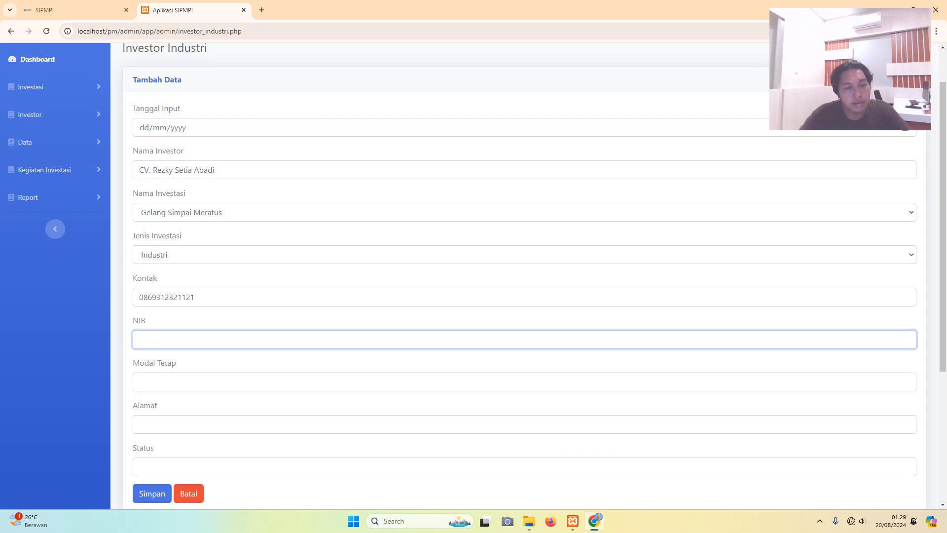
type("12")
key("BackSpace")
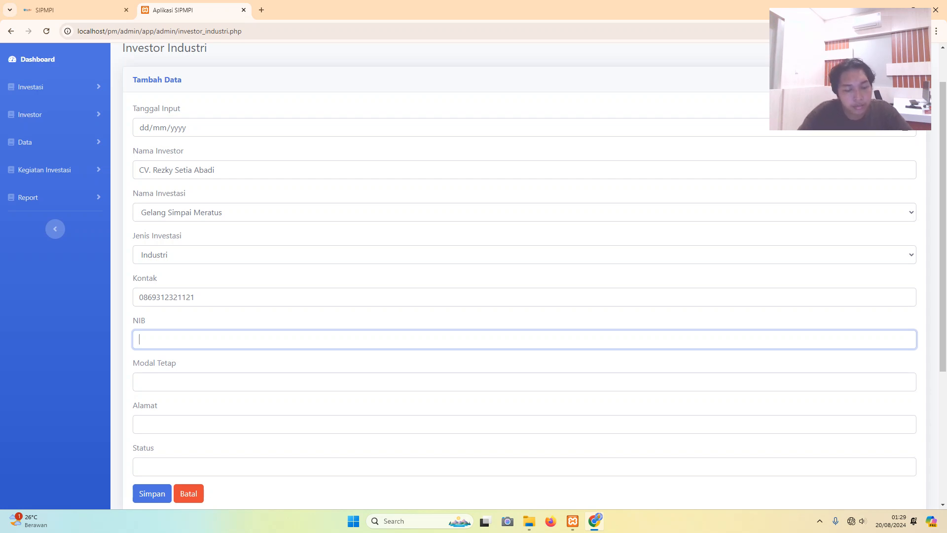
type("12")
key("BackSpace")
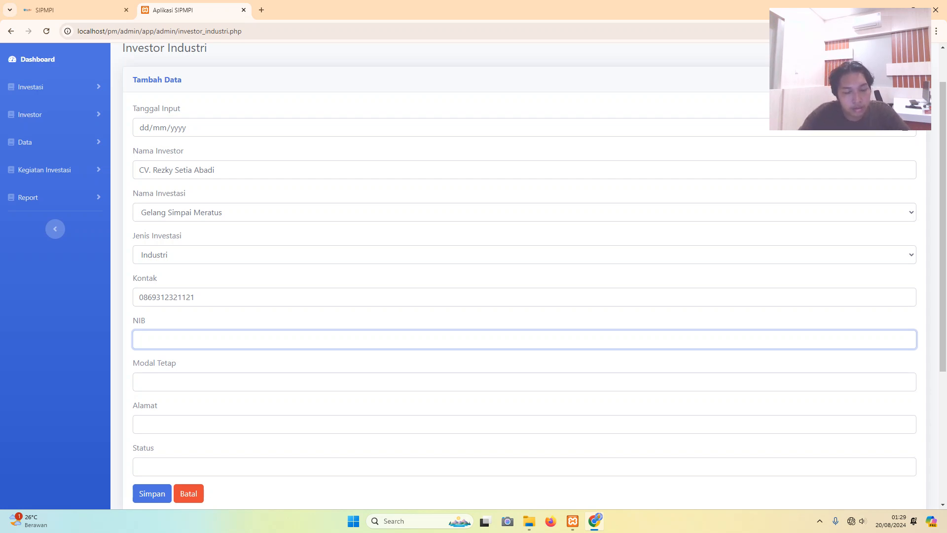
type("112233")
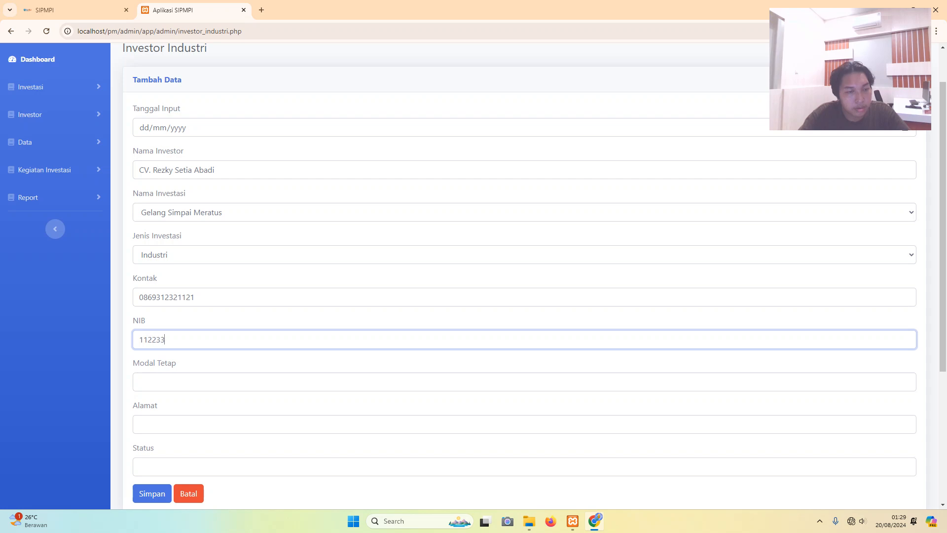
type("2288448")
left_click(139, 382)
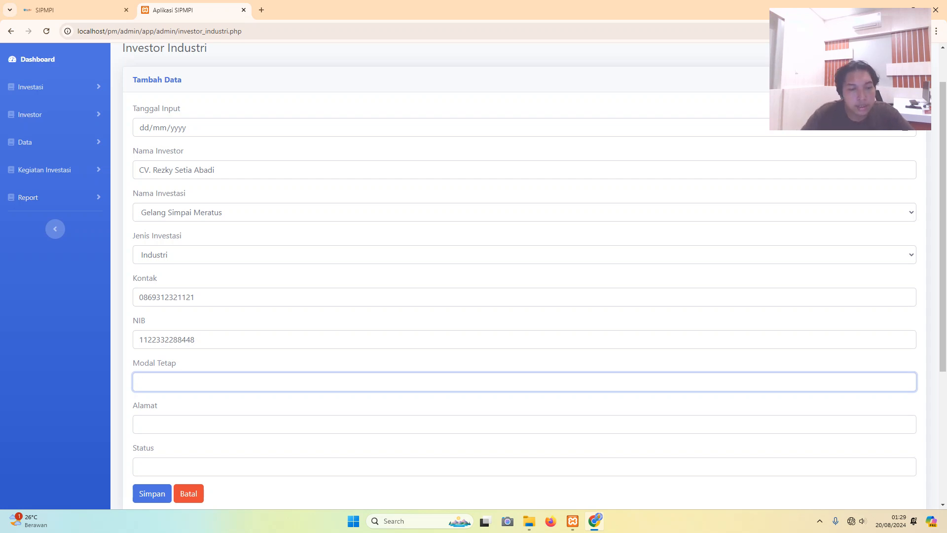
type("1000")
key("BackSpace")
key("BackSpace")
key("BackSpace")
type("00000000")
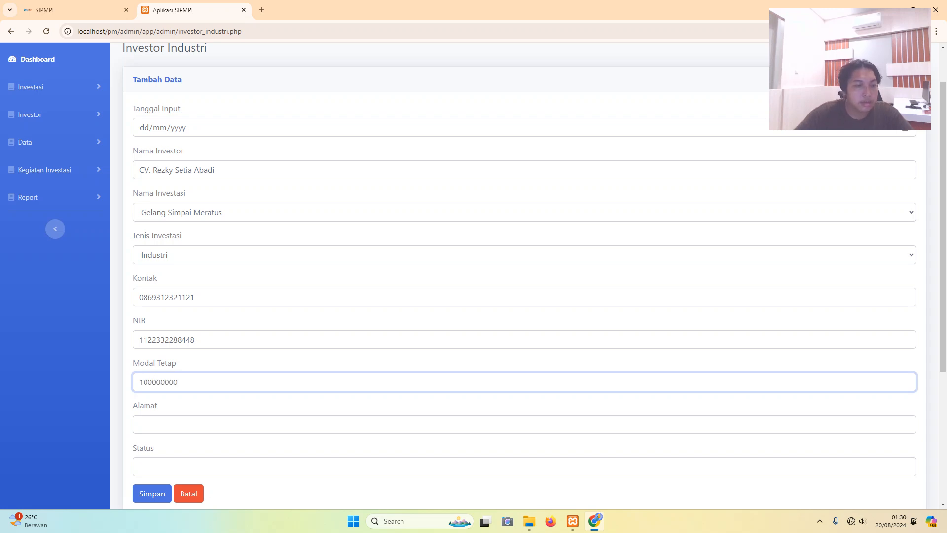
- Enter the investor's street address, ending with the province Kalimantan Selatan
left_click(140, 424)
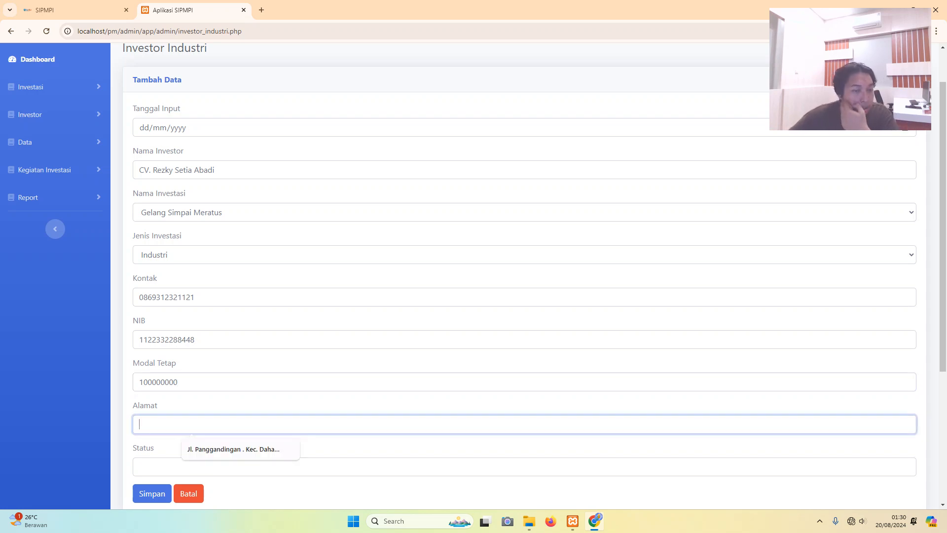
key("Caps_Lock")
key("Caps_Lock")
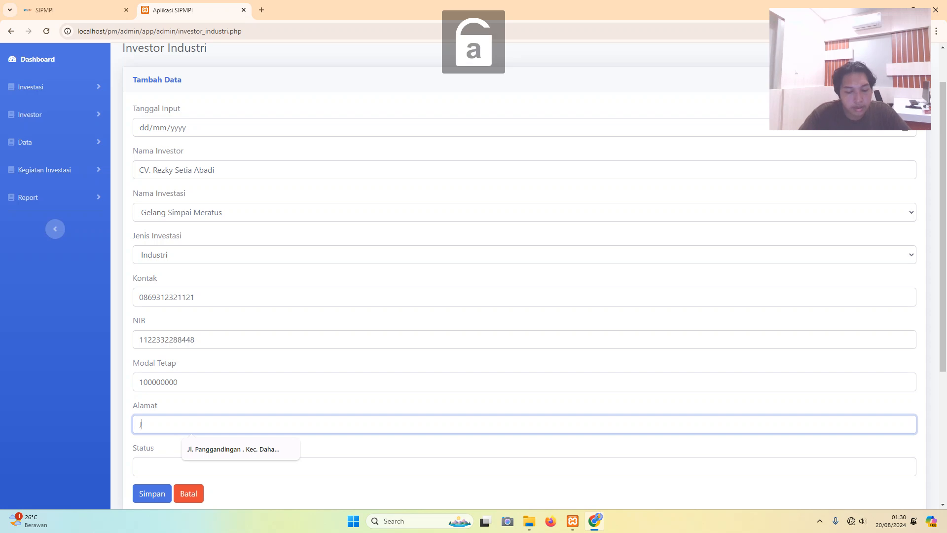
key("Caps_Lock")
key("Caps_Lock")
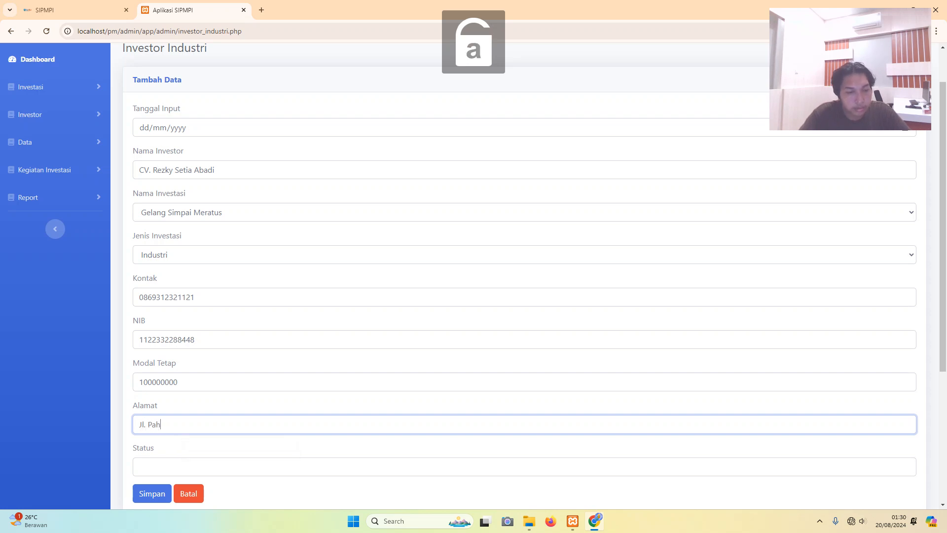
key("Caps_Lock")
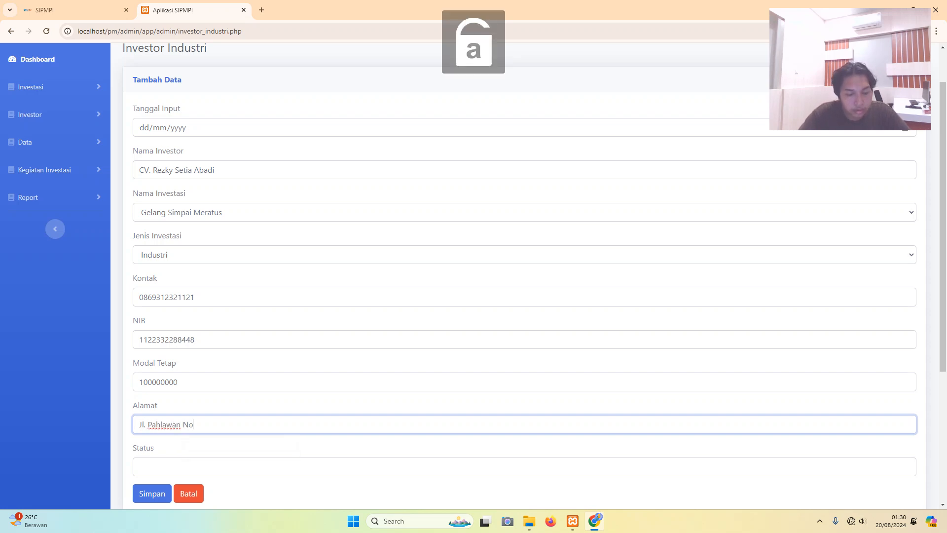
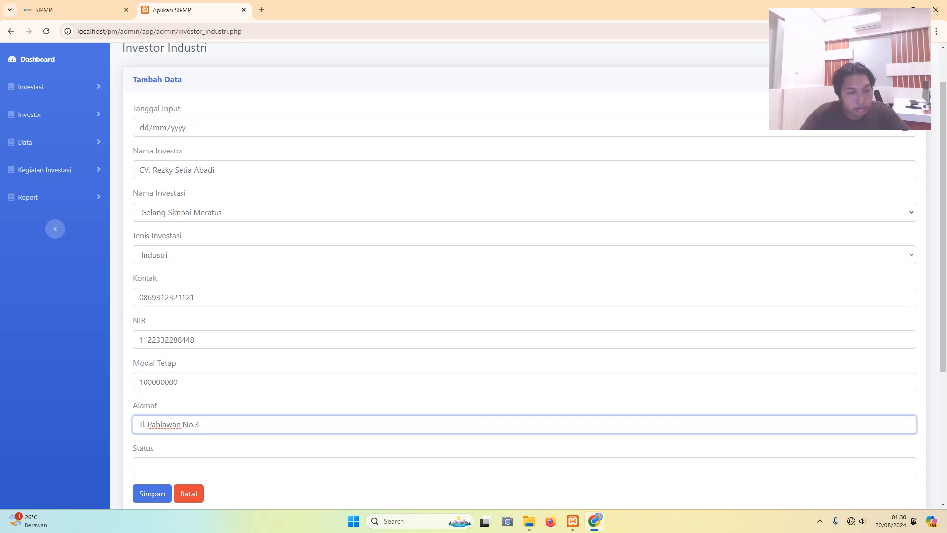
key("Caps_Lock")
type("K")
key("Caps_Lock")
type("e")
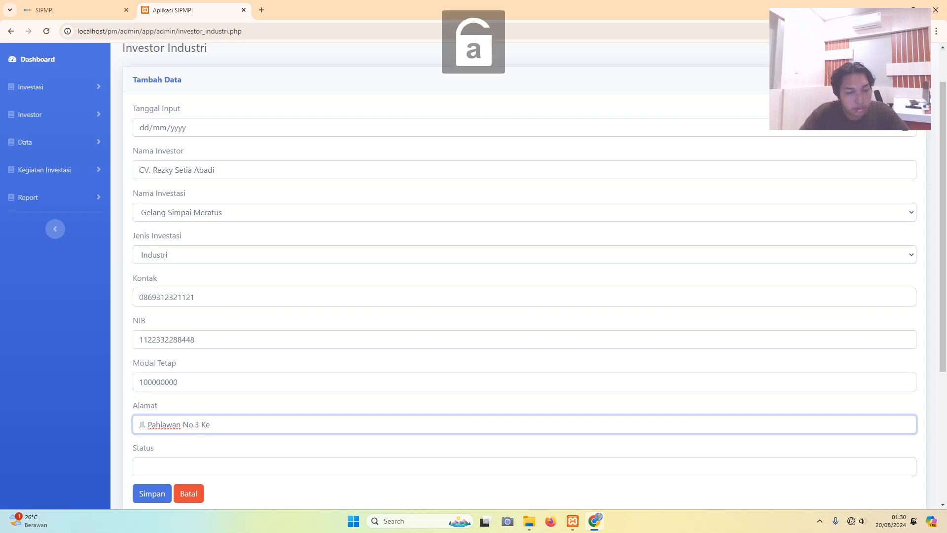
key("BackSpace")
type("a")
key("Caps_Lock")
key("Caps_Lock")
type("bupaten")
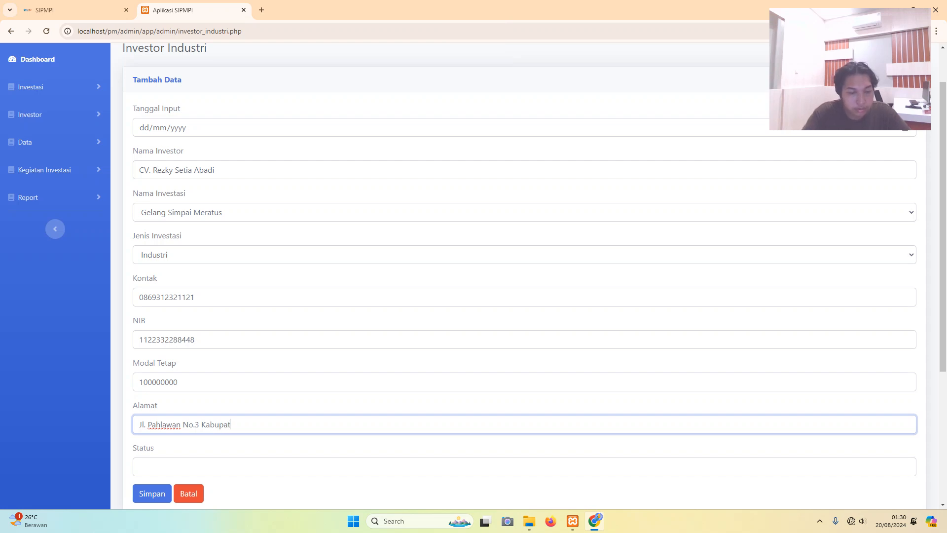
key("BackSpace")
key("BackSpace")
key("BackSpace")
key("BackSpace")
key("BackSpace")
key("BackSpace")
key("BackSpace")
type("b.")
key("Caps_Lock")
type("H")
key("Caps_Lock")
type("ulu")
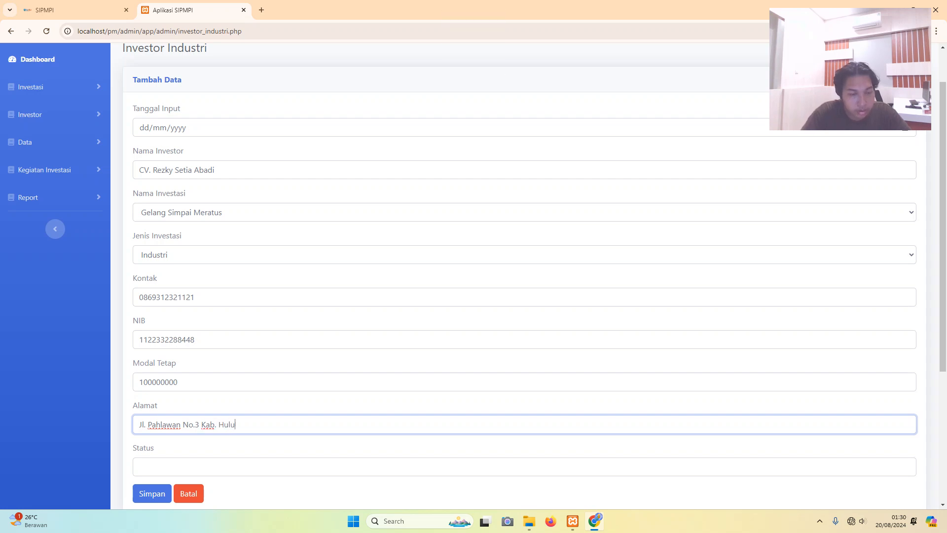
key("Caps_Lock")
type("S")
key("Caps_Lock")
type("ungai")
key("Caps_Lock")
type("S")
key("Caps_Lock")
type("elata")
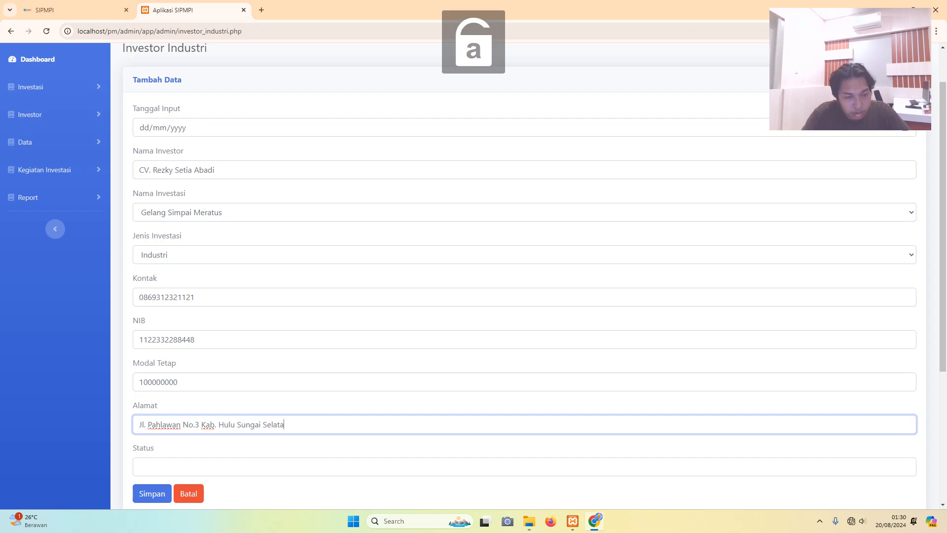
type("n.")
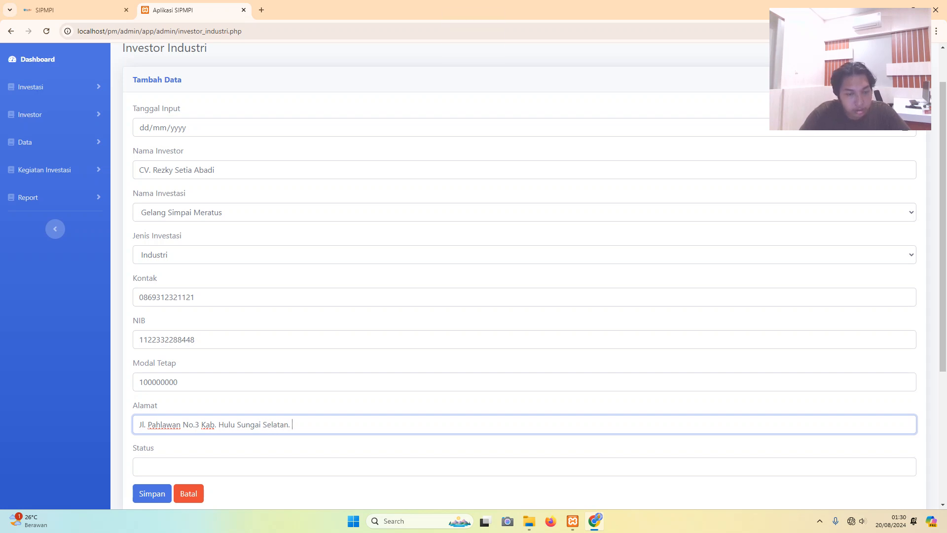
key("Caps_Lock")
key("Caps_Lock")
type("Provin")
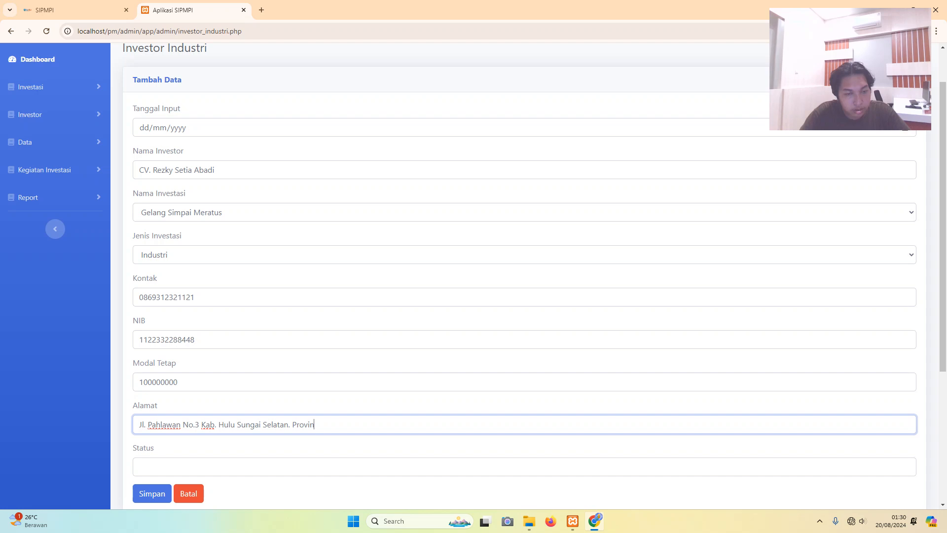
type("si.")
key("Caps_Lock")
type("K")
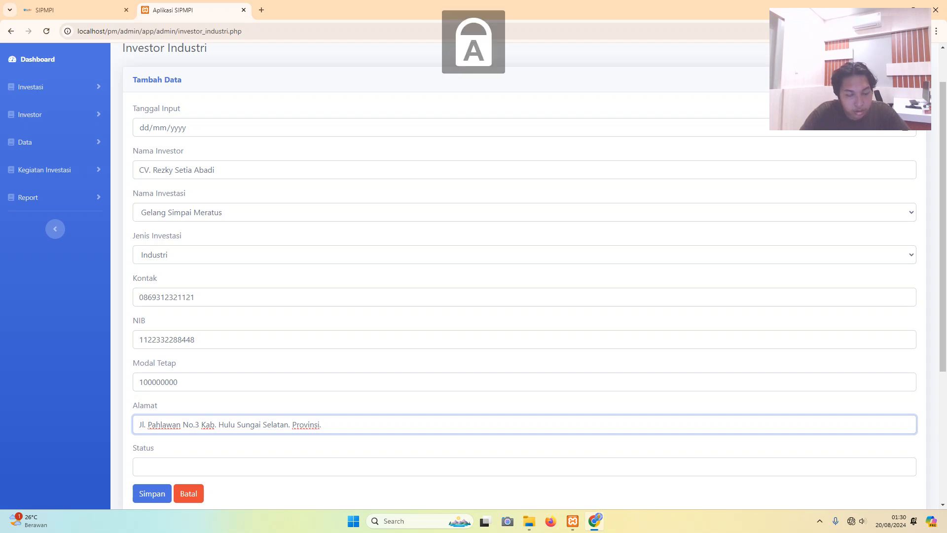
key("Caps_Lock")
type("alimna")
key("BackSpace")
key("BackSpace")
type("antan")
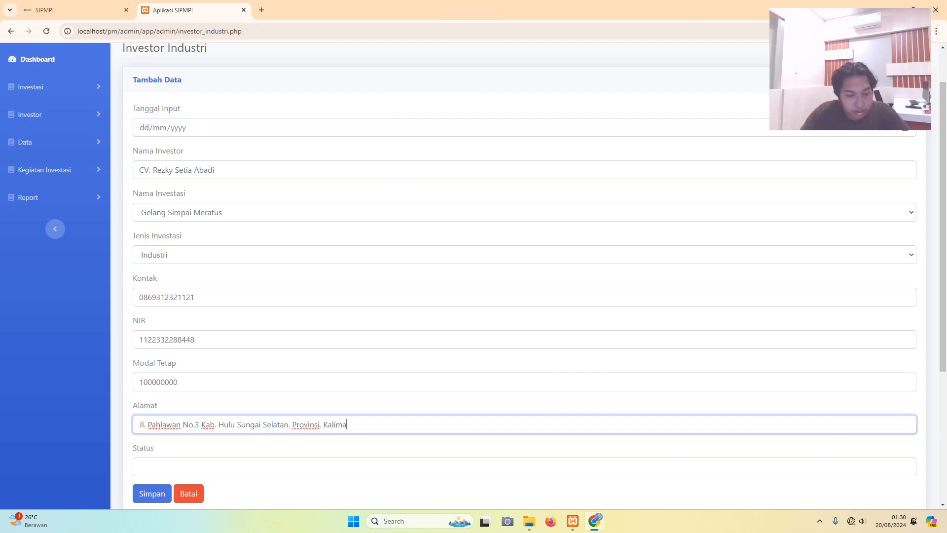
key("Caps_Lock")
type("S")
key("Caps_Lock")
type("elatan")
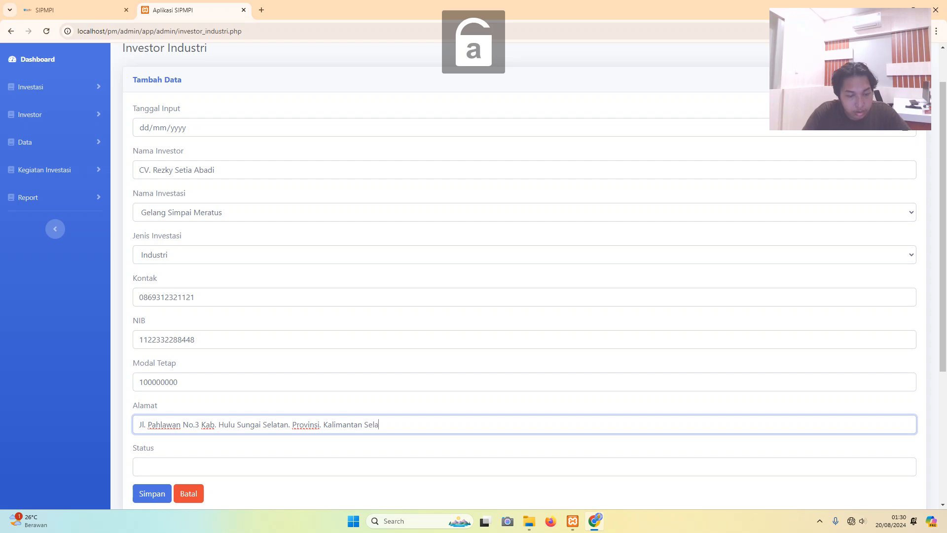
- Set the Status field to Aktif
key("Tab")
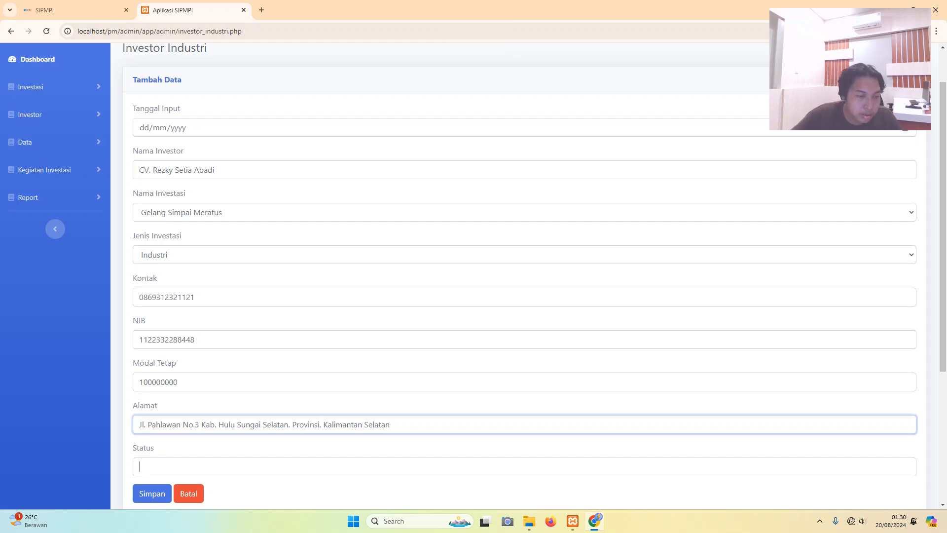
scroll(524, 276, "down", 3)
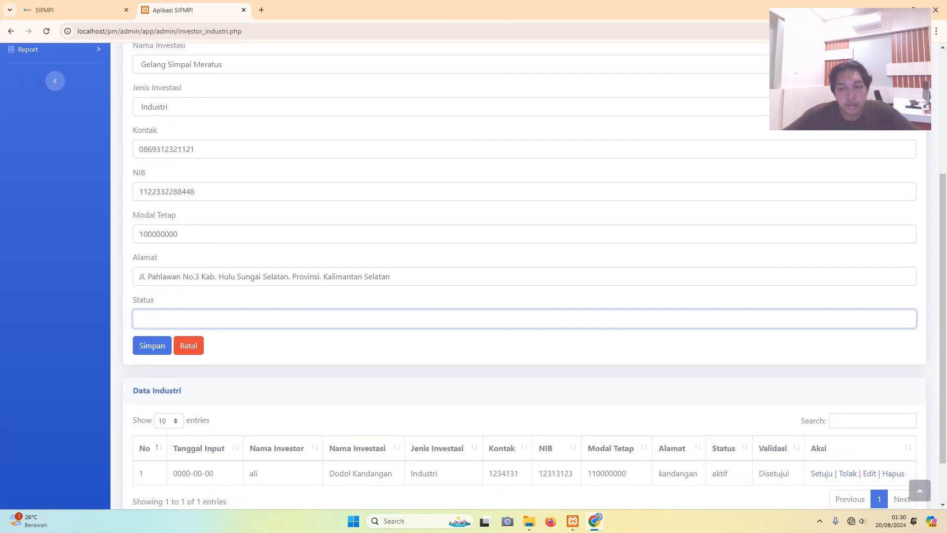
key("Caps_Lock")
type("A")
key("Caps_Lock")
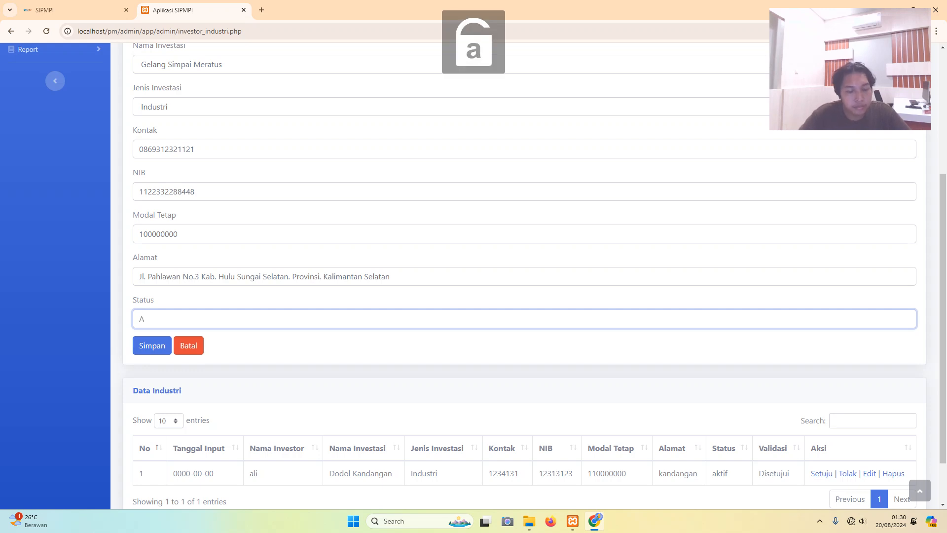
type("ktif")
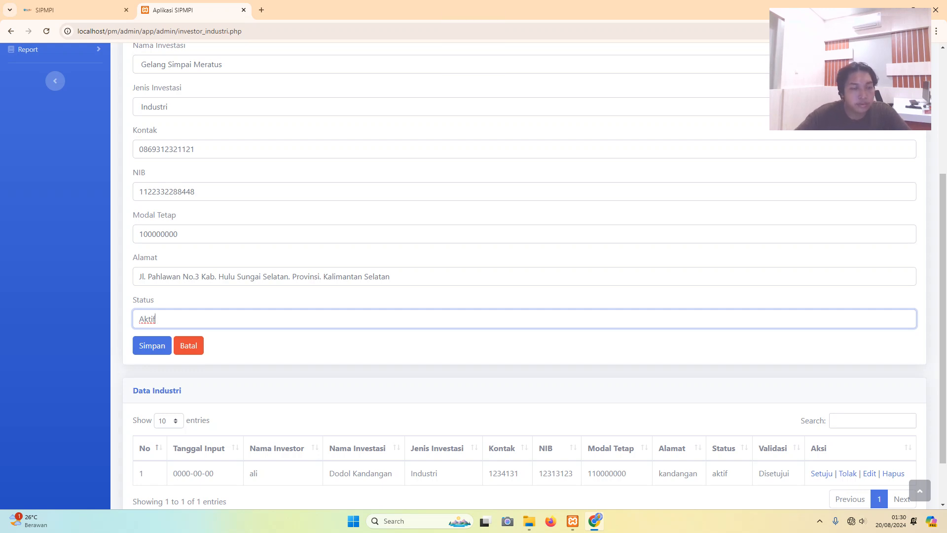
scroll(524, 277, "up", 1)
- Save the CV. Rezky Setia Abadi entry, accept the success alert, and check the Data Industri table
left_click(152, 395)
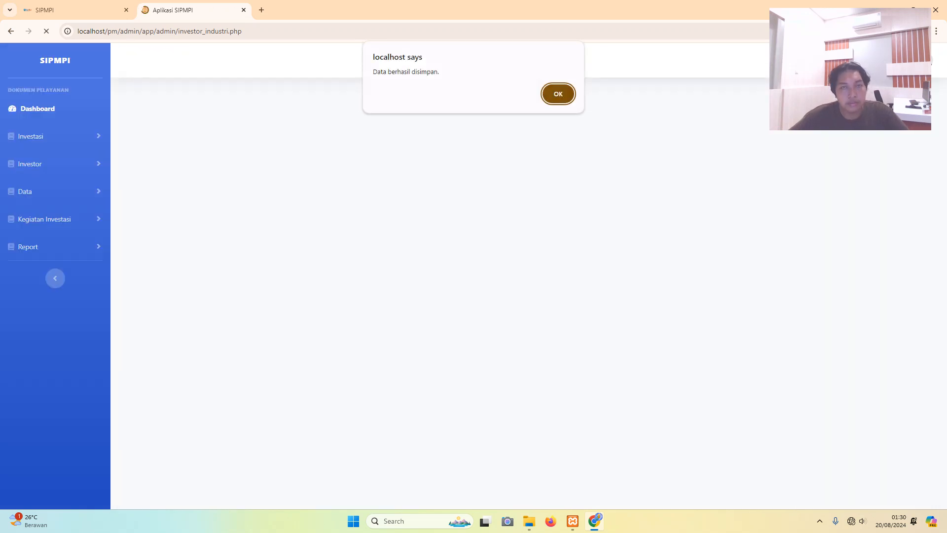
key("Return")
scroll(524, 276, "down", 6)
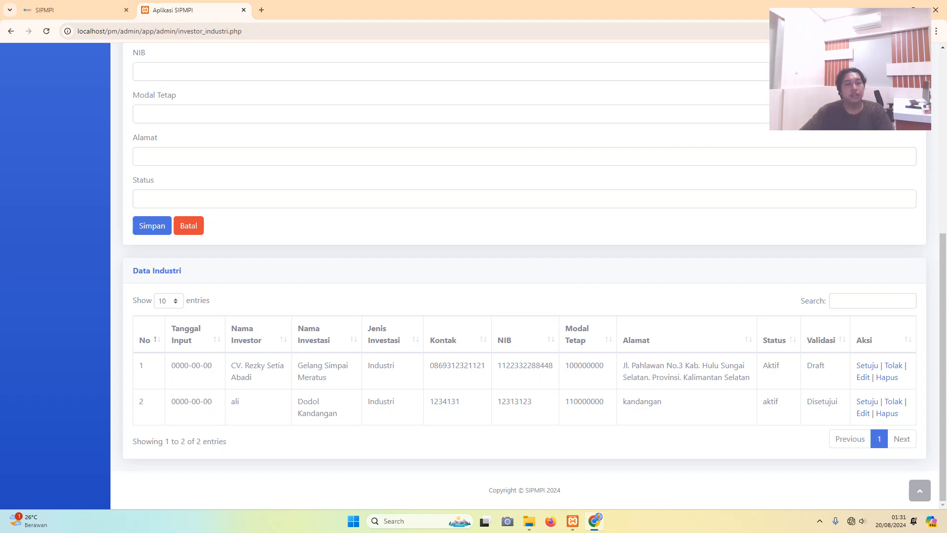
scroll(524, 277, "up", 2)
scroll(524, 276, "up", 4)
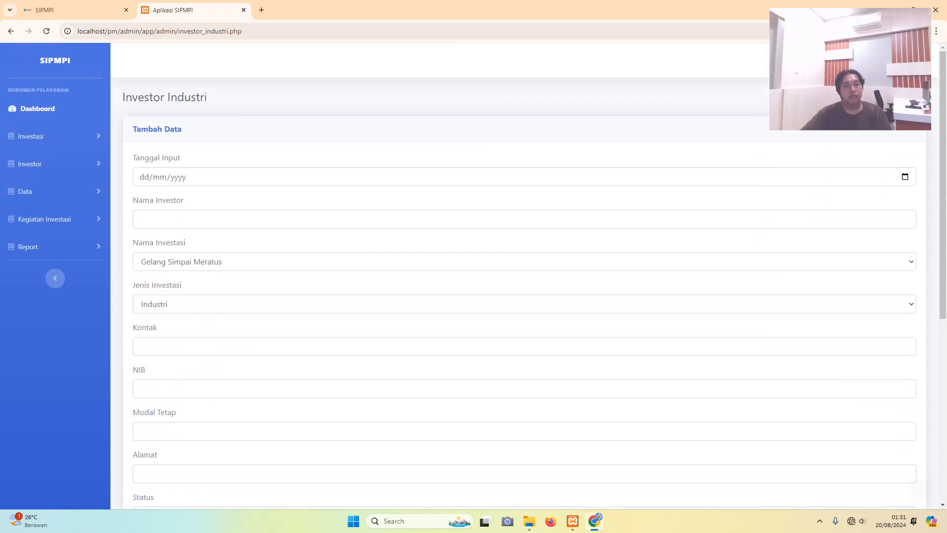
scroll(524, 276, "down", 5)
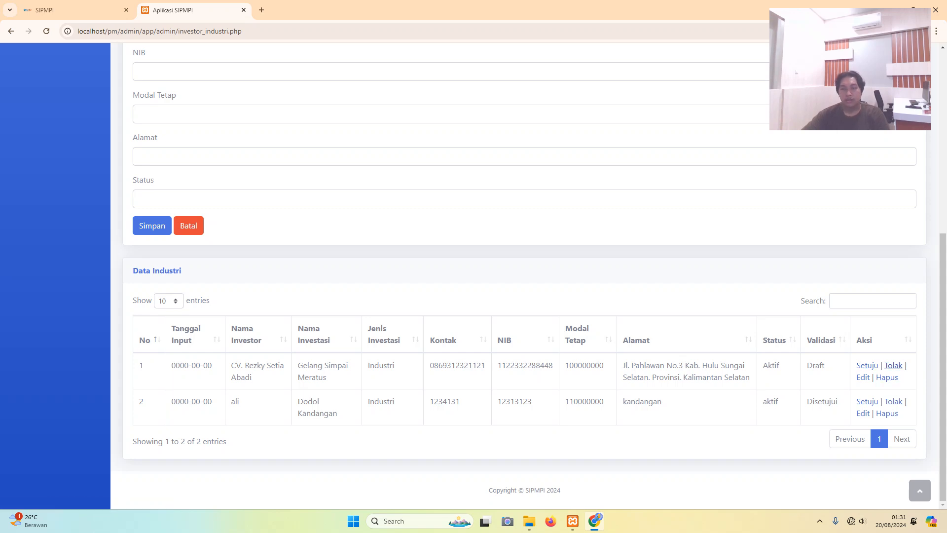
- Edit the CV. Rezky Setia Abadi entry so its NIB ends in 412, keep Status Aktif, and save
left_click(863, 377)
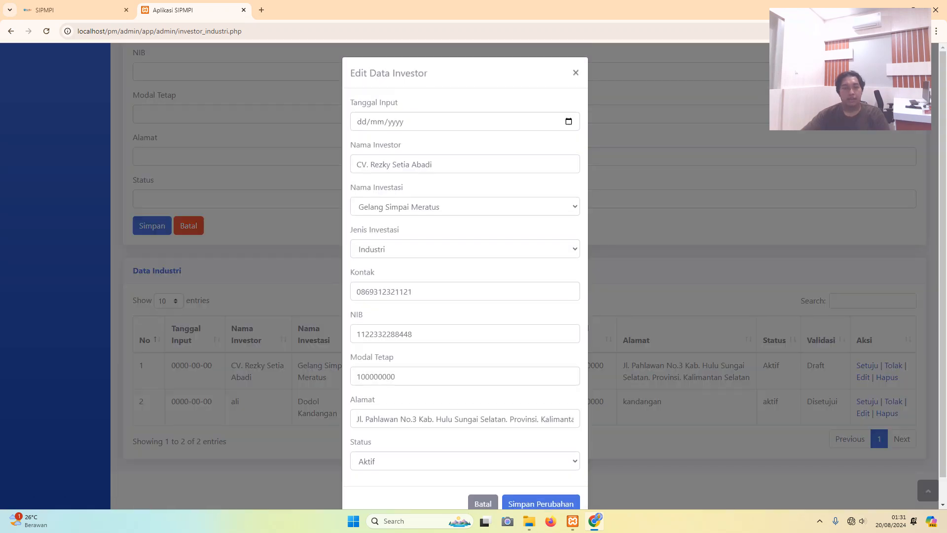
scroll(465, 277, "down", 1)
left_click(413, 308)
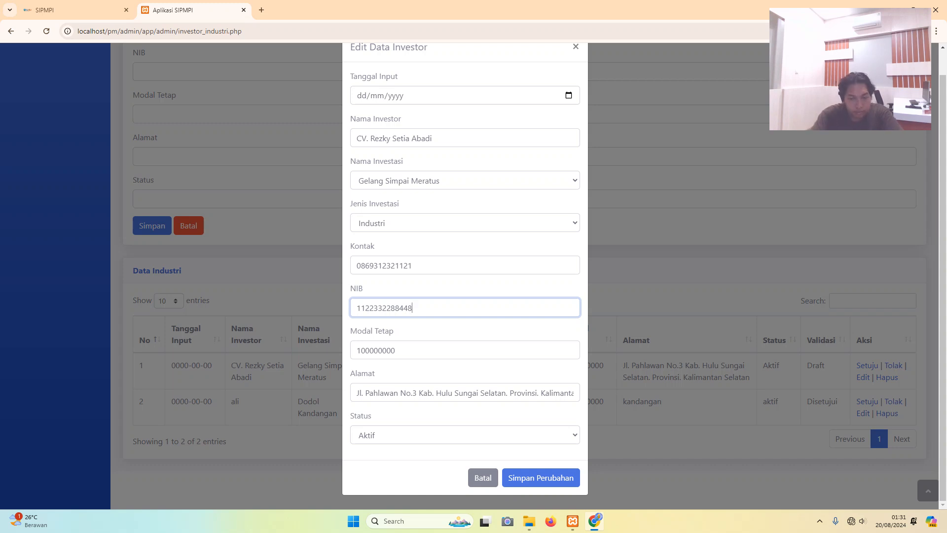
key("BackSpace")
type("122")
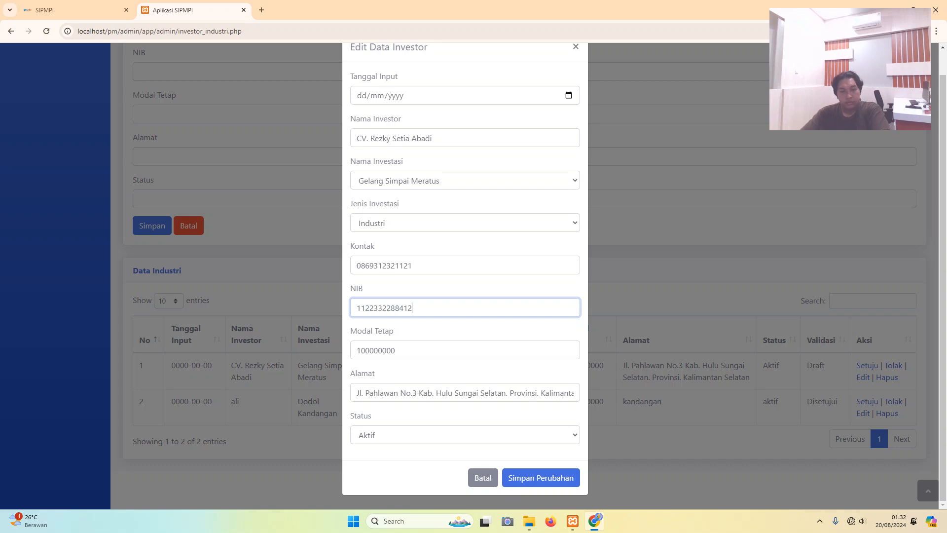
left_click(465, 434)
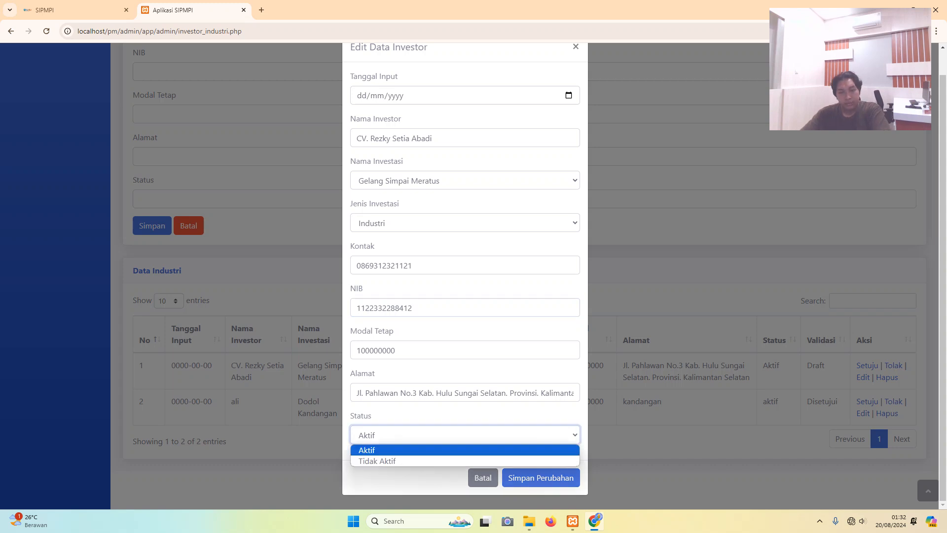
left_click(465, 450)
left_click(541, 477)
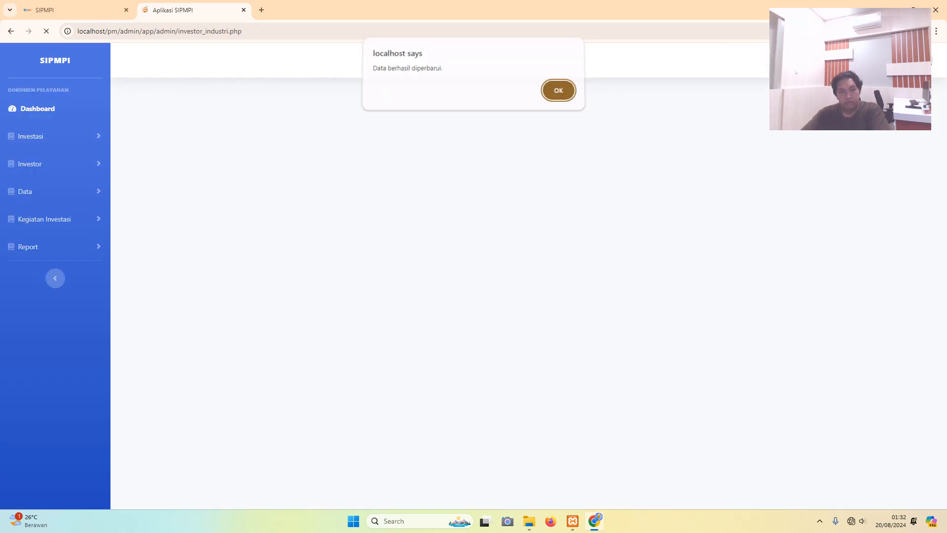
key("Return")
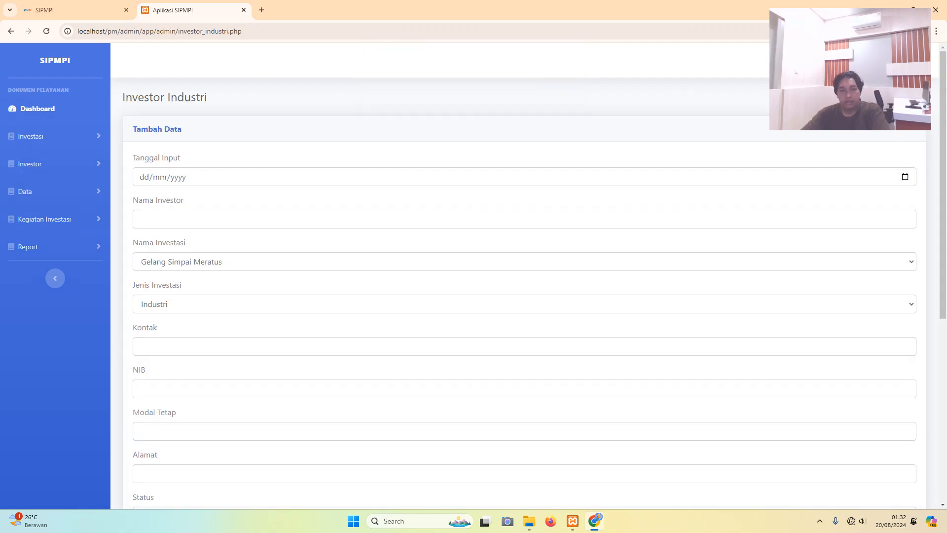
scroll(524, 276, "down", 6)
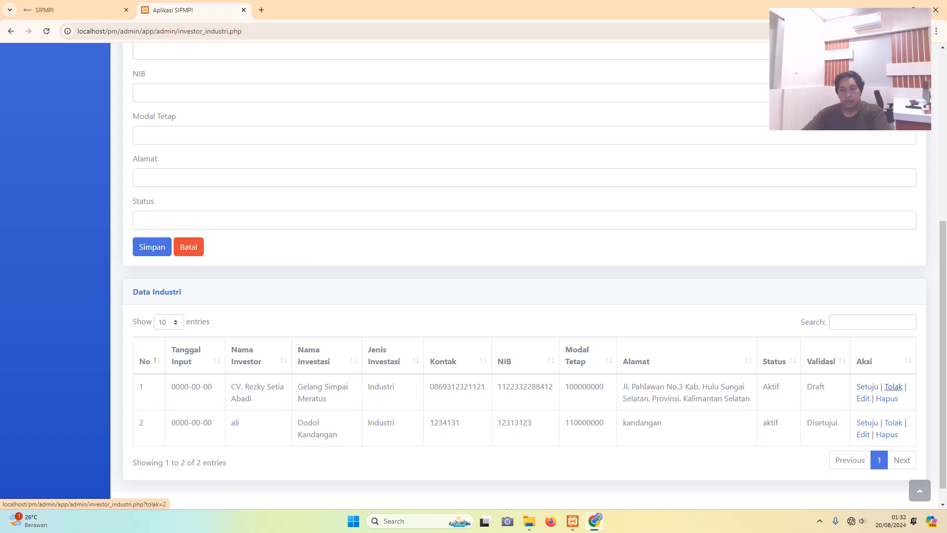
- Reject the CV. Rezky Setia Abadi entry, then delete it
left_click(894, 387)
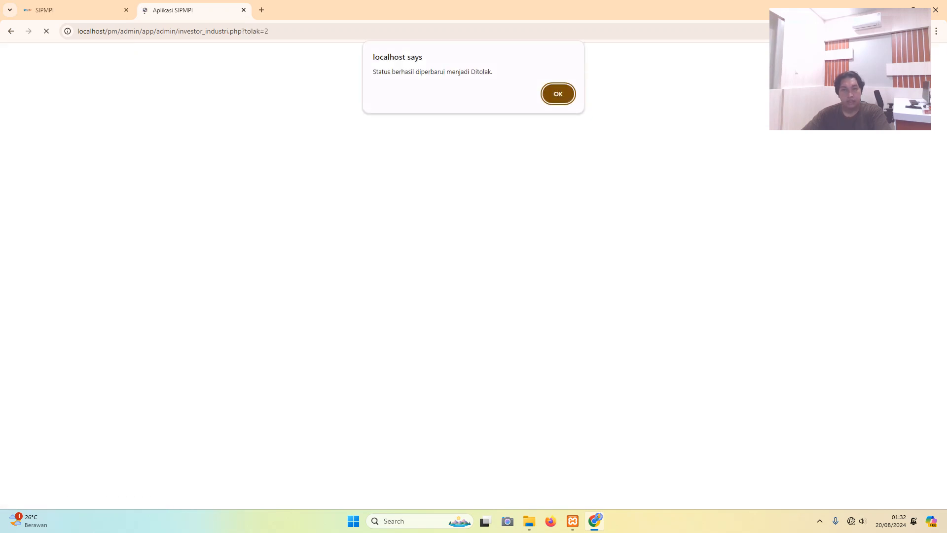
key("Return")
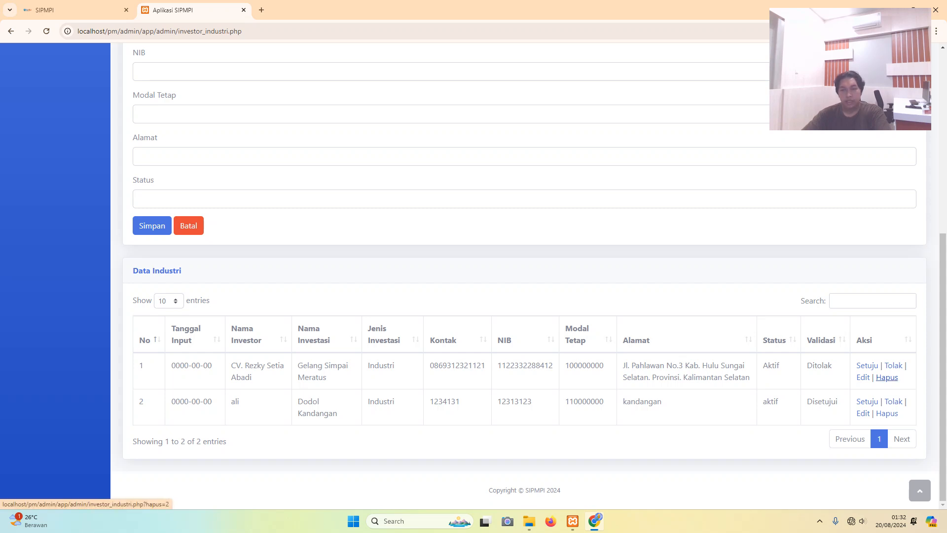
left_click(887, 377)
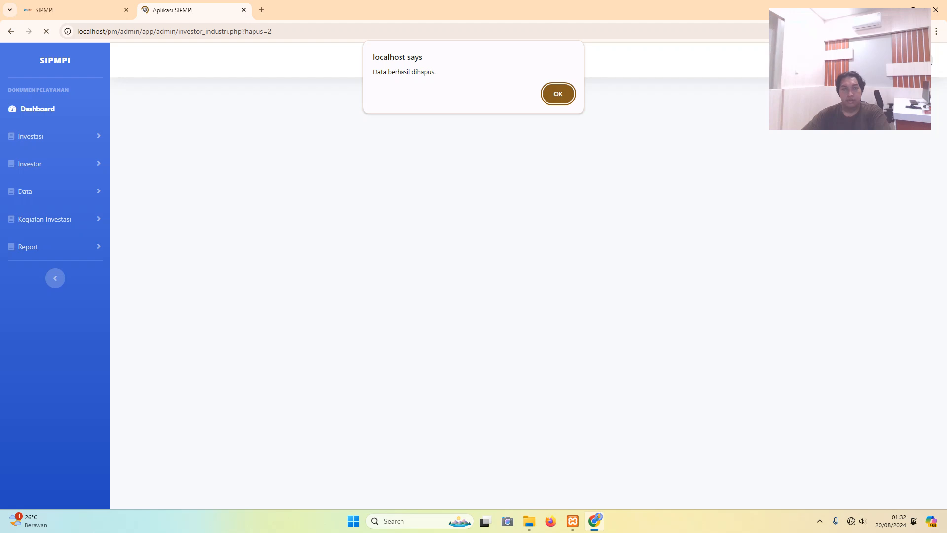
key("Return")
- Approve the remaining Dodol Kandangan entry
scroll(528, 276, "down", 7)
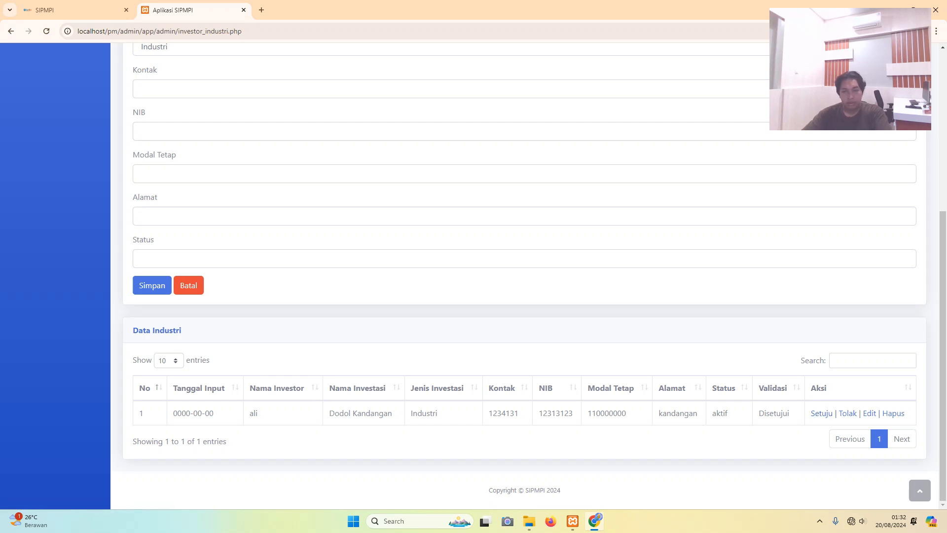
left_click(822, 414)
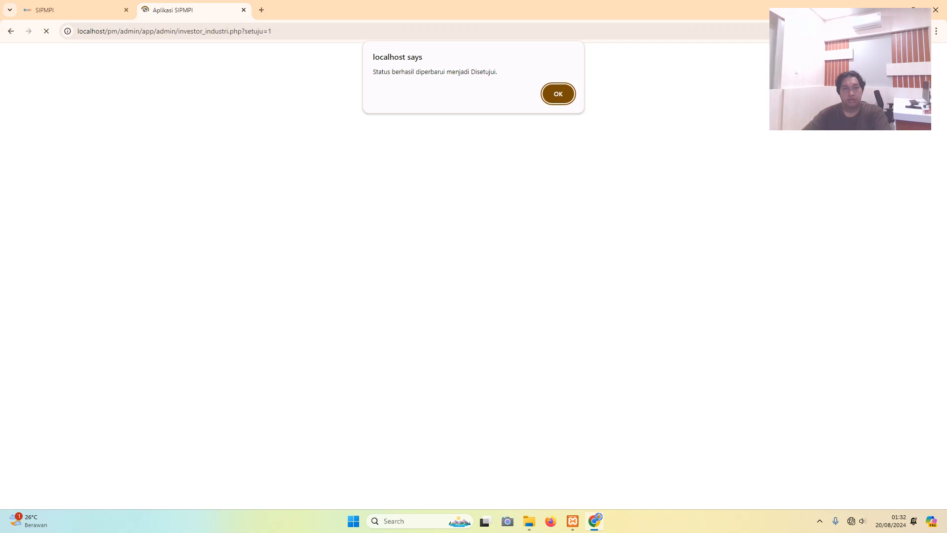
key("Return")
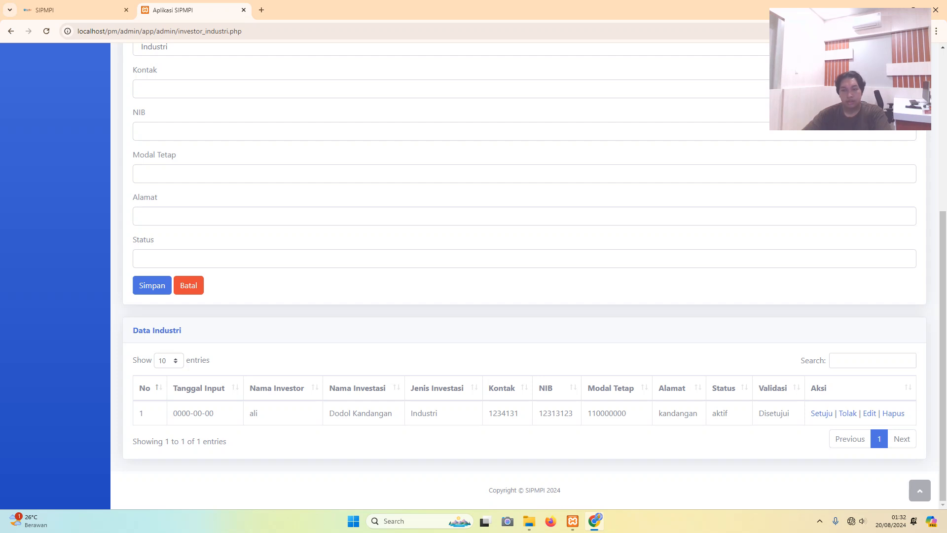
scroll(524, 276, "up", 6)
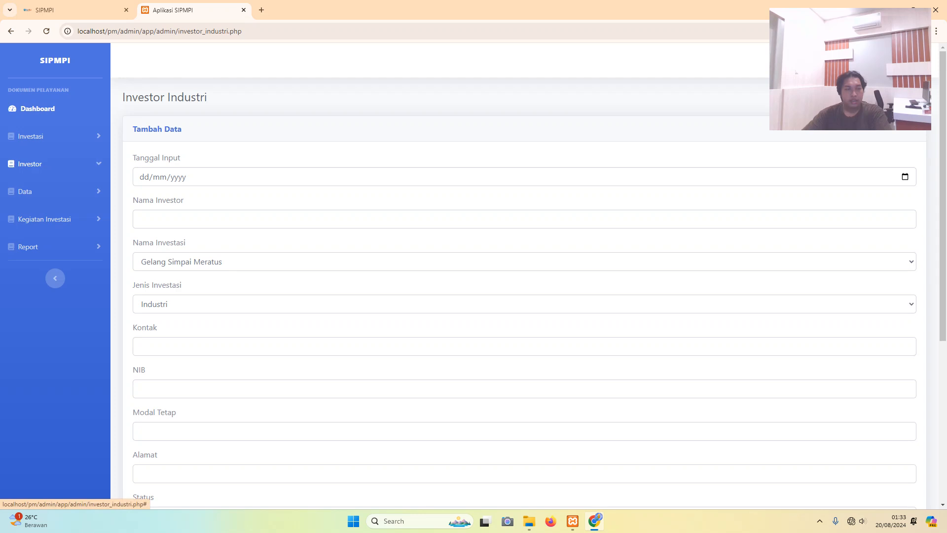
- Look through the Pariwisata and Perikanan investor pages
left_click(30, 164)
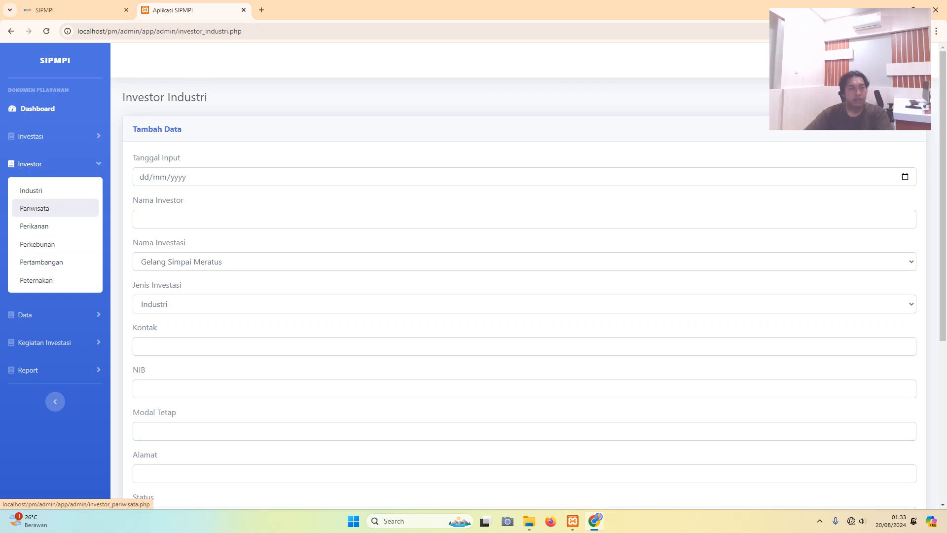
left_click(35, 209)
scroll(494, 272, "down", 5)
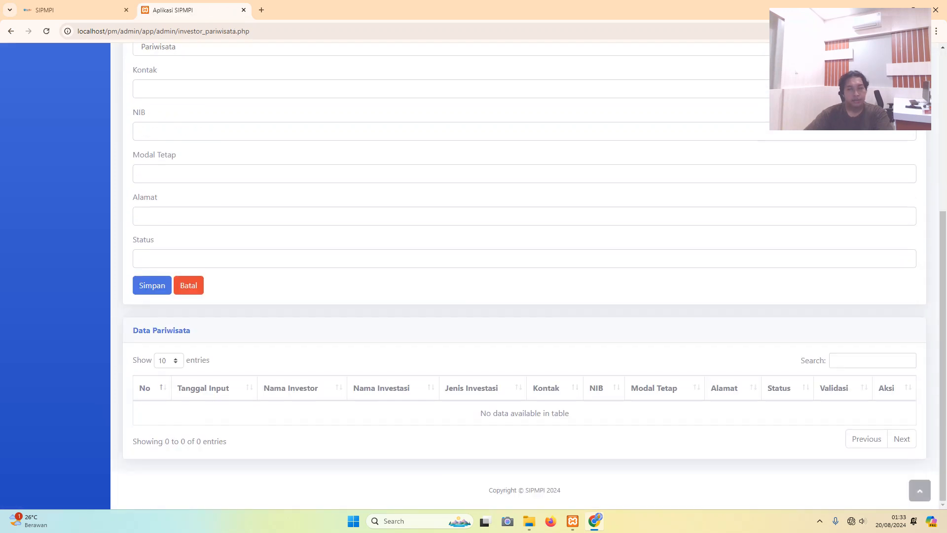
scroll(524, 271, "up", 5)
left_click(29, 164)
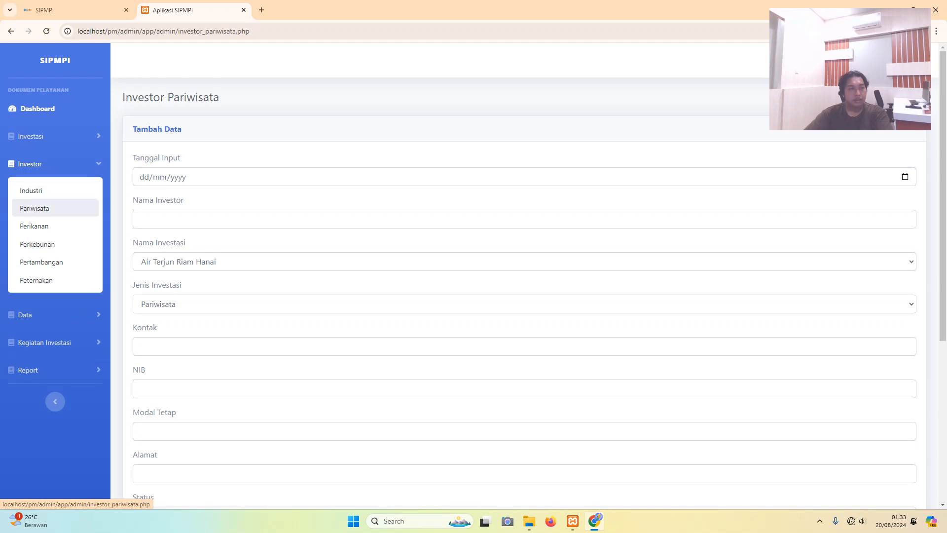
left_click(34, 226)
scroll(524, 272, "down", 5)
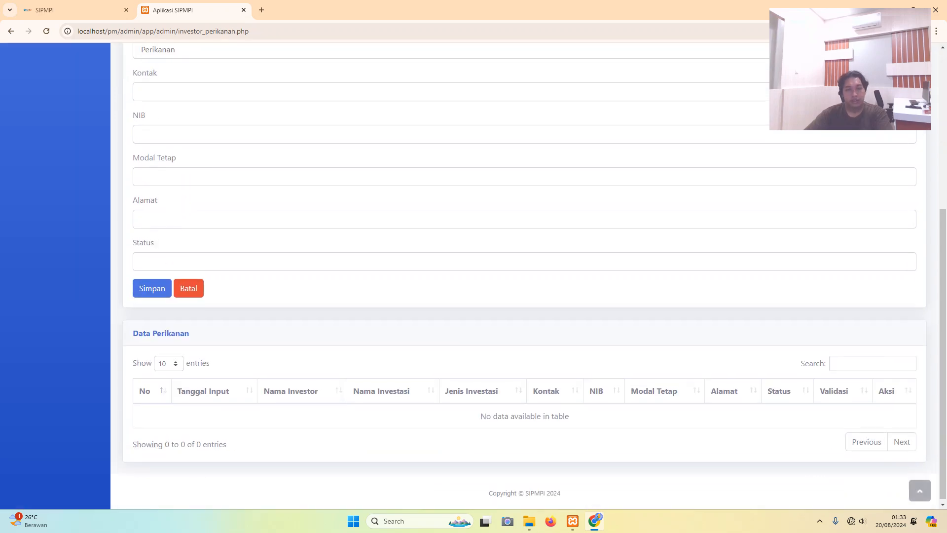
scroll(524, 272, "up", 5)
- Look through the Perkebunan and Pertambangan investor pages
left_click(30, 163)
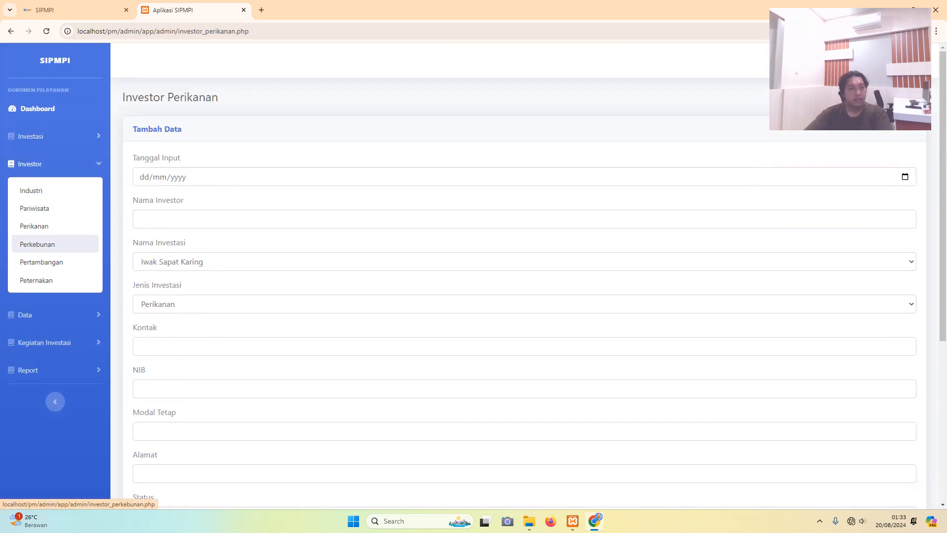
left_click(37, 244)
scroll(524, 272, "down", 5)
scroll(524, 271, "up", 5)
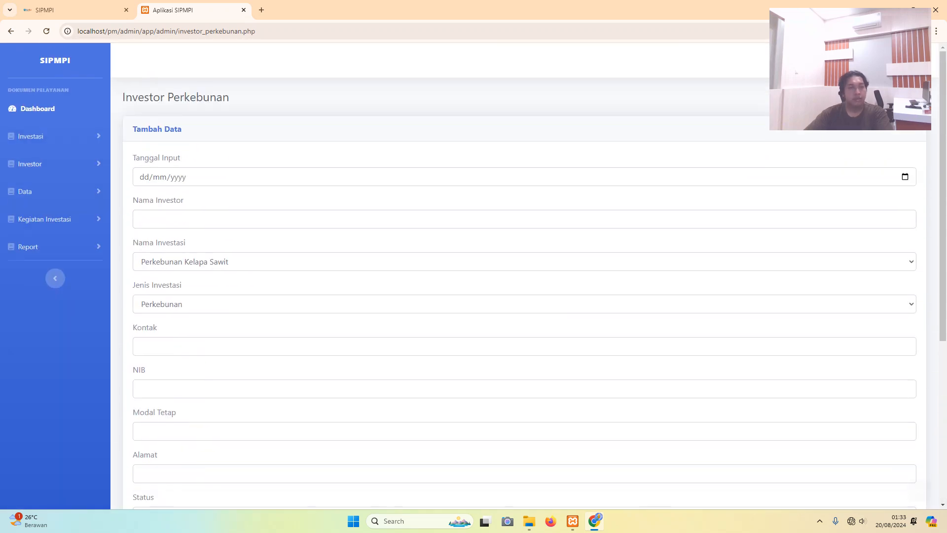
left_click(30, 164)
left_click(37, 262)
scroll(524, 272, "down", 5)
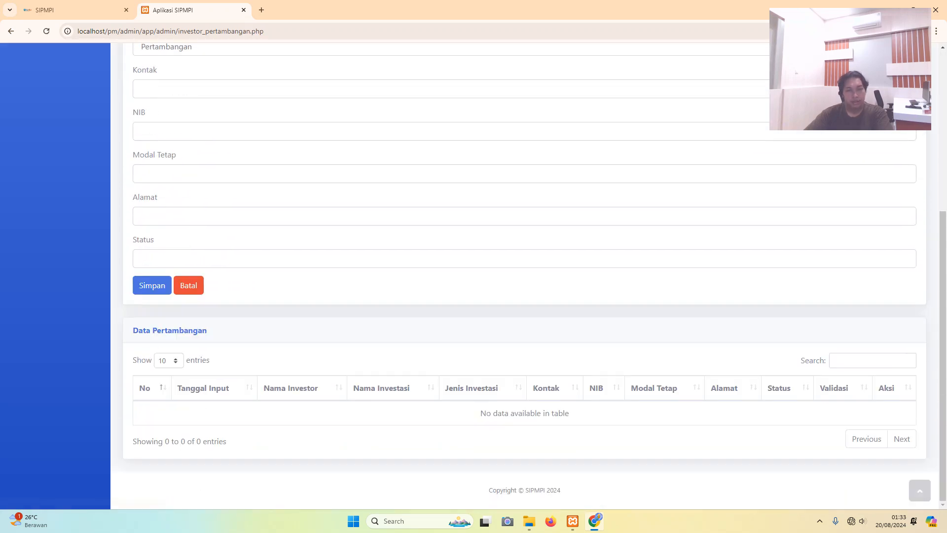
- Open the Investor Peternakan page with its Tambah Data form
left_click(920, 490)
left_click(30, 164)
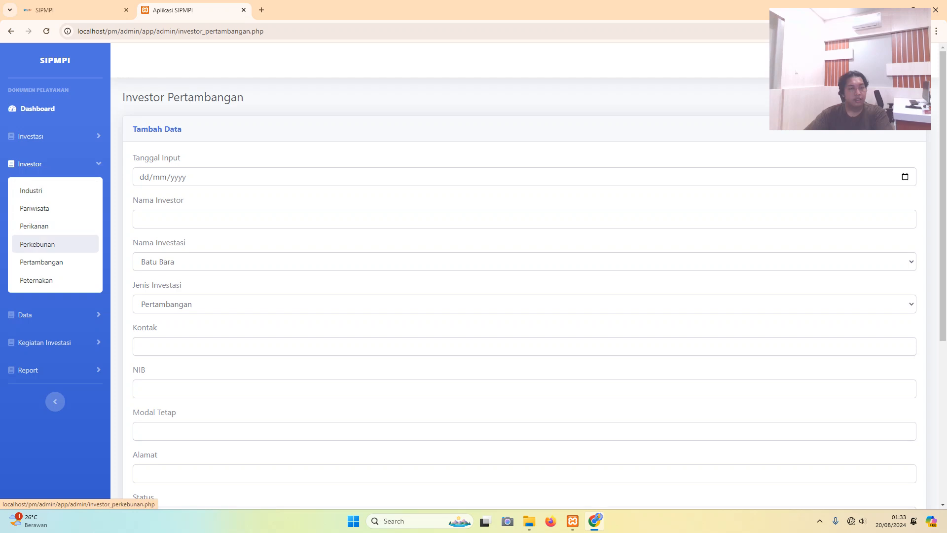
left_click(36, 280)
scroll(524, 275, "down", 5)
scroll(524, 276, "up", 5)
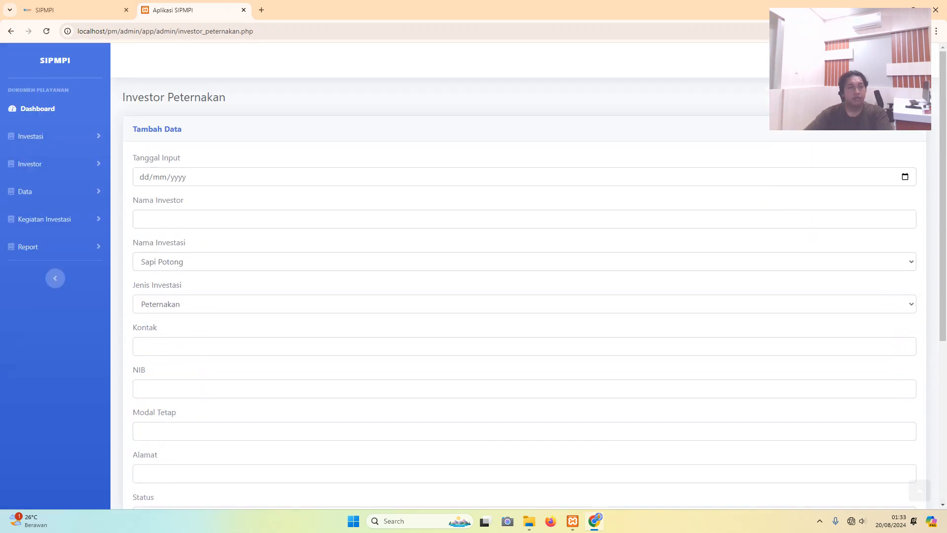
- Expand the Data section of the sidebar to list its pages
left_click(25, 192)
left_click(29, 163)
left_click(29, 163)
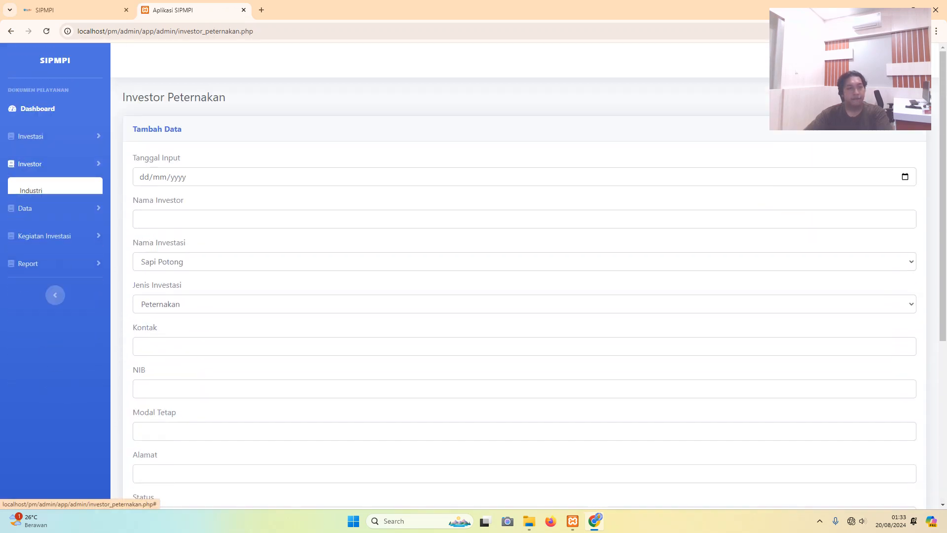
left_click(24, 192)
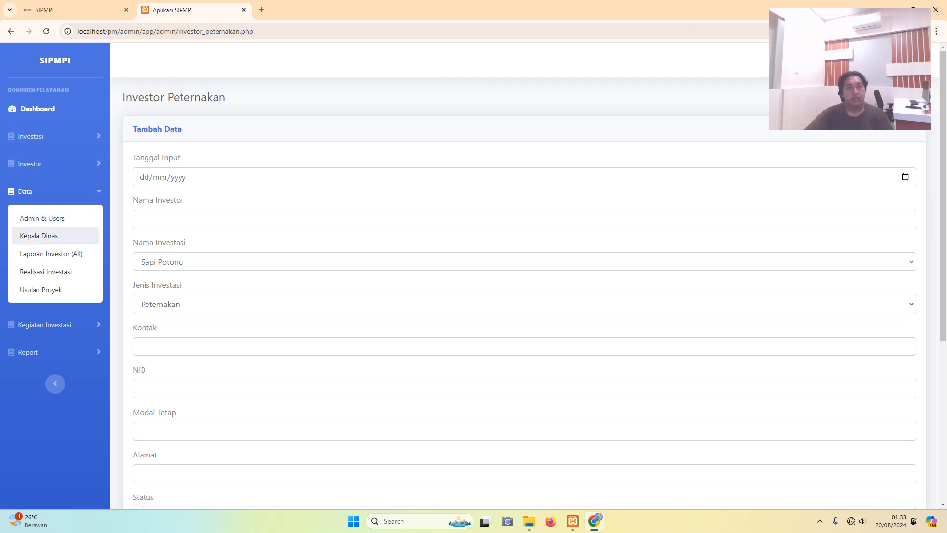
- Browse the Realisasi Investasi and Usulan Proyek pages, ending on Data Admin & Users
left_click(45, 272)
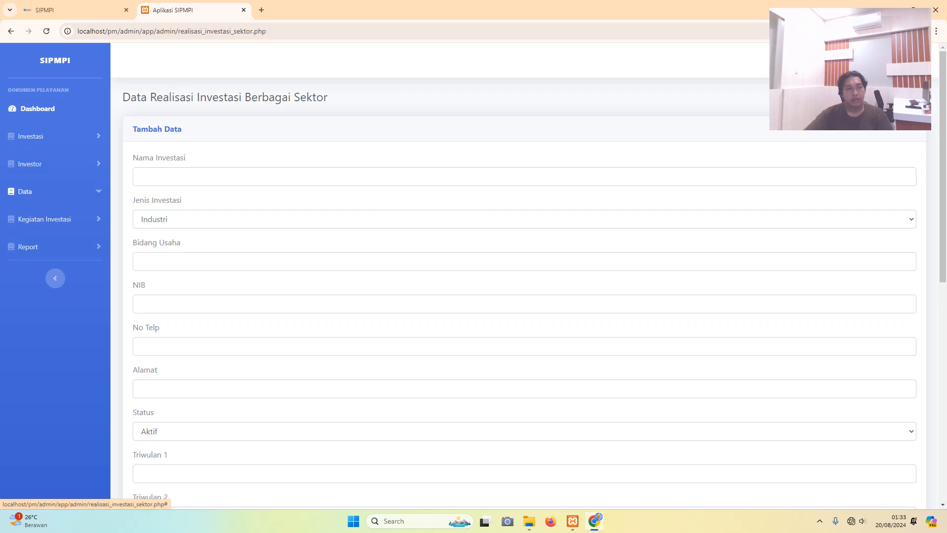
left_click(41, 289)
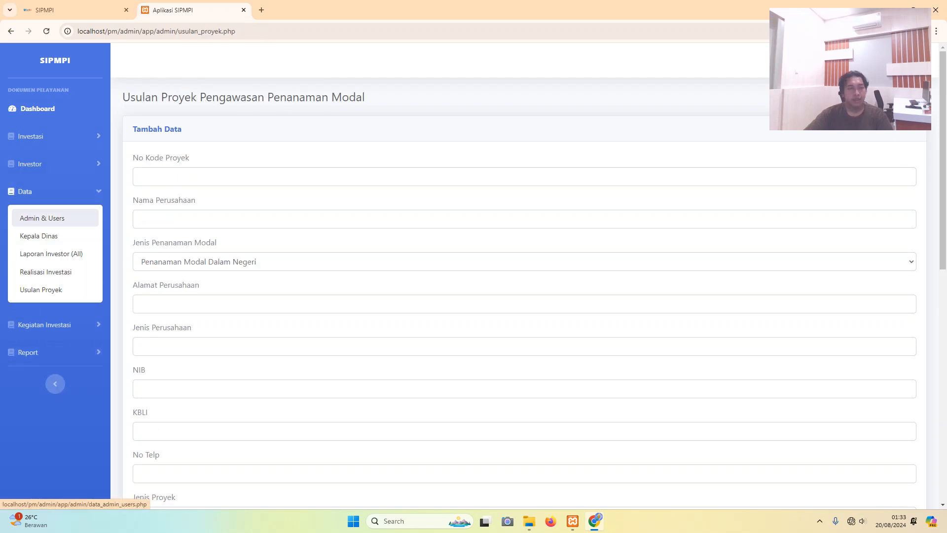
left_click(42, 217)
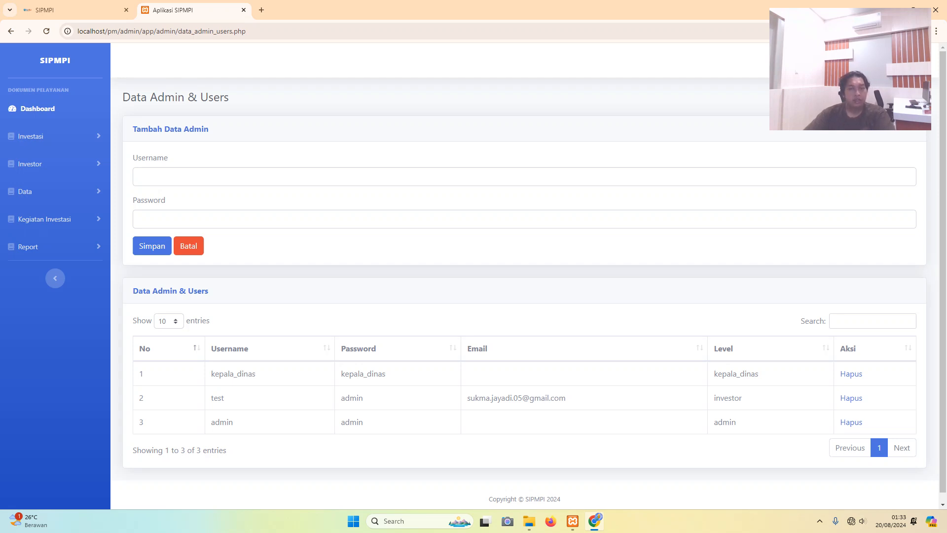
- Scroll the Data Admin & Users page, then expand and collapse the Data navigation section
scroll(524, 276, "down", 1)
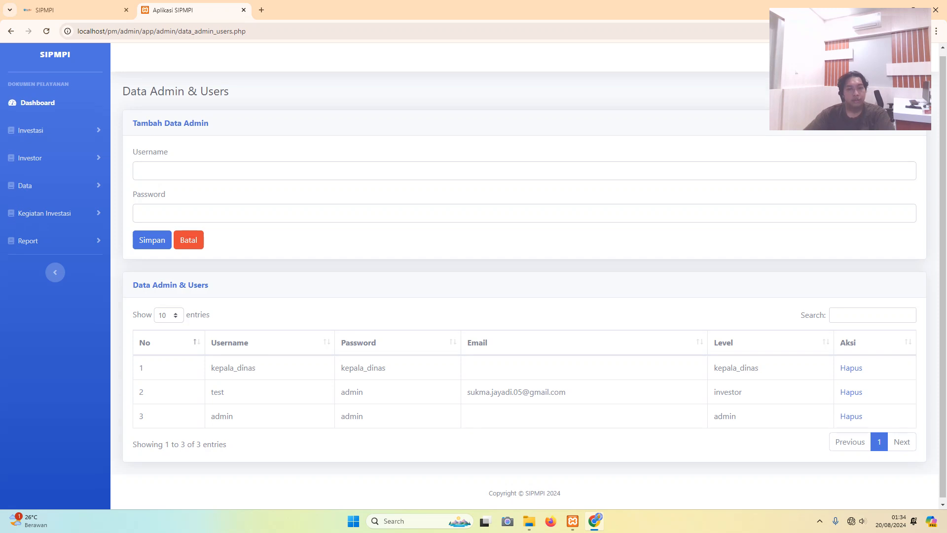
scroll(524, 276, "up", 1)
left_click(25, 192)
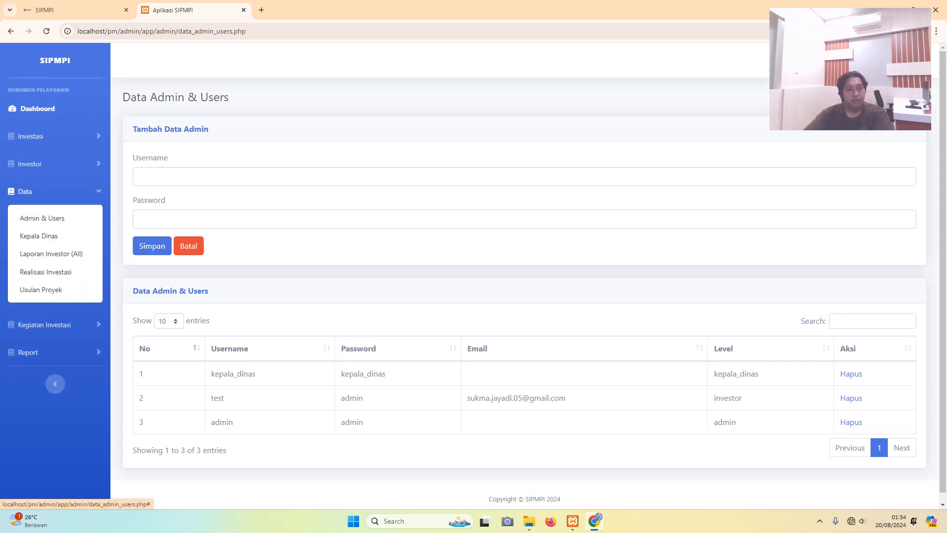
left_click(25, 191)
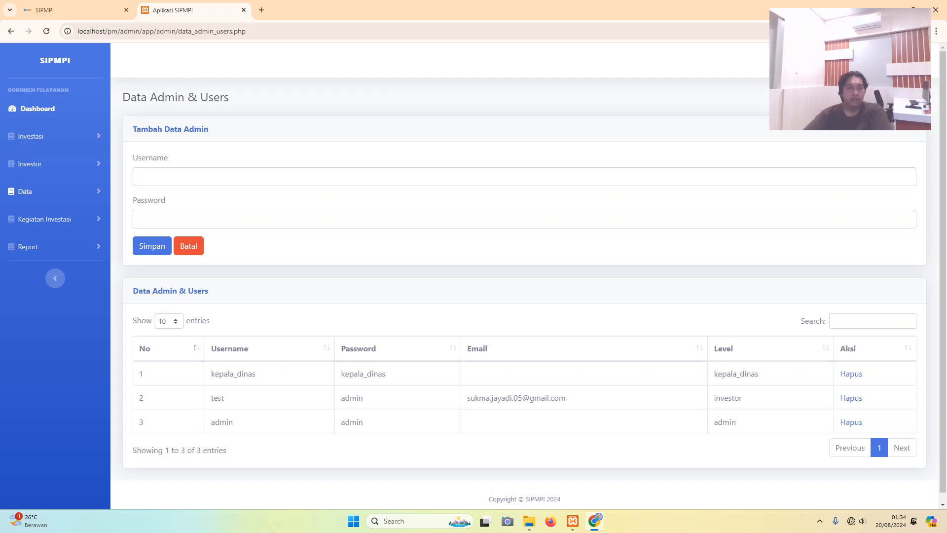
- Enter the new admin's full name with academic title as the Username
left_click(138, 177)
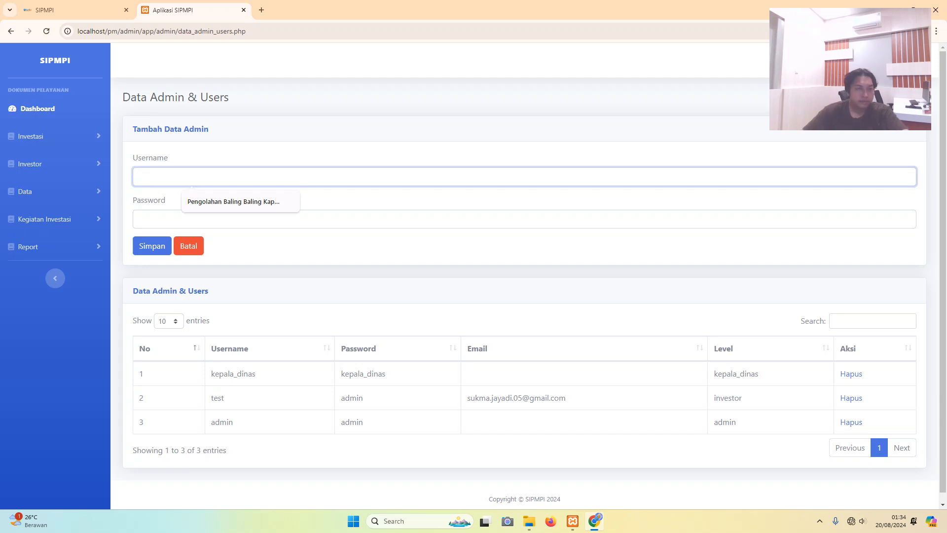
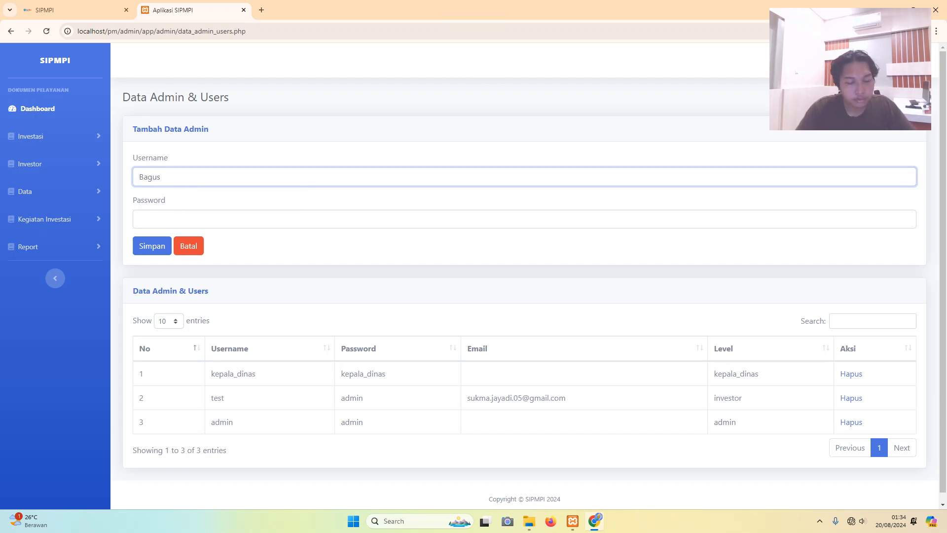
key("Caps_Lock")
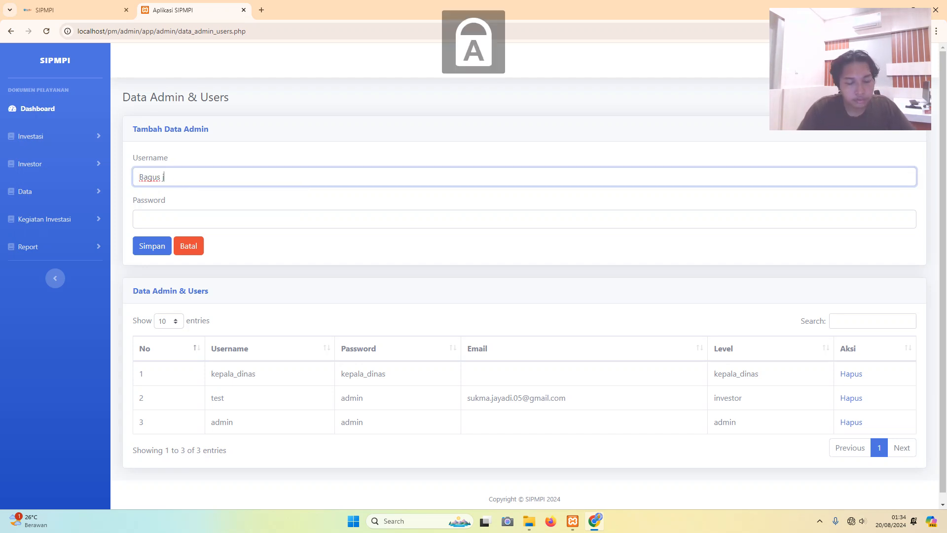
key("Caps_Lock")
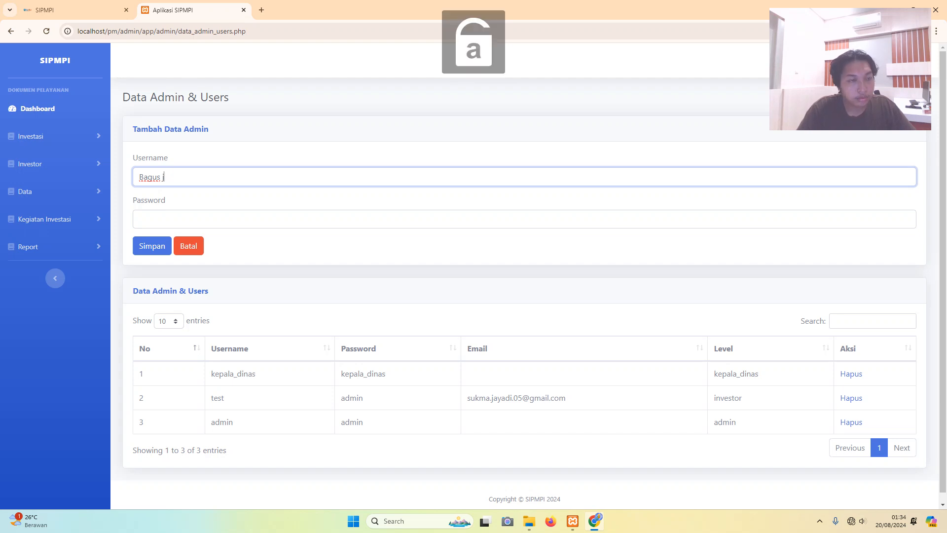
key("Caps_Lock")
key("Caps_Lock")
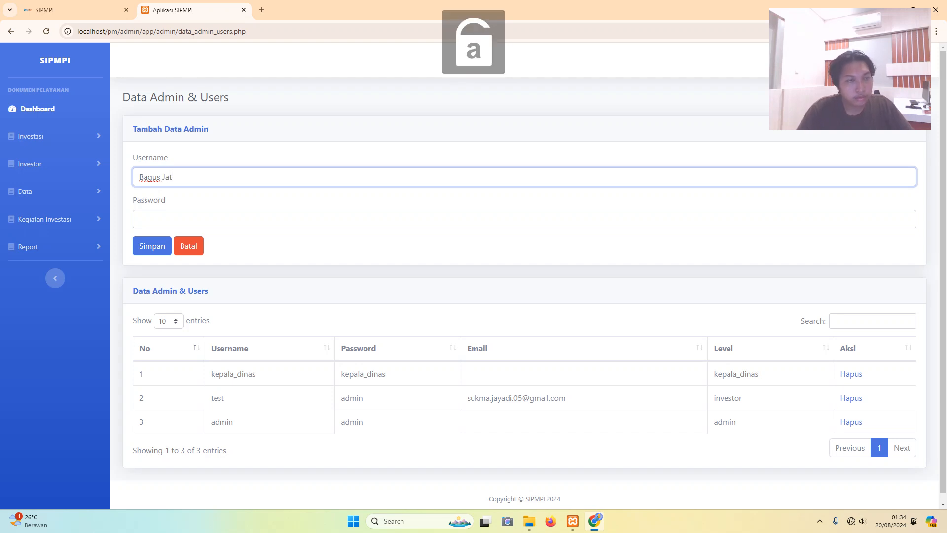
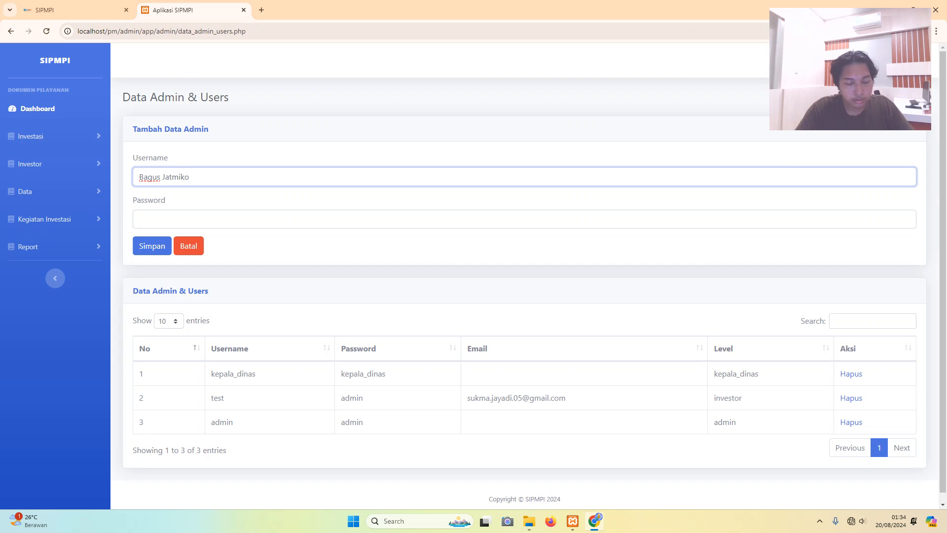
key("Caps_Lock")
key("Caps_Lock")
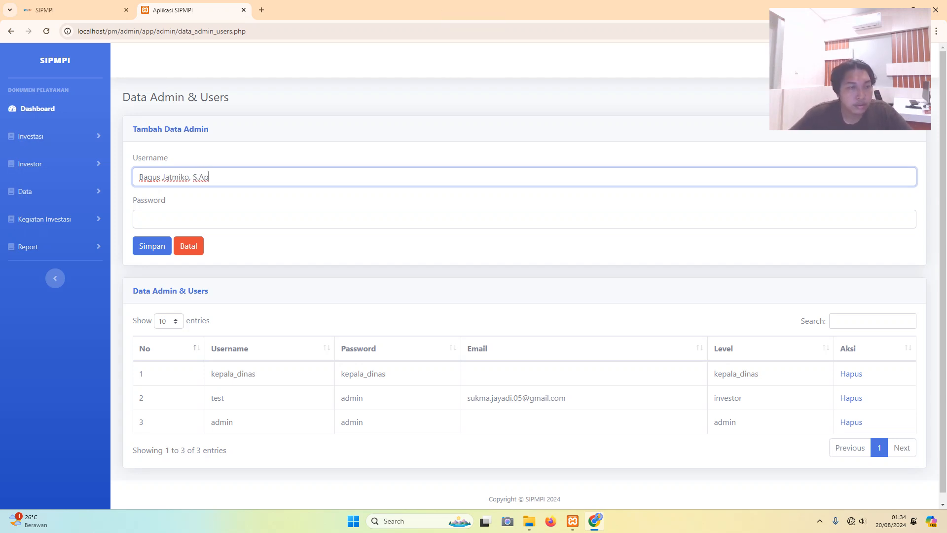
- Fill in the account password and save the new admin with Simpan
left_click(139, 218)
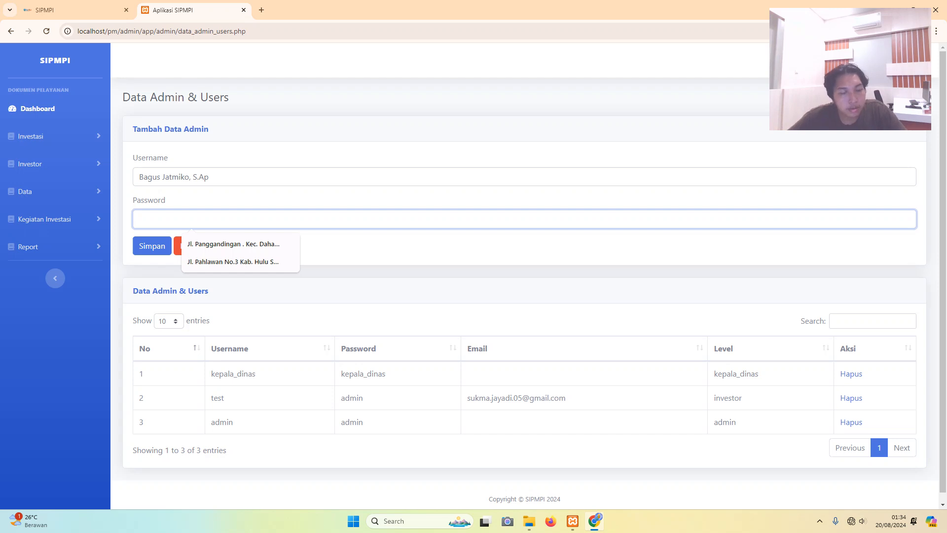
type("1")
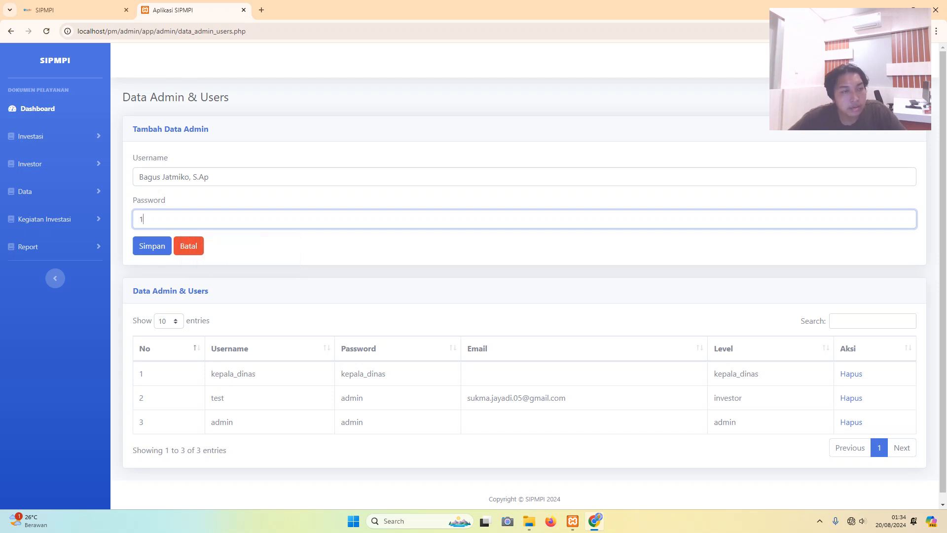
type("23456")
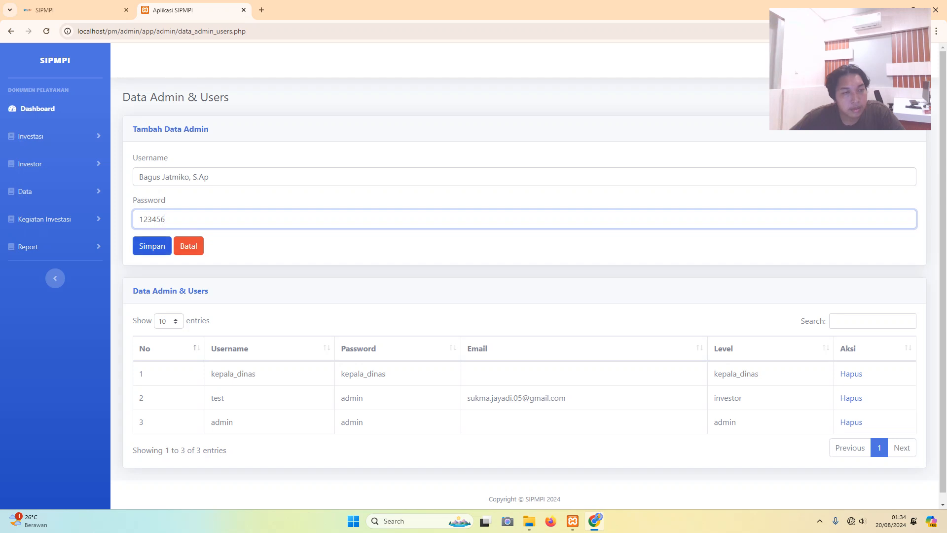
left_click(152, 246)
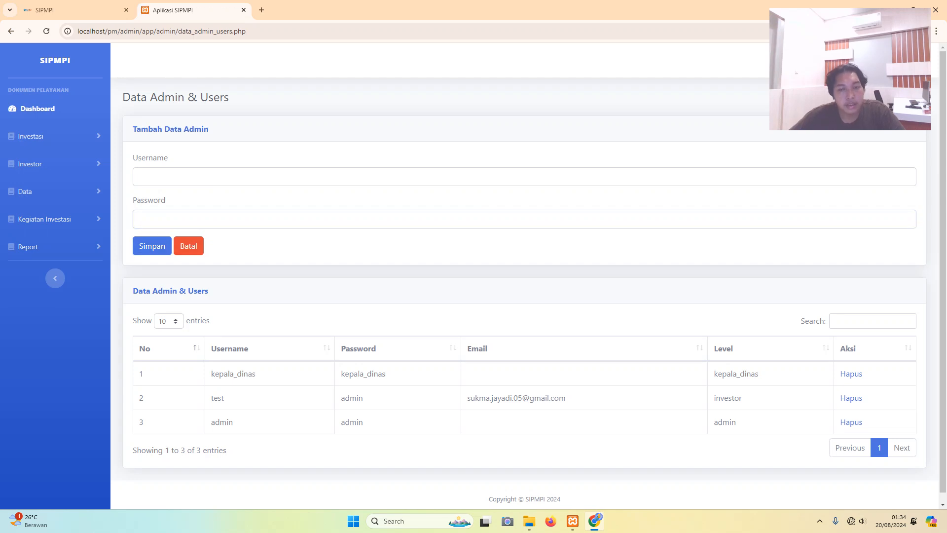
- Autofill the same admin username, re-enter the password, and save the account again
scroll(524, 276, "down", 1)
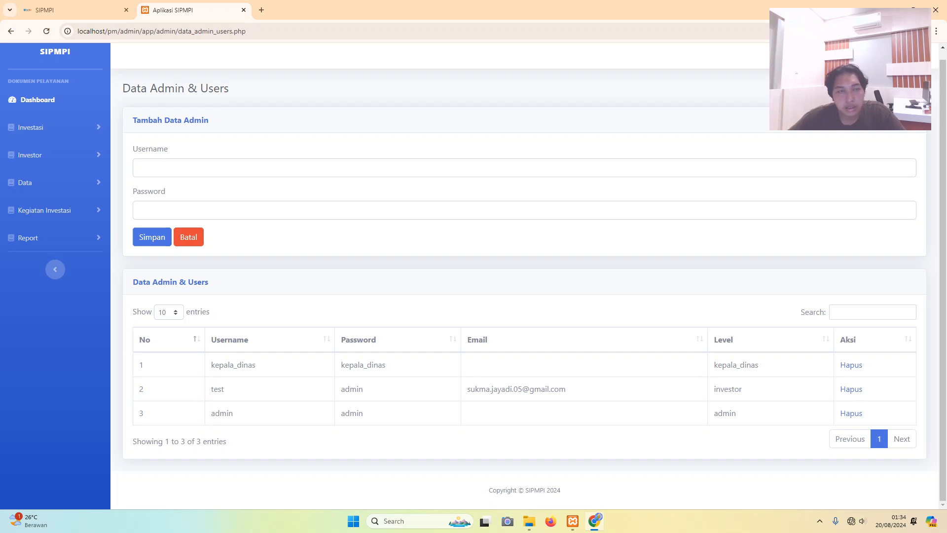
scroll(525, 276, "up", 1)
left_click(239, 177)
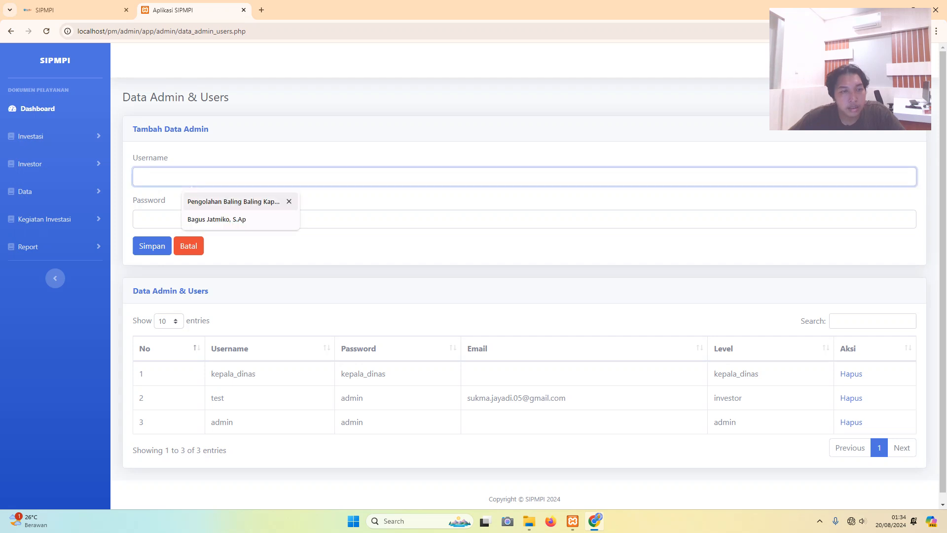
left_click(238, 220)
left_click(239, 219)
type("12")
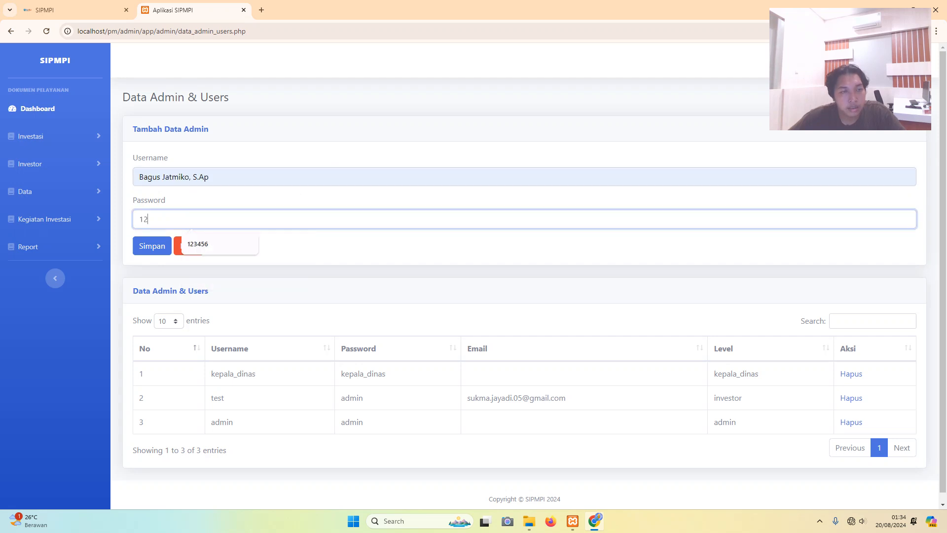
type("3456")
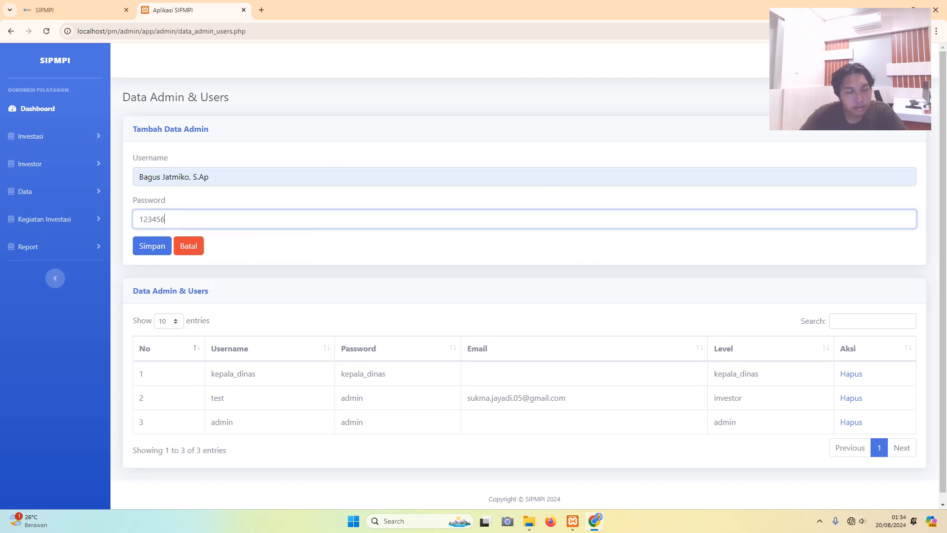
left_click(152, 246)
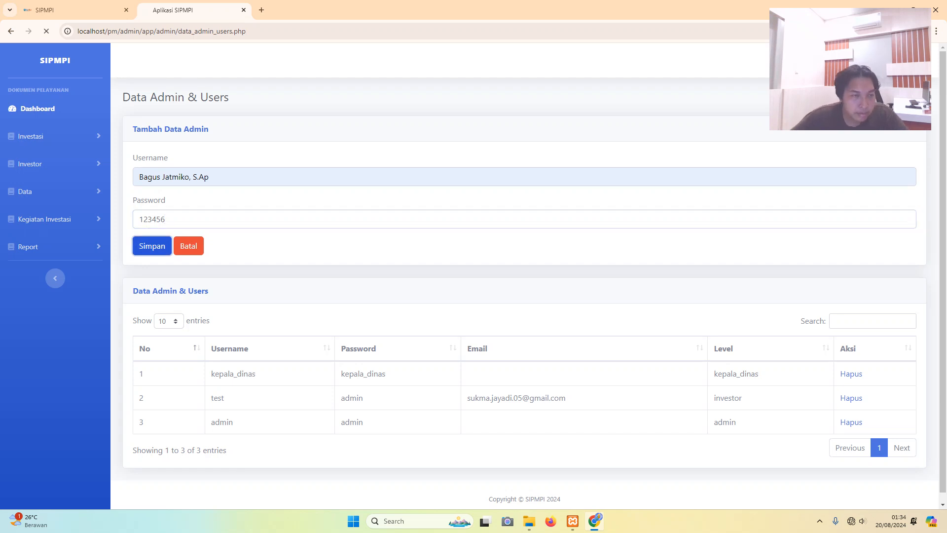
scroll(473, 276, "down", 1)
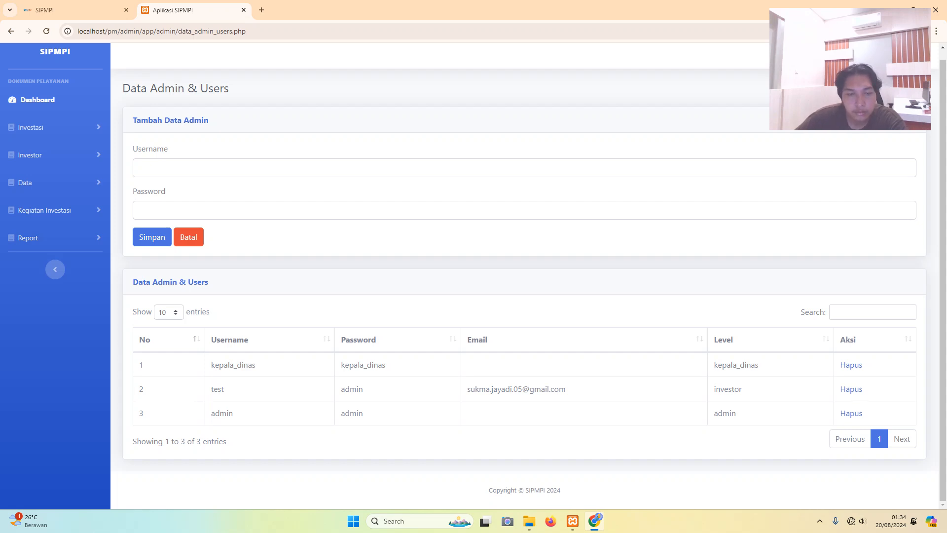
scroll(525, 277, "up", 1)
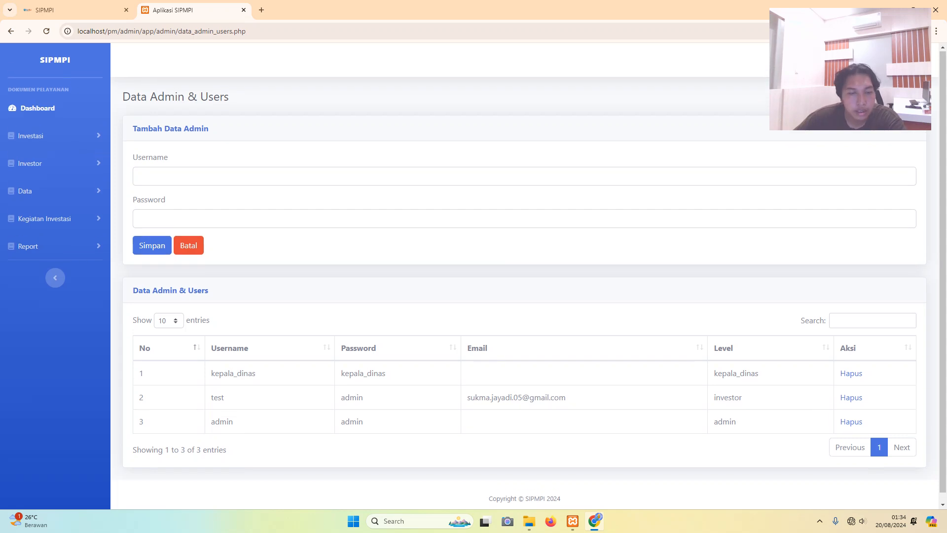
scroll(525, 277, "down", 1)
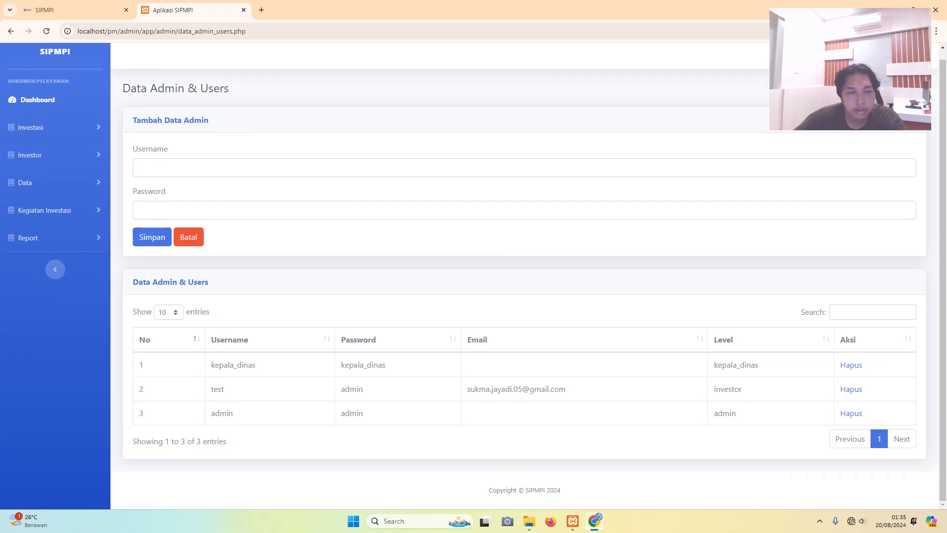
left_click(872, 312)
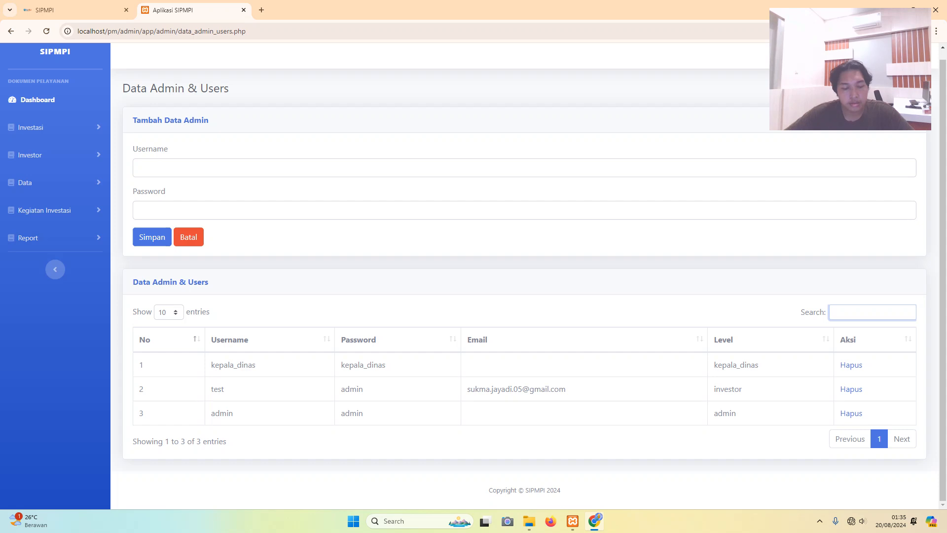
key("Caps_Lock")
type("B")
key("Caps_Lock")
type("ag")
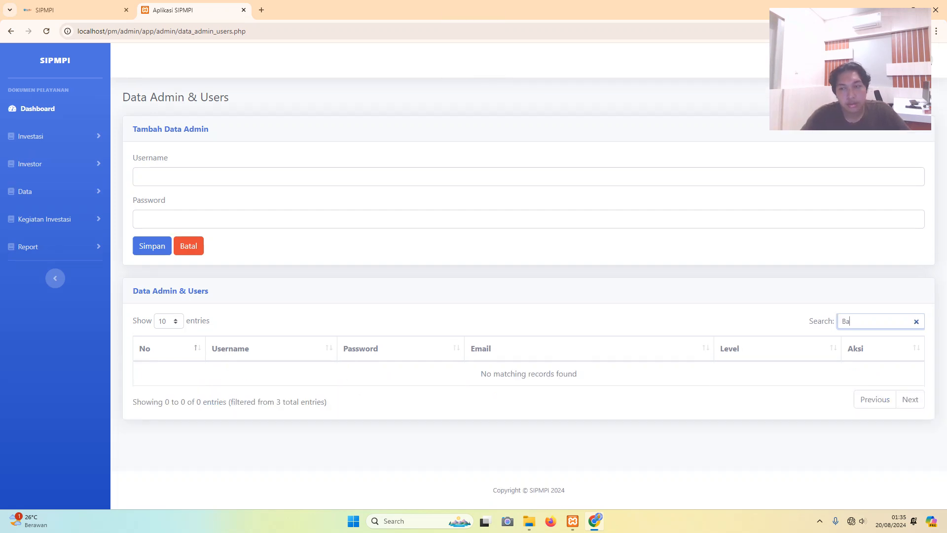
key("BackSpace")
key("BackSpace")
key("BackSpace")
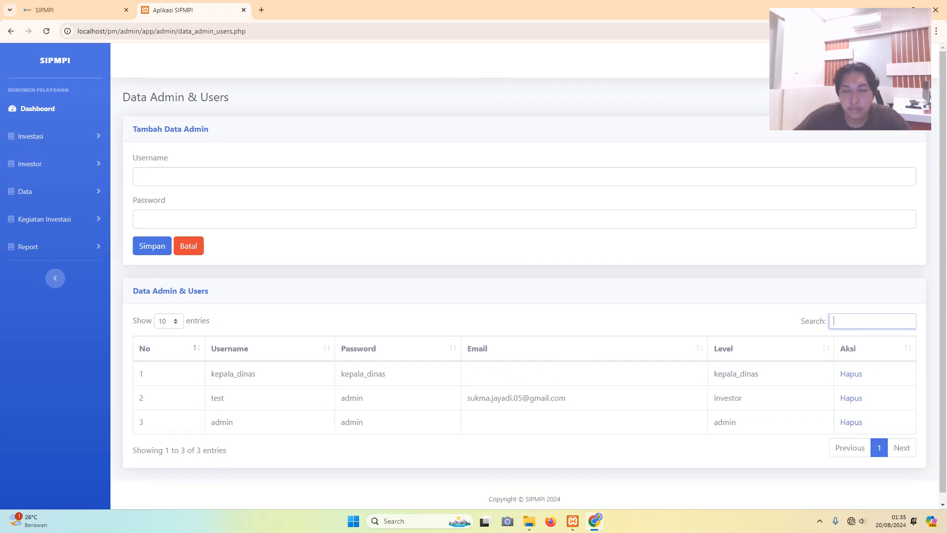
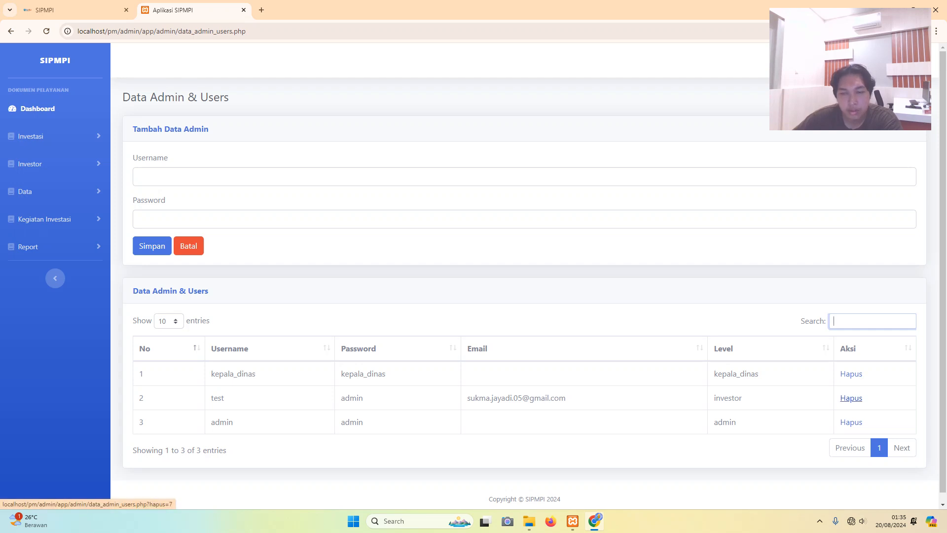
- Delete the test user account, then expand the Data menu in the sidebar
left_click(851, 397)
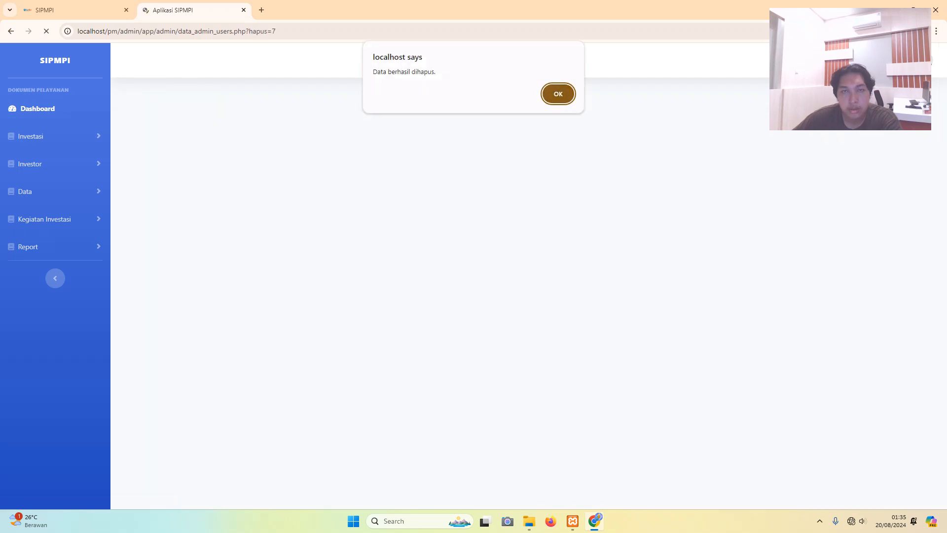
key("Return")
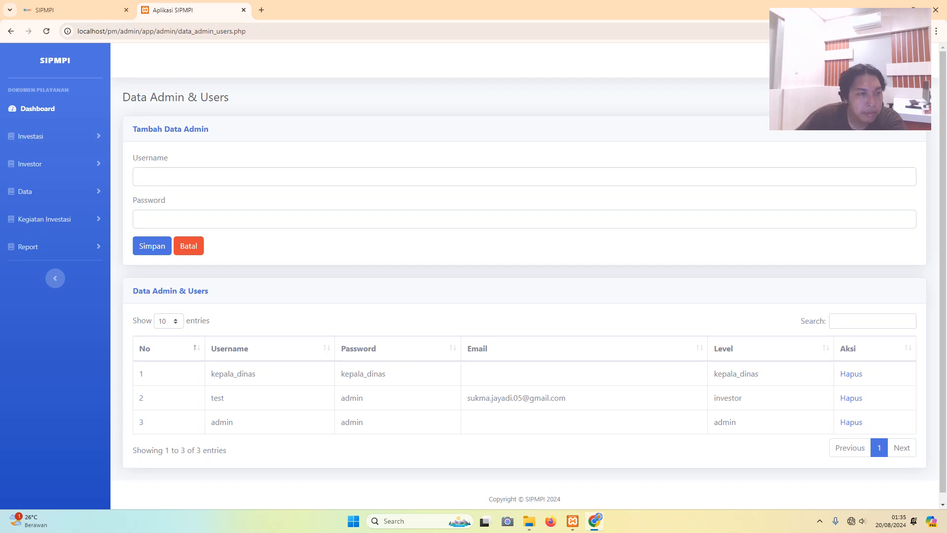
left_click(25, 191)
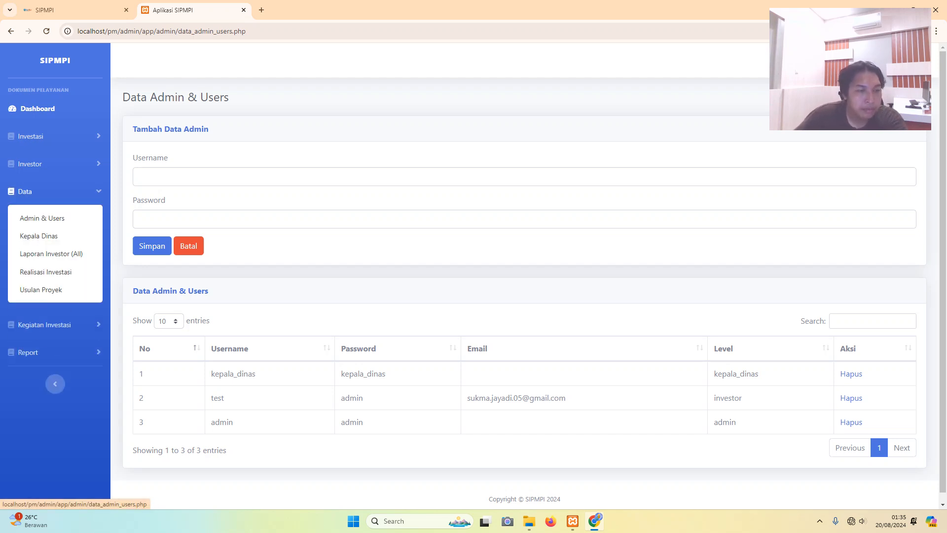
left_click(139, 176)
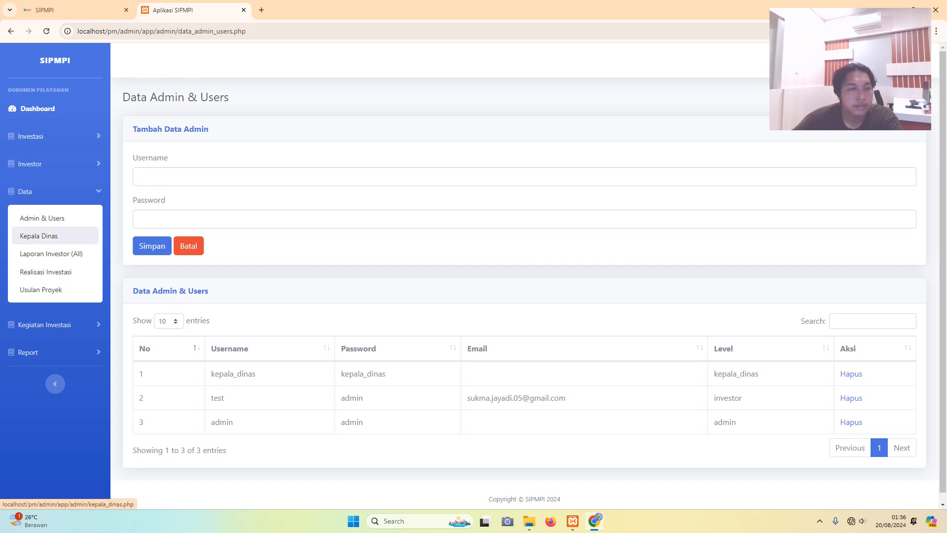
- On Data Kepala Dinas, enter the new head's full name with ST title and their NIP
left_click(40, 236)
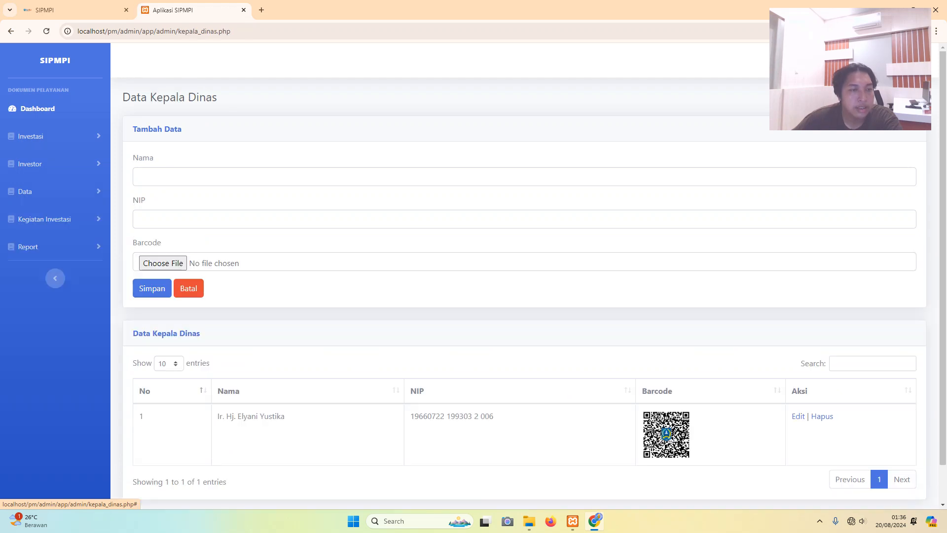
scroll(40, 236, "down", 1)
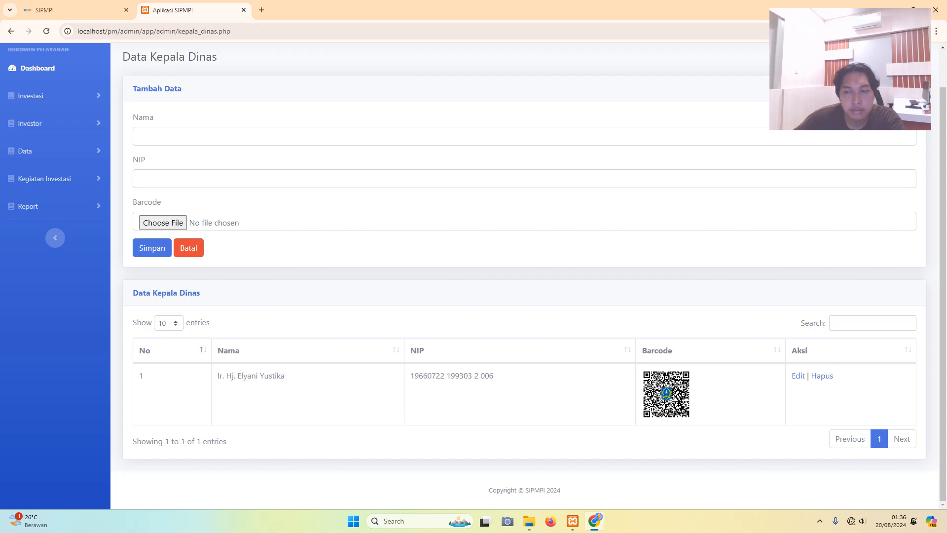
left_click(139, 136)
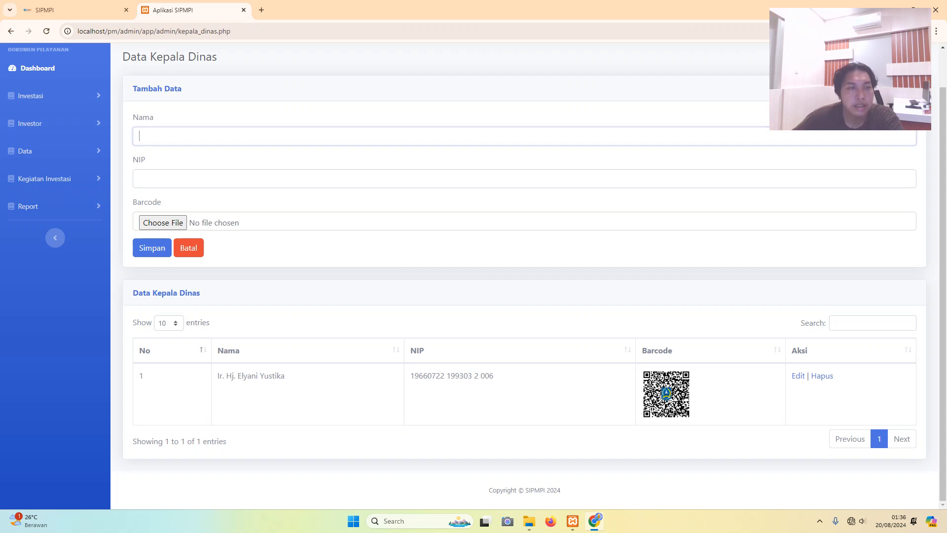
key("Caps_Lock")
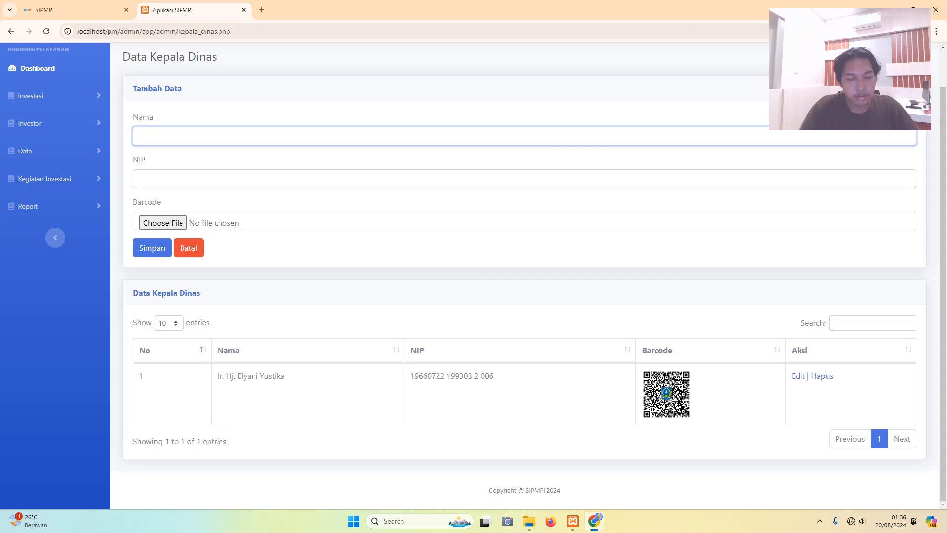
key("Caps_Lock")
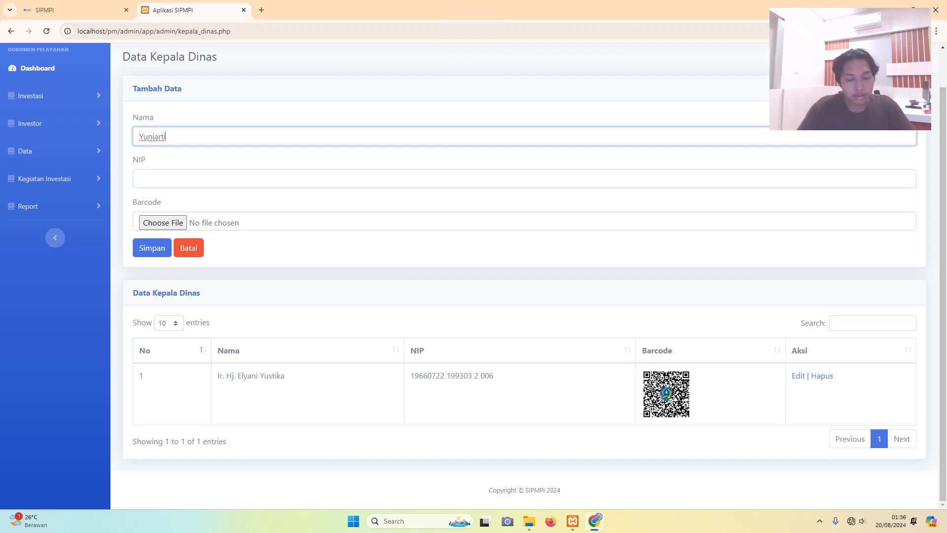
key("Caps_Lock")
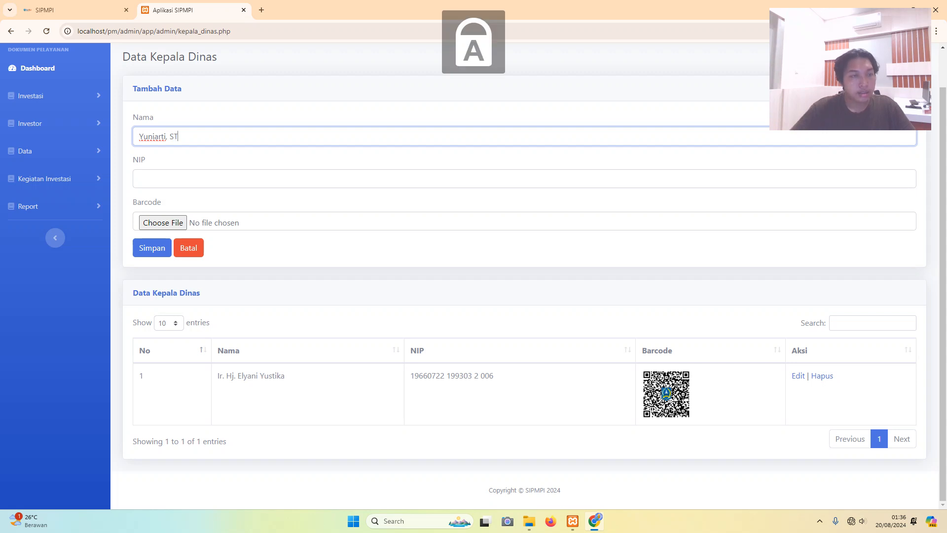
key("Caps_Lock")
key("Tab")
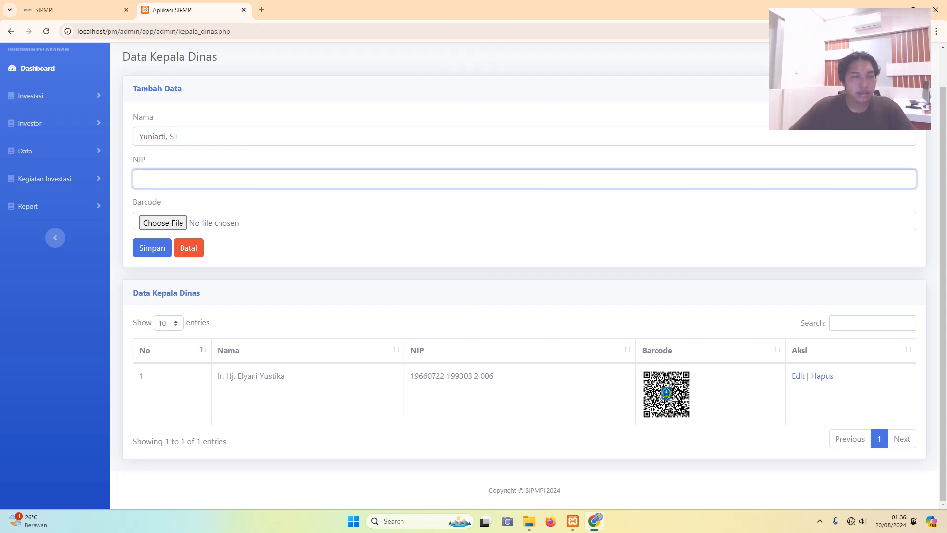
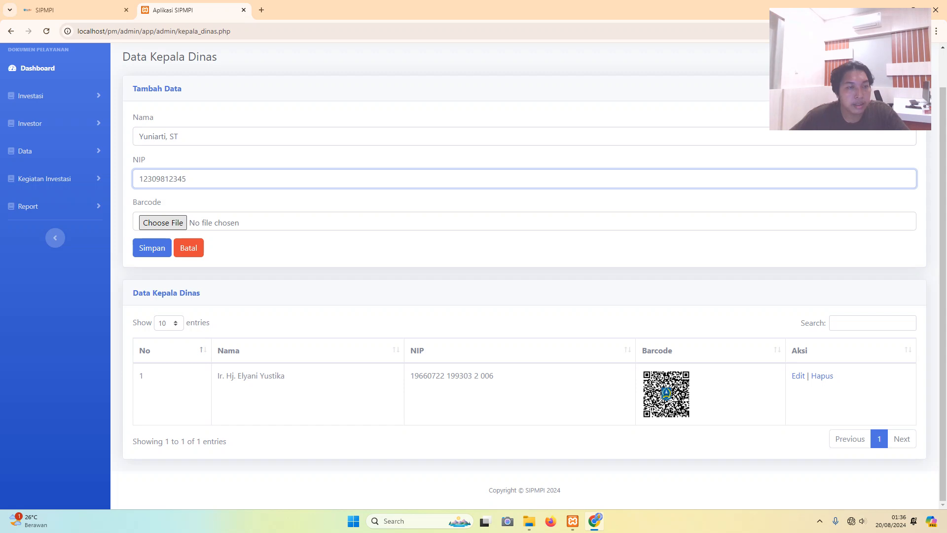
- Attach 2022_Acer_Consumer_Default_3840x2400.jpg from Pictures > Acer as the barcode and save with Simpan
left_click(162, 223)
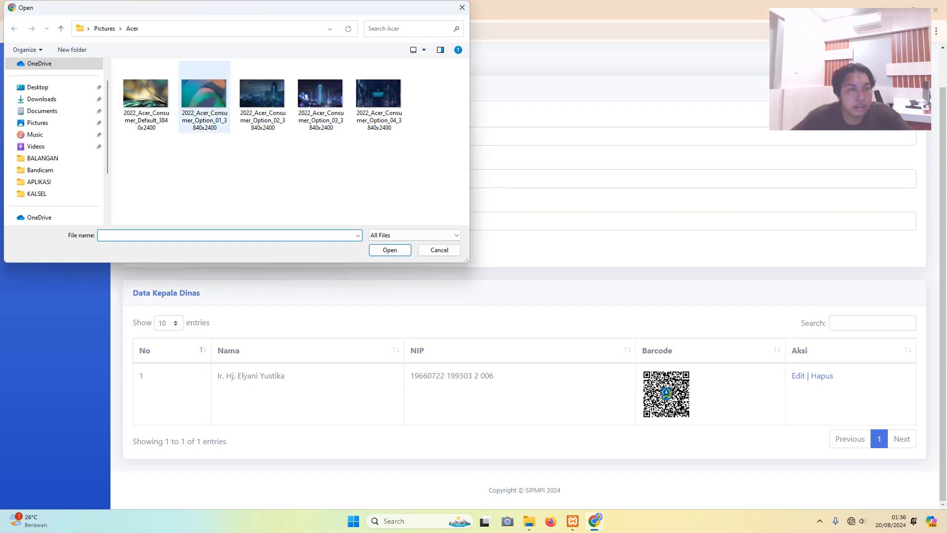
key("Escape")
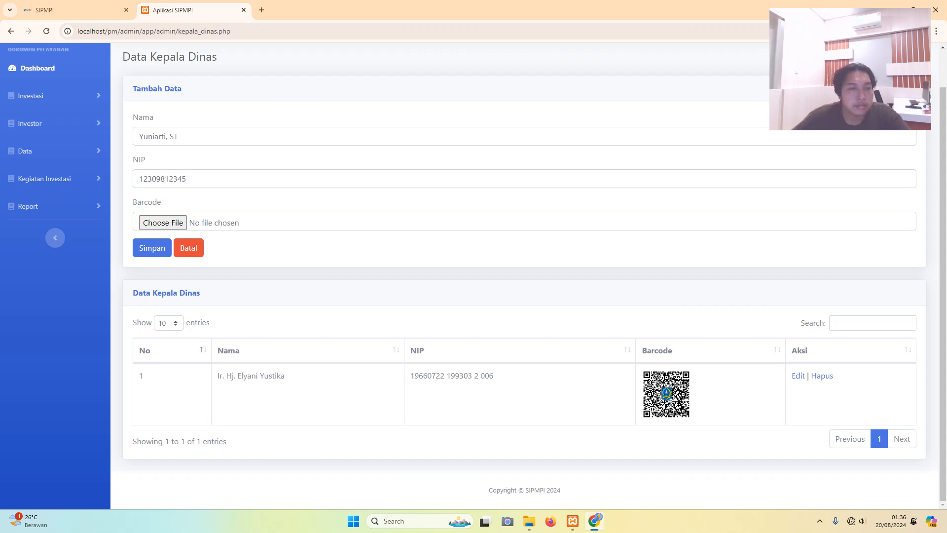
left_click(163, 222)
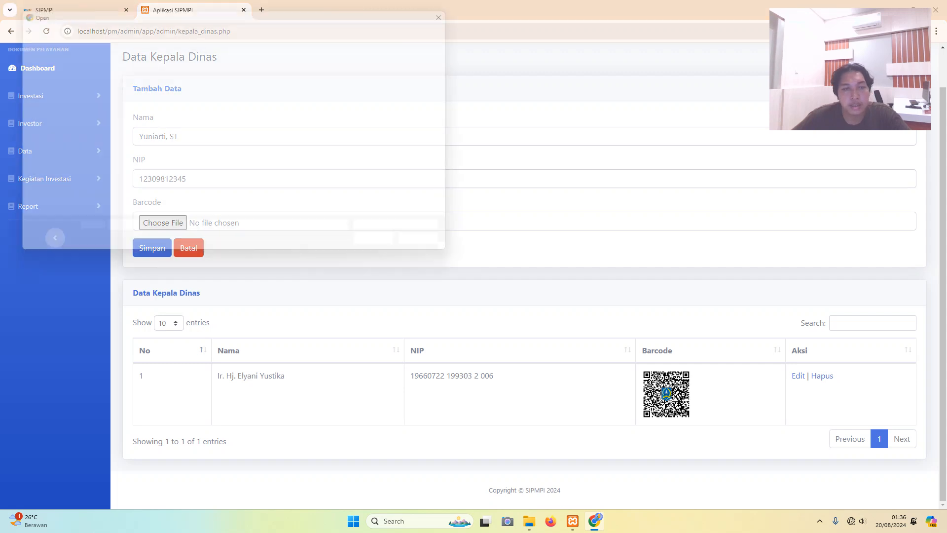
left_click(145, 96)
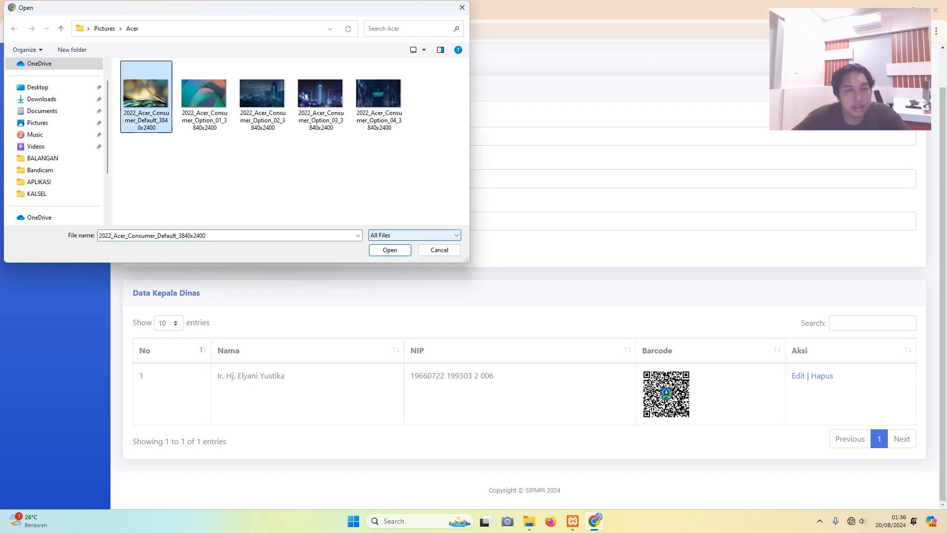
left_click(390, 250)
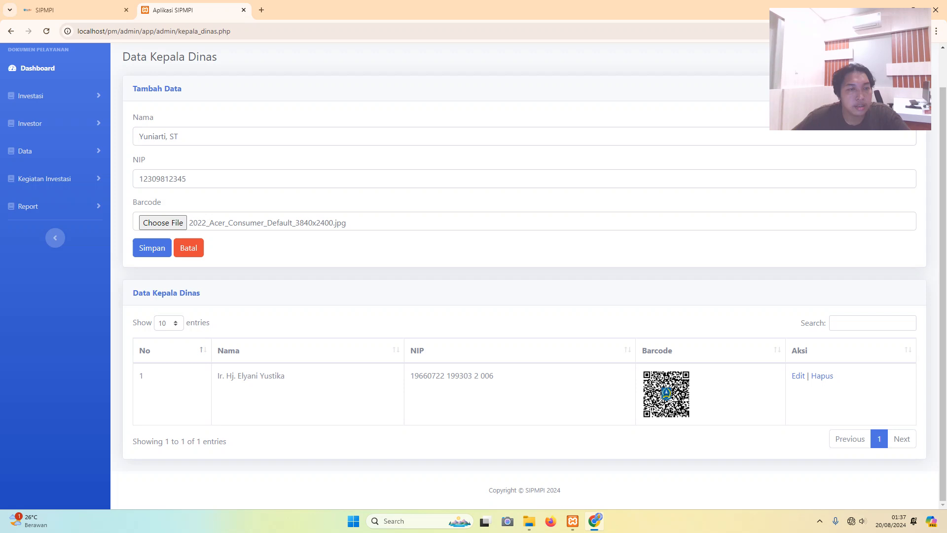
left_click(152, 248)
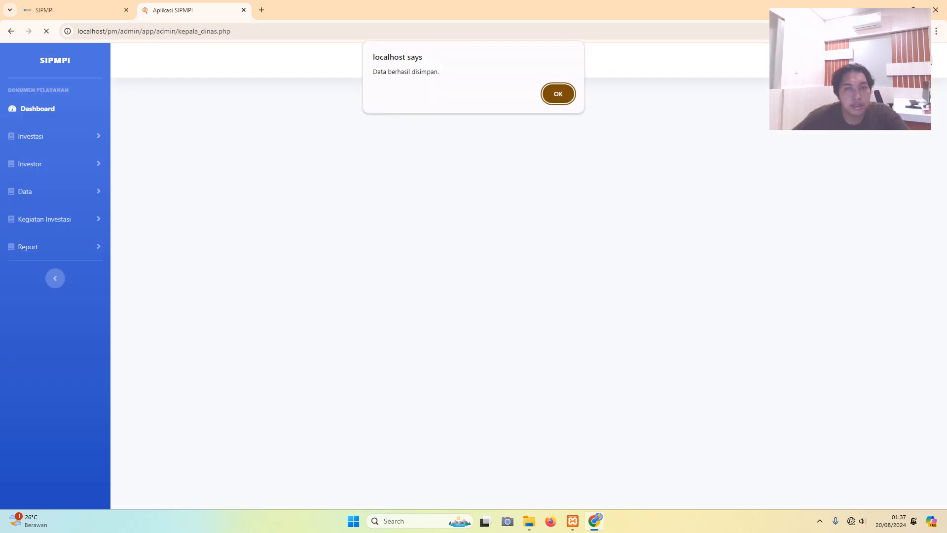
key("Return")
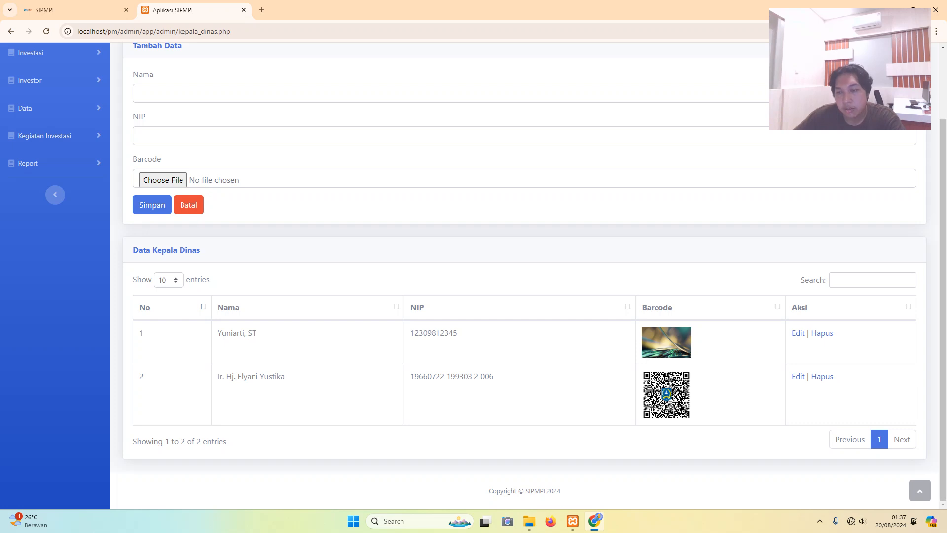
- Edit row 1's NIP by replacing its final digits, then save with Simpan Perubahan
left_click(798, 333)
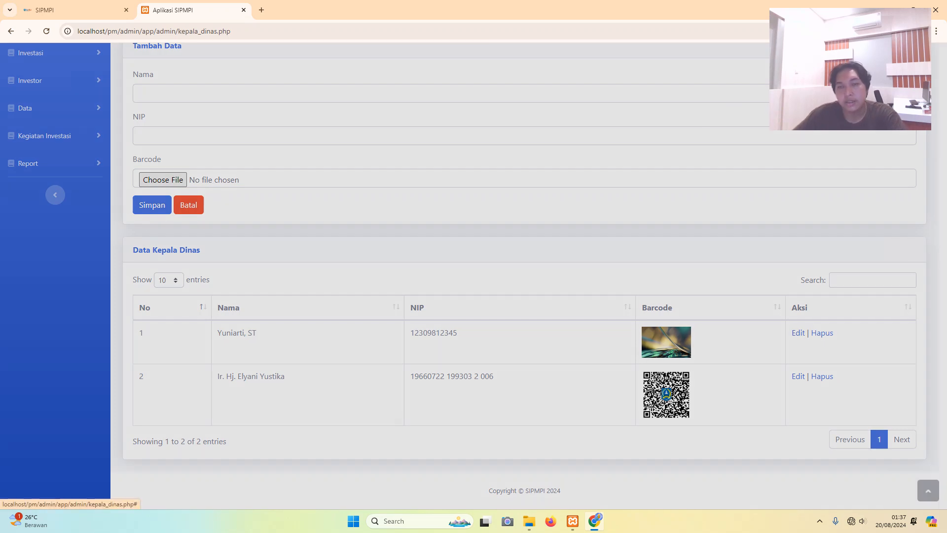
left_click(408, 164)
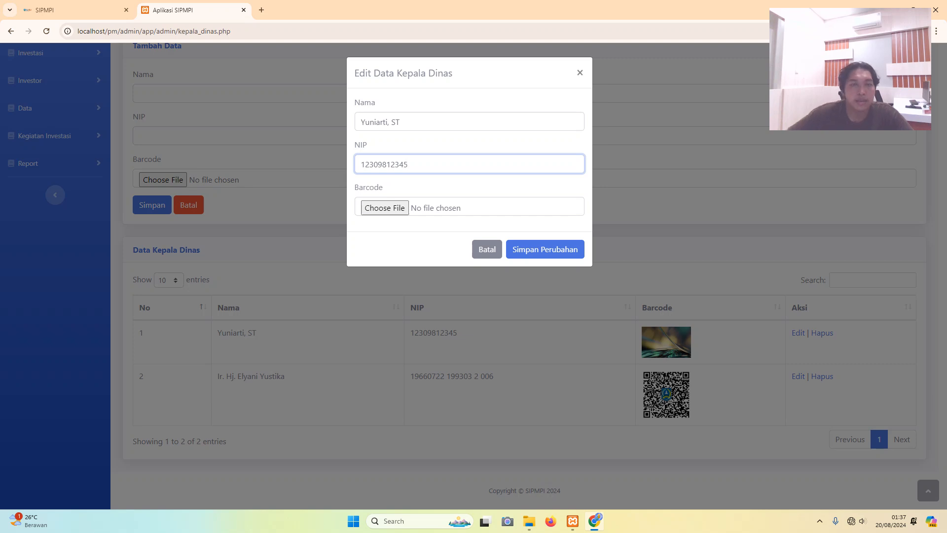
key("BackSpace")
type("12")
key("BackSpace")
key("BackSpace")
key("BackSpace")
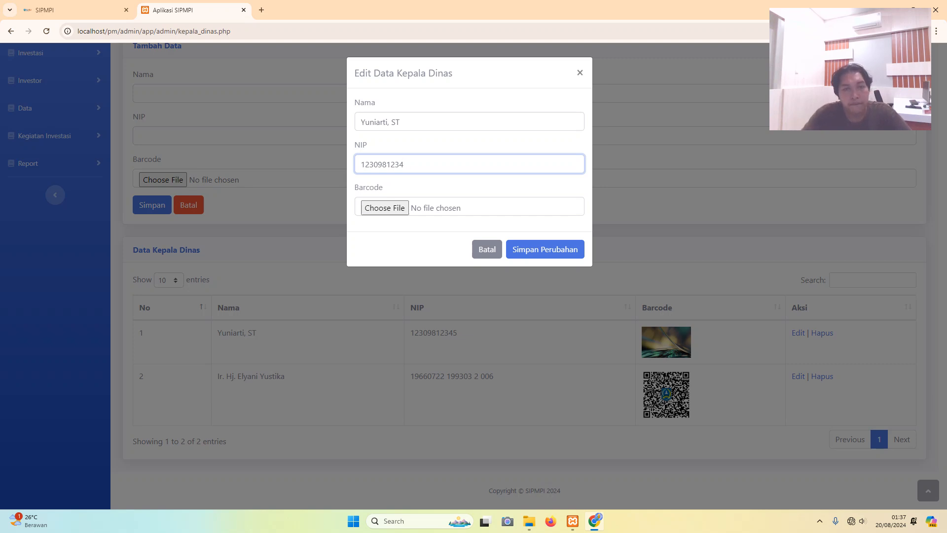
type("23")
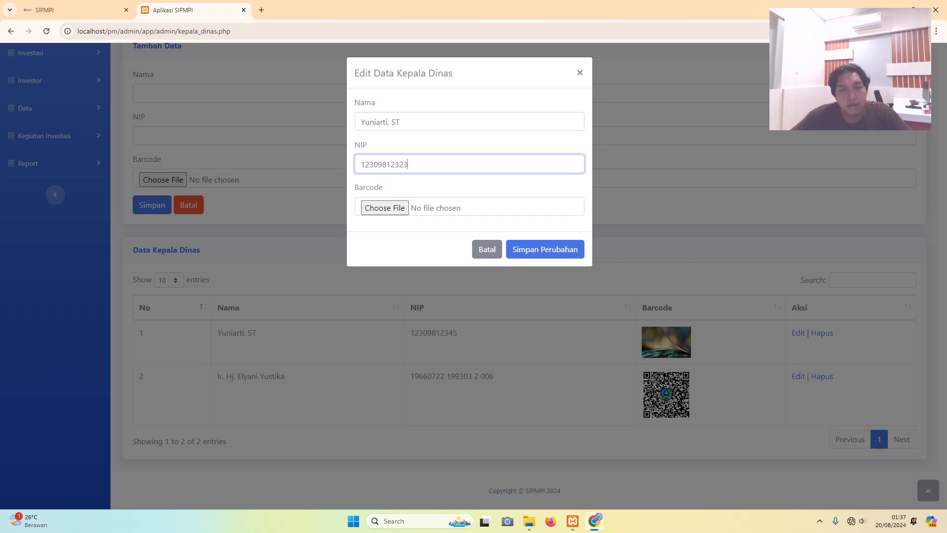
left_click(545, 250)
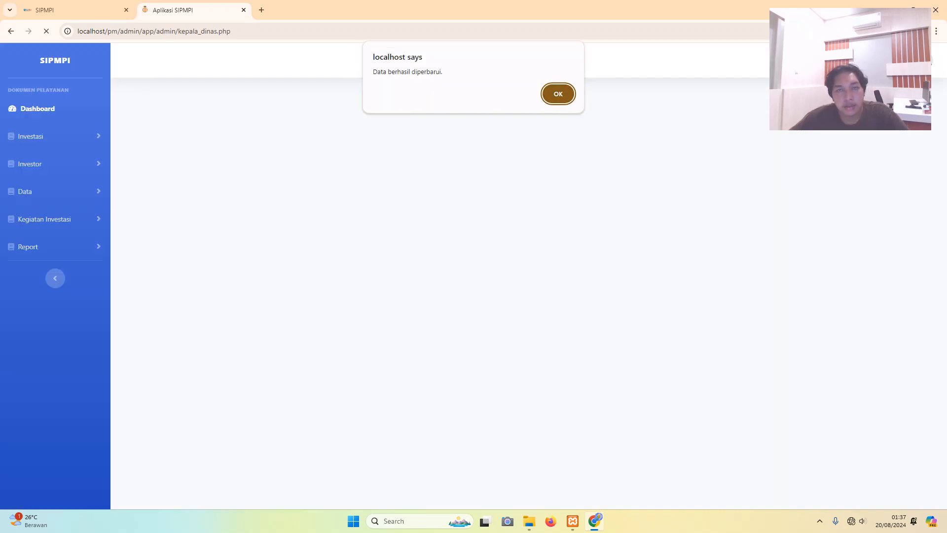
key("Return")
scroll(525, 276, "down", 2)
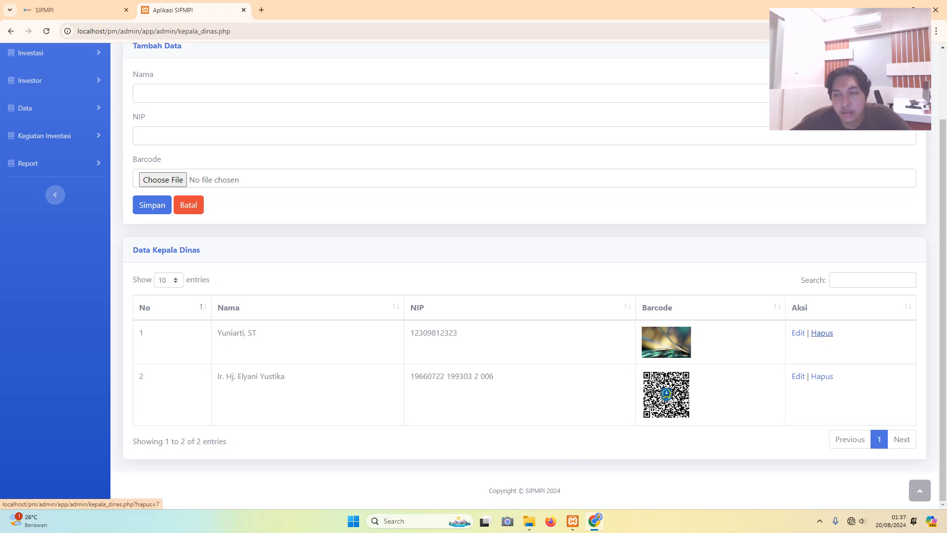
- Remove the new row 1 with Hapus and dismiss the 'Data berhasil dihapus' alert
left_click(822, 333)
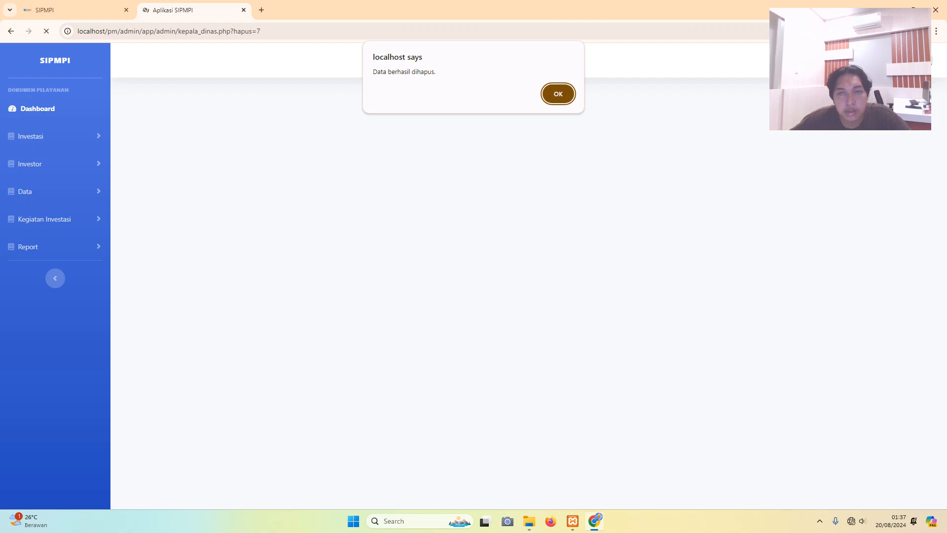
key("Return")
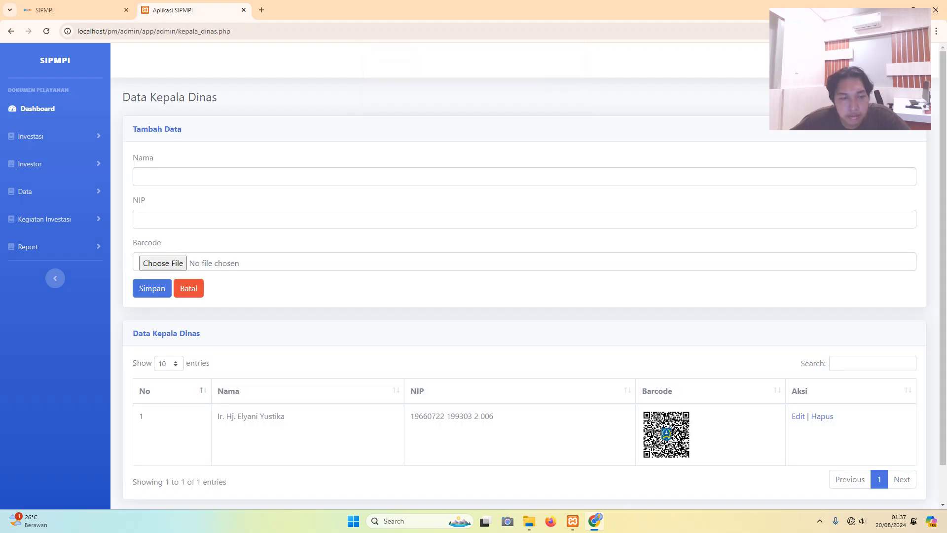
scroll(473, 277, "down", 1)
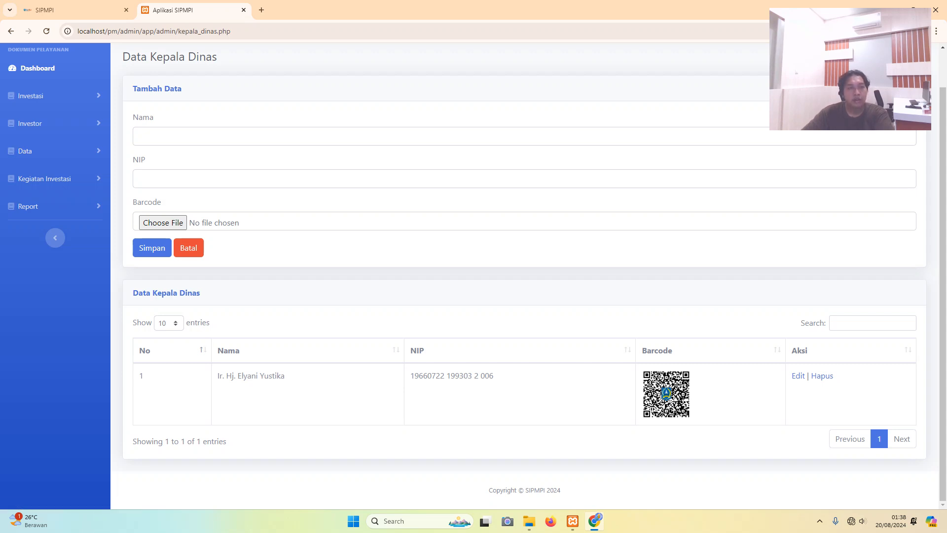
- Open Laporan Investor (All) from the Data menu and scroll across every column of LK000001
left_click(25, 151)
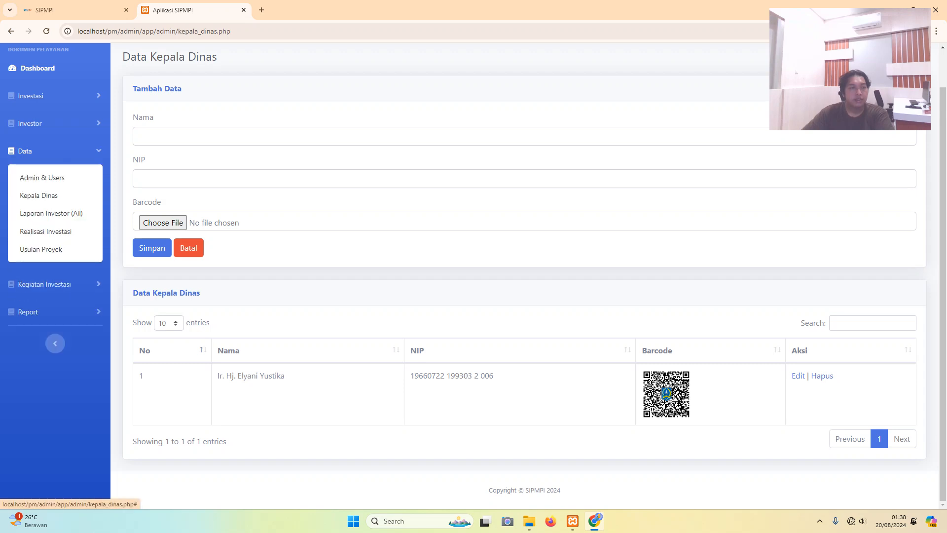
left_click(51, 213)
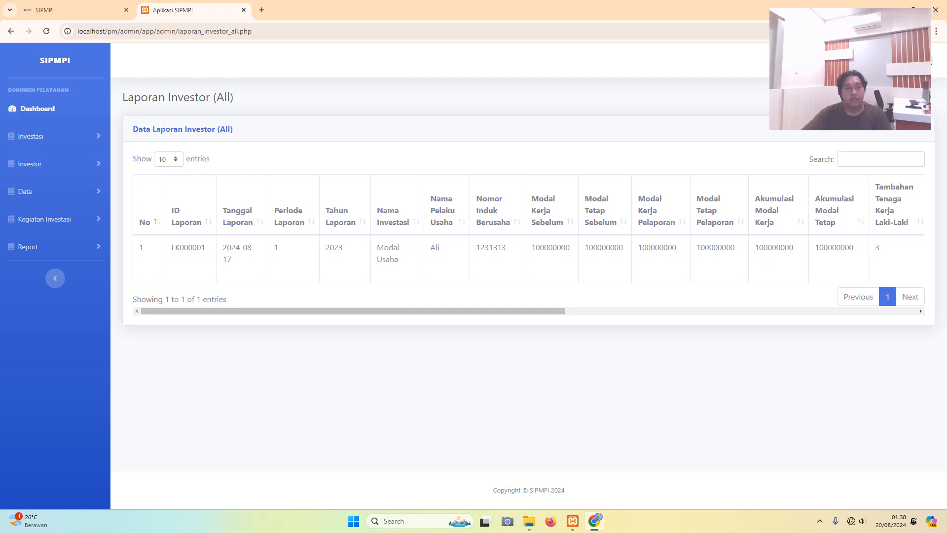
mouse_move(352, 310)
left_mouse_down()
mouse_move(460, 310)
mouse_move(353, 311)
left_mouse_up()
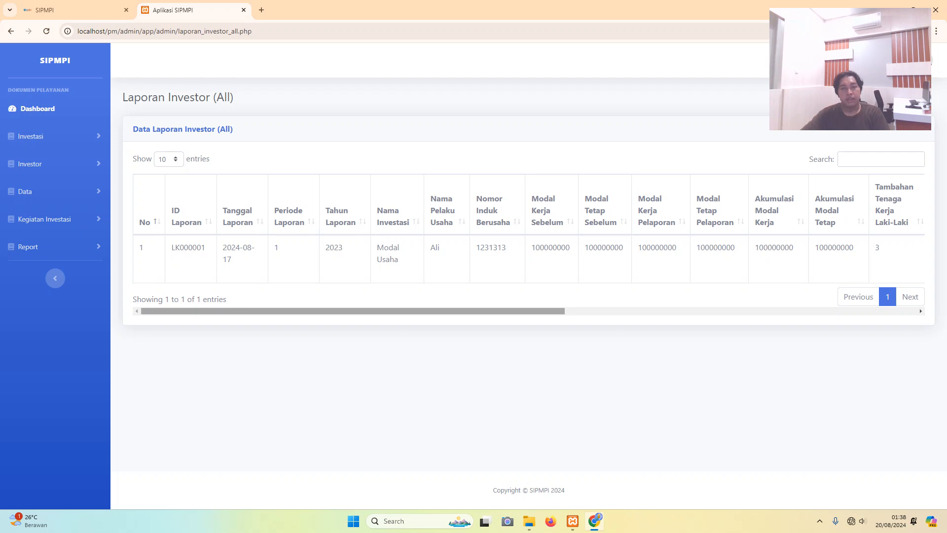
left_click_drag(353, 310, 434, 311)
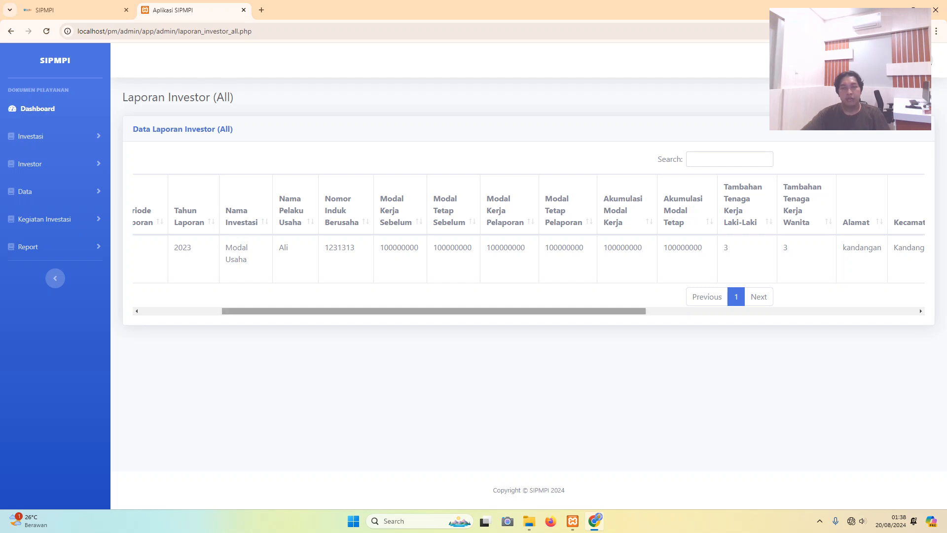
left_click_drag(434, 311, 521, 311)
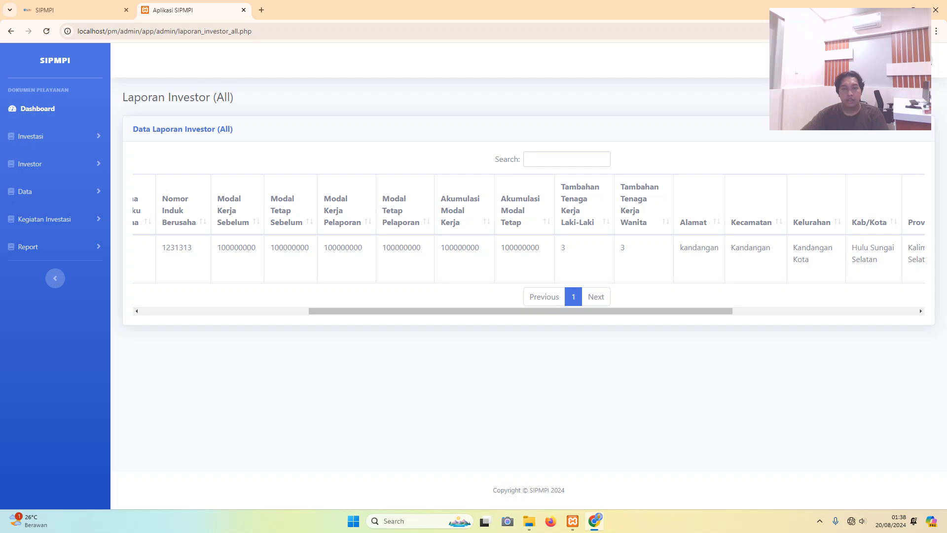
left_click_drag(521, 311, 622, 310)
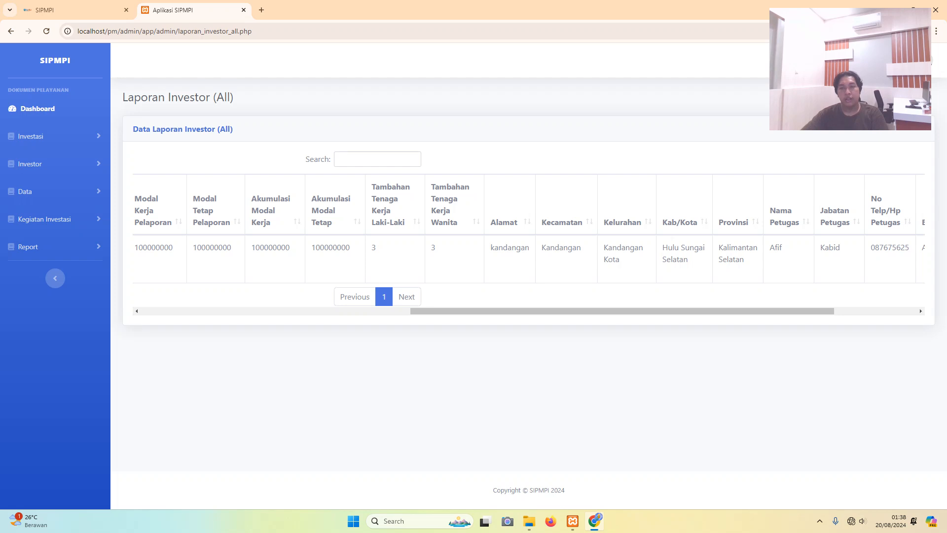
left_click_drag(622, 311, 704, 311)
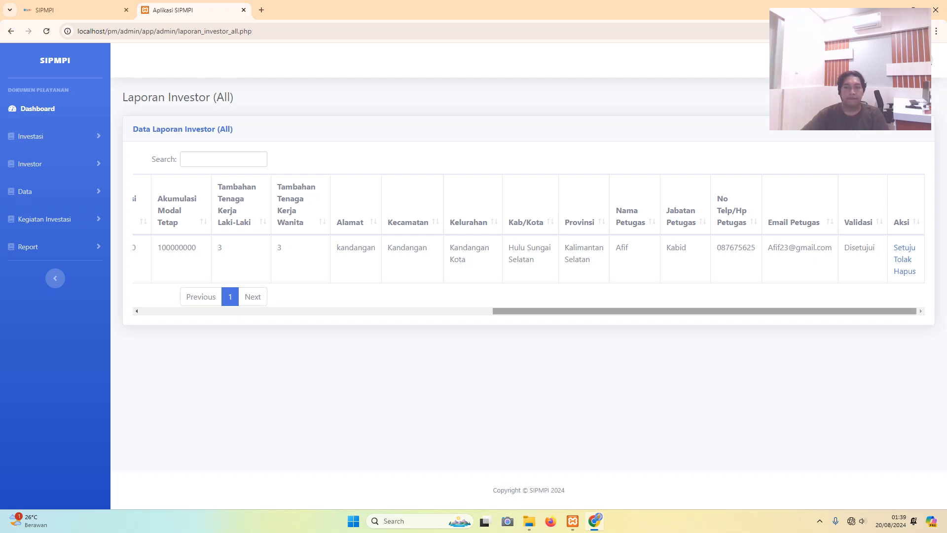
mouse_move(704, 311)
left_mouse_down()
mouse_move(353, 311)
mouse_move(704, 311)
left_mouse_up()
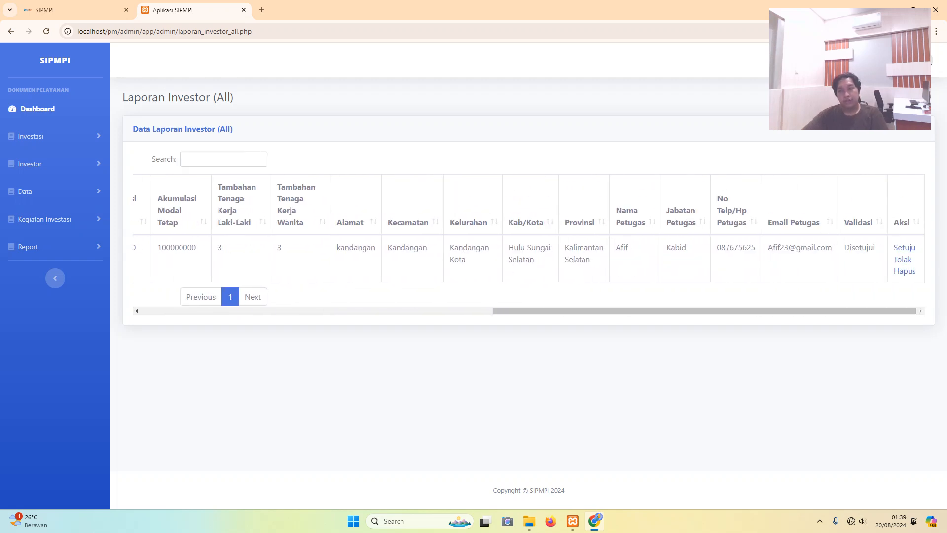
mouse_move(705, 311)
left_mouse_down()
mouse_move(353, 311)
mouse_move(705, 311)
left_mouse_up()
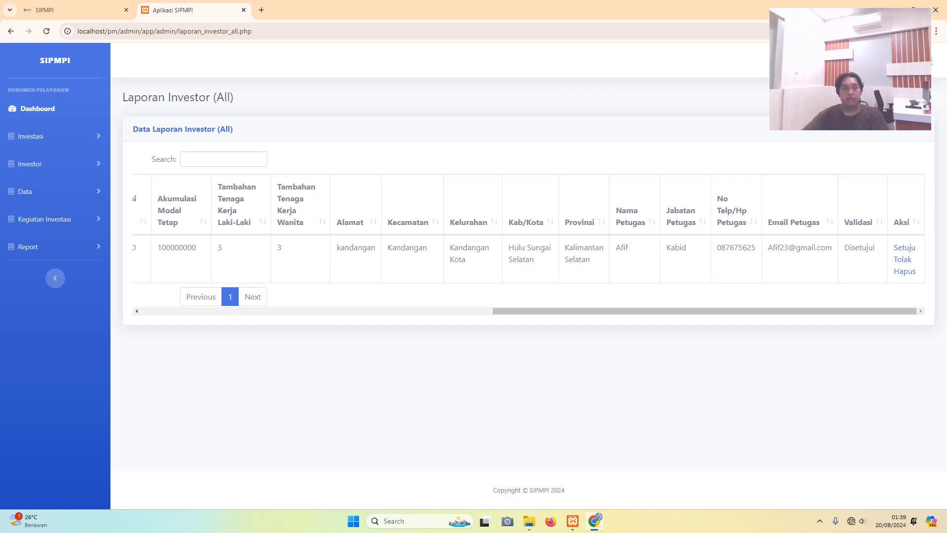
- Mark report LK000001 as Setuju and scroll the table to confirm status Disetujui
left_click(904, 247)
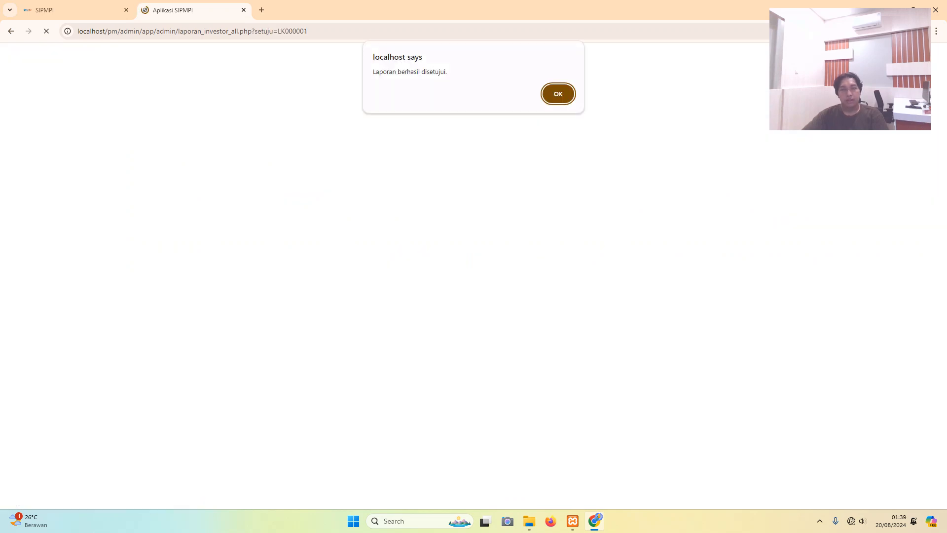
key("Return")
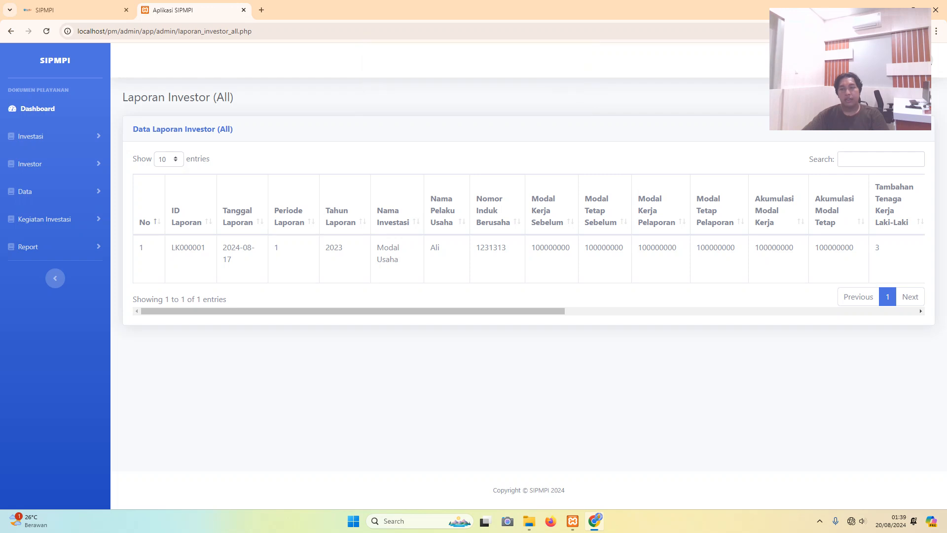
left_click_drag(353, 311, 704, 311)
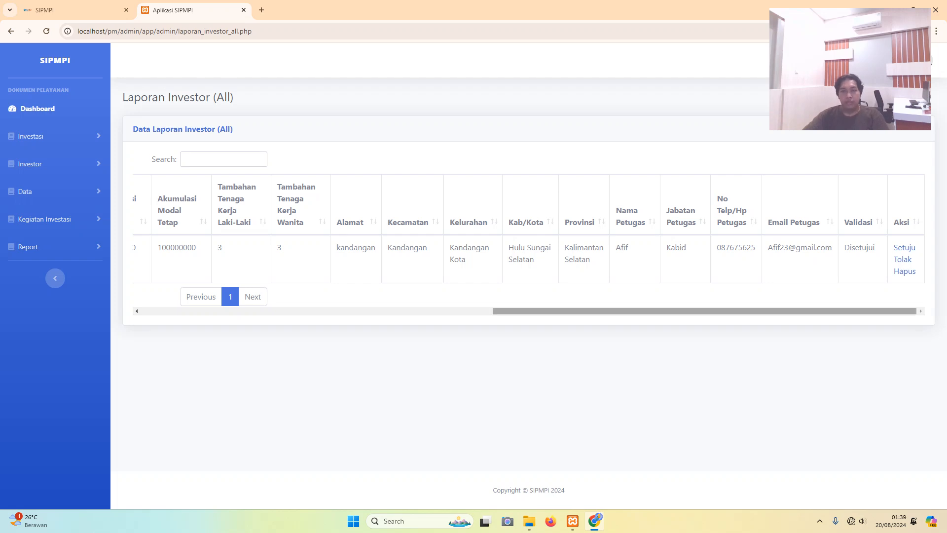
left_click_drag(888, 311, 536, 311)
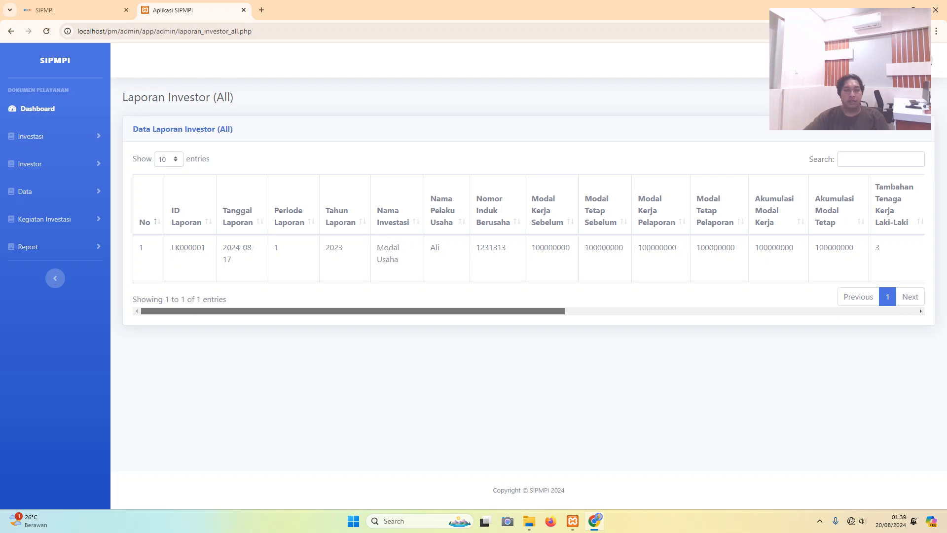
left_click_drag(353, 311, 705, 311)
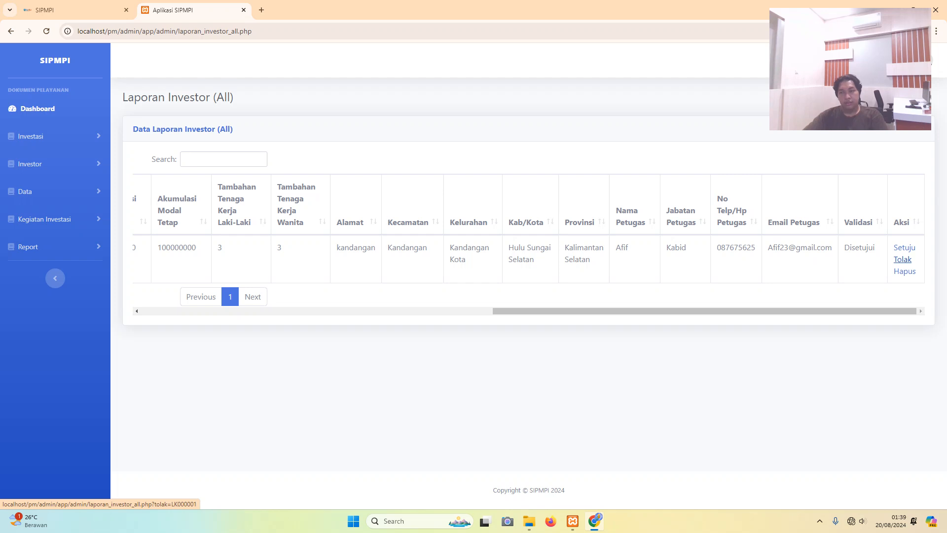
- Mark report LK000001 as Tolak and scroll right to see Validasi read Ditolak
left_click(903, 259)
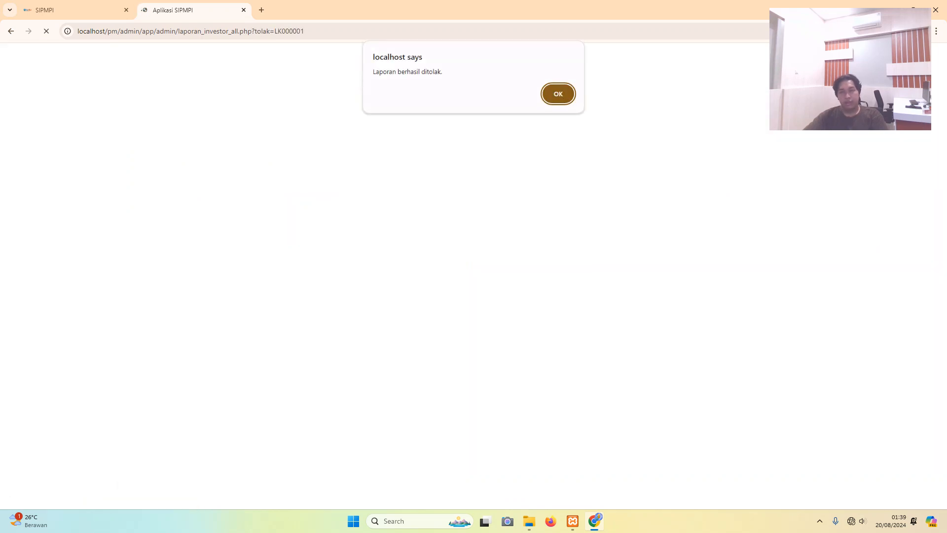
key("Return")
left_click_drag(844, 296, 918, 296)
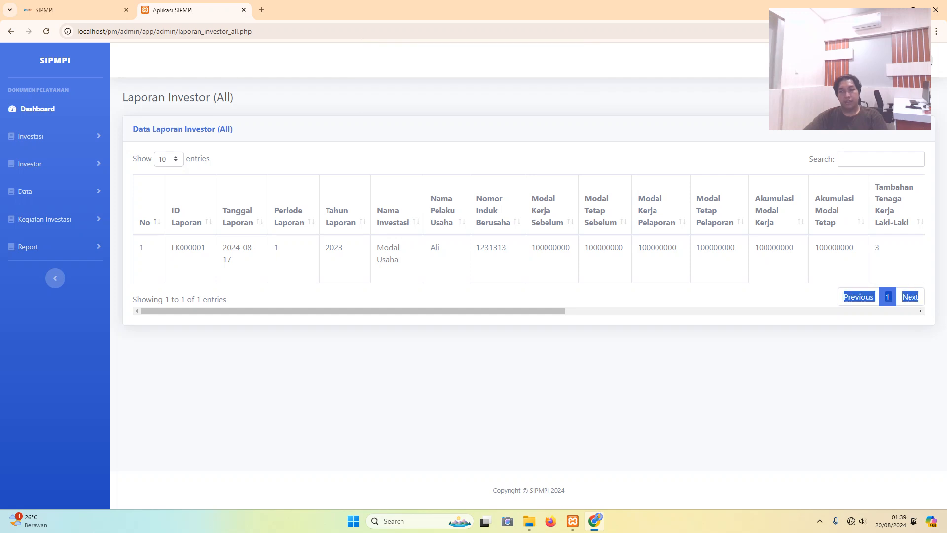
left_click_drag(353, 311, 704, 311)
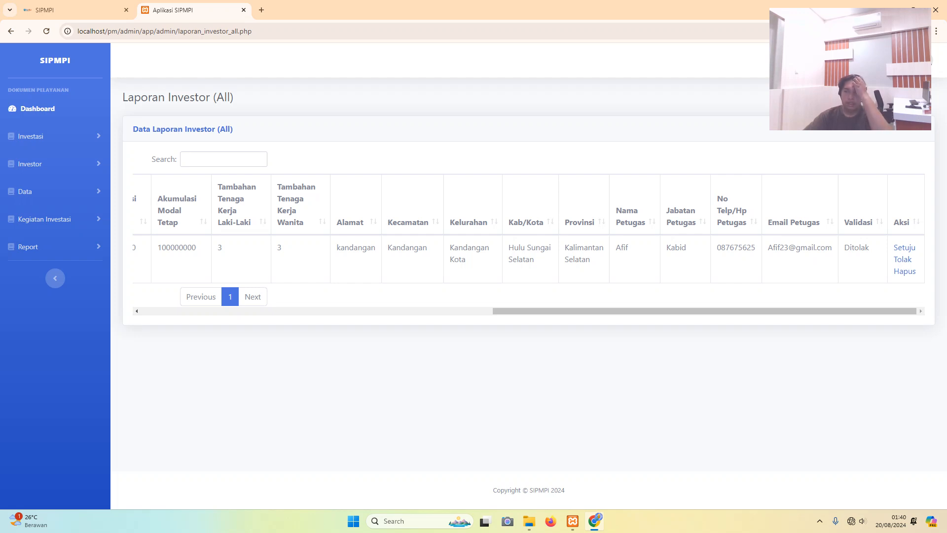
mouse_move(704, 311)
left_mouse_down()
mouse_move(352, 311)
mouse_move(704, 311)
left_mouse_up()
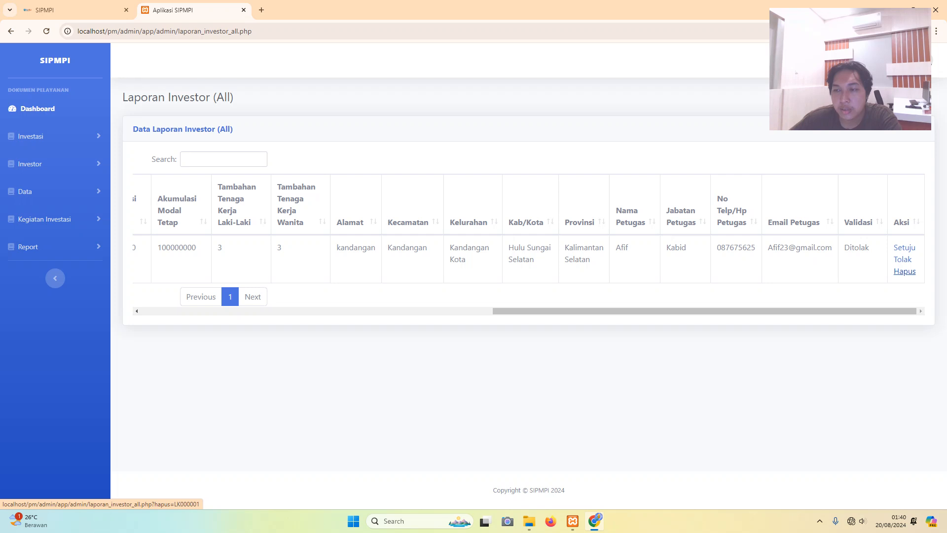
- Remove LK000001 with Hapus in the Aksi column, leaving 0 entries
mouse_move(705, 311)
left_mouse_down()
mouse_move(353, 310)
mouse_move(704, 311)
left_mouse_up()
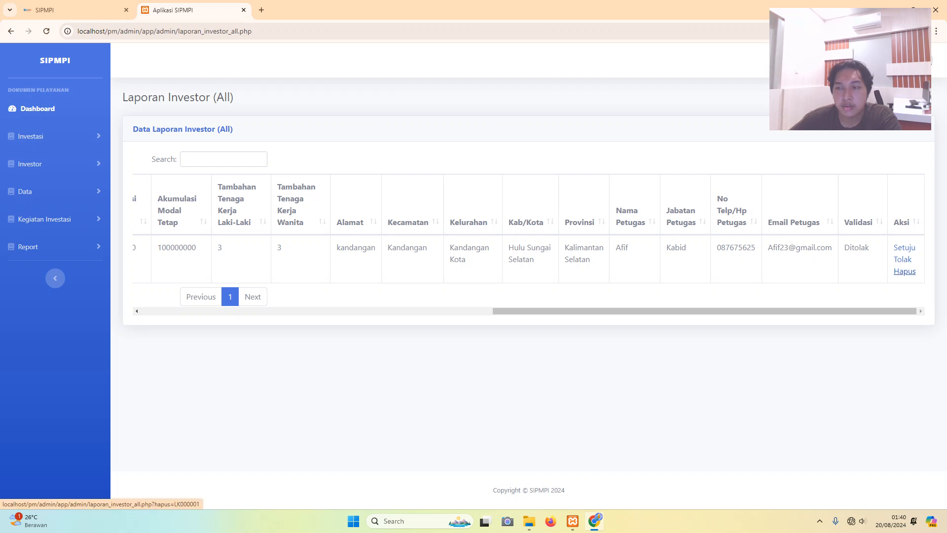
left_click(905, 271)
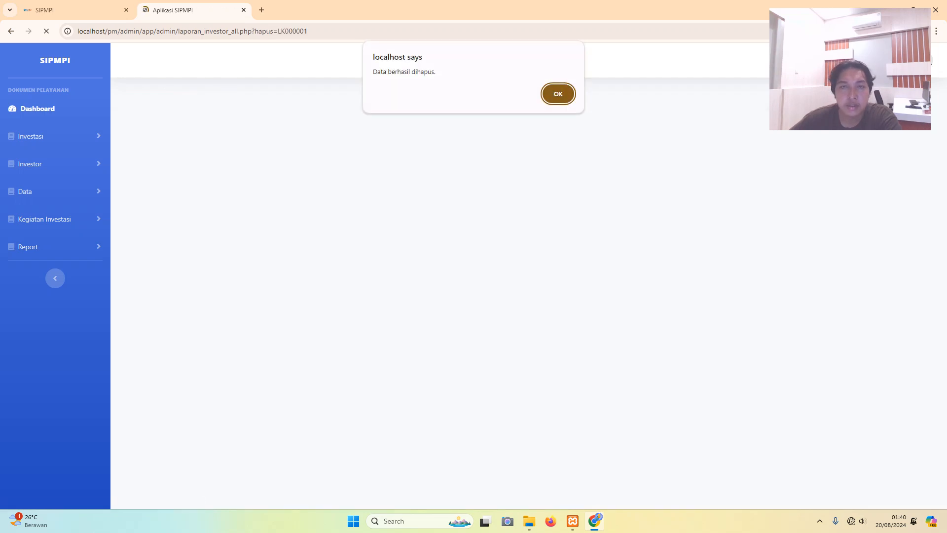
key("Return")
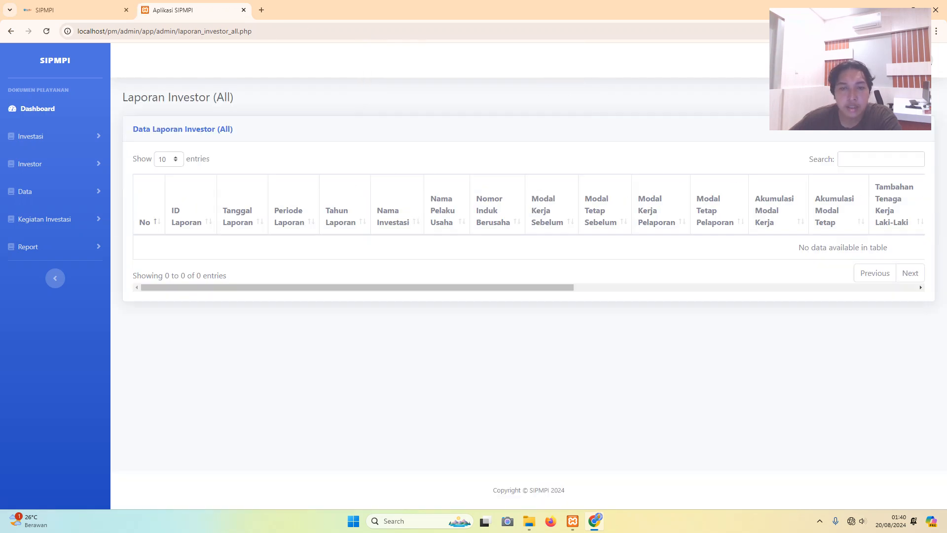
mouse_move(357, 287)
left_mouse_down()
mouse_move(701, 287)
mouse_move(358, 287)
left_mouse_up()
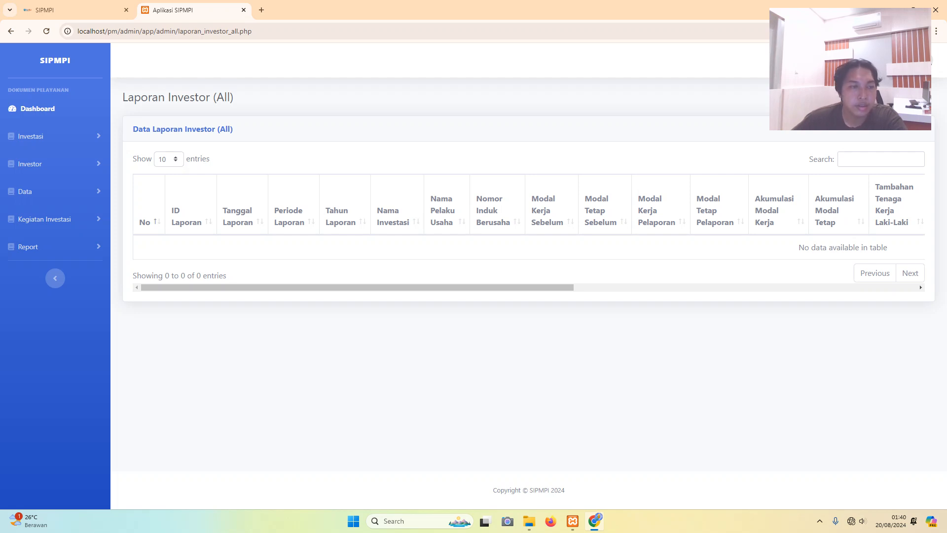
- Open Realisasi Investasi from the Data menu and scroll through its form and table
left_click(25, 191)
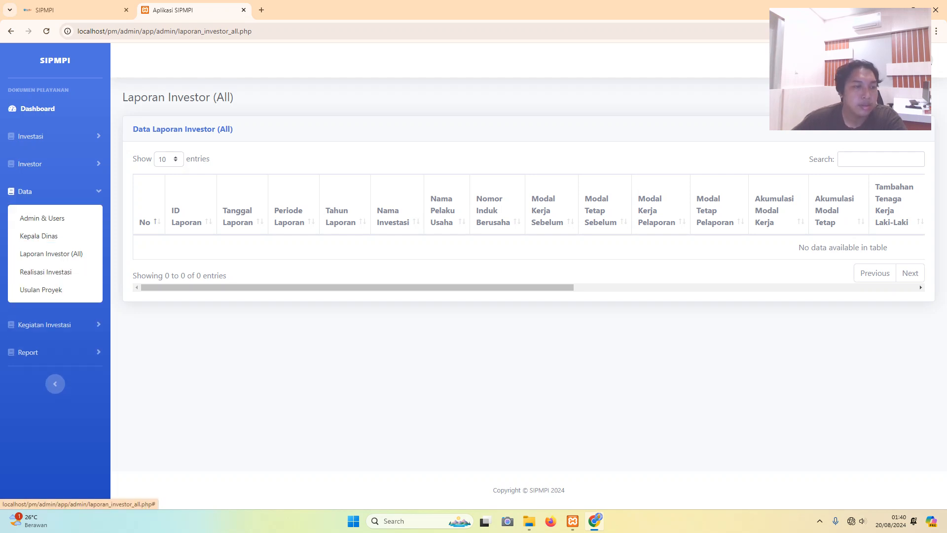
left_click(45, 272)
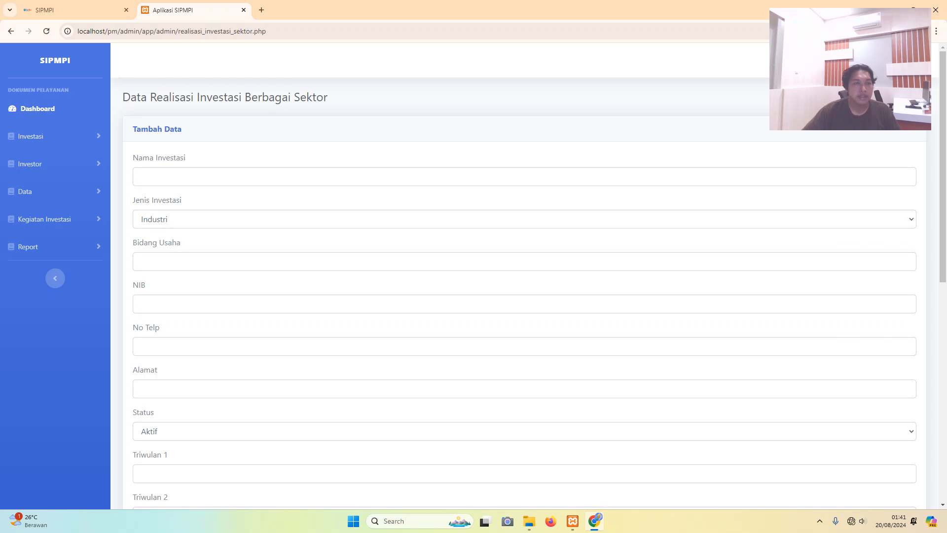
scroll(523, 276, "down", 12)
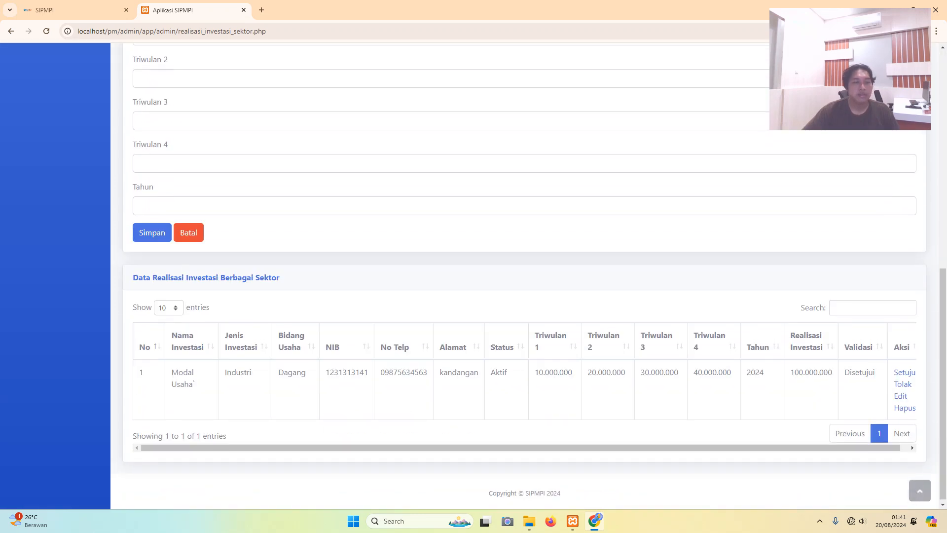
scroll(523, 276, "up", 11)
scroll(523, 276, "up", 1)
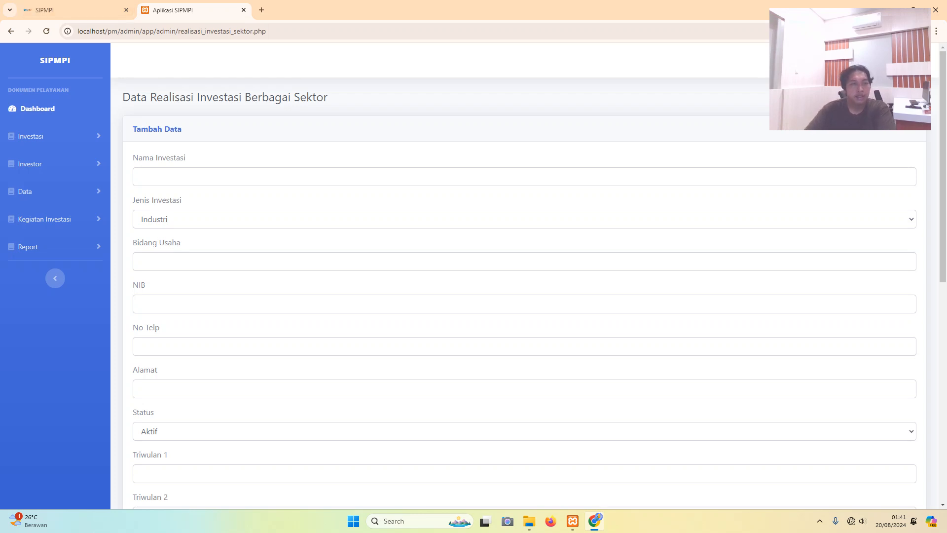
- Enter 'PT. Antang Gunung Meratus' as the investment name
left_click(138, 176)
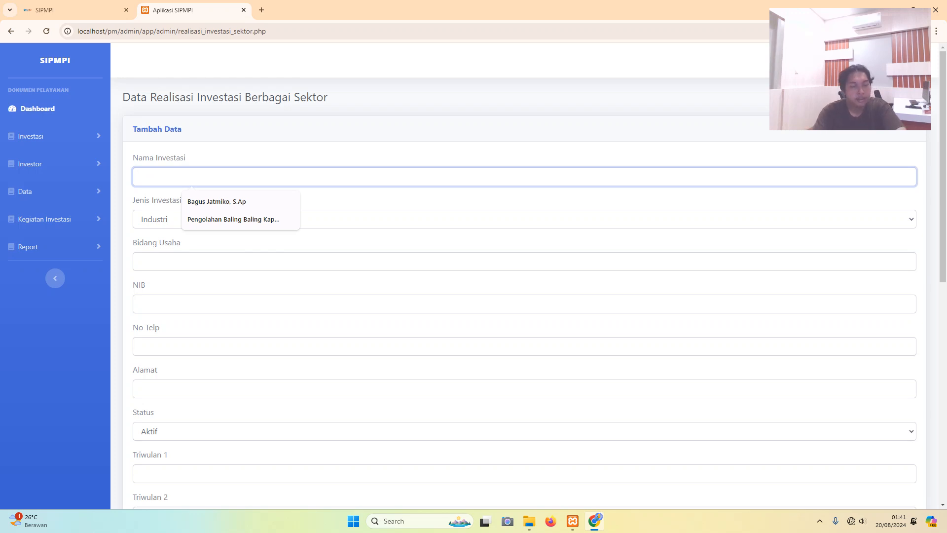
key("Caps_Lock")
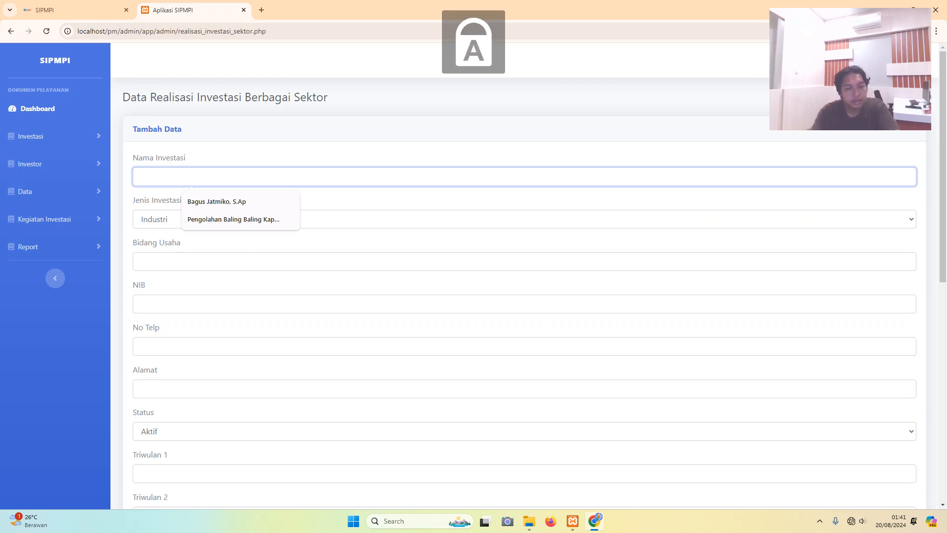
type("PT")
key("Caps_Lock")
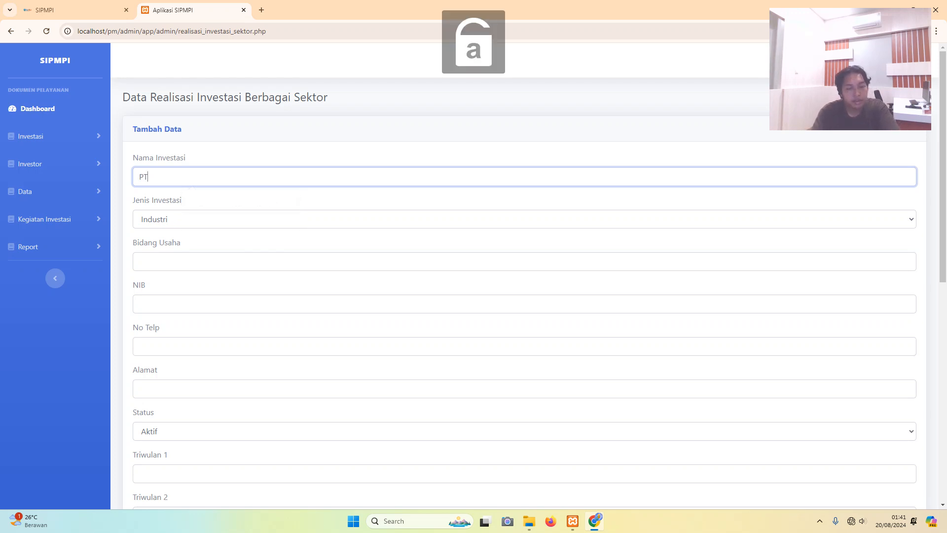
type(".")
key("Caps_Lock")
type("A")
key("Caps_Lock")
type("nta")
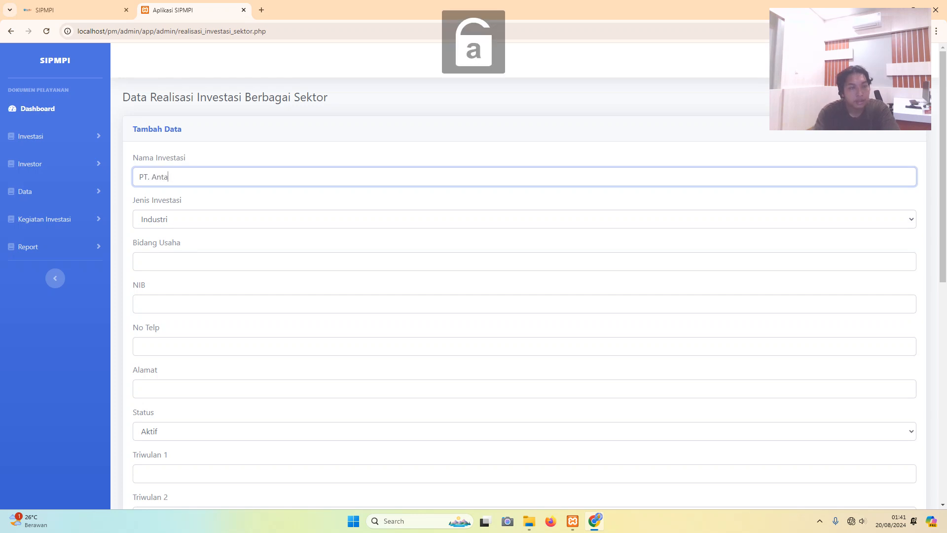
type("ng")
key("Caps_Lock")
type("G")
key("Caps_Lock")
type("unung")
key("Caps_Lock")
type("M")
key("Caps_Lock")
type("erat")
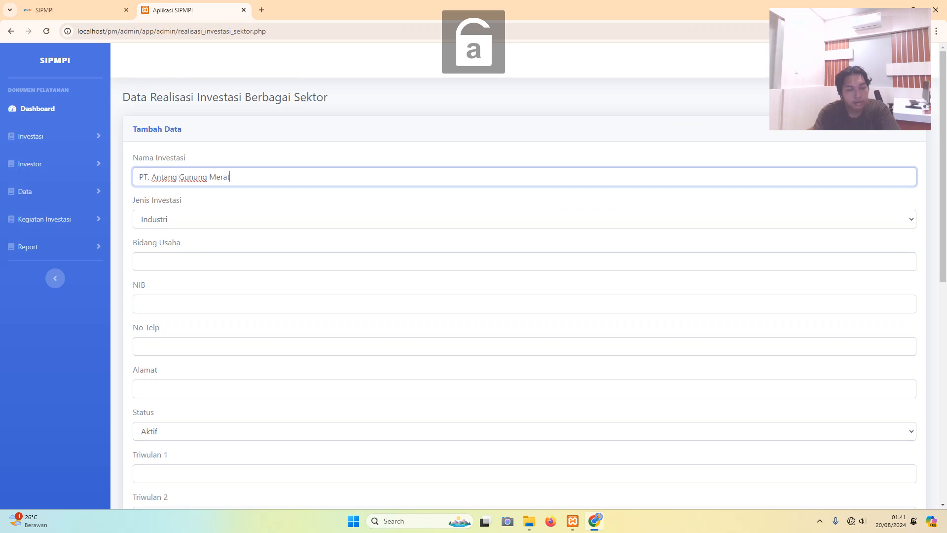
type("us")
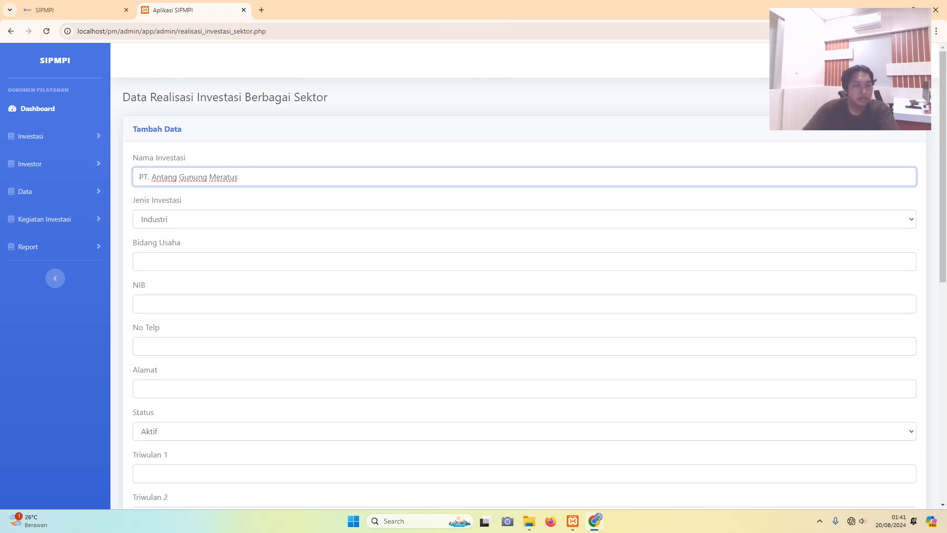
- Choose Pertambangan as Jenis Investasi and enter 'Pertambangan Baru Bara' as Bidang Usaha
left_click(524, 219)
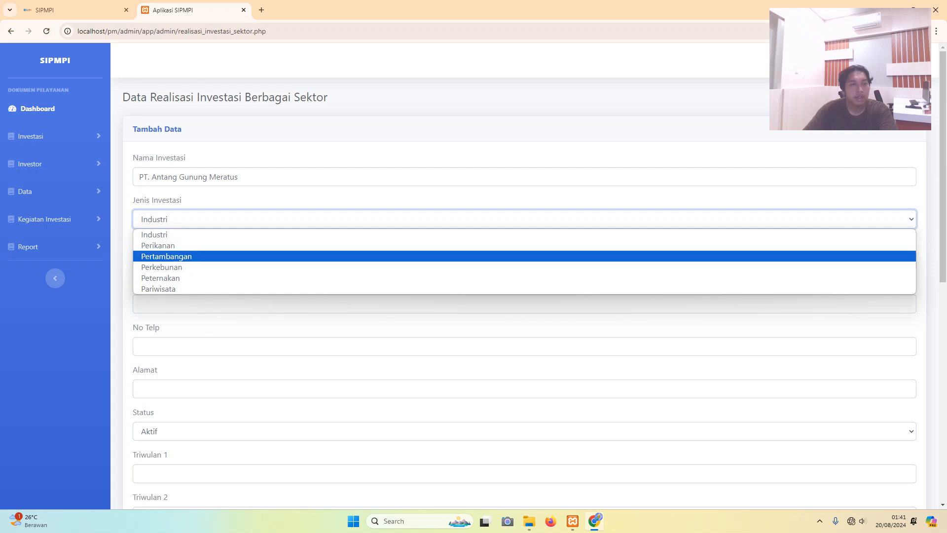
left_click(166, 256)
left_click(167, 261)
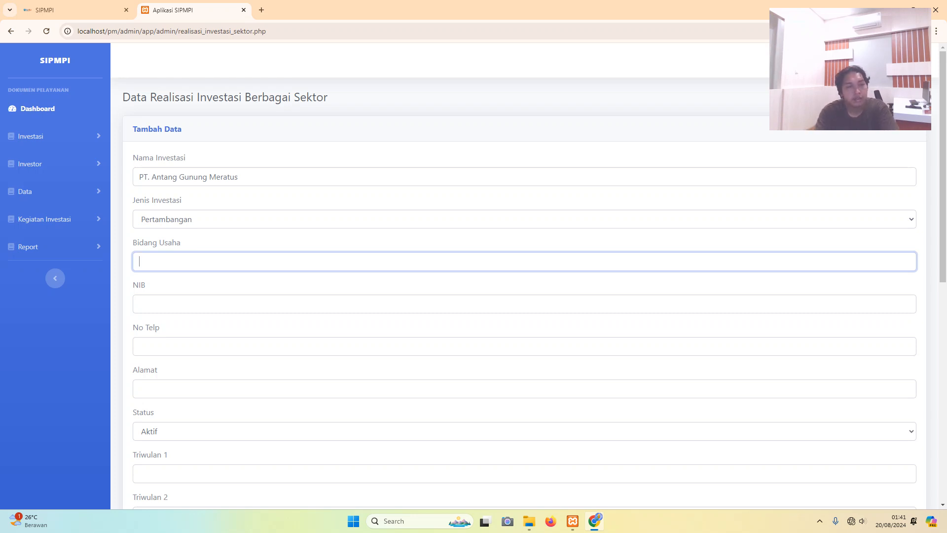
key("Caps_Lock")
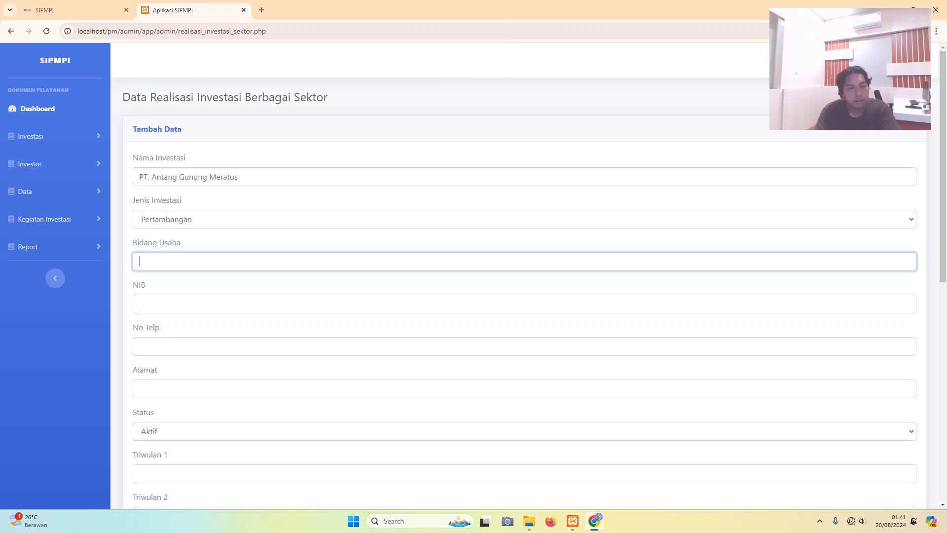
type("P")
key("Caps_Lock")
type("e")
key("BackSpace")
key("BackSpace")
key("Caps_Lock")
type("P")
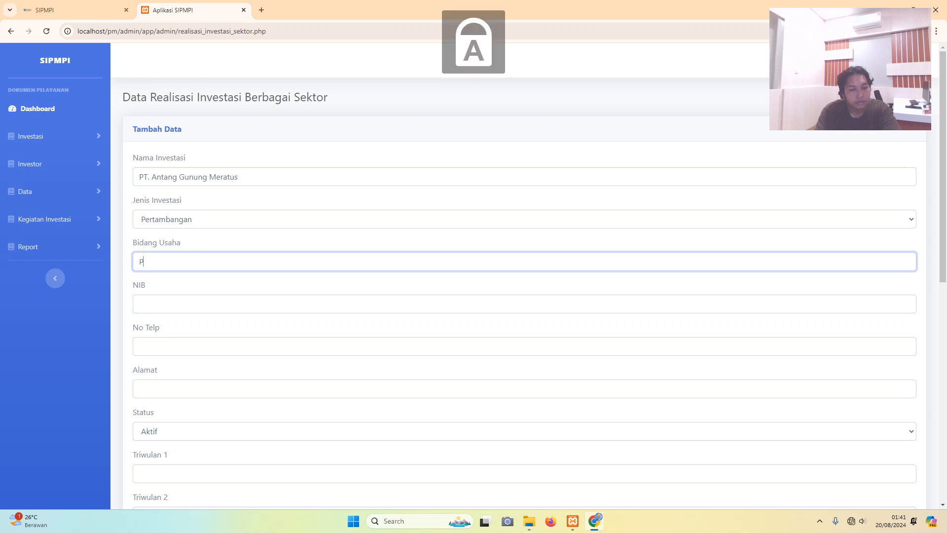
key("Caps_Lock")
type("ertamnbang")
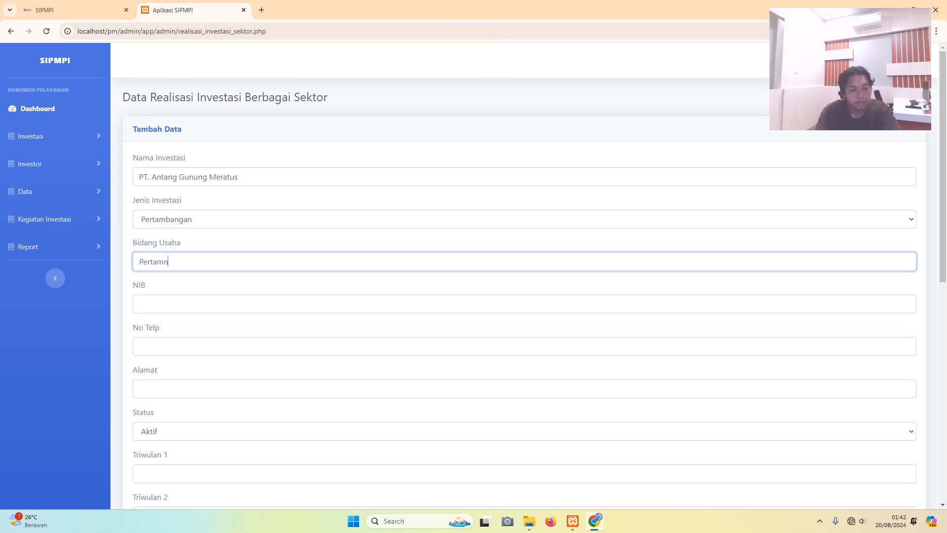
key("BackSpace")
key("BackSpace")
key("BackSpace")
key("BackSpace")
key("BackSpace")
type("bangan")
key("Caps_Lock")
type("B")
key("Caps_Lock")
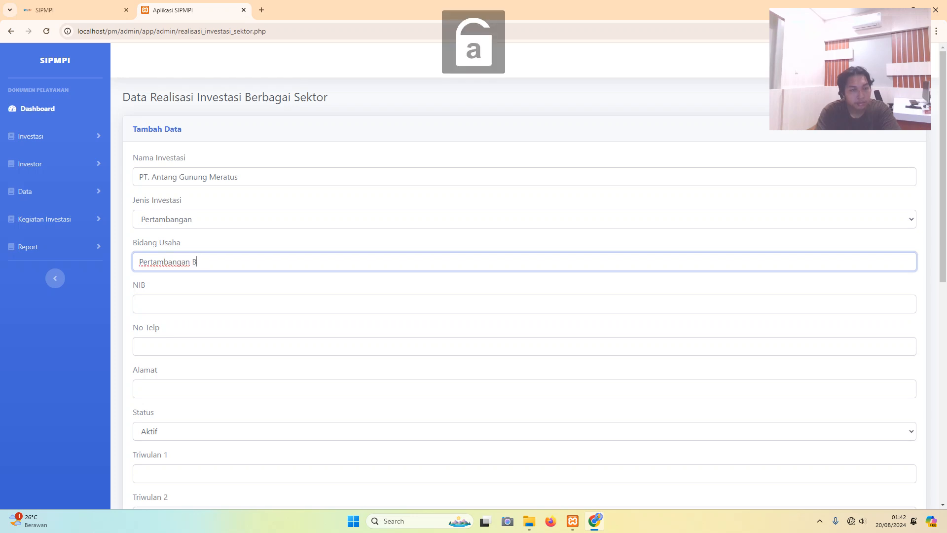
type("aru")
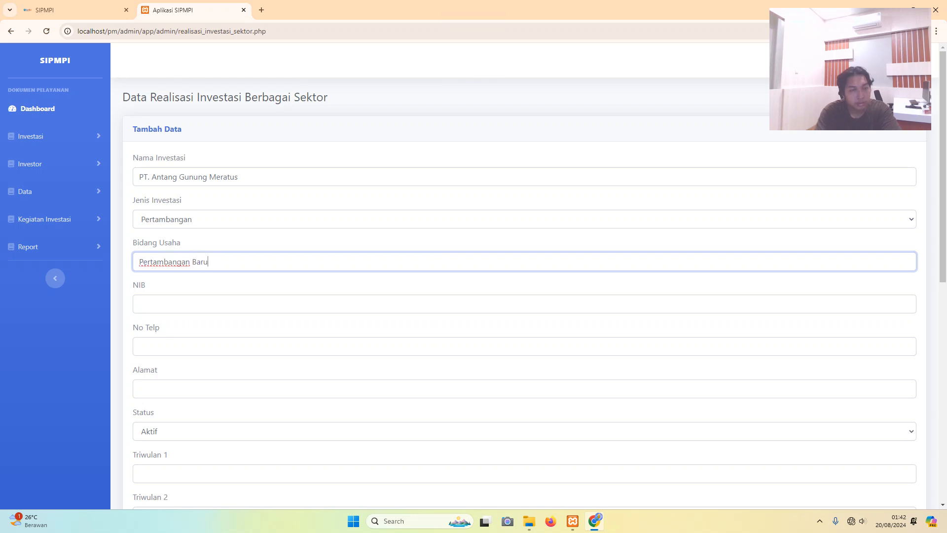
key("Caps_Lock")
type("B")
key("Caps_Lock")
type("ara")
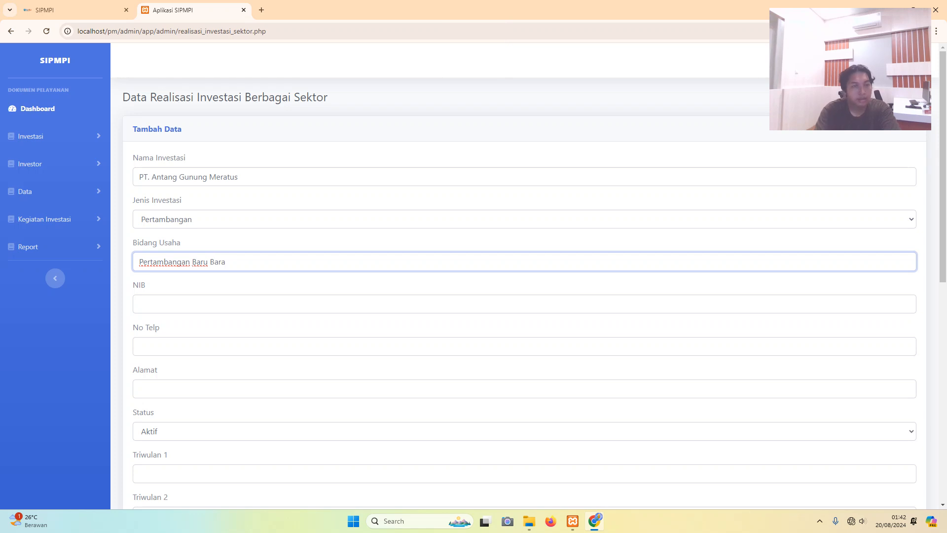
- Fill in the company's NIB and phone number
left_click(139, 304)
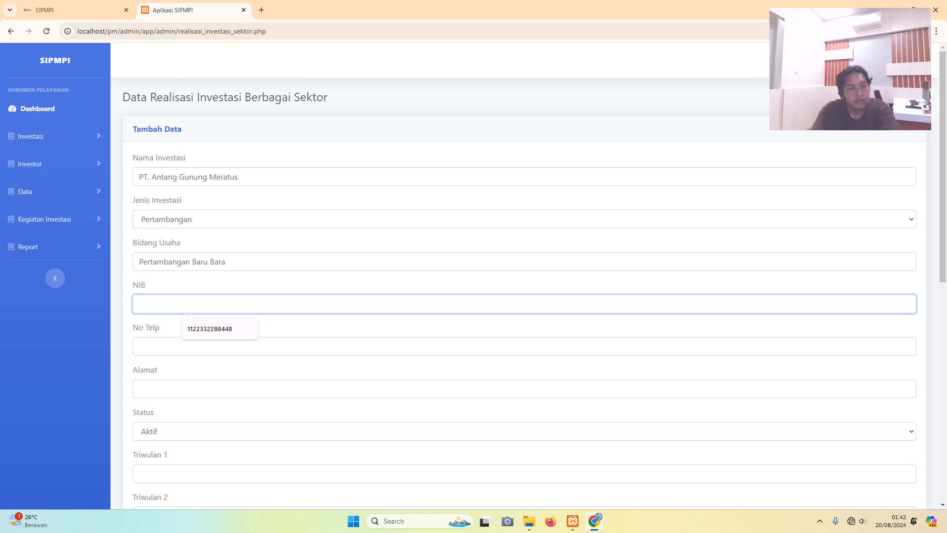
type("12")
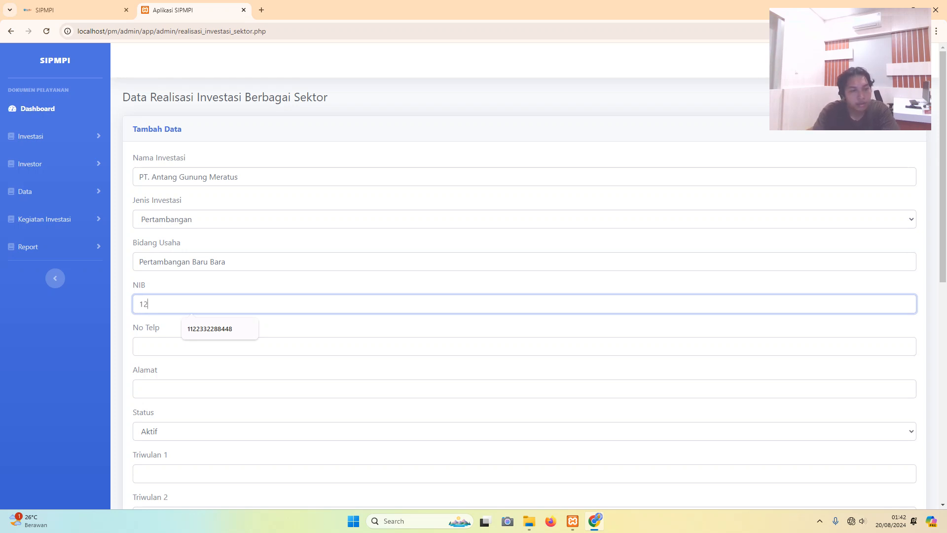
type("78")
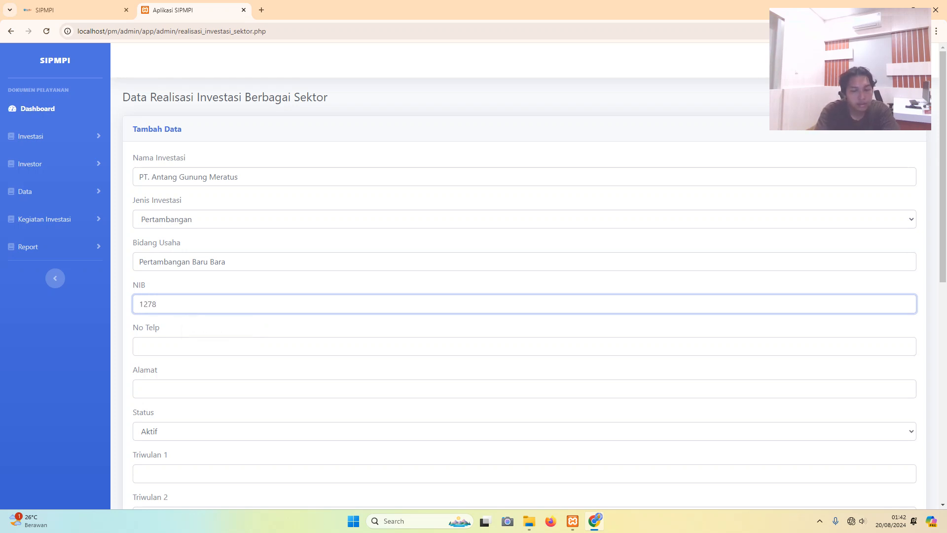
type("26563215366")
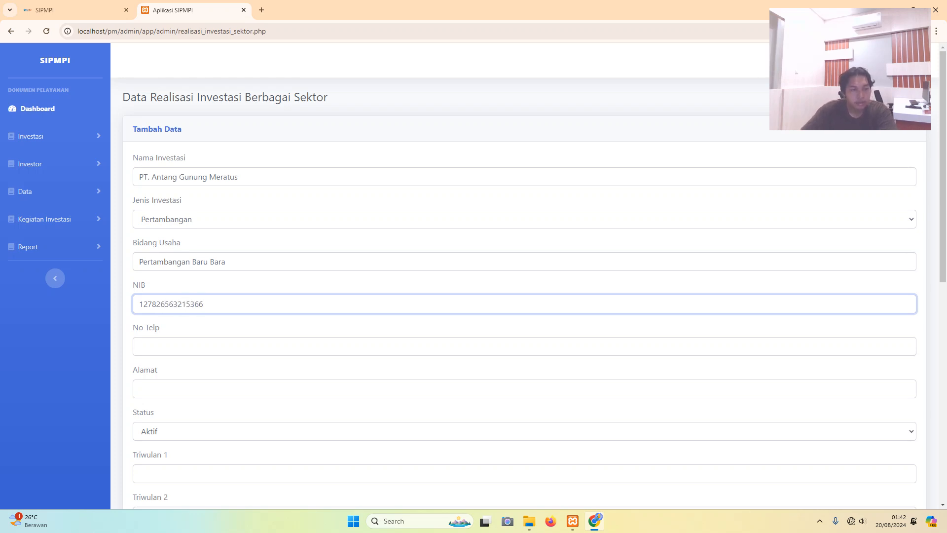
left_click(139, 346)
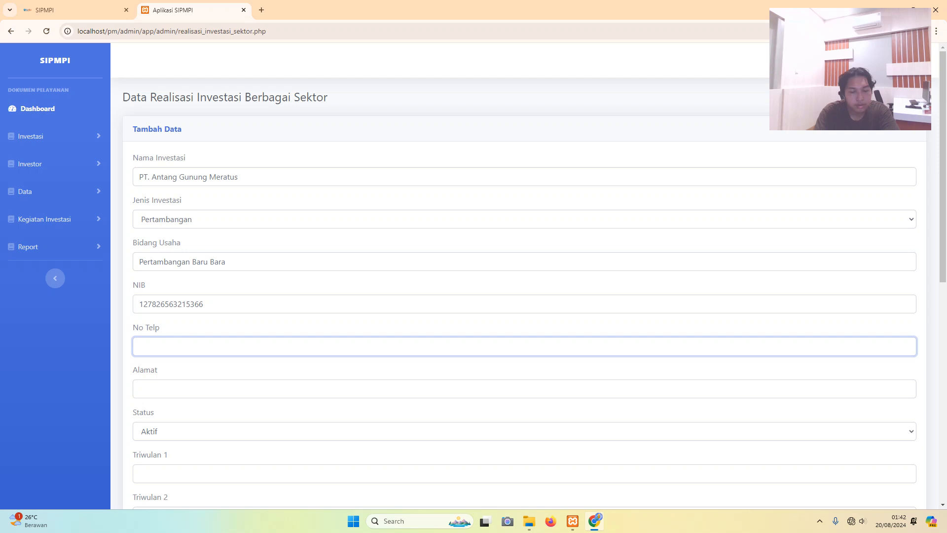
type("nmo")
key("BackSpace")
key("BackSpace")
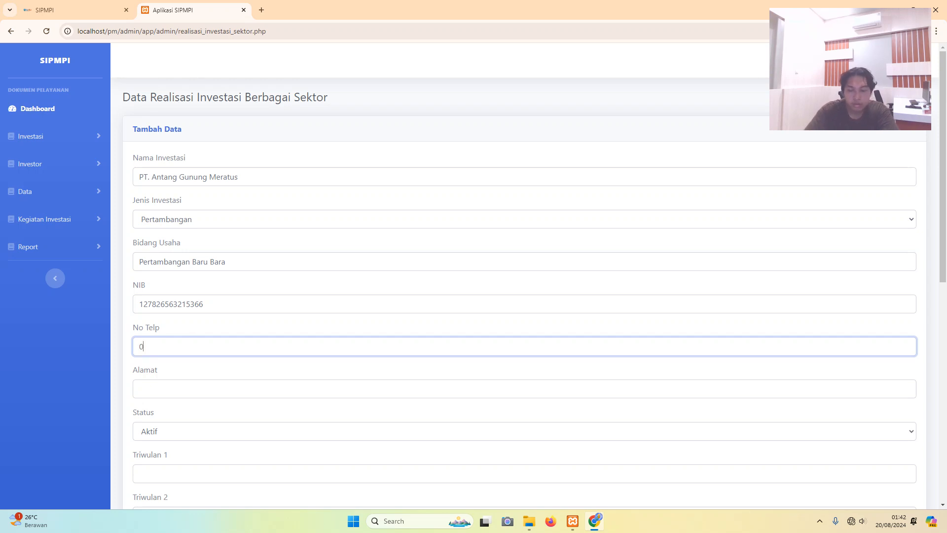
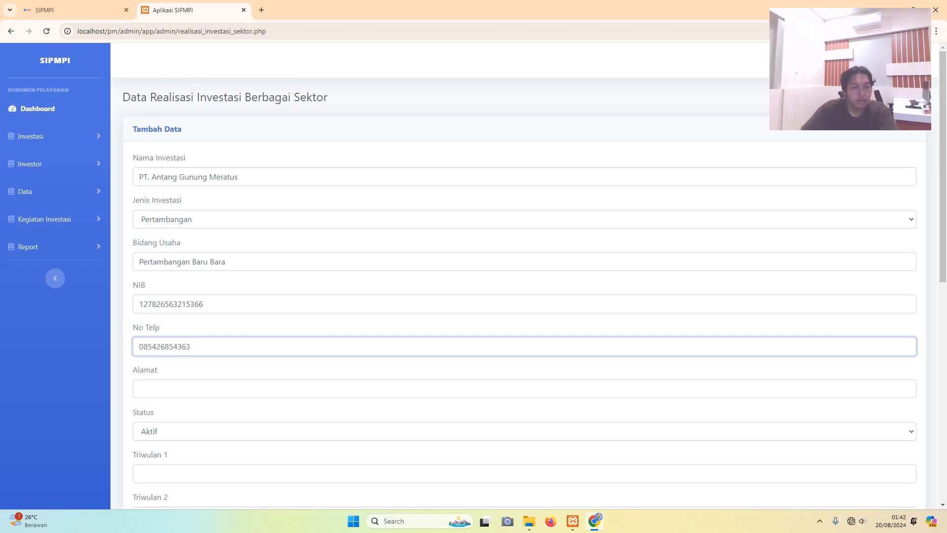
- Enter the company's street address in the Alamat field
left_click(140, 389)
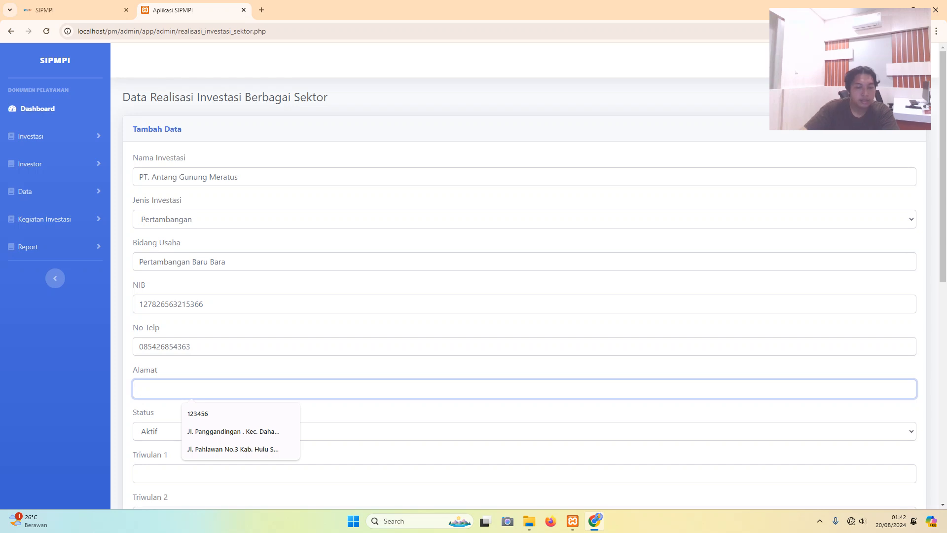
key("Caps_Lock")
type("J")
key("Caps_Lock")
type("l")
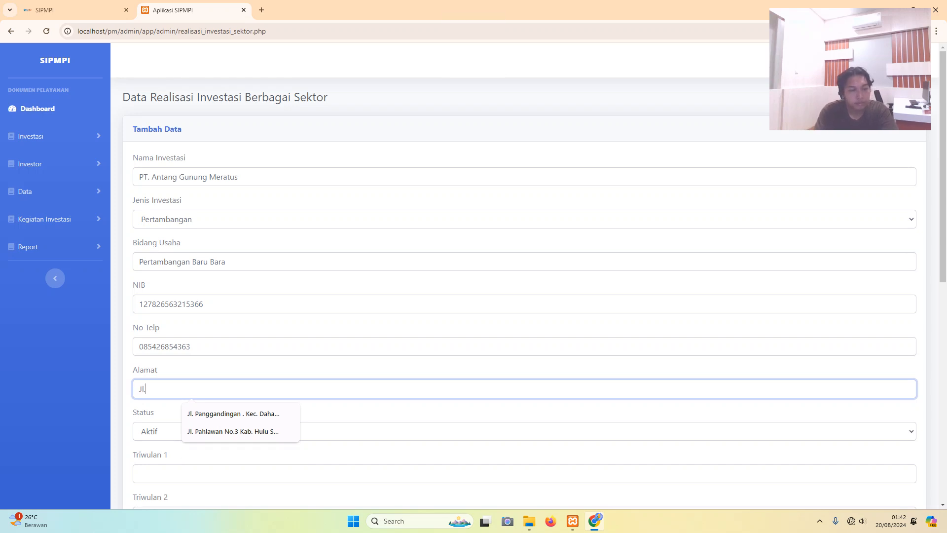
type(".")
key("Caps_Lock")
type("I")
key("Caps_Lock")
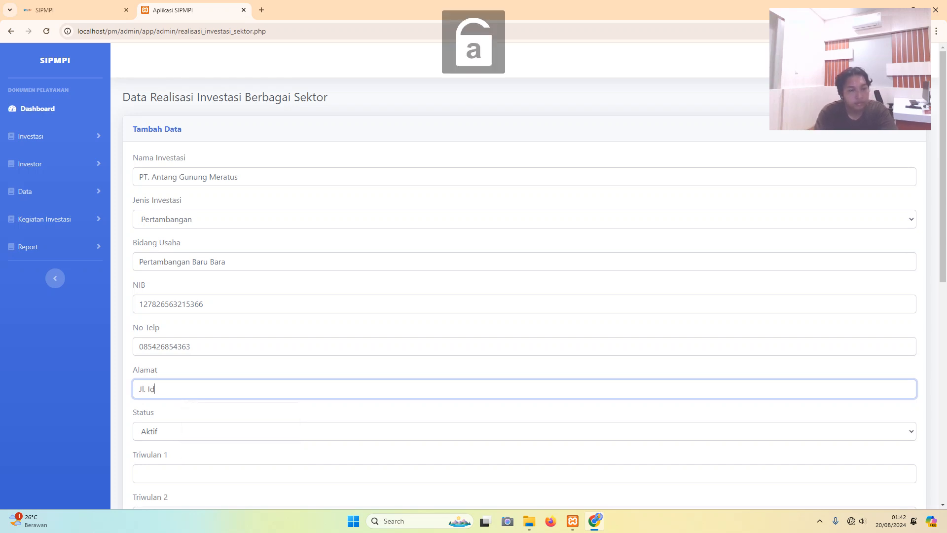
type("da")
key("Caps_Lock")
type("MA")
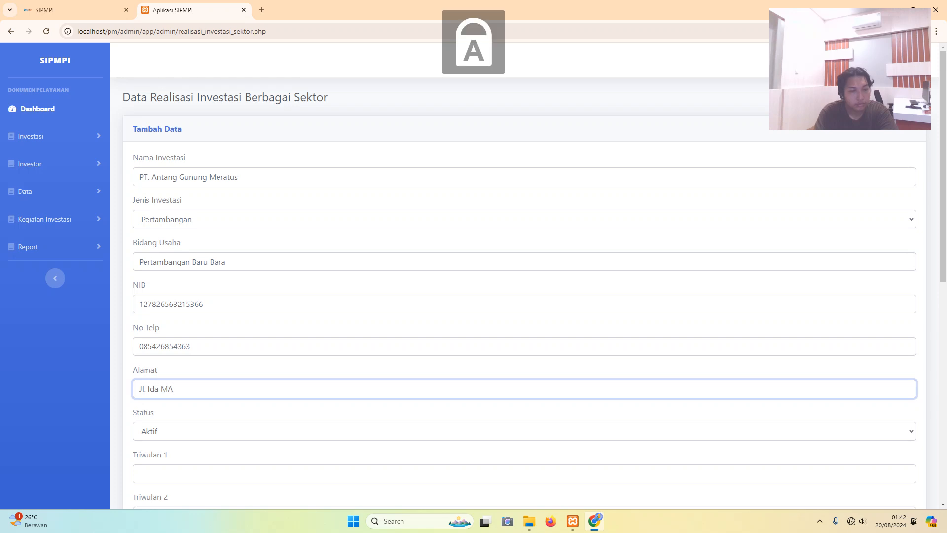
key("BackSpace")
key("BackSpace")
key("Caps_Lock")
type("a")
key("BackSpace")
type("Manggala")
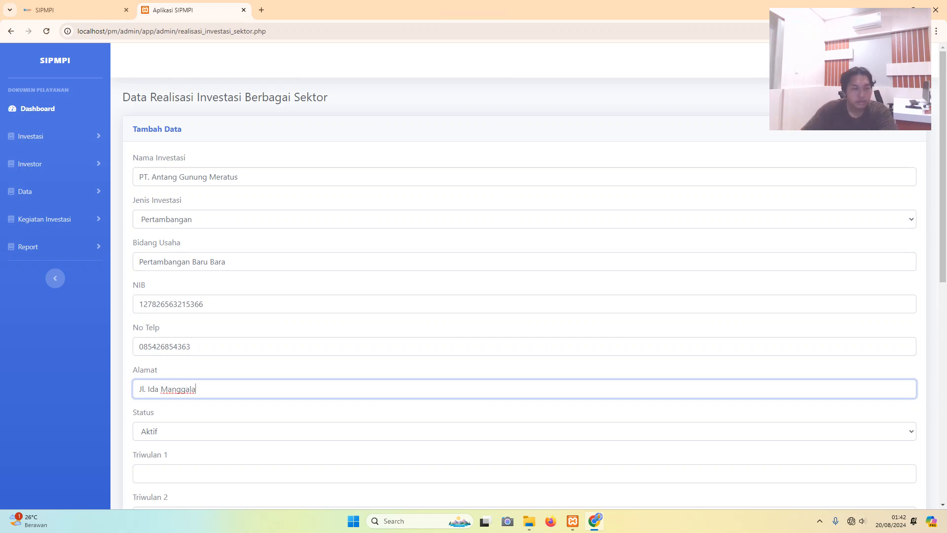
- Set the entry's status to Aktif
left_click(524, 431)
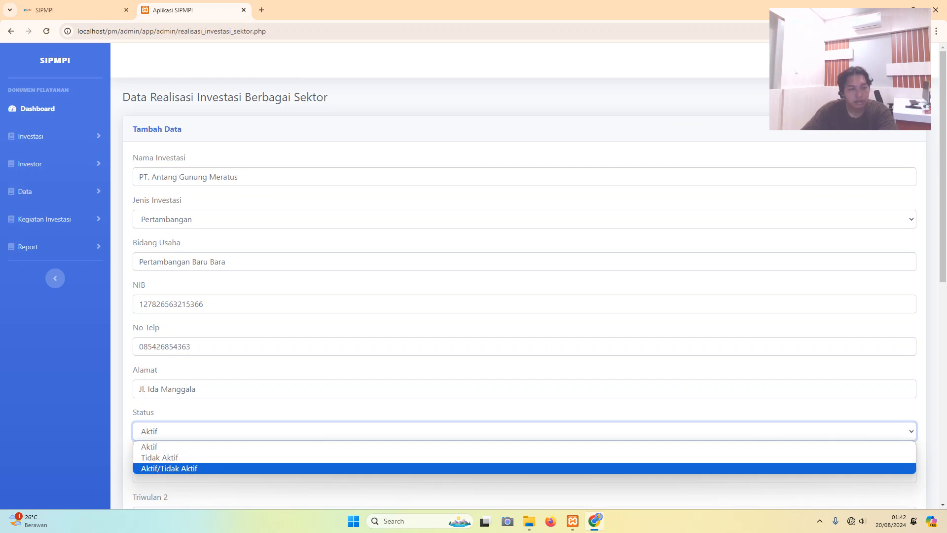
left_click(524, 457)
left_click(524, 431)
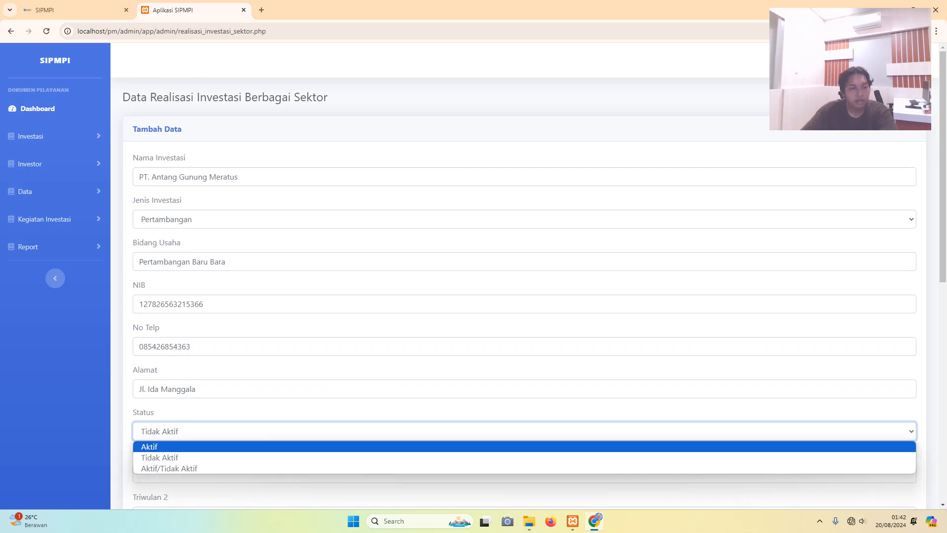
left_click(524, 446)
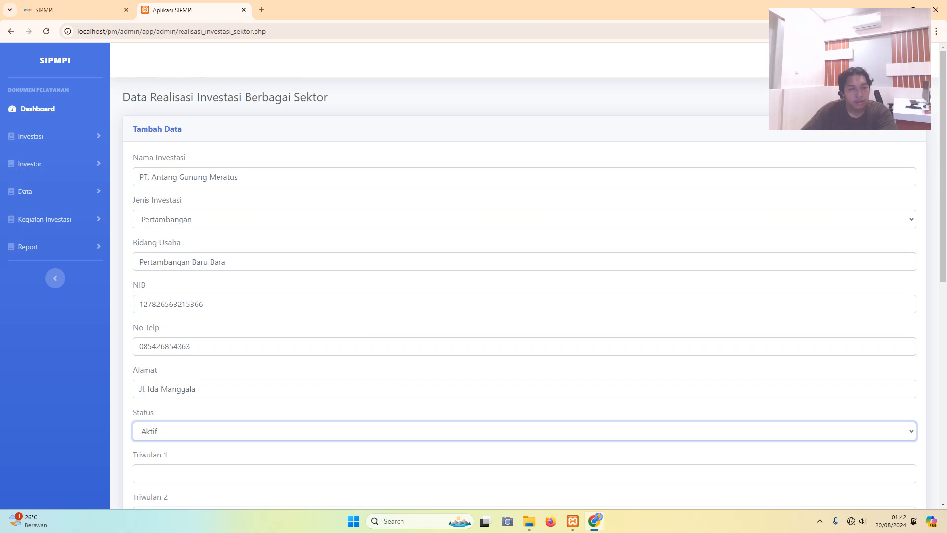
- Enter Triwulan 1 as 100000000 and Triwulan 3 as 10000000
scroll(524, 276, "down", 3)
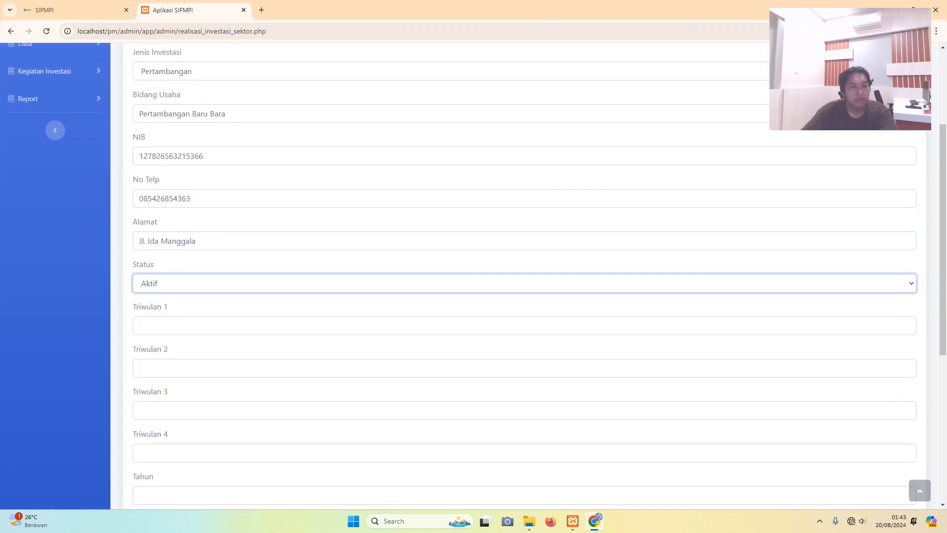
left_click(524, 326)
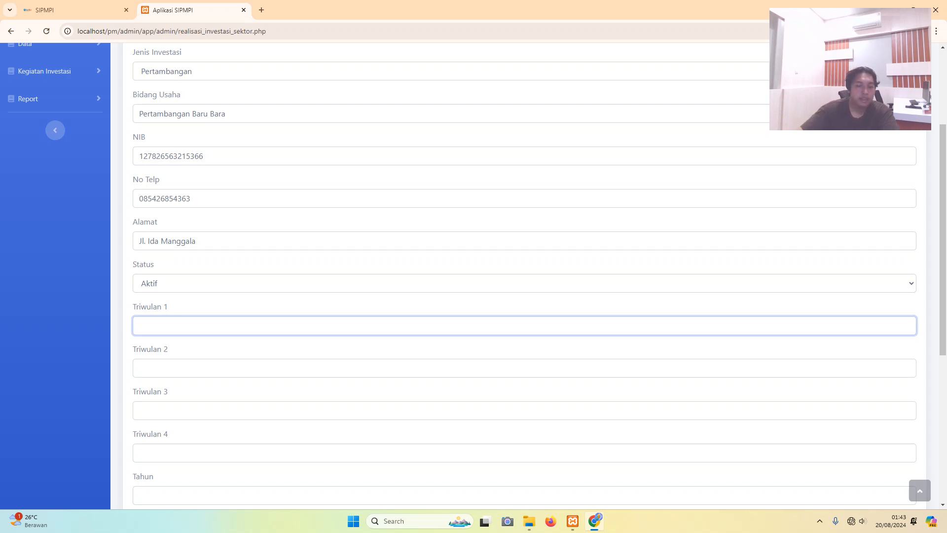
type("1000")
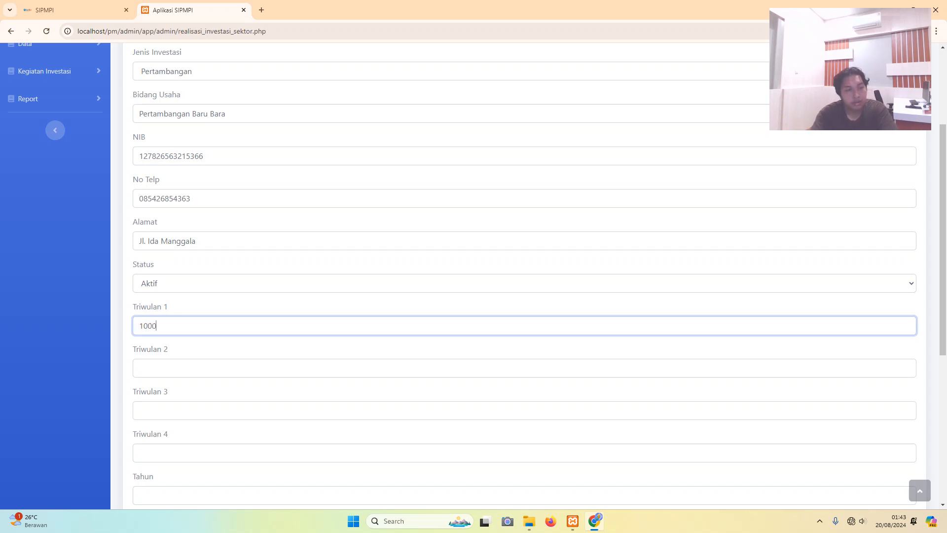
key("BackSpace")
key("BackSpace")
type("00000000")
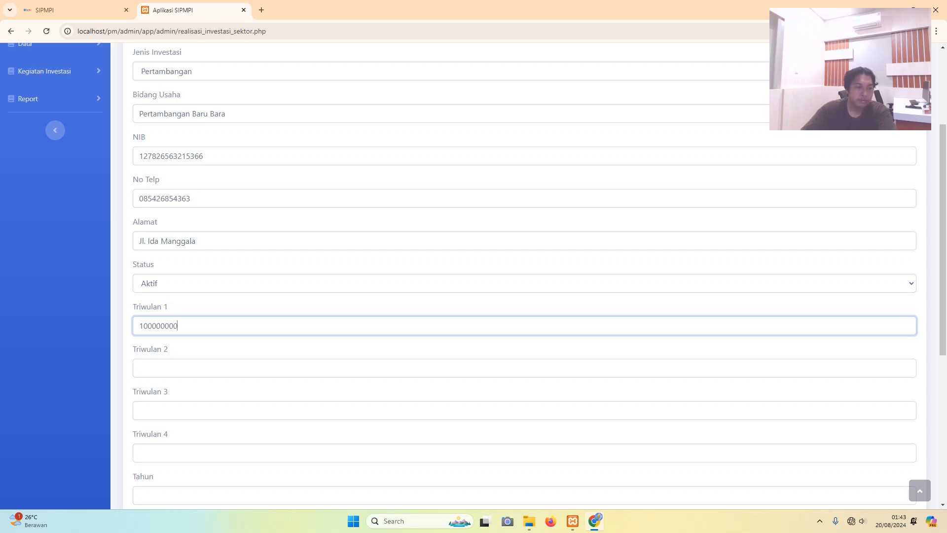
left_click(139, 410)
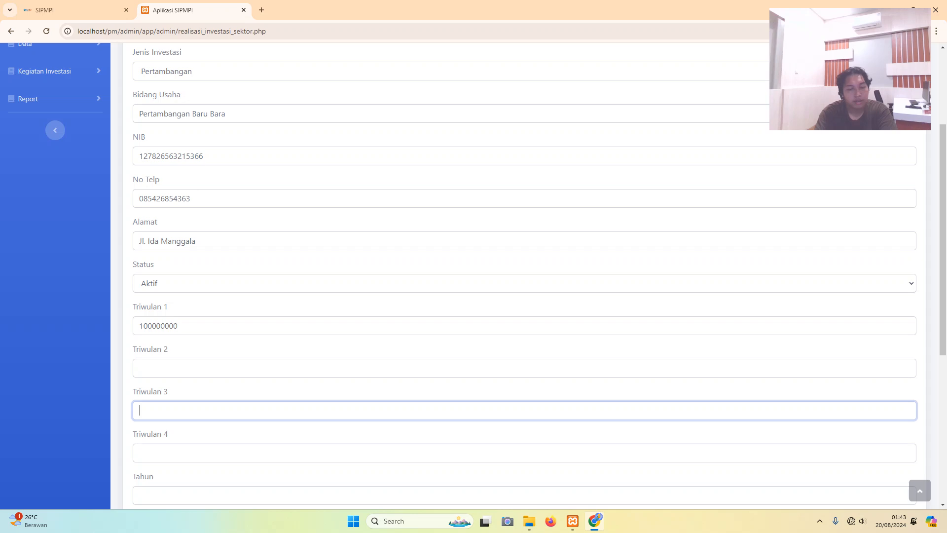
type("1000")
key("BackSpace")
key("BackSpace")
key("BackSpace")
type("000")
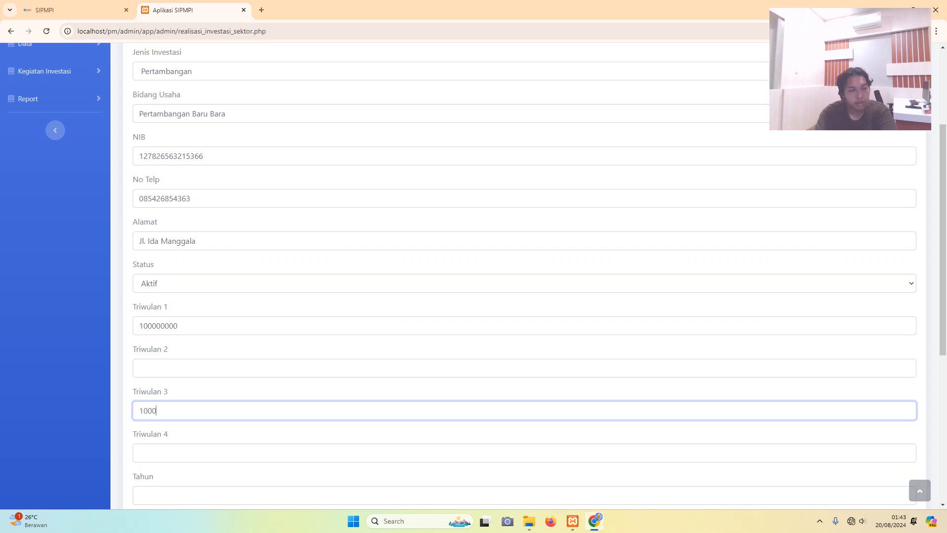
type("0000")
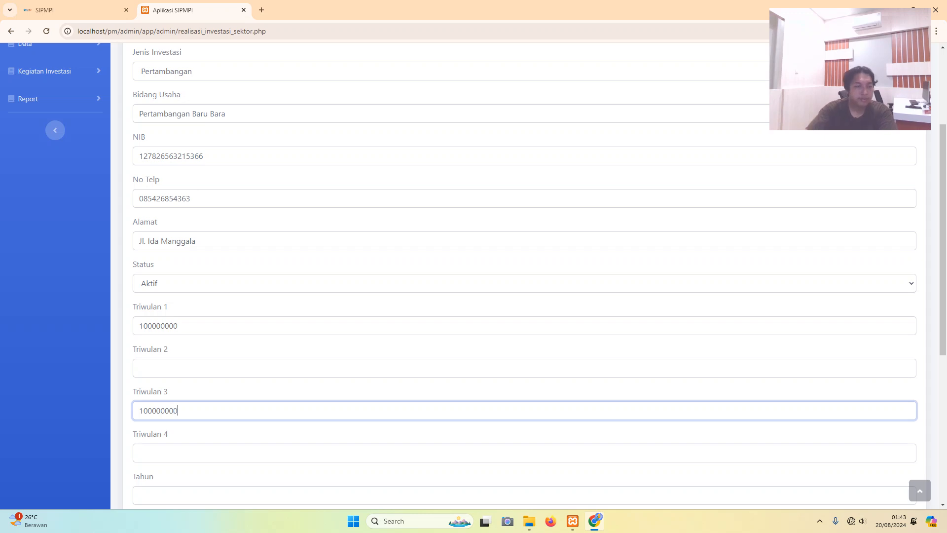
- Enter Triwulan 4 as 2500000 and the year as 2024
scroll(474, 276, "down", 4)
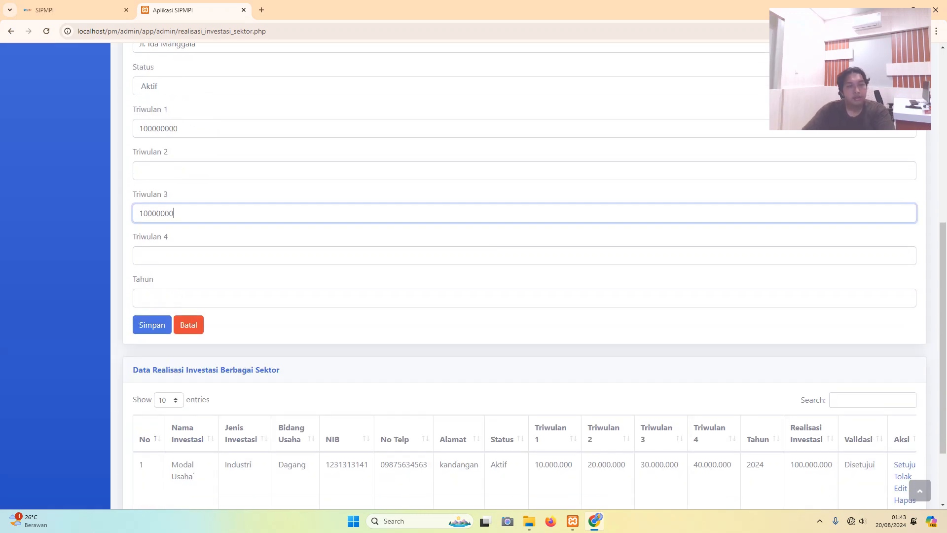
key("Tab")
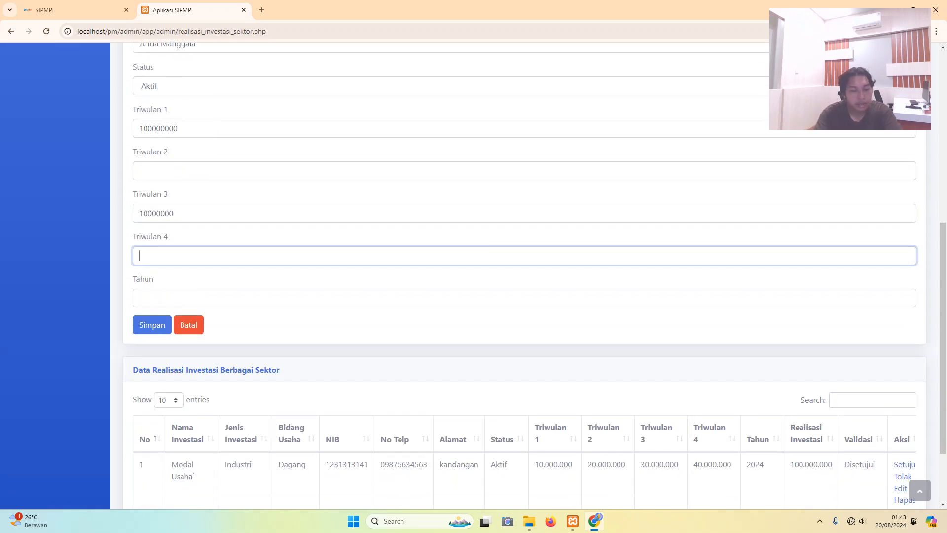
type("2500000")
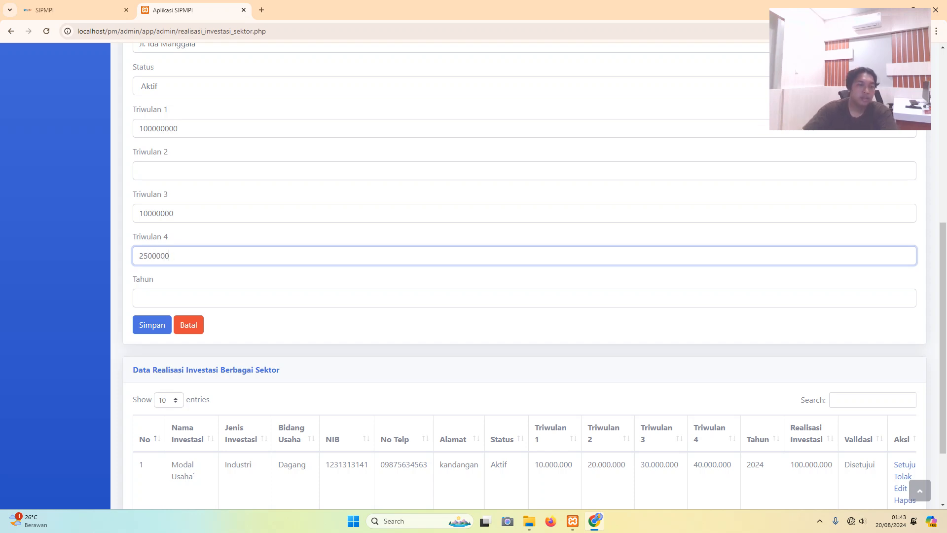
key("Tab")
scroll(525, 276, "up", 7)
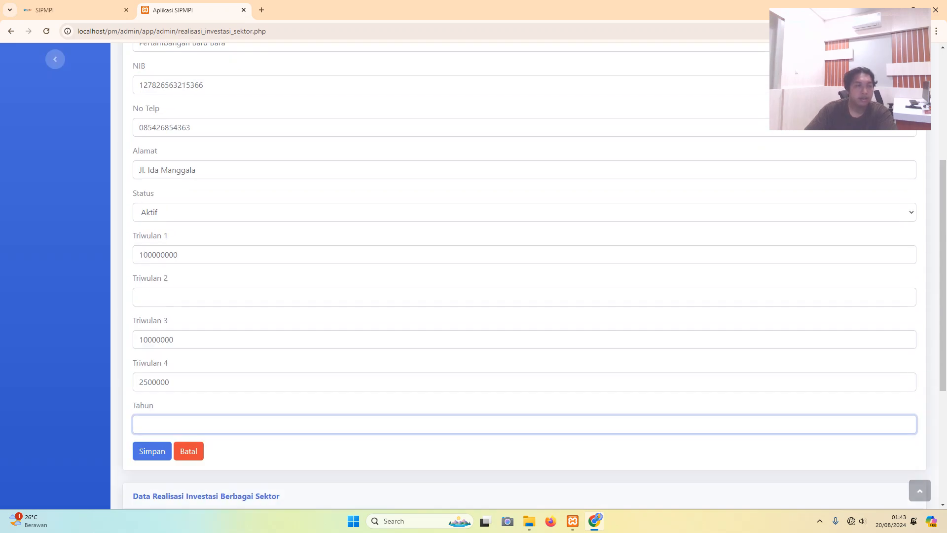
scroll(524, 276, "down", 7)
scroll(524, 276, "down", 2)
scroll(525, 276, "up", 2)
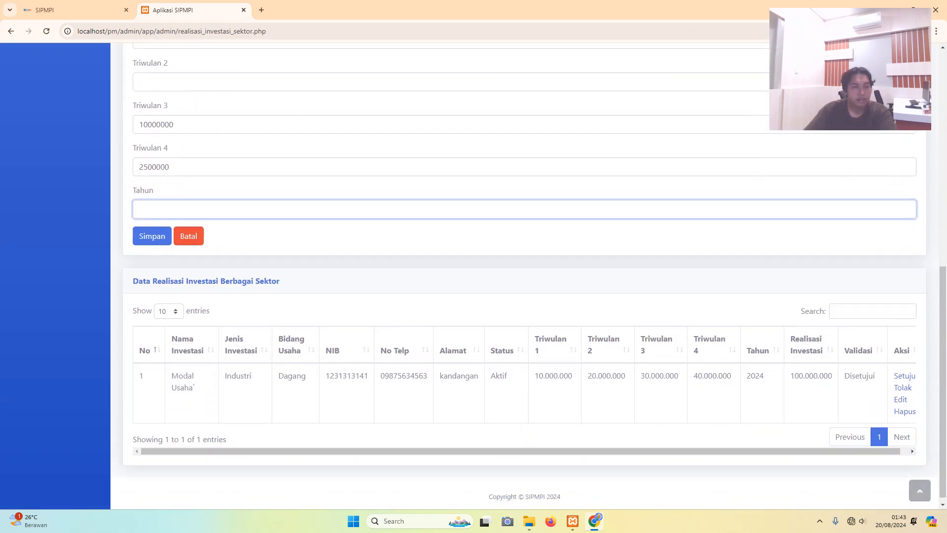
scroll(524, 277, "down", 1)
type("2024")
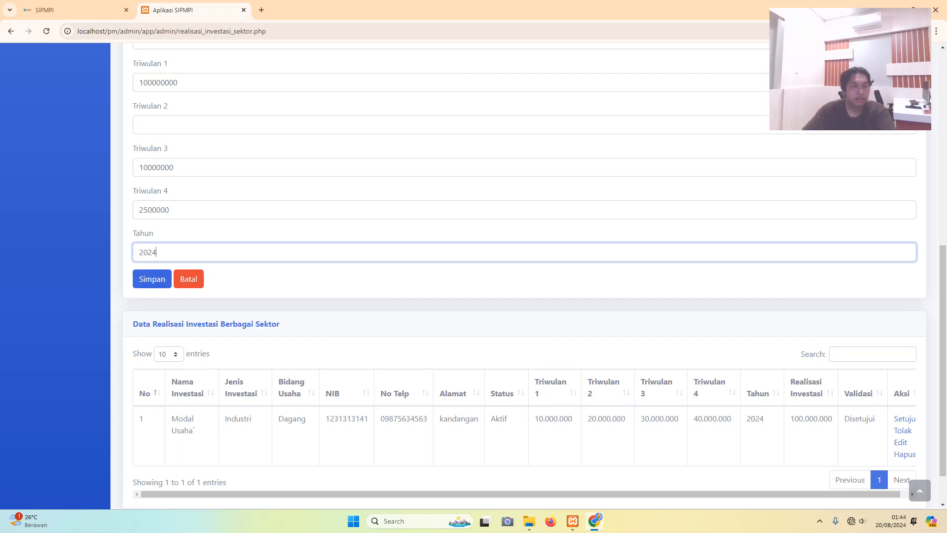
- Save the PT. Antang Gunung Meratus entry and view its Draft validation in the table
left_click(152, 279)
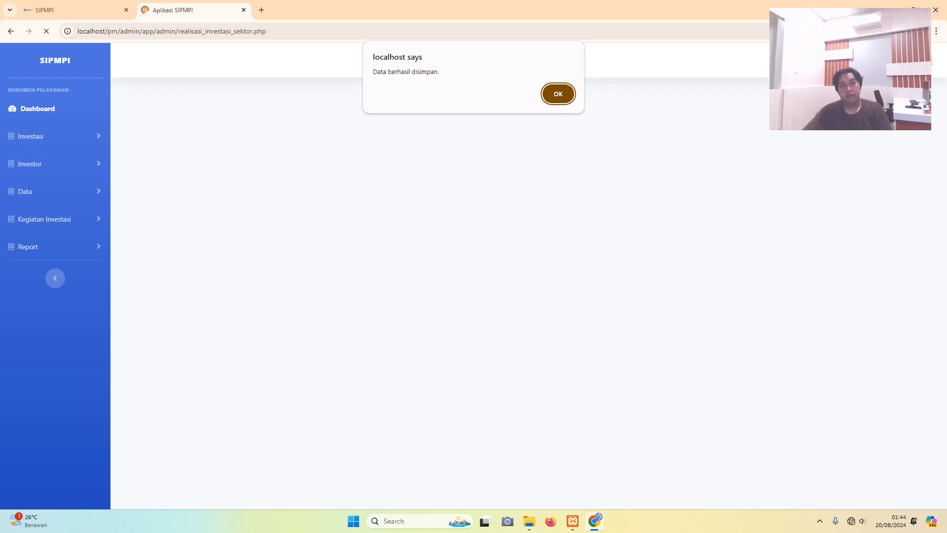
key("Return")
scroll(518, 276, "down", 10)
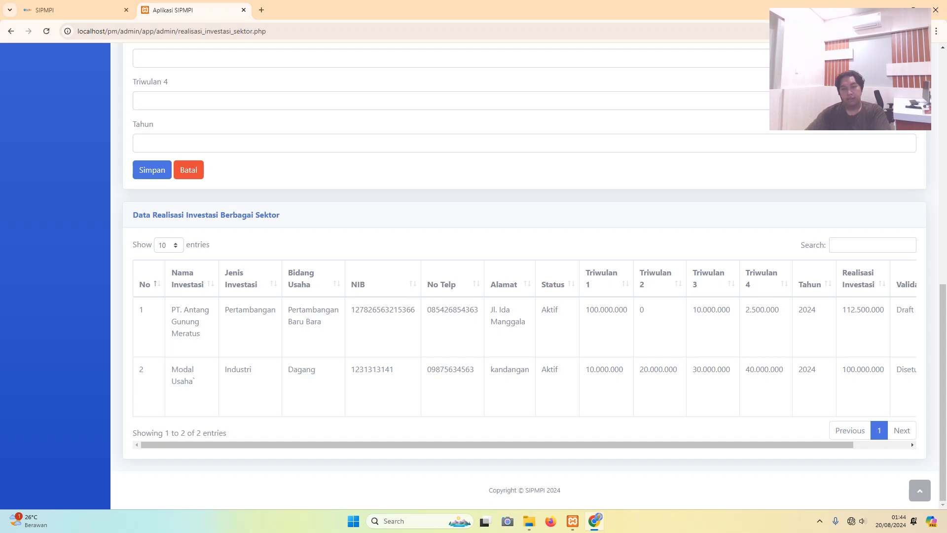
left_click_drag(496, 444, 552, 445)
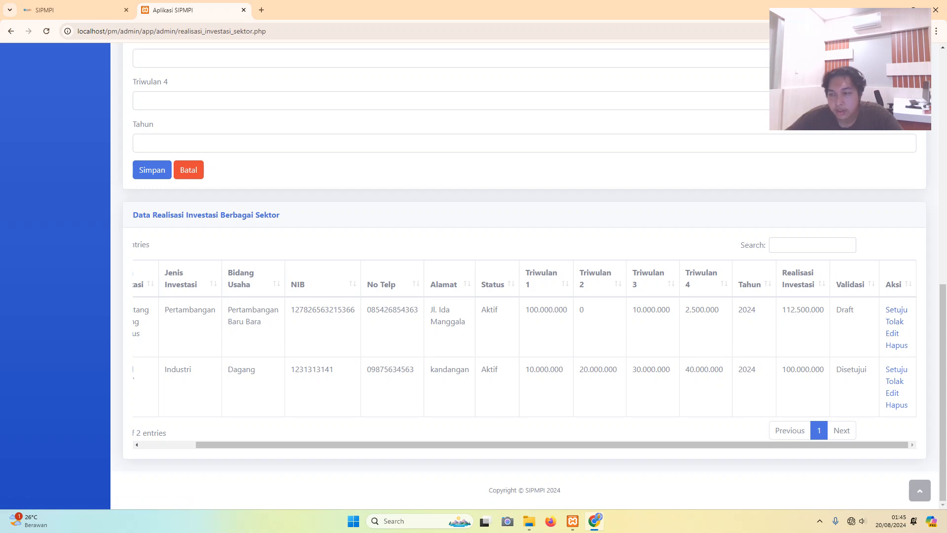
- Approve the PT. Antang Gunung Meratus entry so its validation reads Disetujui
left_click(896, 310)
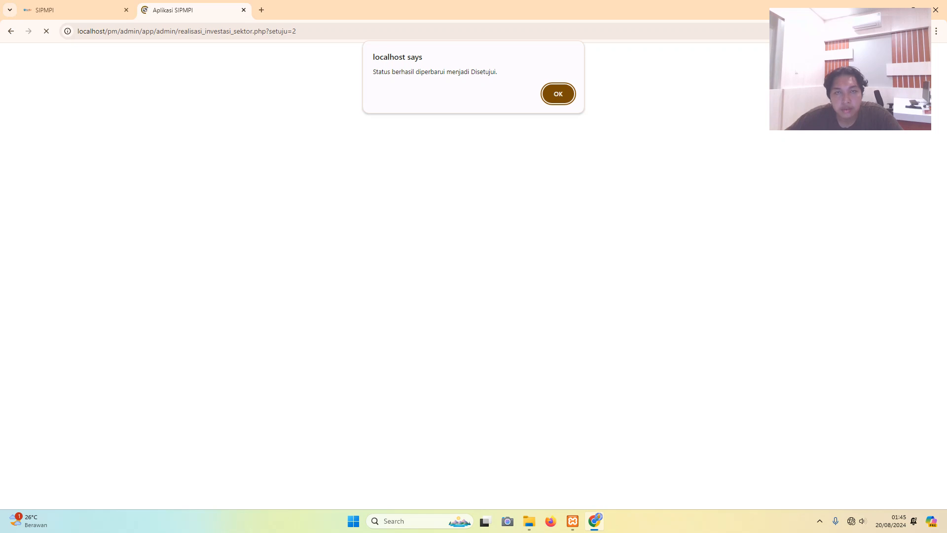
key("Return")
scroll(523, 276, "down", 10)
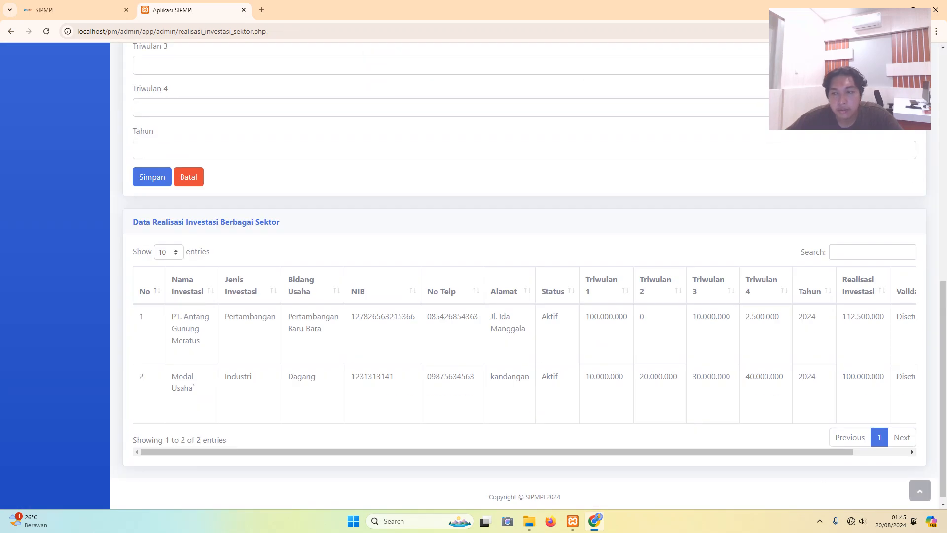
left_click_drag(497, 445, 552, 444)
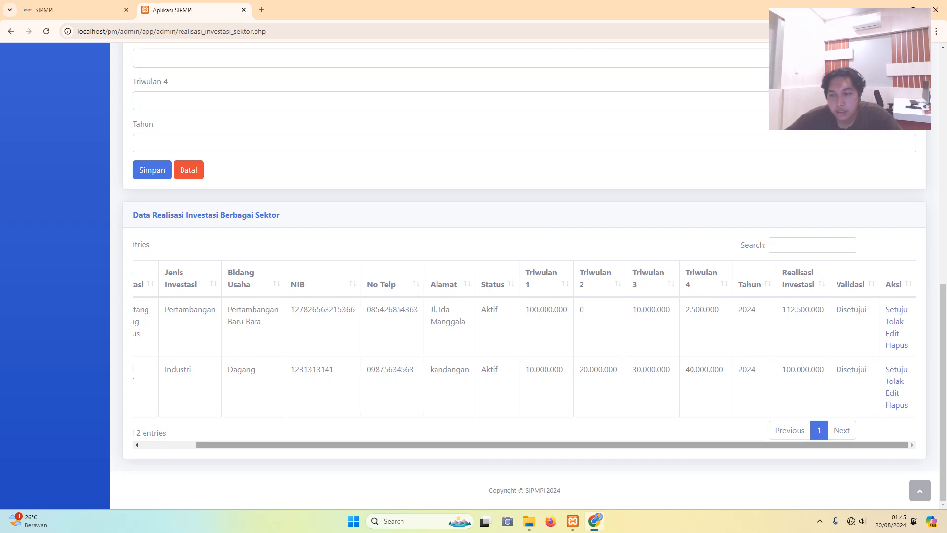
left_click_drag(805, 430, 776, 444)
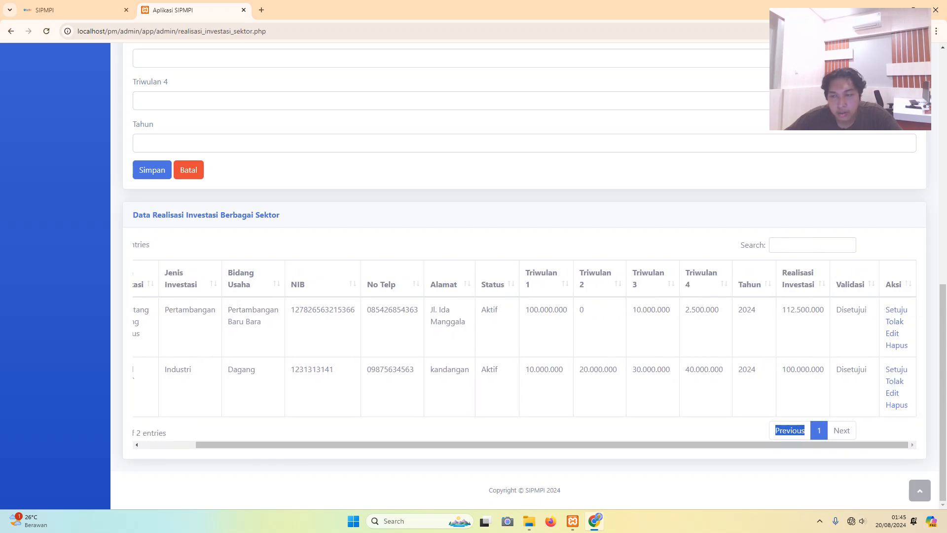
- Edit the PT. Antang Gunung Meratus entry, appending the district (Kecamatan) name to its address
left_click(893, 333)
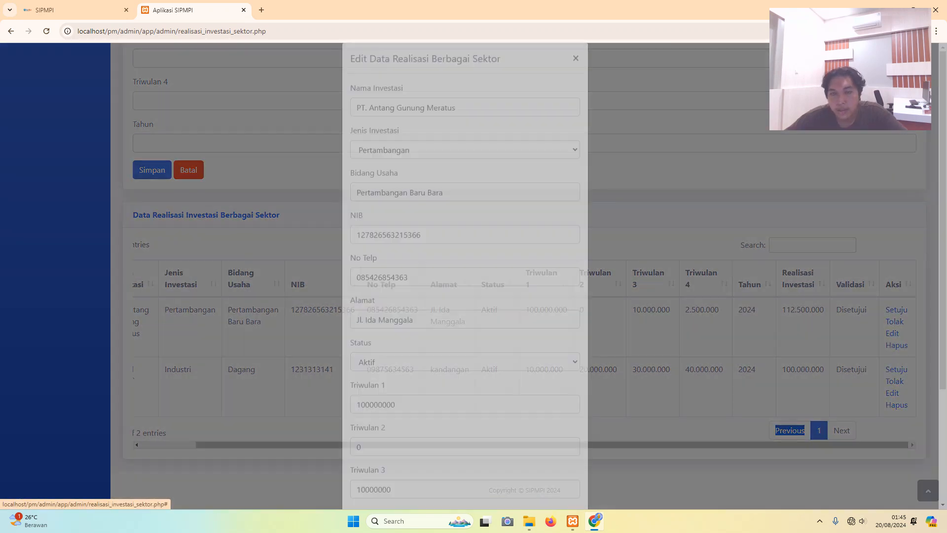
scroll(892, 333, "down", 3)
left_click(415, 181)
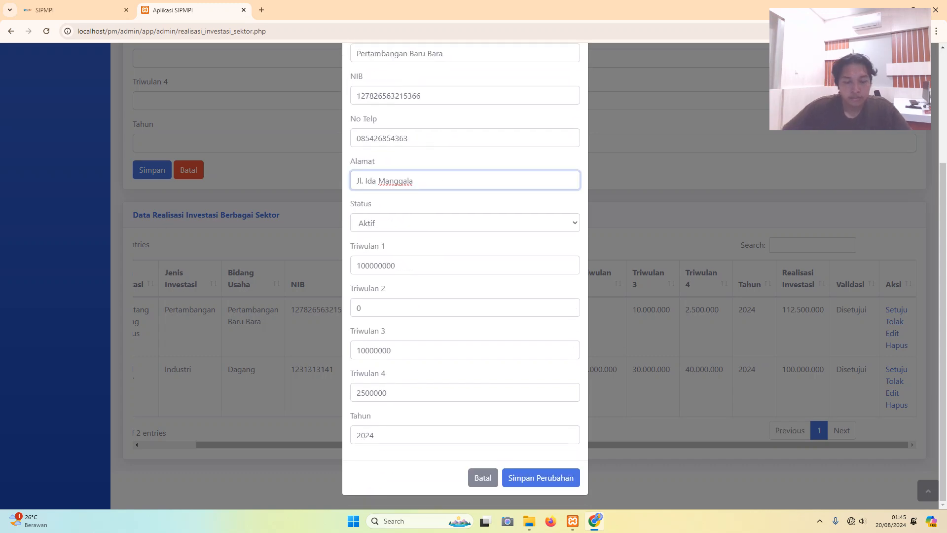
type(".")
key("Caps_Lock")
type("Le")
key("Caps_Lock")
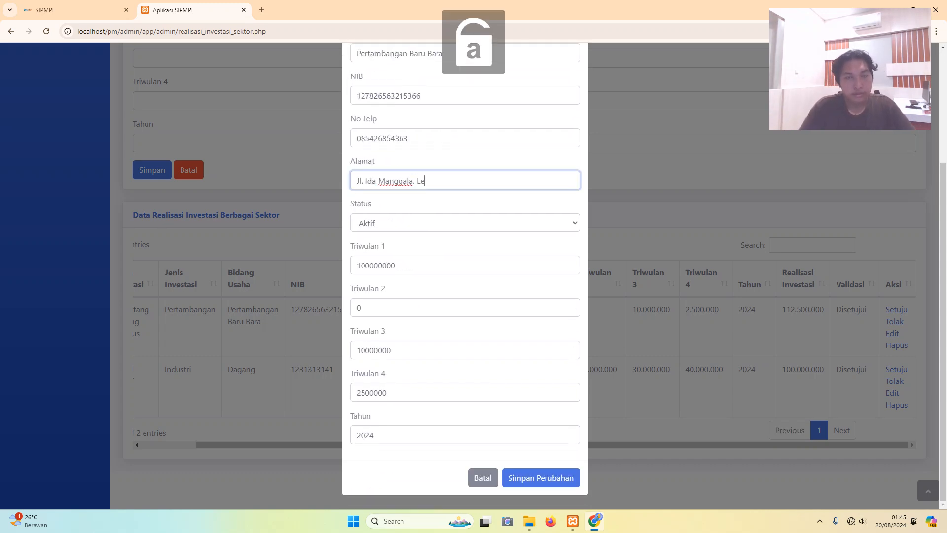
key("BackSpace")
key("BackSpace")
key("Caps_Lock")
type("K")
key("Caps_Lock")
type("ec")
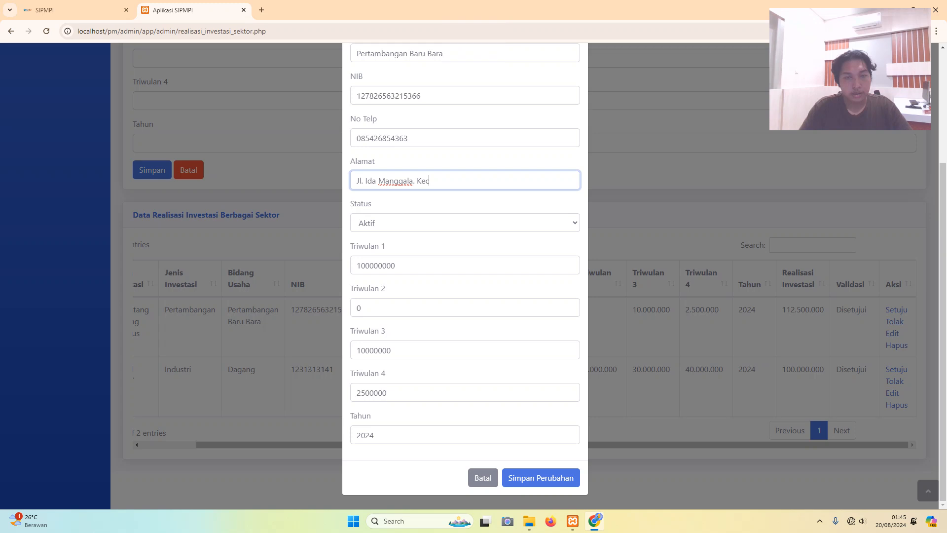
key("BackSpace")
key("BackSpace")
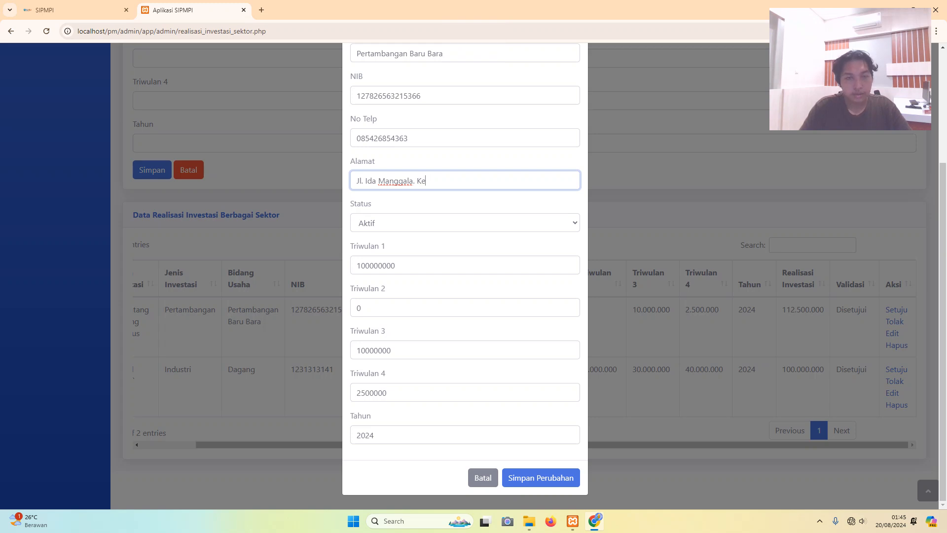
type("ab")
key("BackSpace")
key("BackSpace")
key("BackSpace")
key("Caps_Lock")
type("E")
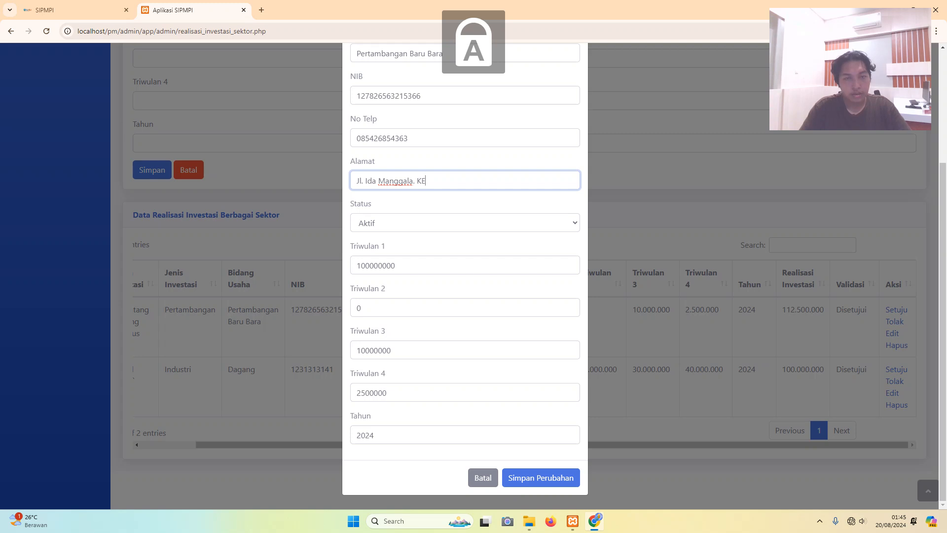
key("BackSpace")
key("Caps_Lock")
type("e")
type(".")
key("Caps_Lock")
type("S")
key("Caps_Lock")
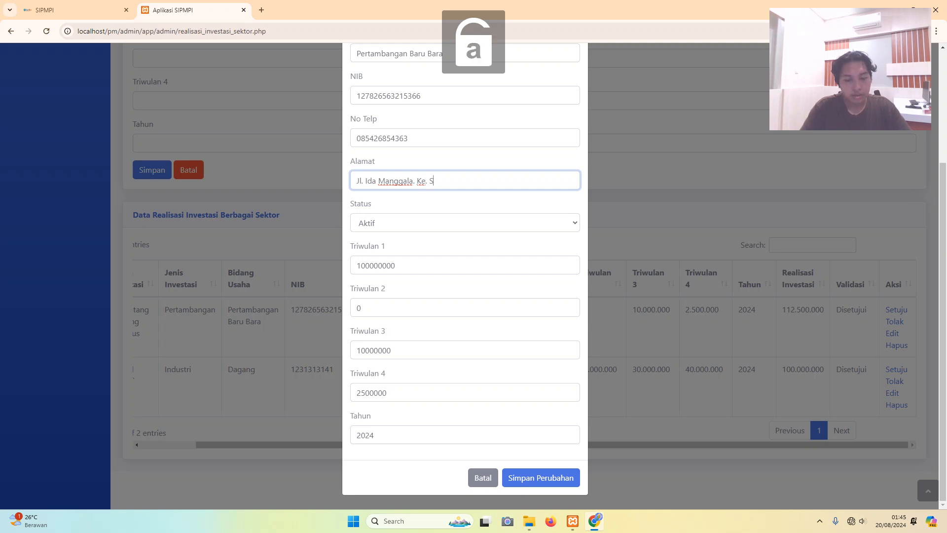
type("ungaoi")
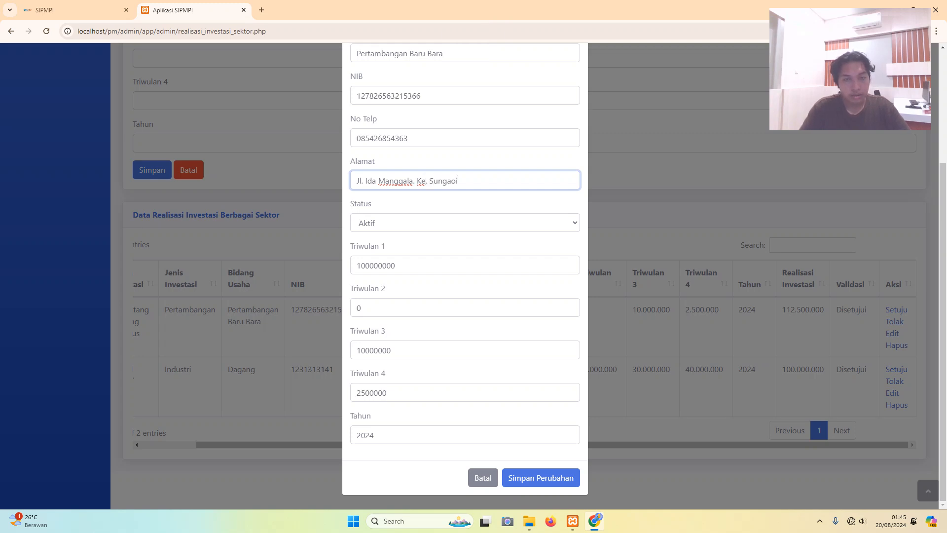
key("BackSpace")
key("BackSpace")
type("i")
key("Caps_Lock")
type("R")
key("Caps_Lock")
type("a")
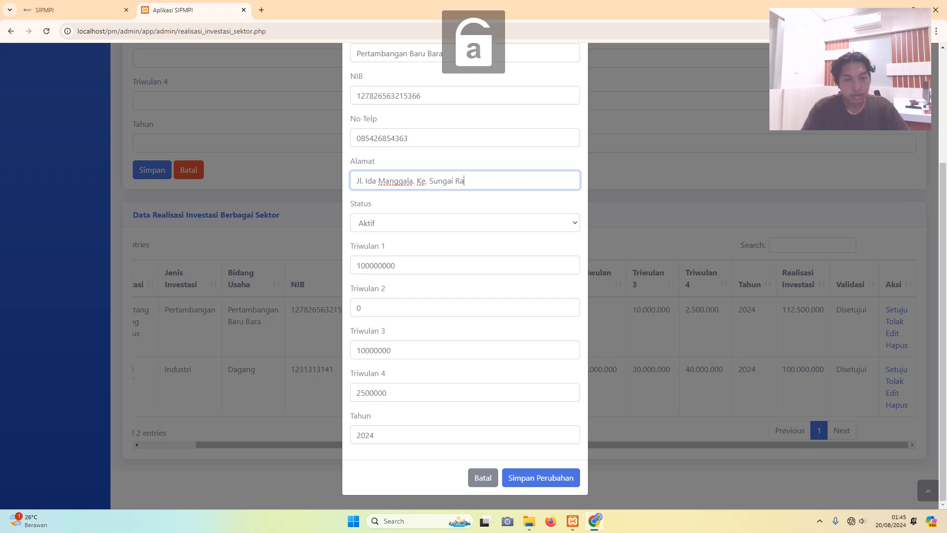
type("ya")
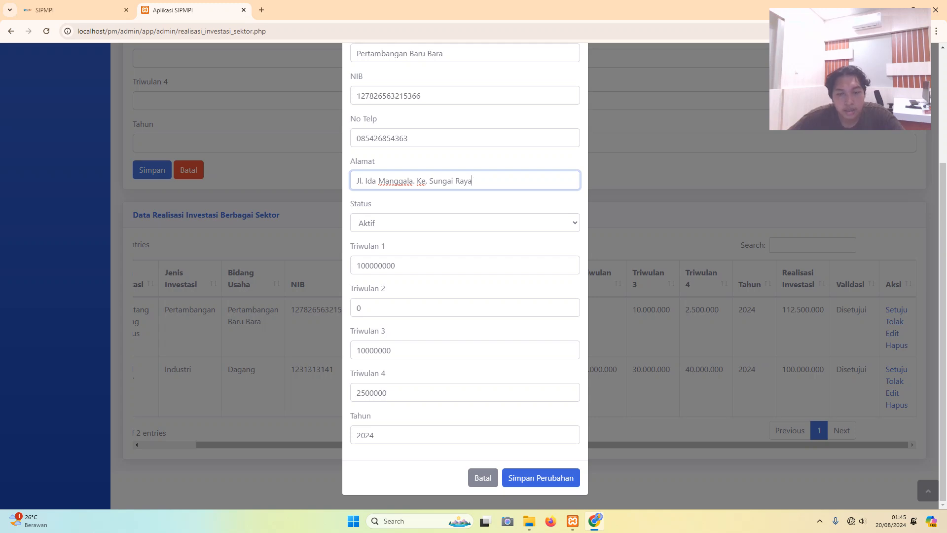
- Save the address change and confirm the update message
left_click(541, 478)
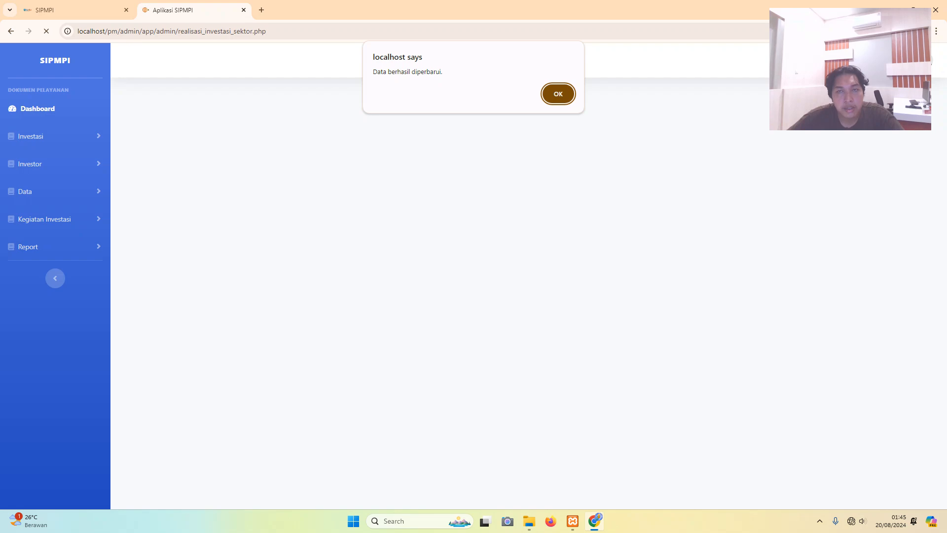
key("Return")
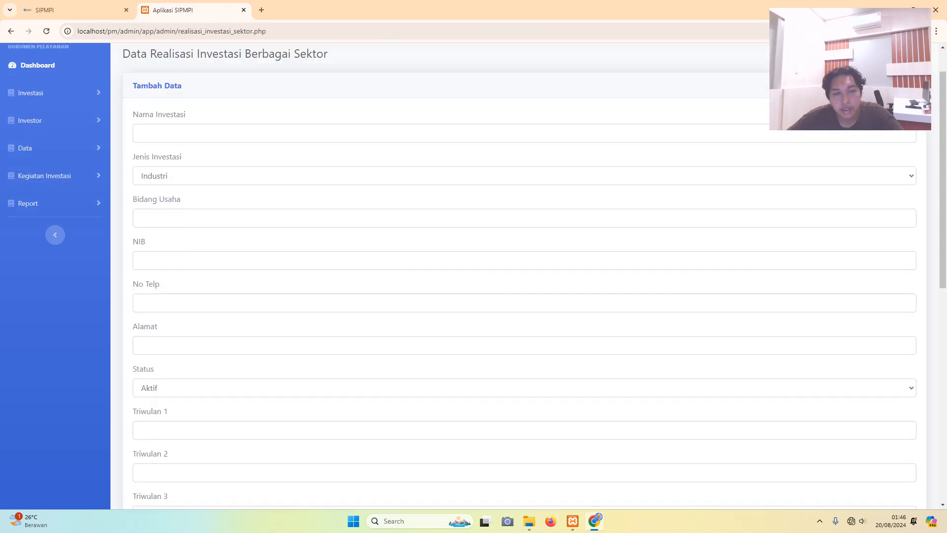
scroll(524, 276, "down", 9)
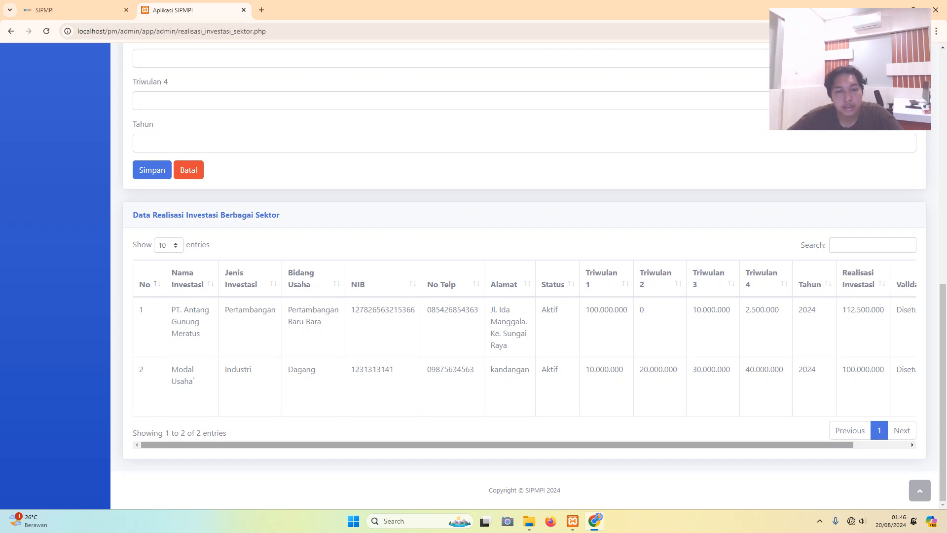
- Reject the PT. Antang Gunung Meratus entry, marking its validation Ditolak
left_click_drag(815, 444, 888, 445)
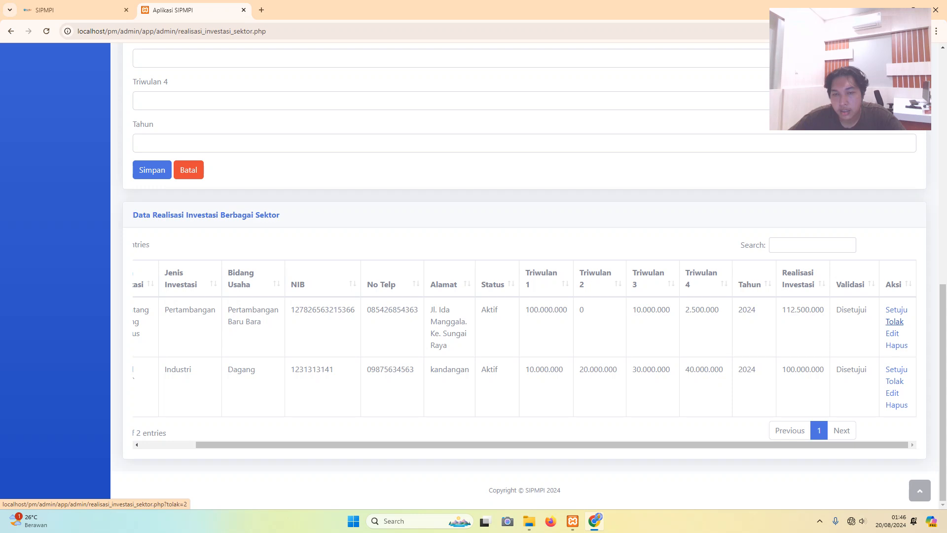
left_click(895, 321)
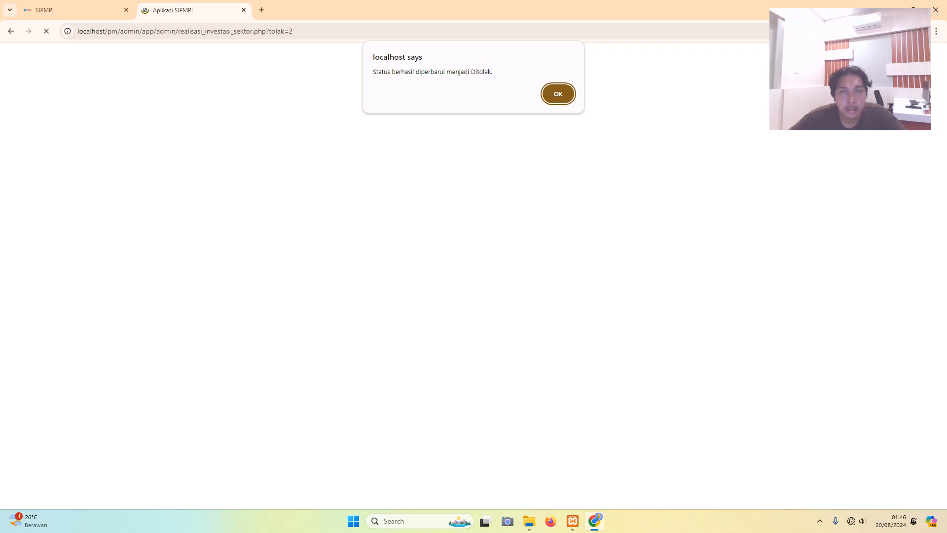
left_click(558, 94)
- Delete the PT. Antang Gunung Meratus record from the sector investment table
scroll(524, 276, "down", 10)
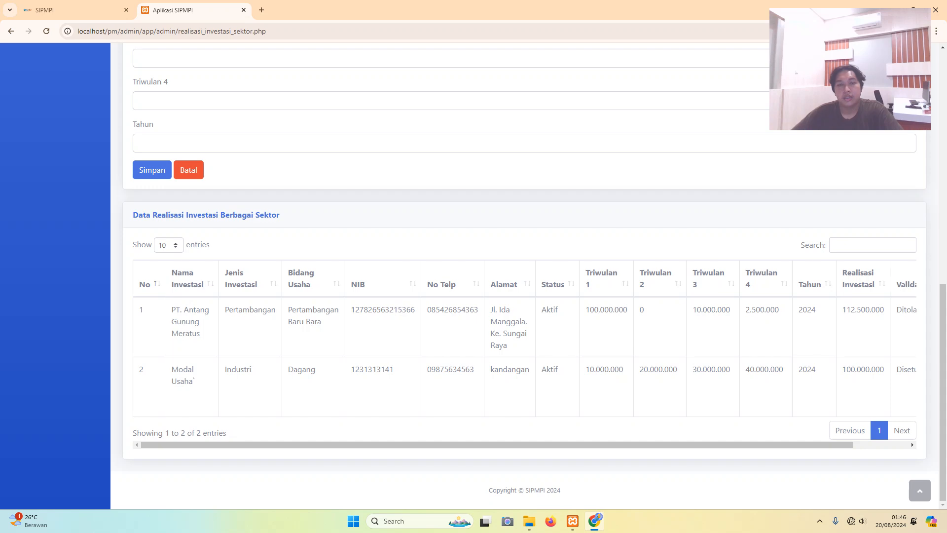
scroll(524, 345, "right", 2)
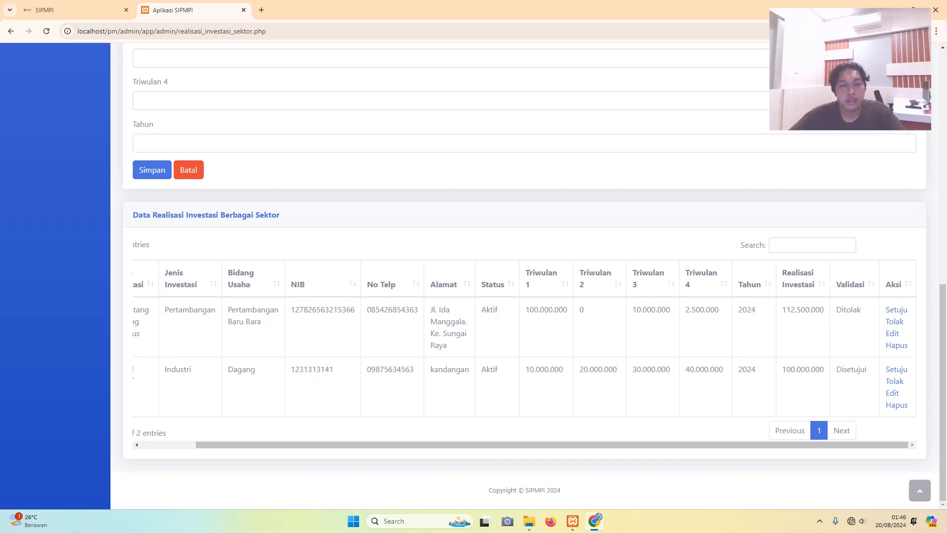
mouse_move(552, 445)
left_mouse_down()
mouse_move(497, 445)
mouse_move(552, 445)
left_mouse_up()
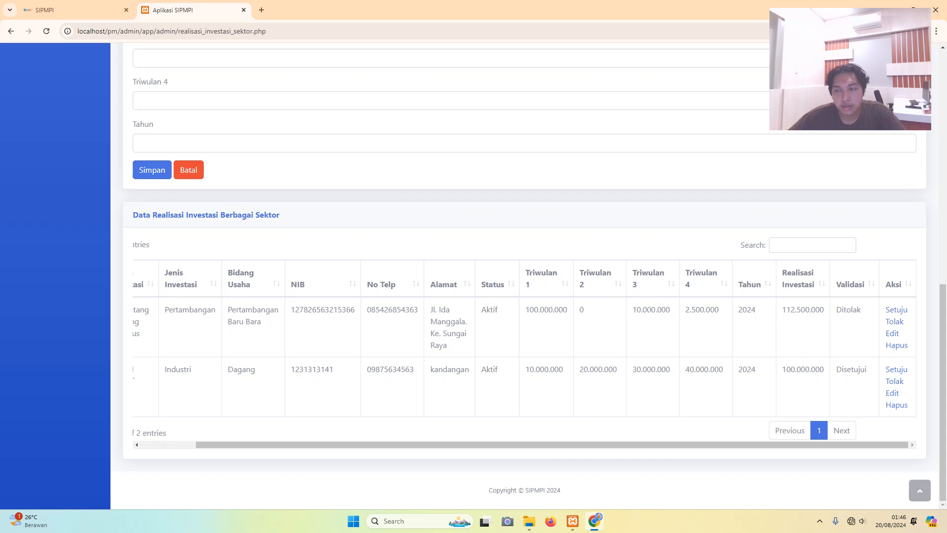
left_click_drag(552, 444, 551, 445)
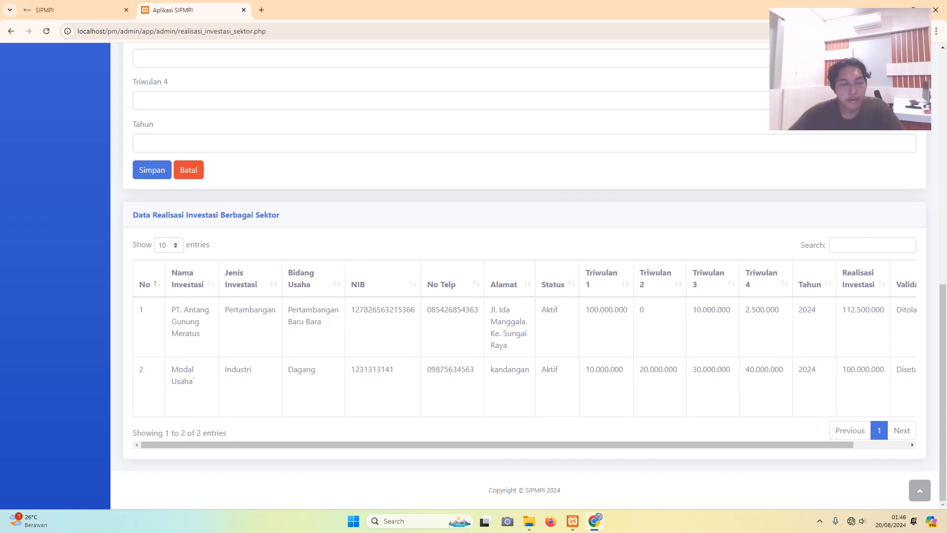
left_click_drag(842, 445, 896, 444)
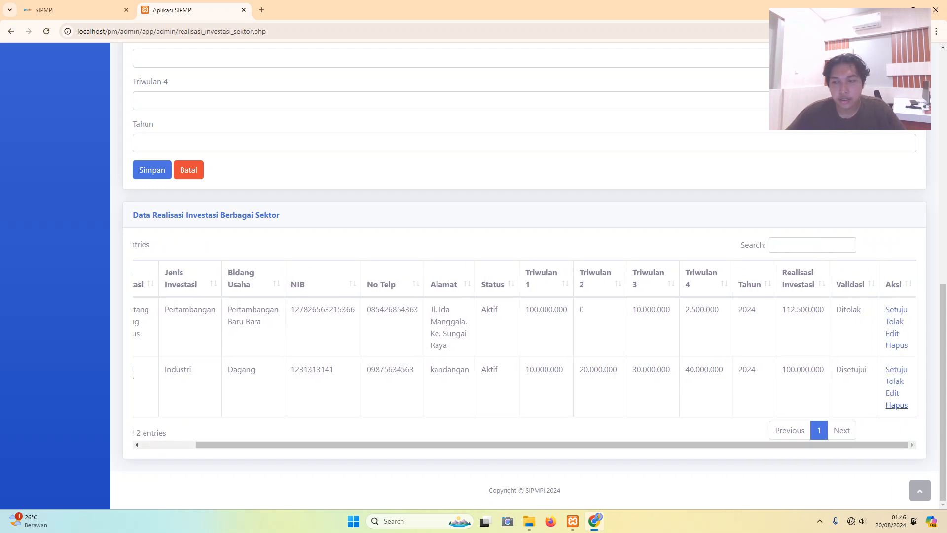
left_click(897, 345)
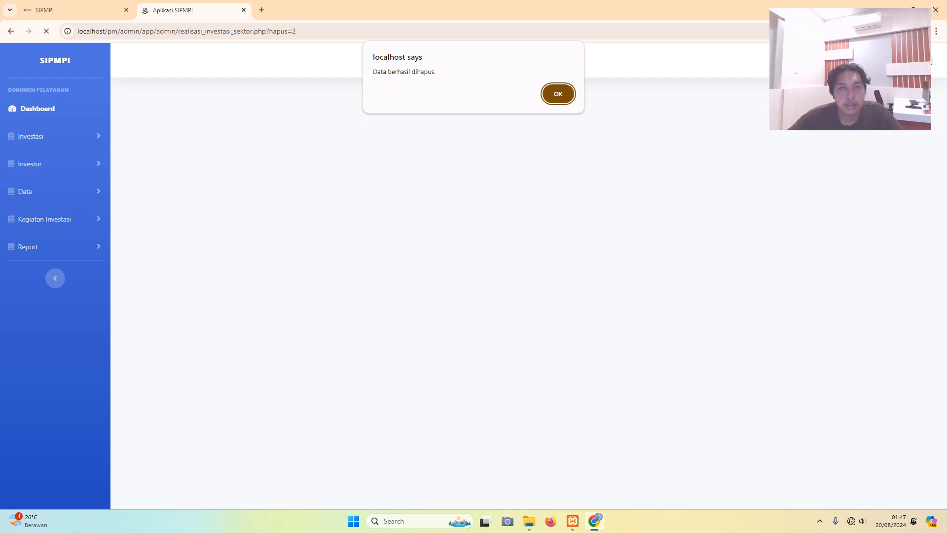
- Dismiss the deletion alert, check that only the Industri record remains, and expand the Data sidebar section
key("Return")
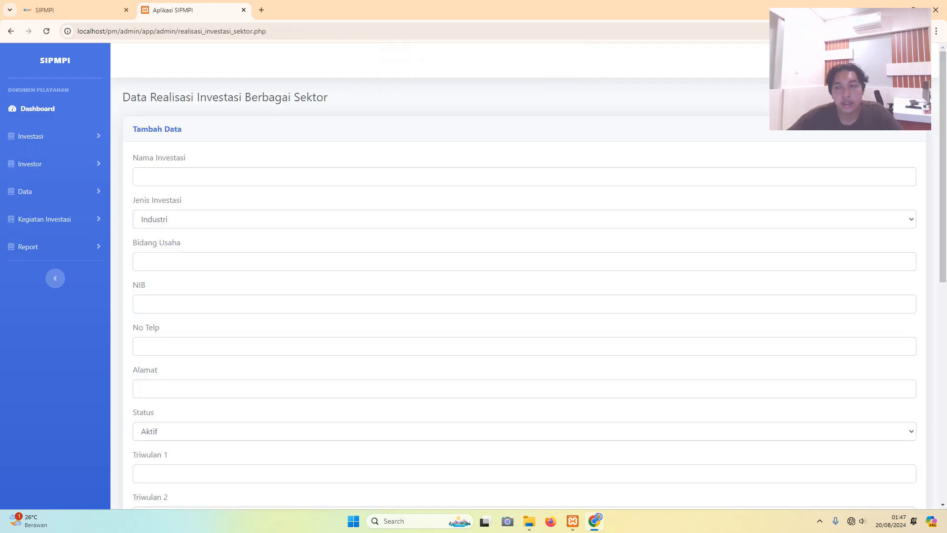
scroll(524, 276, "down", 7)
scroll(524, 276, "down", 2)
left_click_drag(524, 444, 532, 445)
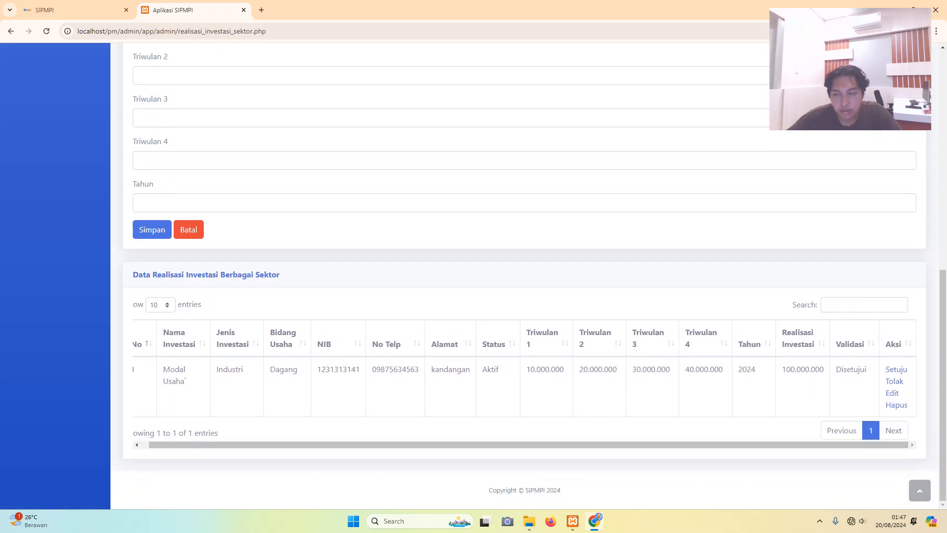
left_click_drag(533, 445, 523, 444)
scroll(524, 276, "up", 9)
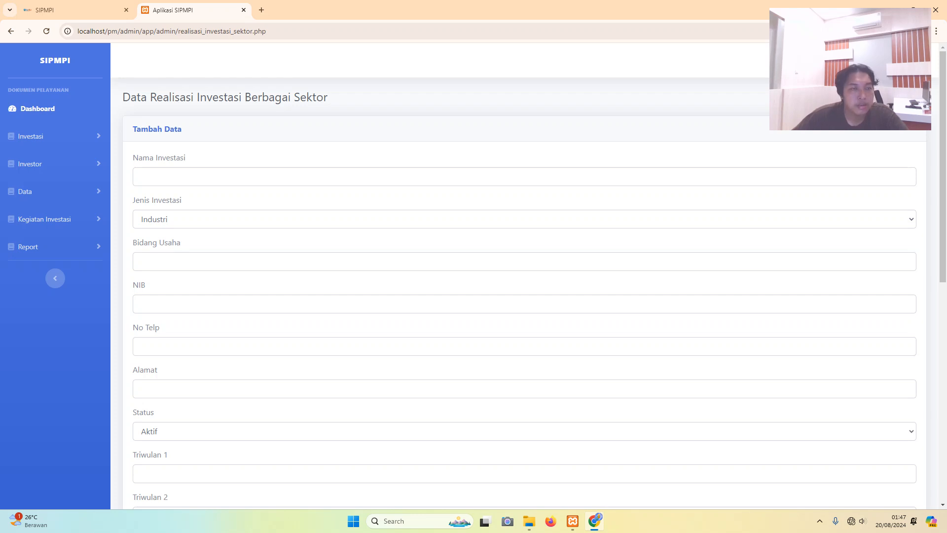
left_click(25, 192)
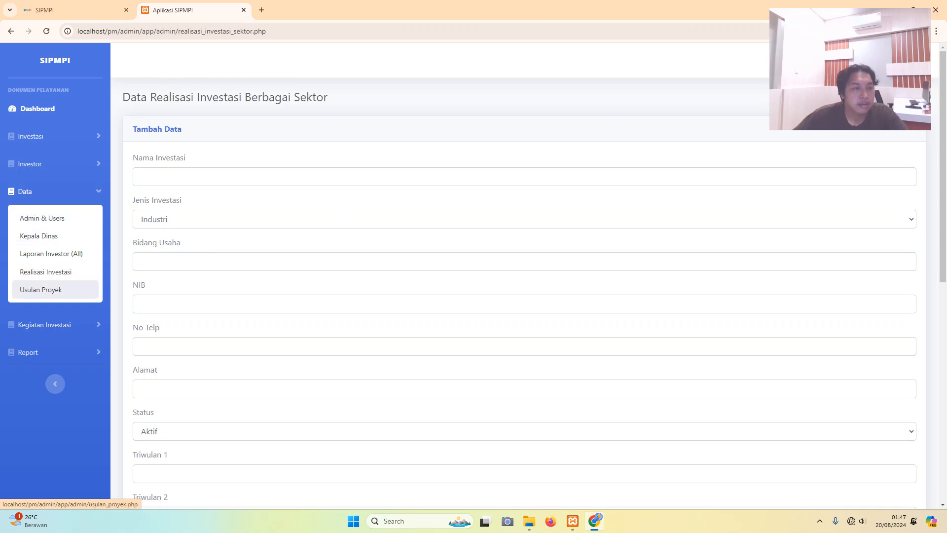
- Go to the Usulan Proyek page and review the Nama Perusahaan, Jenis Perusahaan, NIB and KBLI fields
left_click(40, 290)
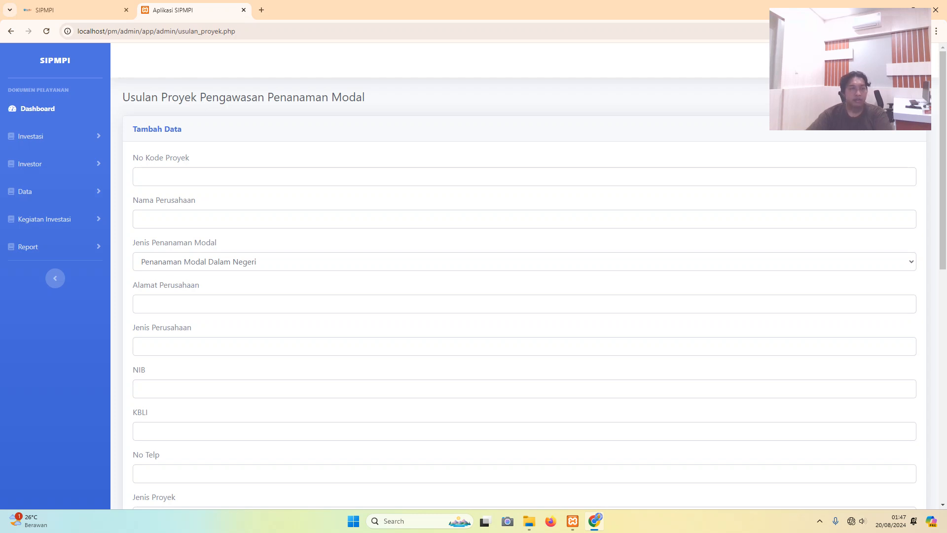
left_click(140, 219)
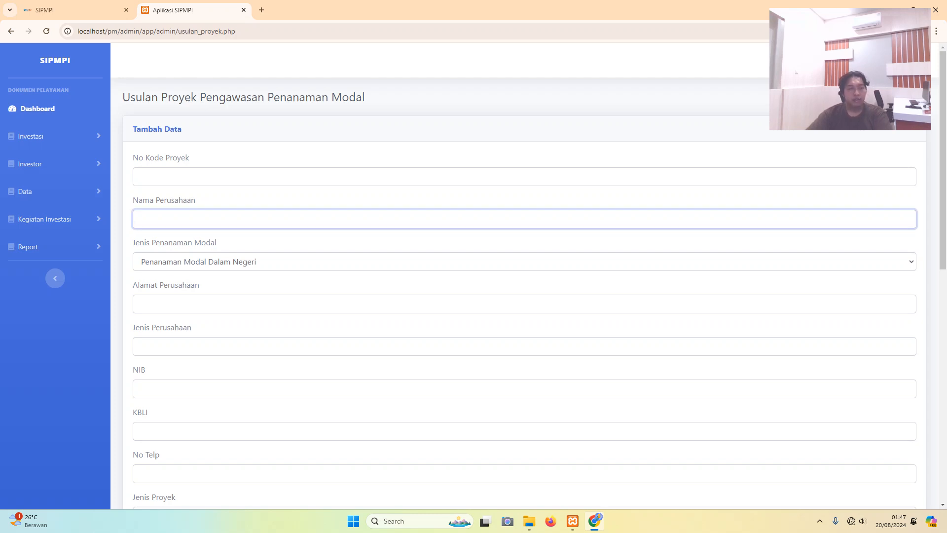
left_click(140, 346)
scroll(524, 275, "down", 2)
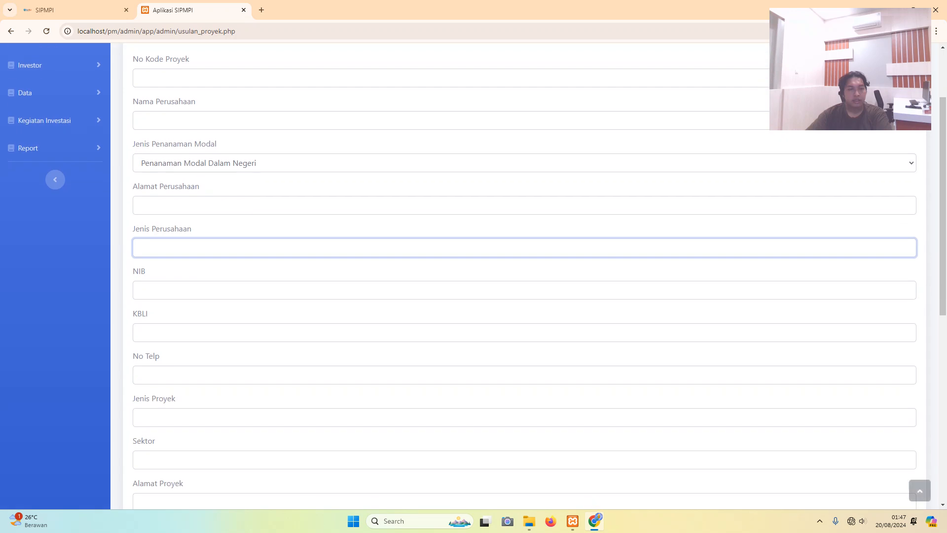
left_click(139, 290)
left_click(140, 332)
- Review the No Telp, Jenis Proyek, Sektor and Alamat Proyek fields, leaving Sumber Data at OSS Migrasi 1.1
scroll(524, 276, "down", 2)
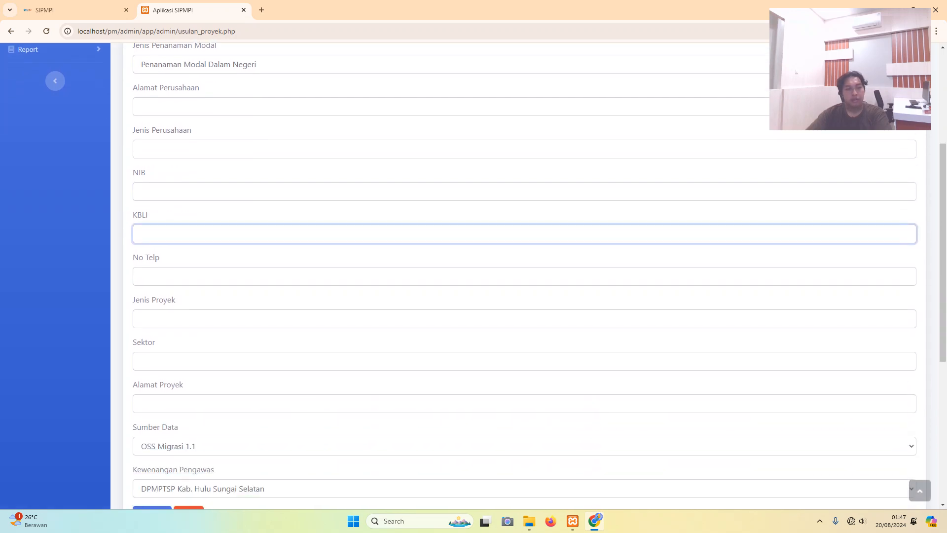
left_click(139, 276)
left_click(139, 318)
scroll(524, 275, "down", 2)
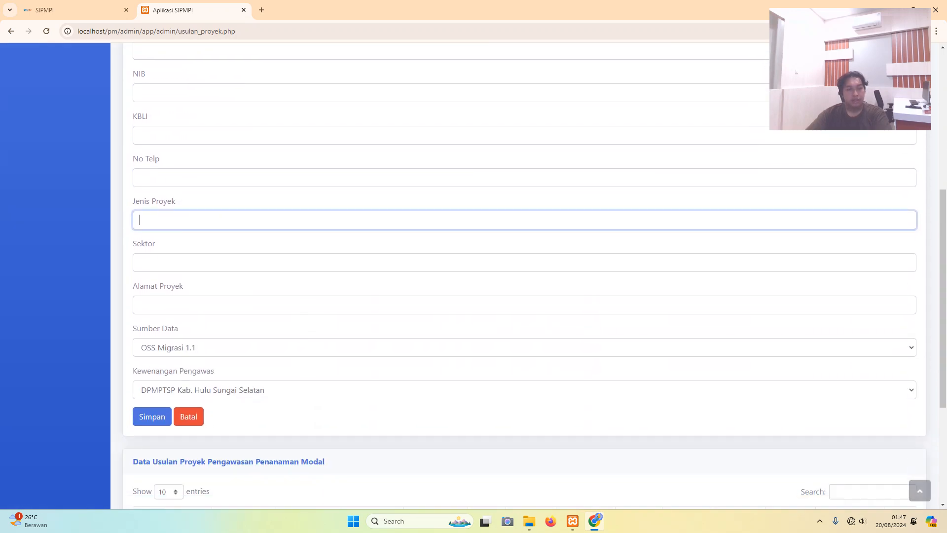
left_click(140, 262)
left_click(140, 304)
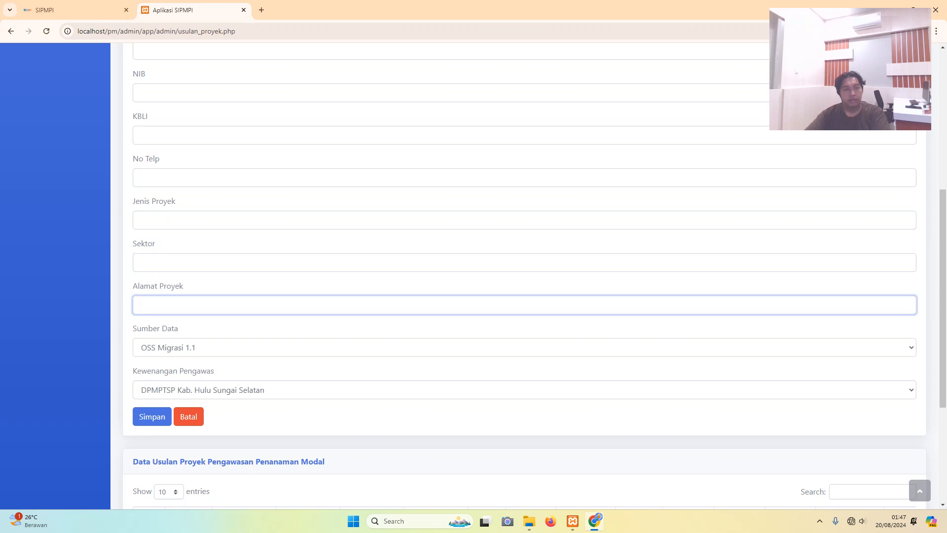
left_click(524, 348)
left_click(524, 348)
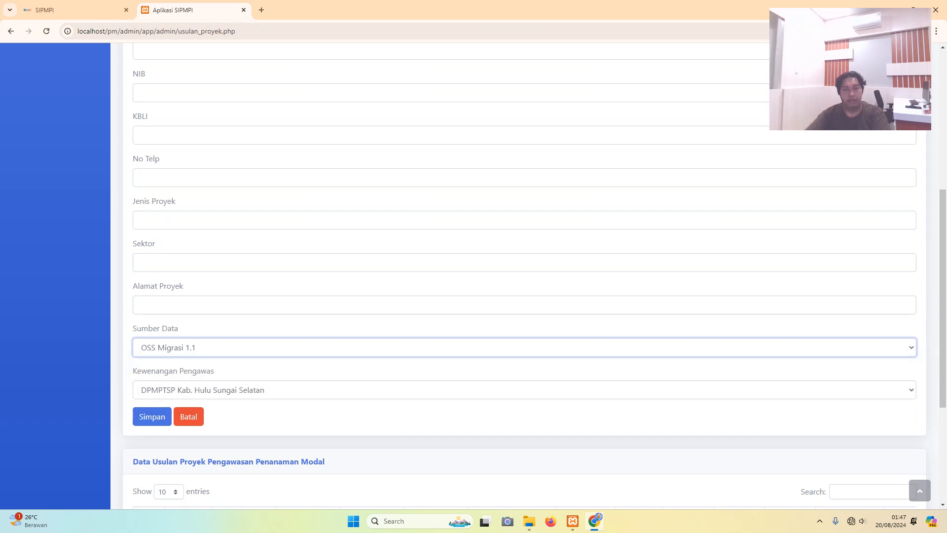
scroll(524, 276, "up", 6)
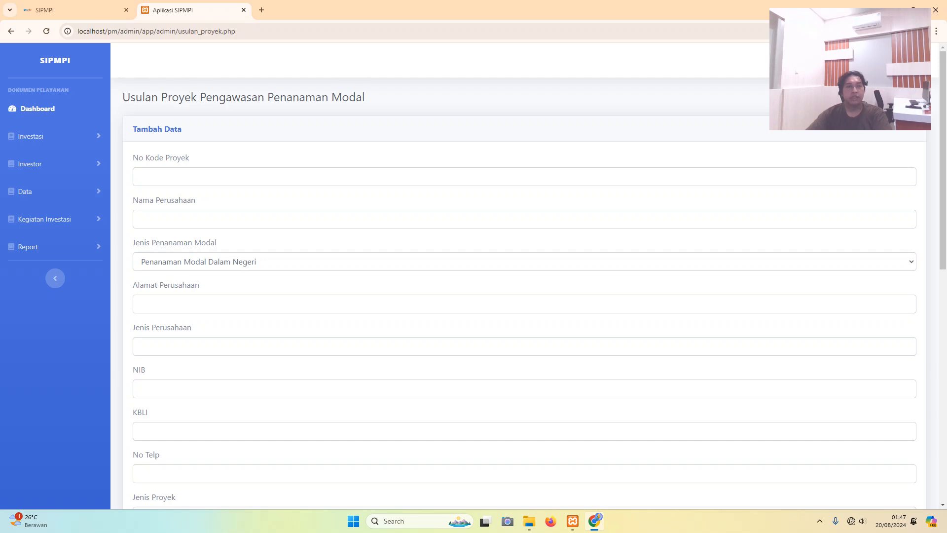
left_click(140, 177)
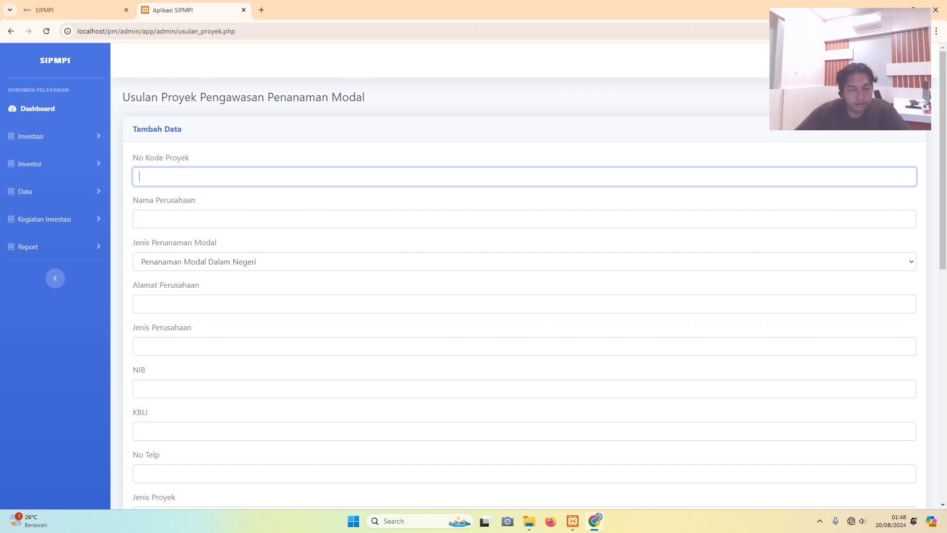
type("1231")
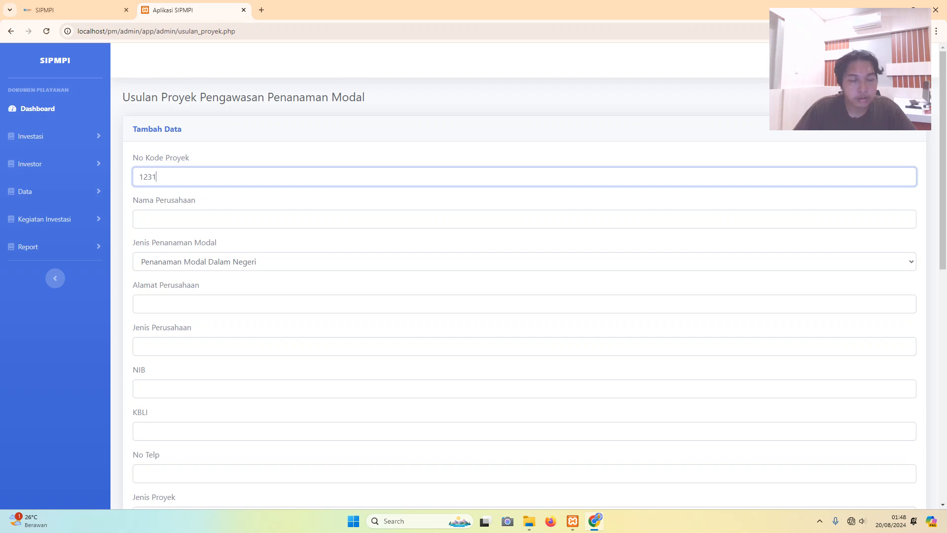
type("-")
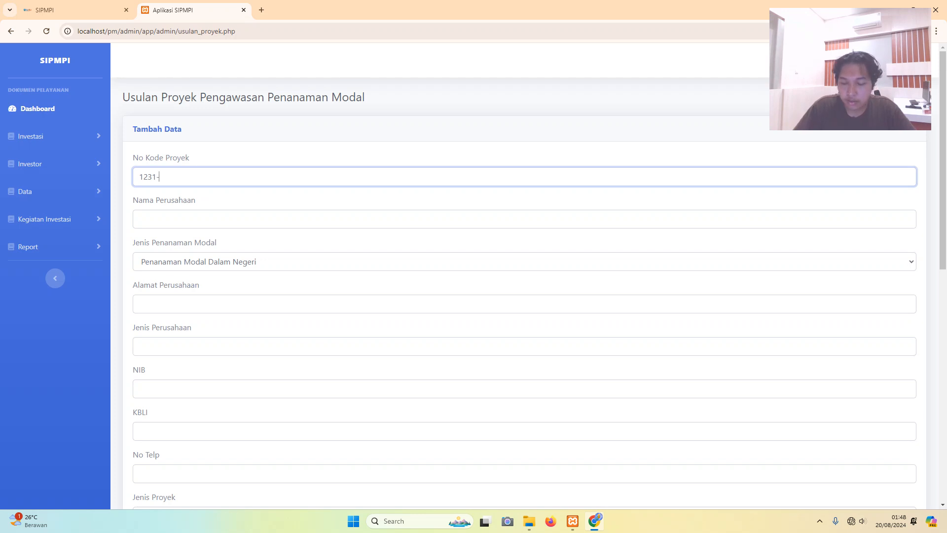
type("5656-52525")
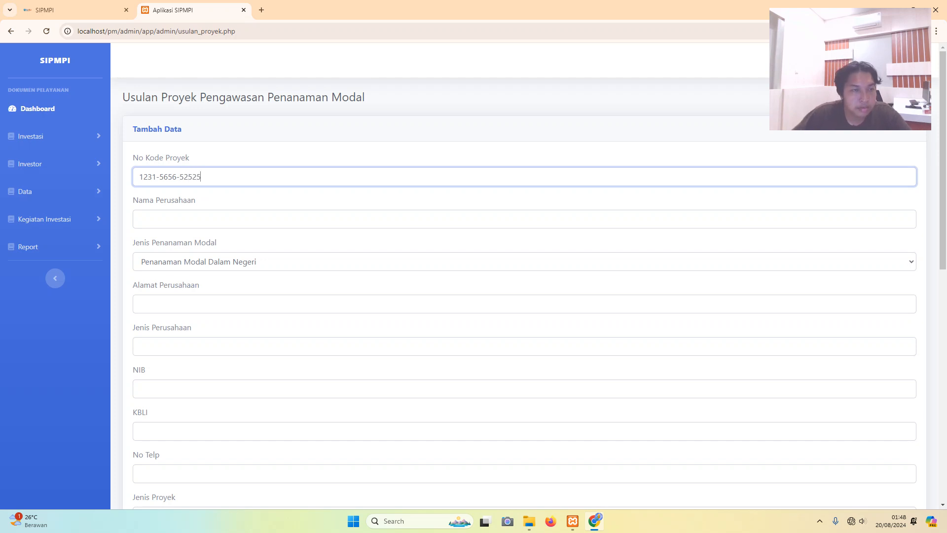
left_click(140, 219)
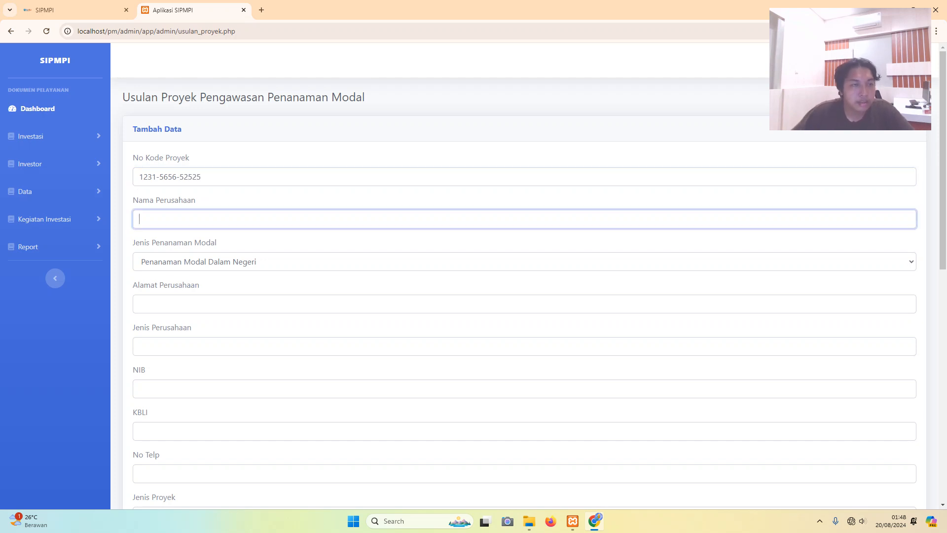
key("Caps_Lock")
type("P")
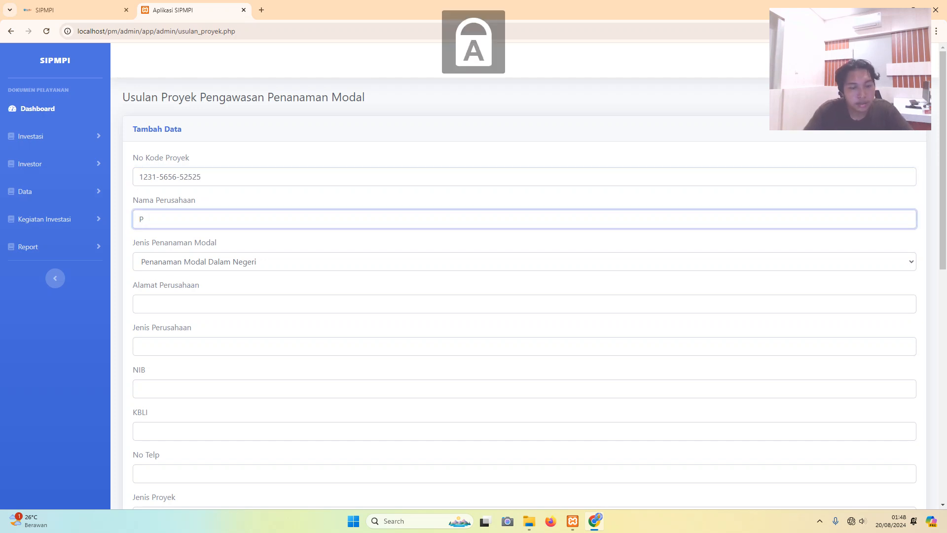
key("Caps_Lock")
type("t")
key("BackSpace")
key("Caps_Lock")
type("T")
key("Caps_Lock")
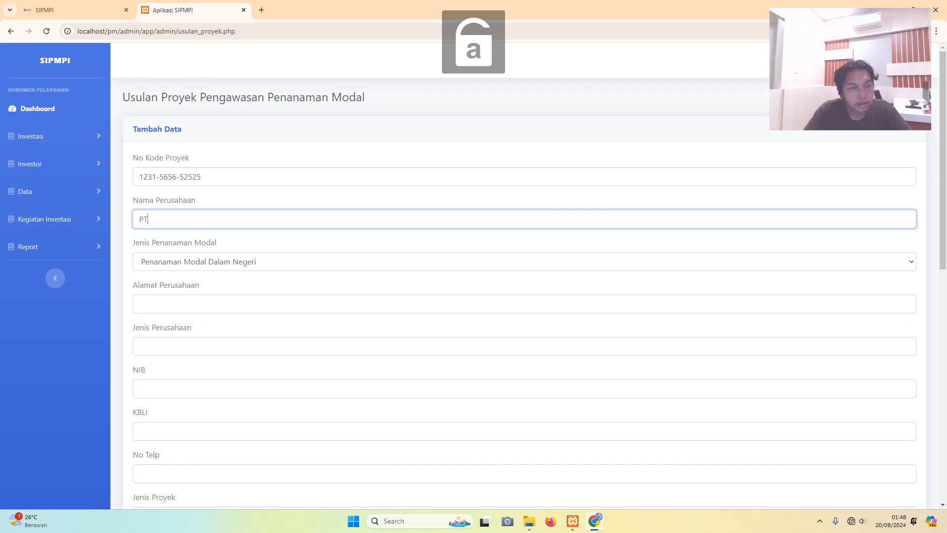
- Continue the company name as 'PT. Surya Langgeng Sejahtera'
type(".")
key("Caps_Lock")
type("S")
key("Caps_Lock")
type("u")
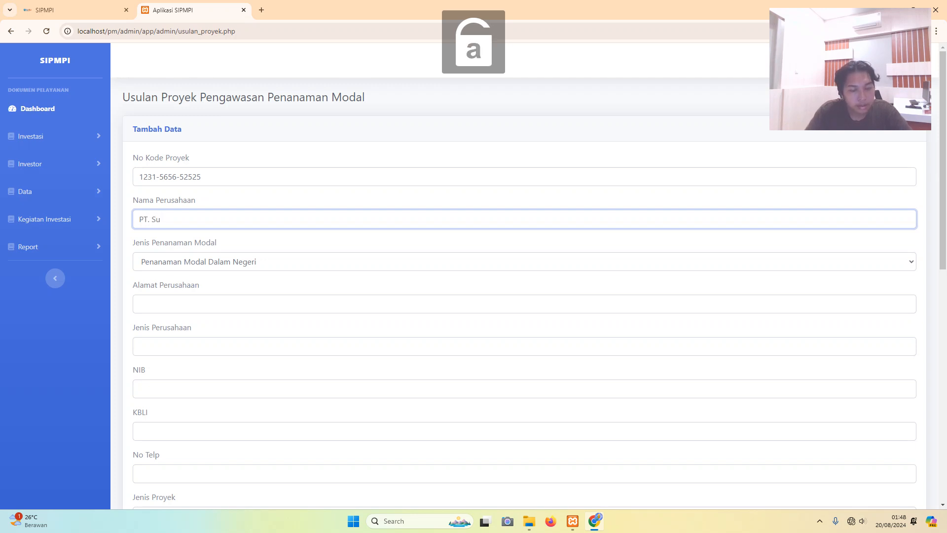
type("rya")
key("Caps_Lock")
type("L")
key("Caps_Lock")
type("angggeng")
key("Caps_Lock")
type("S")
key("Caps_Lock")
type("eja")
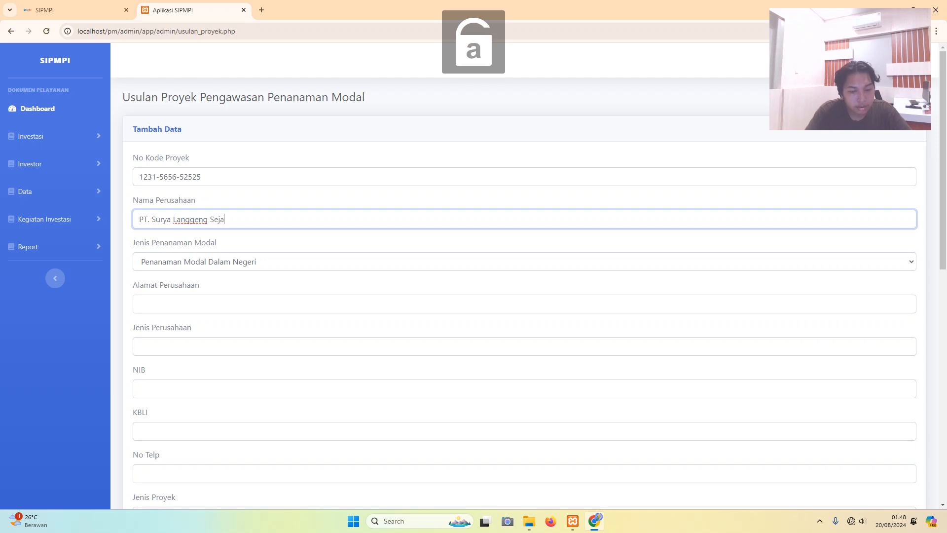
type("htera")
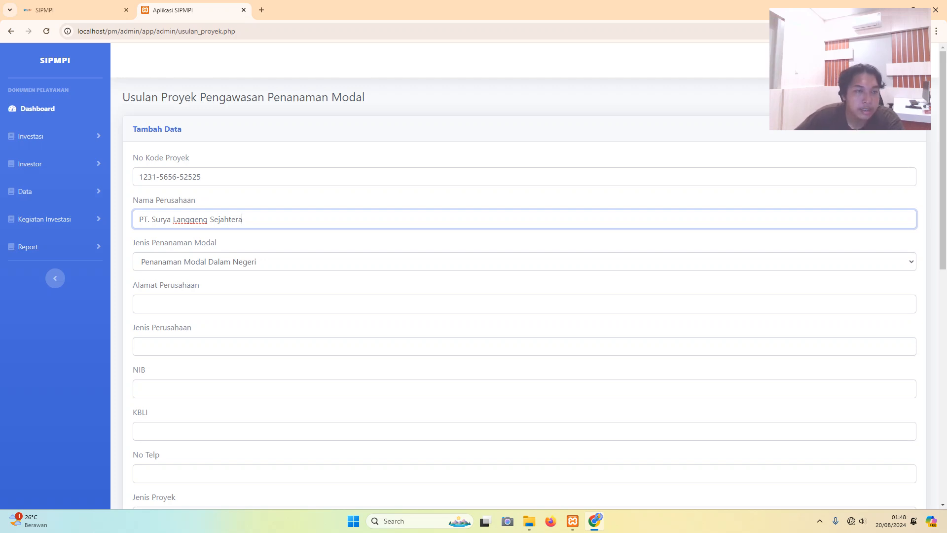
- Keep the investment type as Penanaman Modal Dalam Negeri
left_click(524, 262)
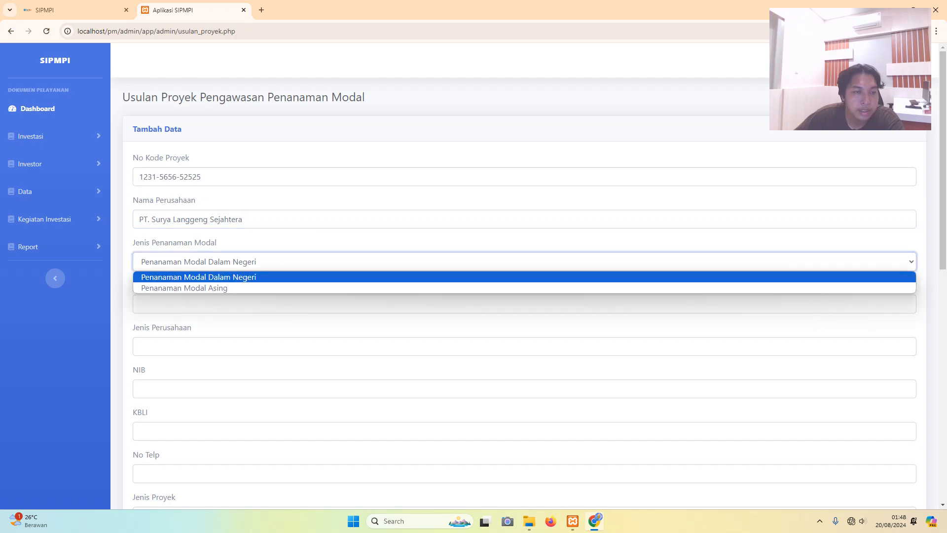
key("Down")
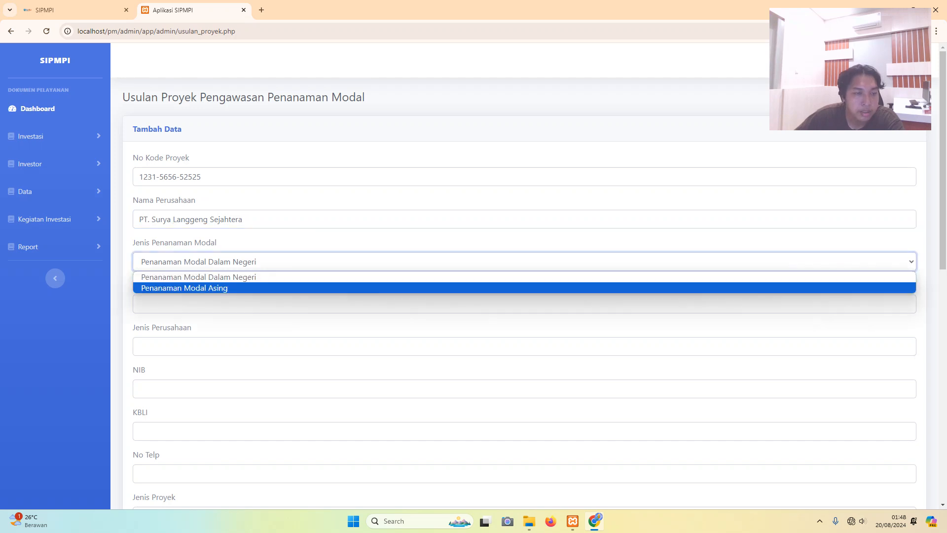
key("Up")
key("Return")
- Complete the company address as 'Jl. Kalumpang, Kec. Kalumpang'
left_click(140, 304)
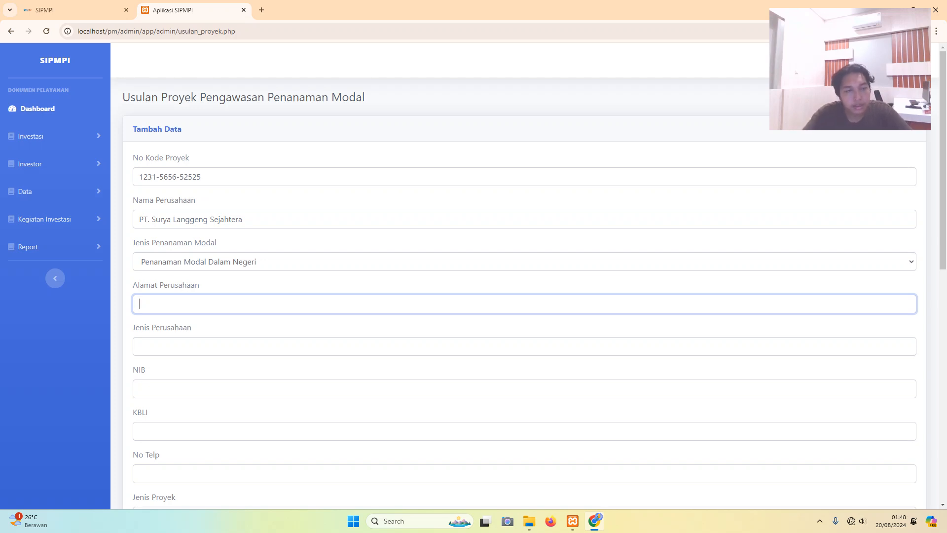
key("Caps_Lock")
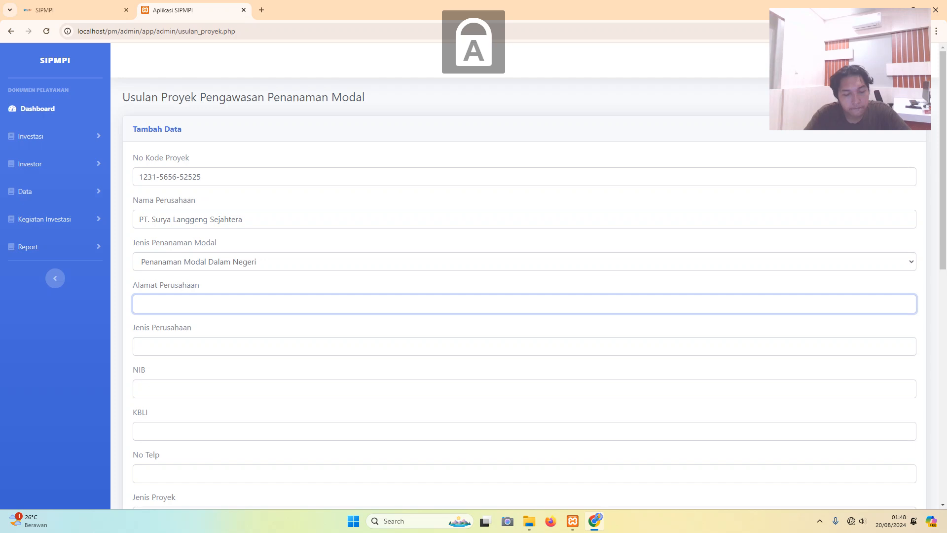
key("Caps_Lock")
type("l.")
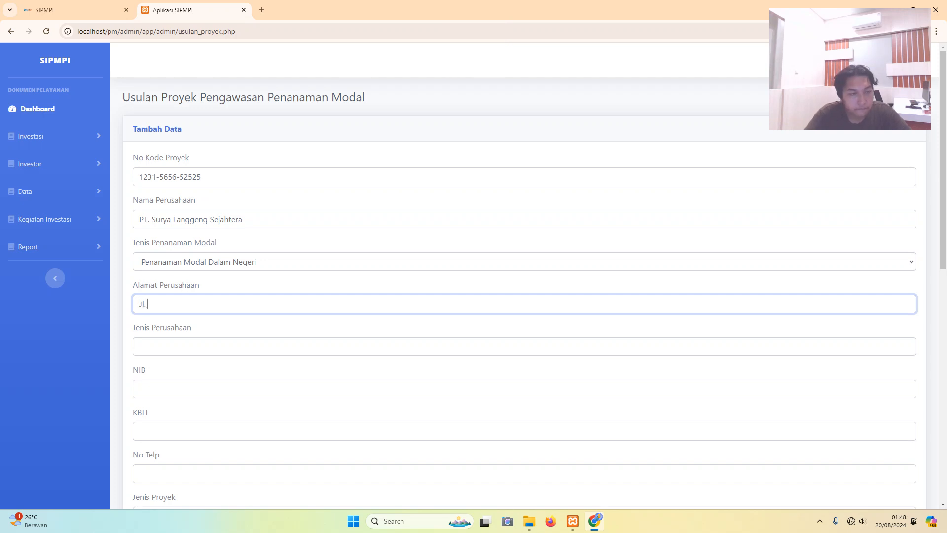
key("Caps_Lock")
type("K")
key("Caps_Lock")
type("alum")
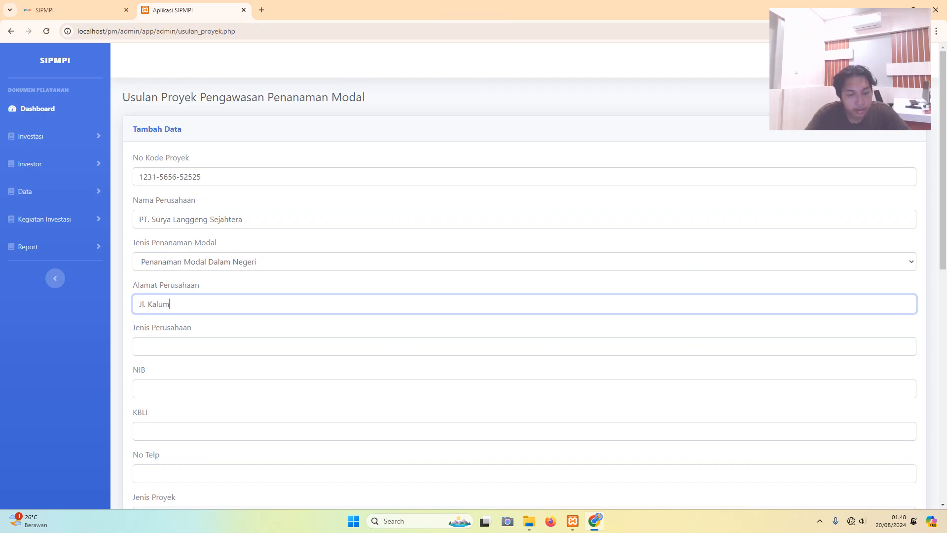
type("pang,")
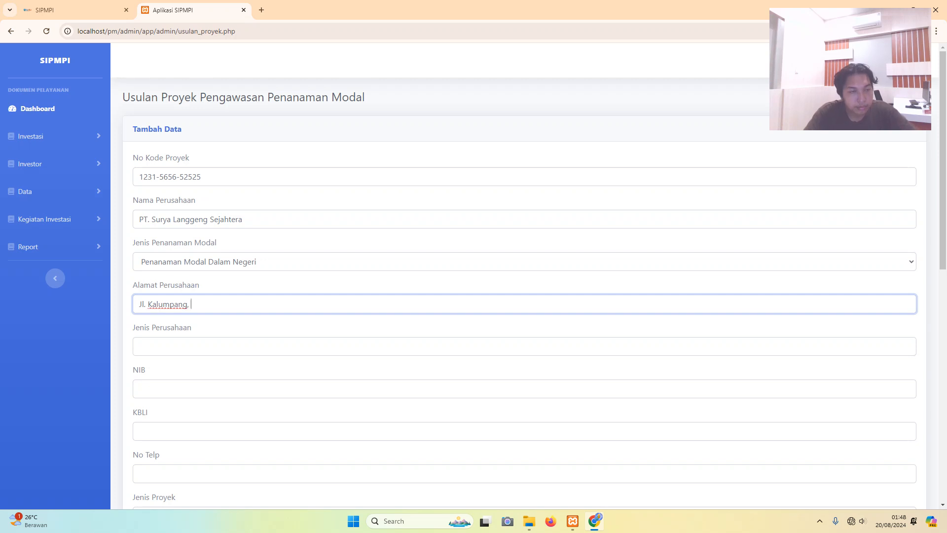
key("Caps_Lock")
type("K")
key("Caps_Lock")
type("ec.")
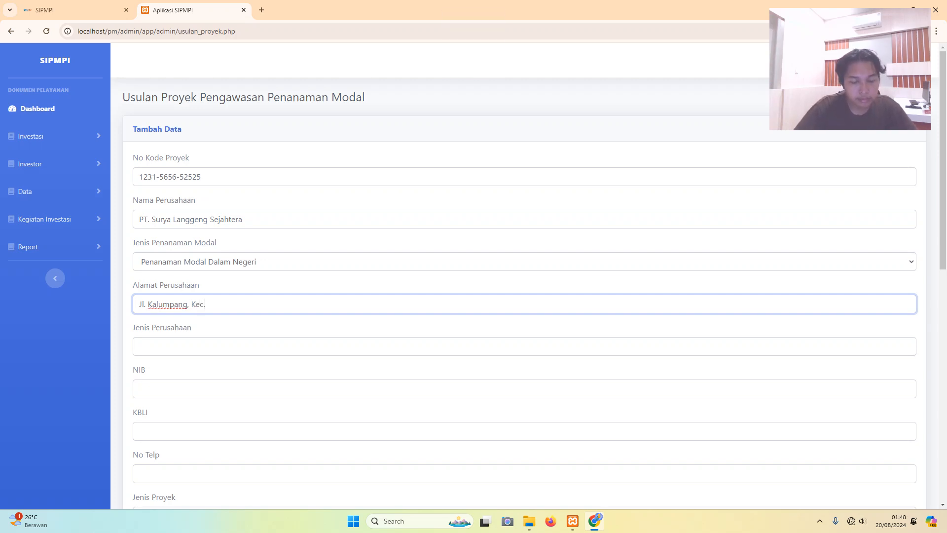
key("Caps_Lock")
type("K")
key("Caps_Lock")
type("alum")
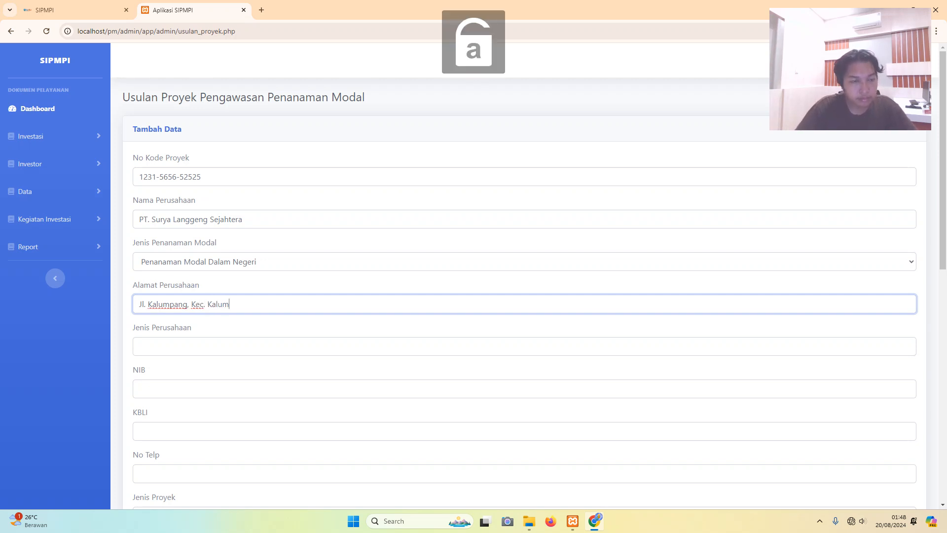
type("pang")
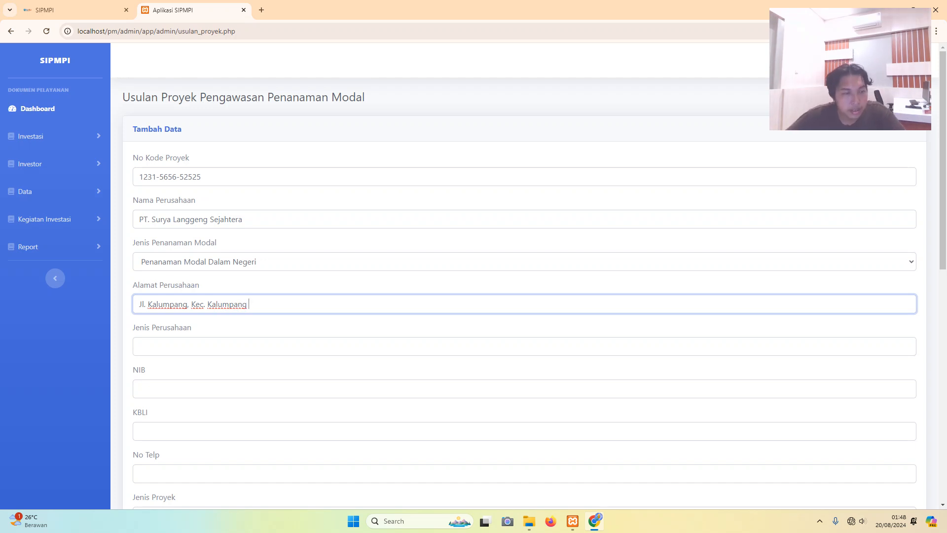
- Enter Jenis Perusahaan as 'Perkebunan Kelapa Sawit', correcting typos along the way
left_click(140, 346)
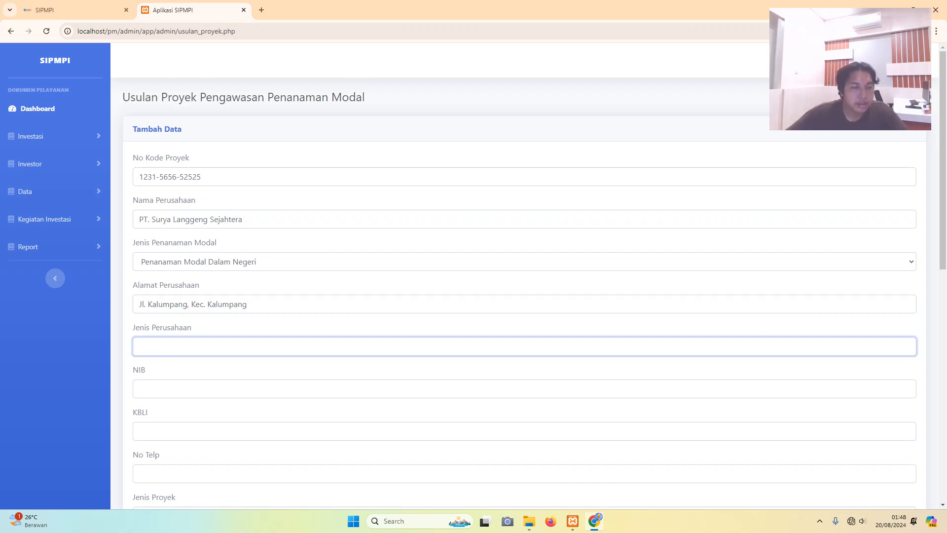
key("Caps_Lock")
type("J")
key("Caps_Lock")
type("e")
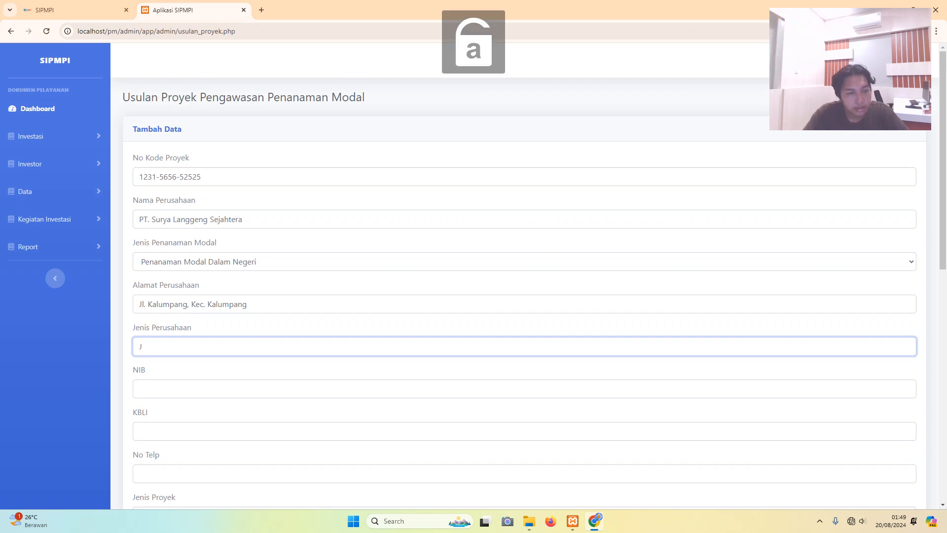
key("BackSpace")
key("Caps_Lock")
type("P")
key("Caps_Lock")
type("erke")
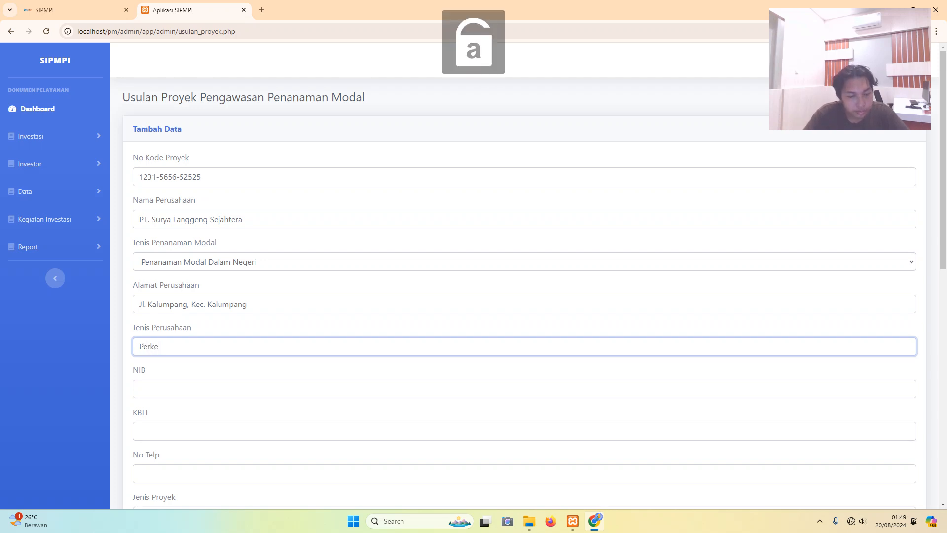
type("bnuan")
key("BackSpace")
key("BackSpace")
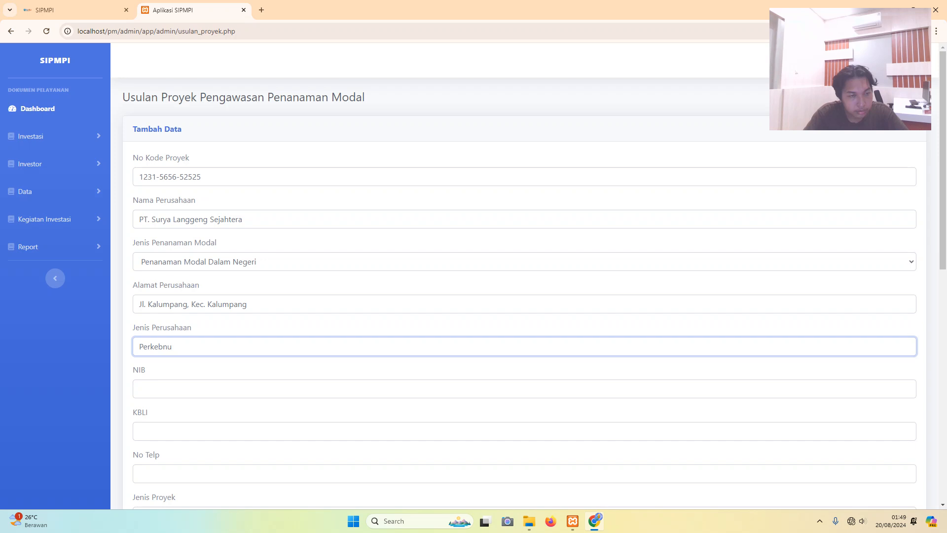
key("BackSpace")
key("BackSpace")
type("unan")
key("Caps_Lock")
type("K")
key("Caps_Lock")
type("ela[pa")
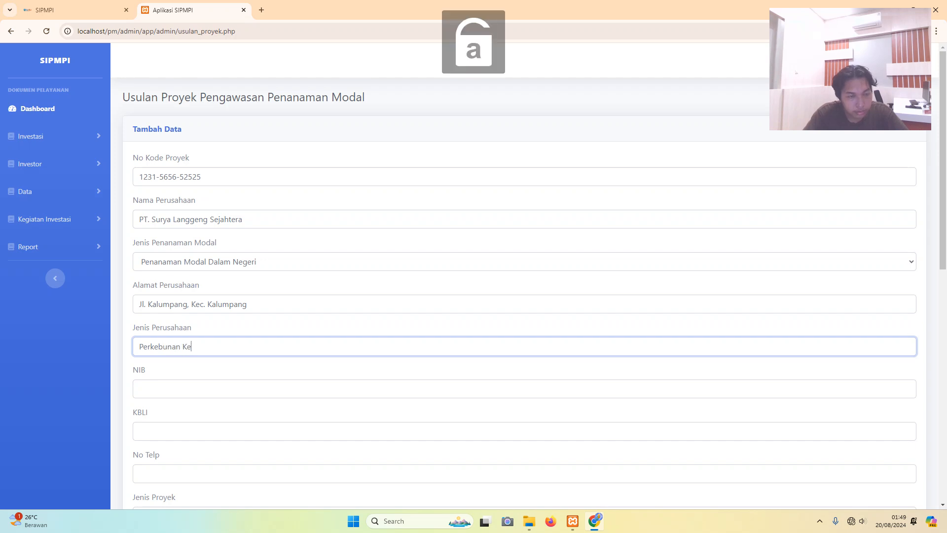
key("BackSpace")
key("BackSpace")
key("BackSpace")
type("pa")
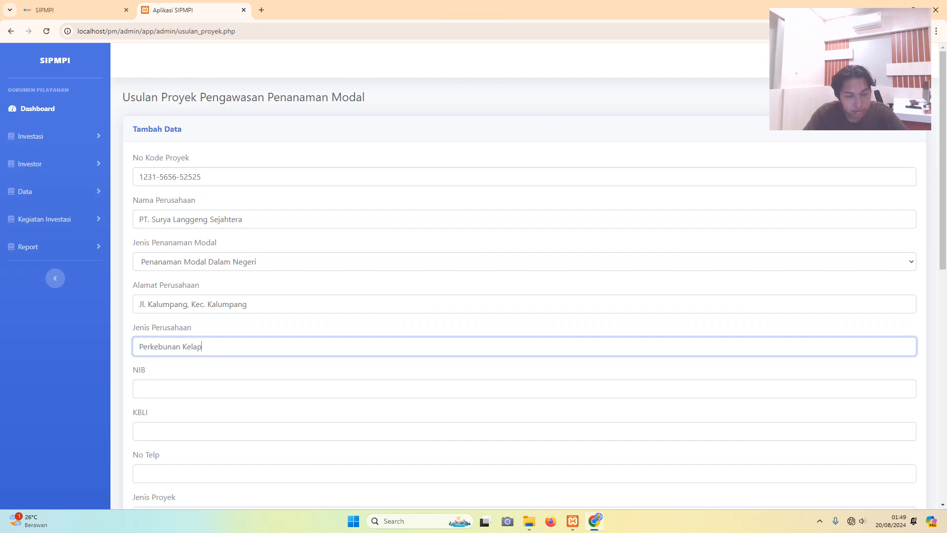
key("Caps_Lock")
type("S")
key("Caps_Lock")
type("awit")
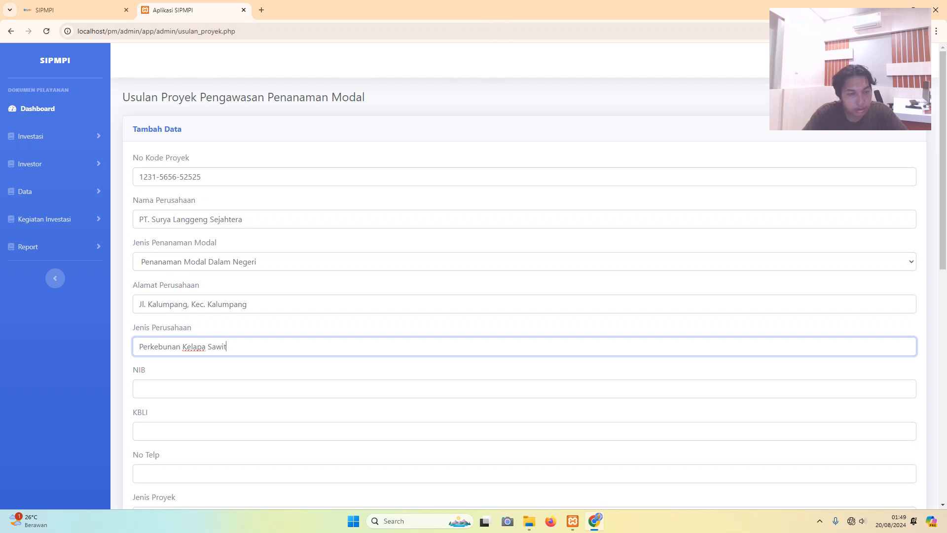
left_click(140, 389)
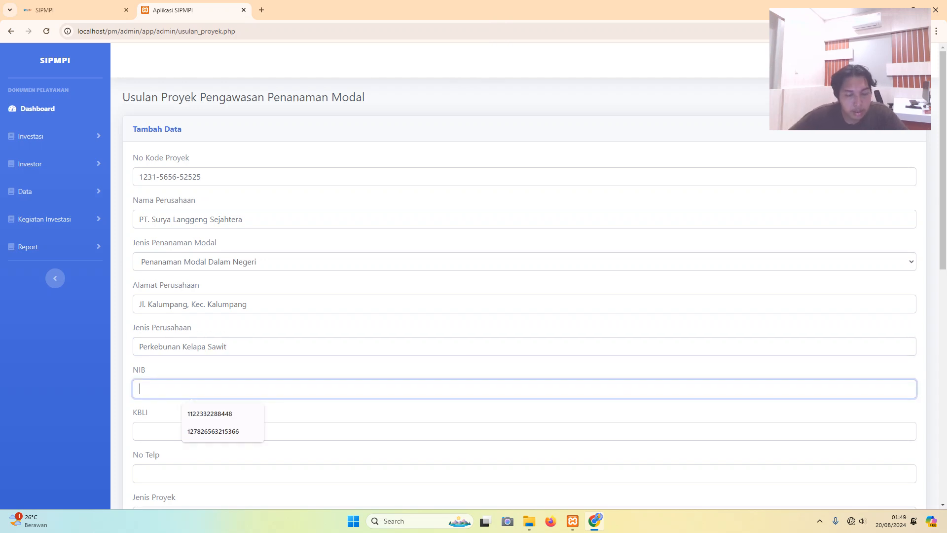
type("656512124897")
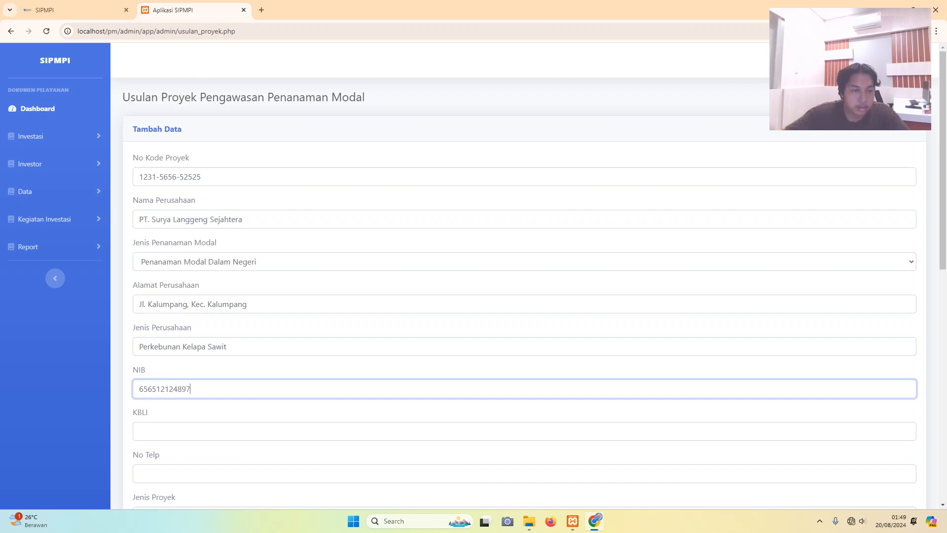
left_click(139, 431)
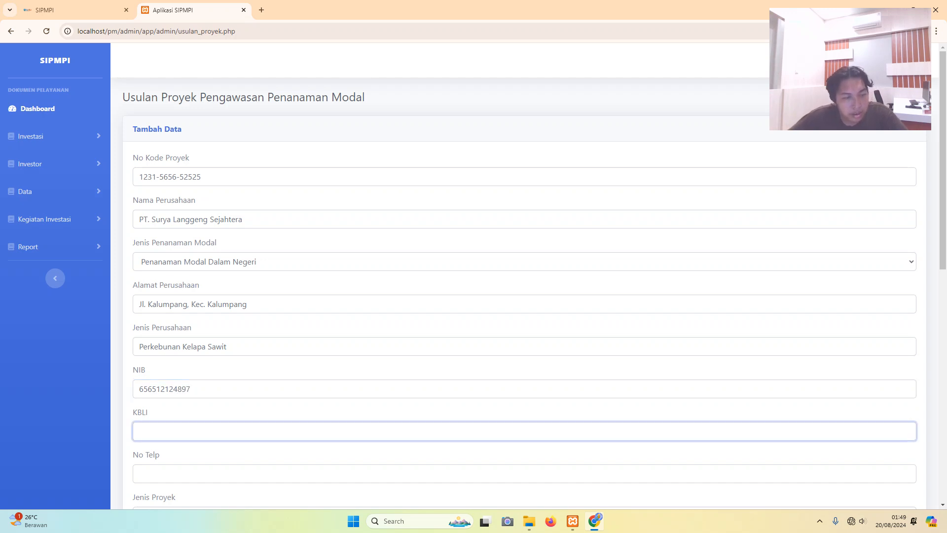
scroll(518, 276, "down", 2)
type("47")
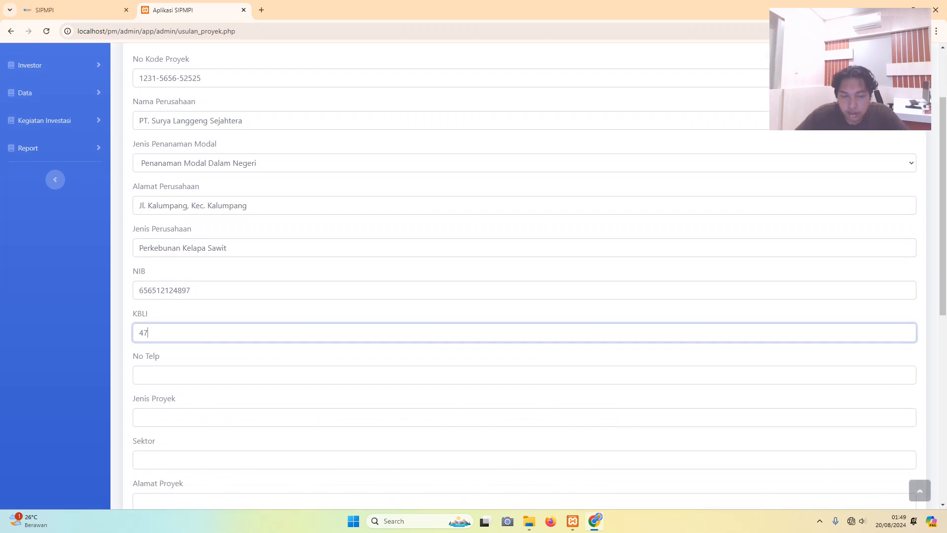
type("156")
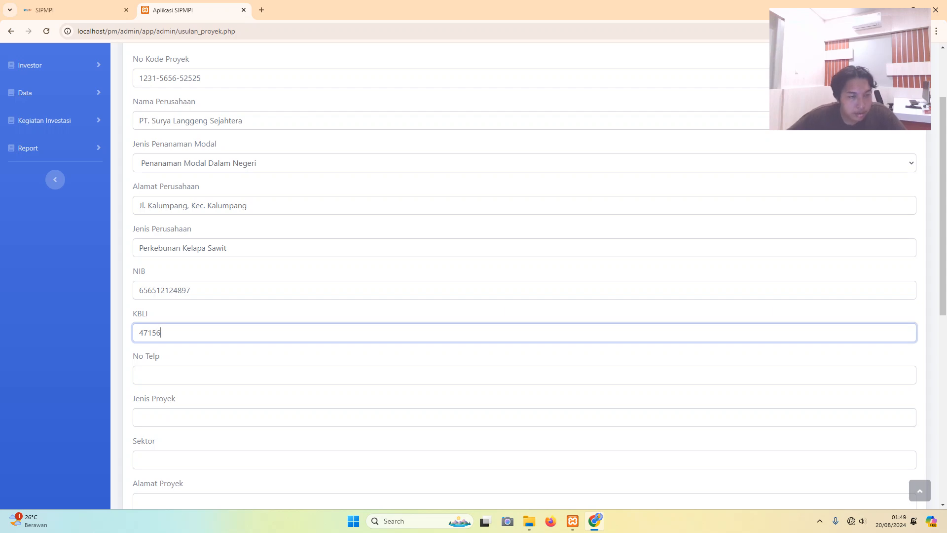
left_click(140, 375)
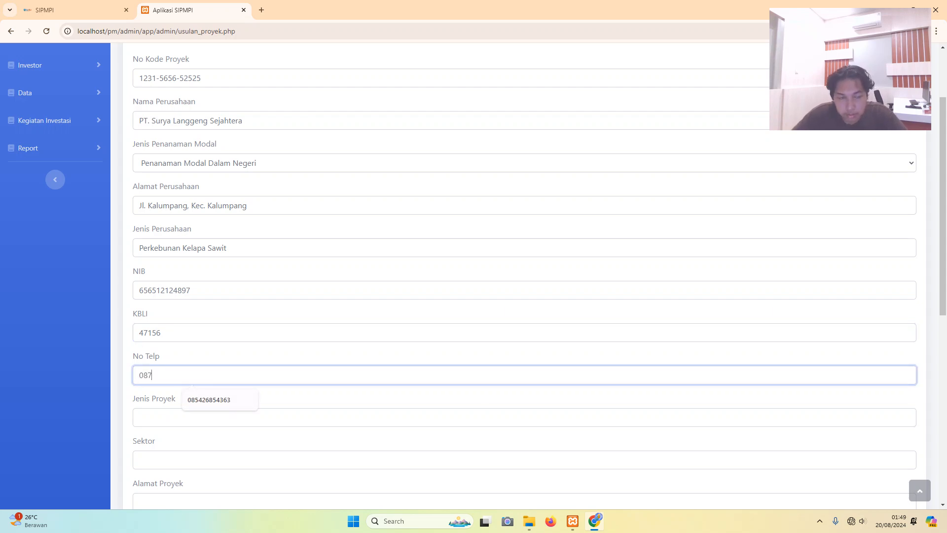
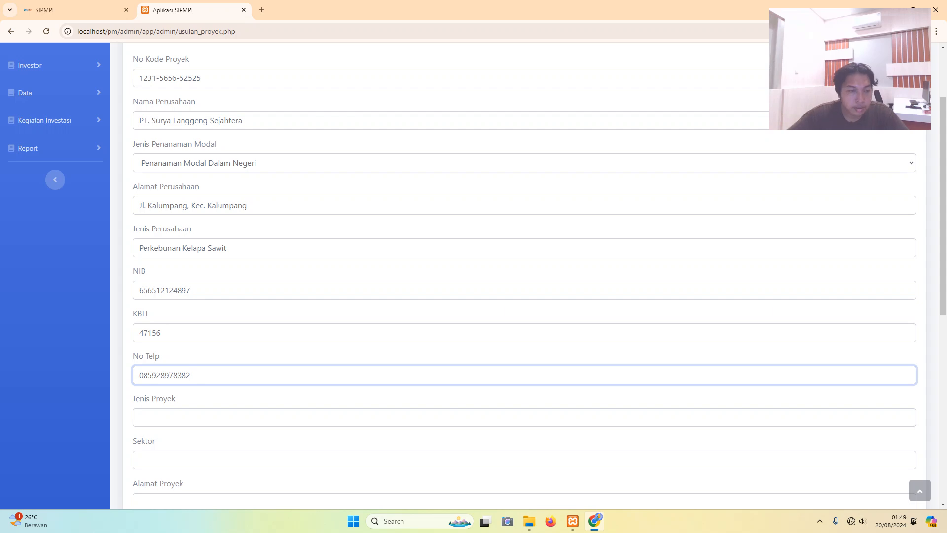
- Type 'Perkebunan Kelapa Sawit' into the Jenis Proyek field, fixing typos along the way
left_click(139, 417)
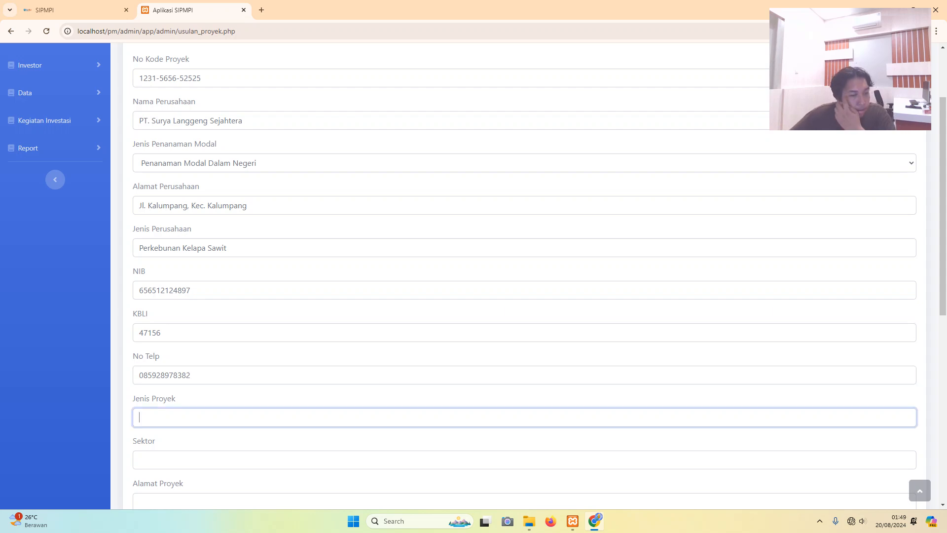
scroll(525, 277, "down", 2)
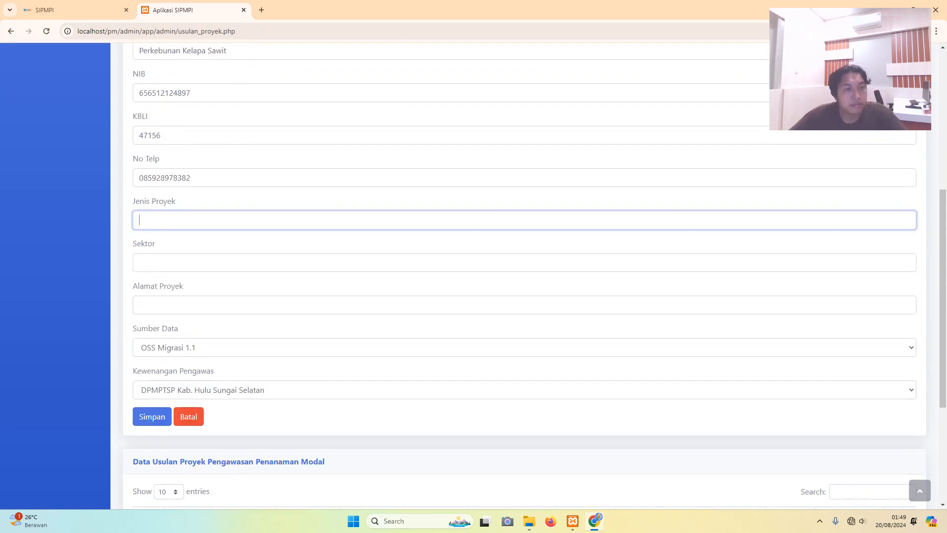
scroll(524, 276, "up", 4)
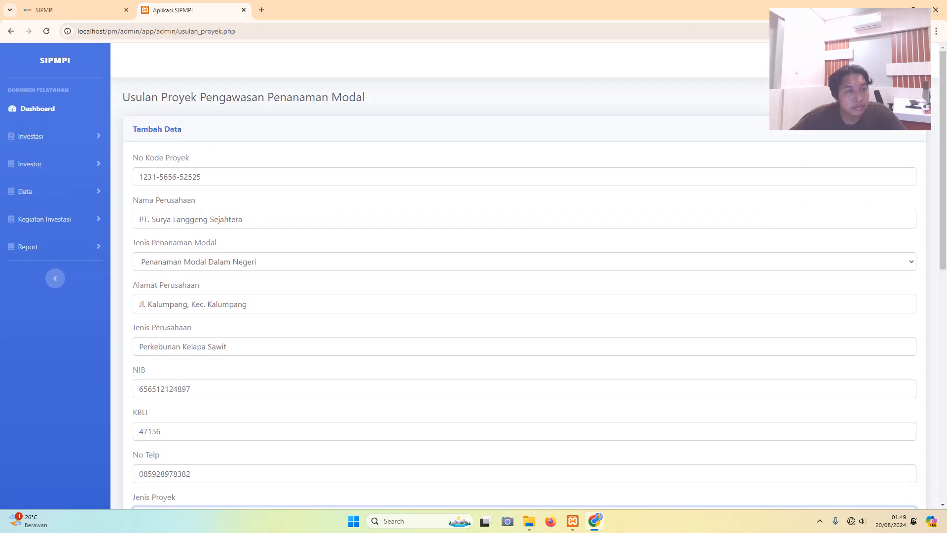
scroll(524, 276, "down", 7)
scroll(525, 277, "down", 3)
scroll(524, 276, "up", 1)
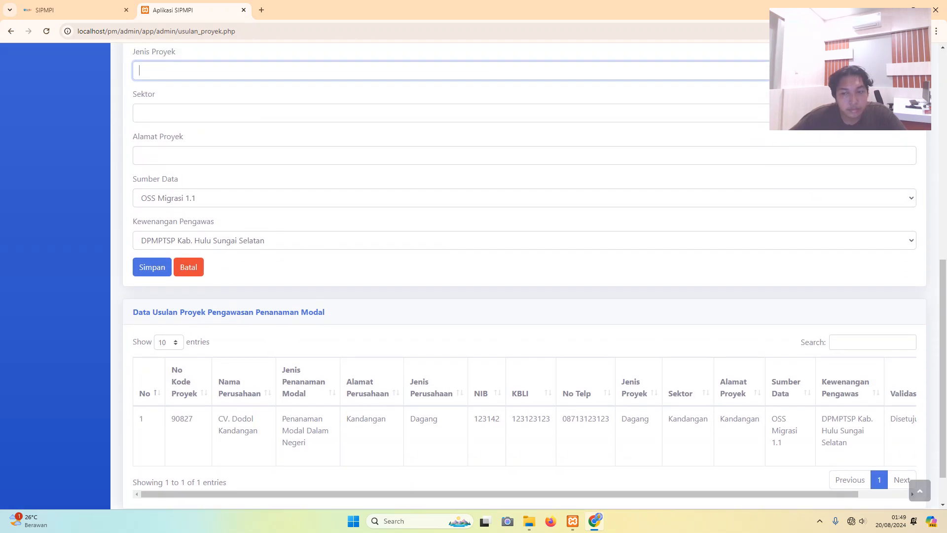
scroll(525, 276, "up", 5)
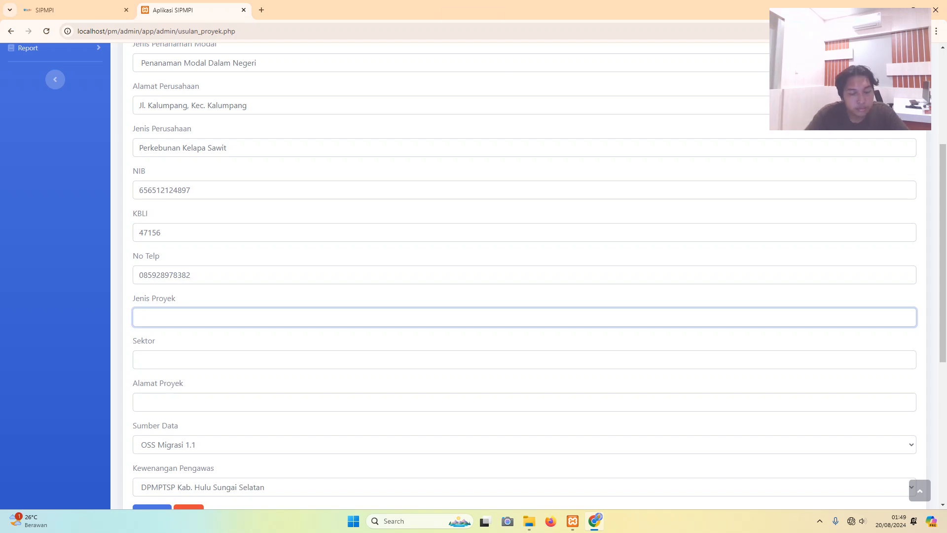
key("Caps_Lock")
type("P")
key("Caps_Lock")
type("erke")
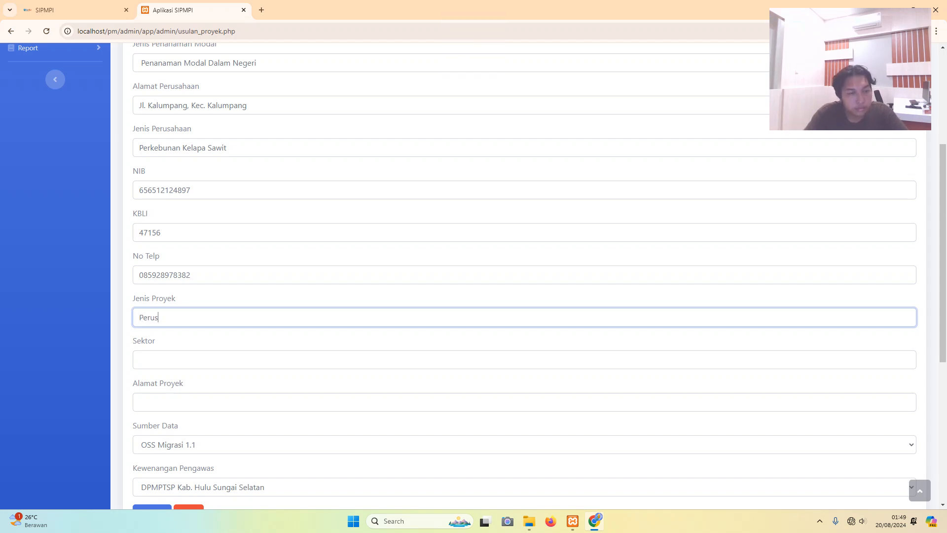
key("BackSpace")
key("BackSpace")
key("BackSpace")
key("BackSpace")
key("BackSpace")
key("Caps_Lock")
type("P")
key("Caps_Lock")
type("erk")
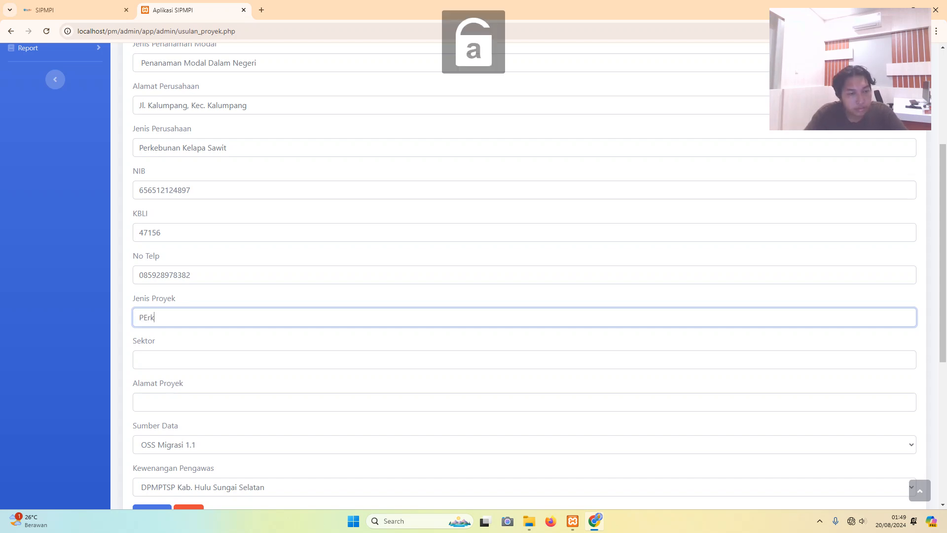
key("BackSpace")
key("BackSpace")
key("BackSpace")
key("Caps_Lock")
type("E")
key("BackSpace")
key("Caps_Lock")
type("erkebun")
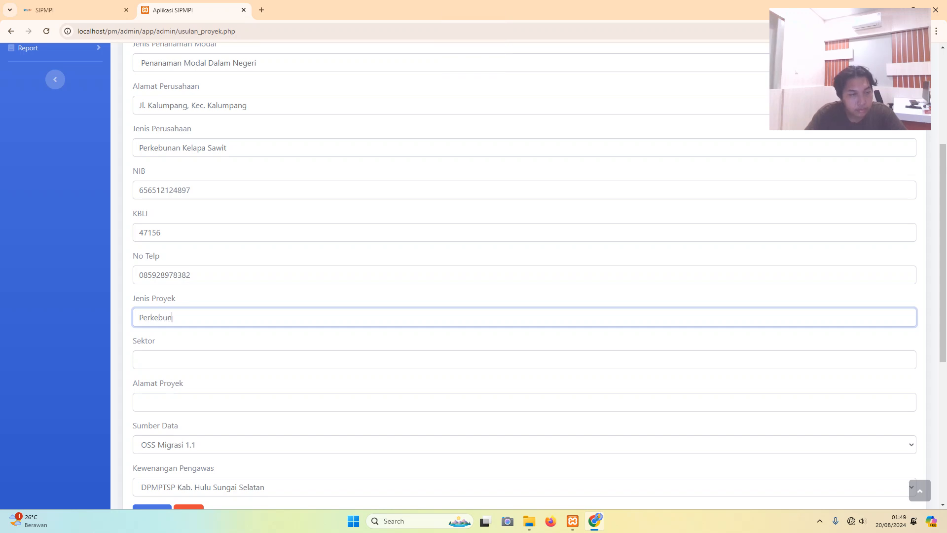
type("an")
key("Caps_Lock")
type("K")
key("Caps_Lock")
type("elapa")
key("Caps_Lock")
type("S")
key("Caps_Lock")
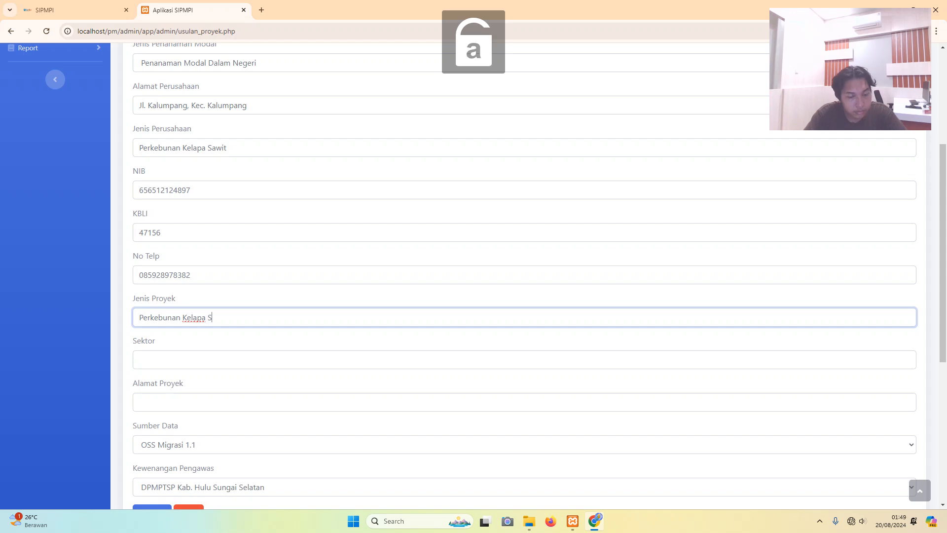
type("awit")
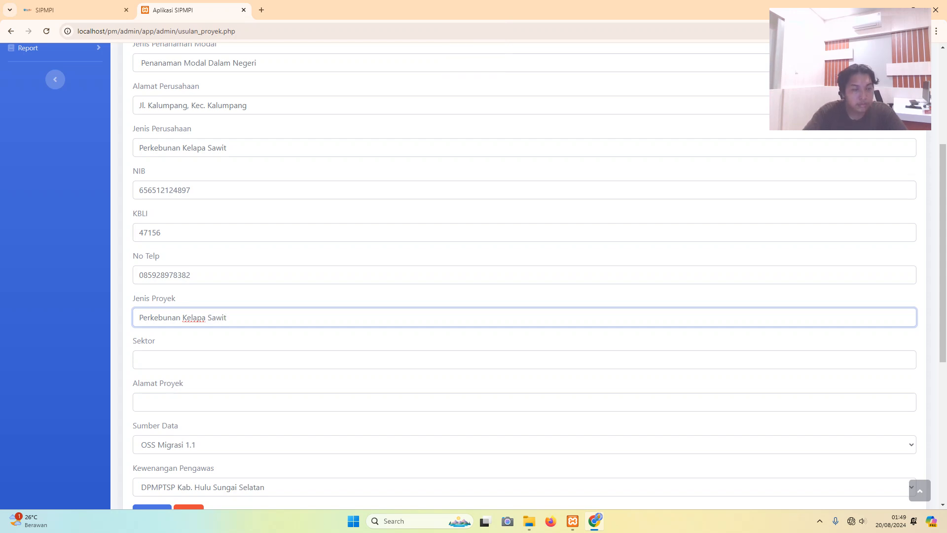
- Redo the Jenis Proyek value as just 'Perkebunan'
key("BackSpace")
key("BackSpace")
key("BackSpace")
key("BackSpace")
key("BackSpace")
key("BackSpace")
key("BackSpace")
key("BackSpace")
key("BackSpace")
key("BackSpace")
key("BackSpace")
key("BackSpace")
key("BackSpace")
key("BackSpace")
key("BackSpace")
key("BackSpace")
key("BackSpace")
key("BackSpace")
key("BackSpace")
key("BackSpace")
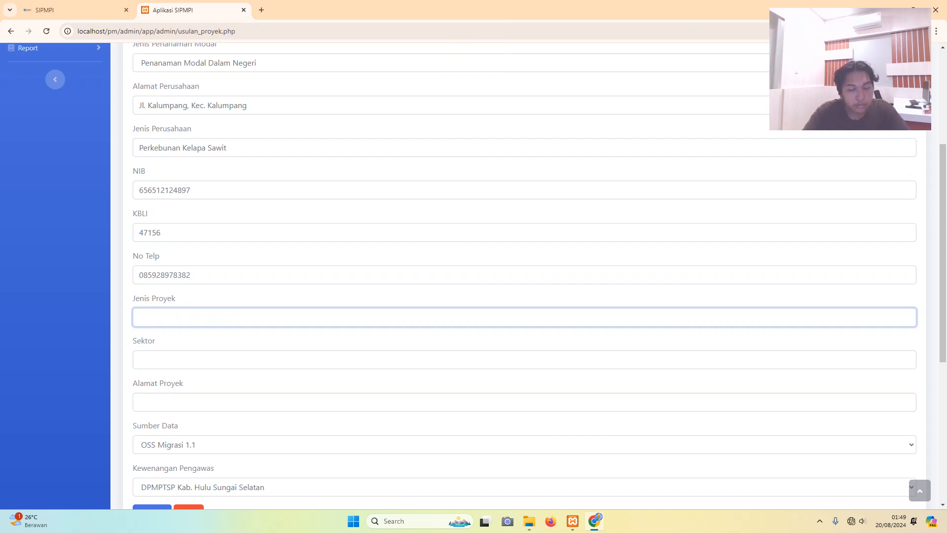
key("Caps_Lock")
type("K")
key("Caps_Lock")
type("ebu")
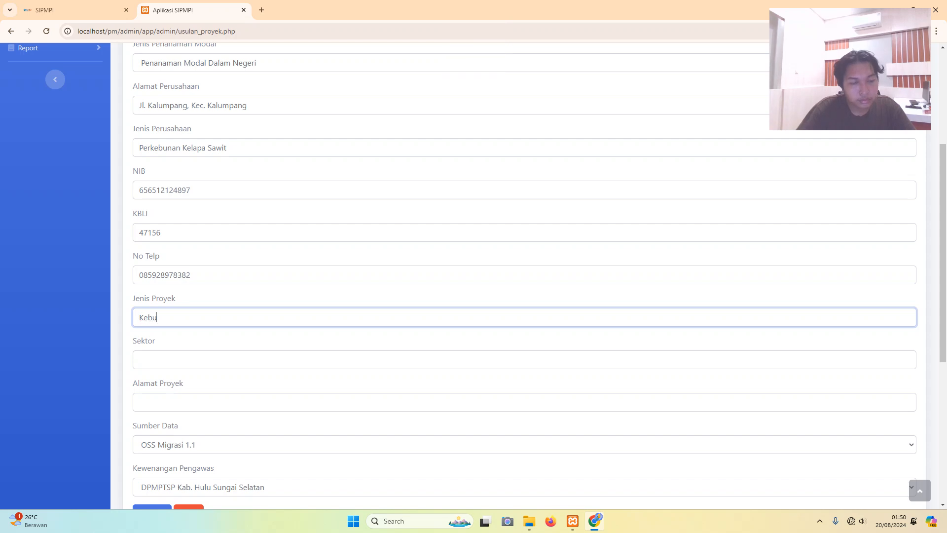
type("nan")
key("Caps_Lock")
key("BackSpace")
key("BackSpace")
key("BackSpace")
key("BackSpace")
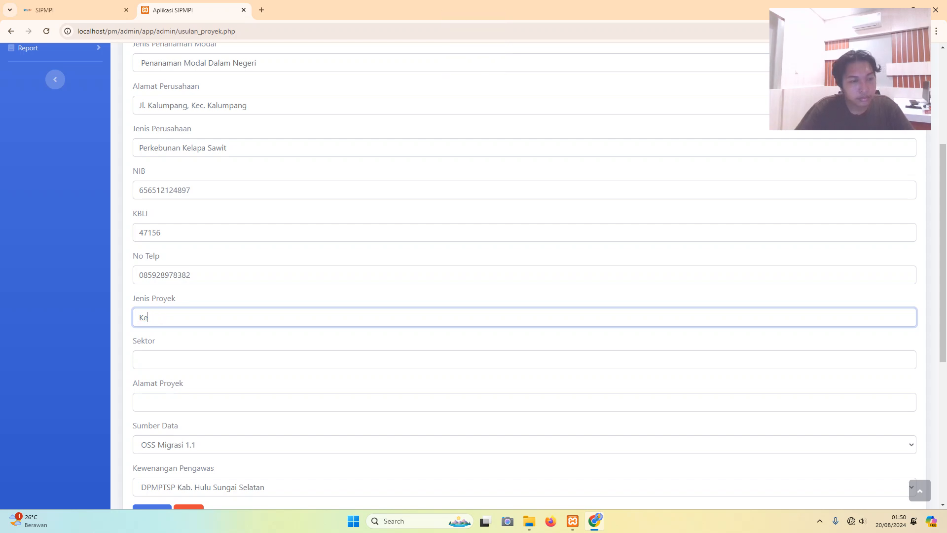
type("P")
key("Caps_Lock")
type("erke")
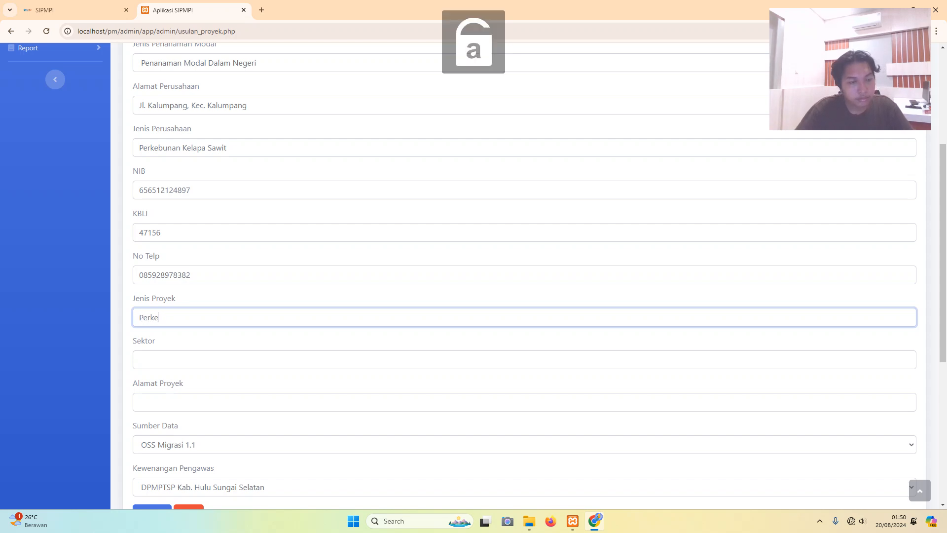
type("bunan")
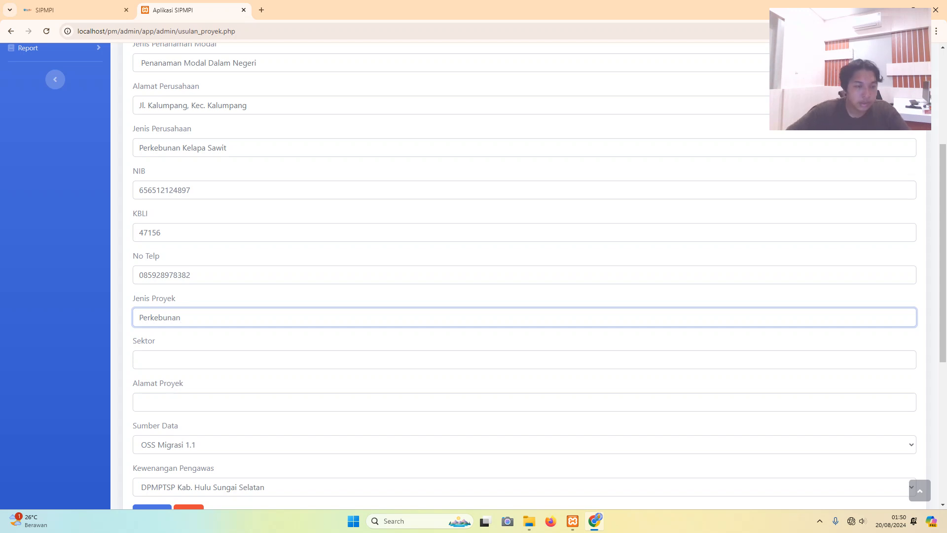
left_click(139, 360)
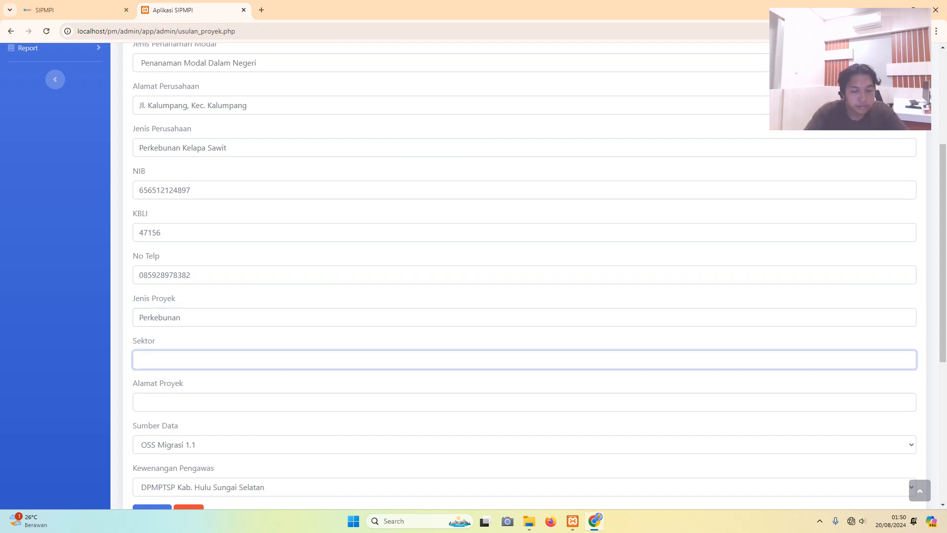
- Enter Perkebunan as the Sektor and begin the project address with 'Jl. Daha Barat.'
type("Perkebu")
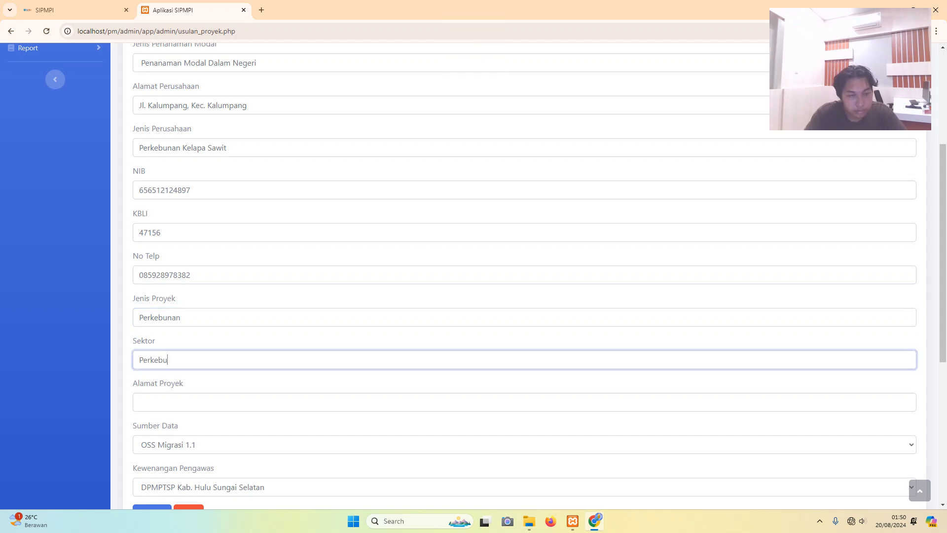
type("nan")
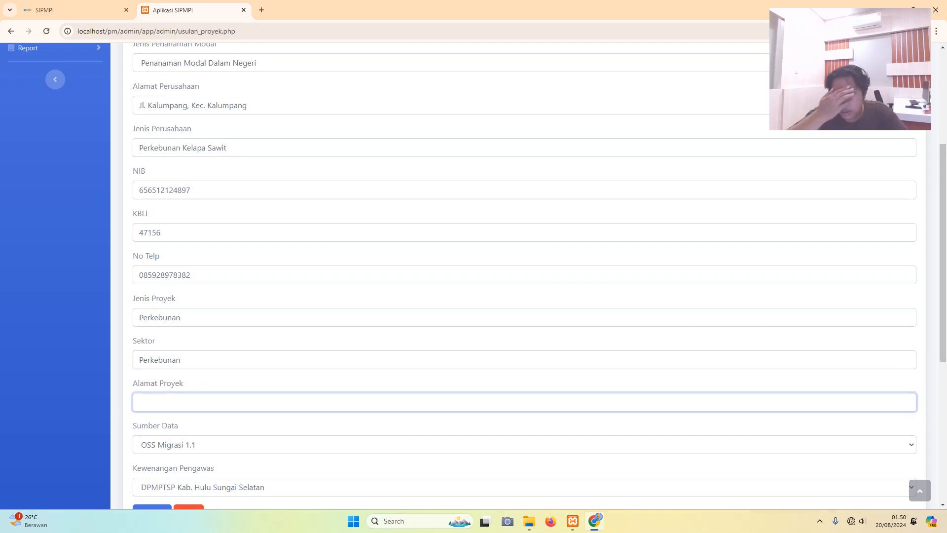
key("Caps_Lock")
type("J")
key("Caps_Lock")
type("l")
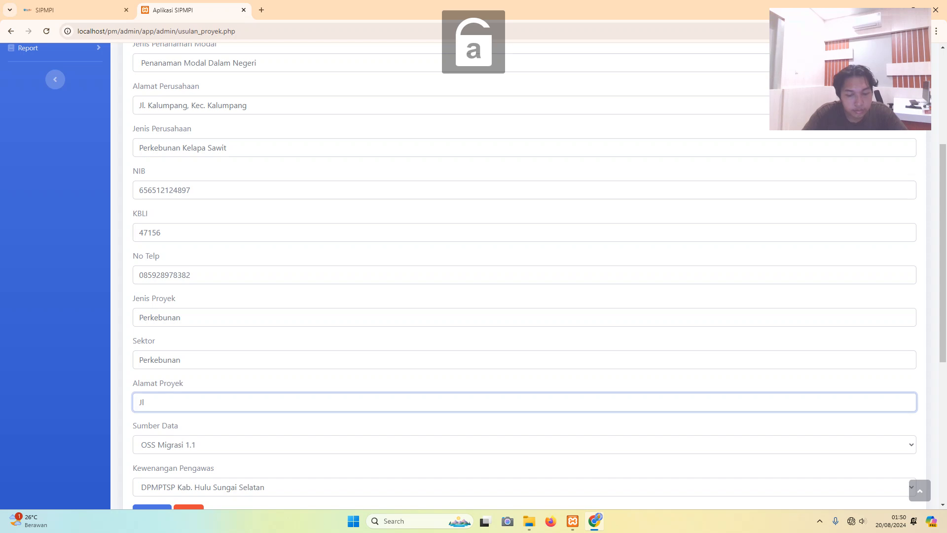
type(".")
key("Caps_Lock")
type("K")
key("Caps_Lock")
type("e")
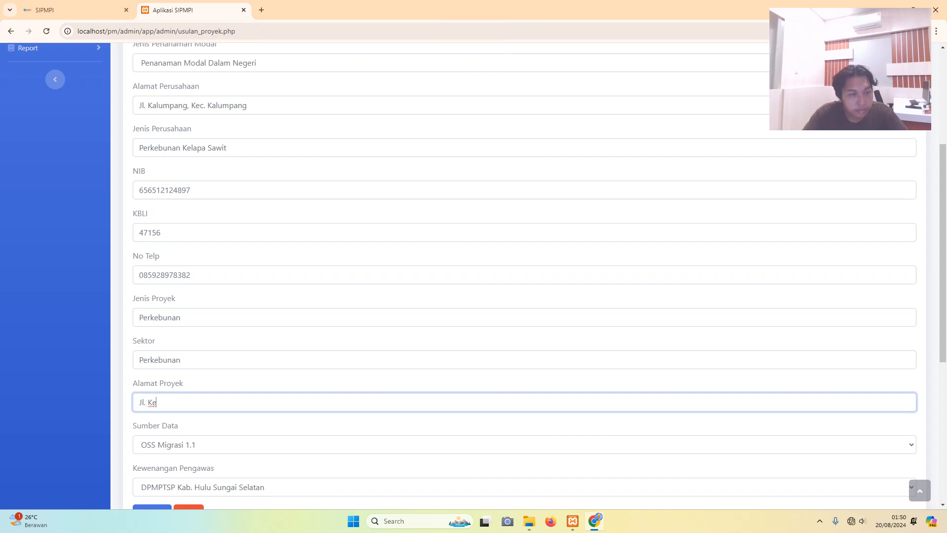
key("BackSpace")
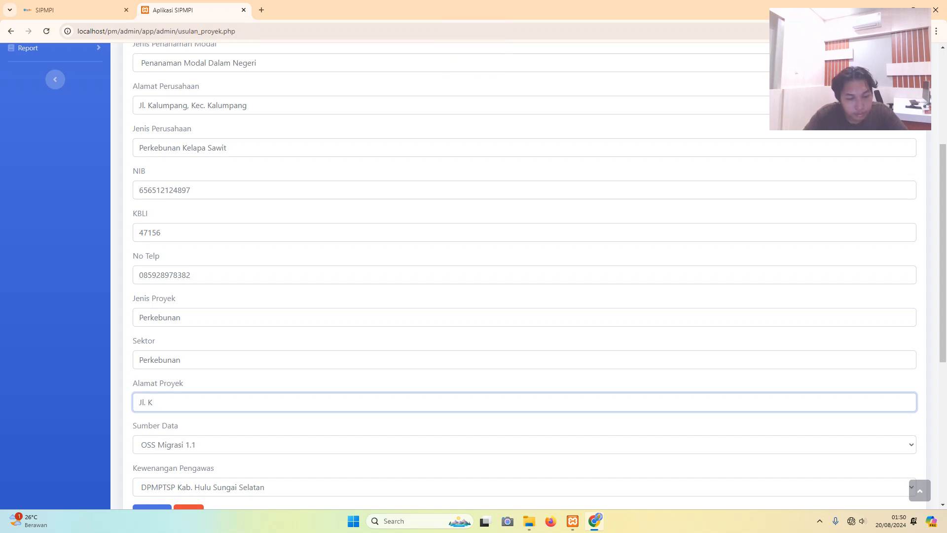
key("BackSpace")
key("Caps_Lock")
type("D")
key("Caps_Lock")
type("aha")
key("Caps_Lock")
type("Ba")
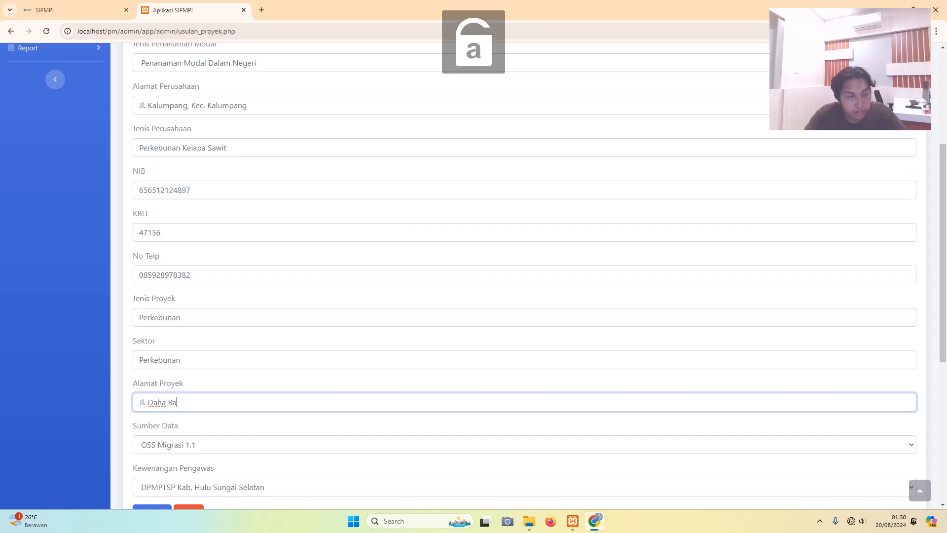
type("rat")
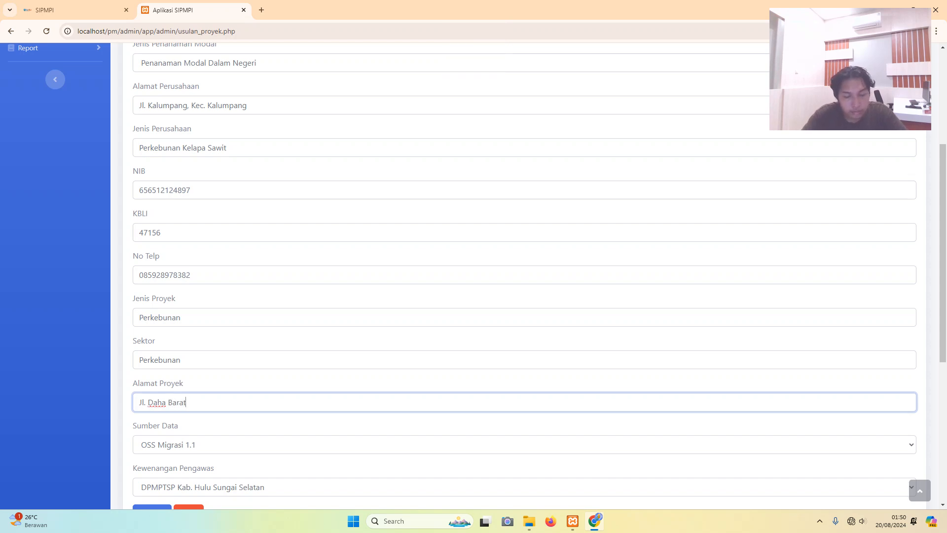
type(".")
- Finish the Alamat Proyek with 'Kec. Daha Barat', correcting the typos
key("Caps_Lock")
type("L")
key("Caps_Lock")
type("e")
key("BackSpace")
key("Caps_Lock")
key("BackSpace")
type("K")
key("Caps_Lock")
type("e")
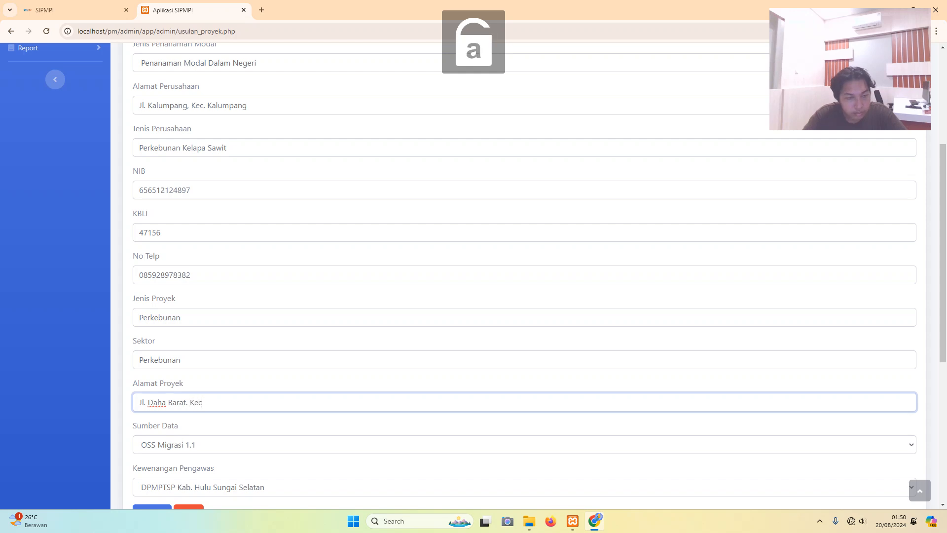
type("c.")
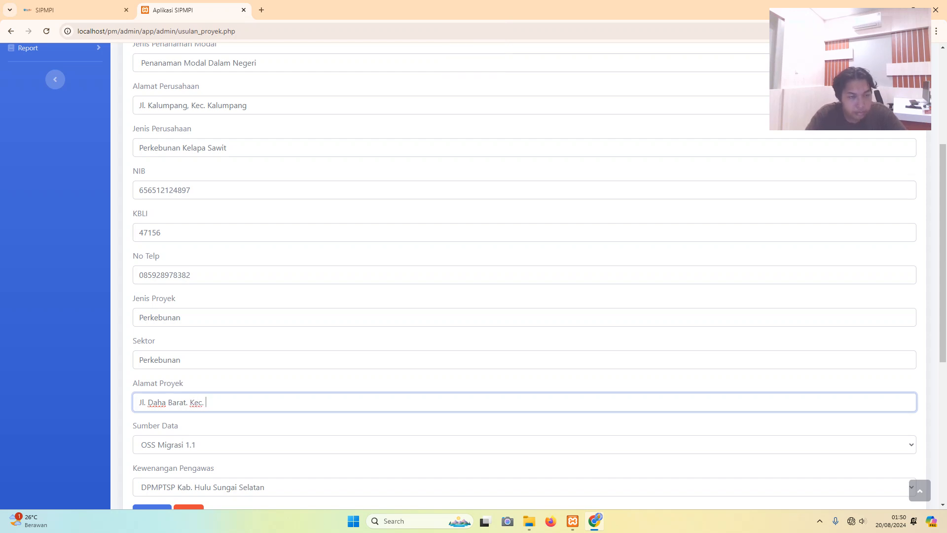
type(" =")
key("Caps_Lock")
type("D")
key("Caps_Lock")
type("aha")
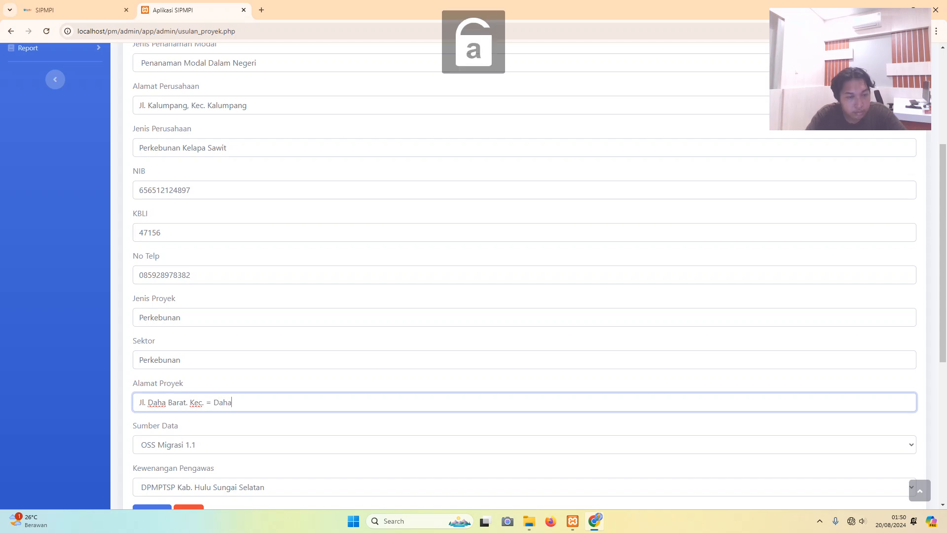
key("BackSpace")
key("BackSpace")
key("BackSpace")
key("Caps_Lock")
type("D")
key("Caps_Lock")
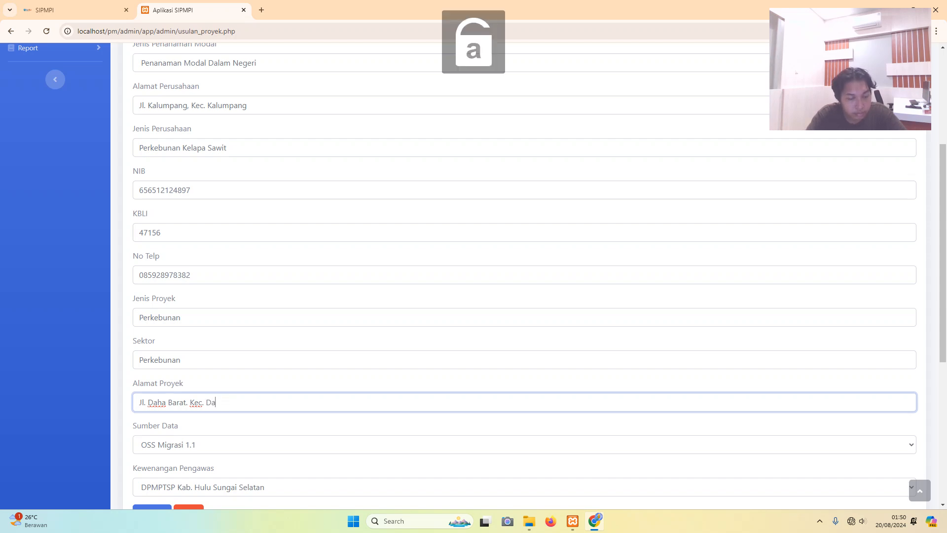
type("aha")
key("Caps_Lock")
key("Caps_Lock")
type("ase")
key("BackSpace")
key("BackSpace")
key("BackSpace")
key("Caps_Lock")
type("B")
key("Caps_Lock")
type("arat")
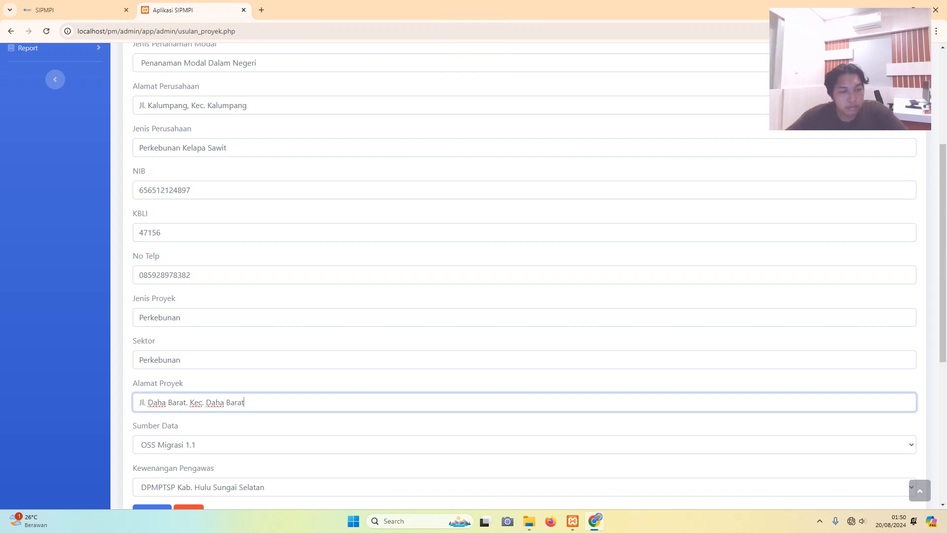
scroll(518, 277, "down", 2)
- Set the Sumber Data to OSS RBA
left_click(524, 345)
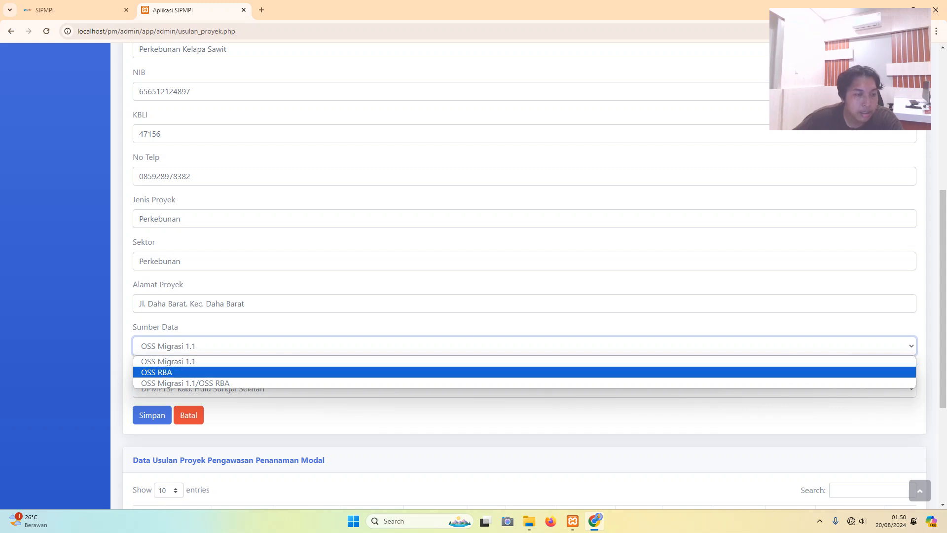
left_click(156, 372)
scroll(524, 276, "down", 4)
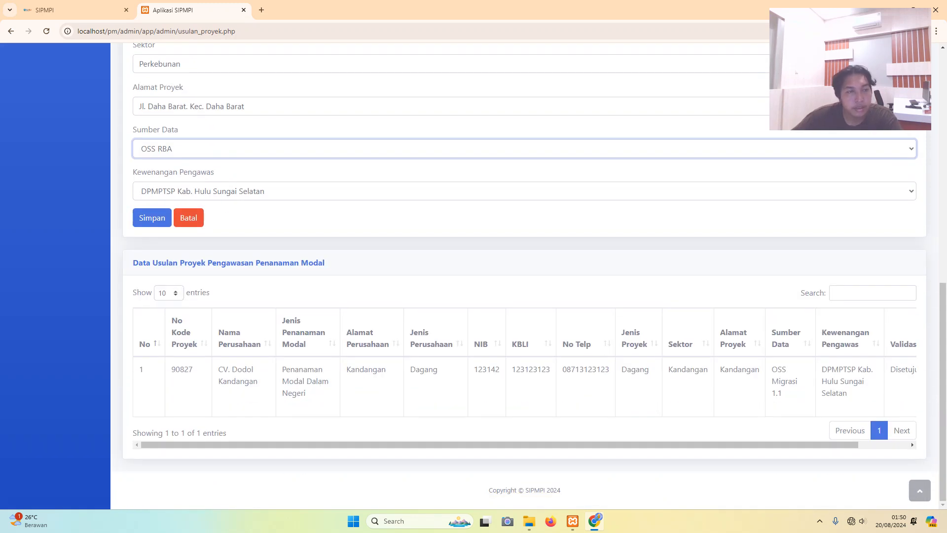
- Keep DPMPTSP Kab. Hulu Sungai Selatan as the Kewenangan Pengawas
left_click(203, 190)
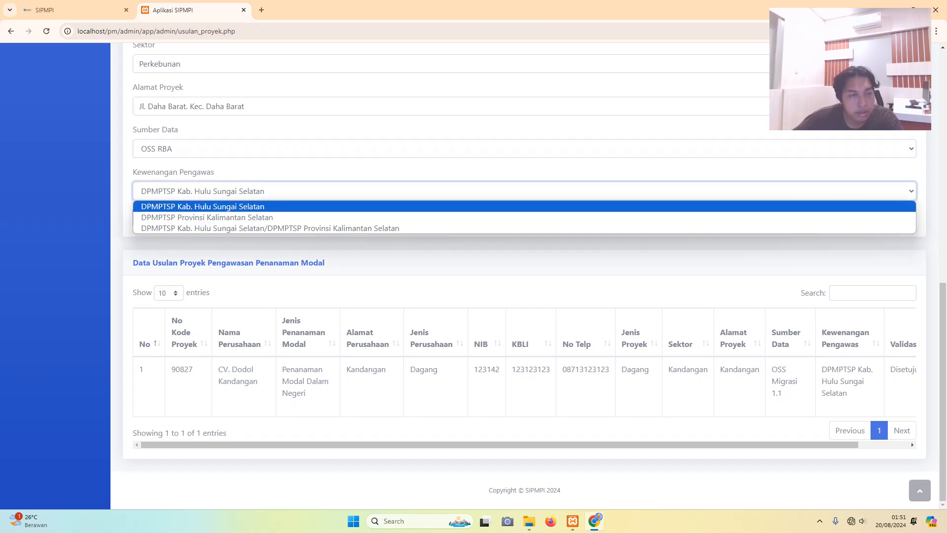
left_click(202, 206)
scroll(524, 275, "up", 8)
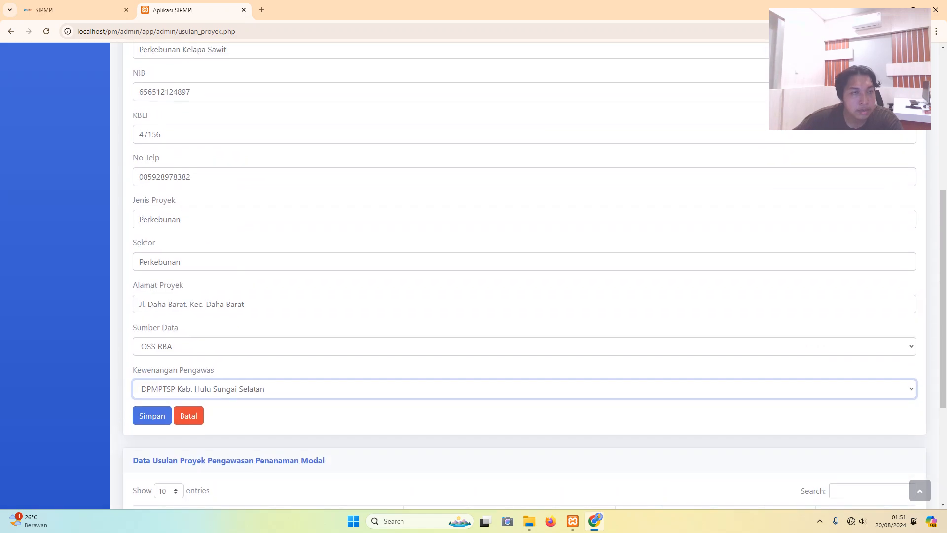
scroll(524, 276, "down", 8)
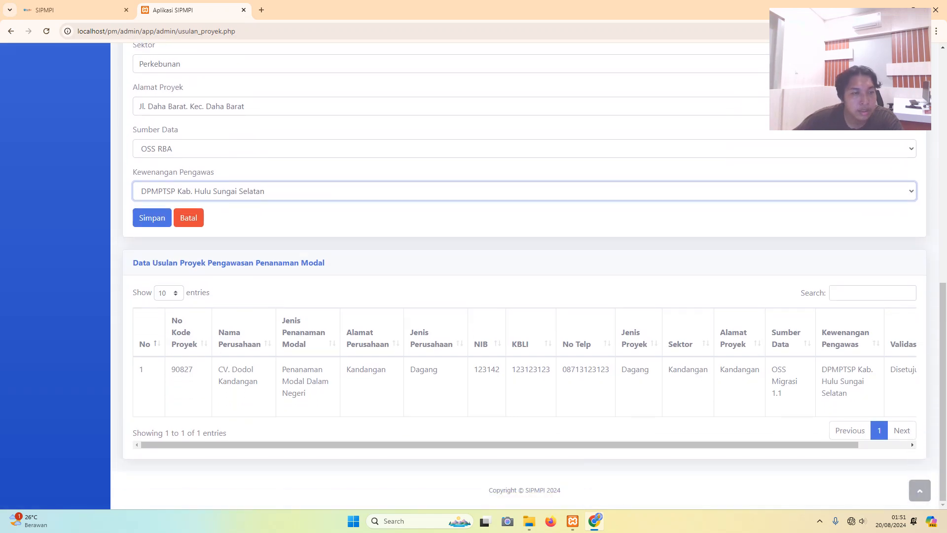
- Save the PT. Surya Langgeng Sejahtera proposal and view its Draft status in the table
left_click(152, 217)
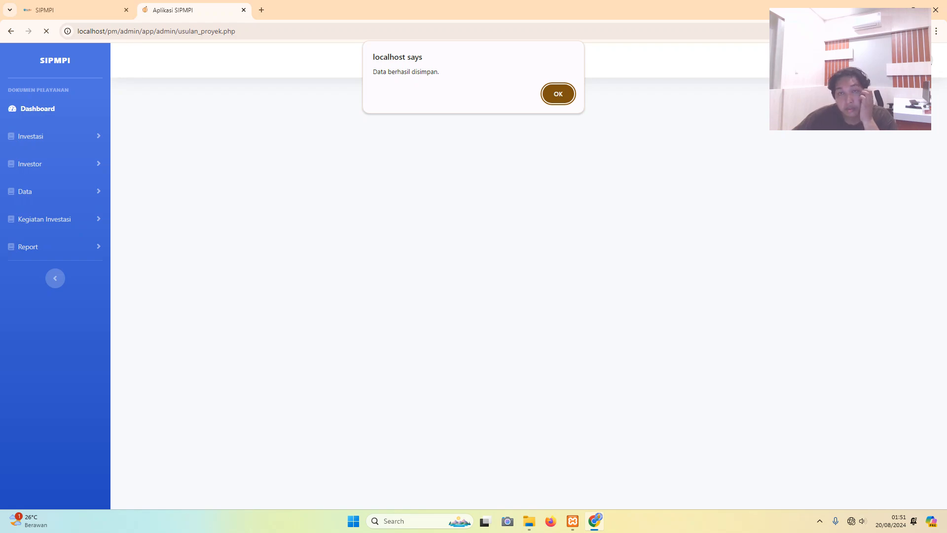
key("Return")
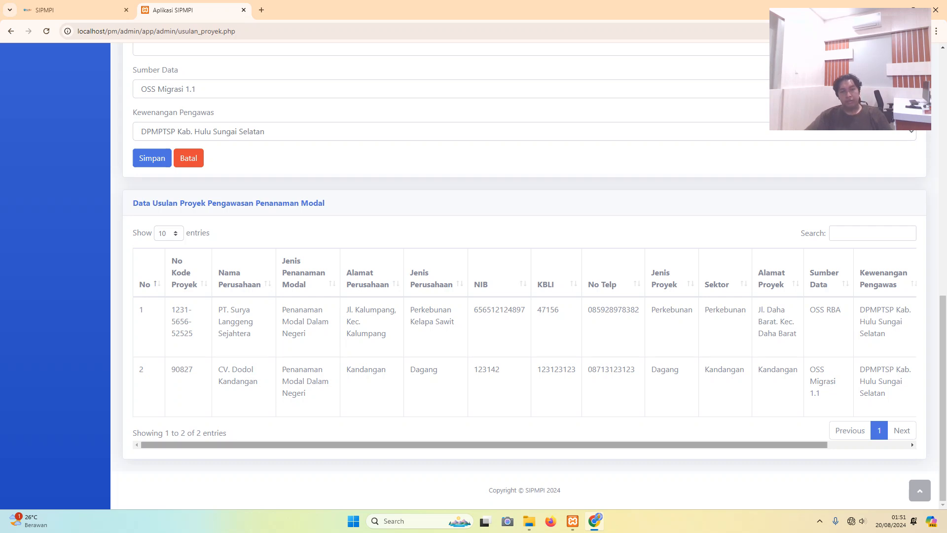
left_click_drag(484, 445, 565, 445)
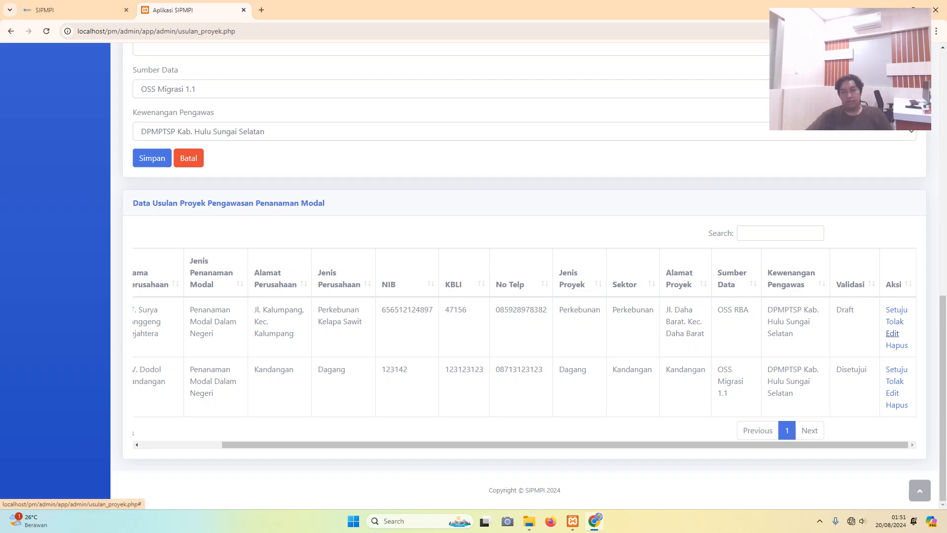
- Edit the PT. Surya Langgeng Sejahtera record and change its Sektor to Kebun Kelapa Sawit
left_click(893, 333)
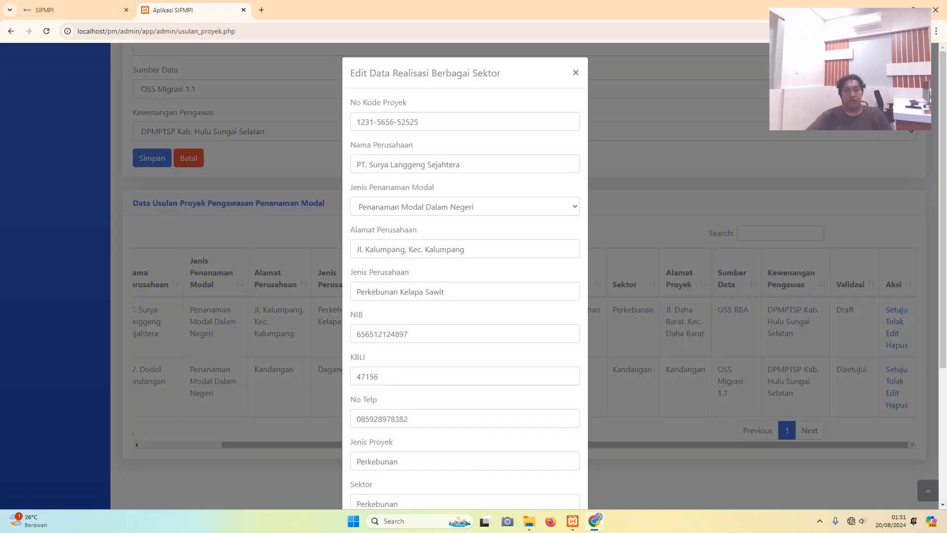
left_click(460, 164)
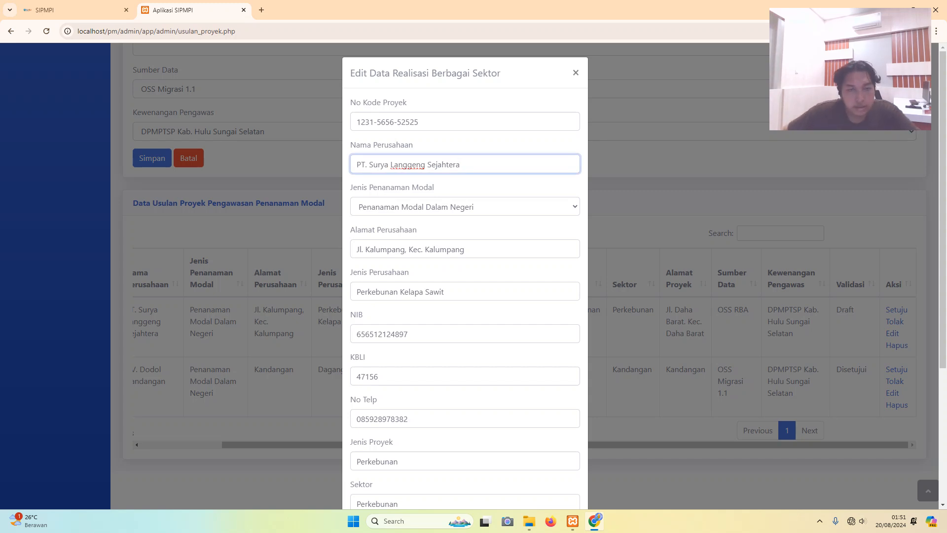
scroll(465, 276, "down", 3)
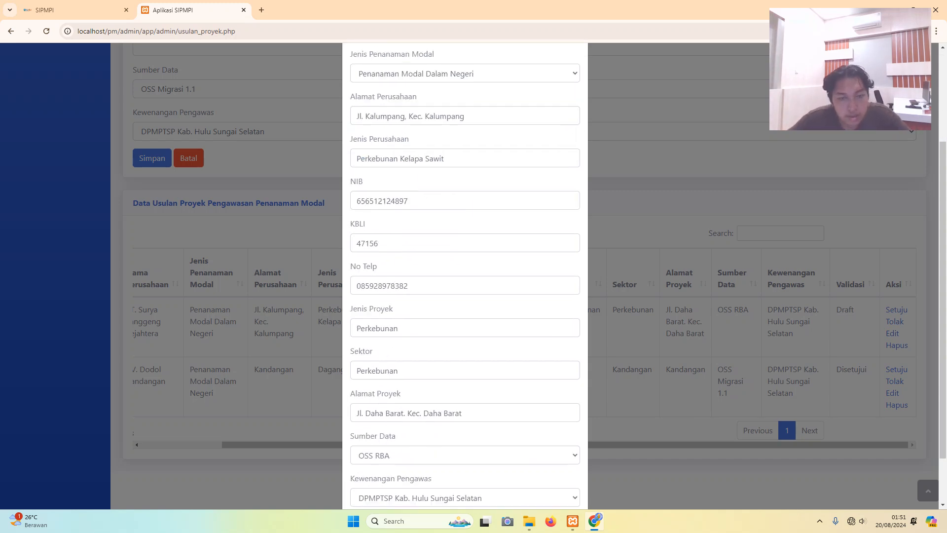
left_click(399, 355)
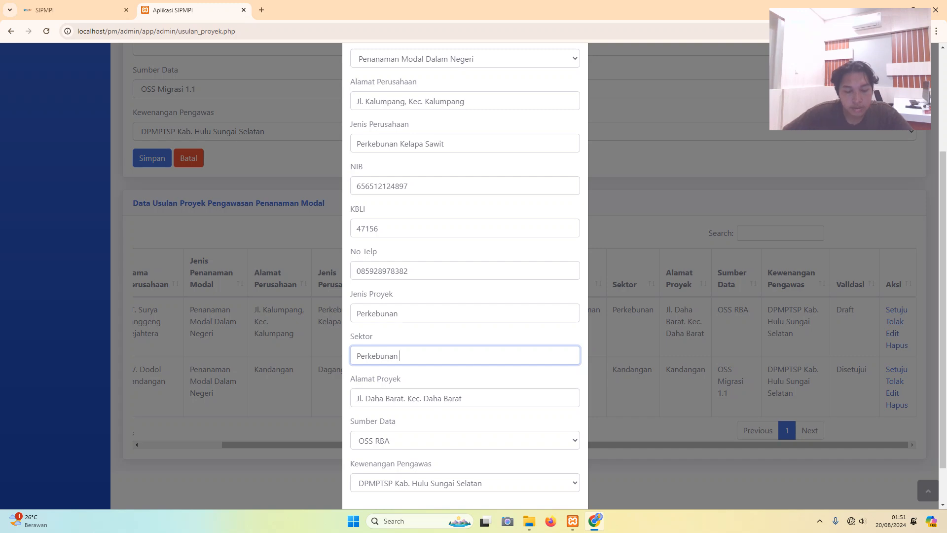
key("Caps_Lock")
key("BackSpace")
key("BackSpace")
key("BackSpace")
key("BackSpace")
key("BackSpace")
key("BackSpace")
key("BackSpace")
key("BackSpace")
key("BackSpace")
key("BackSpace")
key("BackSpace")
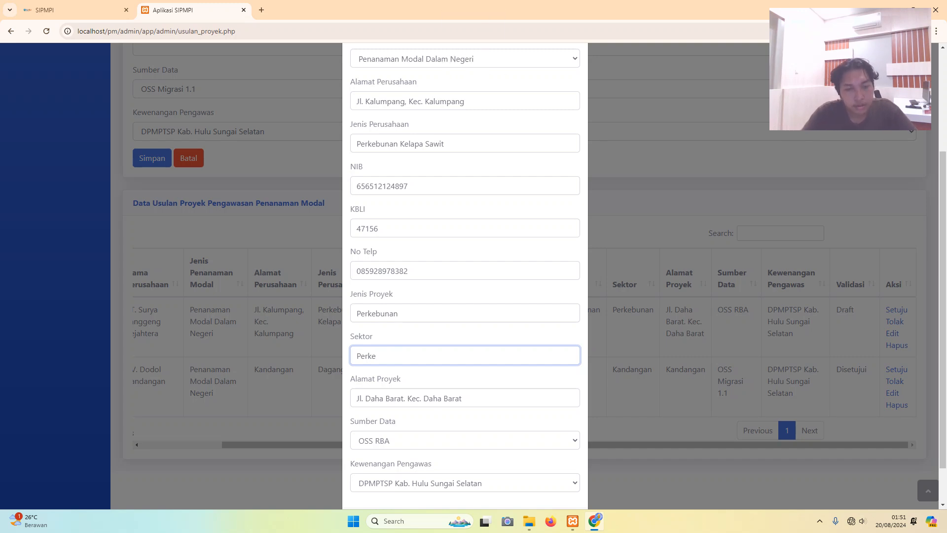
type("K")
key("Caps_Lock")
type("ebun")
key("Caps_Lock")
type("K")
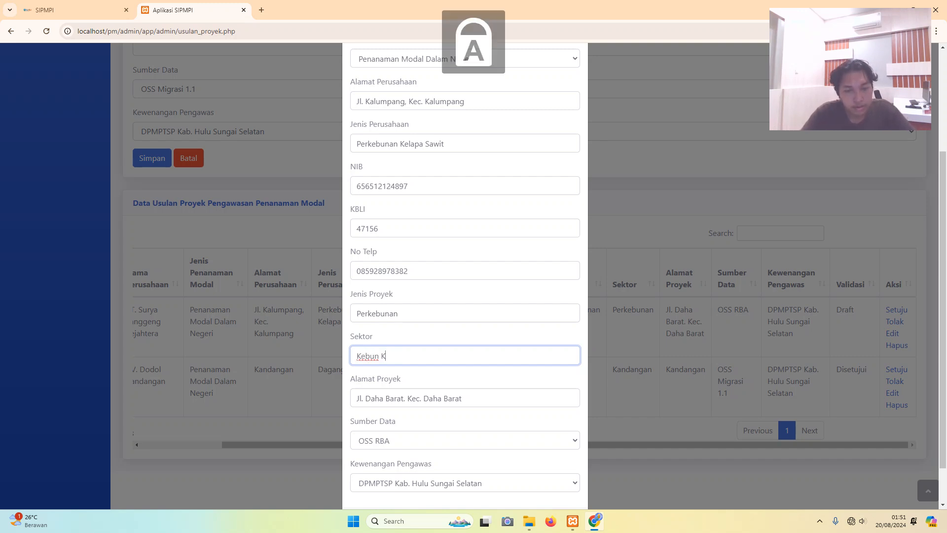
key("Caps_Lock")
type("elap[a")
key("BackSpace")
key("BackSpace")
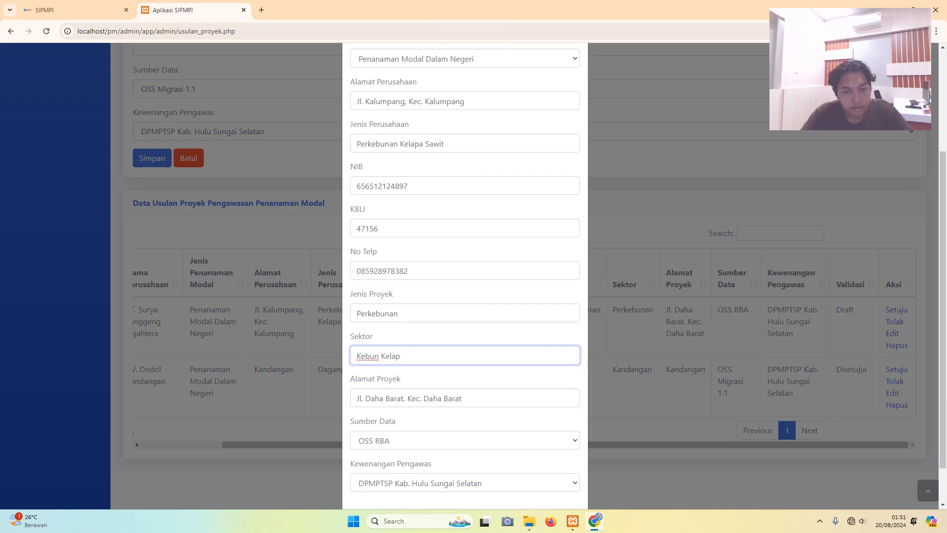
type("a")
key("Caps_Lock")
type("S")
key("Caps_Lock")
type("awit")
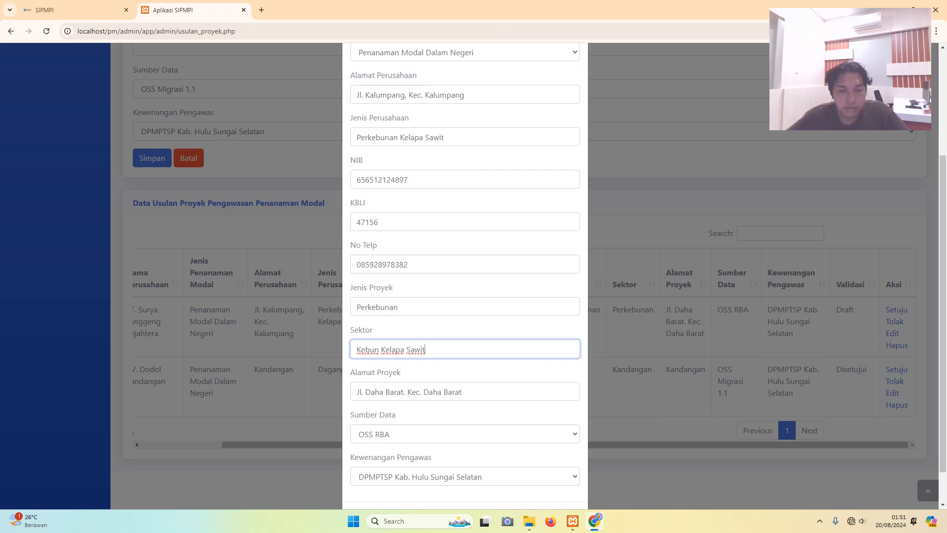
- Append ', Kab. Hulu Sungai Selatan' to the project address and save the changes
scroll(375, 350, "down", 1)
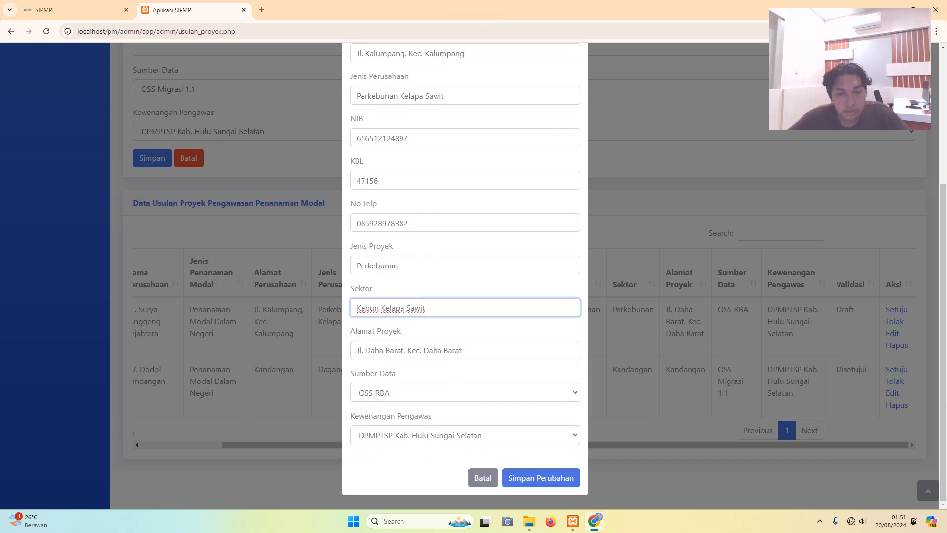
left_click(374, 350)
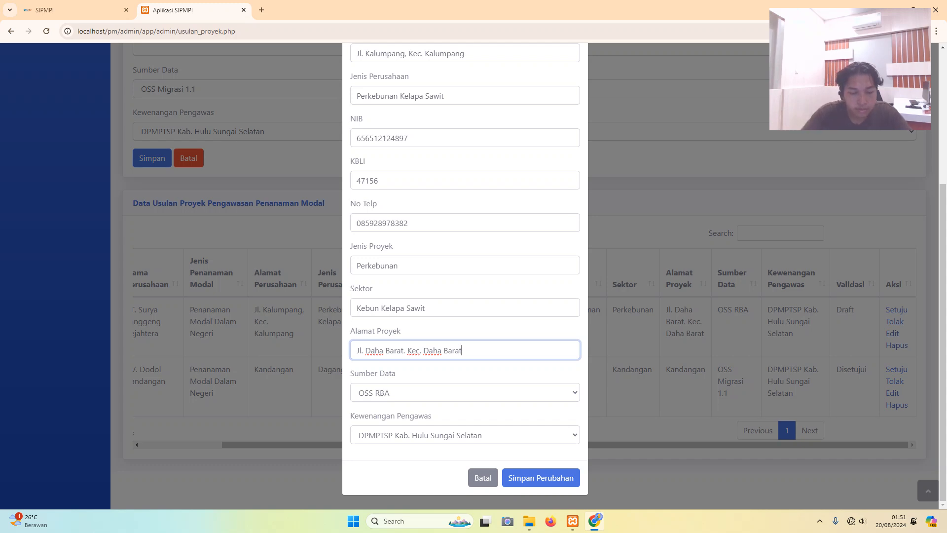
type(",")
key("Caps_Lock")
type("K")
key("Caps_Lock")
type("ab")
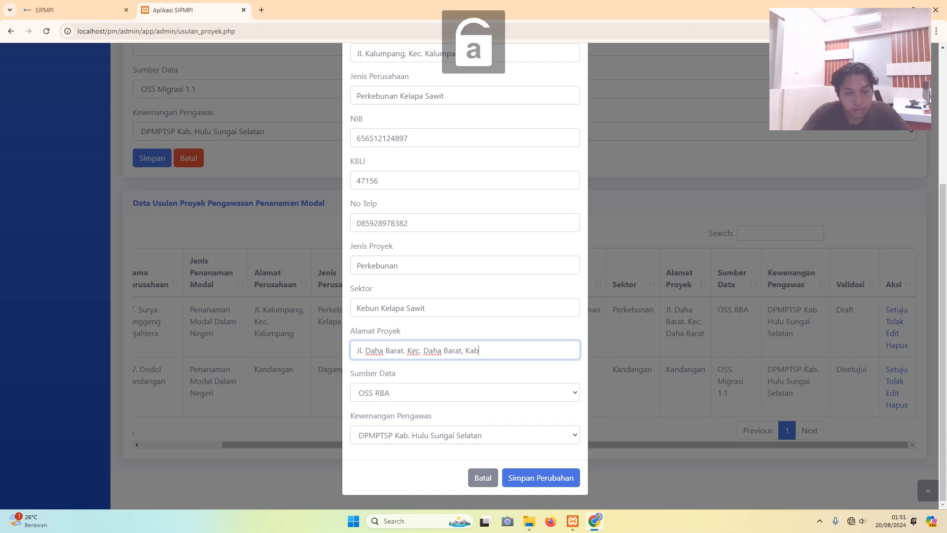
type(".")
key("Caps_Lock")
type("H")
key("Caps_Lock")
type("ulu")
key("Caps_Lock")
type("S")
key("Caps_Lock")
type("ungaio")
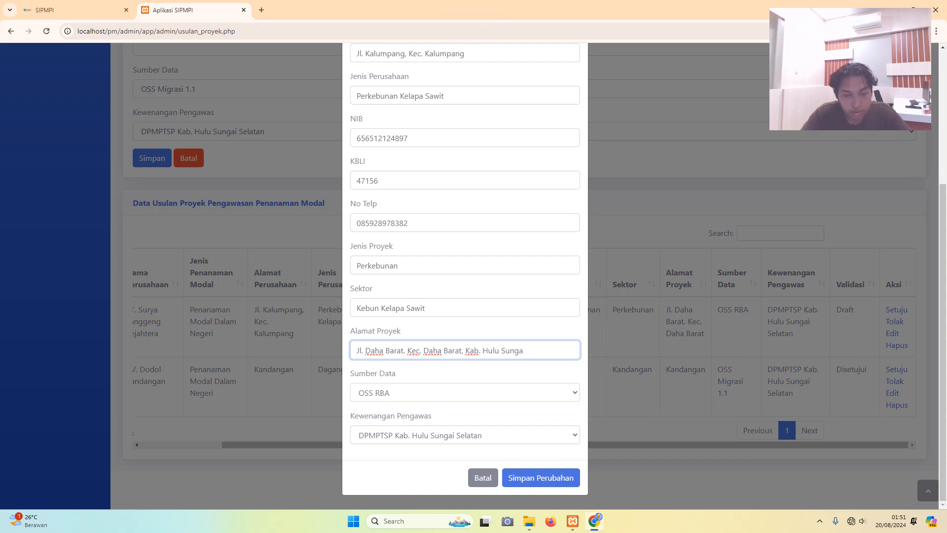
key("Caps_Lock")
type("S")
key("Caps_Lock")
type("ela")
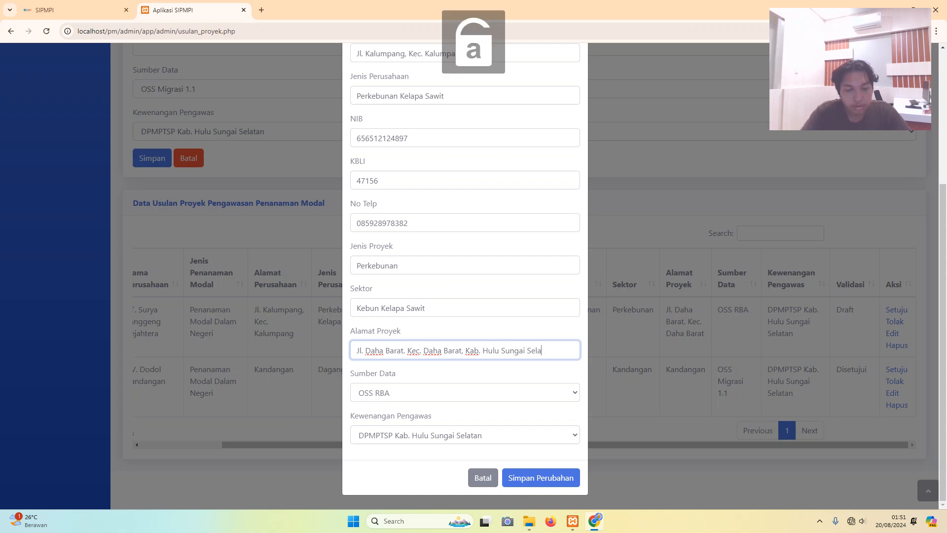
type("tan")
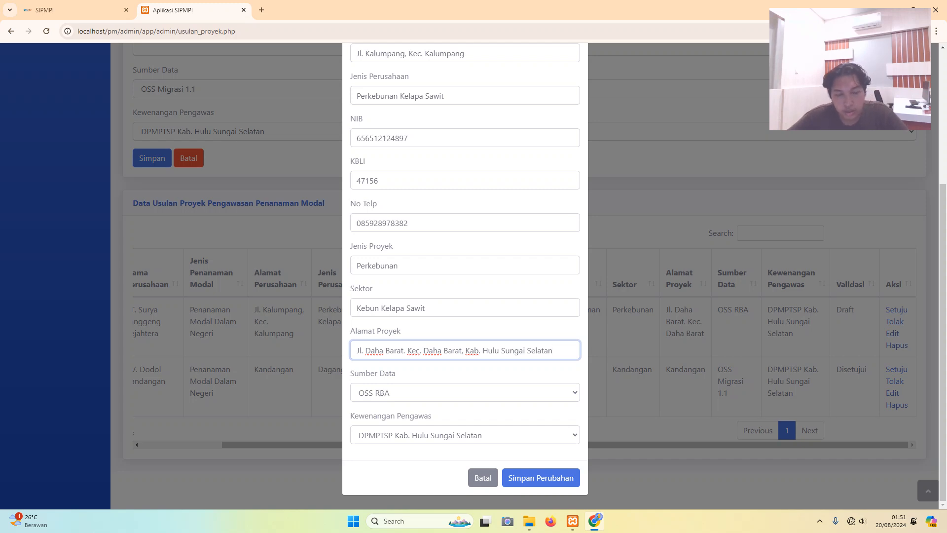
left_click(541, 478)
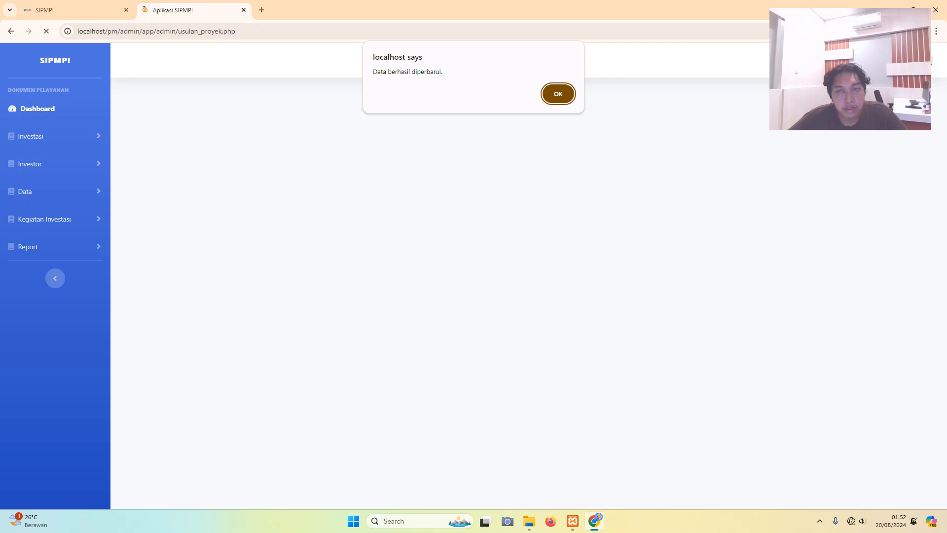
- Close the 'Data berhasil diperbarui' alert and check the updated row in the table
key("Return")
scroll(524, 276, "down", 10)
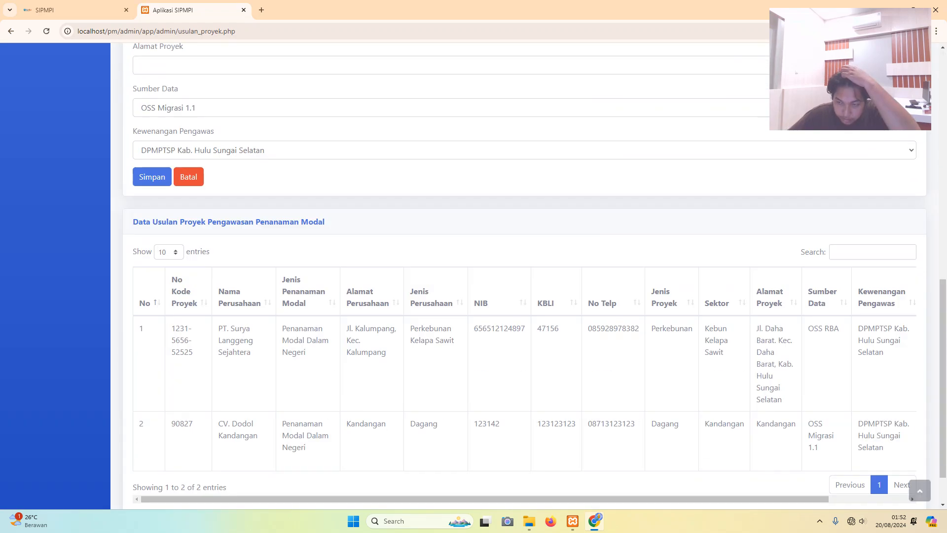
scroll(524, 276, "down", 2)
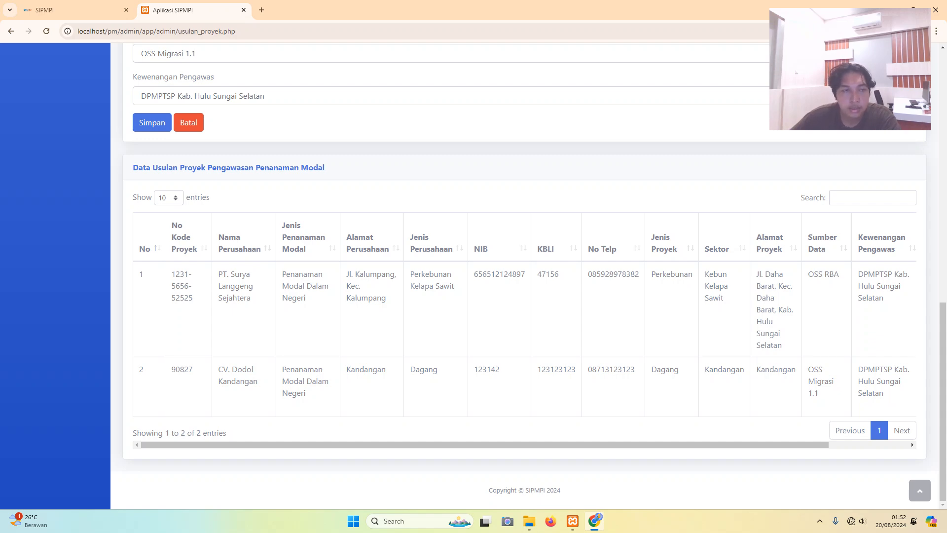
scroll(524, 275, "up", 12)
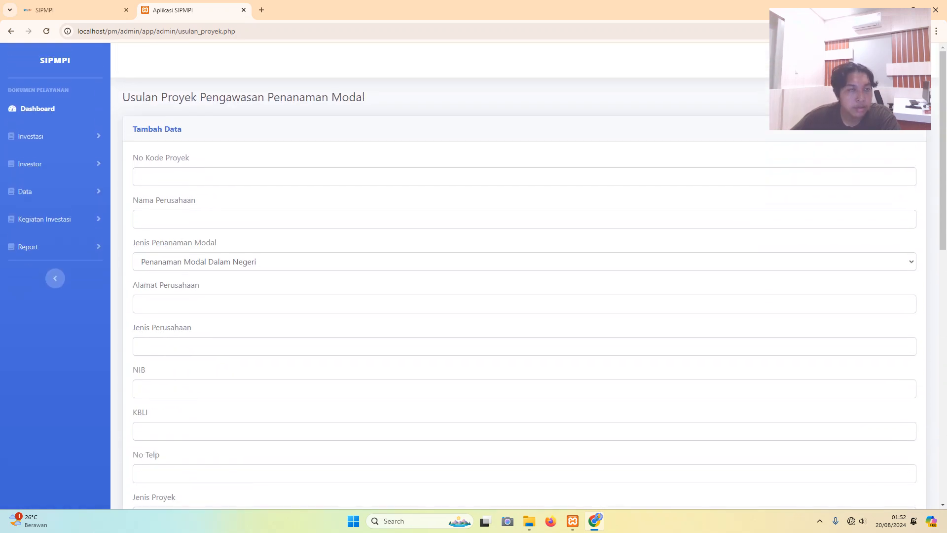
- Go to the UMK page under Kegiatan Investasi in the sidebar
left_click(44, 220)
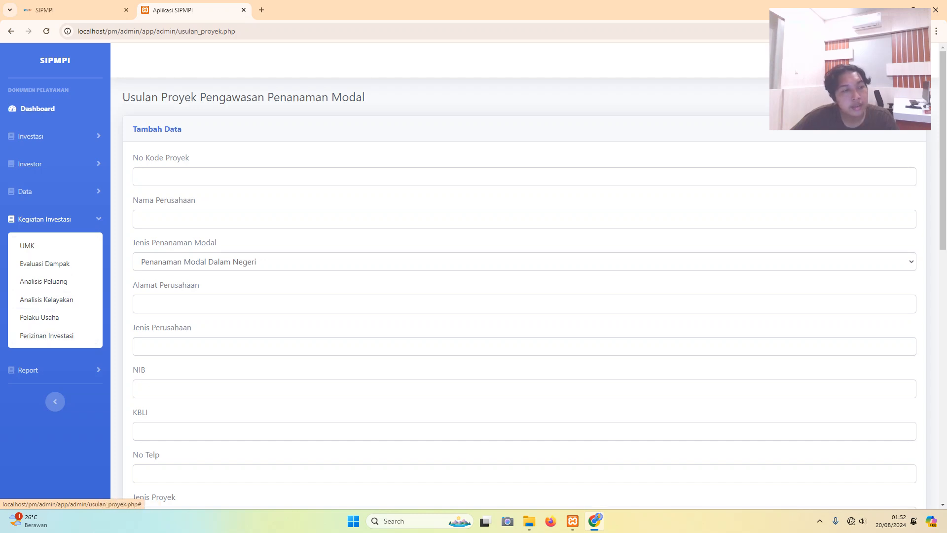
left_click(30, 191)
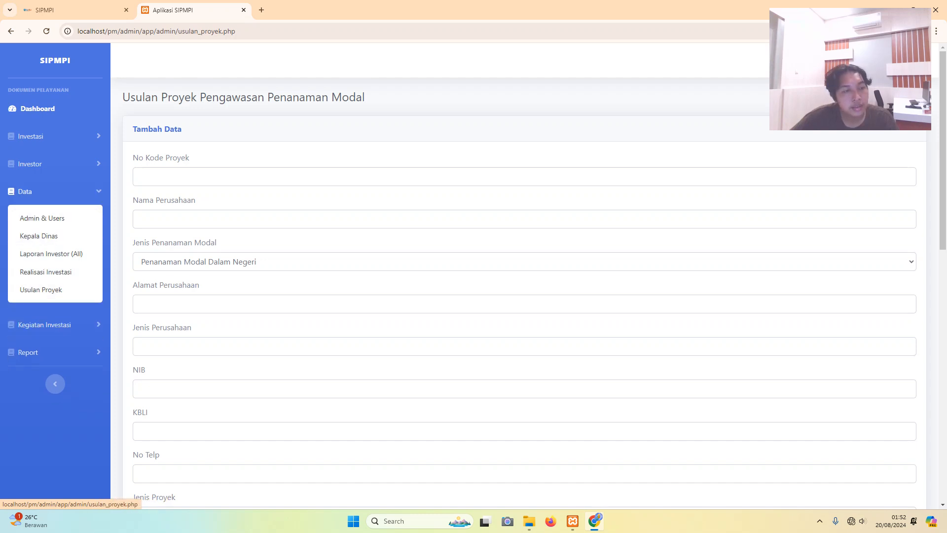
left_click(25, 192)
left_click(44, 219)
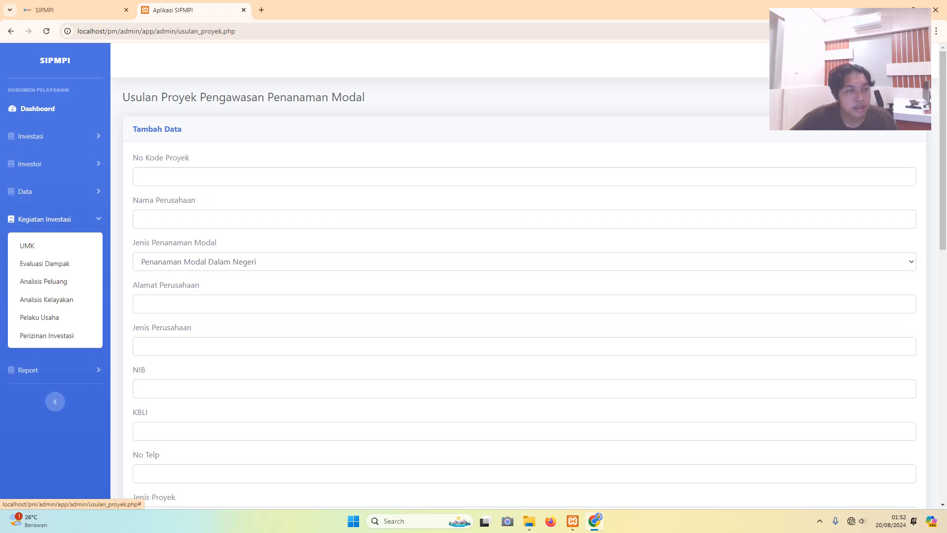
left_click(27, 246)
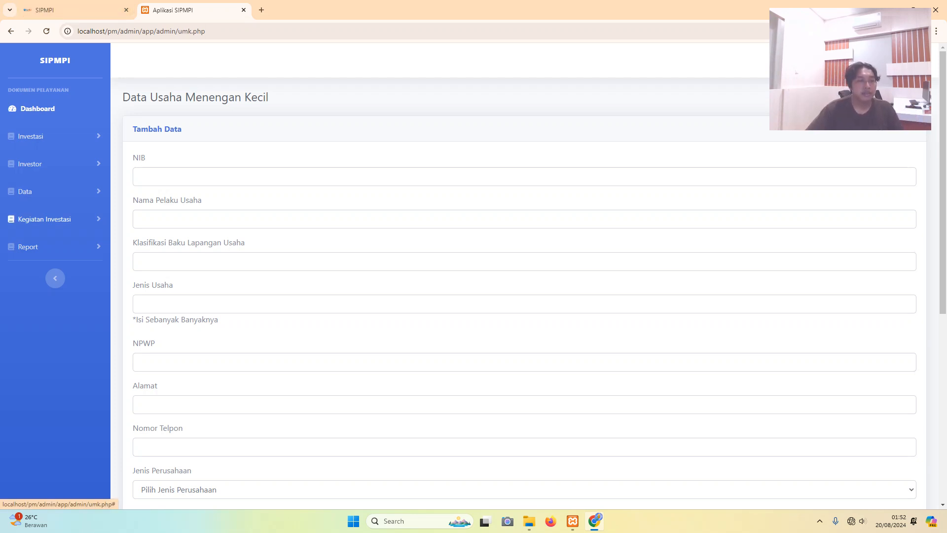
left_click(44, 219)
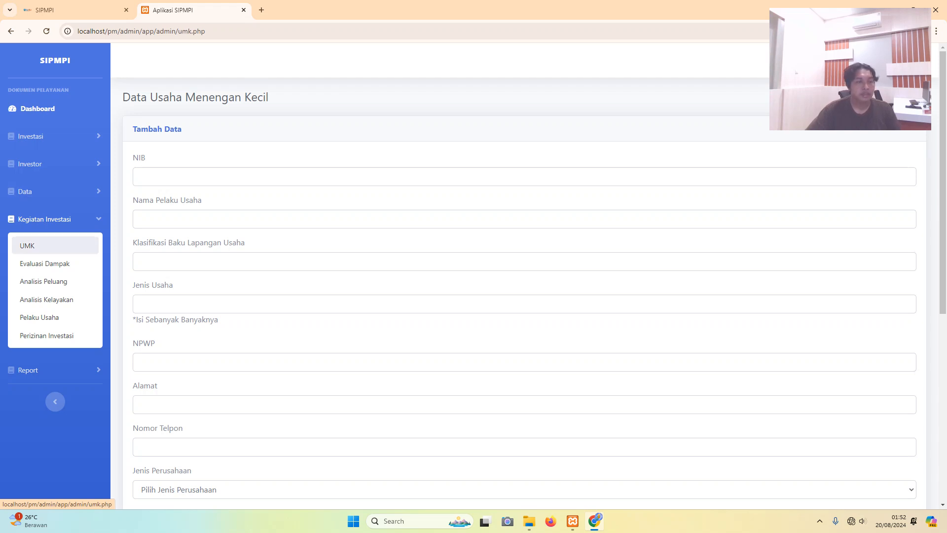
left_click(44, 264)
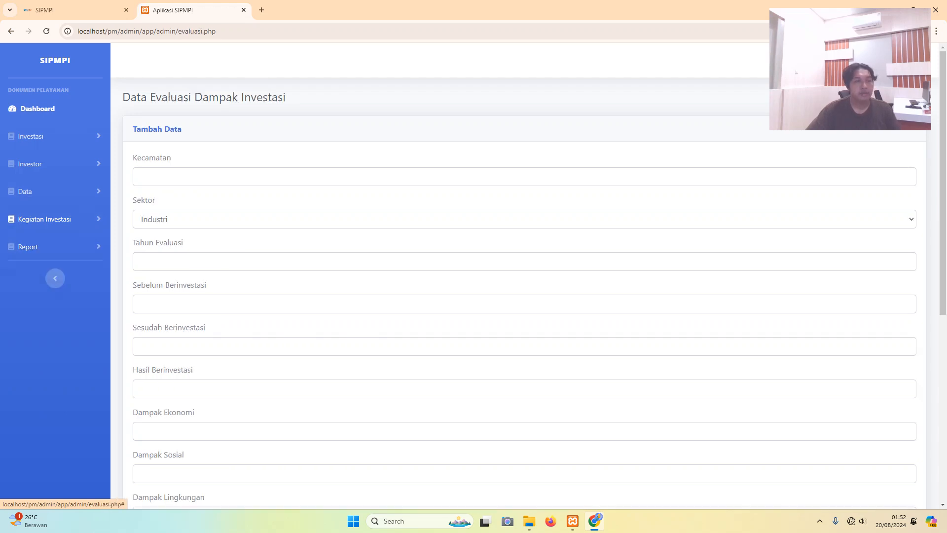
left_click(43, 281)
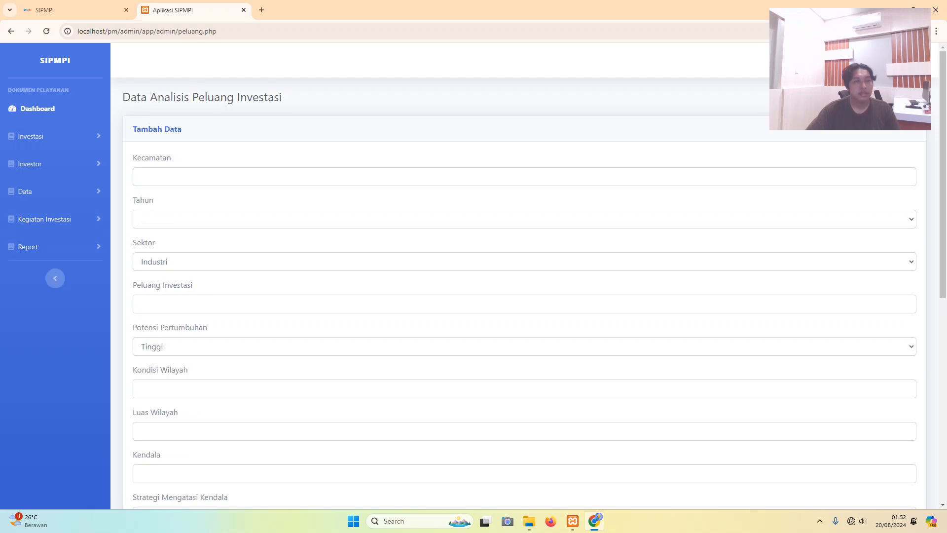
left_click(45, 219)
left_click(46, 299)
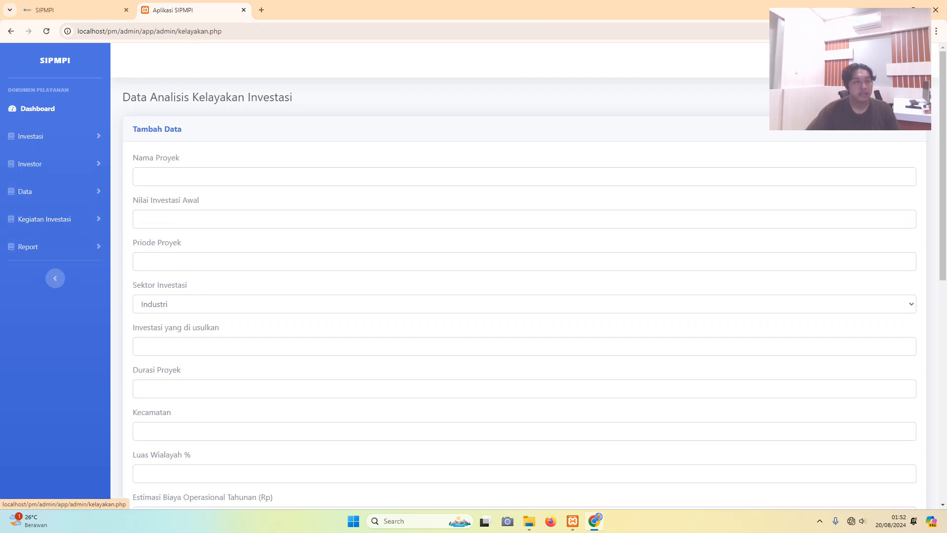
left_click(44, 219)
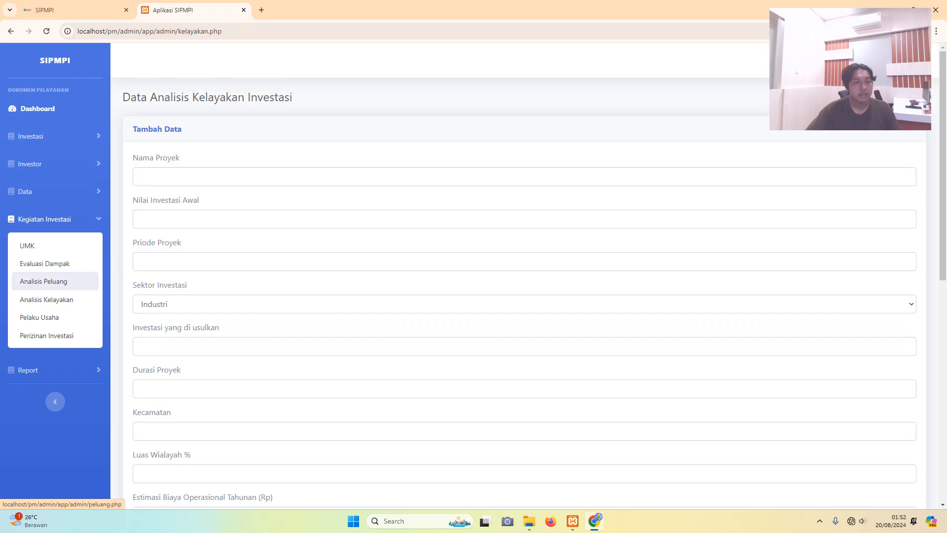
left_click(40, 317)
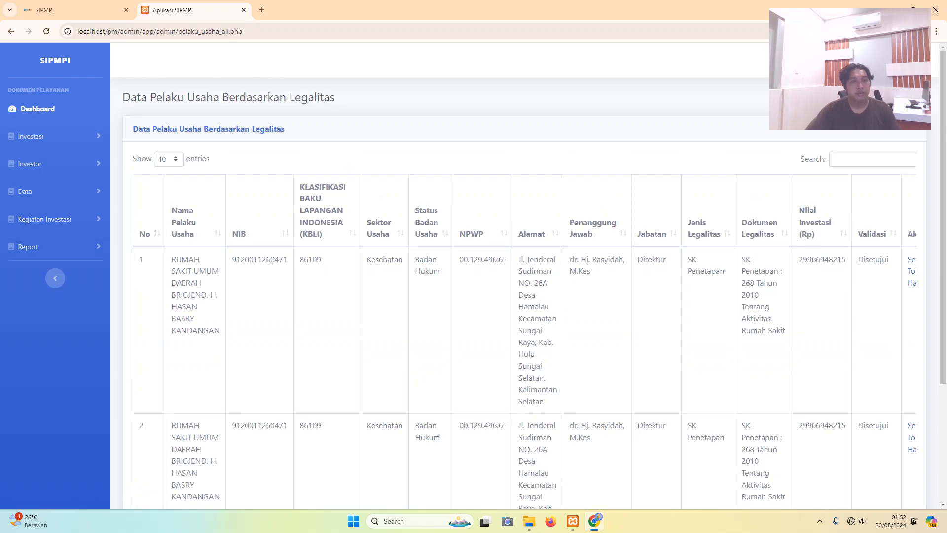
scroll(525, 276, "down", 1)
scroll(44, 169, "down", 3)
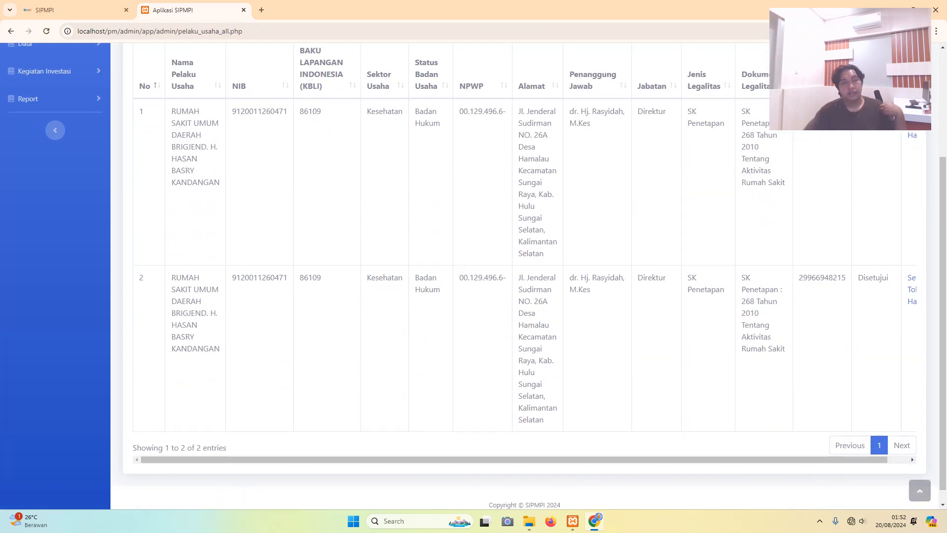
scroll(44, 170, "up", 2)
left_click(45, 170)
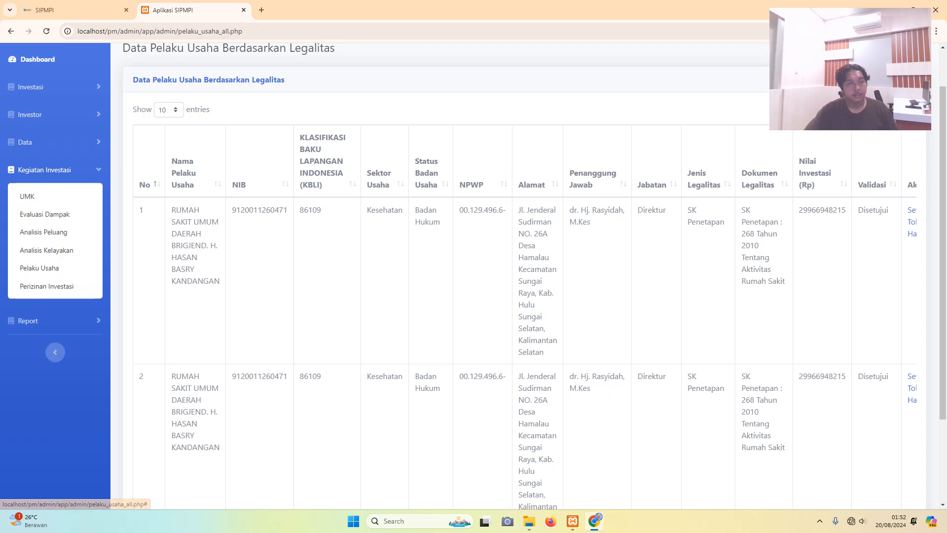
left_click(40, 285)
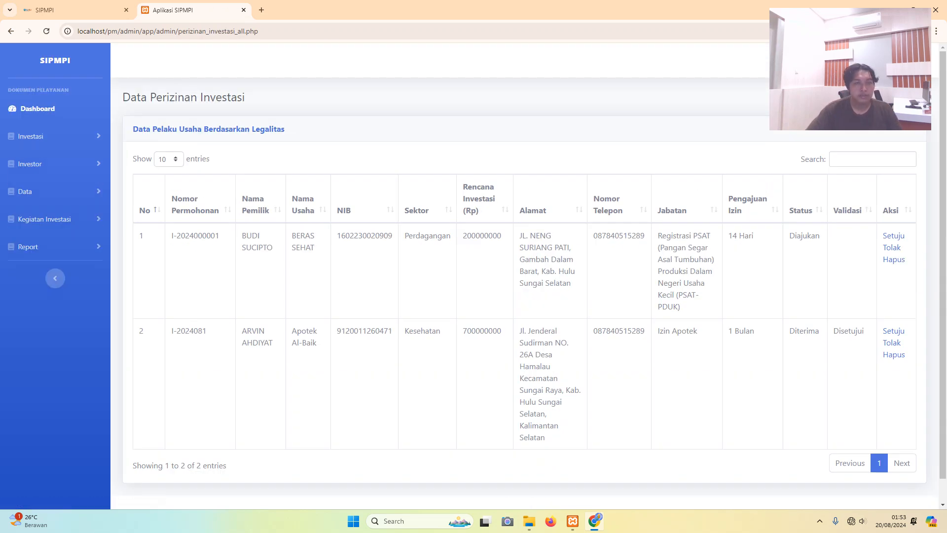
left_click(44, 219)
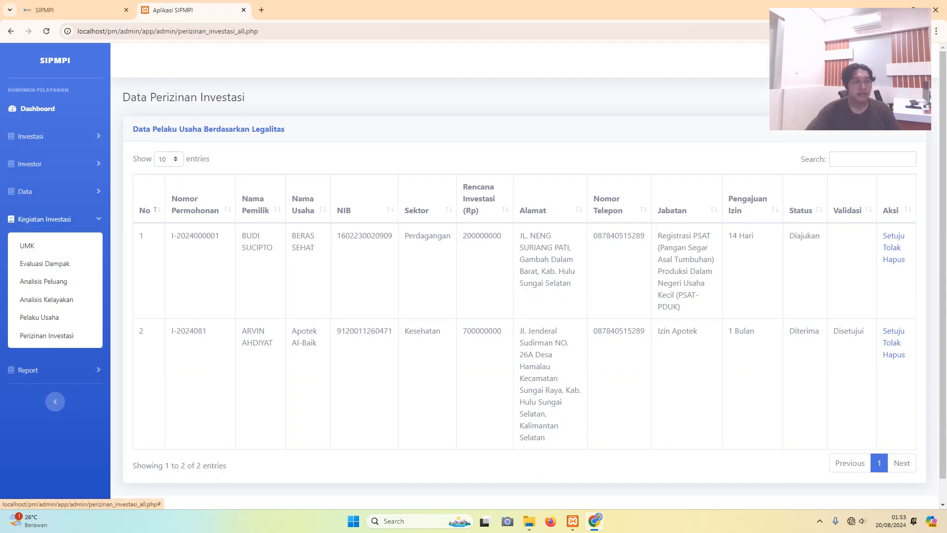
left_click(54, 245)
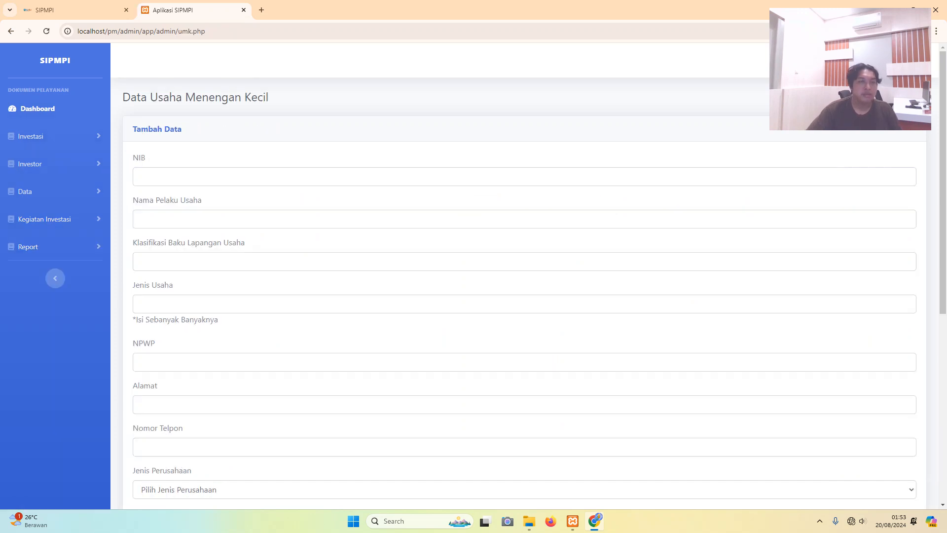
left_click(139, 176)
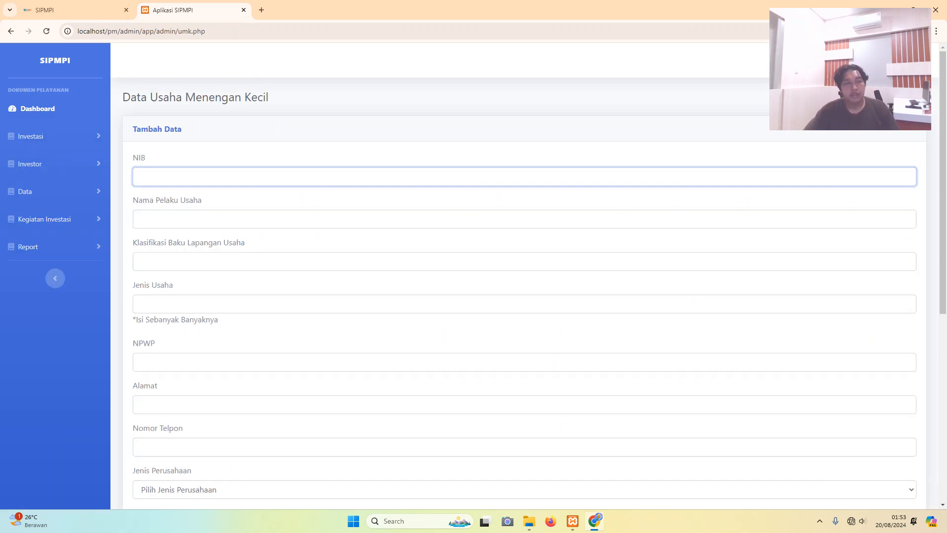
scroll(523, 276, "down", 3)
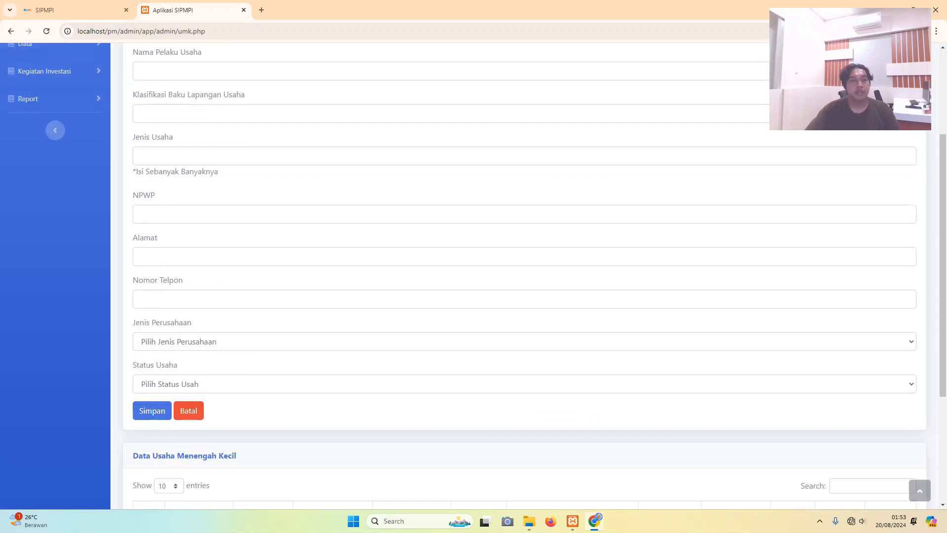
scroll(523, 276, "up", 3)
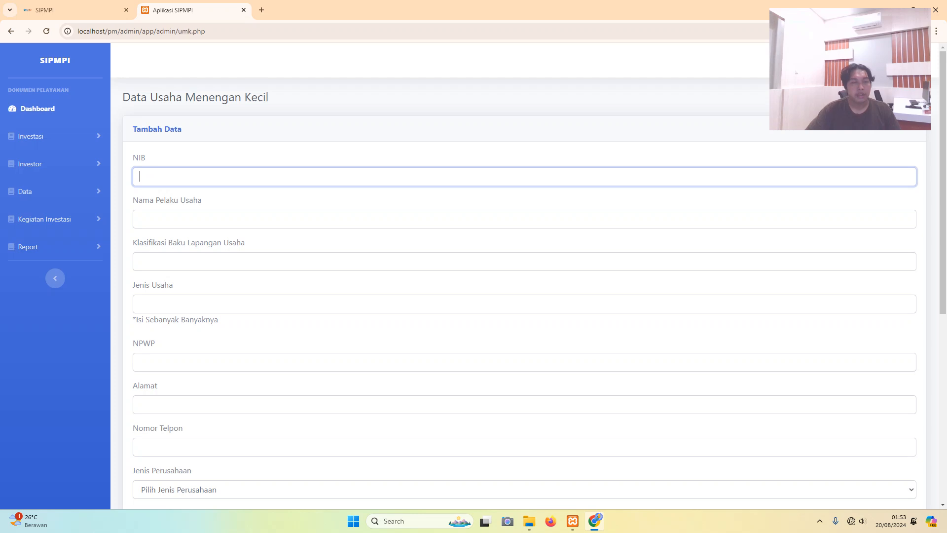
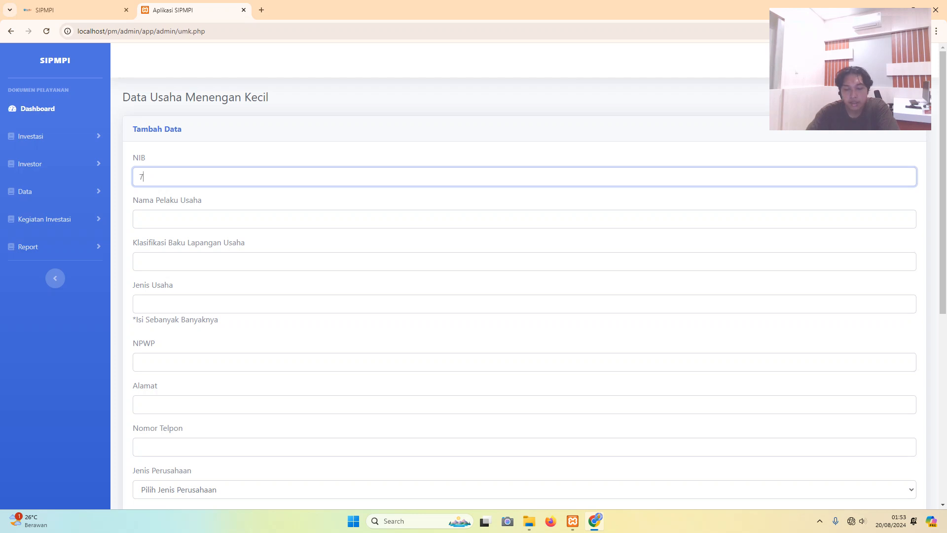
- Enter the business registration number (NIB) and the business name Adya Group
type("98464616")
type("56")
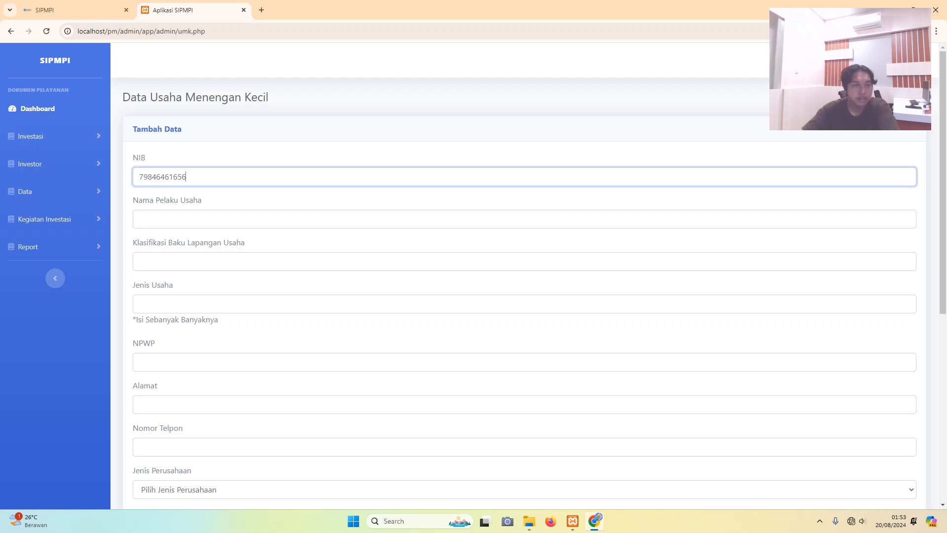
left_click(140, 219)
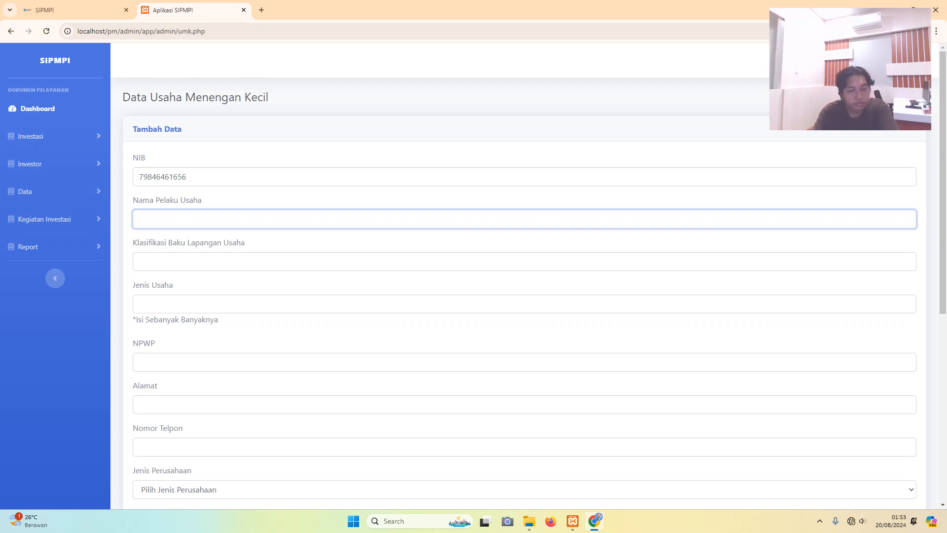
key("Caps_Lock")
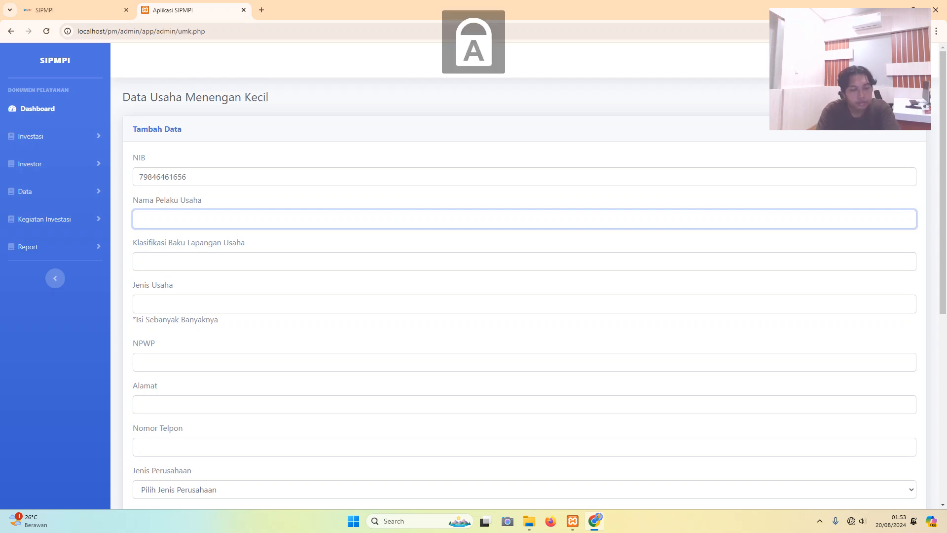
key("Caps_Lock")
key("Caps_Lock")
type("R")
key("BackSpace")
key("Caps_Lock")
key("Caps_Lock")
type("A")
key("Caps_Lock")
type("d")
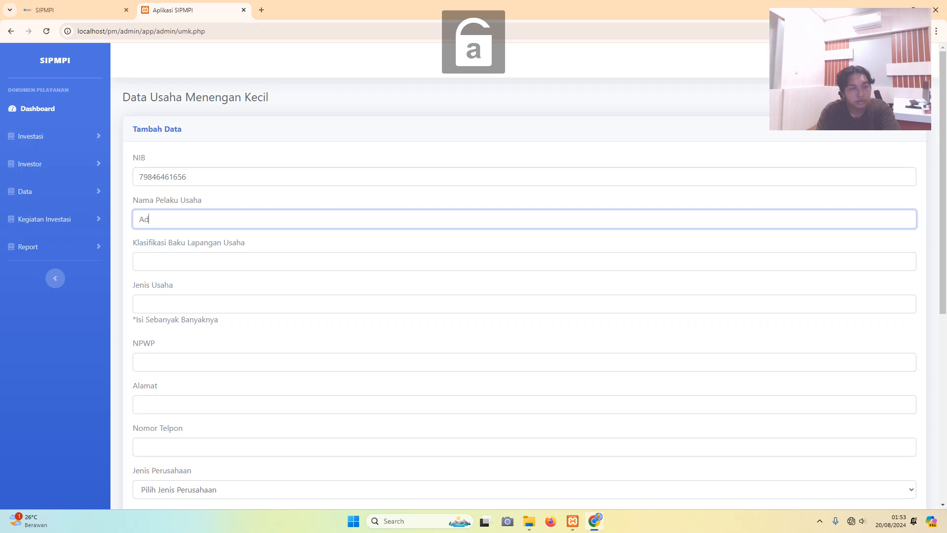
type("ya")
key("Caps_Lock")
type("G")
key("Caps_Lock")
type("ro")
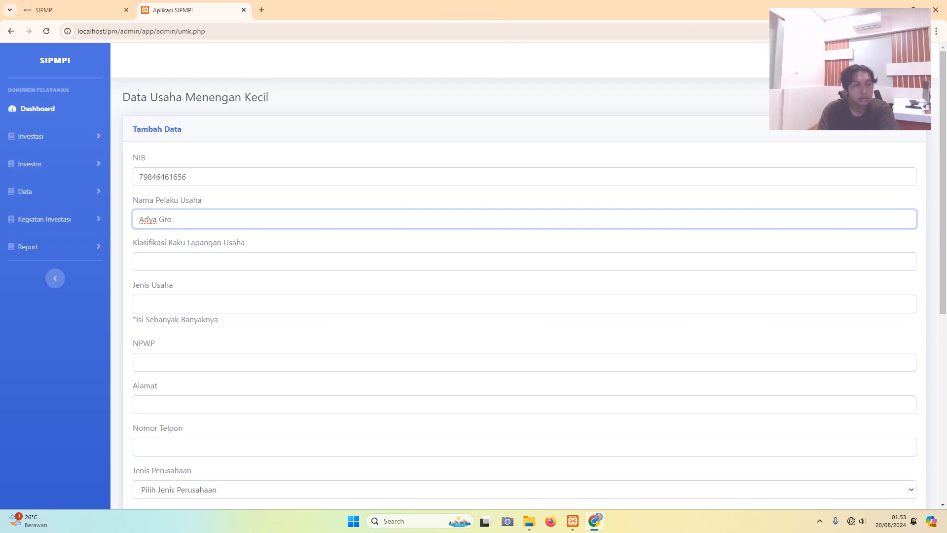
type("pup")
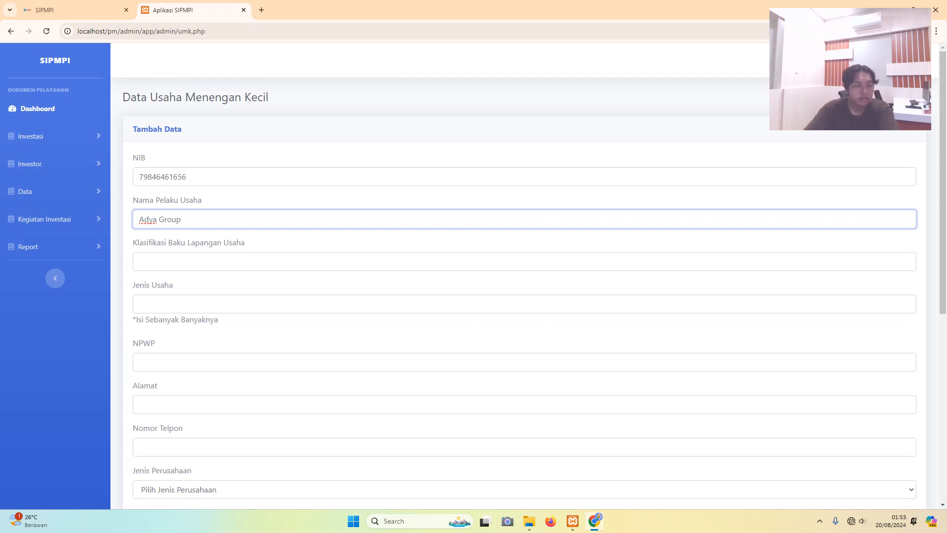
- Set the classification to 45414 and the business type to Rumah Makan
left_click(139, 261)
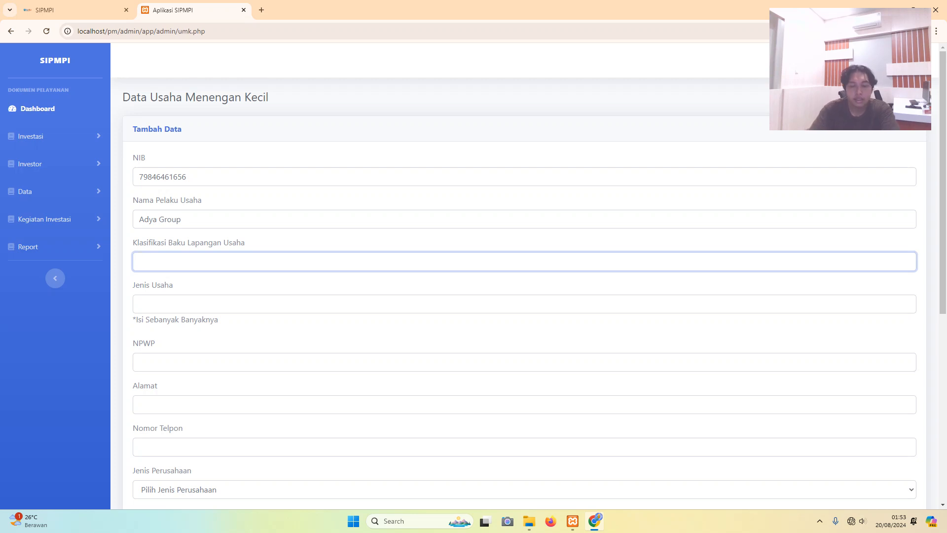
type("45414")
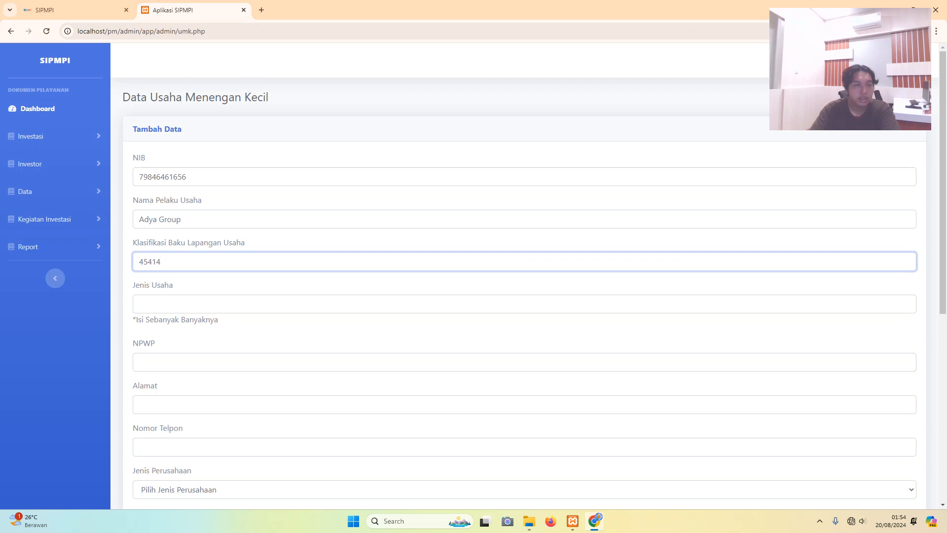
left_click(140, 304)
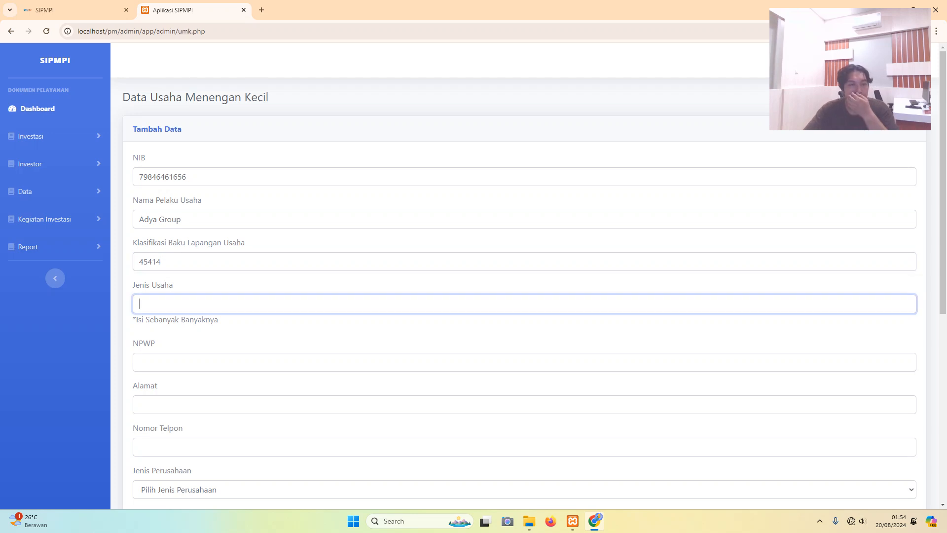
key("Caps_Lock")
type("R")
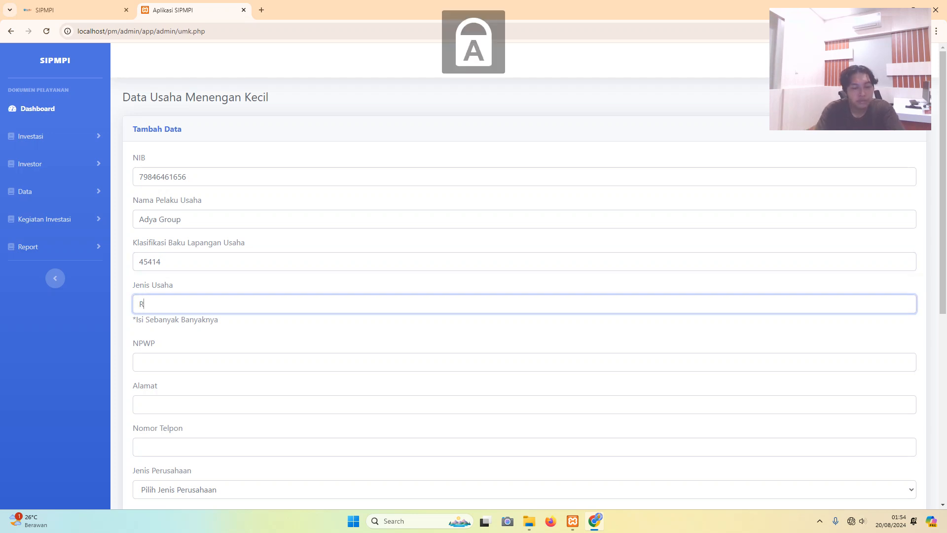
key("Caps_Lock")
type("umah")
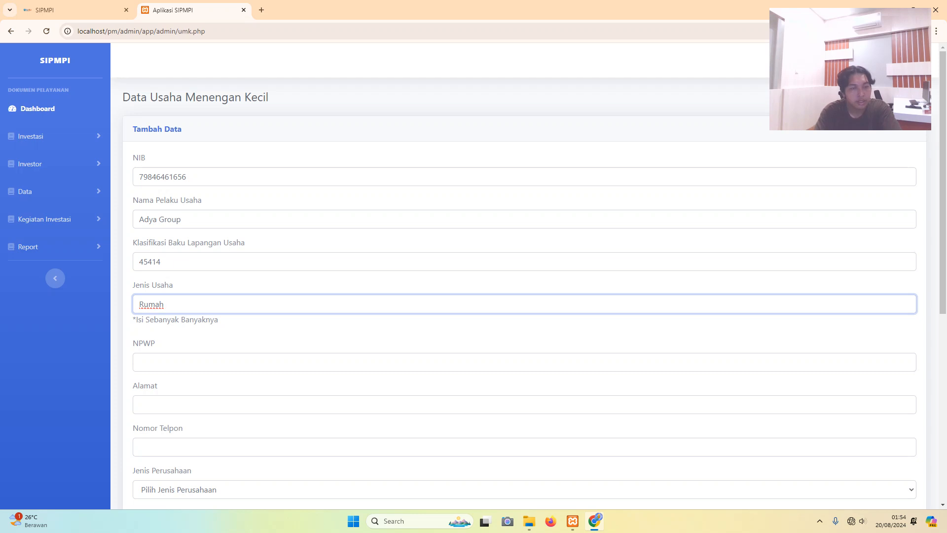
key("Caps_Lock")
type("M")
key("Caps_Lock")
type("akan")
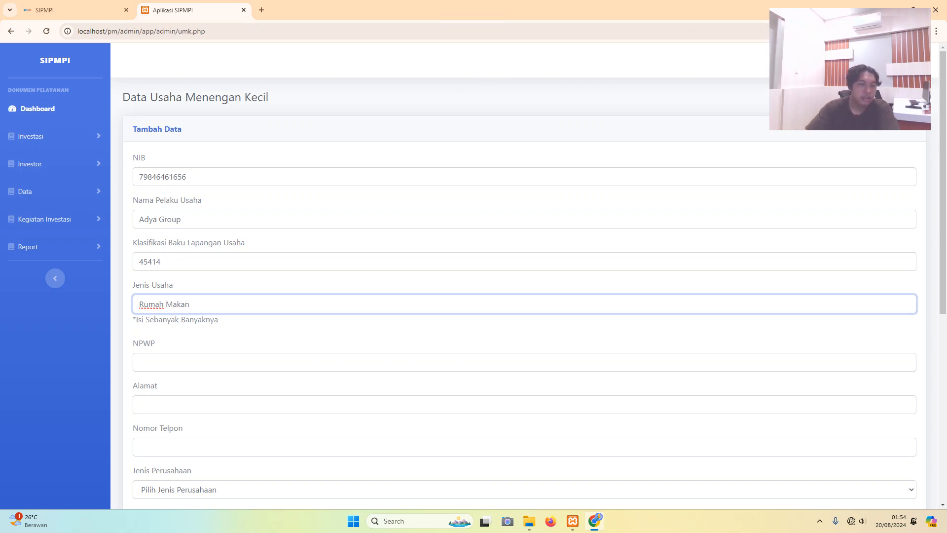
- Enter the tax number and fill the address from the saved Jl. Pahlawan suggestion
key("Tab")
type("1")
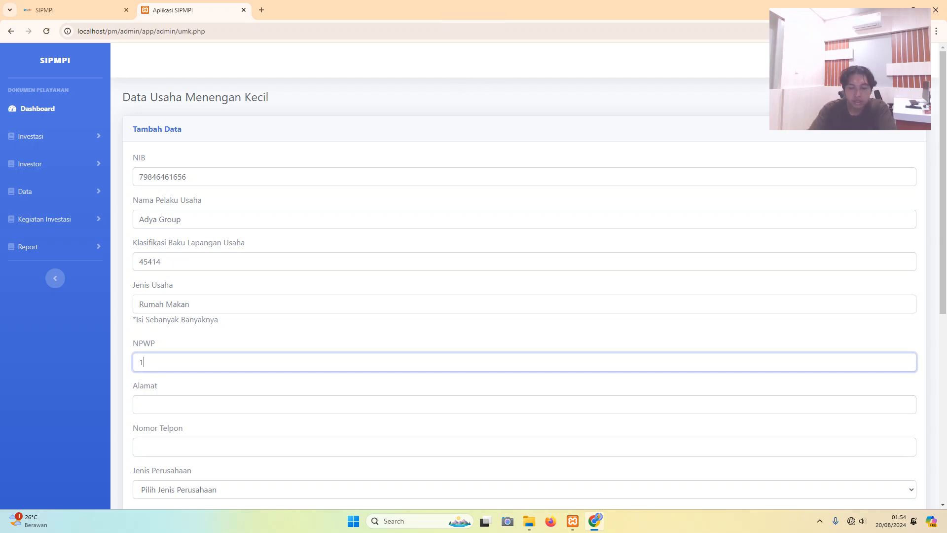
type("4756-56556-+5465")
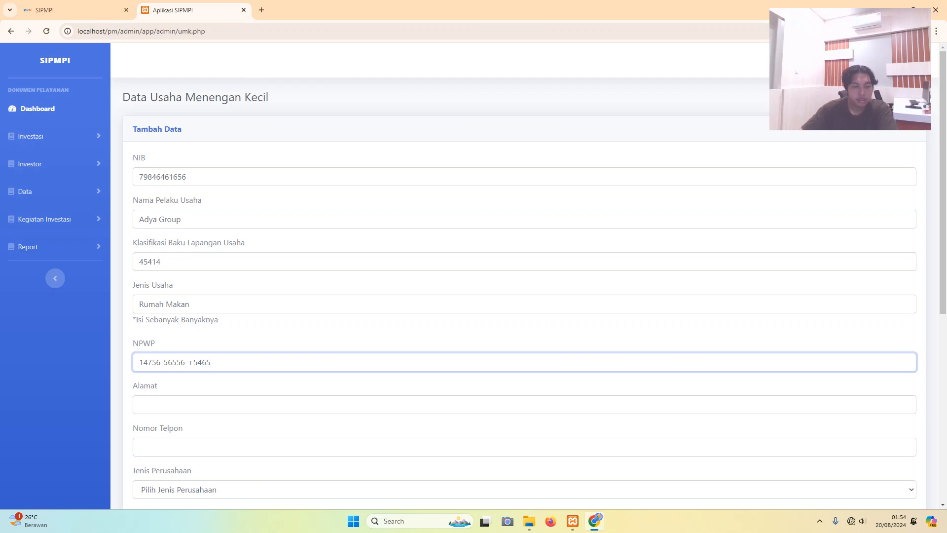
key("BackSpace")
left_click(140, 404)
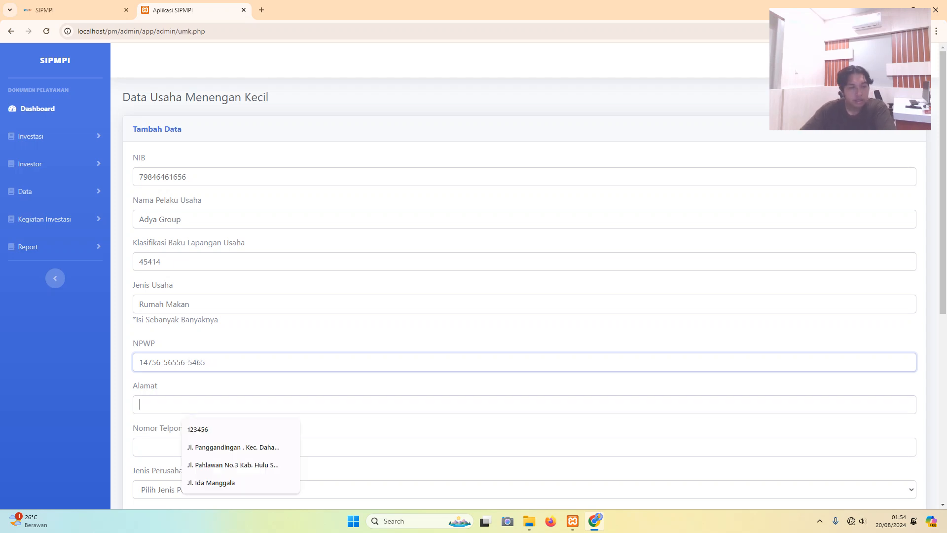
key("Down")
key("Down")
key("Down")
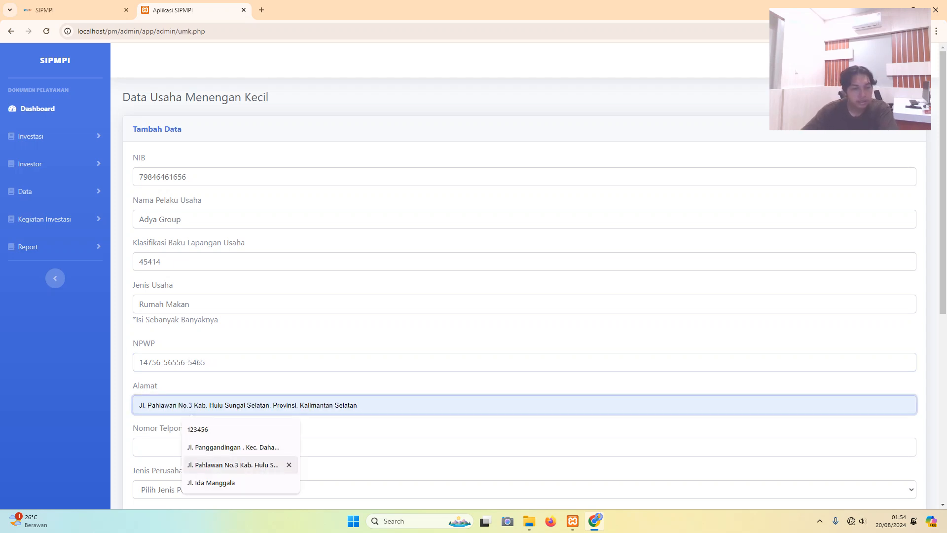
key("Return")
scroll(474, 280, "down", 1)
- Enter the phone number, choose Perorangan and Aktif, and save the Adya Group record
scroll(473, 279, "down", 1)
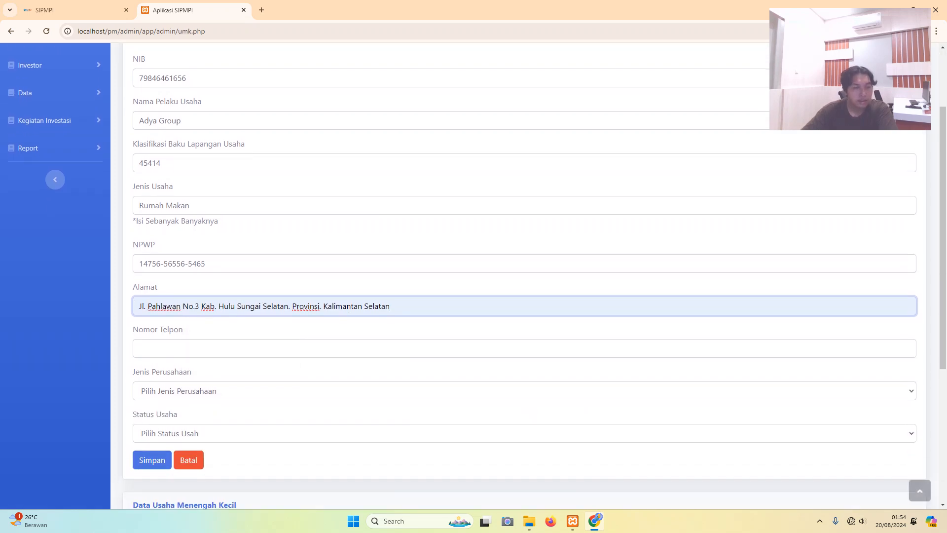
left_click(140, 348)
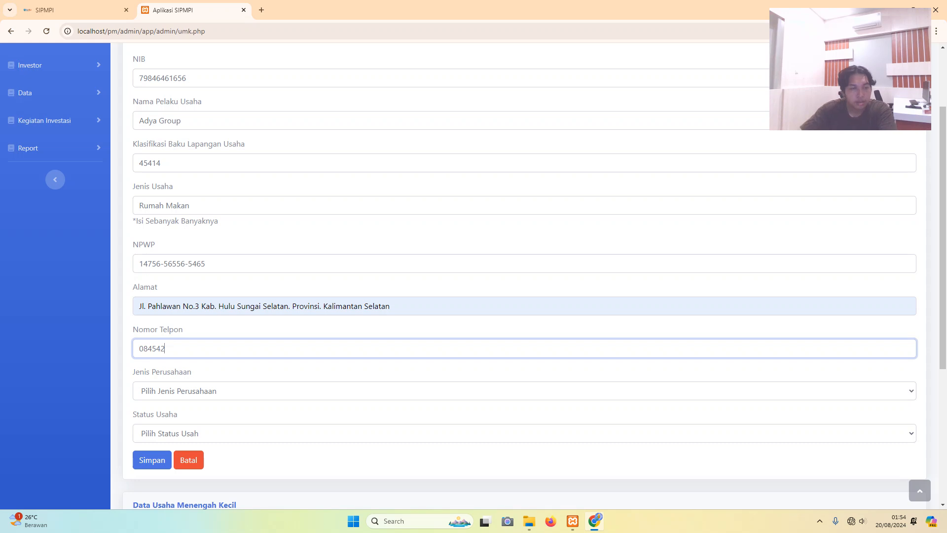
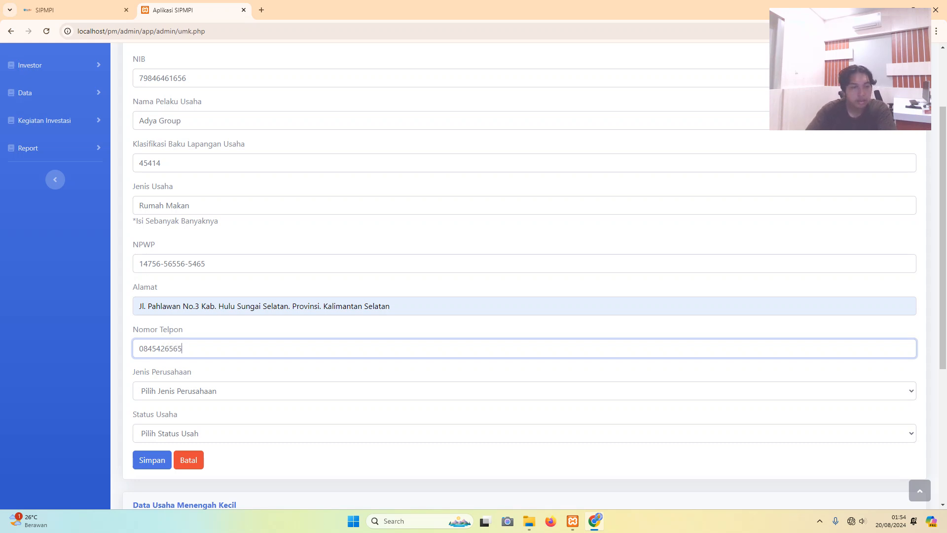
left_click(524, 391)
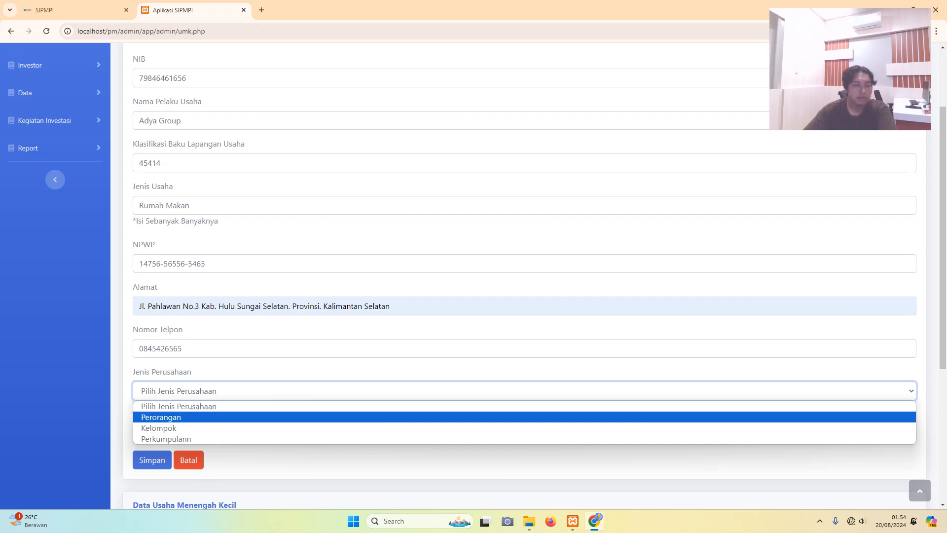
left_click(162, 417)
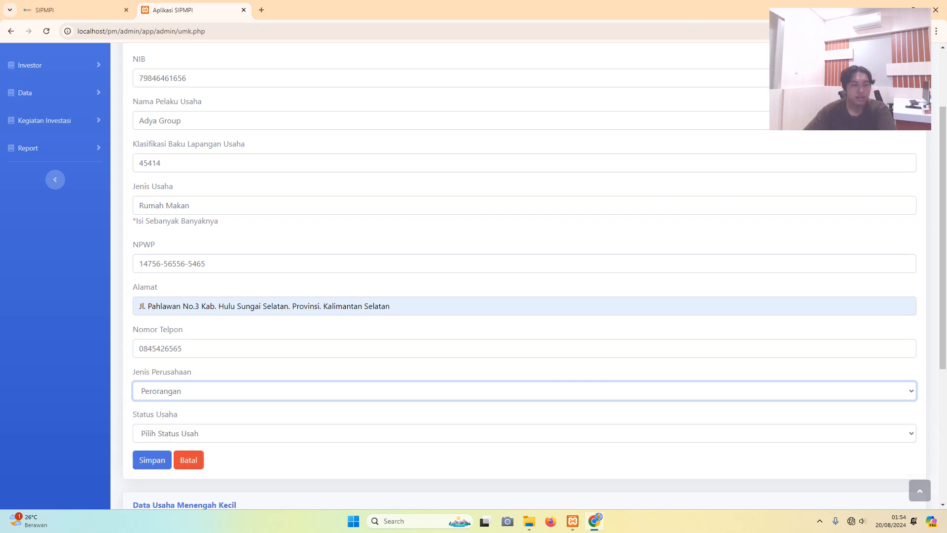
scroll(161, 417, "down", 4)
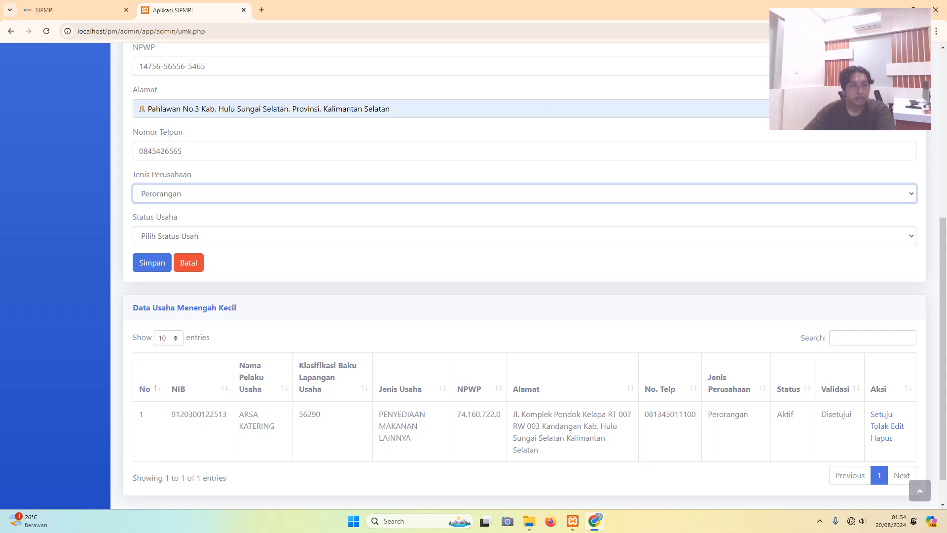
left_click(169, 236)
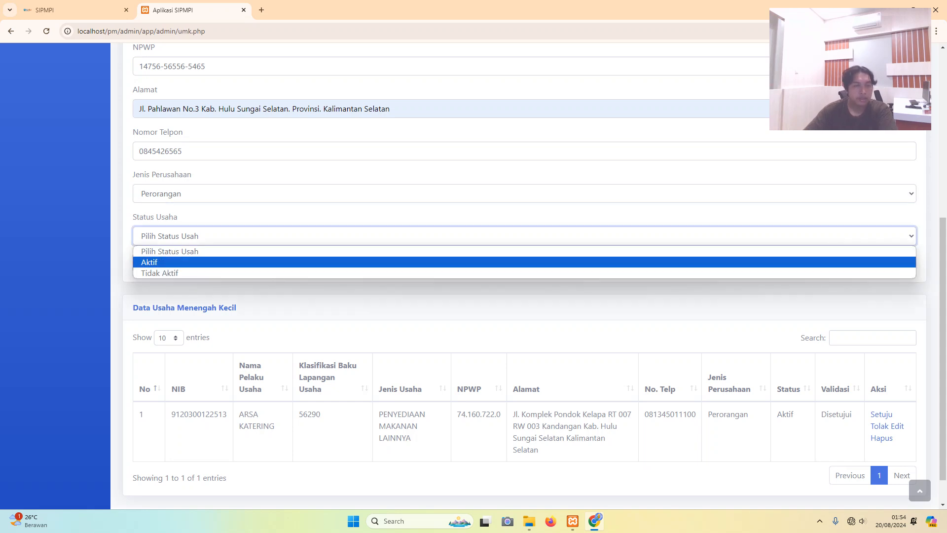
key("Return")
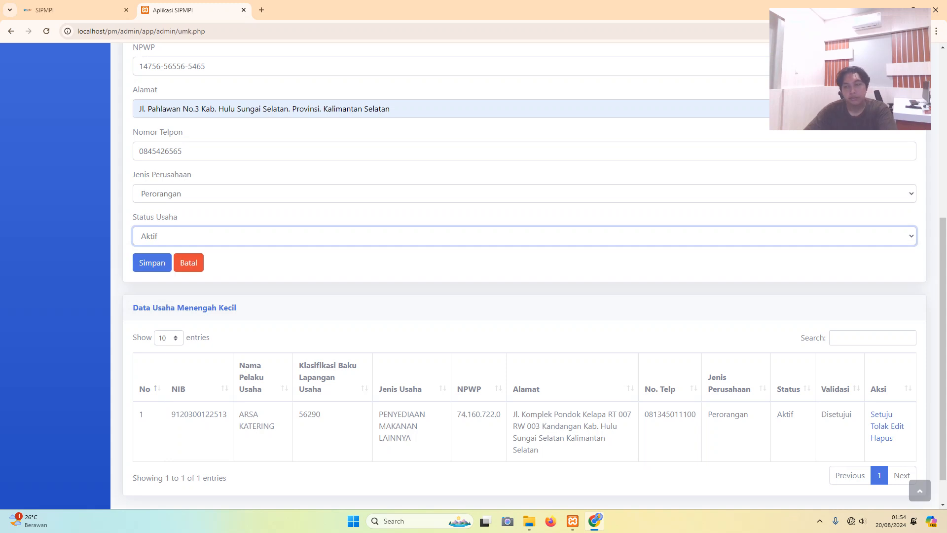
left_click(152, 263)
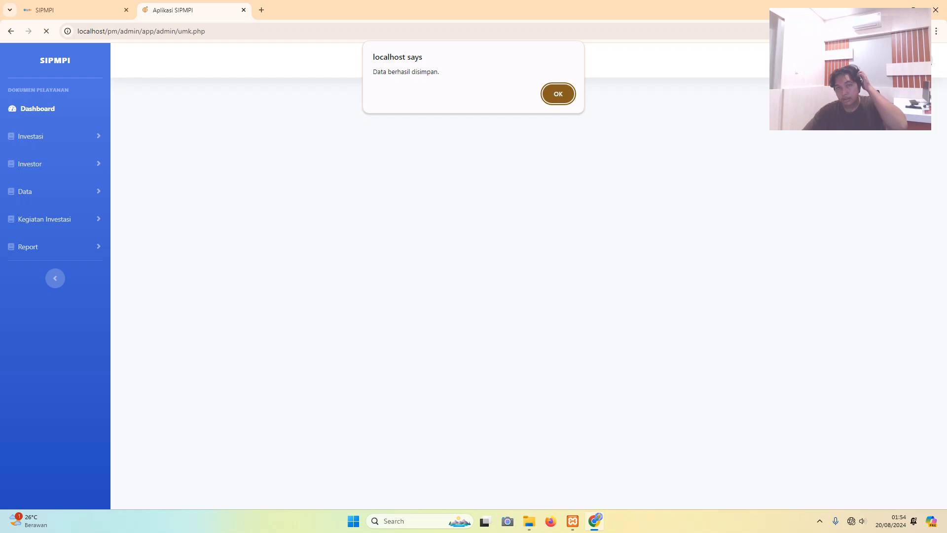
- Close the 'Data berhasil disimpan.' alert and open Adya Group's row for editing
key("Return")
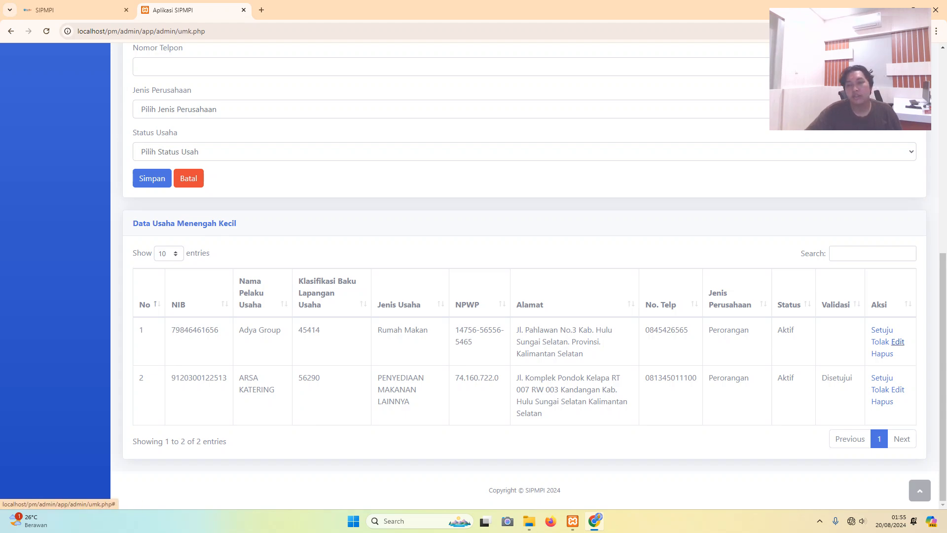
left_click(898, 342)
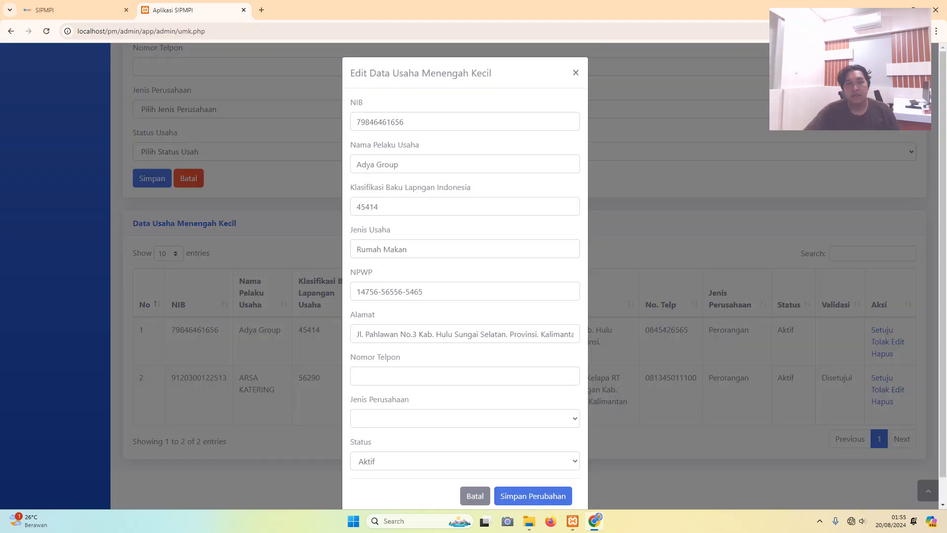
- Give Adya Group a new phone number and company type Perkumpulann, then save the changes
left_click(406, 249)
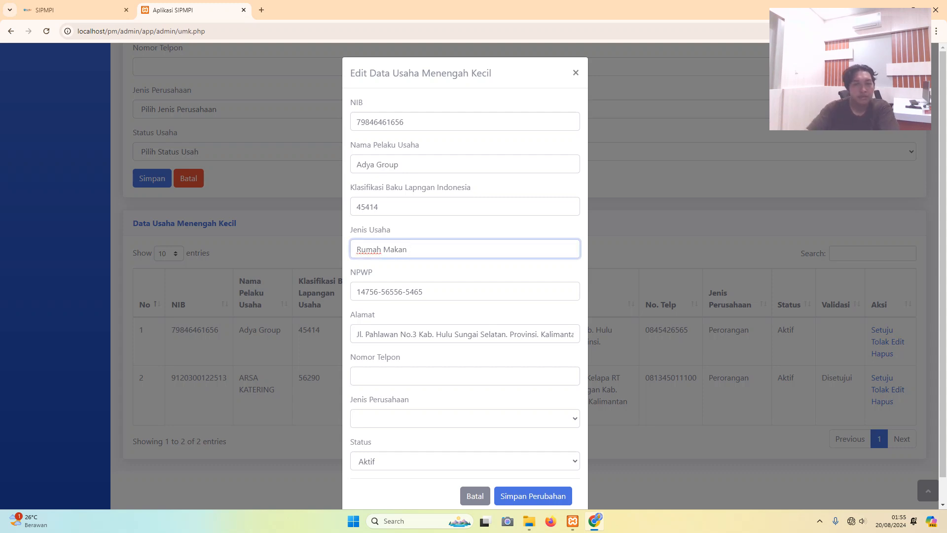
left_click(357, 376)
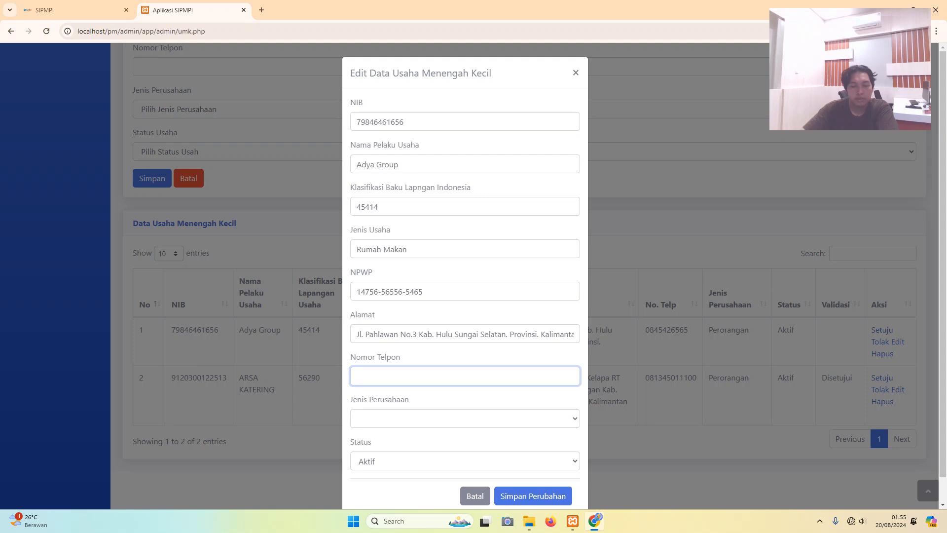
type("08")
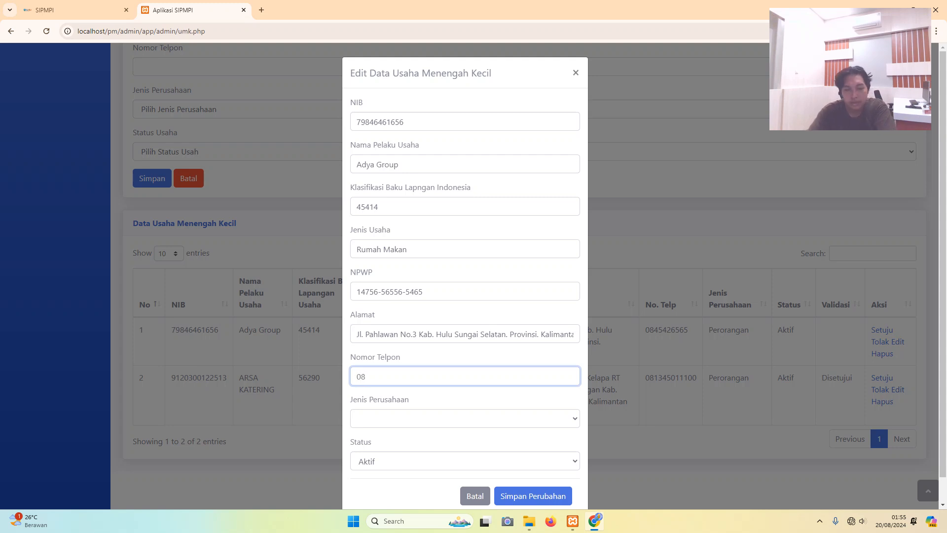
type("5656451")
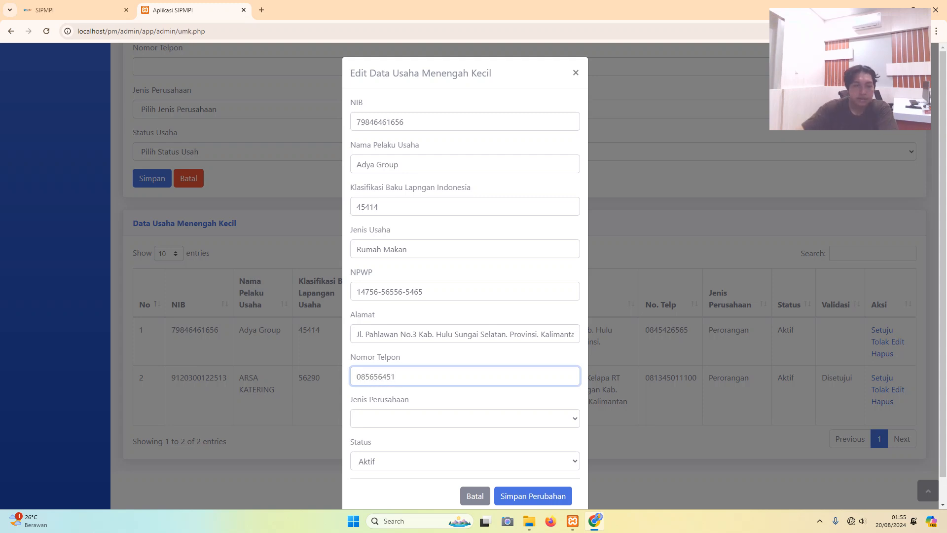
left_click(464, 418)
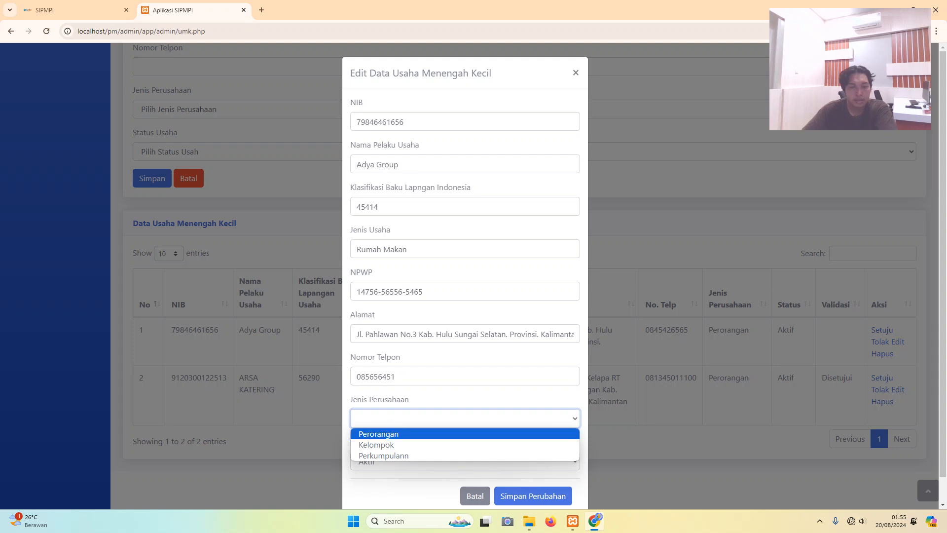
left_click(379, 433)
left_click(465, 418)
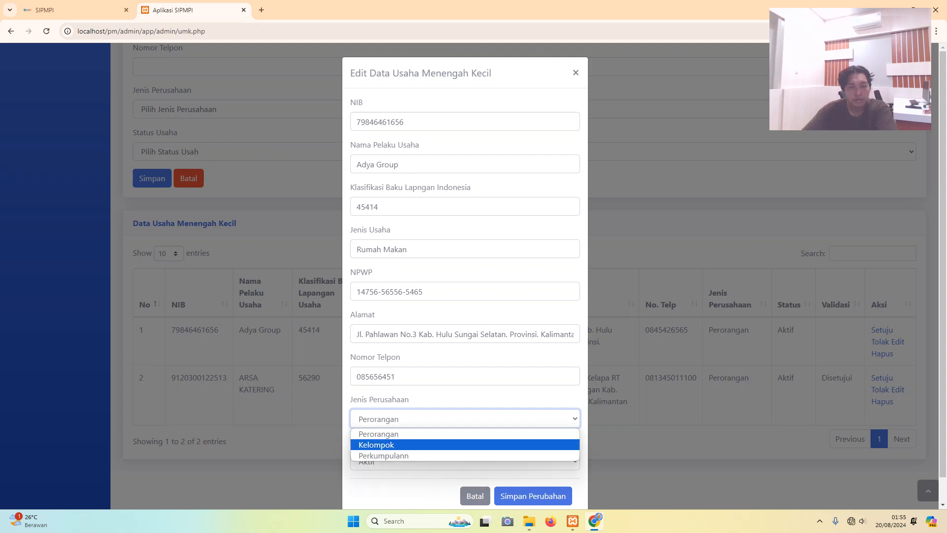
left_click(383, 455)
scroll(465, 296, "down", 1)
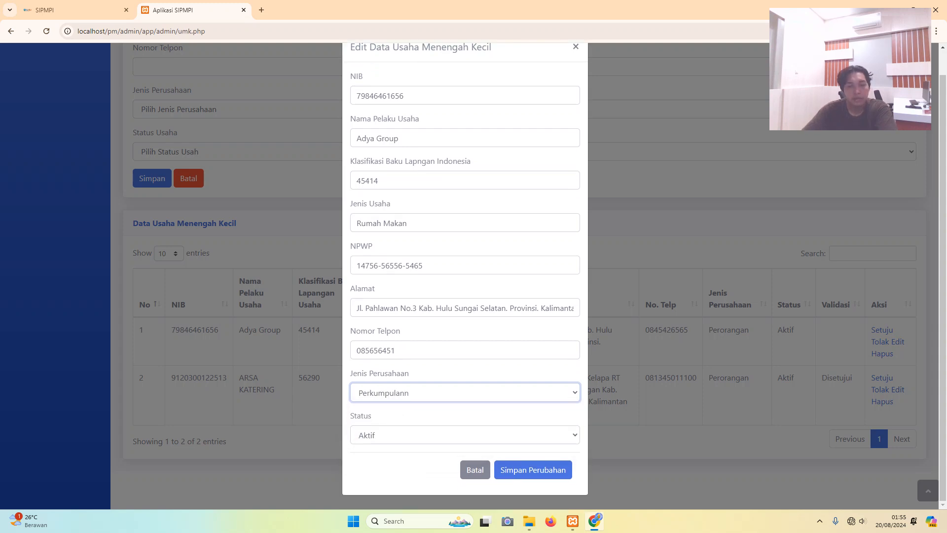
left_click(533, 495)
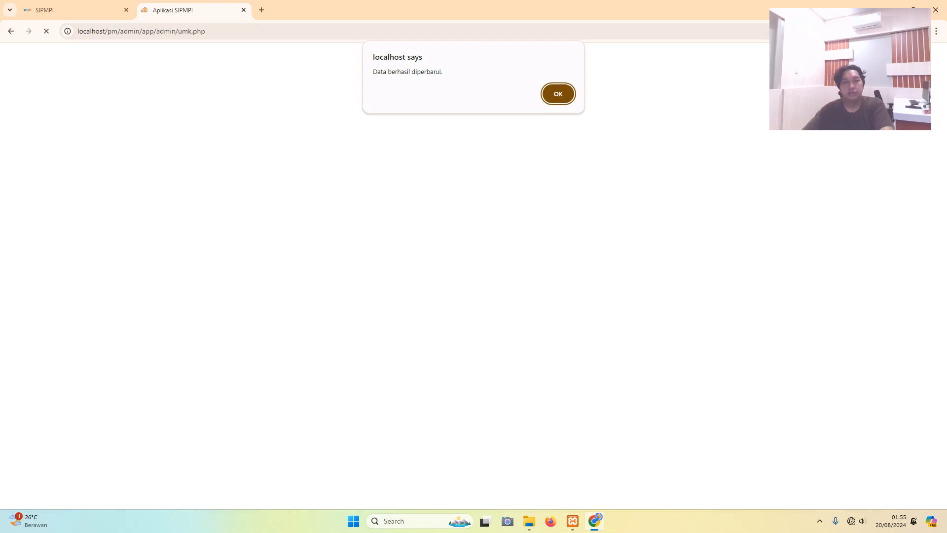
key("Return")
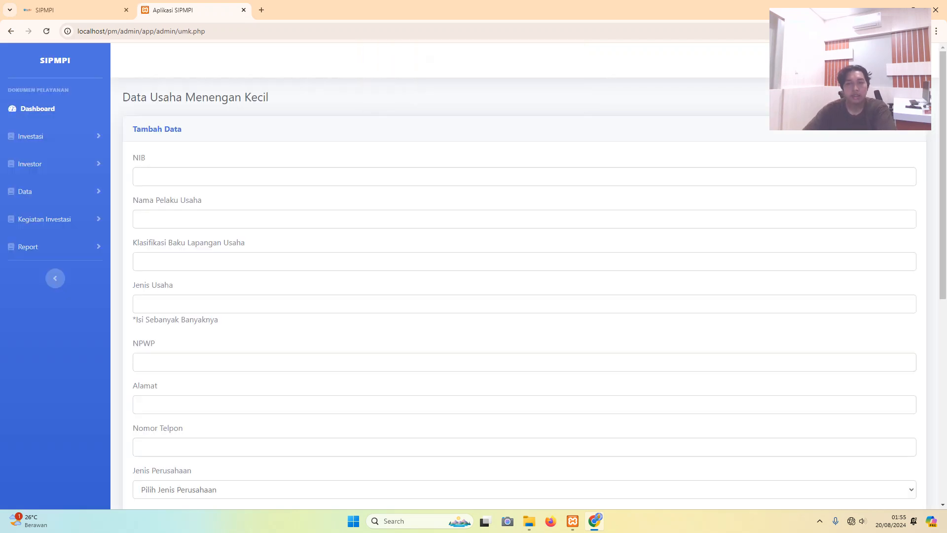
scroll(523, 276, "down", 10)
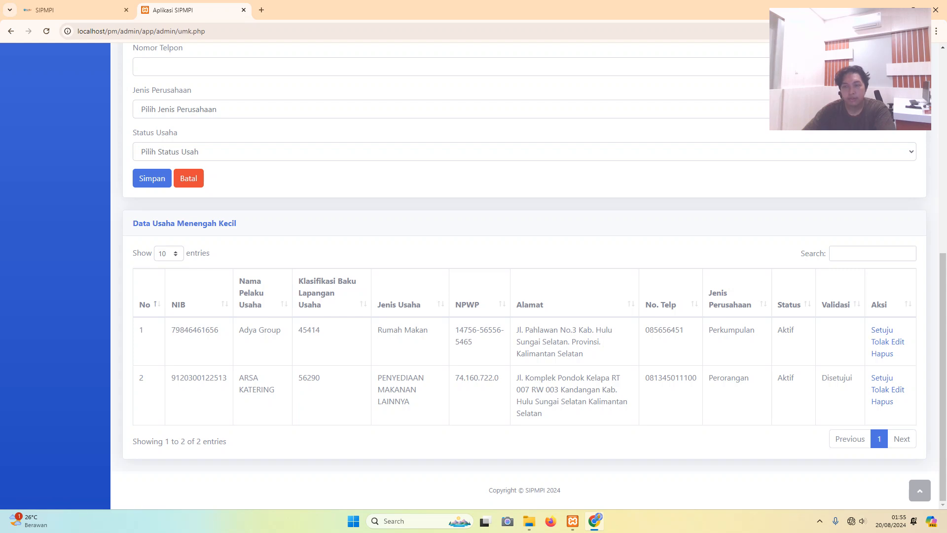
- Mark Adya Group Setuju, then Tolak, confirming each alert so it ends Ditolak
left_click(883, 329)
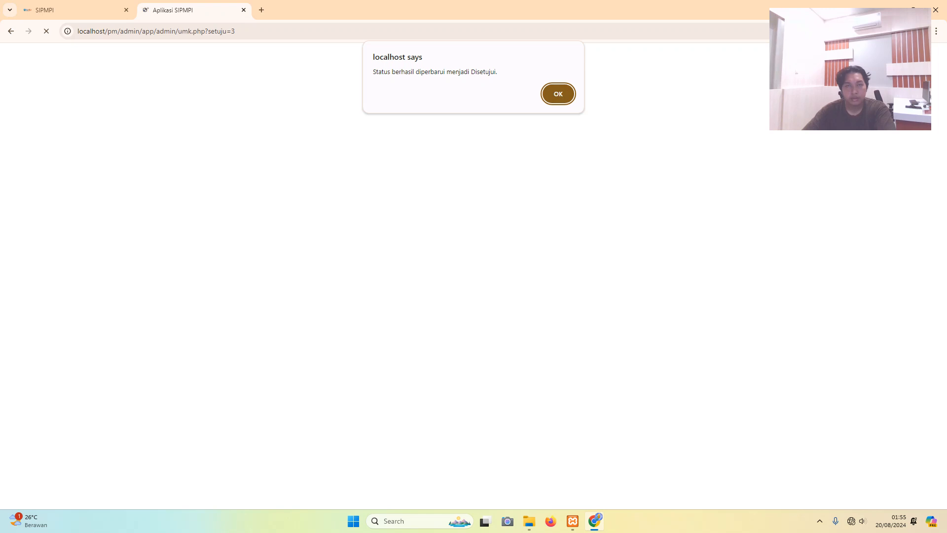
key("Return")
scroll(523, 276, "down", 7)
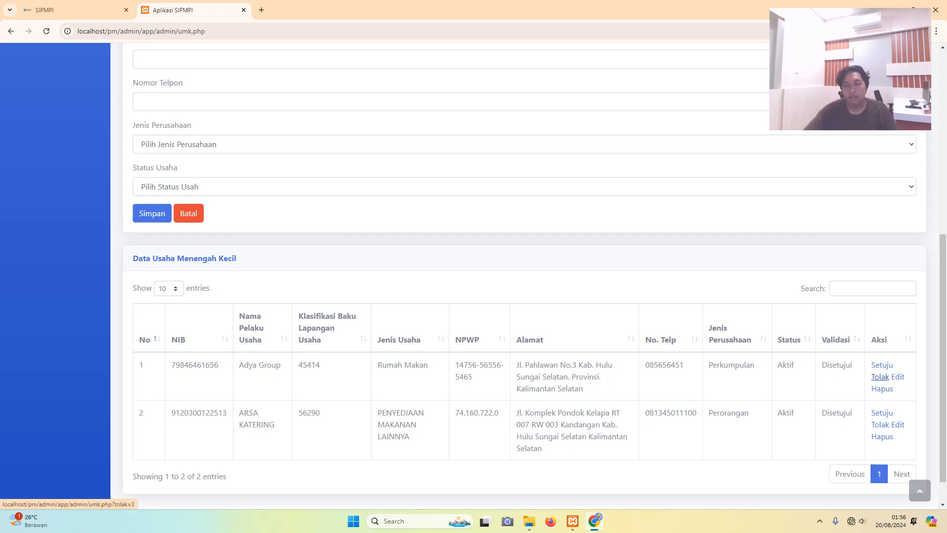
left_click(880, 377)
key("Return")
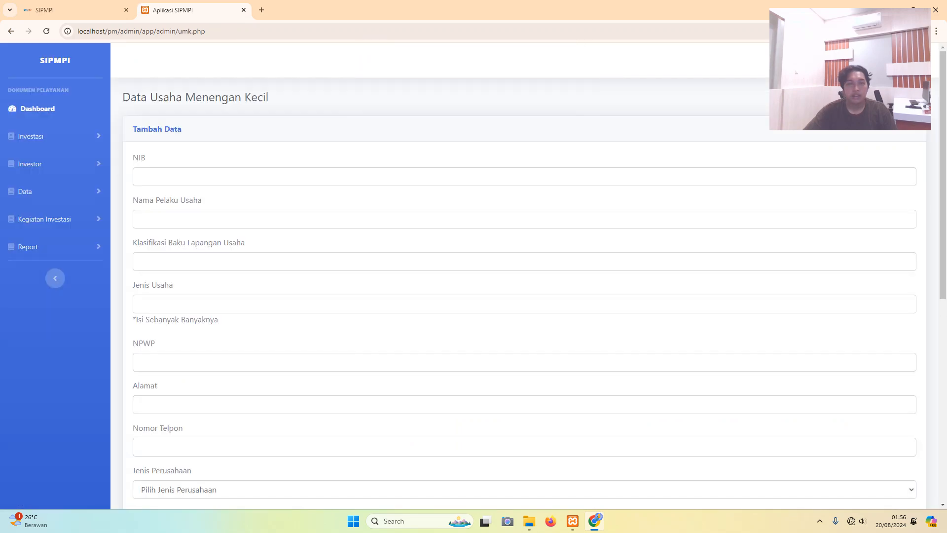
scroll(523, 277, "down", 8)
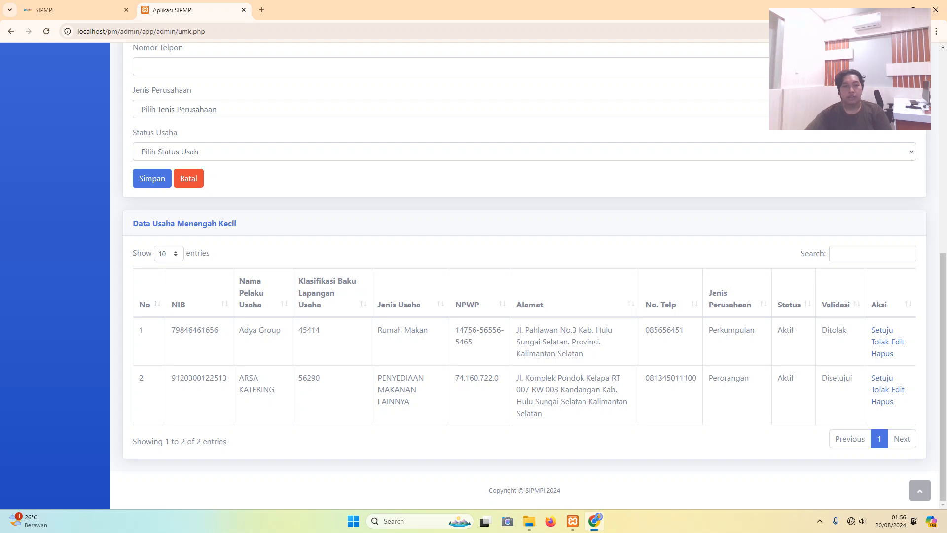
- Delete Adya Group's row and dismiss the 'Data berhasil dihapus.' confirmation
left_click(882, 353)
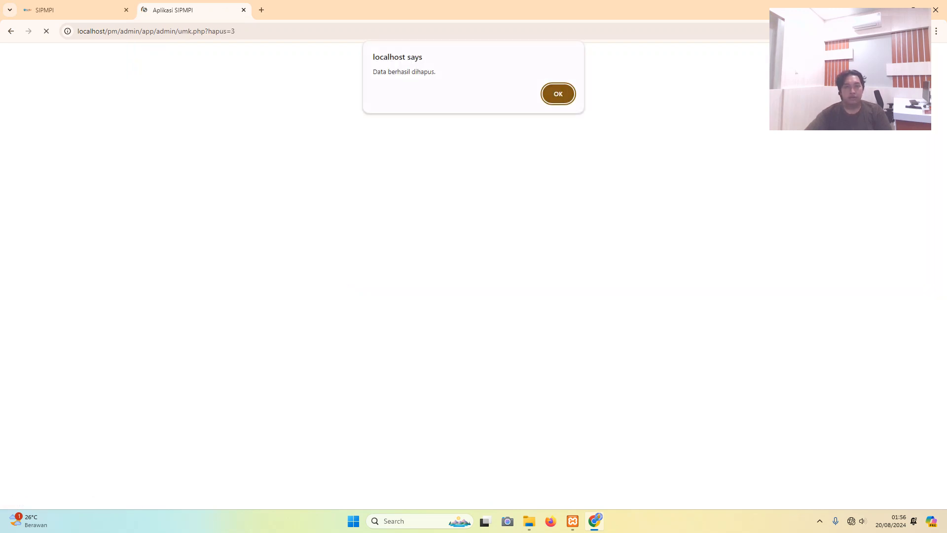
left_click(558, 94)
scroll(524, 277, "down", 2)
scroll(524, 276, "down", 5)
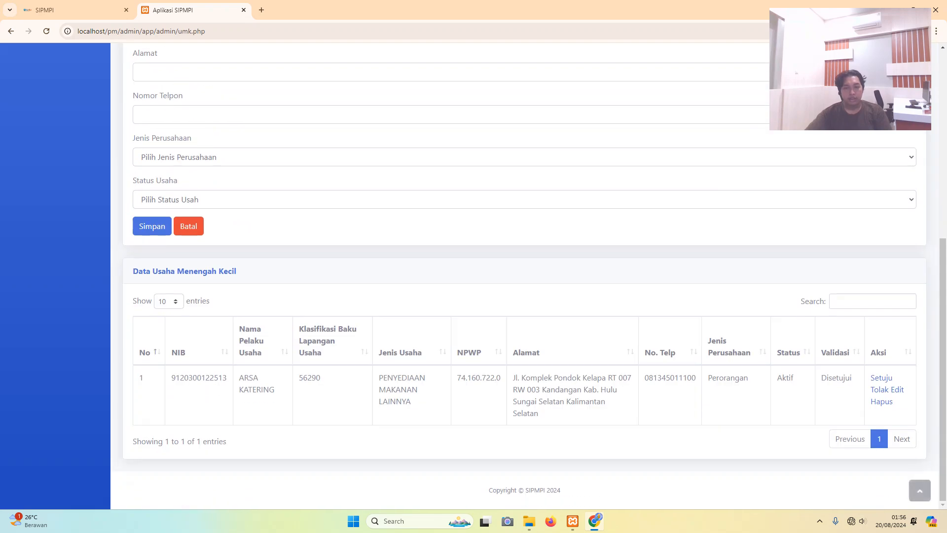
scroll(524, 276, "up", 5)
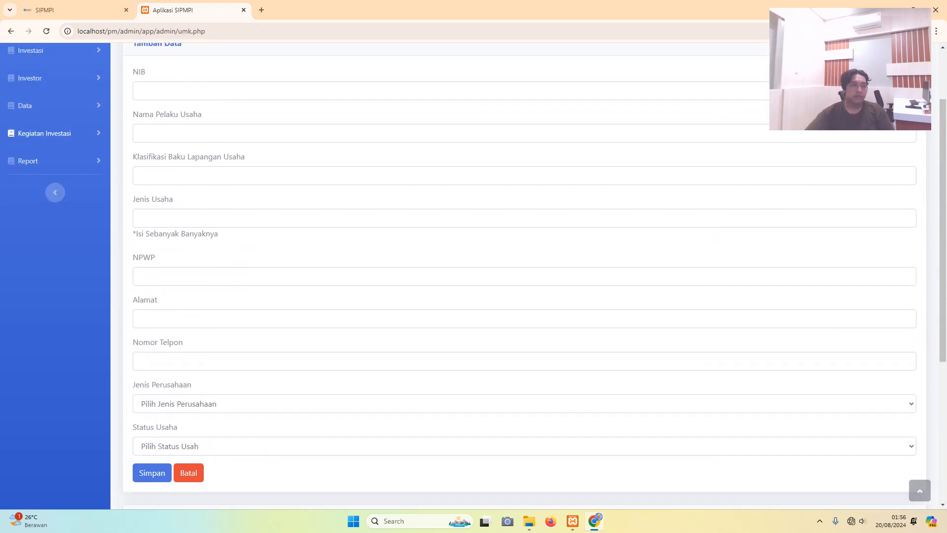
left_click(54, 133)
left_click(55, 133)
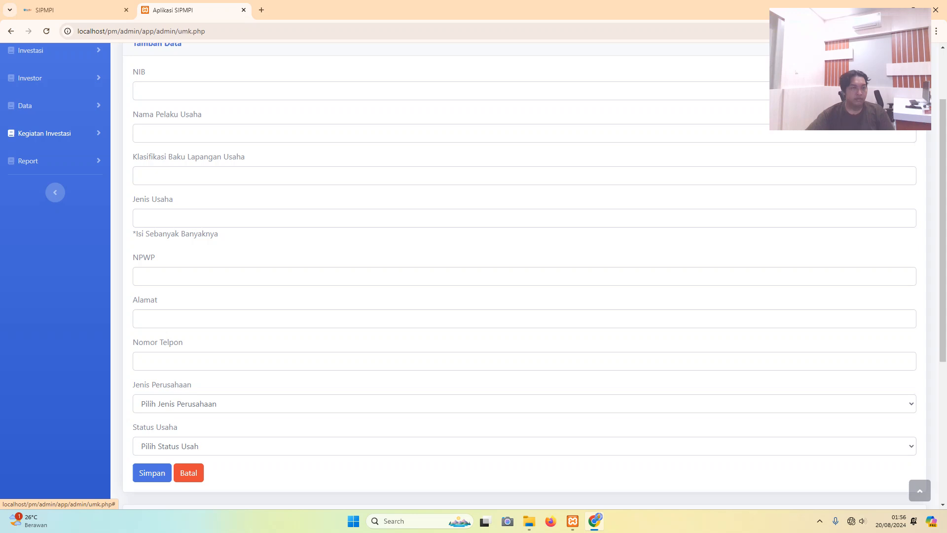
- Visit Evaluasi Dampak, then Analisis Peluang, from the Kegiatan Investasi sidebar menu
left_click(54, 133)
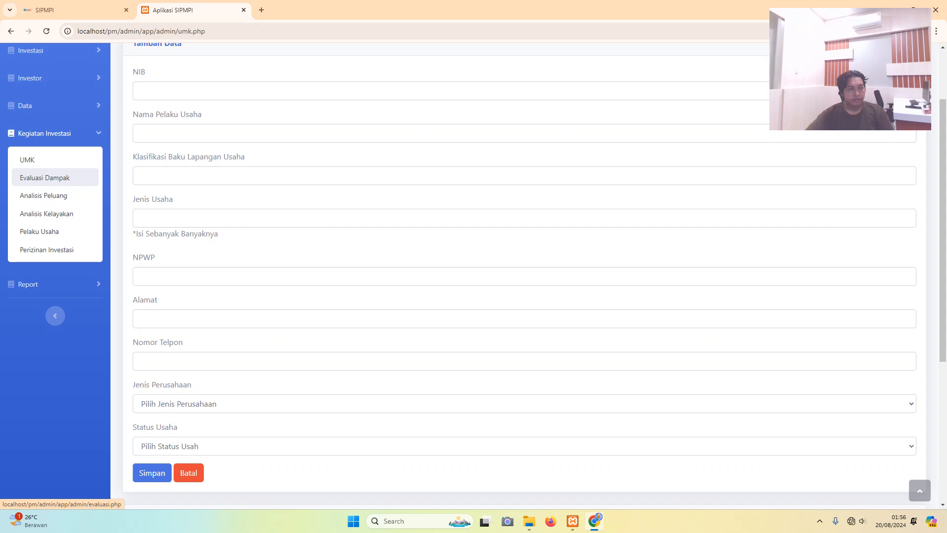
left_click(54, 133)
left_click(54, 133)
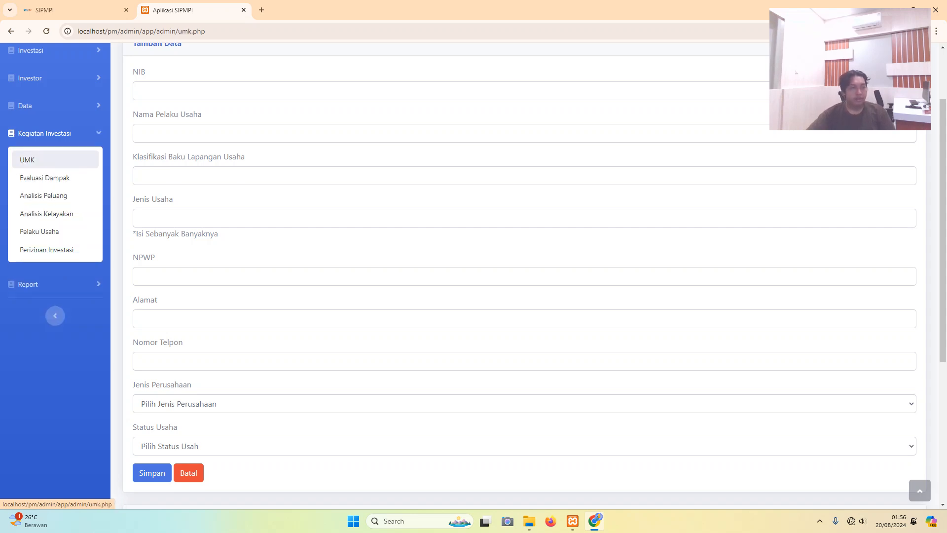
left_click(44, 178)
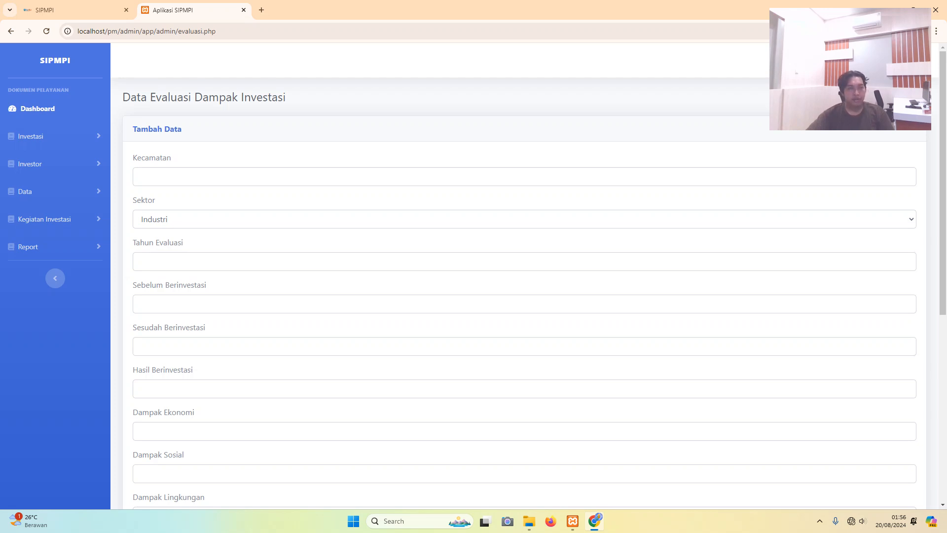
left_click(45, 219)
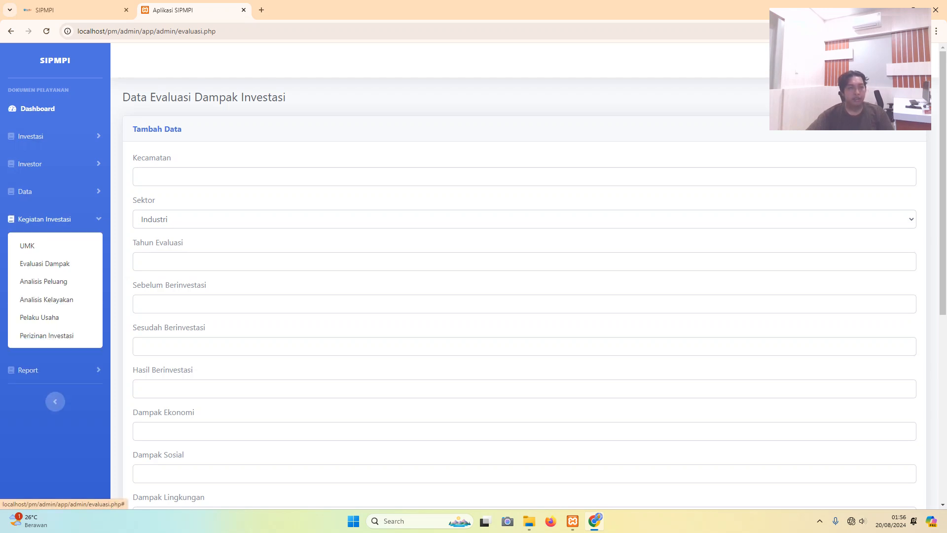
left_click(44, 281)
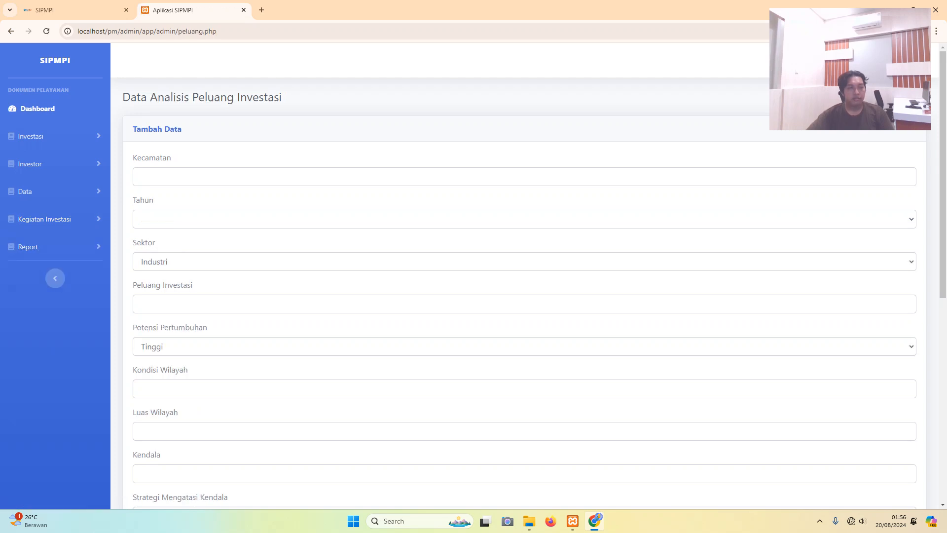
- Scroll Analisis Peluang, then open Analisis Kelayakan Investasi and review its form and table
scroll(523, 276, "down", 10)
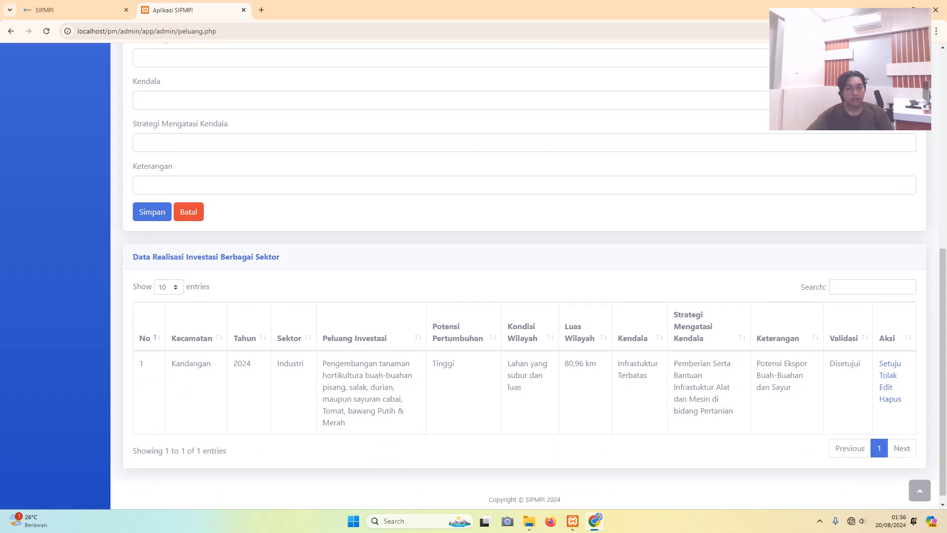
scroll(523, 277, "up", 8)
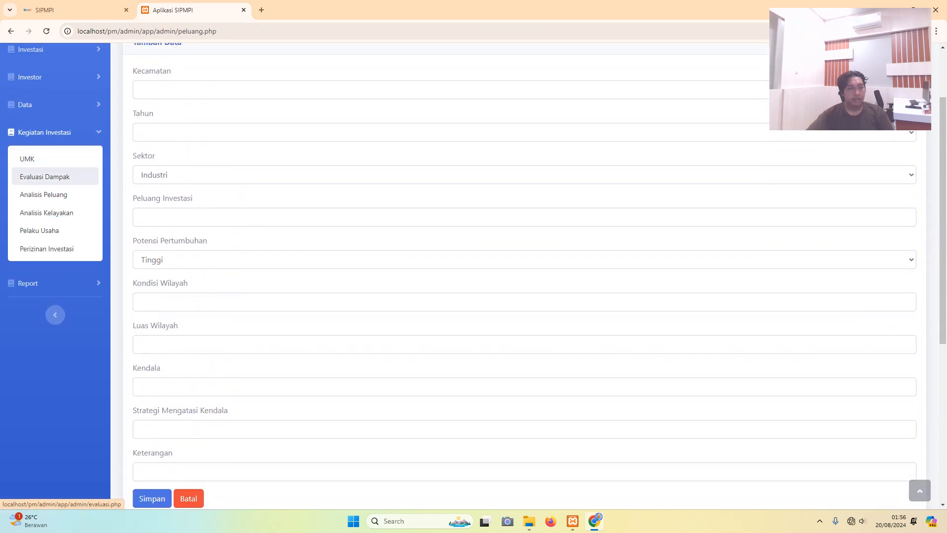
left_click(46, 212)
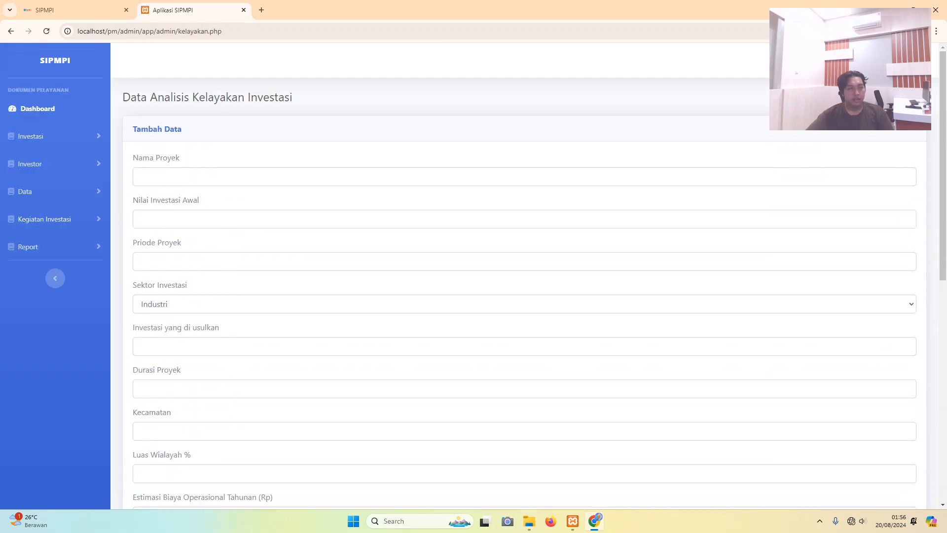
scroll(518, 276, "down", 7)
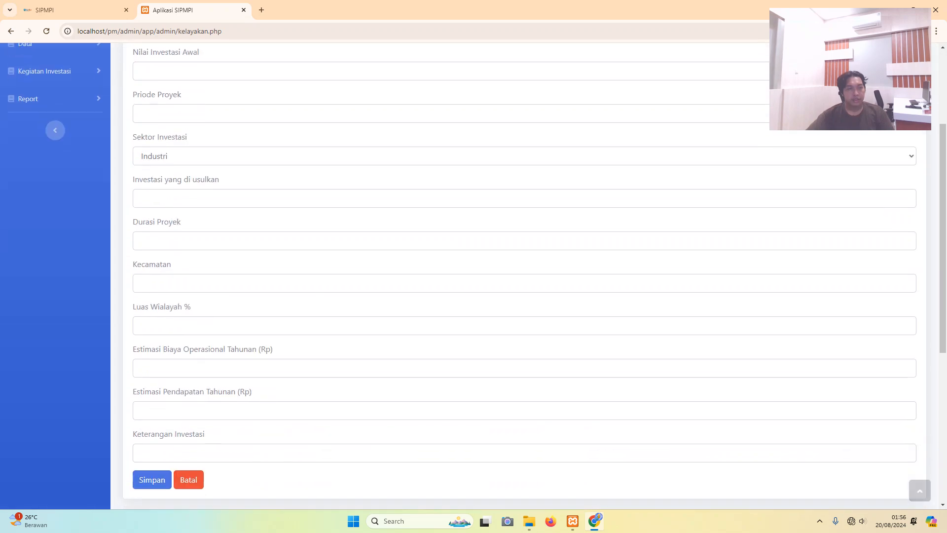
scroll(518, 276, "up", 8)
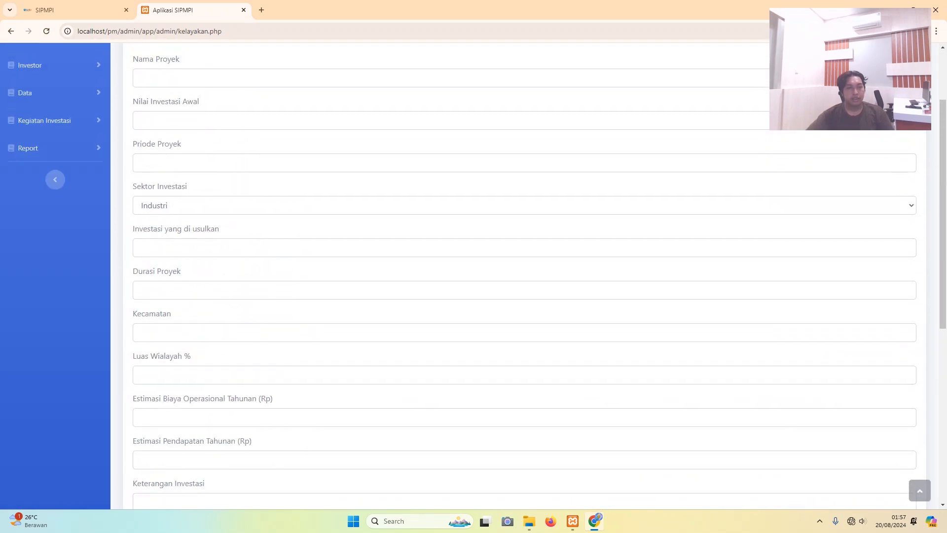
scroll(518, 276, "down", 7)
scroll(518, 276, "down", 2)
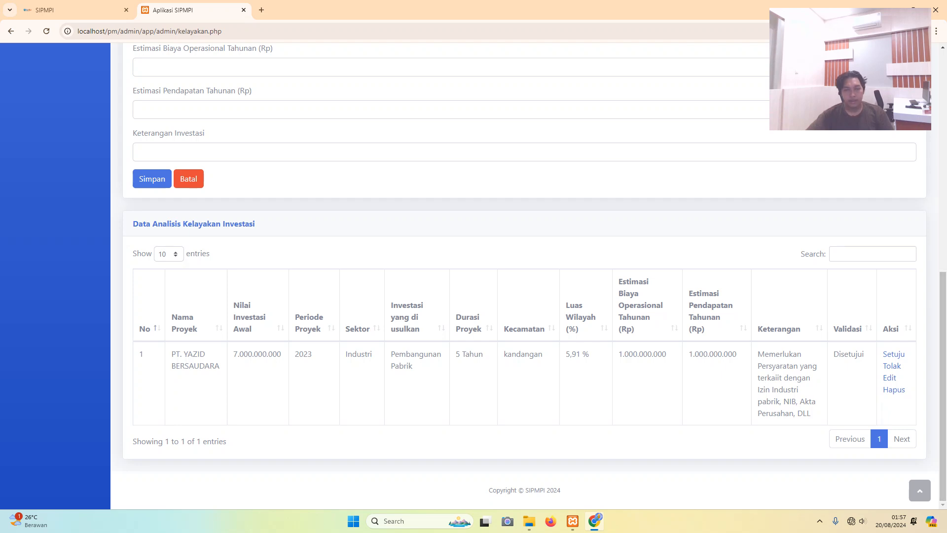
scroll(518, 276, "up", 10)
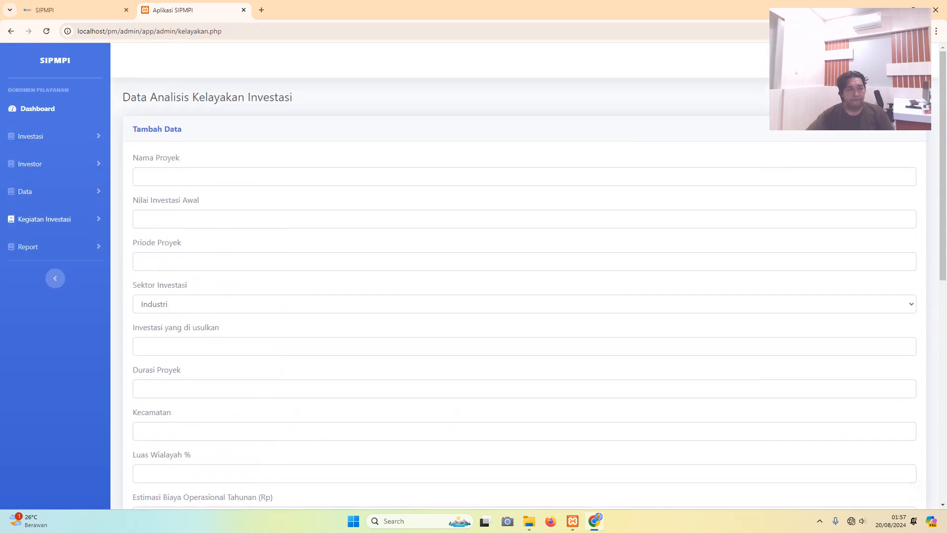
left_click(44, 219)
- Browse the Pelaku Usaha legality table, then open the Perizinan Investasi permit list
left_click(30, 317)
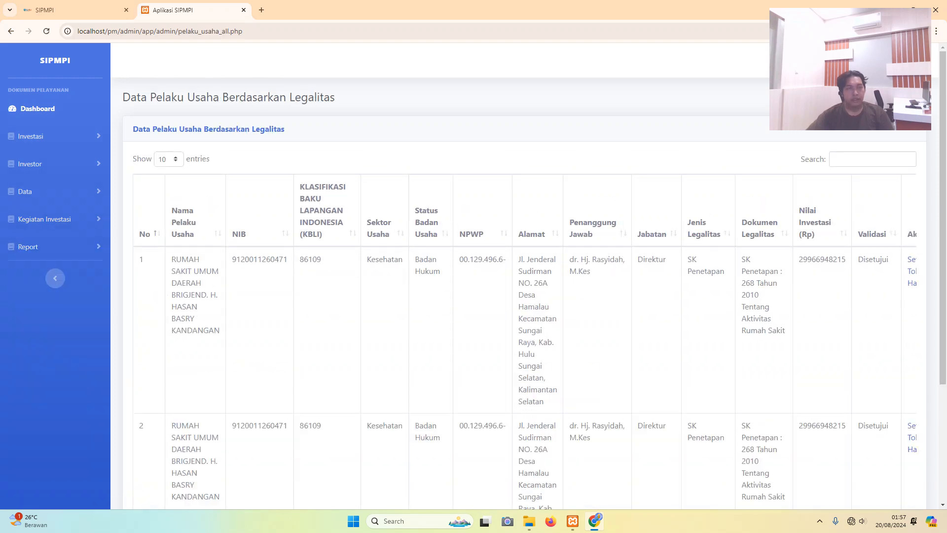
scroll(518, 276, "down", 3)
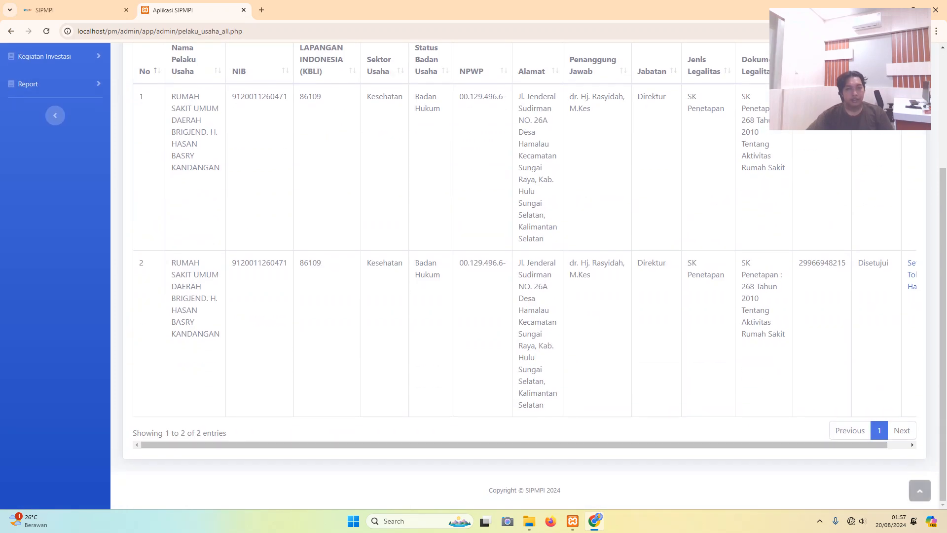
scroll(518, 276, "up", 2)
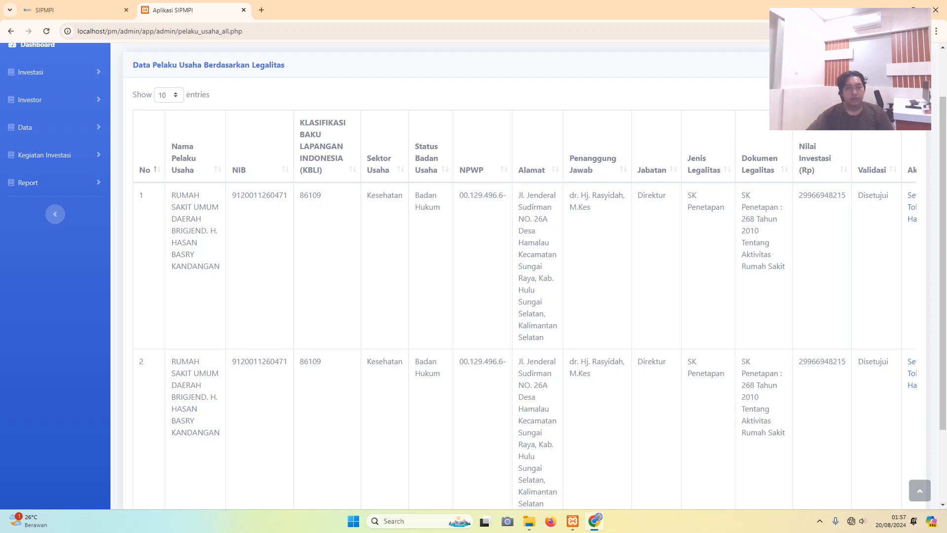
scroll(518, 276, "down", 1)
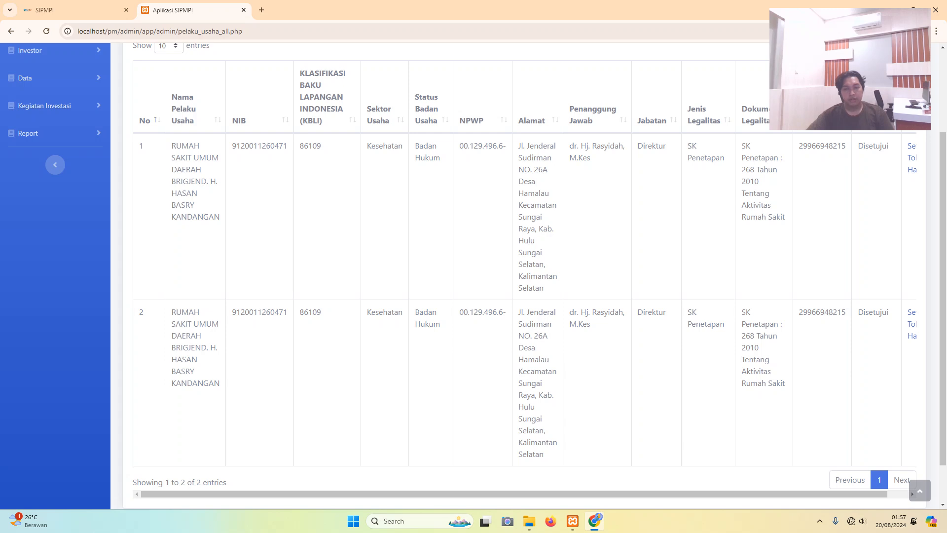
left_click_drag(514, 494, 535, 494)
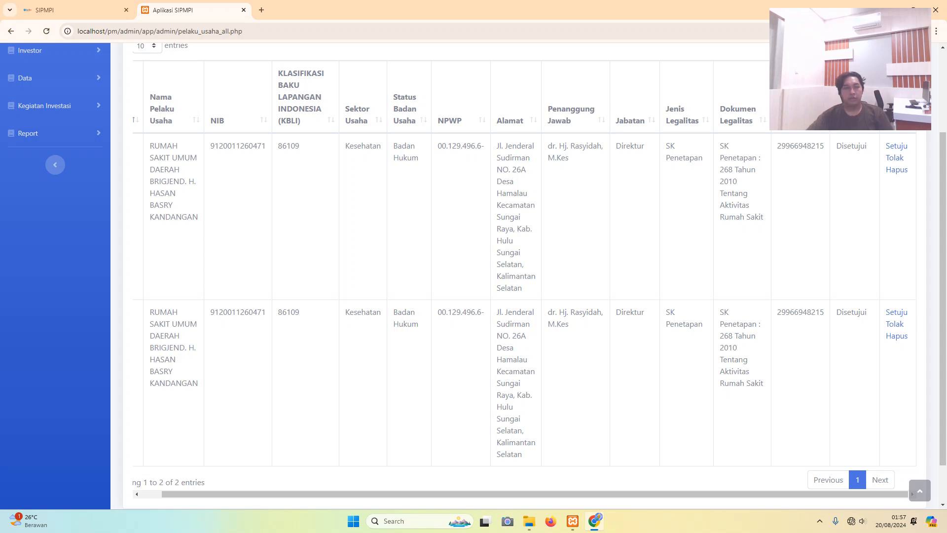
scroll(494, 277, "up", 3)
scroll(494, 277, "down", 3)
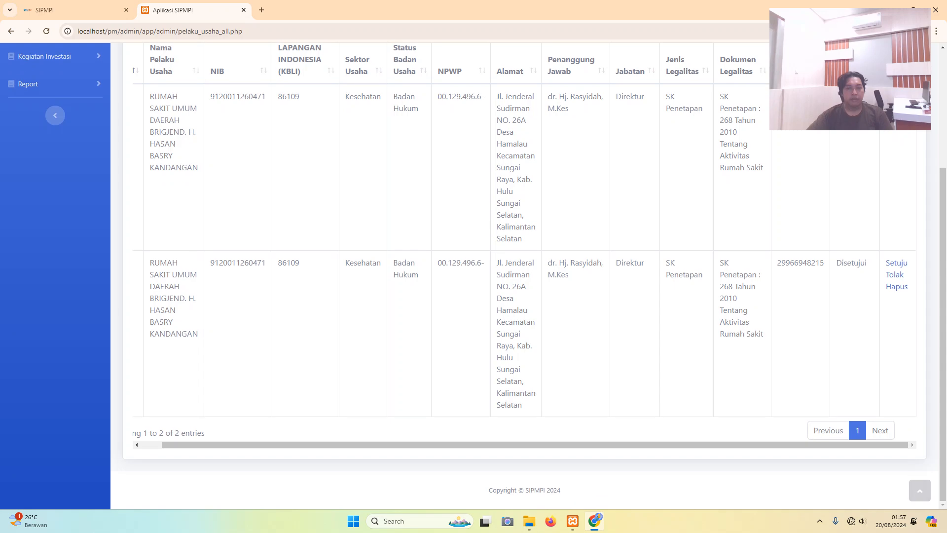
left_click_drag(535, 445, 518, 444)
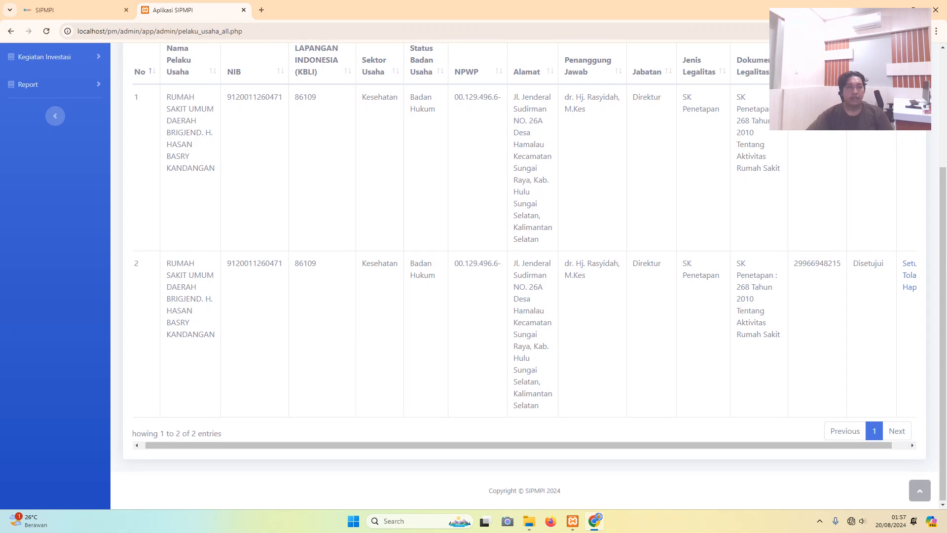
scroll(493, 276, "up", 3)
left_click(44, 205)
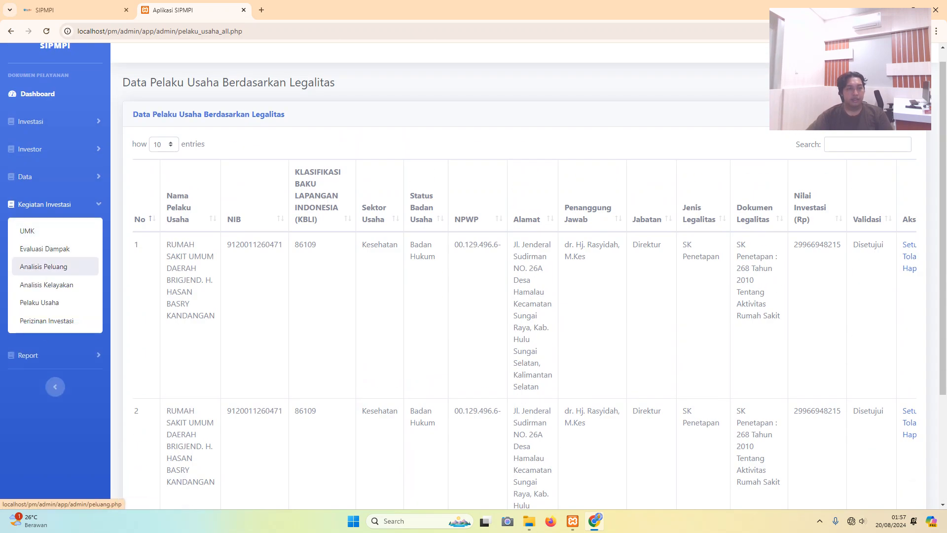
left_click(44, 321)
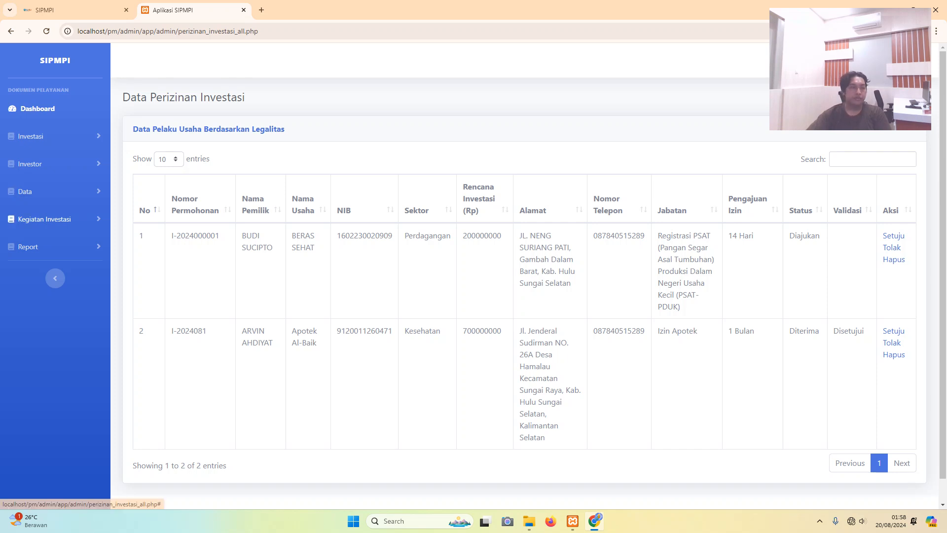
- Try Laporan Investor (All) and Laporan Usulan Proyek, ending on Laporan Realisasi Investasi
left_click(44, 219)
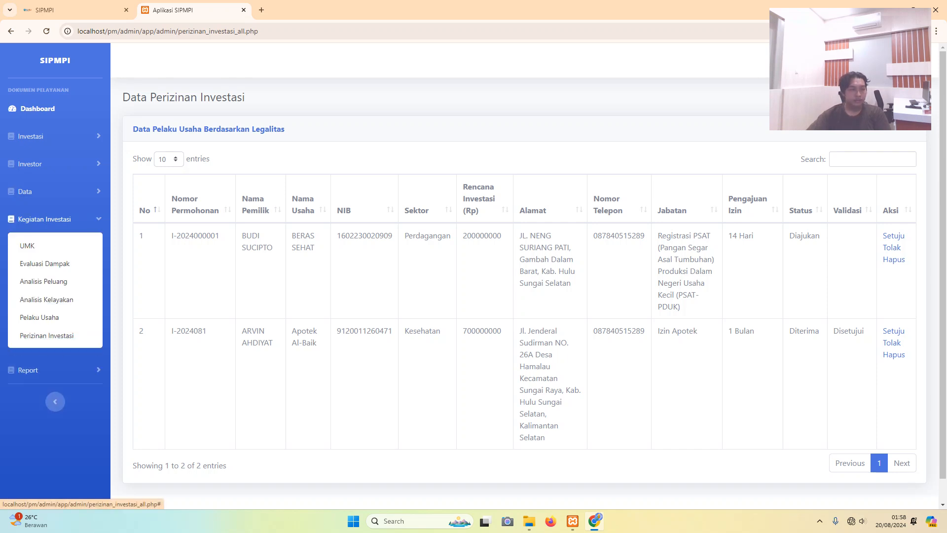
left_click(28, 370)
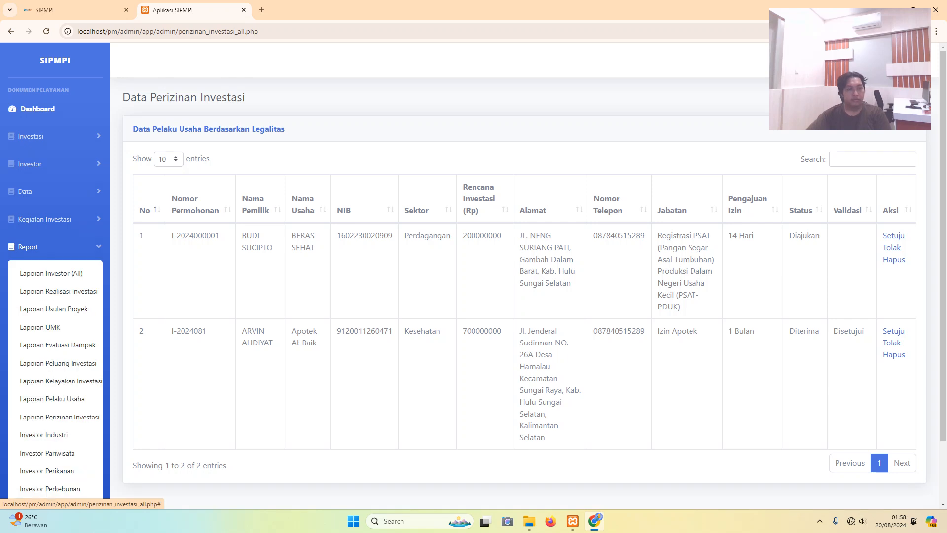
scroll(473, 276, "down", 1)
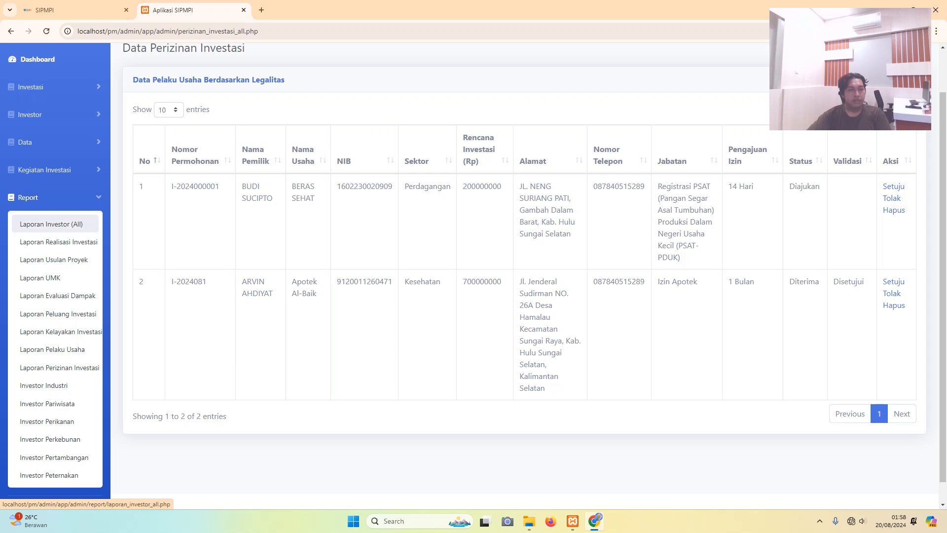
left_click(51, 224)
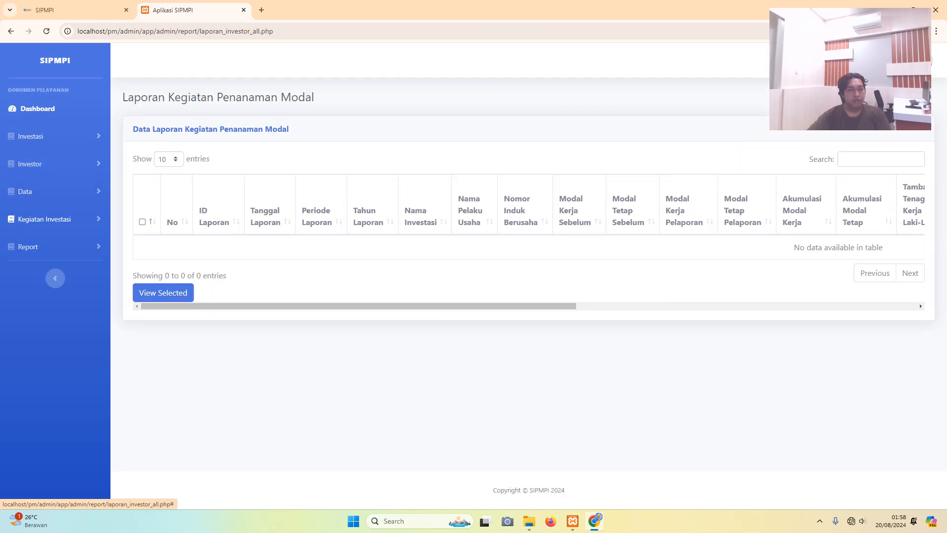
left_click(50, 246)
left_click(49, 290)
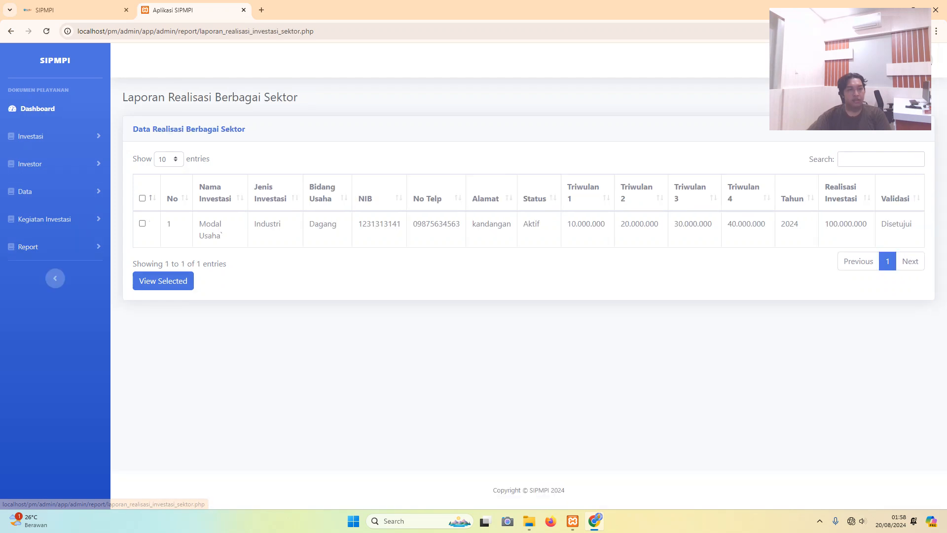
left_click(50, 247)
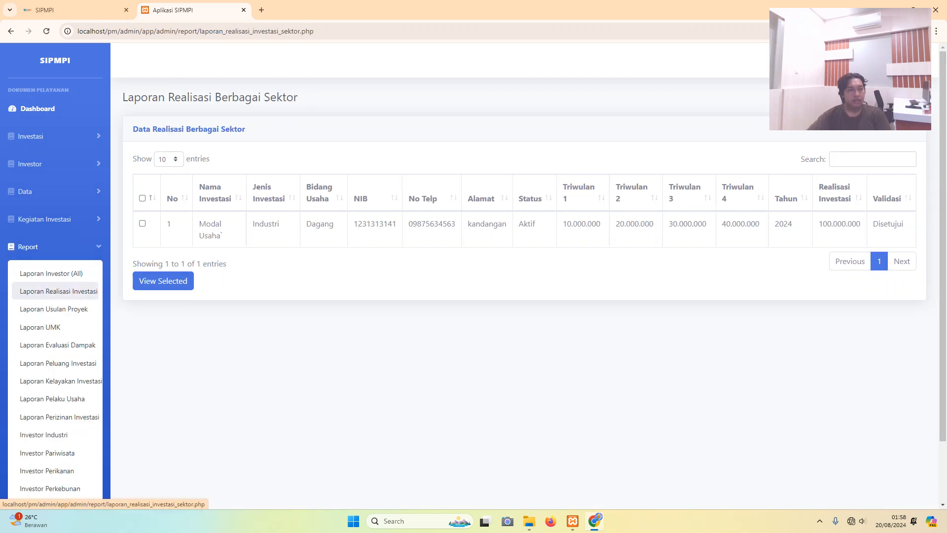
left_click(49, 309)
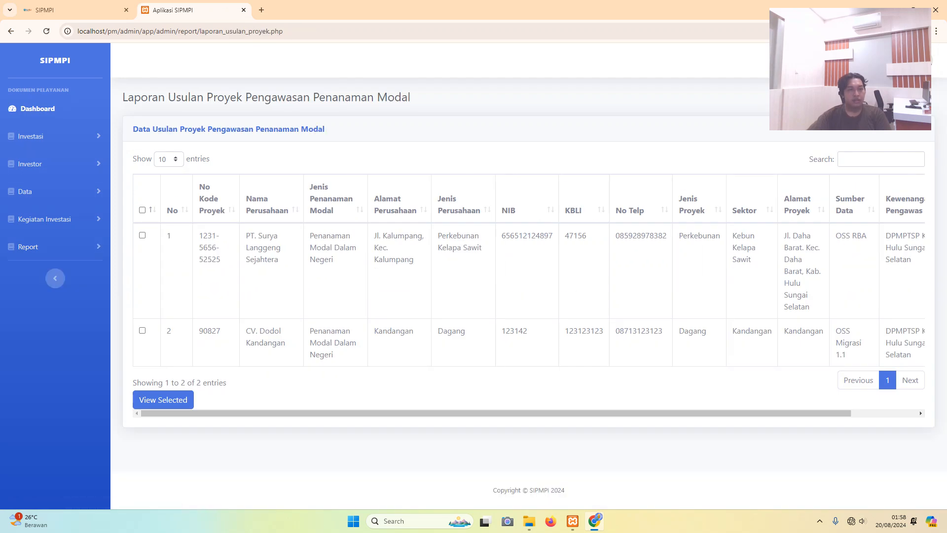
left_click(50, 247)
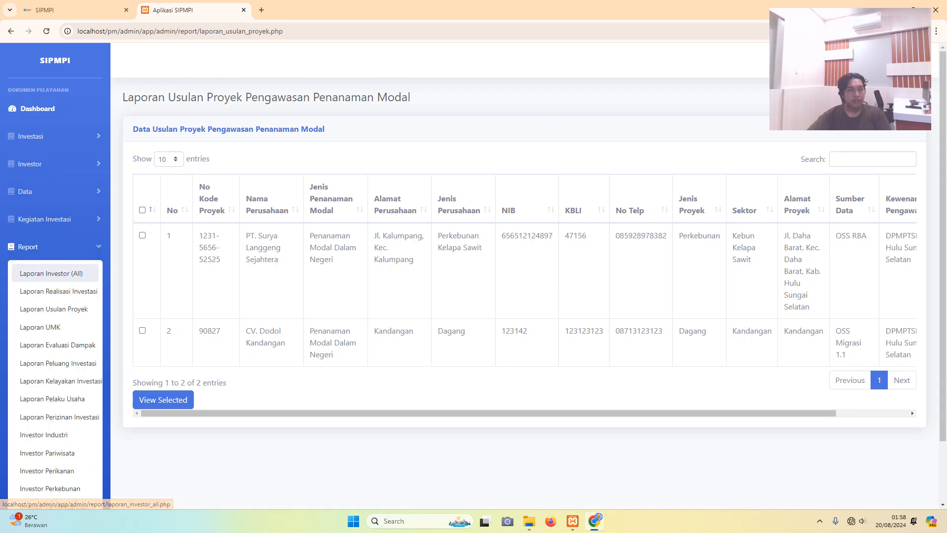
left_click(58, 291)
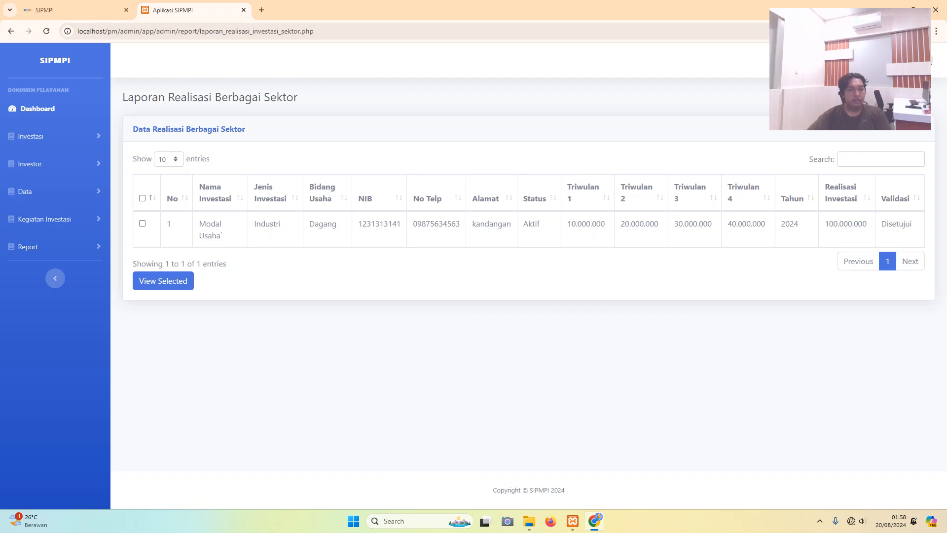
- Select all realisation entries, generate the letterhead report, and preview its print without printing
left_click(142, 198)
left_click(163, 280)
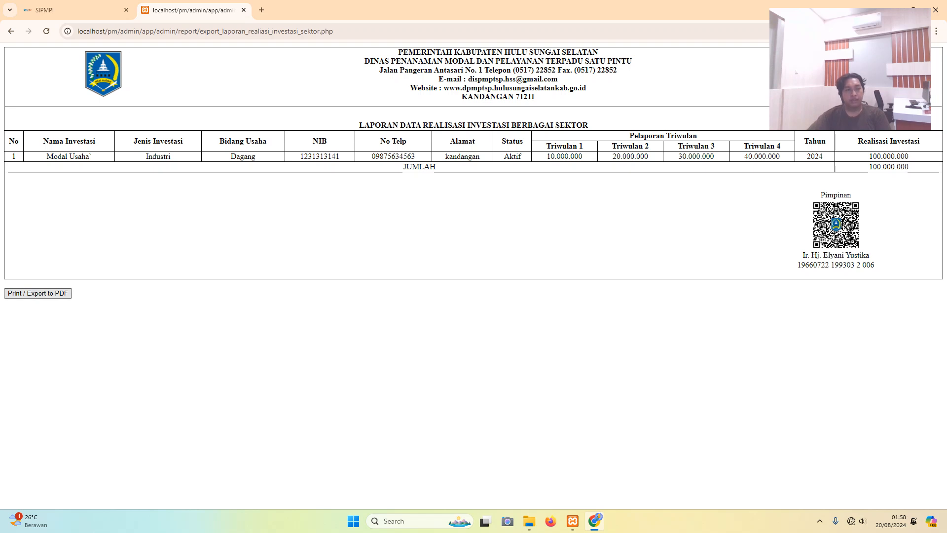
left_click(38, 294)
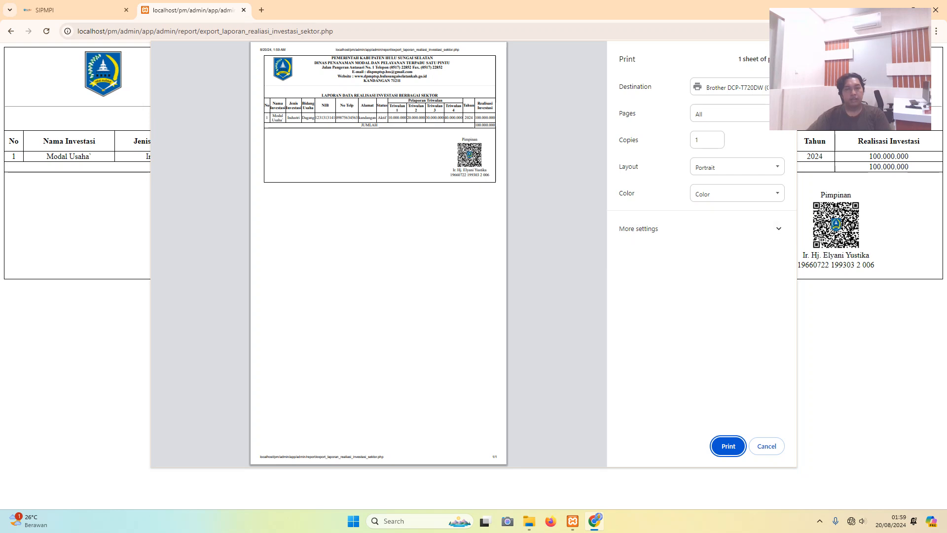
left_click(767, 446)
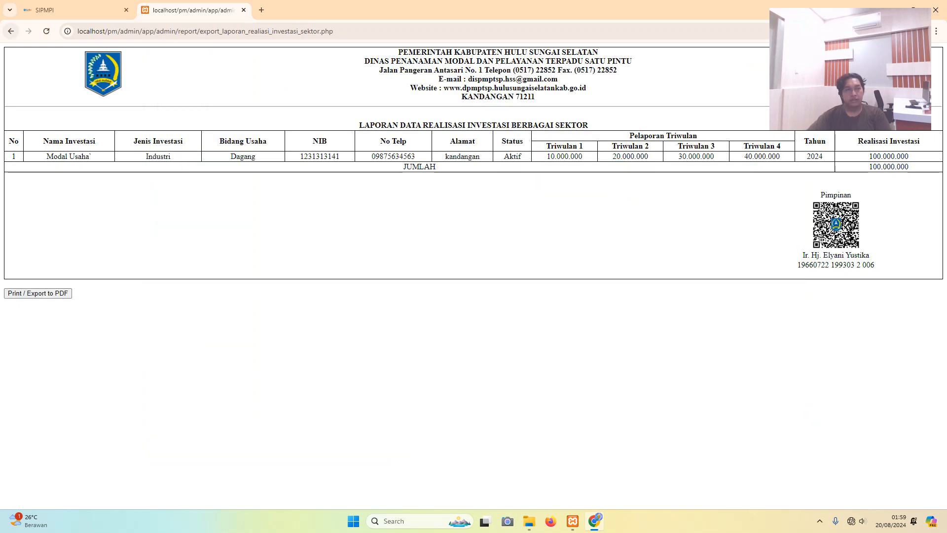
- Reload Laporan Realisasi Investasi, regenerate the export for all entries, and return to the report list
key("alt+Left")
left_click(29, 247)
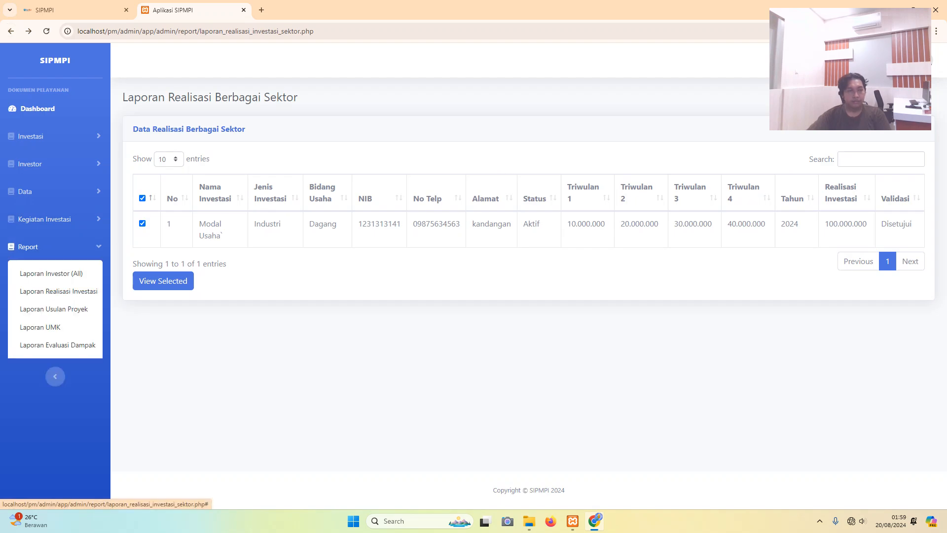
left_click(58, 291)
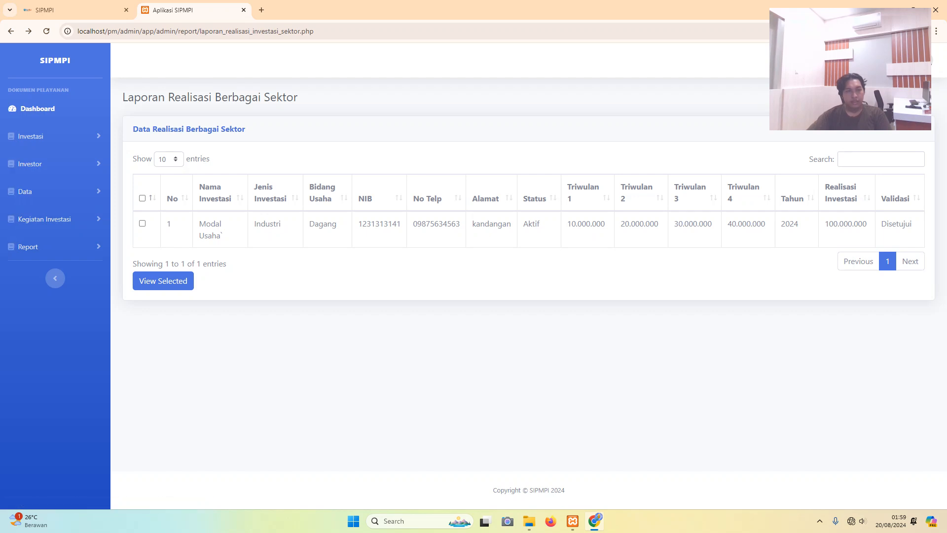
left_click(143, 224)
left_click(163, 281)
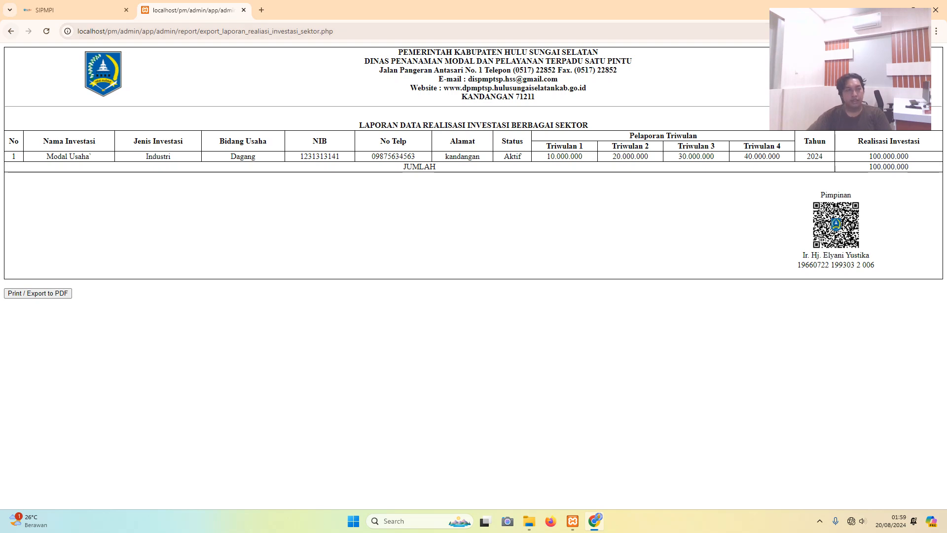
left_click(10, 30)
left_click(28, 247)
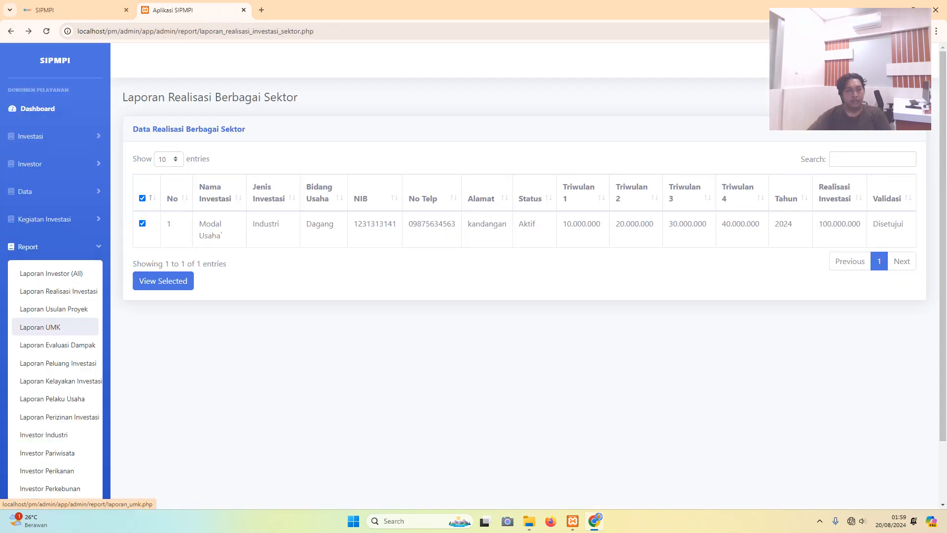
- Generate the printable Laporan Peluang Investasi report for all entries and return to its list
left_click(57, 363)
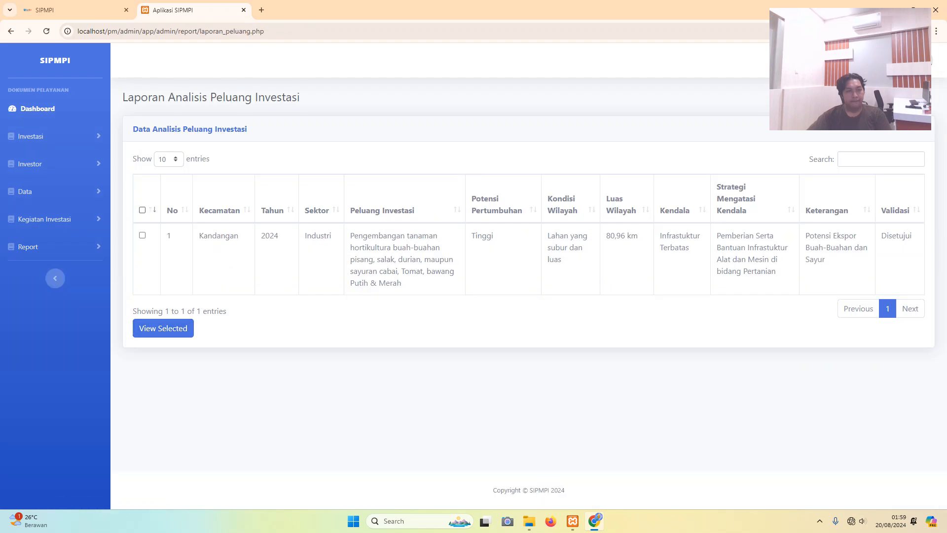
left_click(142, 210)
left_click(162, 329)
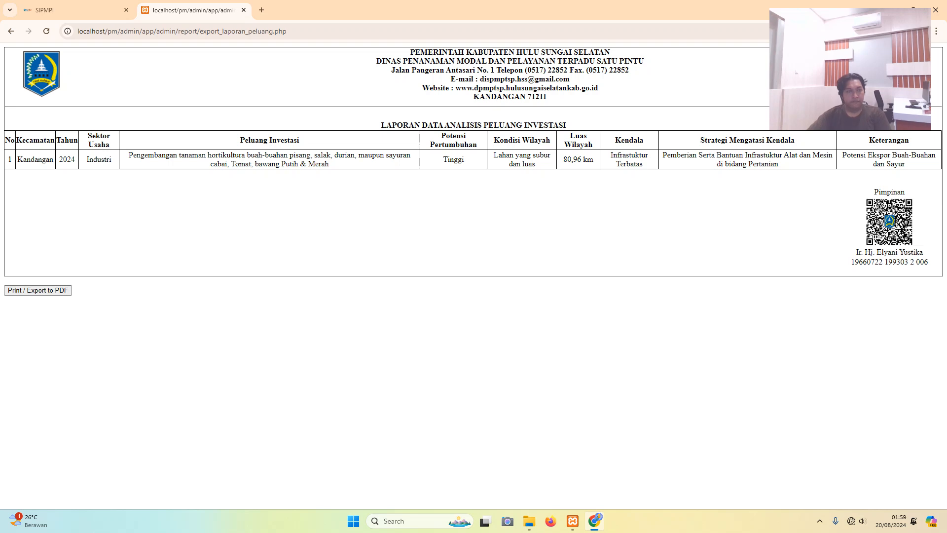
left_click(10, 31)
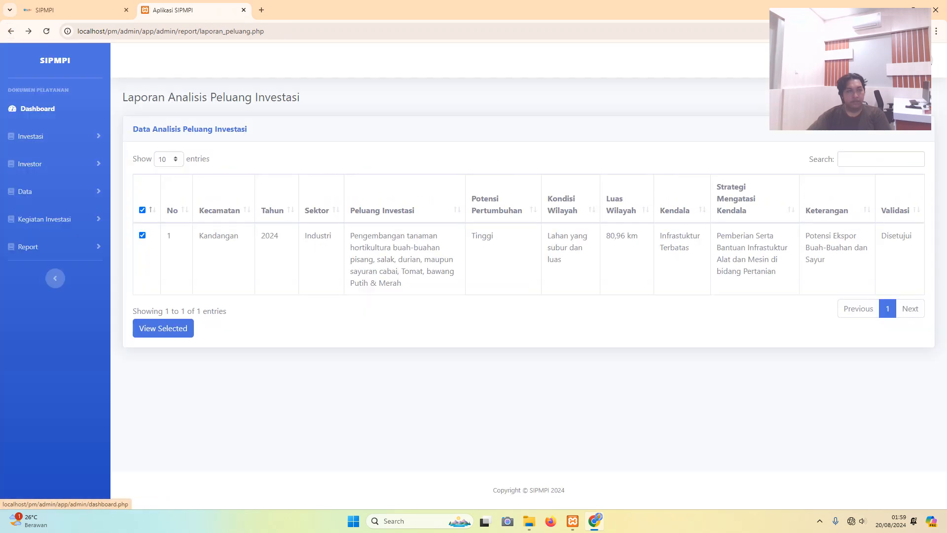
- Open the Kepala Dinas records from the Data section
left_click(30, 136)
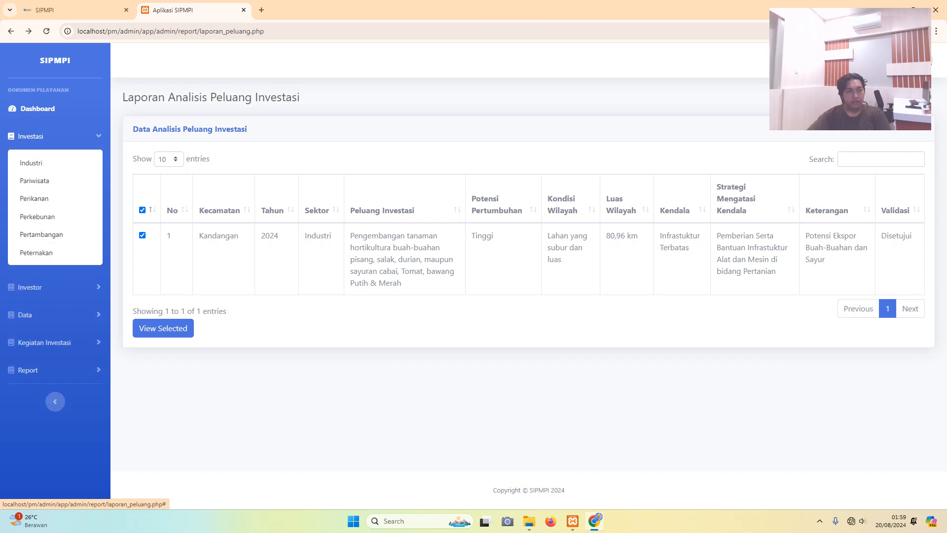
left_click(31, 136)
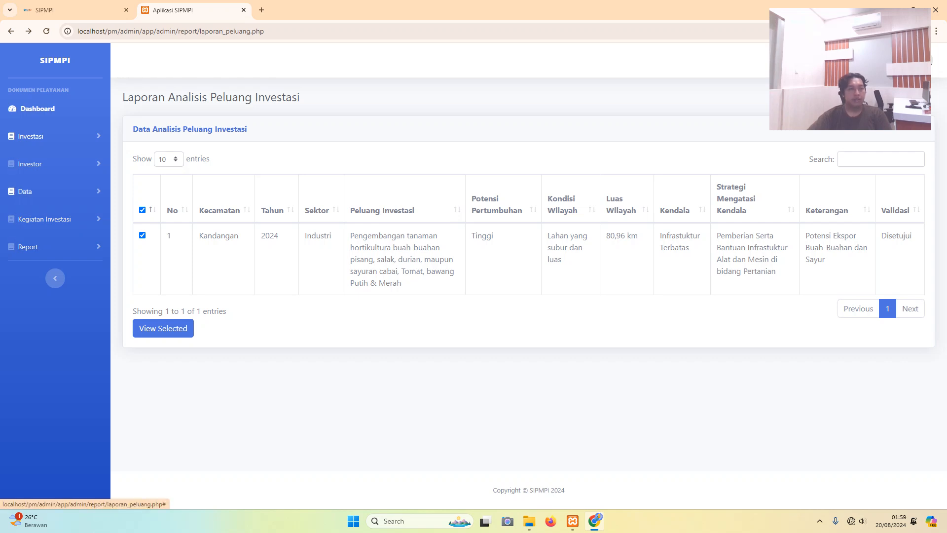
left_click(31, 192)
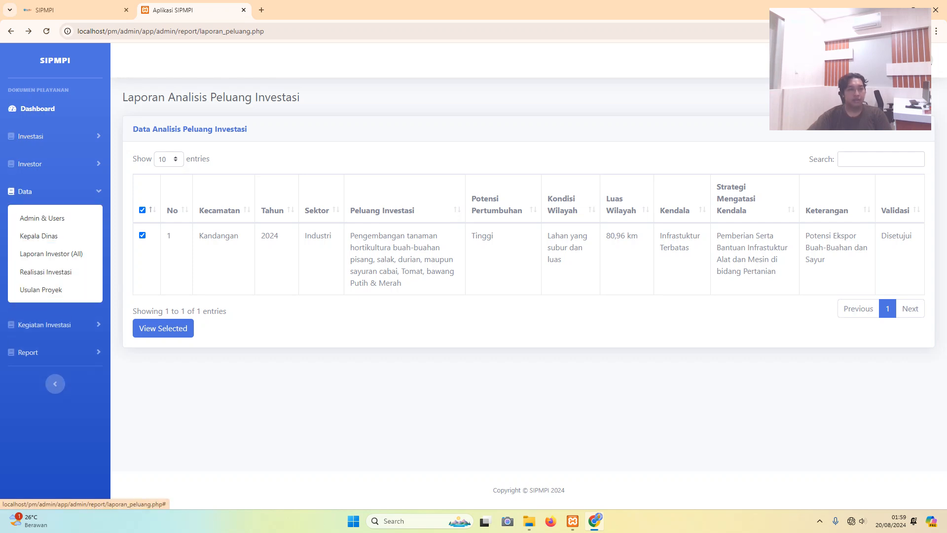
left_click(30, 192)
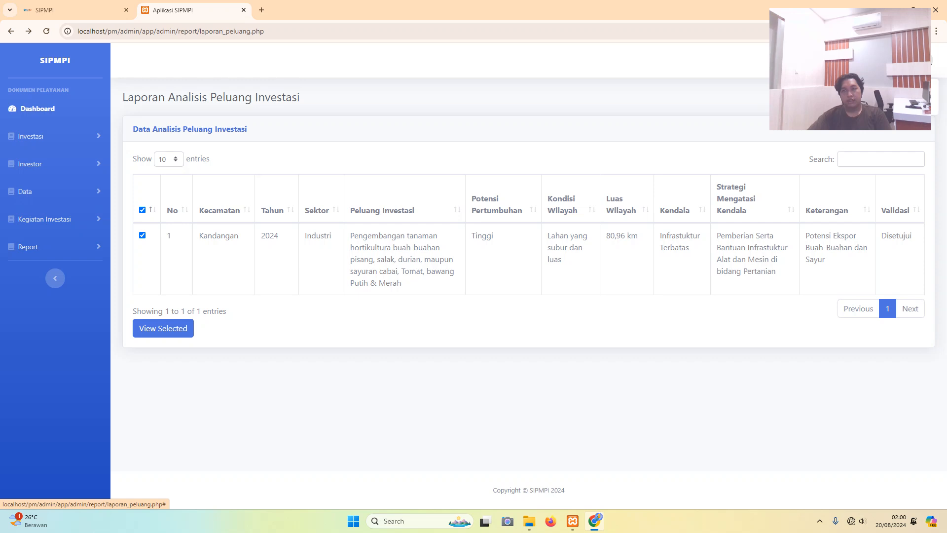
left_click(27, 191)
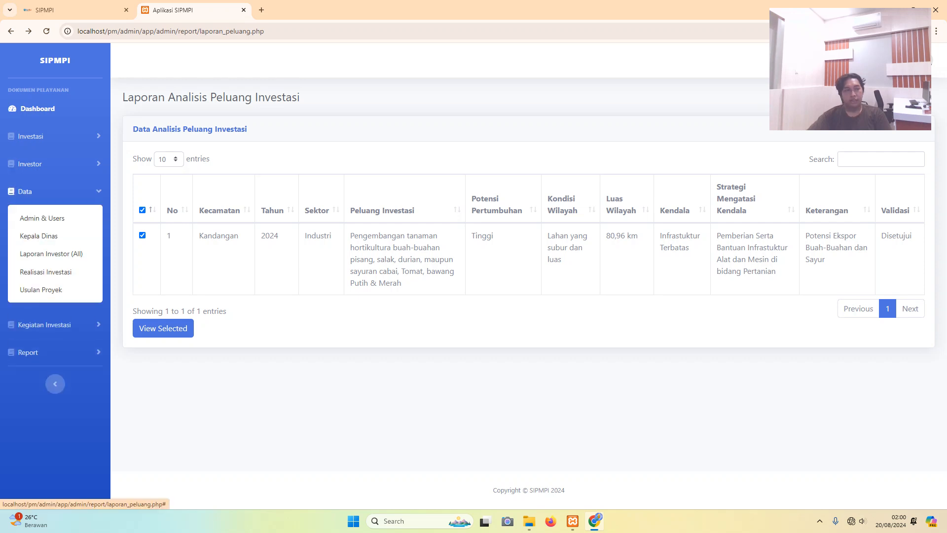
left_click(38, 236)
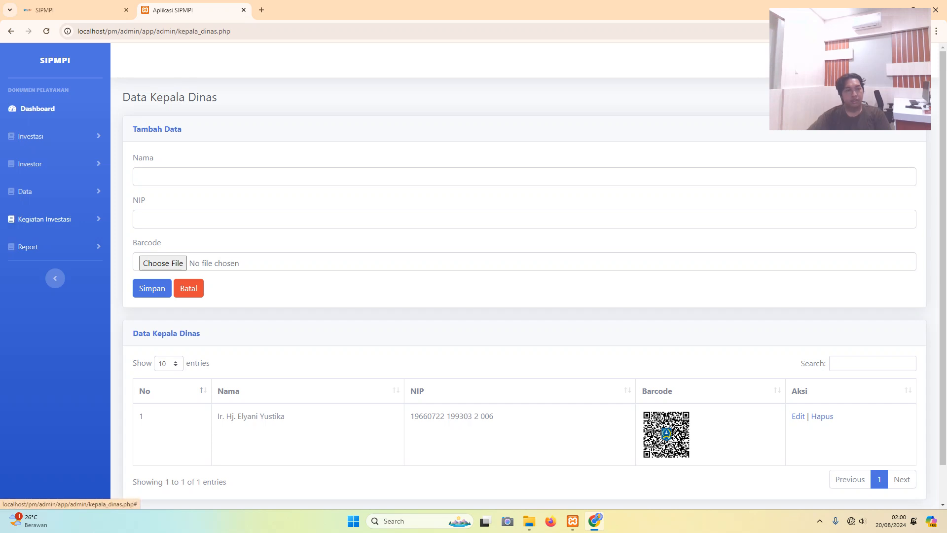
- View the Admin & Users records, then log out to the public landing page
left_click(24, 192)
left_click(42, 218)
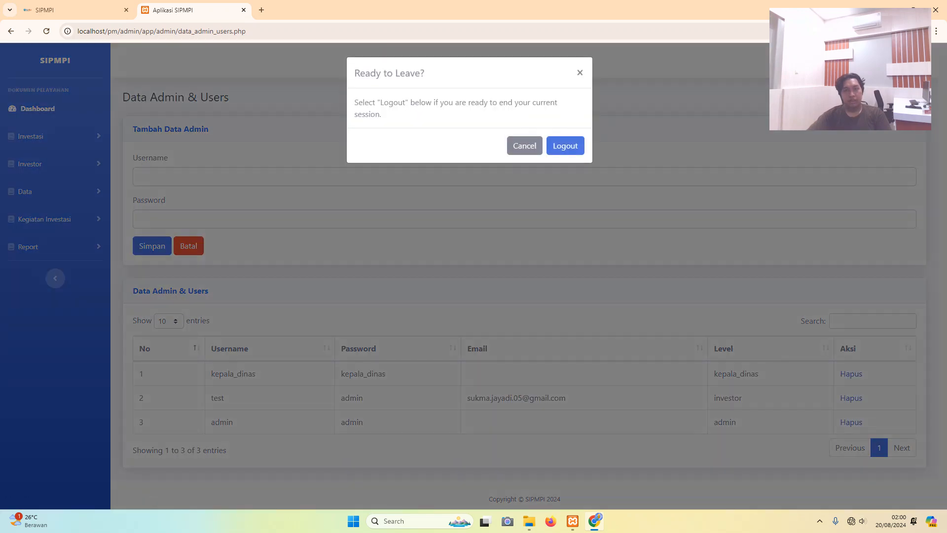
left_click(565, 145)
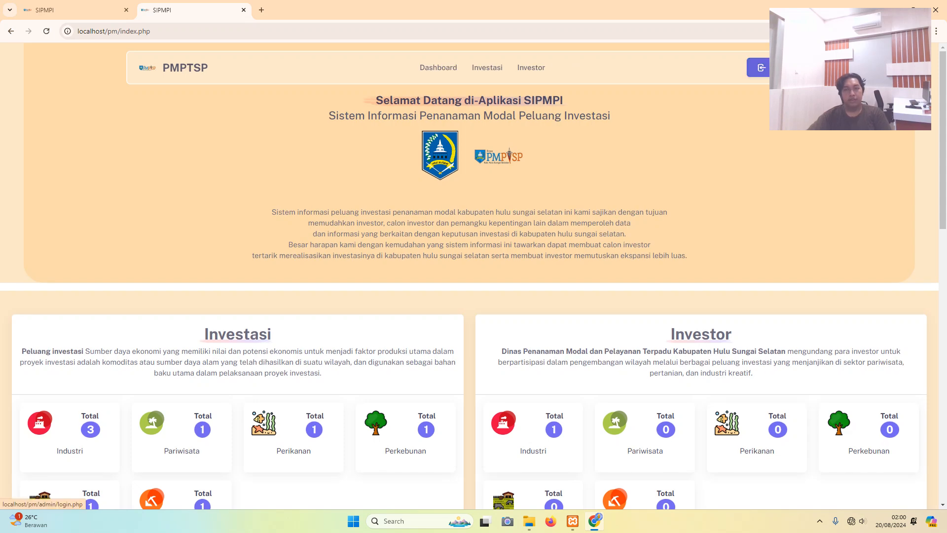
- On the login page, sign in with the Kepala Dinas account's username and password
left_click(761, 68)
left_click(398, 279)
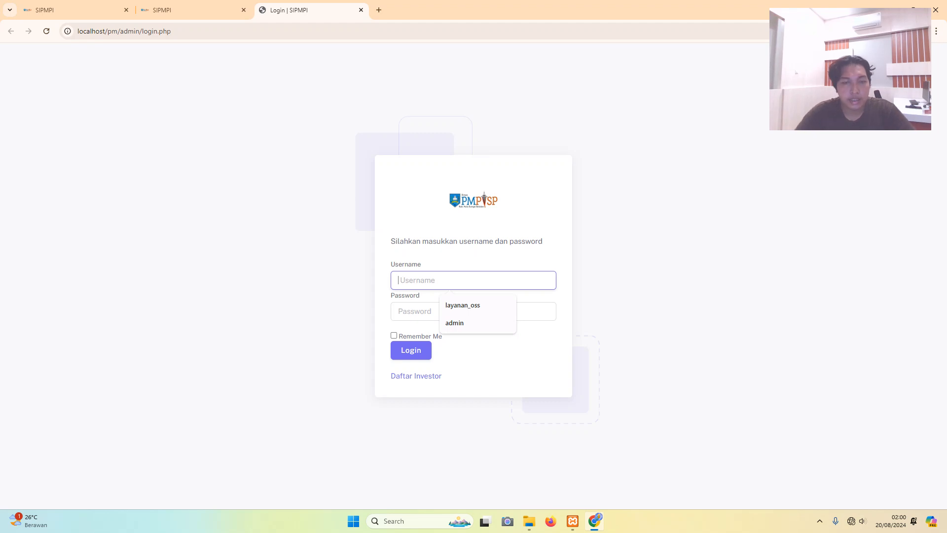
key("Caps_Lock")
type("ke")
key("BackSpace")
key("BackSpace")
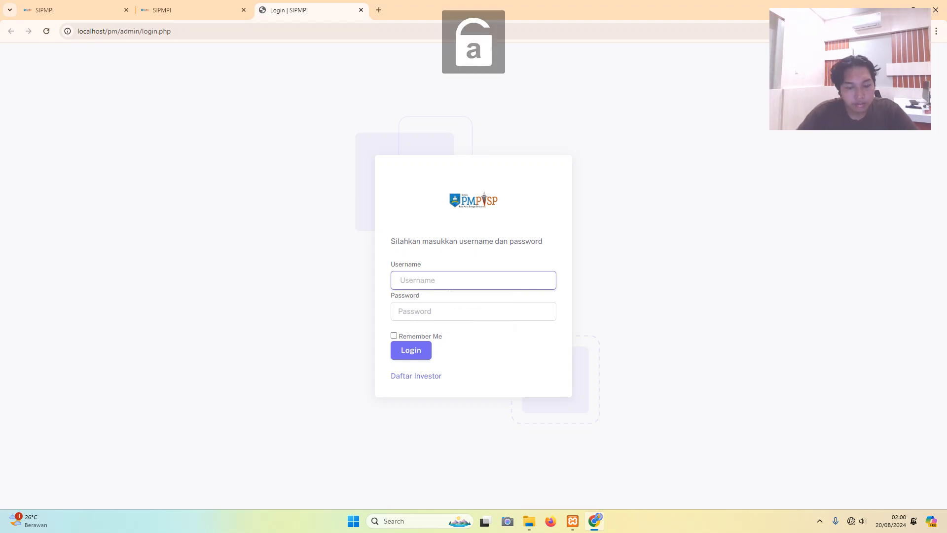
type("ke[")
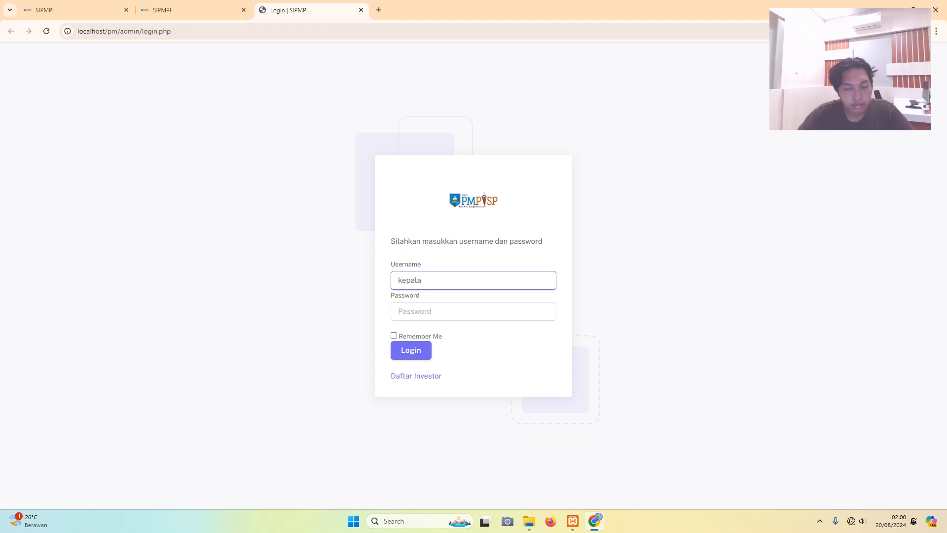
type("ala_dinas")
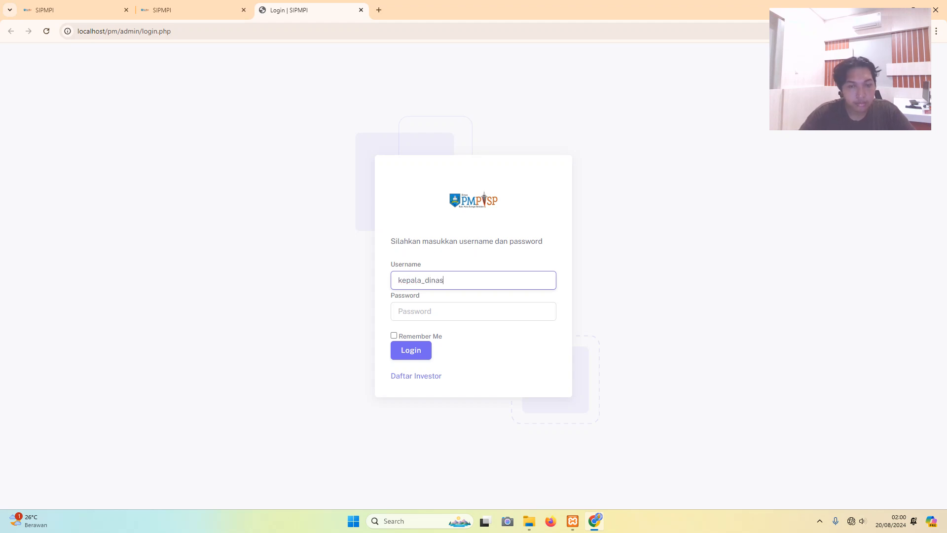
left_click(399, 311)
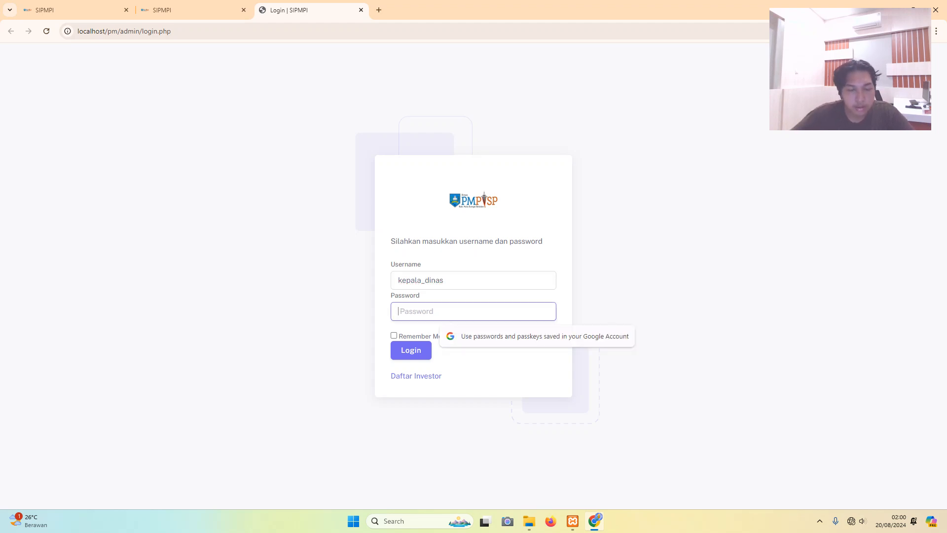
type("••")
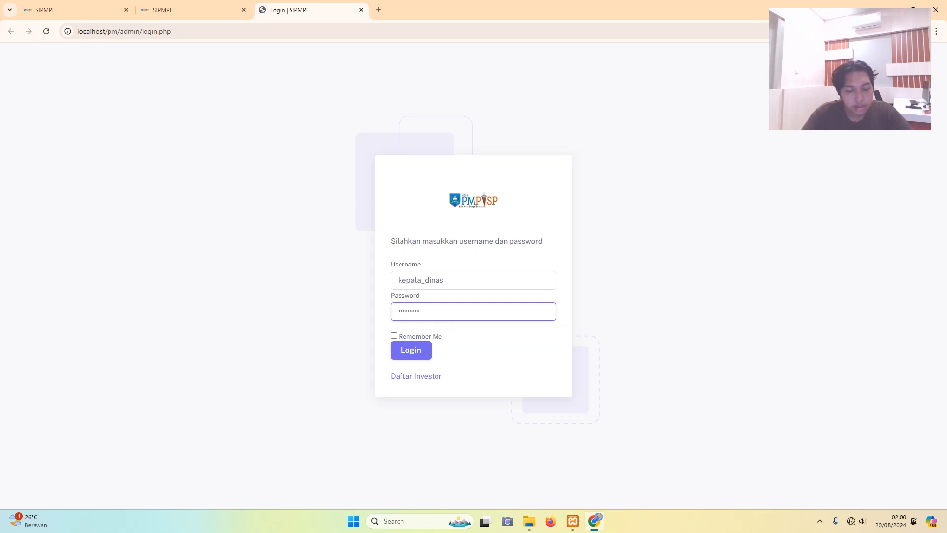
key("Tab")
key("Tab")
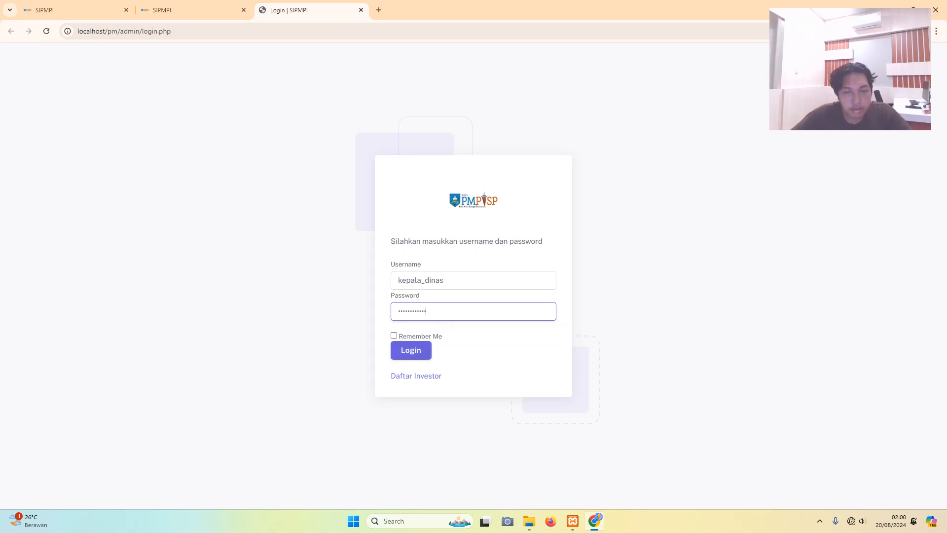
key("Return")
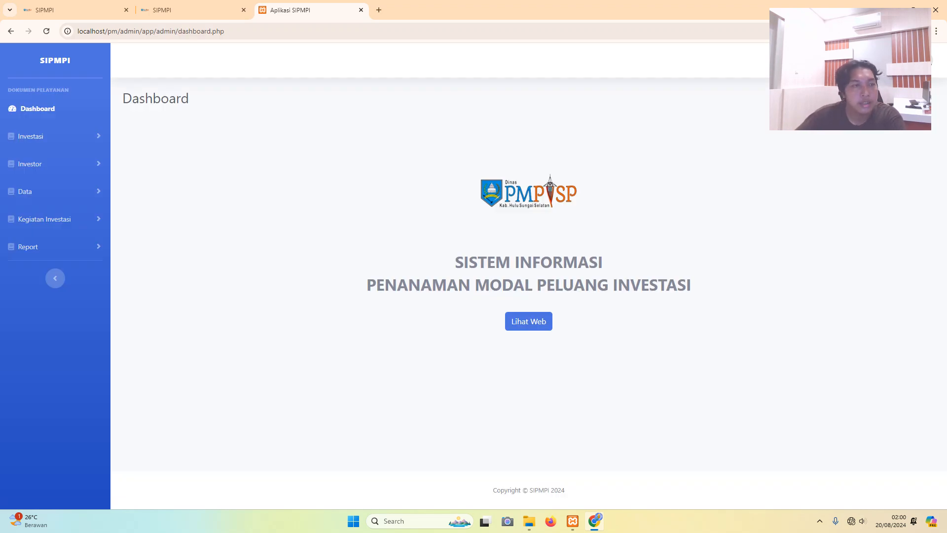
- Look through the Investasi and Investor pages, then open the Admin & Users records
left_click(30, 136)
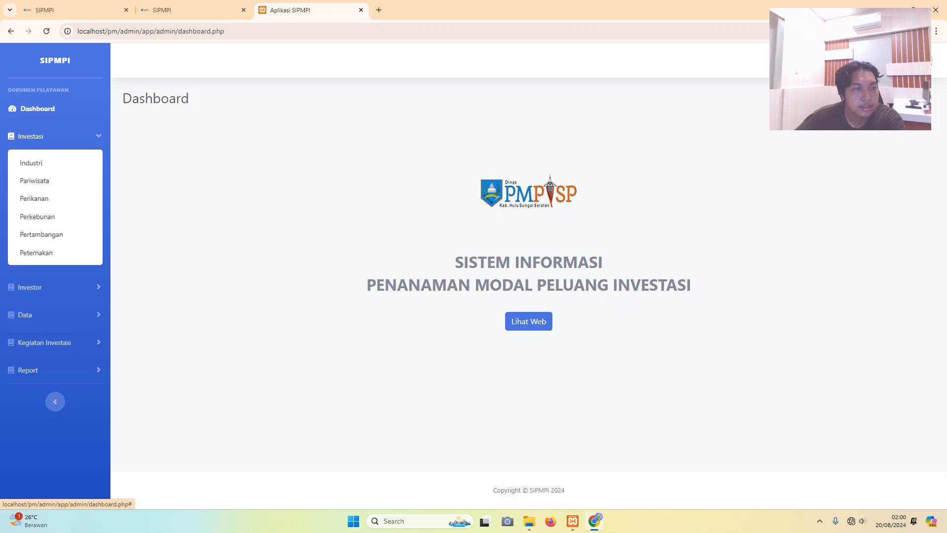
left_click(30, 136)
left_click(30, 136)
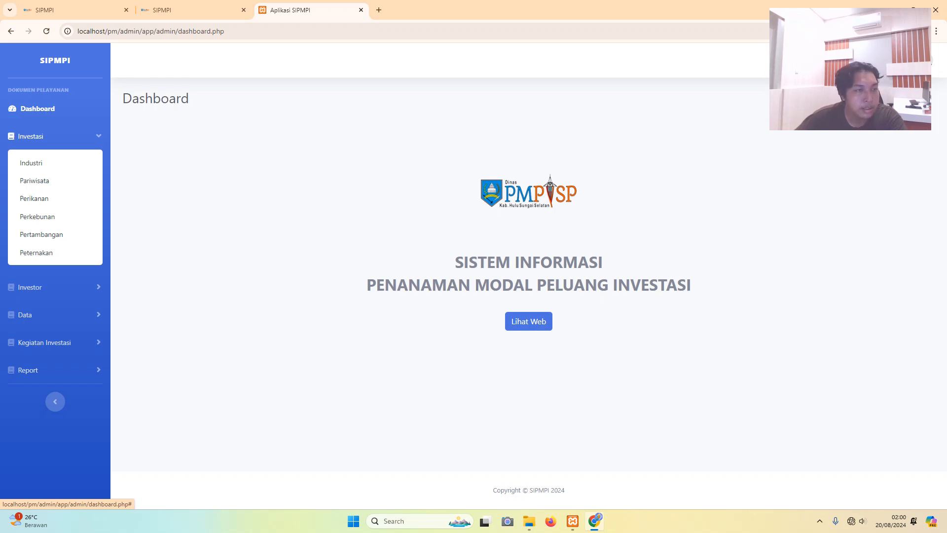
left_click(30, 136)
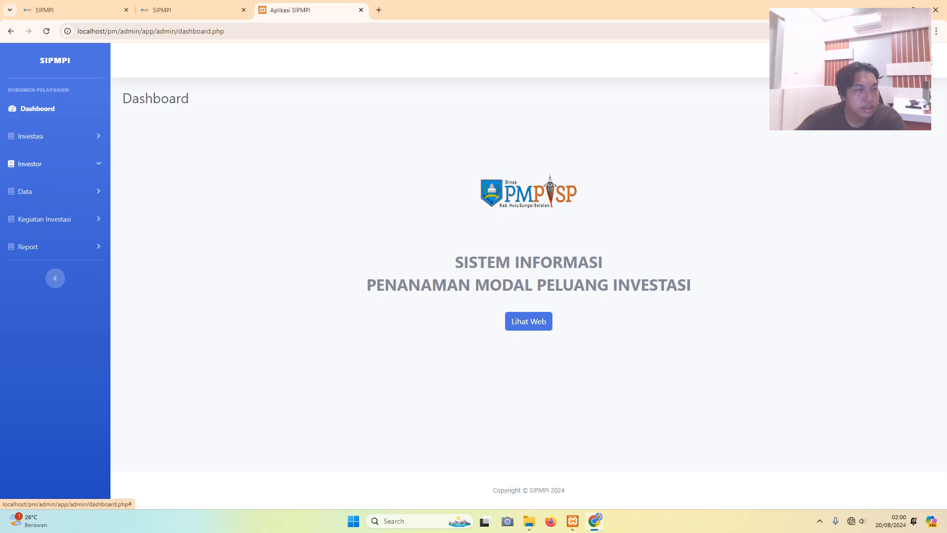
left_click(30, 163)
left_click(31, 164)
left_click(25, 192)
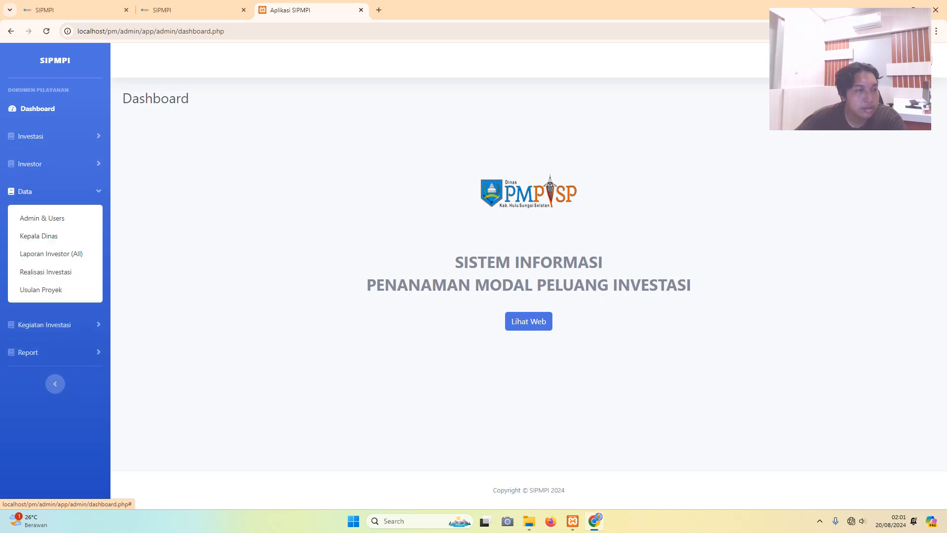
left_click(36, 216)
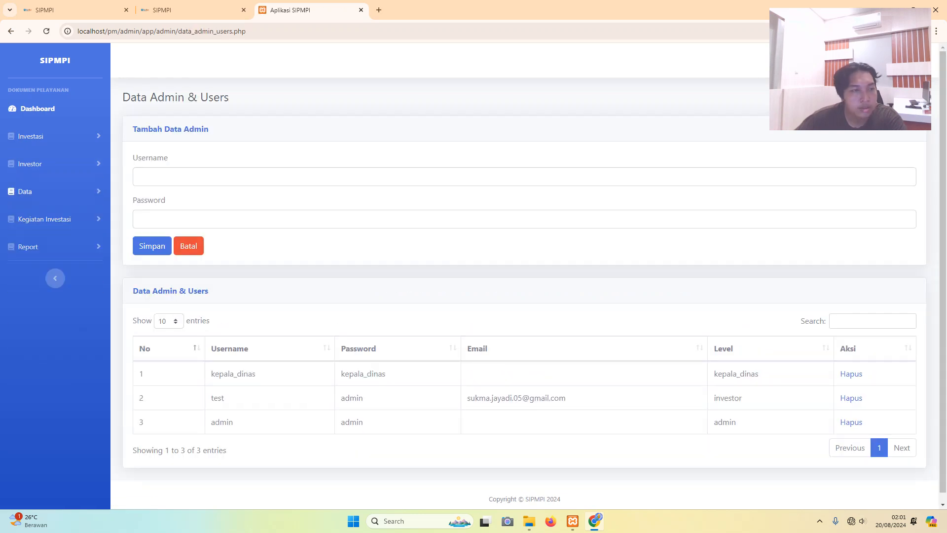
- Open the Laporan Investor (All) report page
left_click(25, 191)
left_click(51, 253)
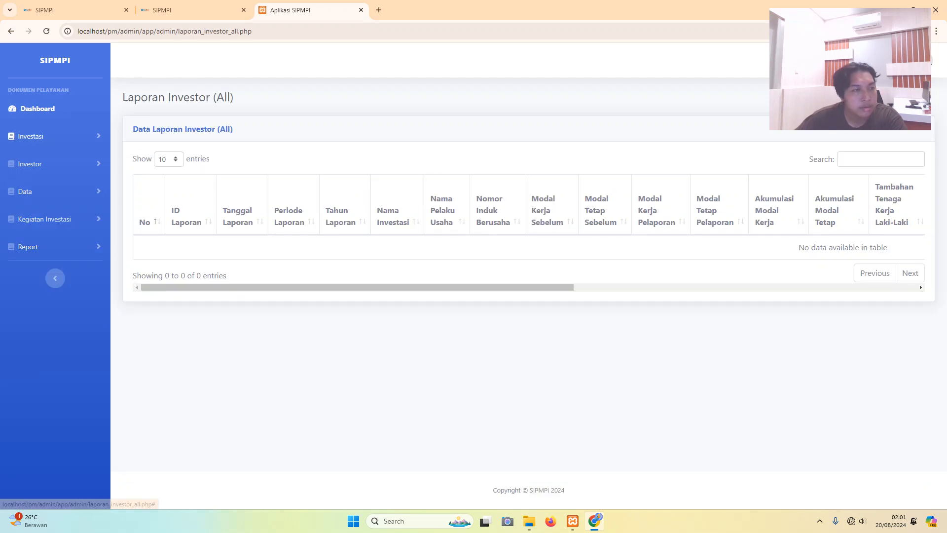
left_click(25, 192)
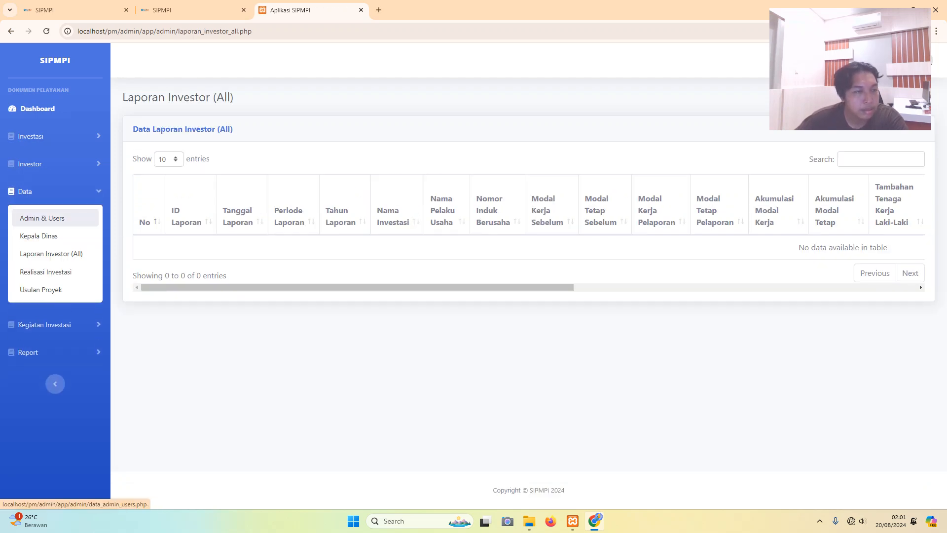
left_click(39, 253)
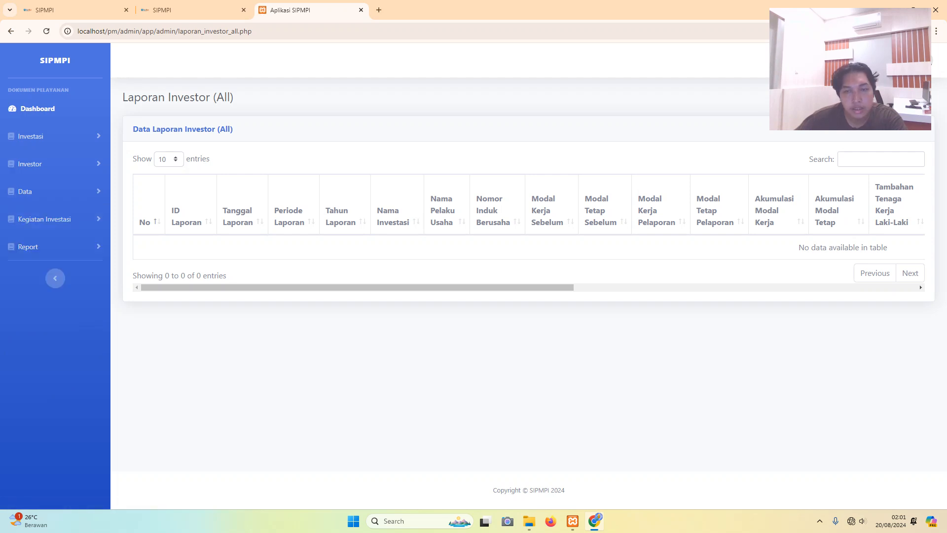
mouse_move(357, 288)
left_mouse_down()
mouse_move(701, 287)
mouse_move(357, 287)
left_mouse_up()
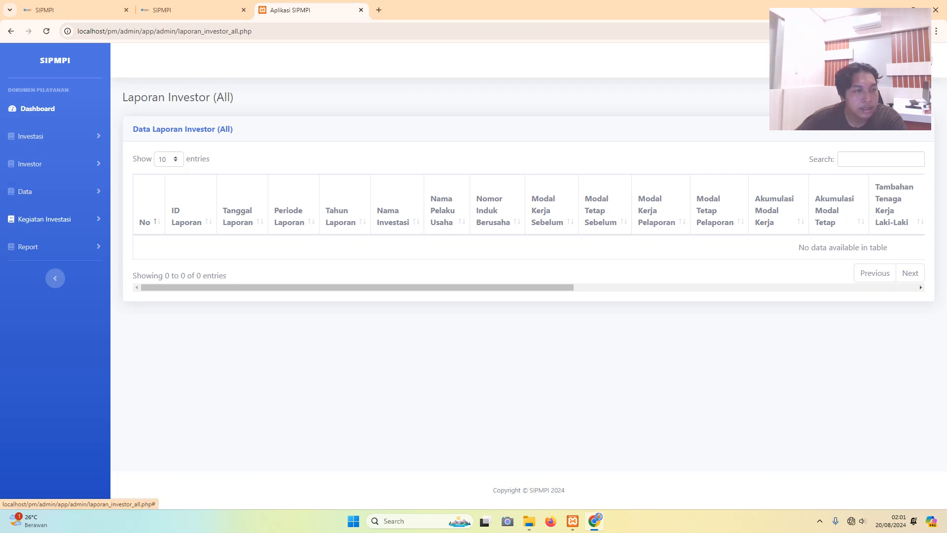
- Open and scroll through the Realisasi Investasi records
left_click(30, 191)
left_click(45, 272)
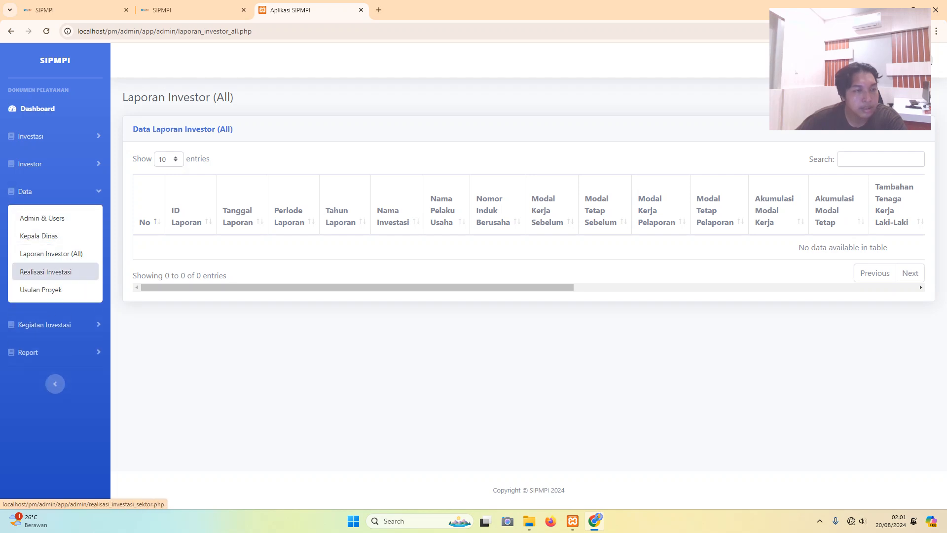
scroll(494, 276, "down", 8)
scroll(493, 276, "down", 3)
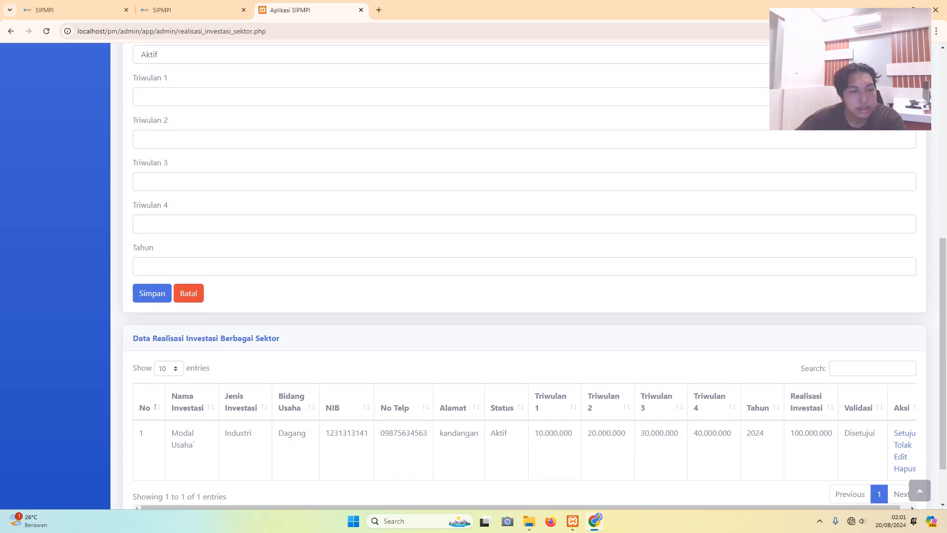
scroll(493, 276, "up", 15)
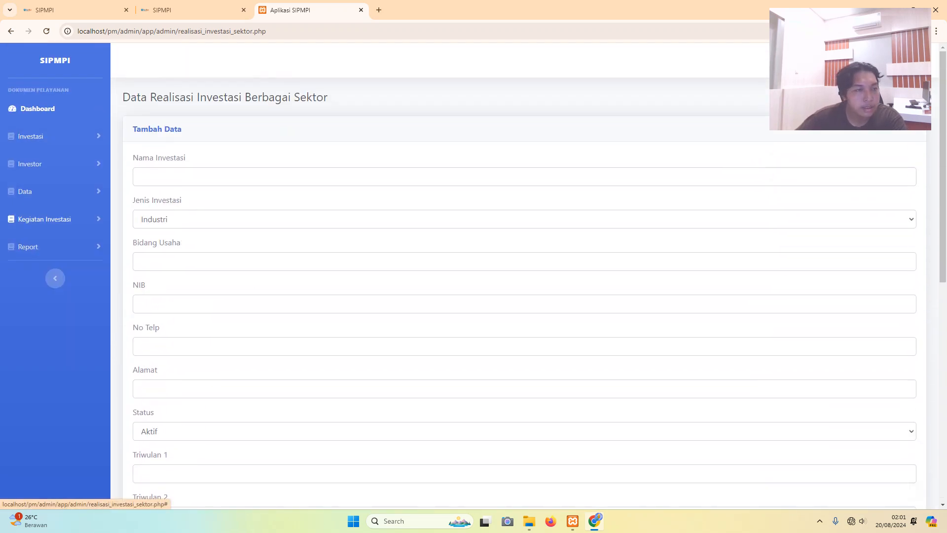
- Open the UMK small-business records and scroll through the ARSA KATERING listing
left_click(44, 219)
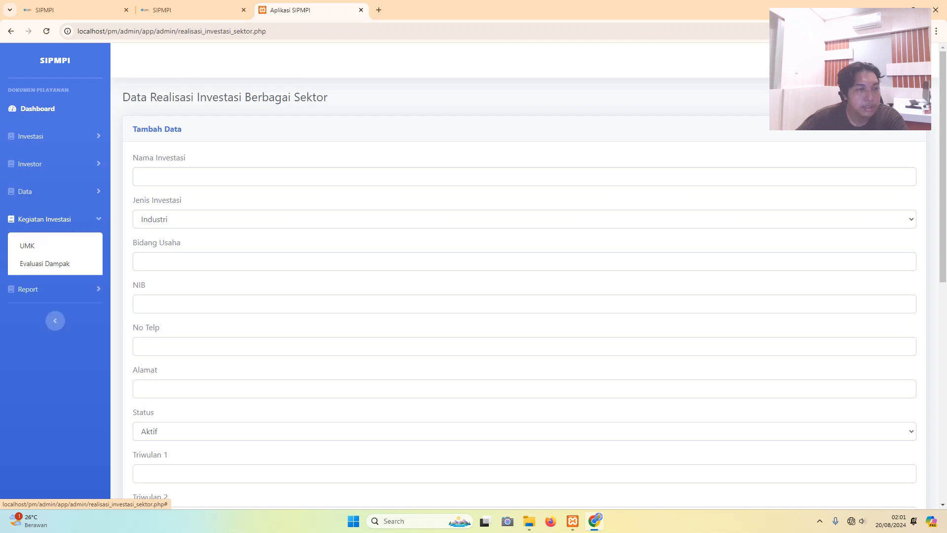
left_click(28, 245)
scroll(494, 276, "down", 7)
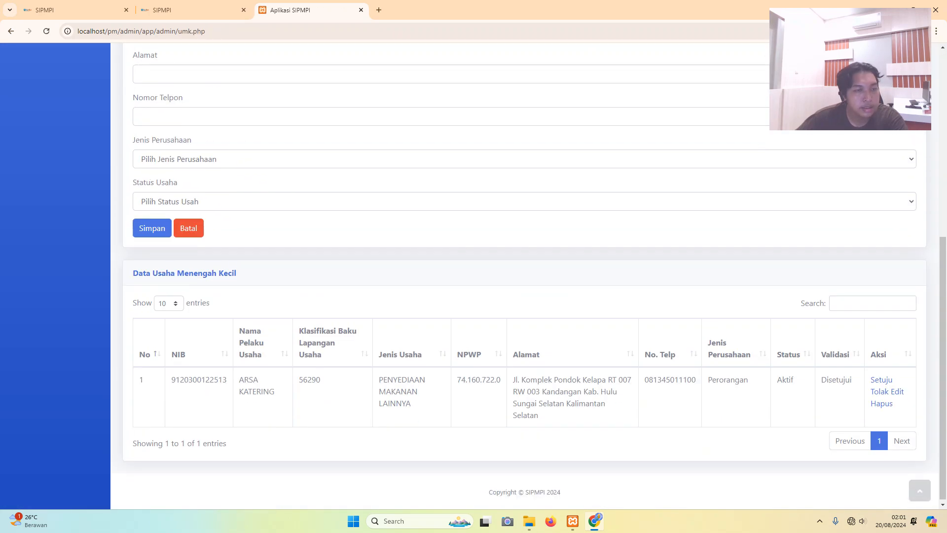
scroll(493, 276, "up", 7)
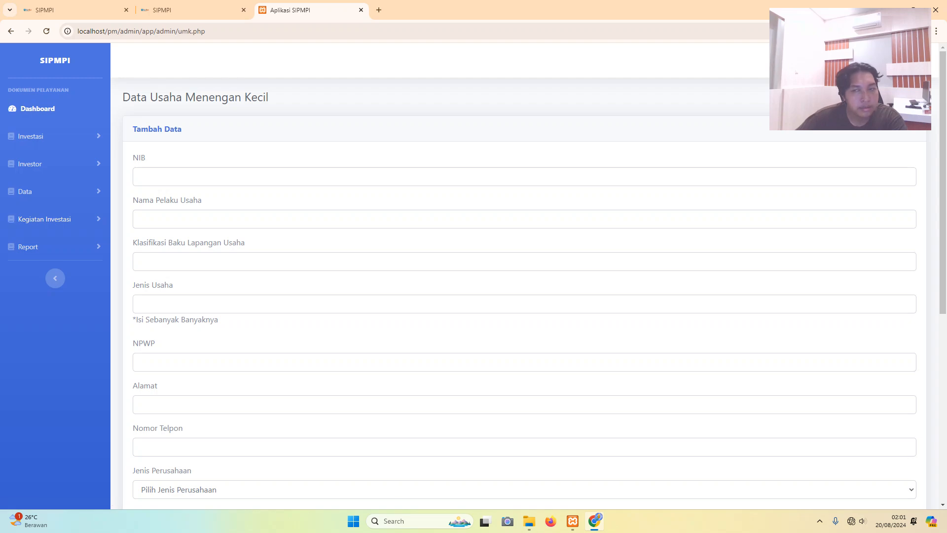
scroll(494, 277, "down", 6)
scroll(494, 276, "down", 1)
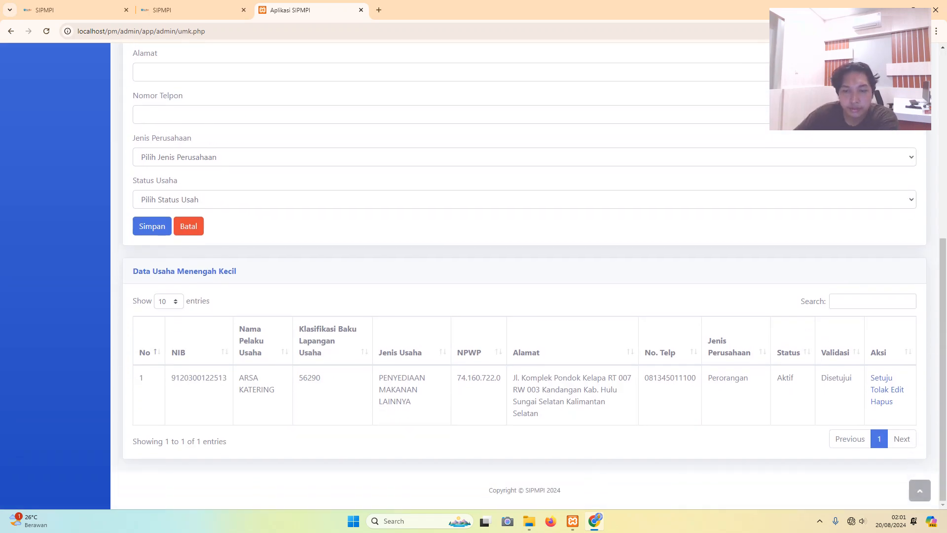
scroll(54, 207, "up", 7)
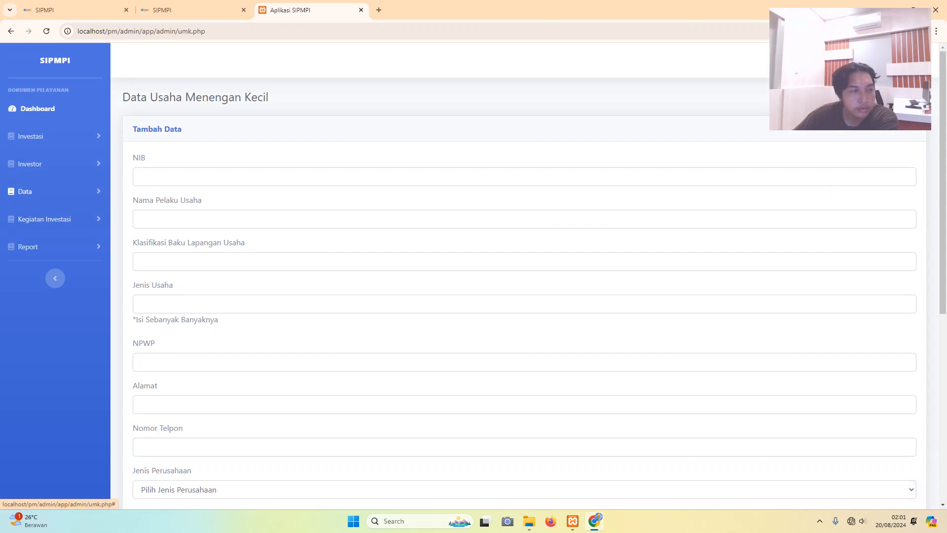
left_click(25, 191)
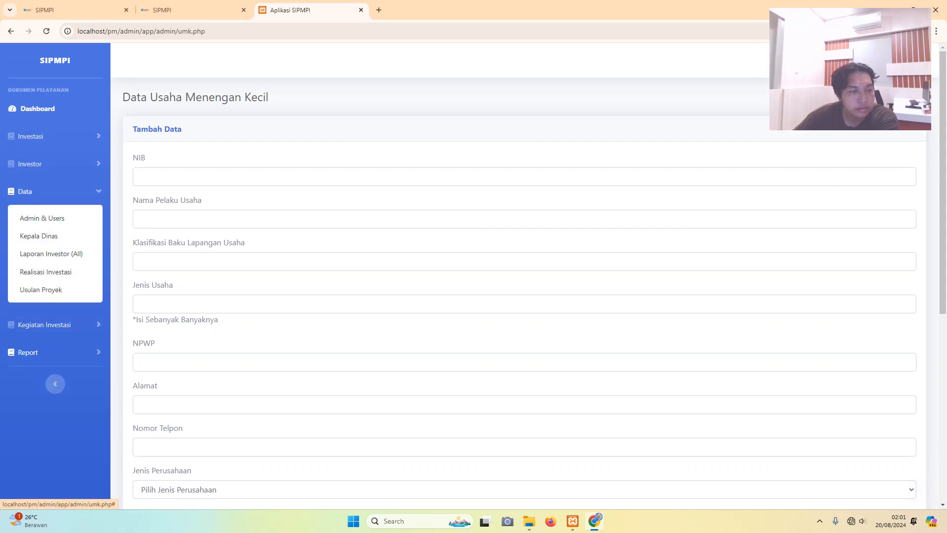
left_click(28, 352)
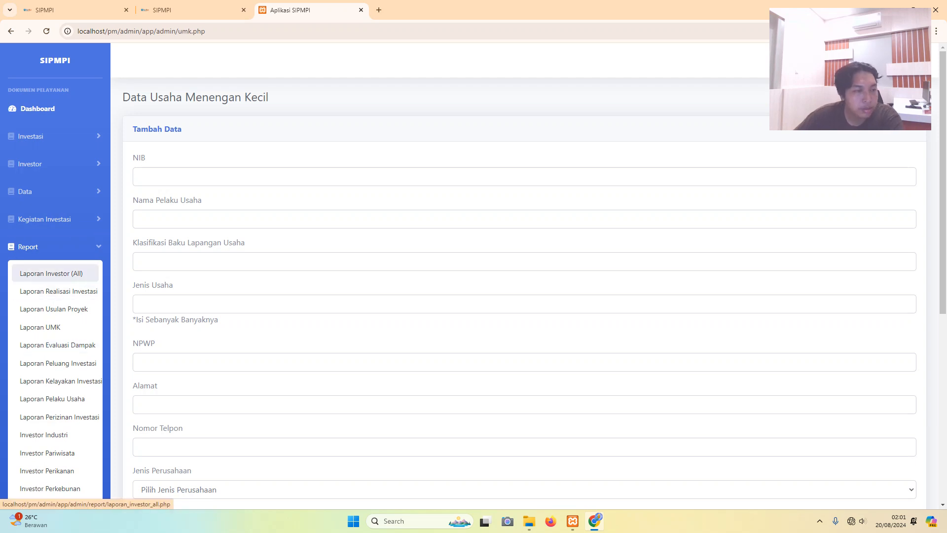
- Open Laporan Realisasi Investasi and generate its printable letterhead export
left_click(51, 273)
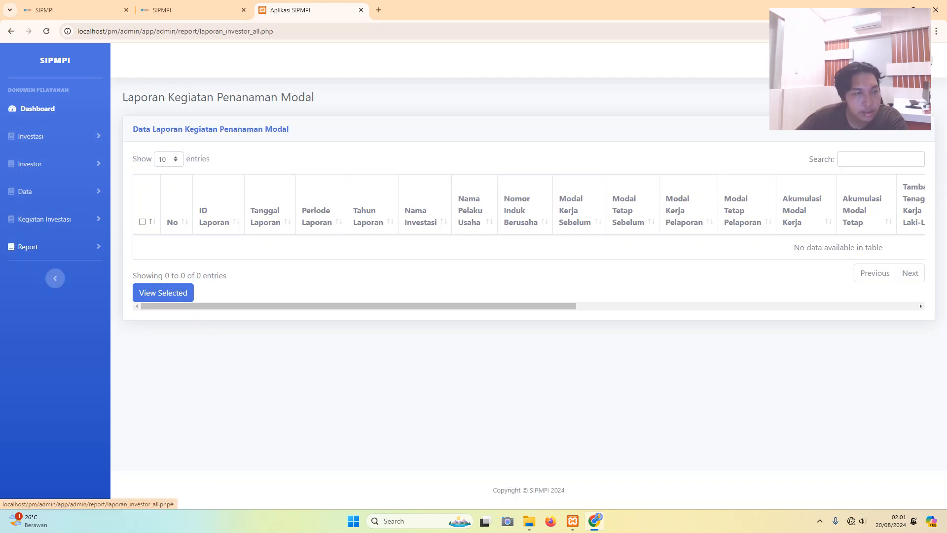
left_click(30, 246)
left_click(58, 291)
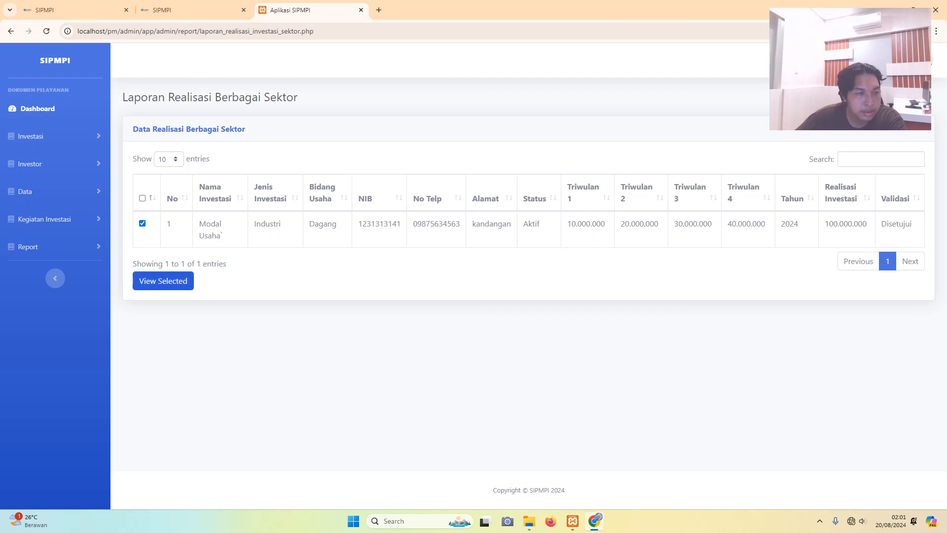
left_click(162, 281)
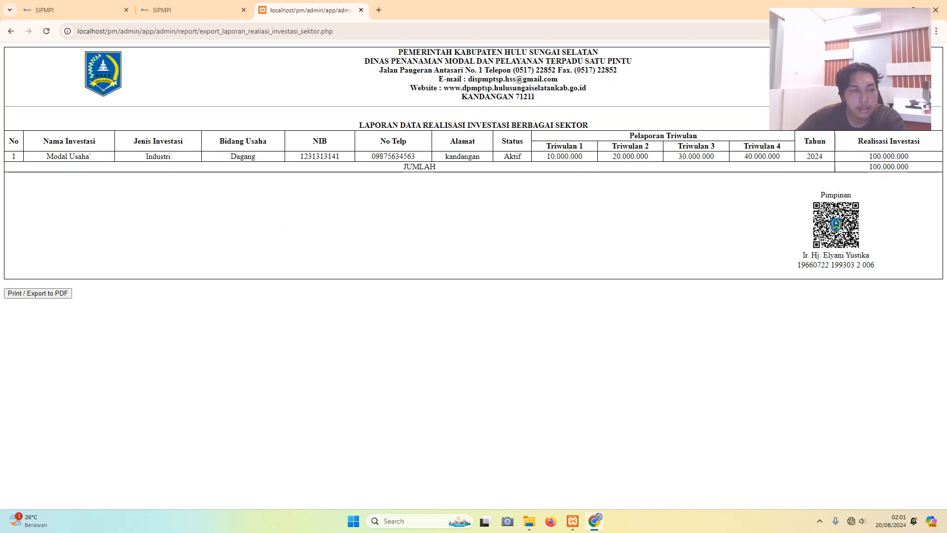
left_click(10, 31)
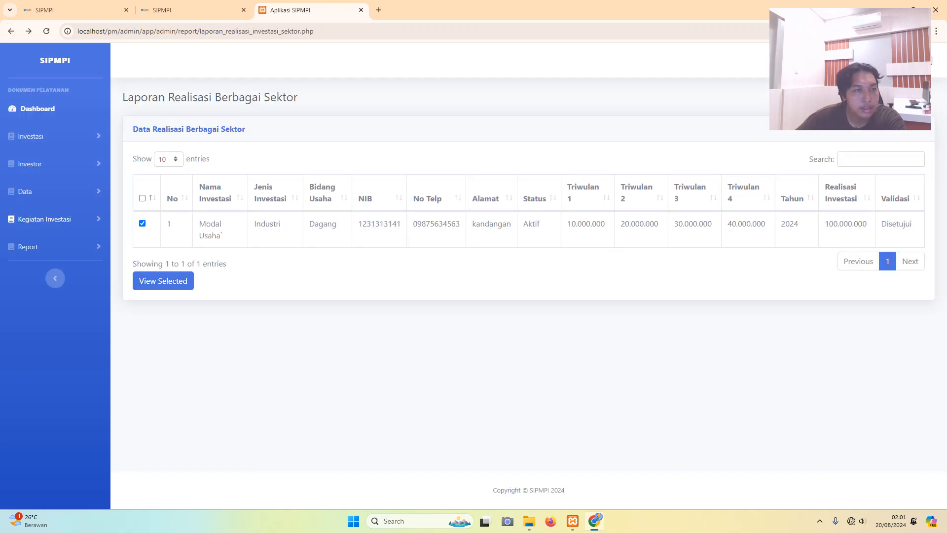
- Reload the report, view all rows as the letterhead export, then bring up the logout prompt
left_click(29, 247)
left_click(58, 291)
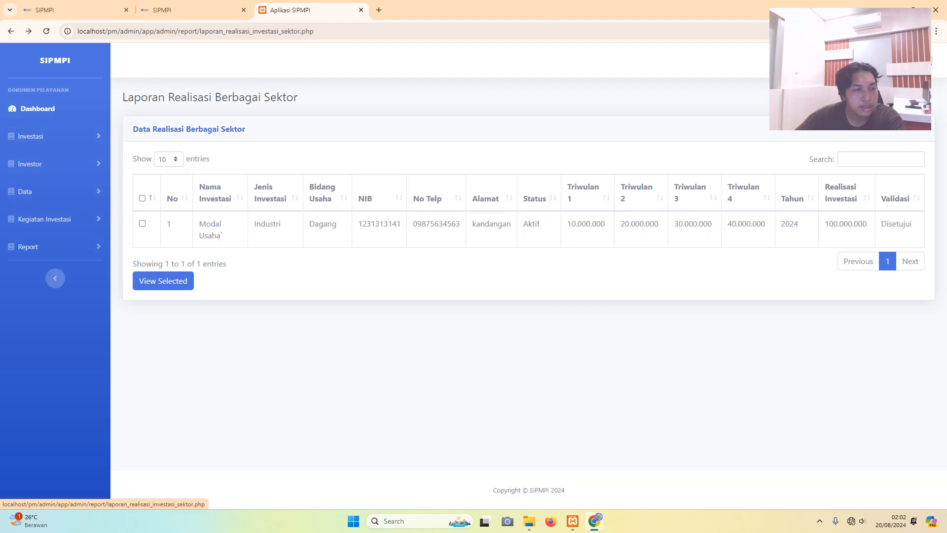
left_click(142, 198)
left_click(163, 281)
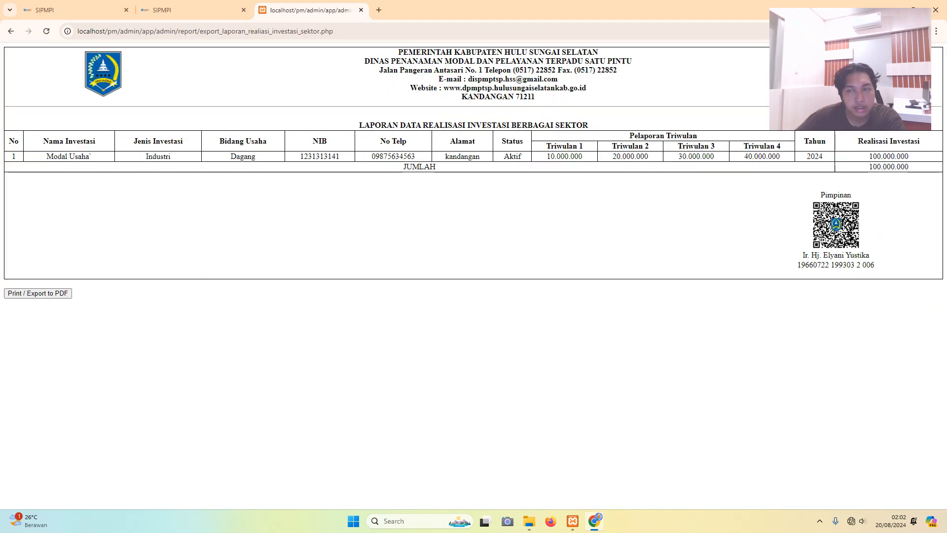
left_click(10, 31)
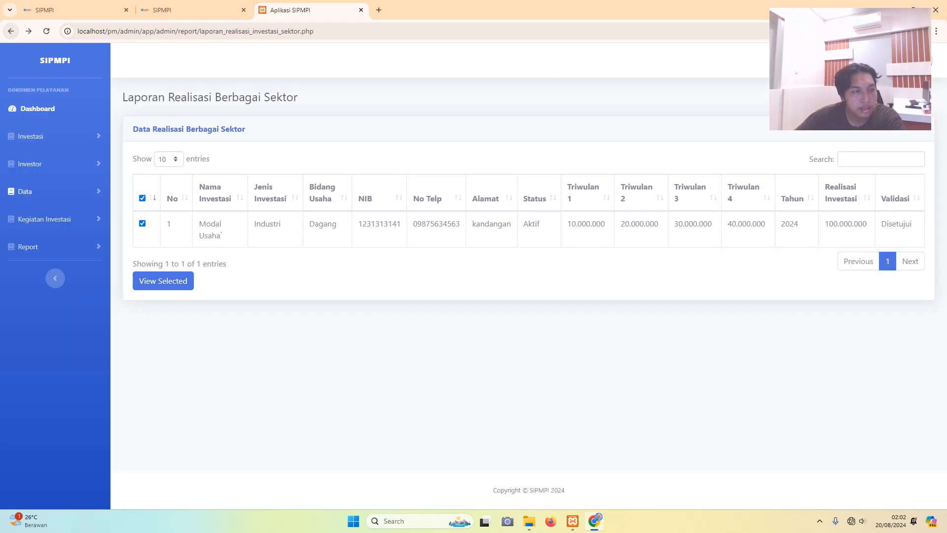
left_click(29, 246)
left_click(25, 192)
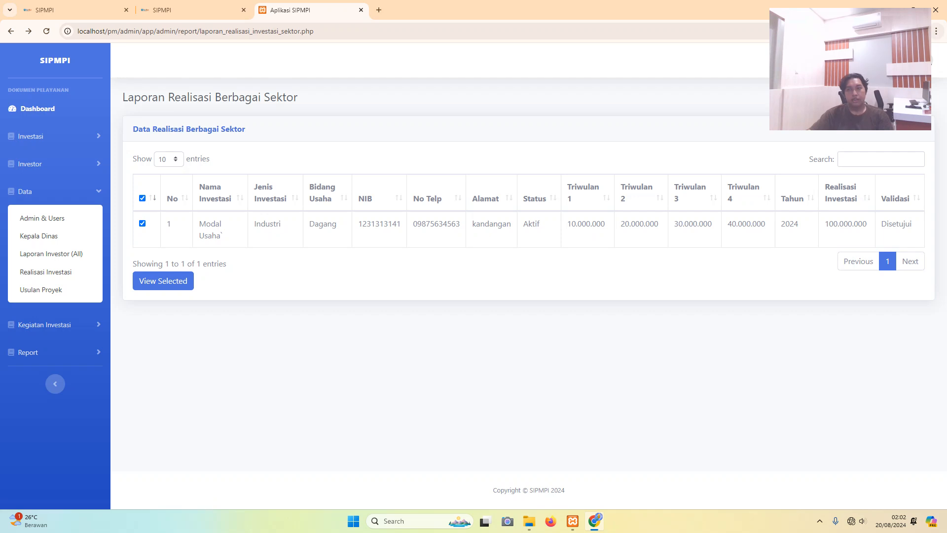
left_click(919, 60)
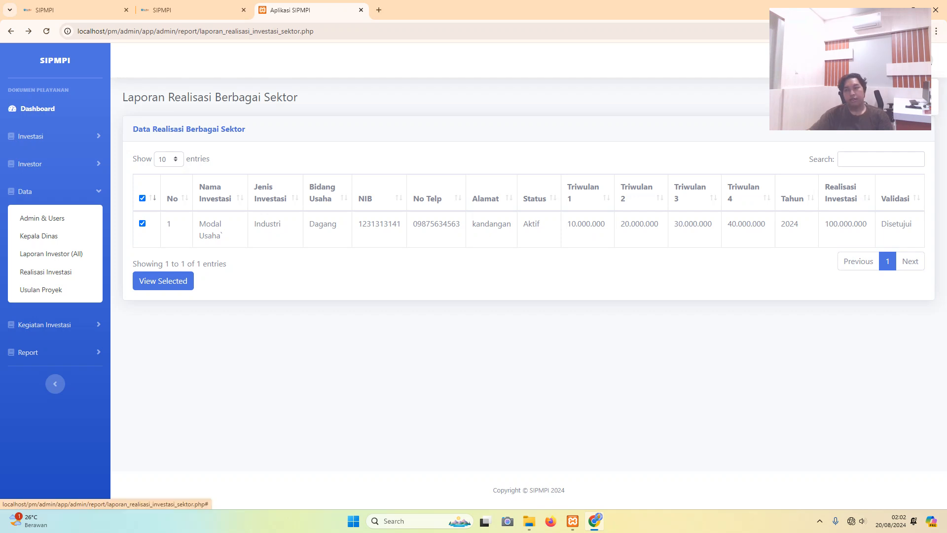
left_click(898, 93)
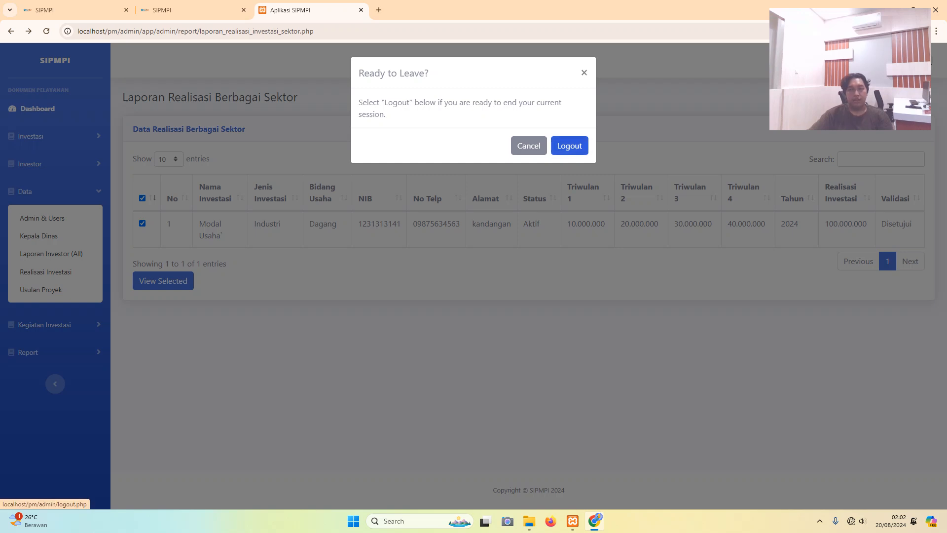
- Confirm logout, then open the login page in a new tab and begin entering the test username
left_click(569, 145)
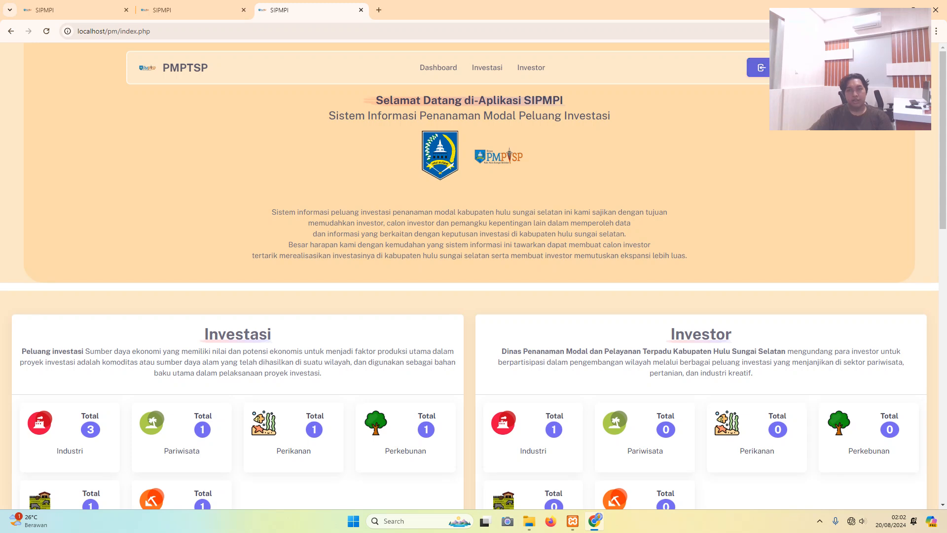
left_click(760, 67)
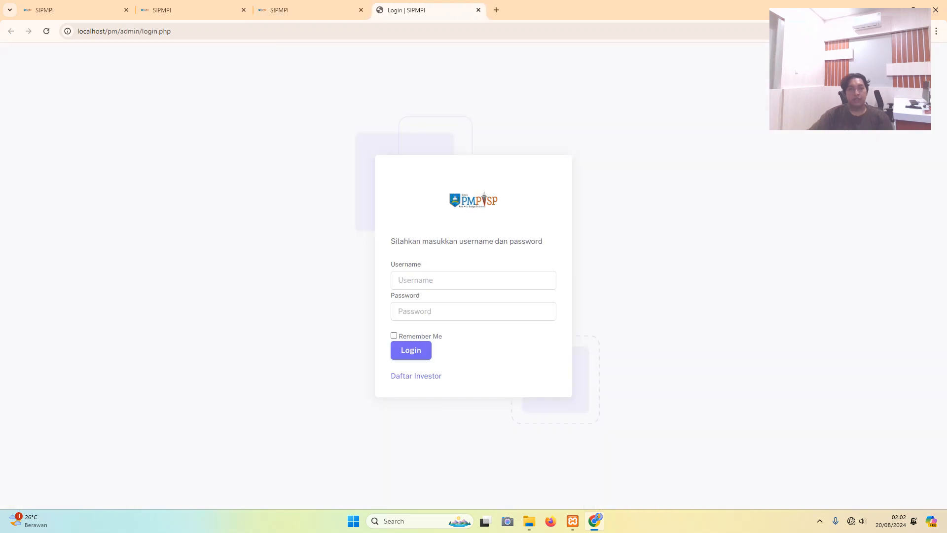
left_click(398, 280)
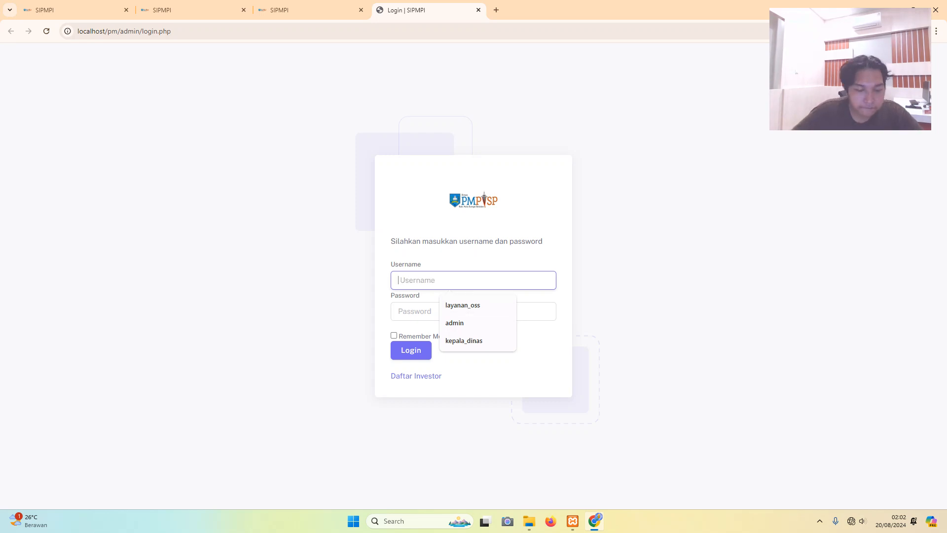
type("tesy")
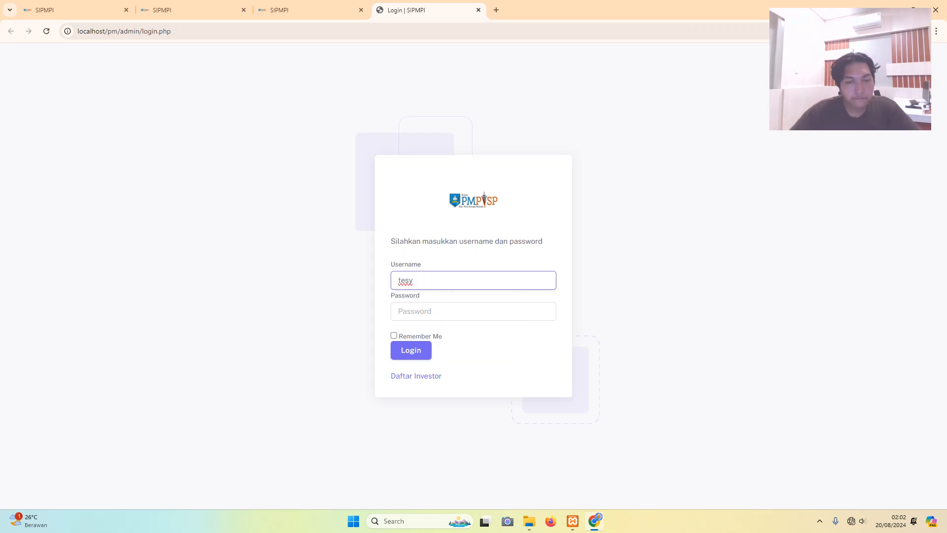
key("BackSpace")
- Complete the username, enter the test account's password, and log in
type("t")
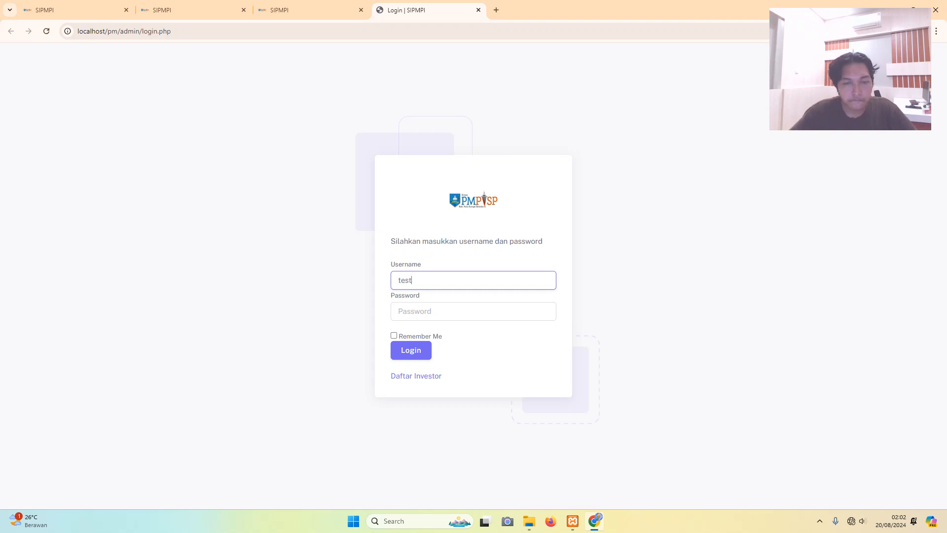
key("Tab")
type("•••••")
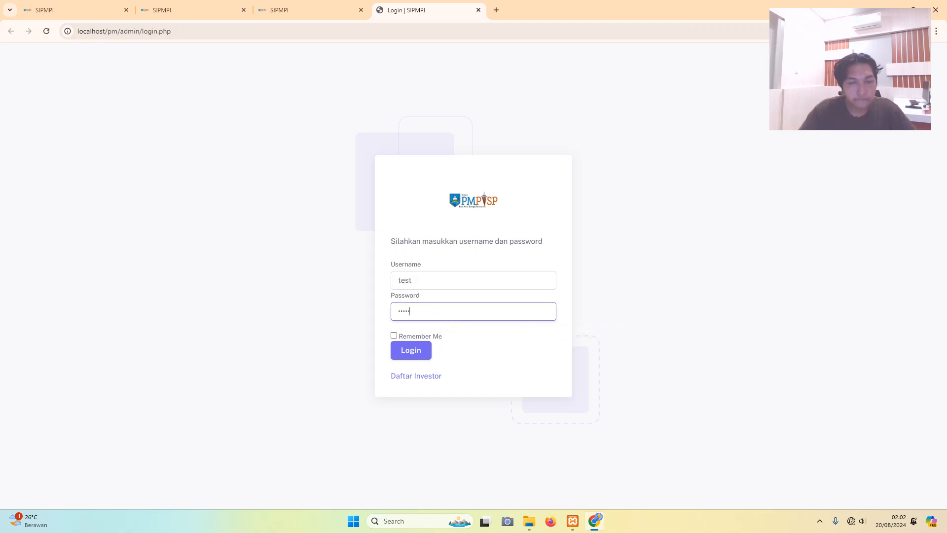
left_click(412, 350)
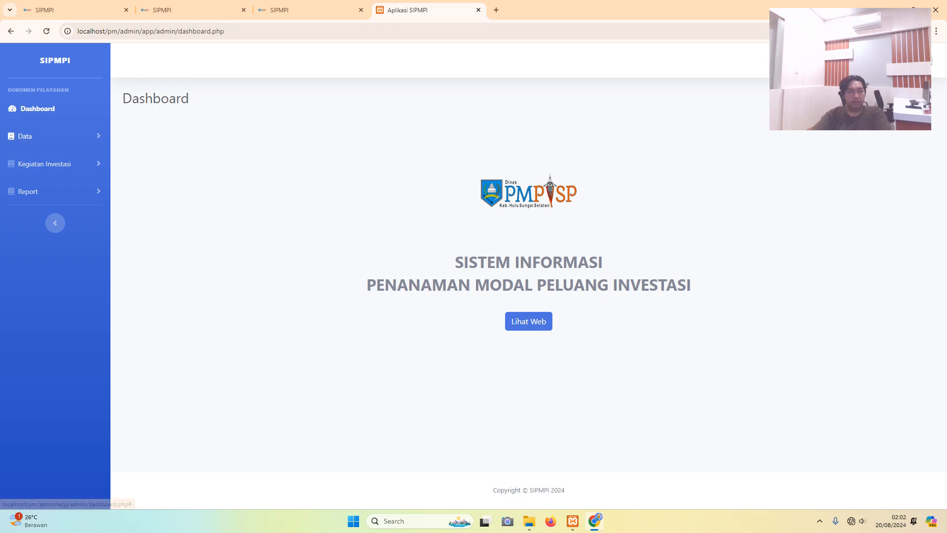
- Open Laporan Investor from the Data section, showing an empty form with ID LK000001
left_click(30, 136)
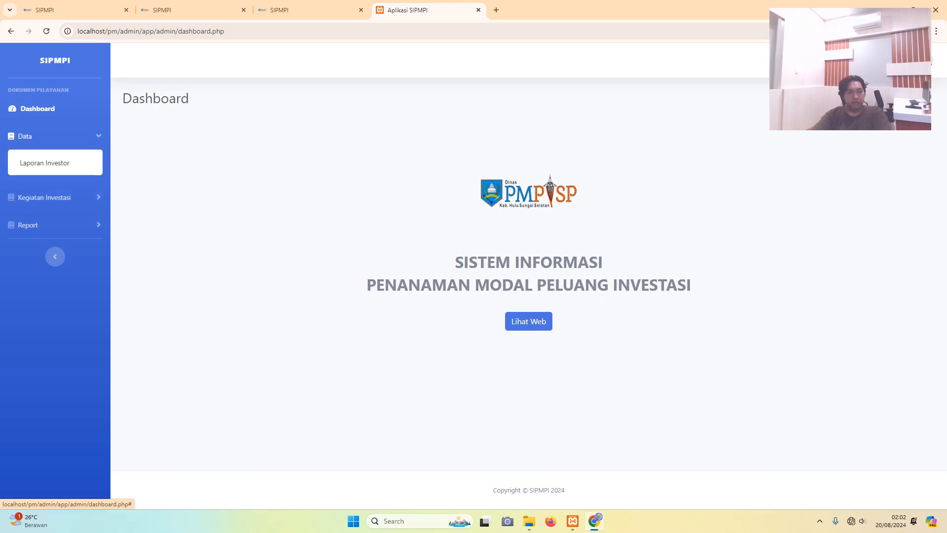
left_click(44, 197)
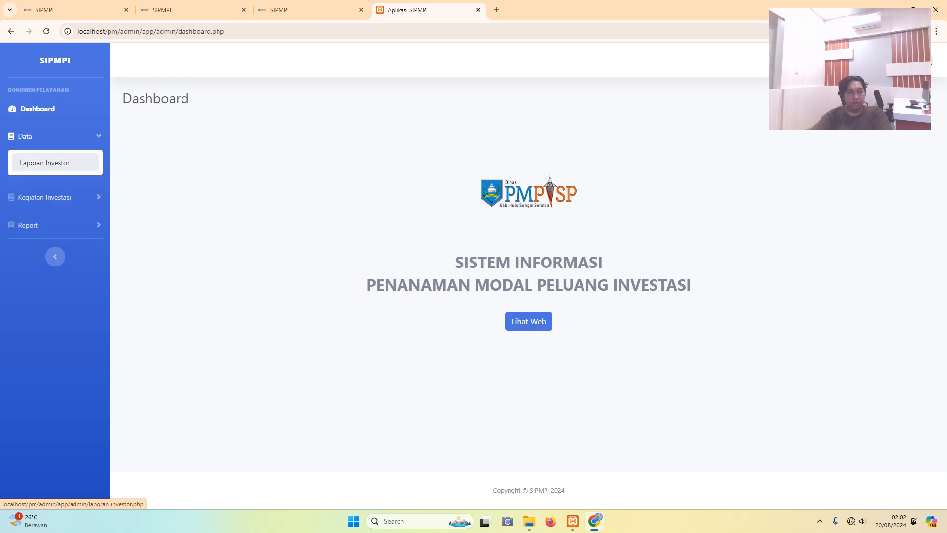
left_click(25, 136)
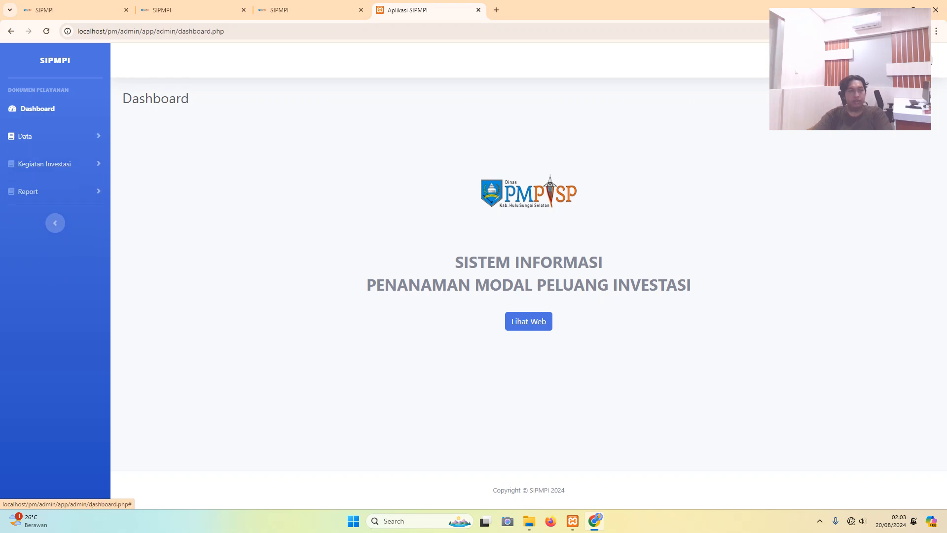
left_click(25, 136)
left_click(42, 161)
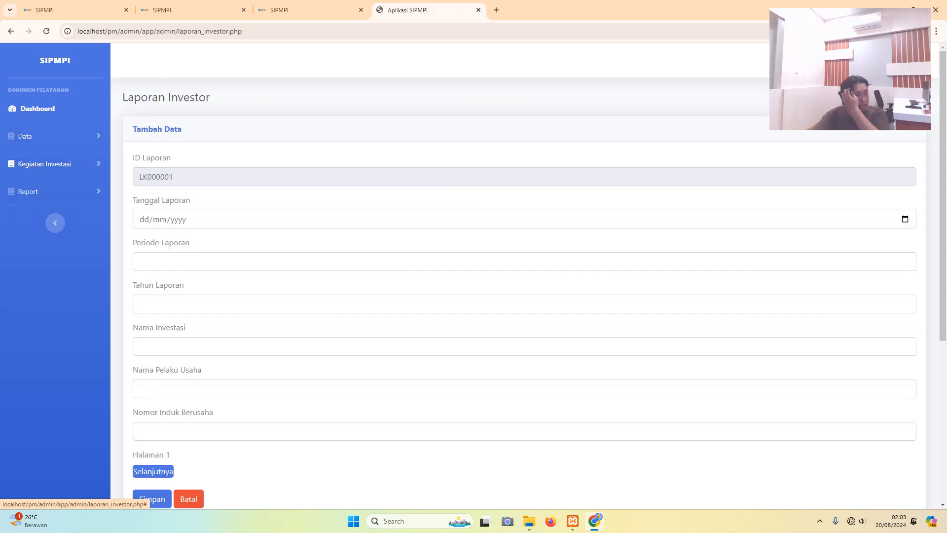
scroll(42, 192, "down", 5)
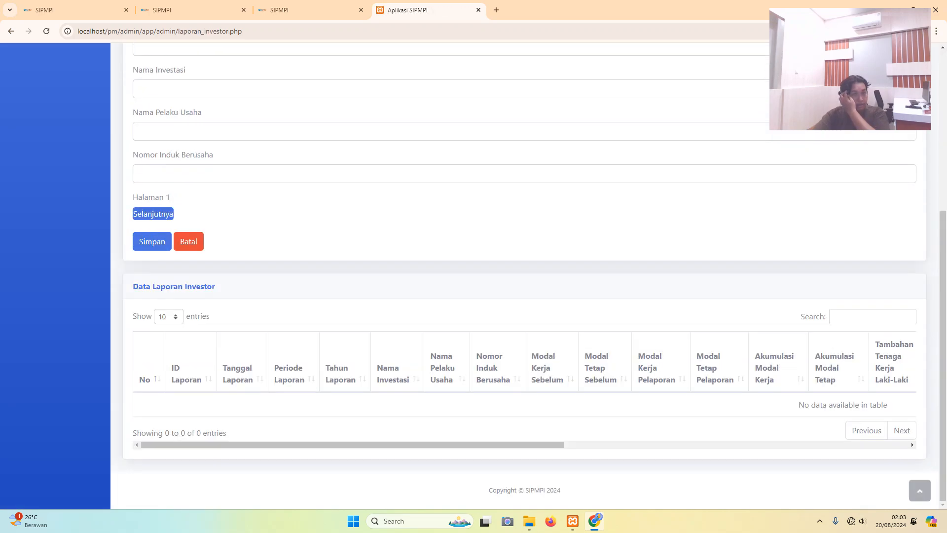
scroll(42, 192, "up", 5)
scroll(43, 192, "down", 5)
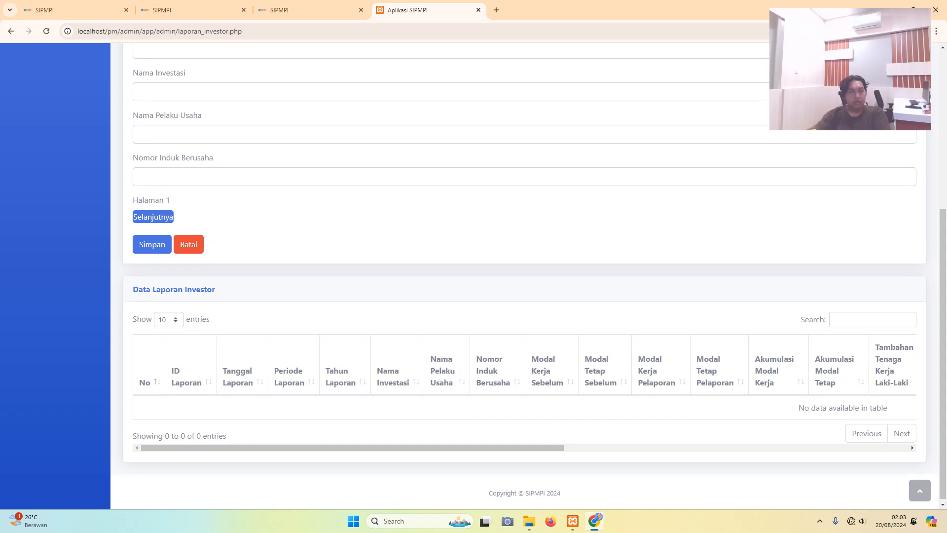
scroll(473, 277, "up", 5)
scroll(474, 276, "down", 5)
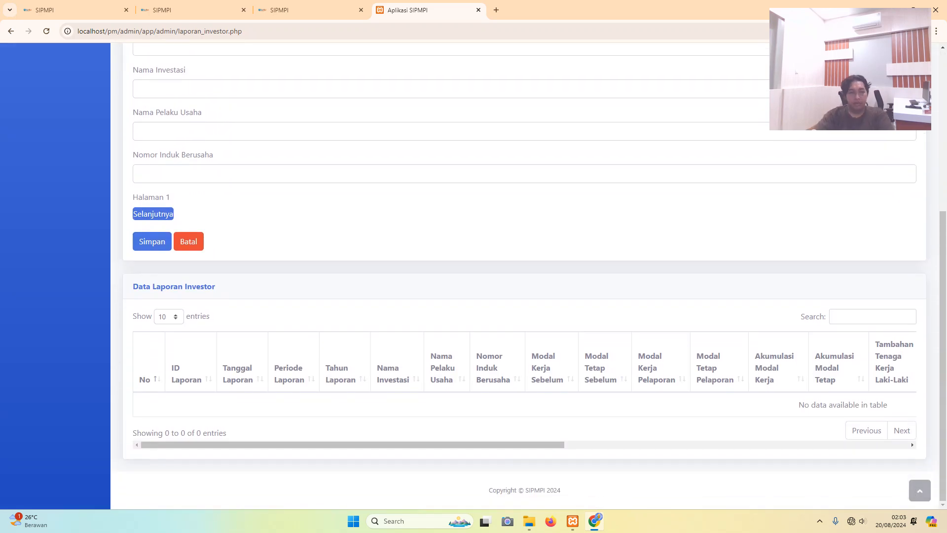
mouse_move(353, 445)
left_mouse_down()
mouse_move(459, 445)
mouse_move(353, 444)
left_mouse_up()
left_click_drag(352, 445, 455, 445)
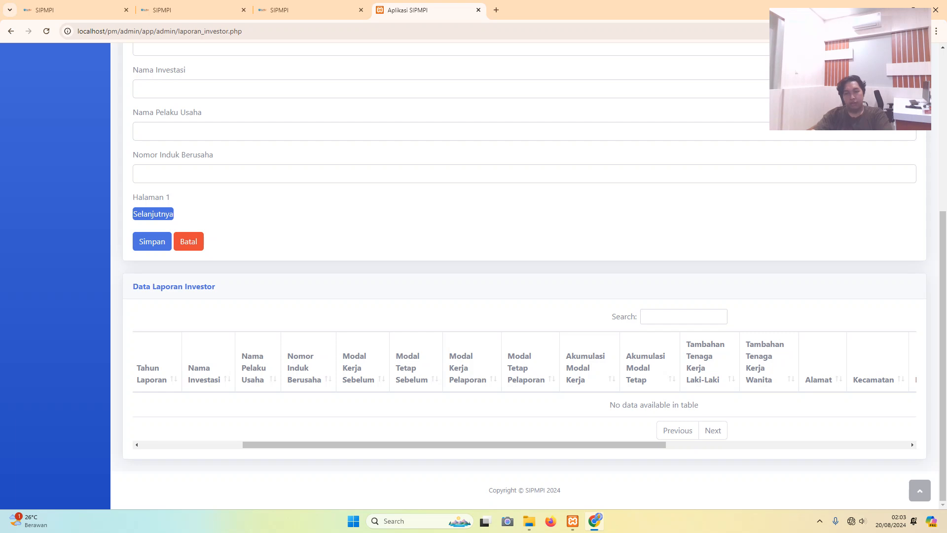
left_click_drag(663, 431, 689, 431)
left_click_drag(455, 445, 537, 445)
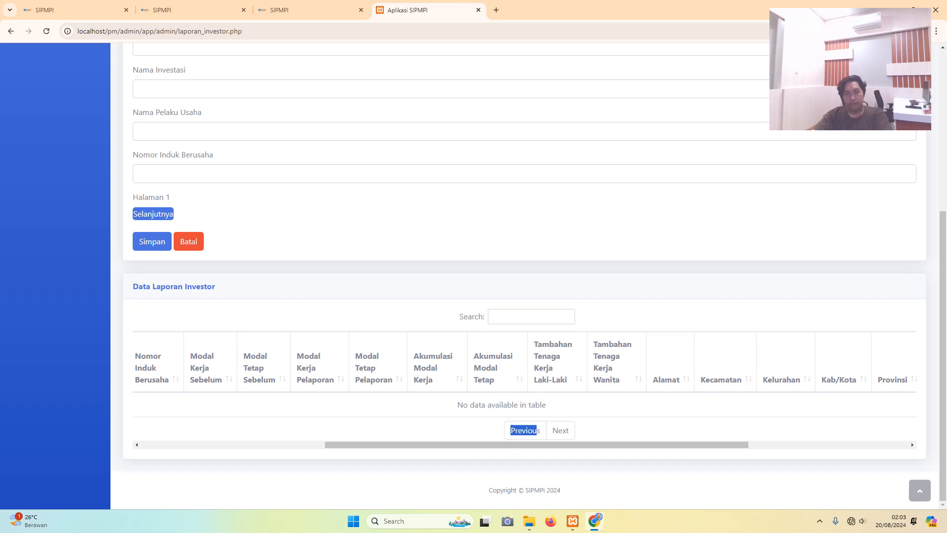
left_click(524, 430)
left_click_drag(537, 445, 537, 444)
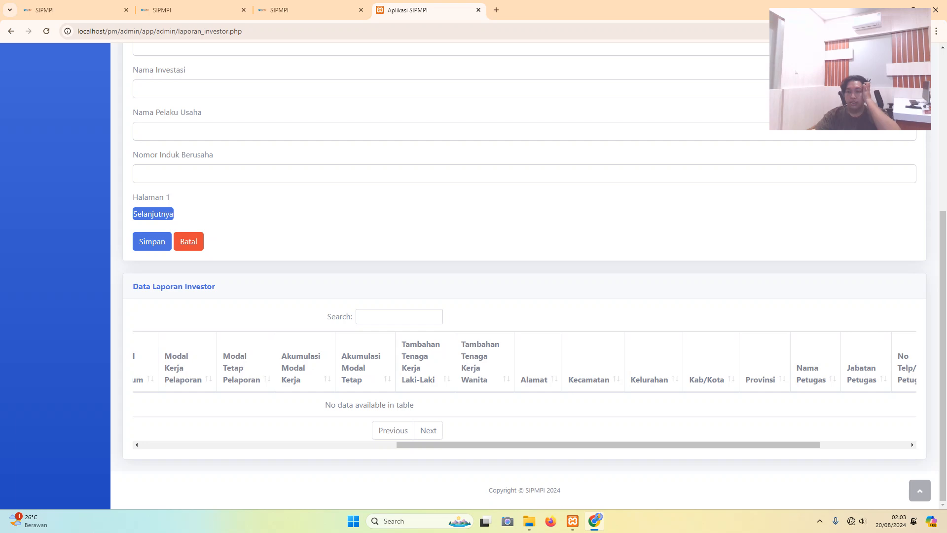
left_click_drag(609, 445, 675, 444)
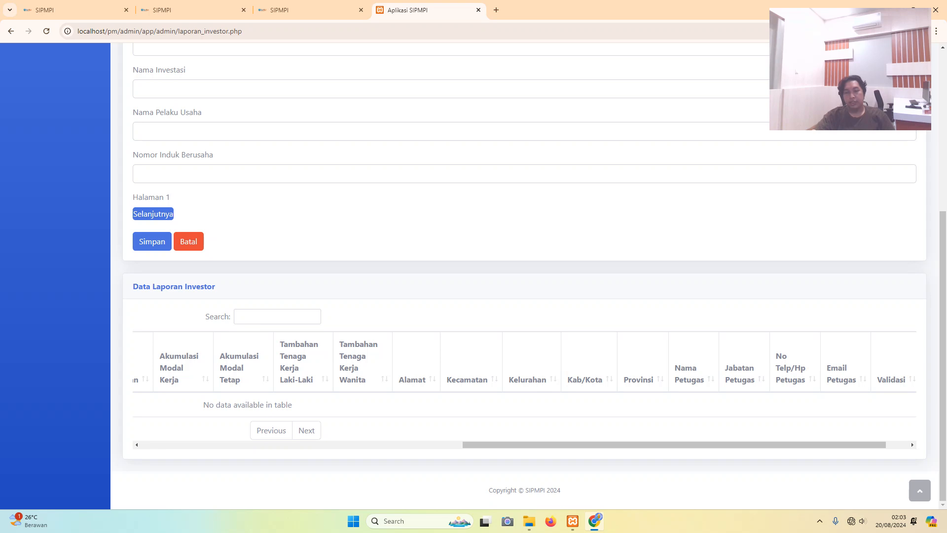
left_click_drag(675, 445, 353, 445)
scroll(524, 276, "up", 5)
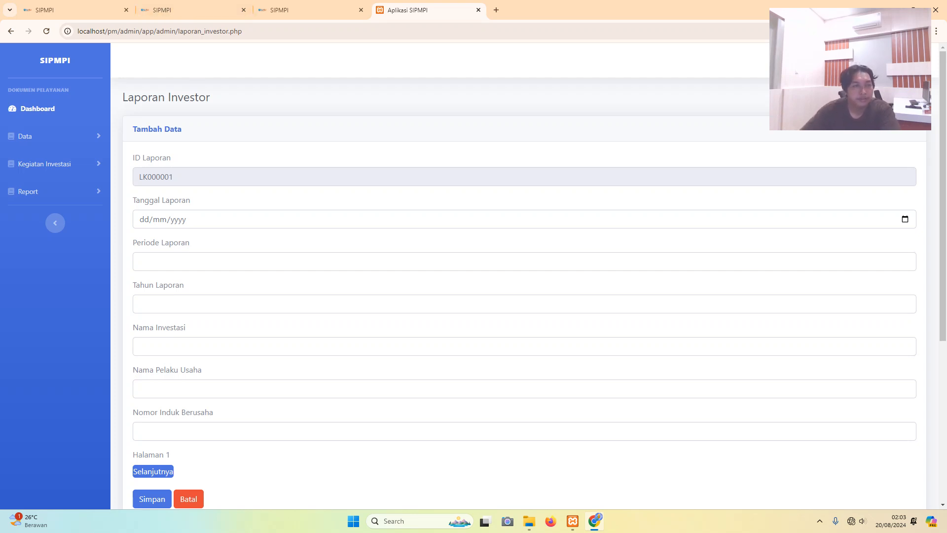
- Set the report date to 20/08/2024, the period to Triwulan 1 and the year to 2024
left_click(144, 220)
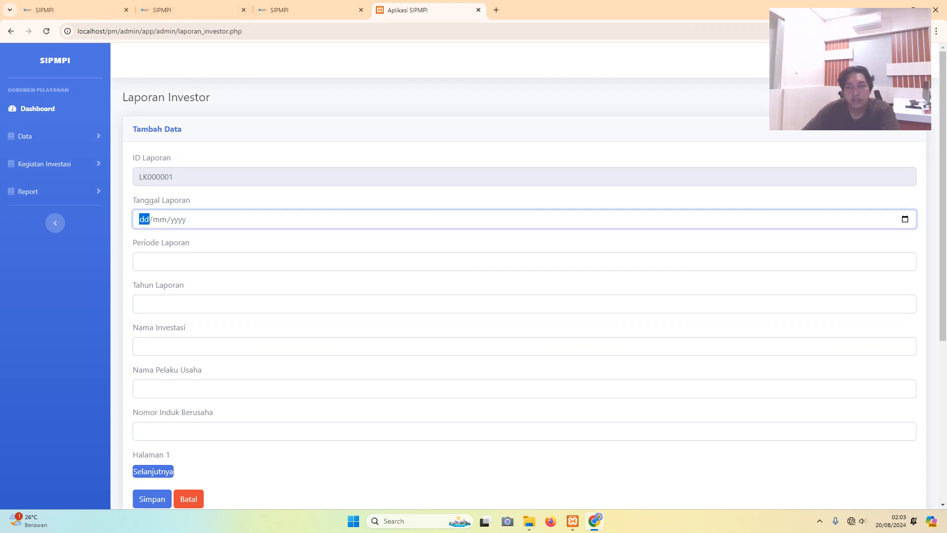
left_click(905, 219)
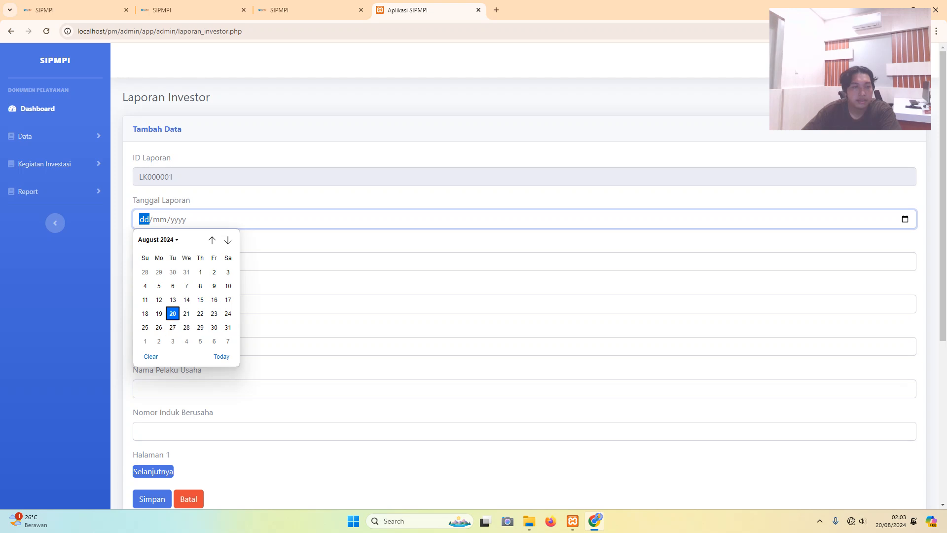
left_click(172, 313)
left_click(140, 262)
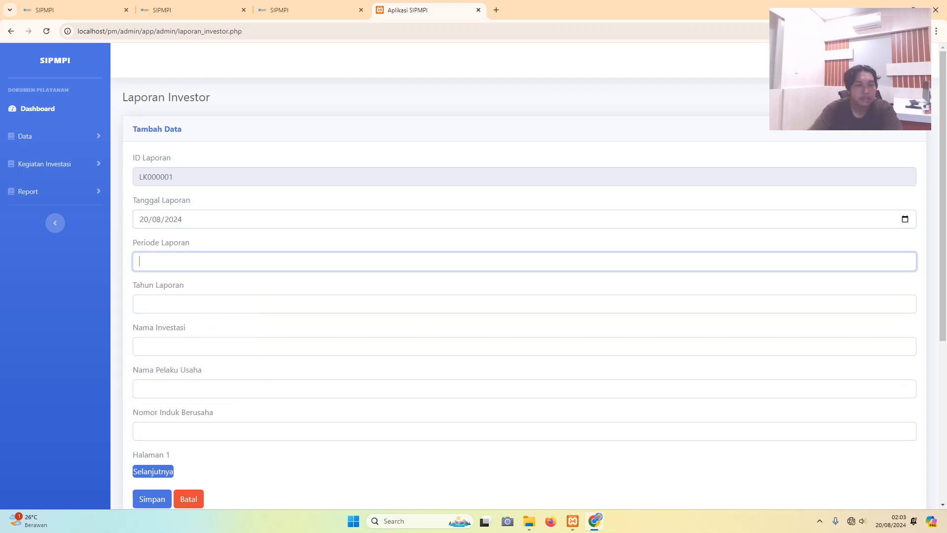
key("Caps_Lock")
type("T")
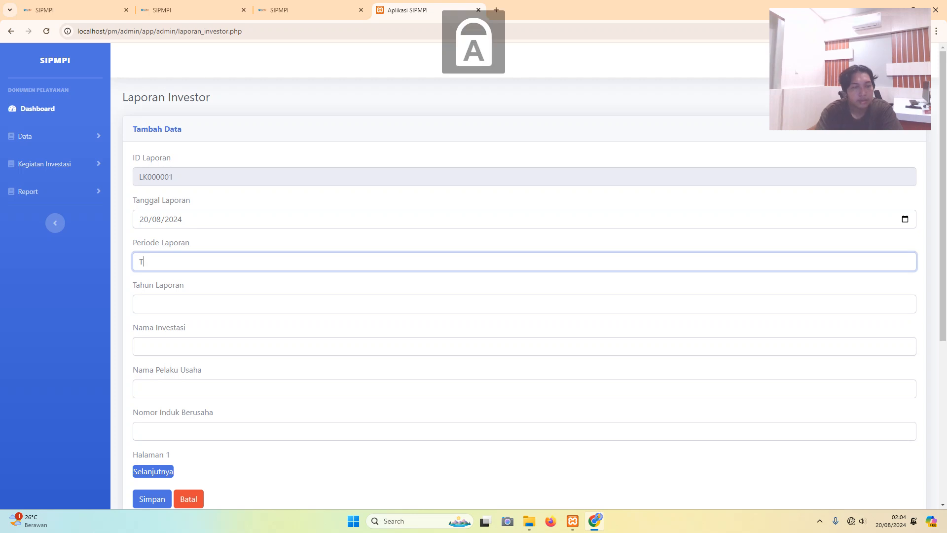
key("Caps_Lock")
type("r")
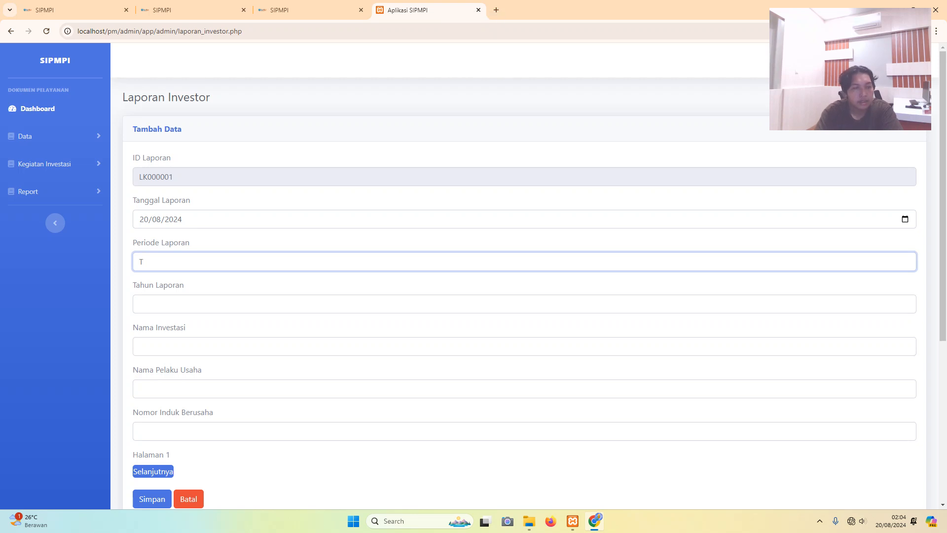
key("Caps_Lock")
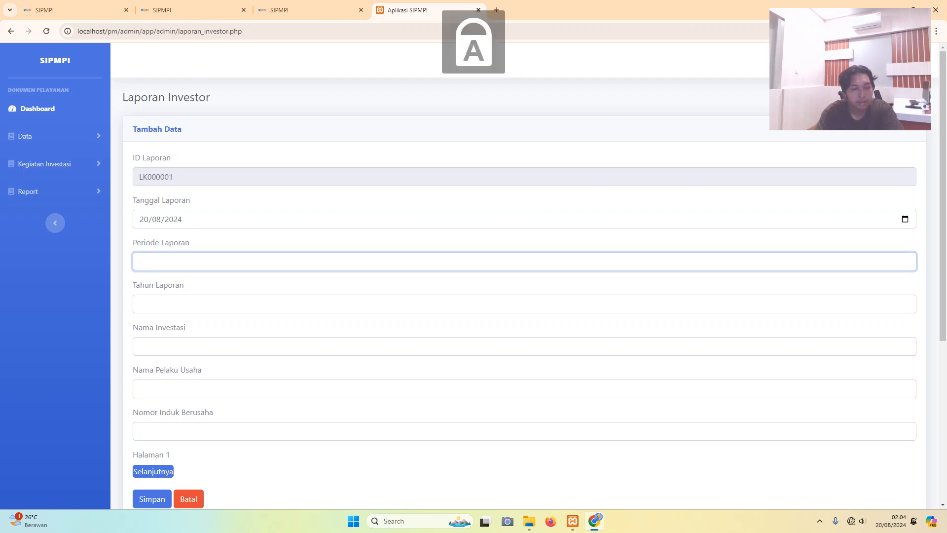
type("T")
key("Caps_Lock")
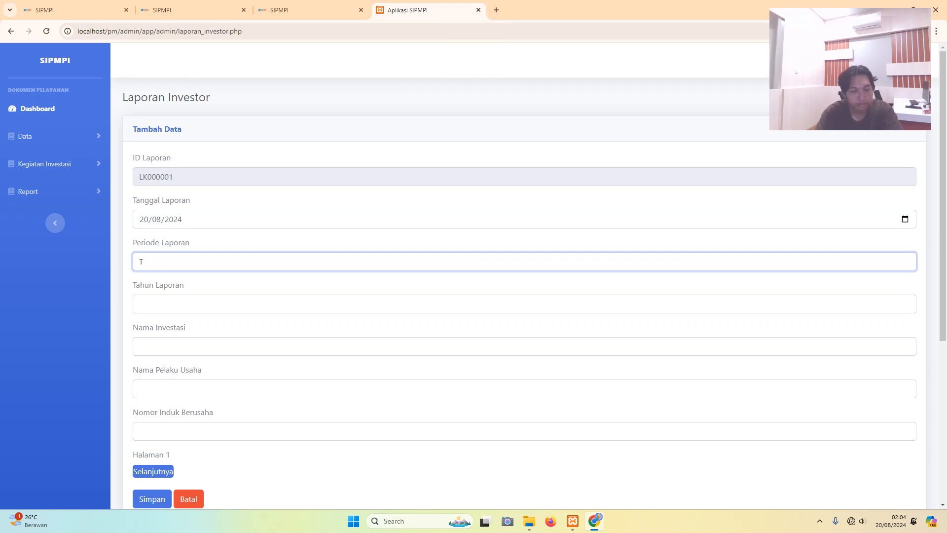
type("riwulan 1")
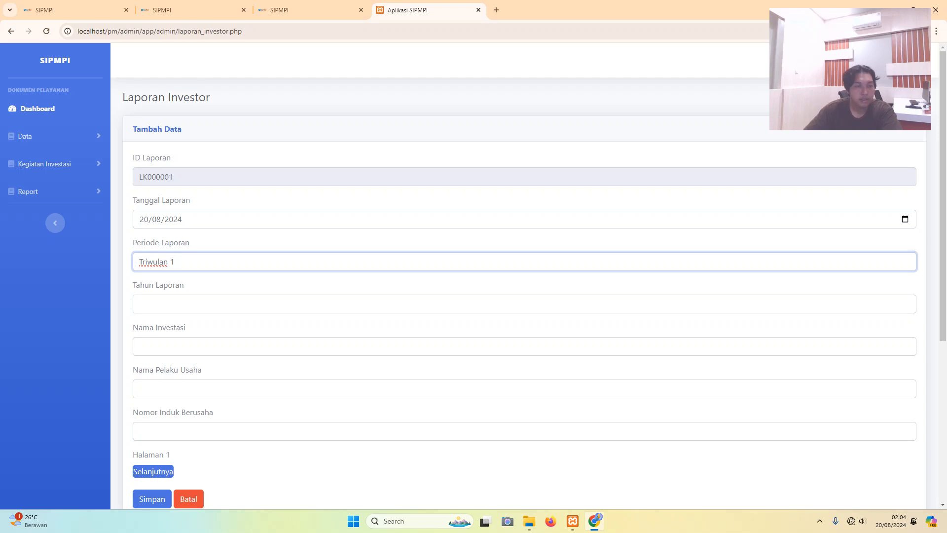
left_click(140, 304)
type("2024")
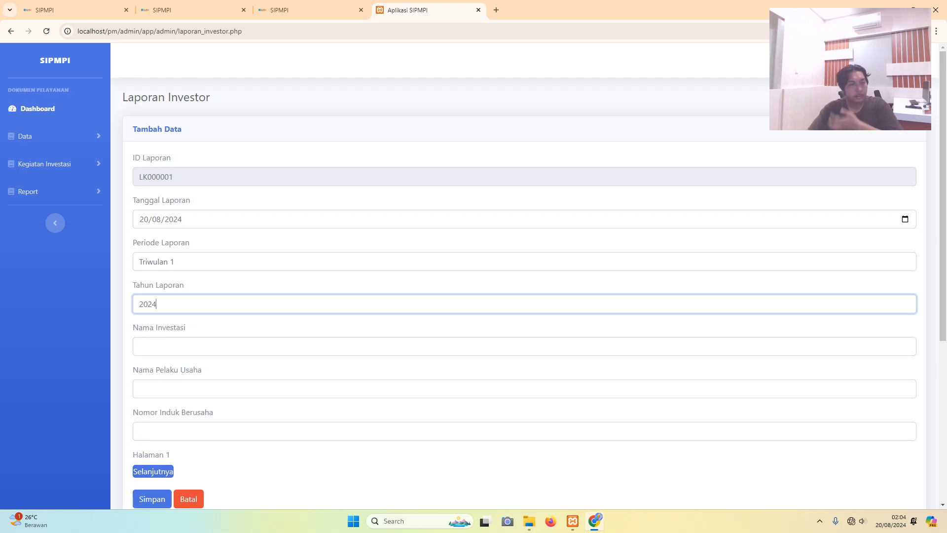
- Enter PT. Cipta Persada Mandiri as the investment name
left_click(140, 346)
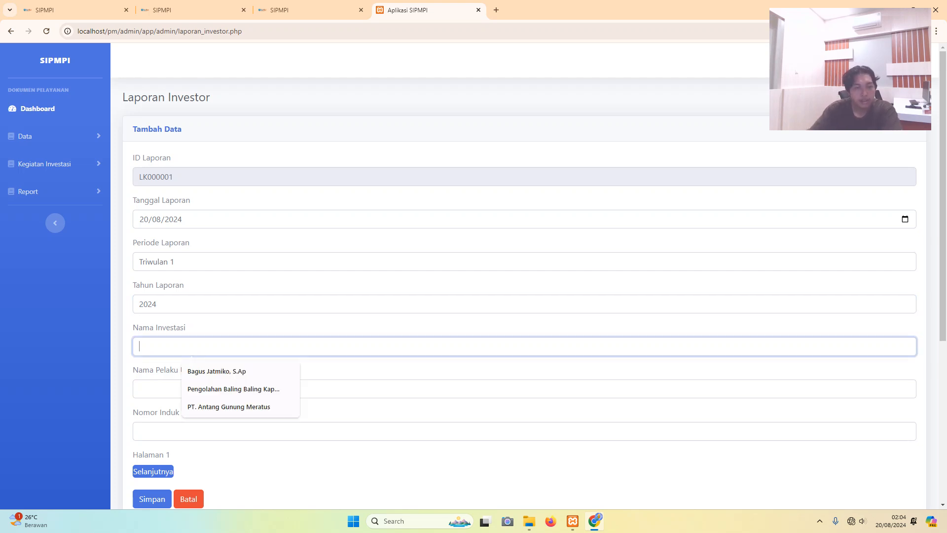
key("Caps_Lock")
type("P")
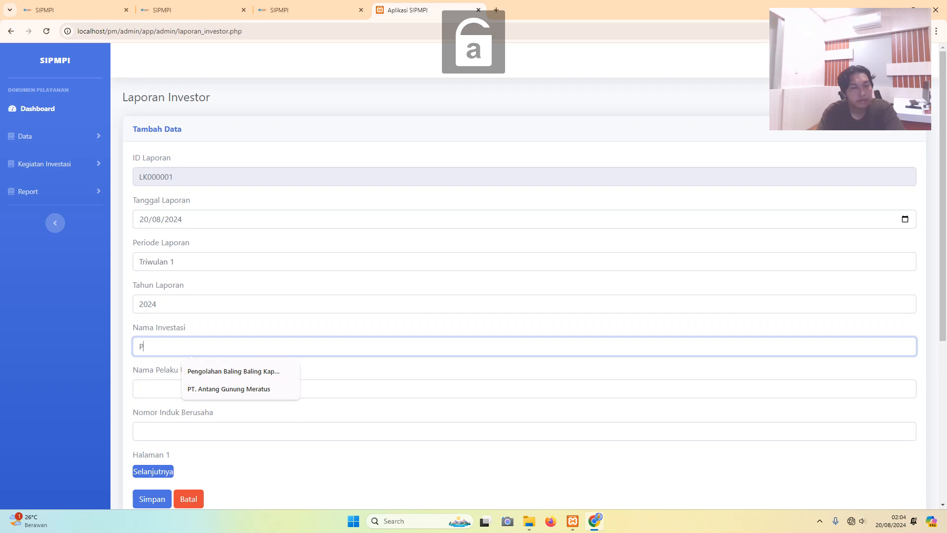
key("Caps_Lock")
type("T")
key("Caps_Lock")
type(".")
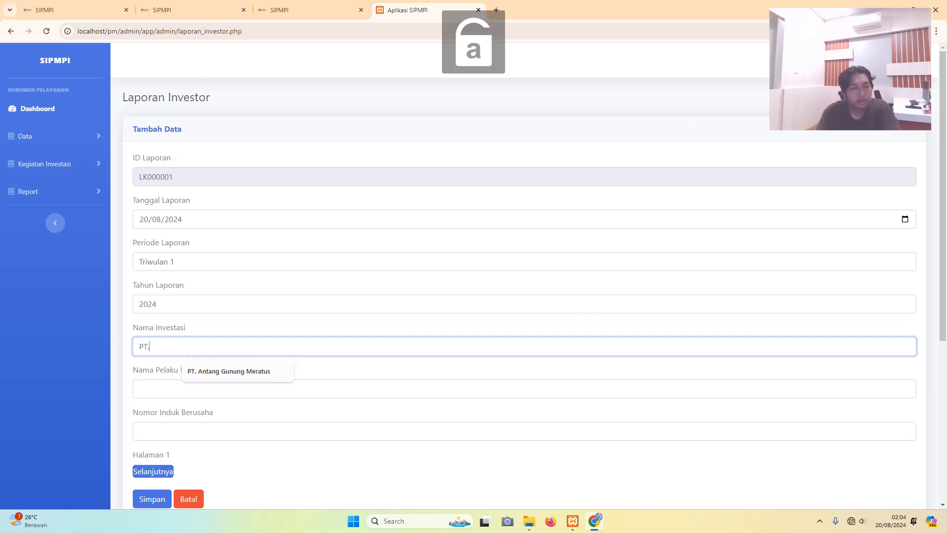
key("Caps_Lock")
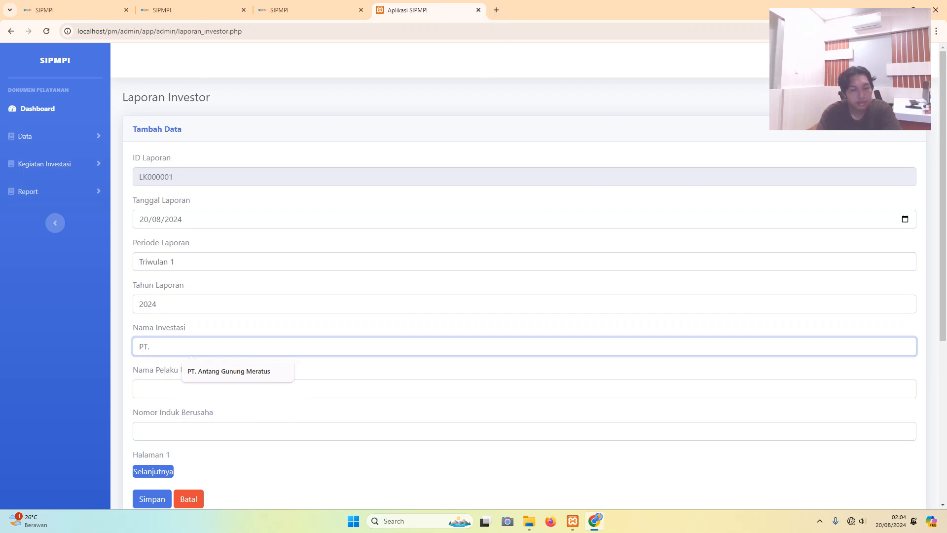
type("P")
key("Caps_Lock")
type("er")
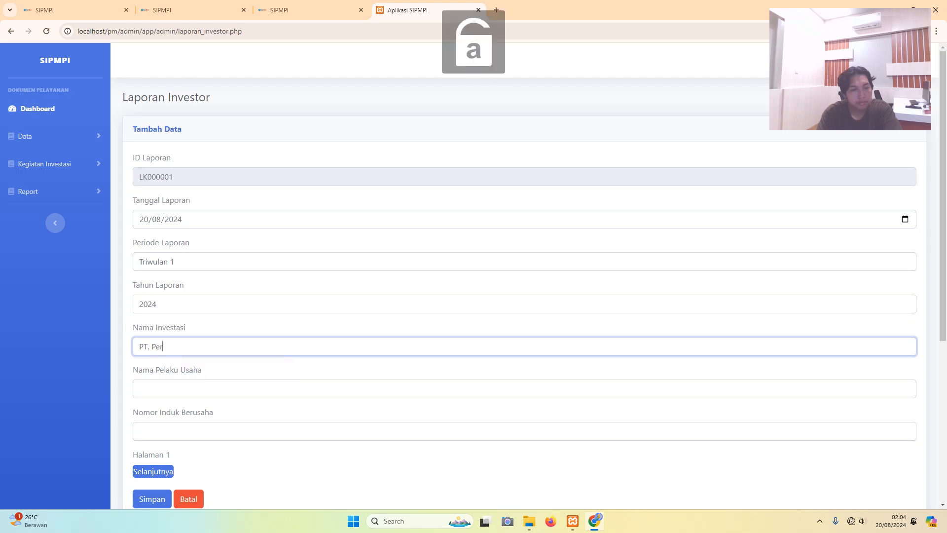
key("BackSpace")
key("Caps_Lock")
type("C")
key("Caps_Lock")
type("ipta")
key("Caps_Lock")
type("P")
key("Caps_Lock")
type("ersana")
type("a")
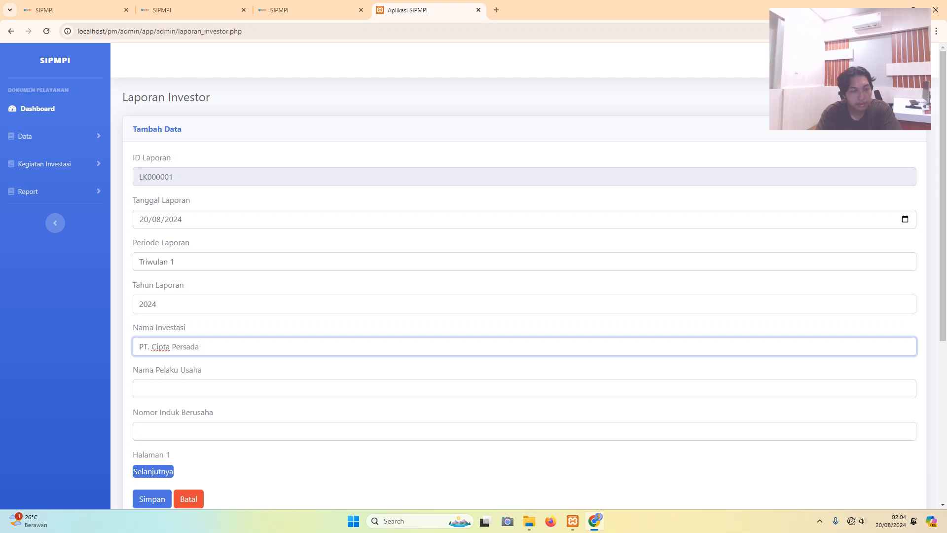
key("Caps_Lock")
type("M")
key("Caps_Lock")
type("ni")
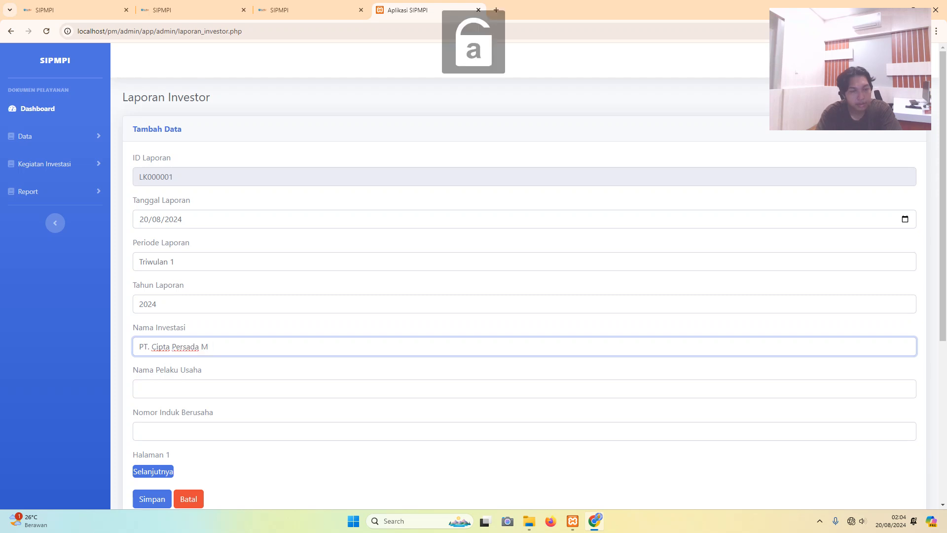
type("andr")
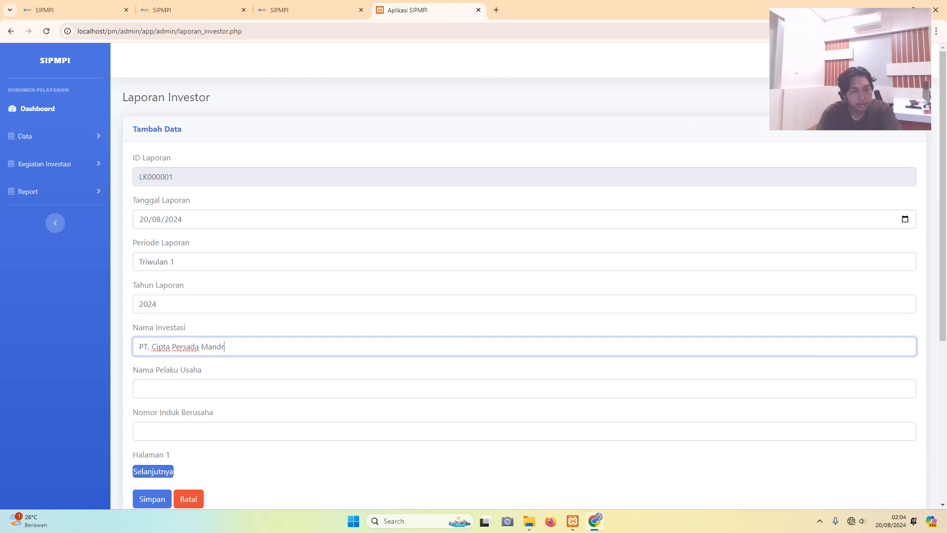
type("iori")
- Fill in the business owner's name and the business registration number (NIB)
scroll(518, 277, "down", 3)
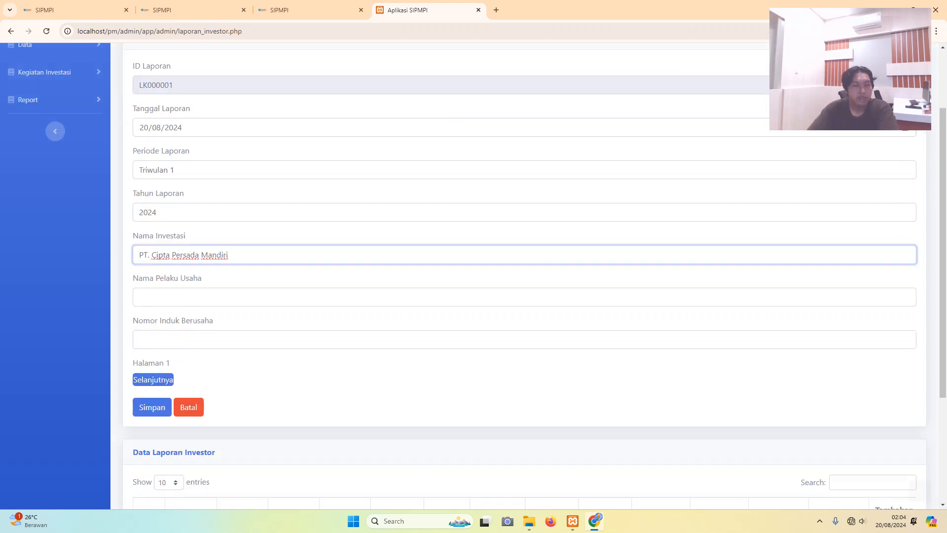
left_click(139, 241)
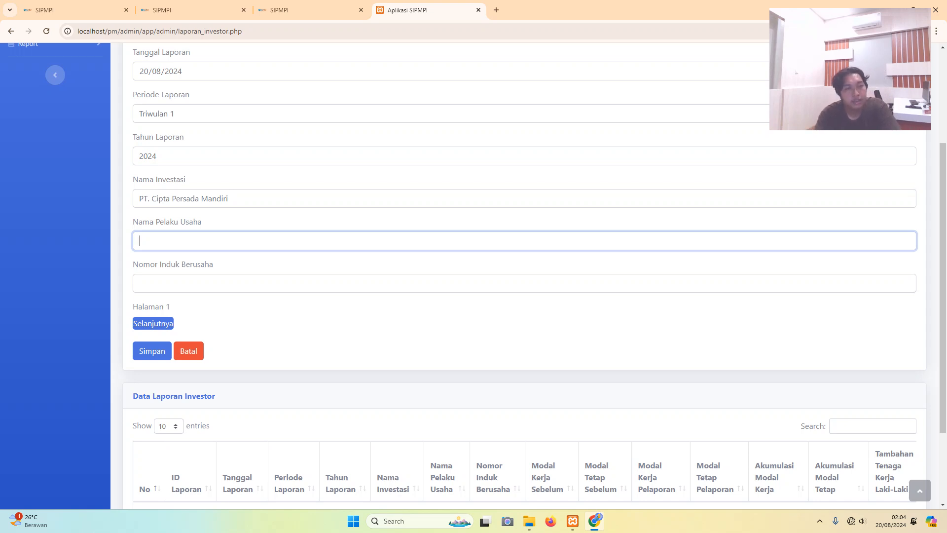
scroll(523, 272, "up", 2)
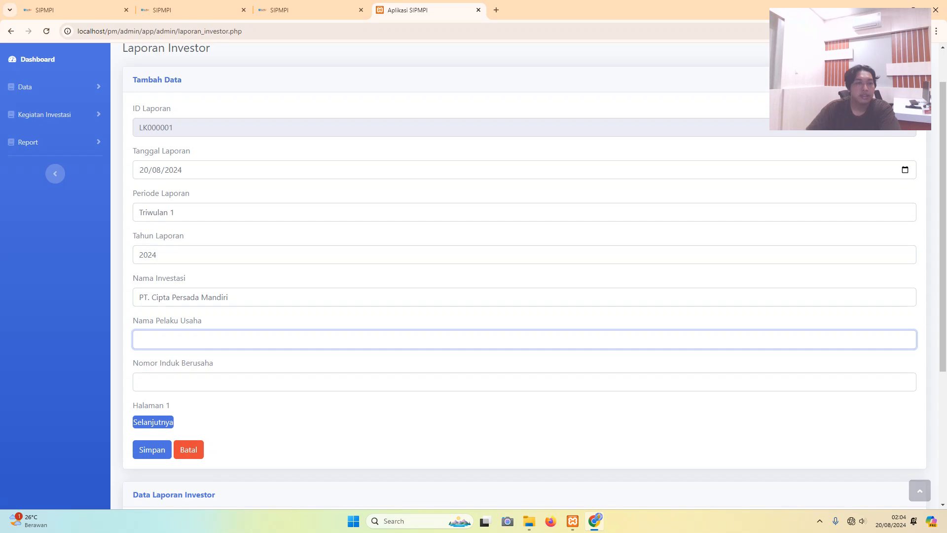
scroll(523, 272, "down", 4)
scroll(523, 271, "up", 3)
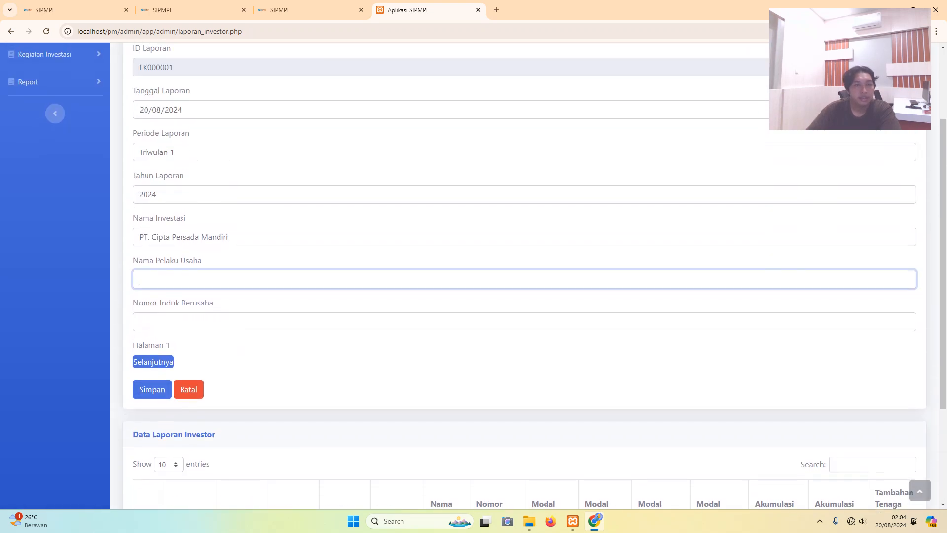
key("Caps_Lock")
key("Caps_Lock")
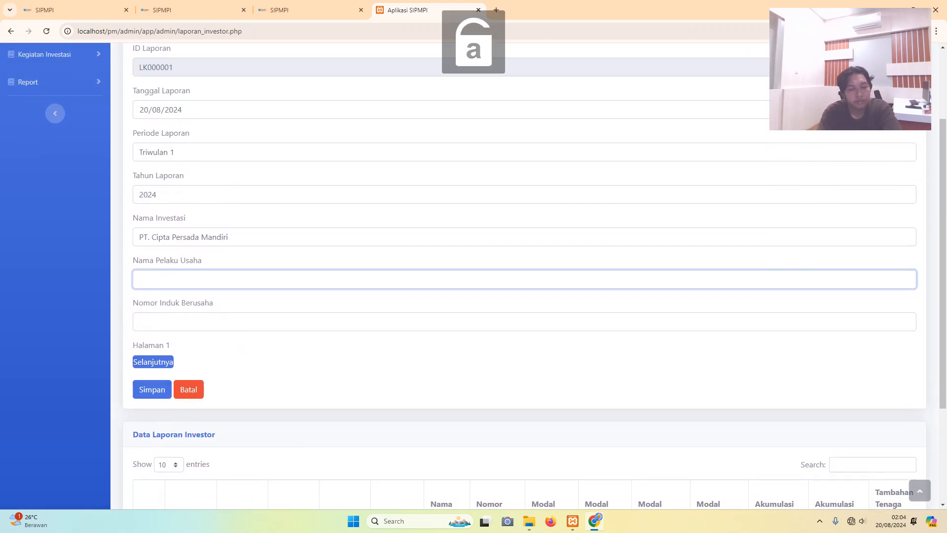
key("Caps_Lock")
key("BackSpace")
type("AN")
key("Caps_Lock")
key("BackSpace")
key("Caps_Lock")
type("N")
key("Caps_Lock")
type("ndir")
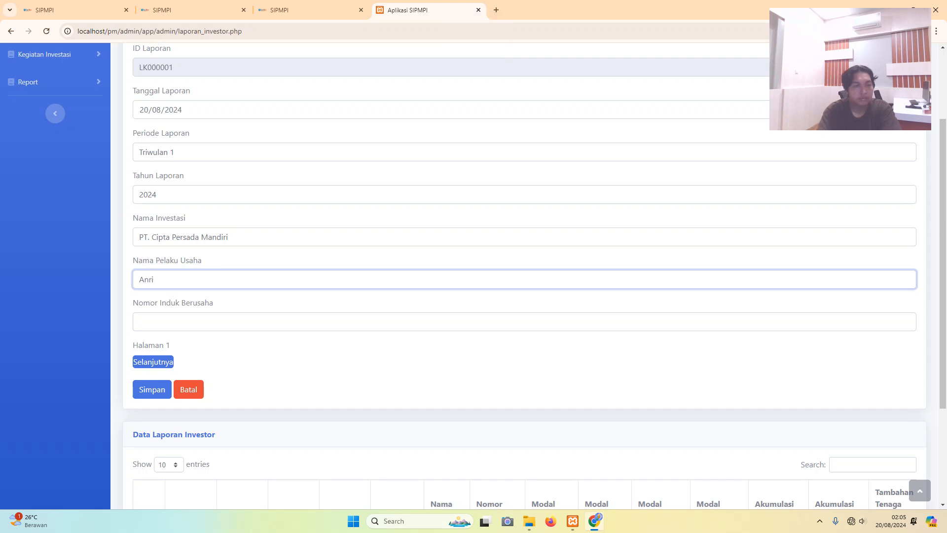
key("BackSpace")
type("drii")
type("i")
key("Tab")
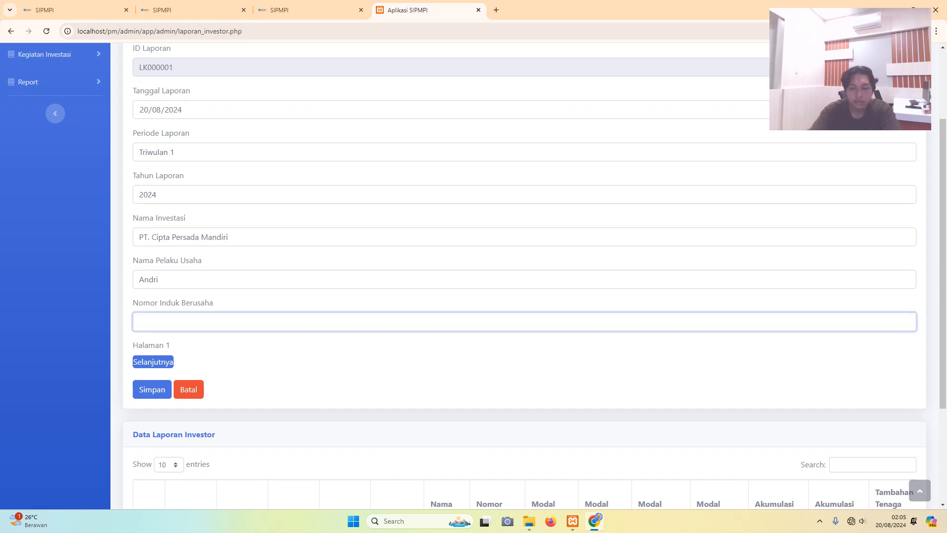
type("0265569845669")
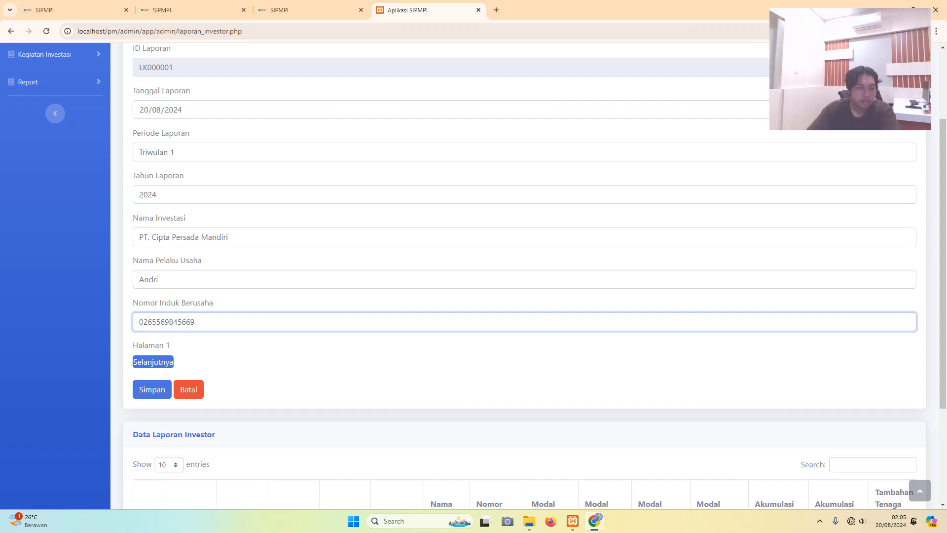
scroll(523, 276, "down", 3)
scroll(523, 276, "up", 5)
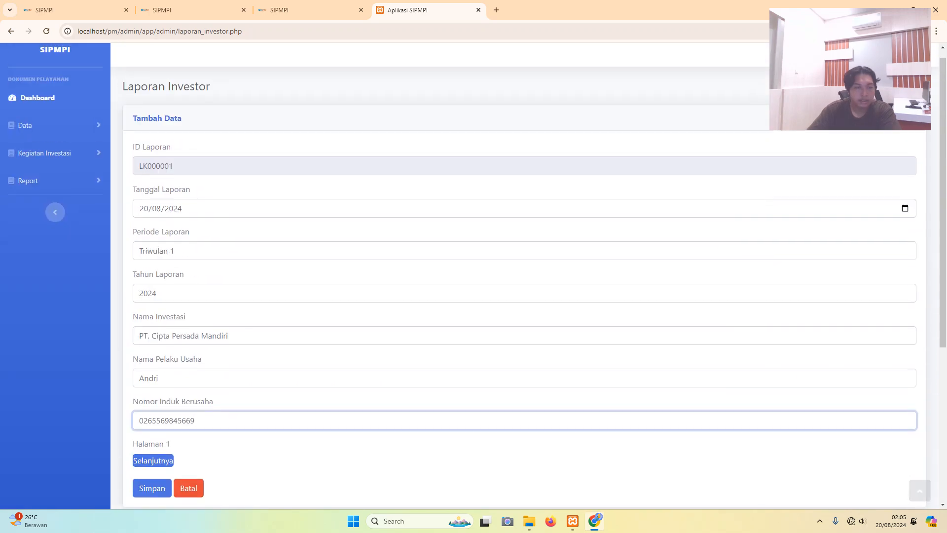
- On page 2, enter previous working capital 10000000 and 1000000 in the other five capital fields
left_click(152, 460)
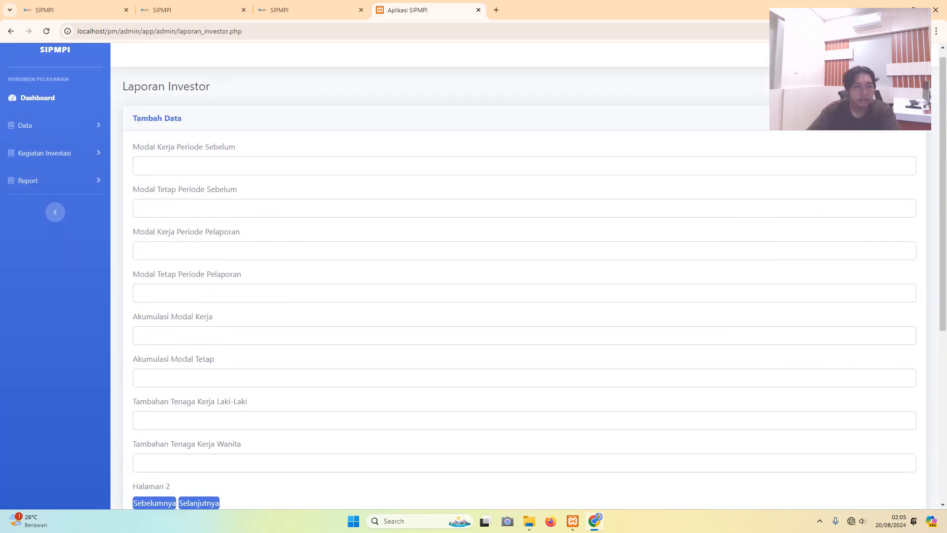
scroll(523, 277, "up", 1)
left_click(139, 176)
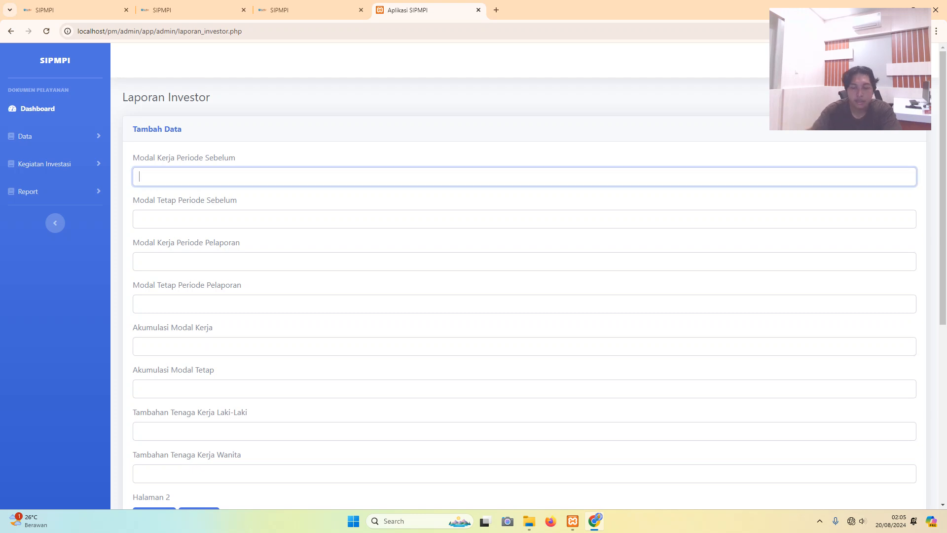
type("10000000")
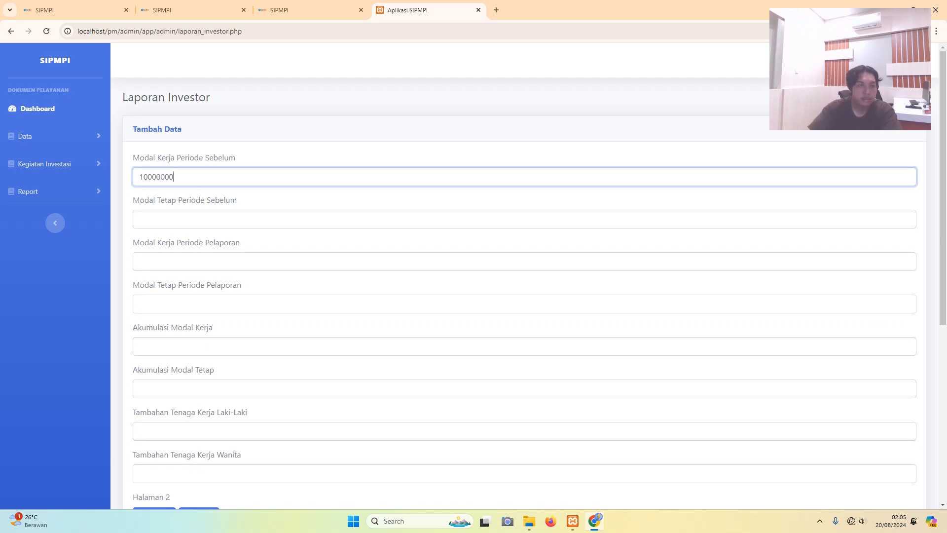
left_click(139, 218)
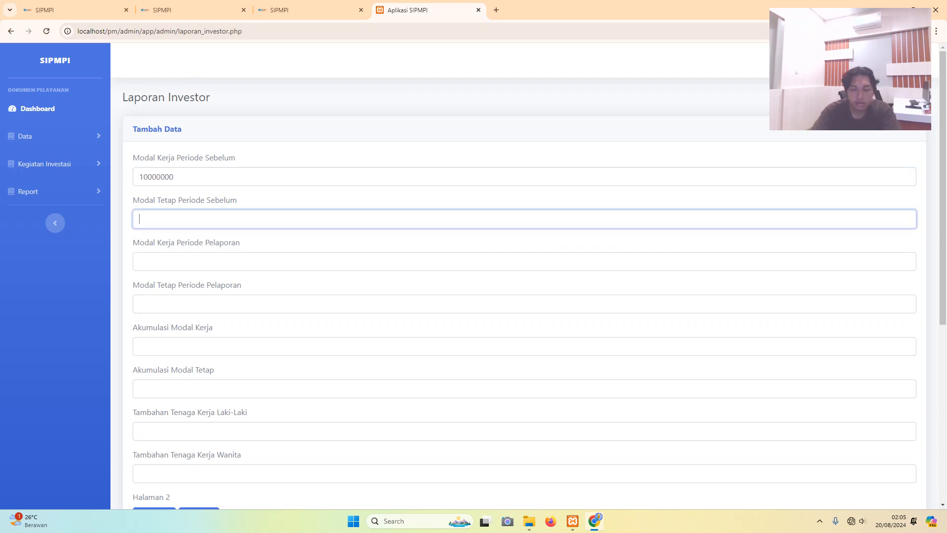
type("1000000")
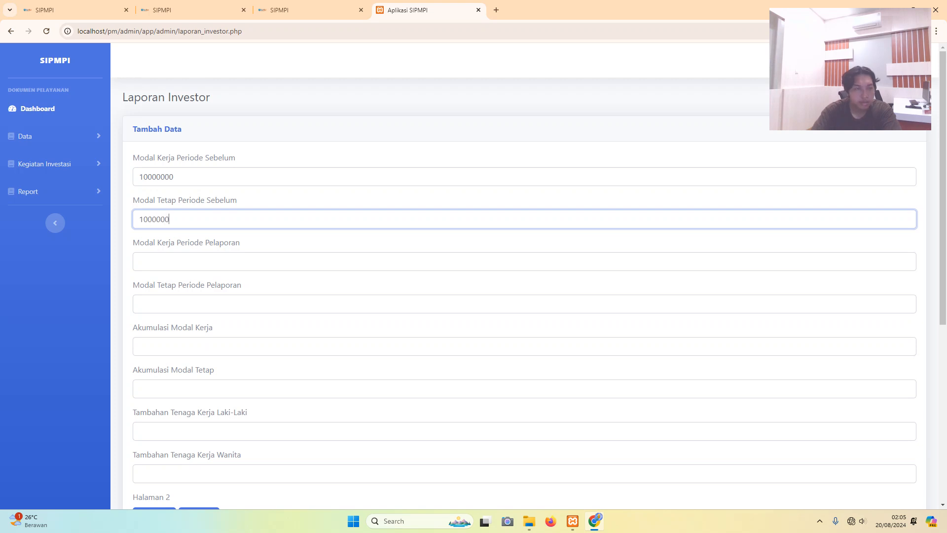
left_click(139, 261)
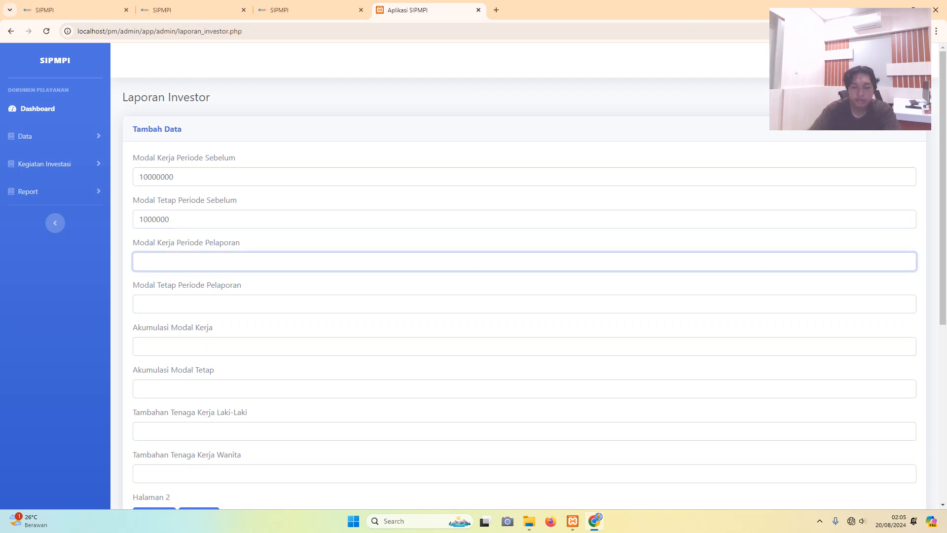
type("1000000")
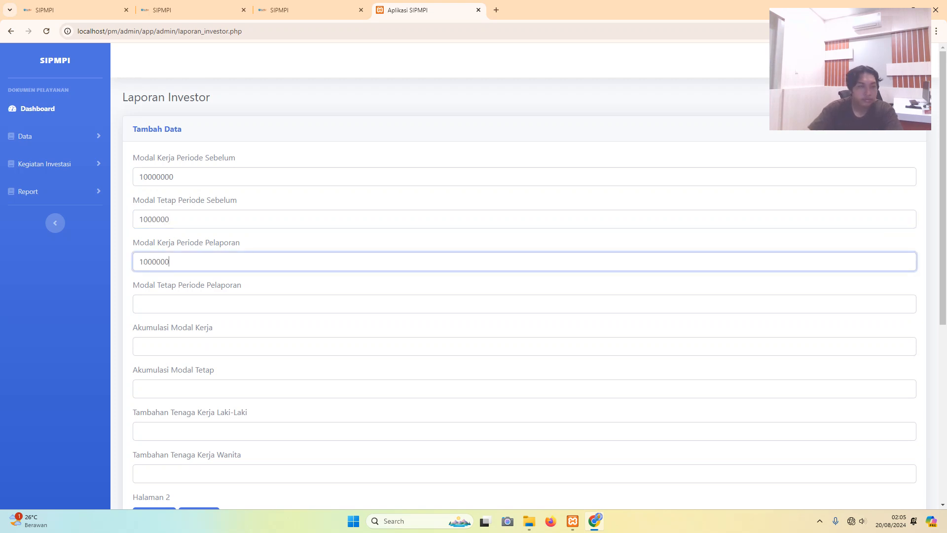
left_click(139, 304)
type("1")
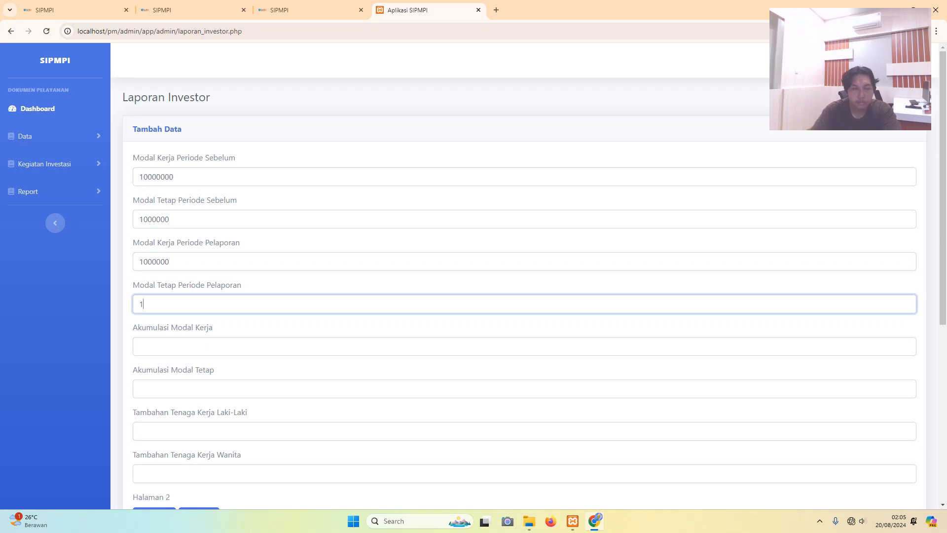
type("000000")
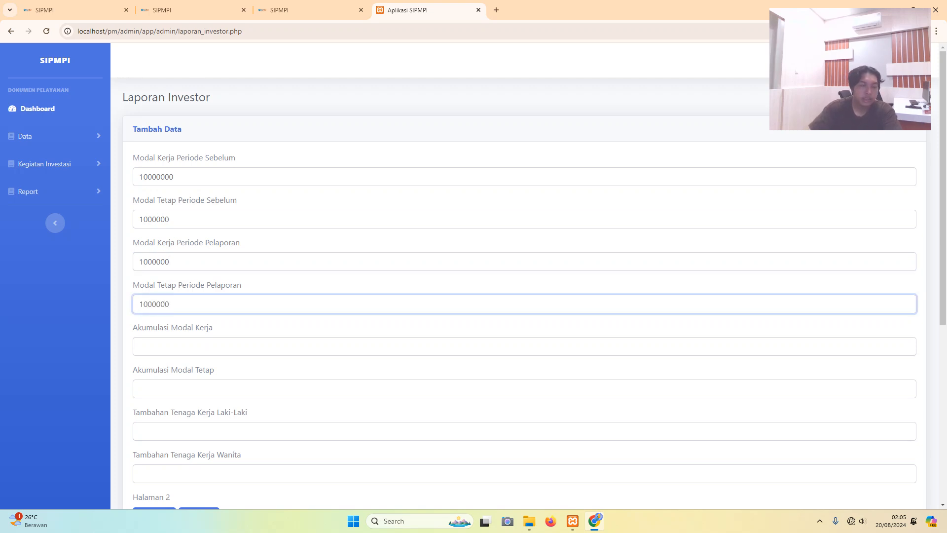
left_click(139, 346)
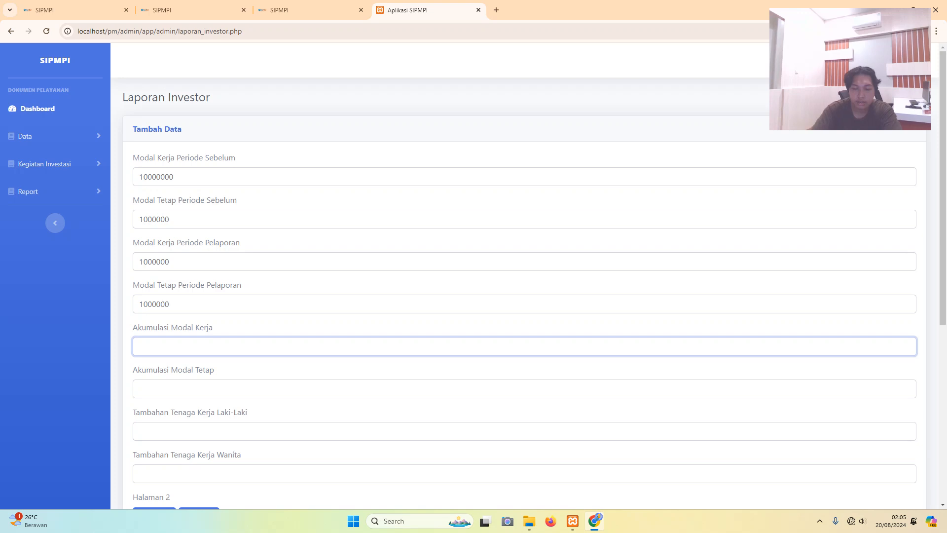
type("1000000")
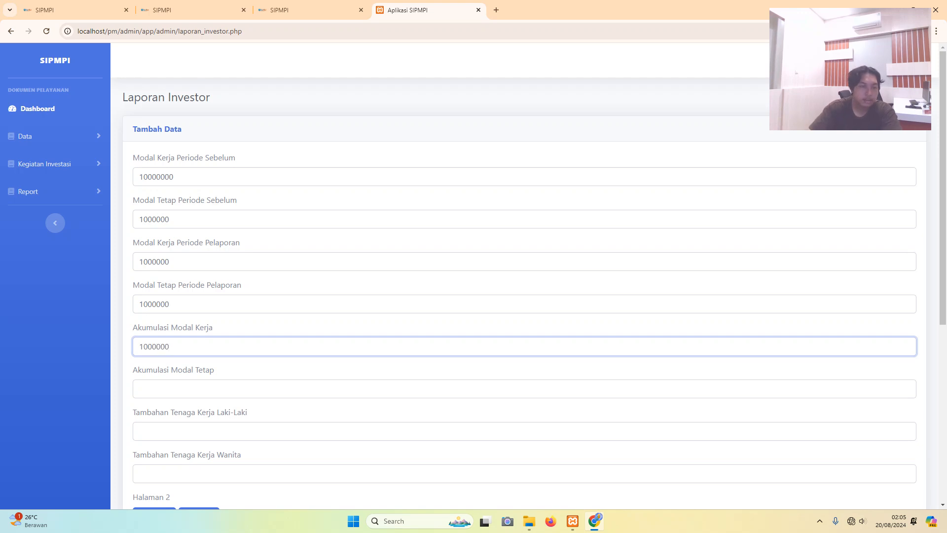
left_click(139, 389)
type("1")
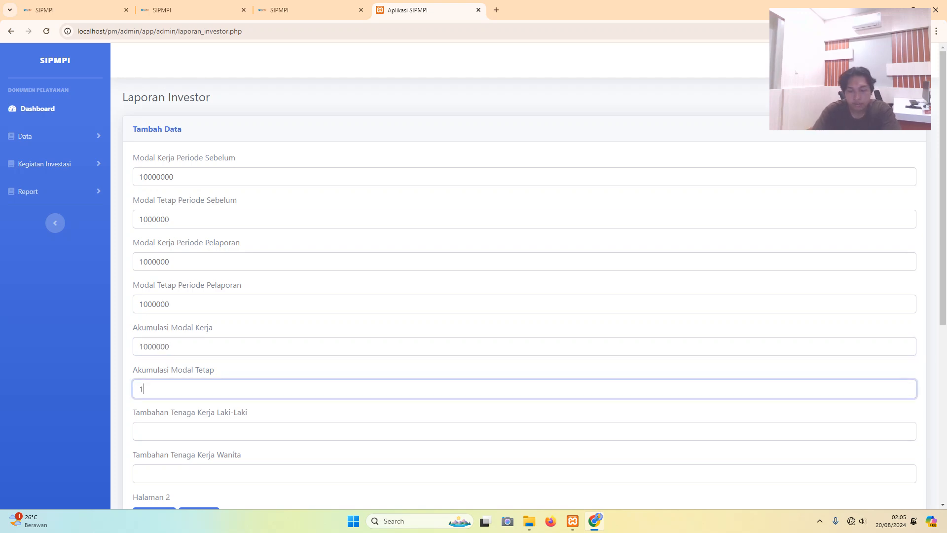
type("000000")
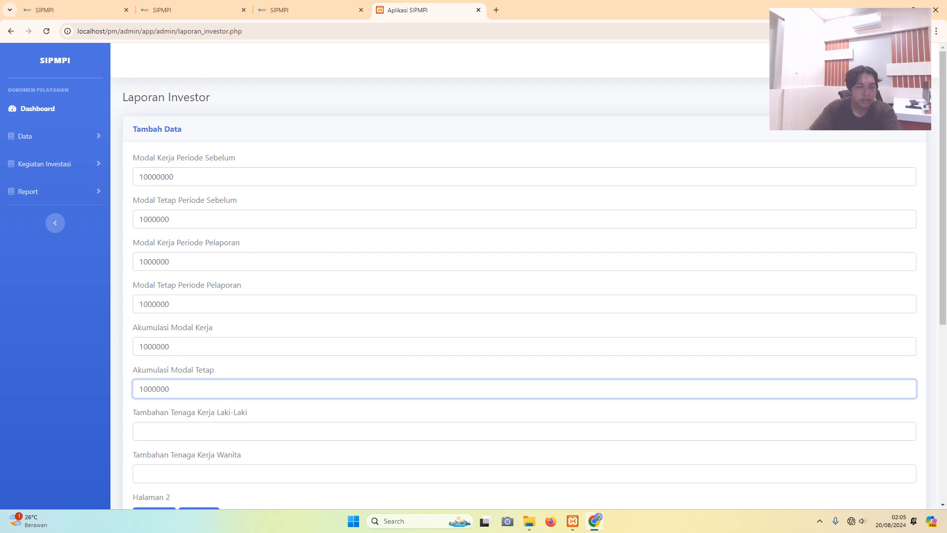
- Enter 66 Orang male and 25 Orang female additional workers
left_click(139, 430)
scroll(524, 276, "down", 1)
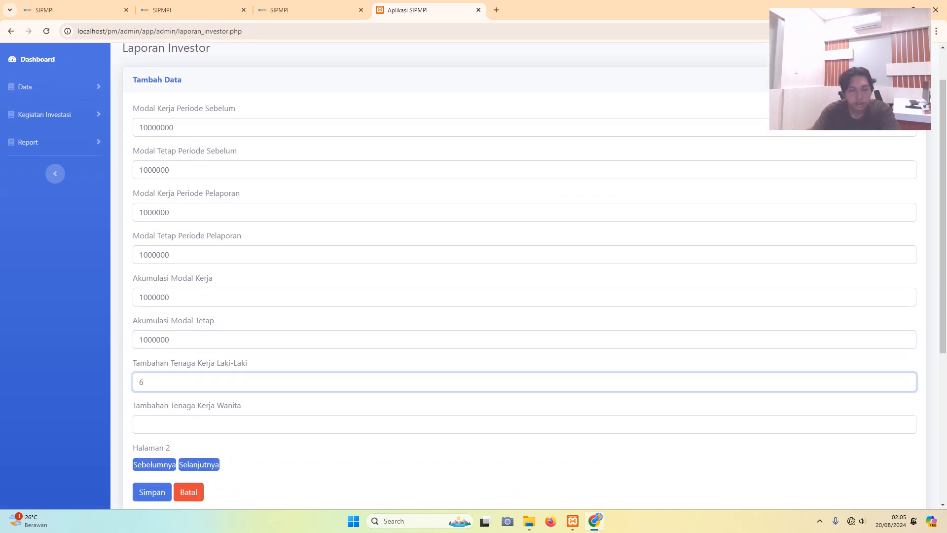
type("66")
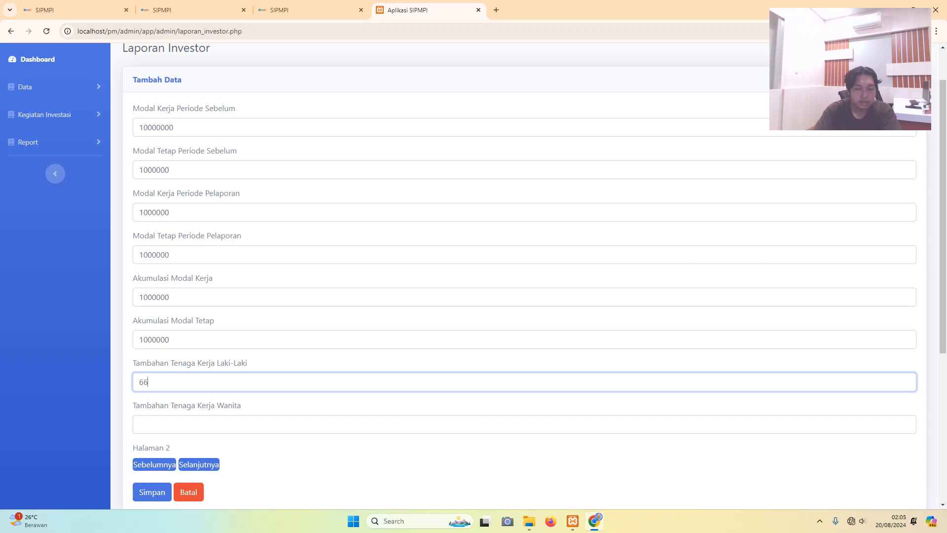
key("Caps_Lock")
type("O")
key("Caps_Lock")
type("ranhg")
left_click(139, 424)
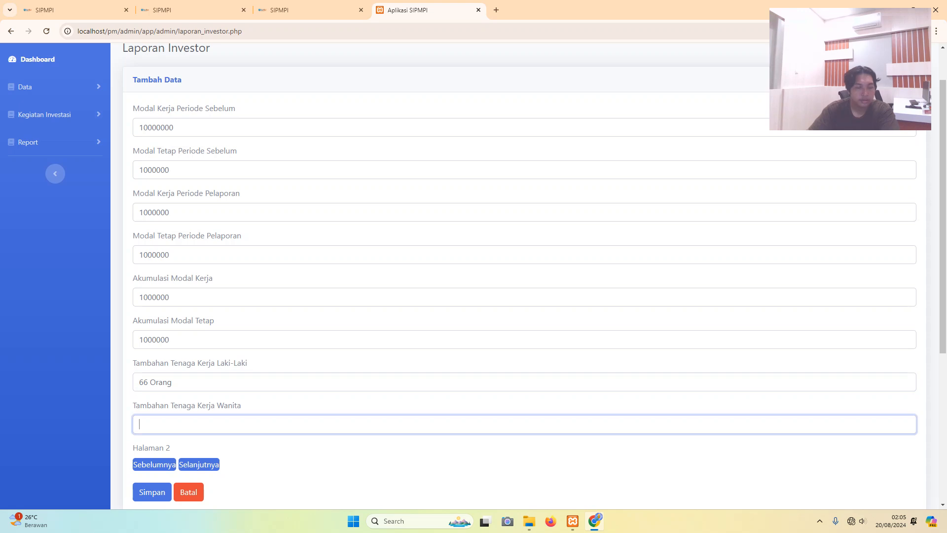
type("25")
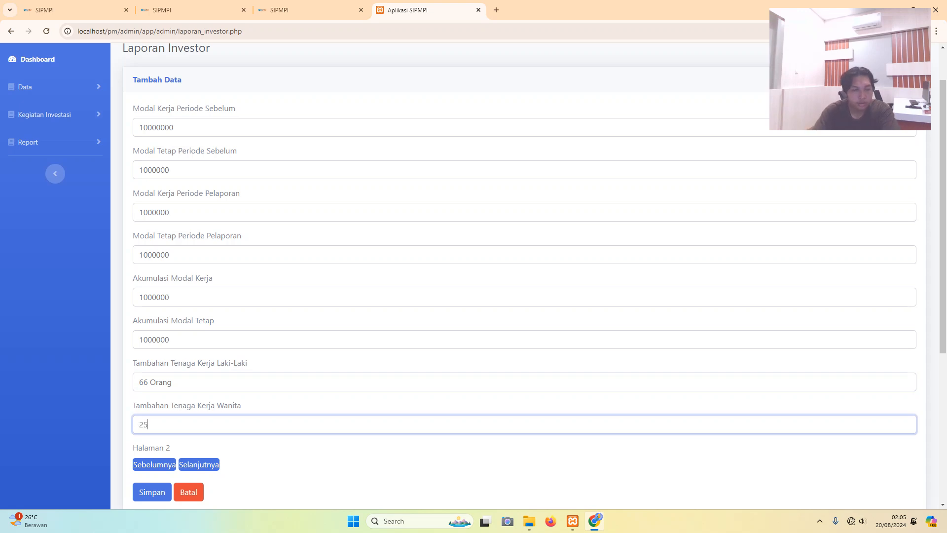
key("Caps_Lock")
type("O")
key("Caps_Lock")
type("rangg")
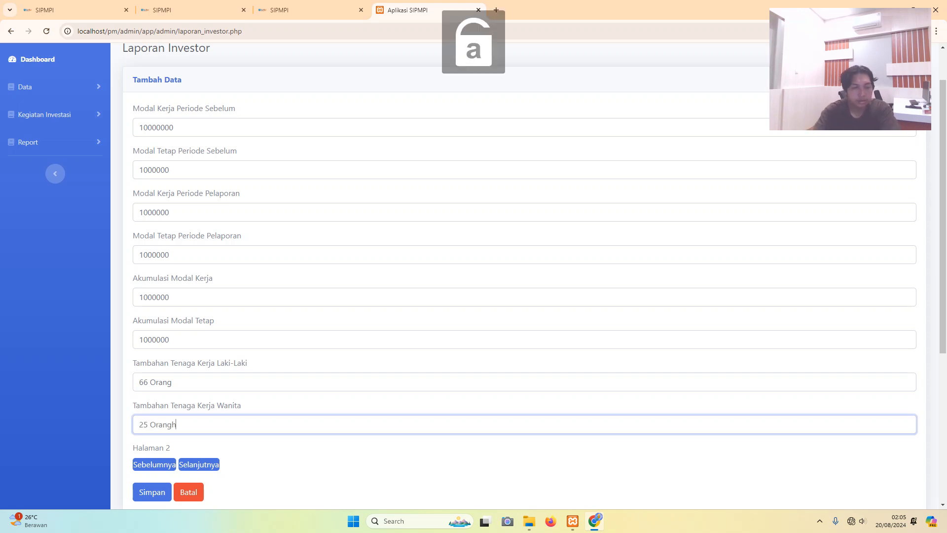
key("BackSpace")
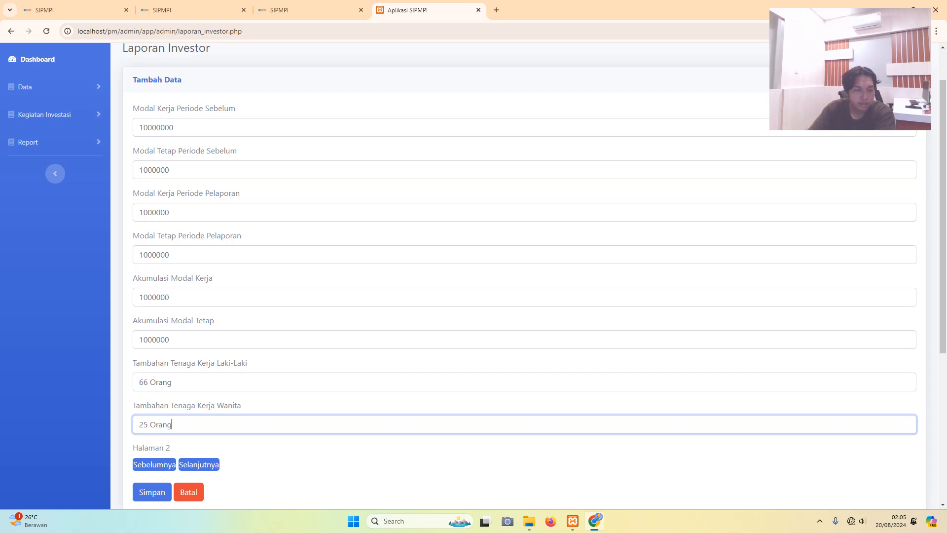
left_click(199, 464)
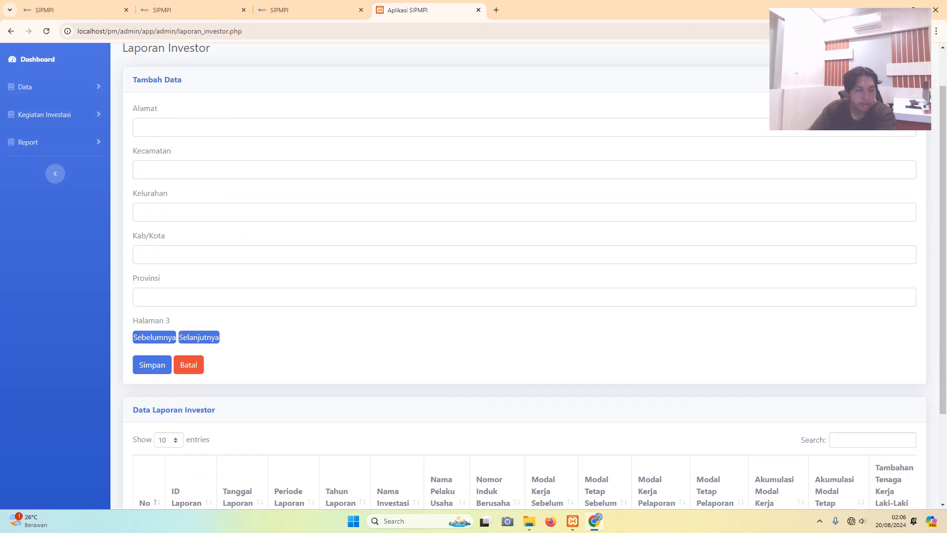
scroll(473, 277, "up", 1)
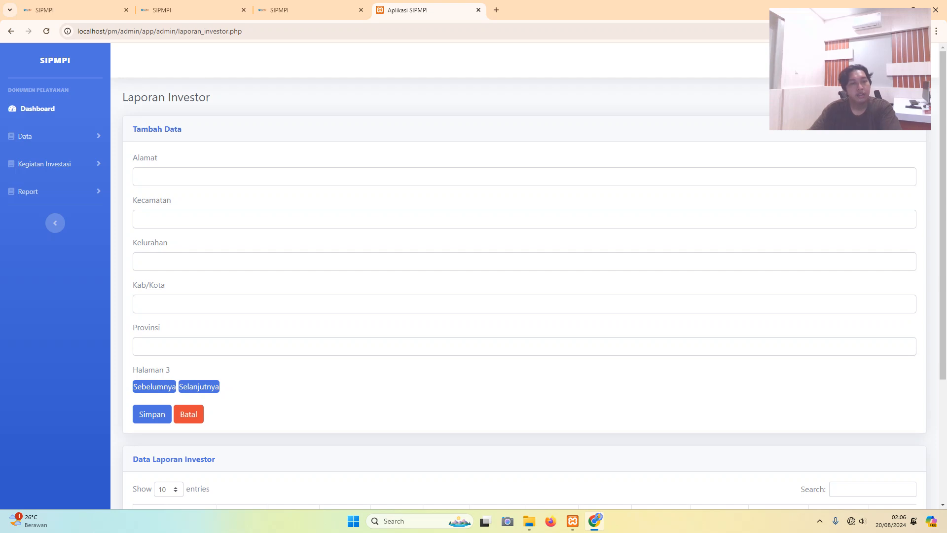
left_click(139, 177)
key("Down")
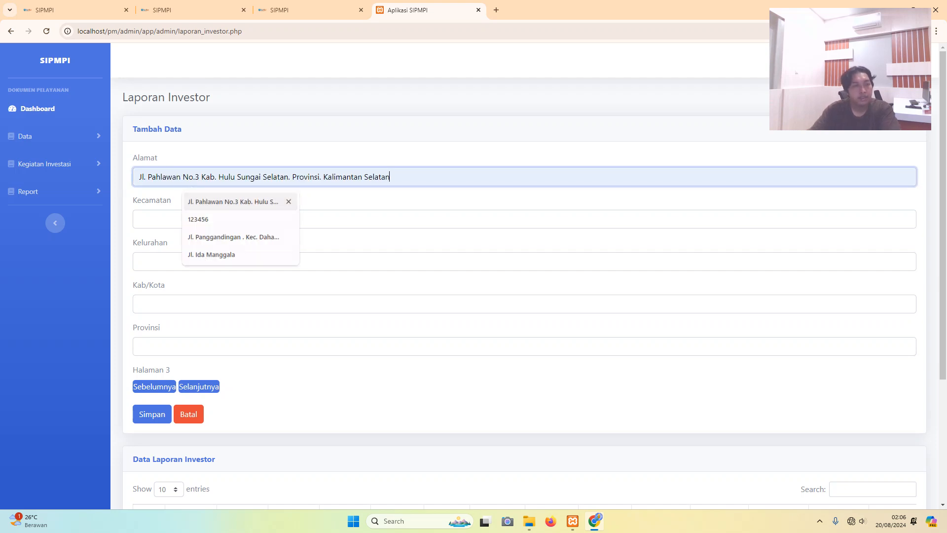
key("Tab")
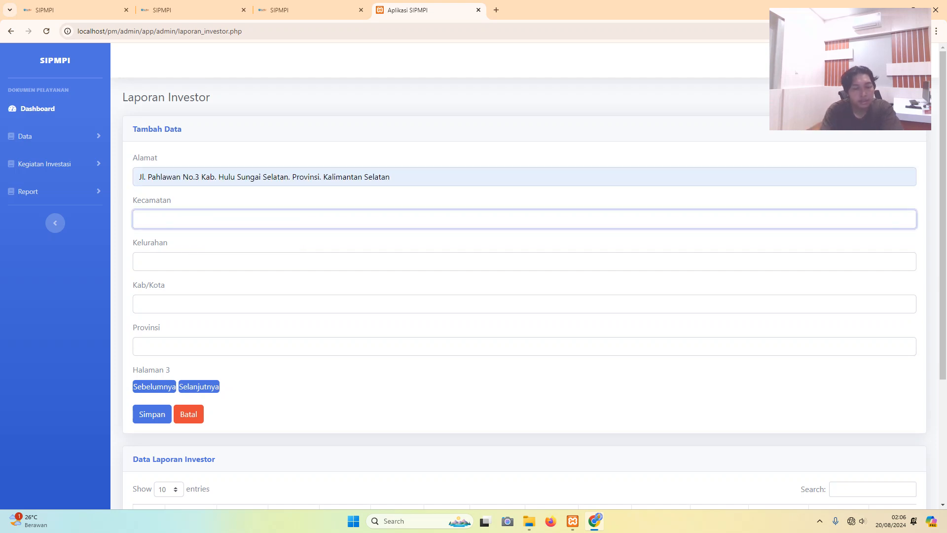
type("Kalumpa")
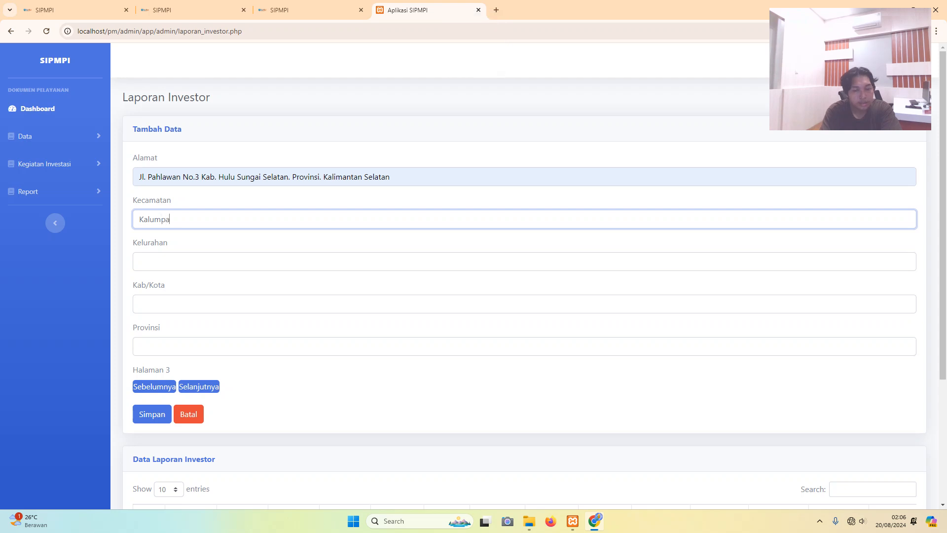
type("ng")
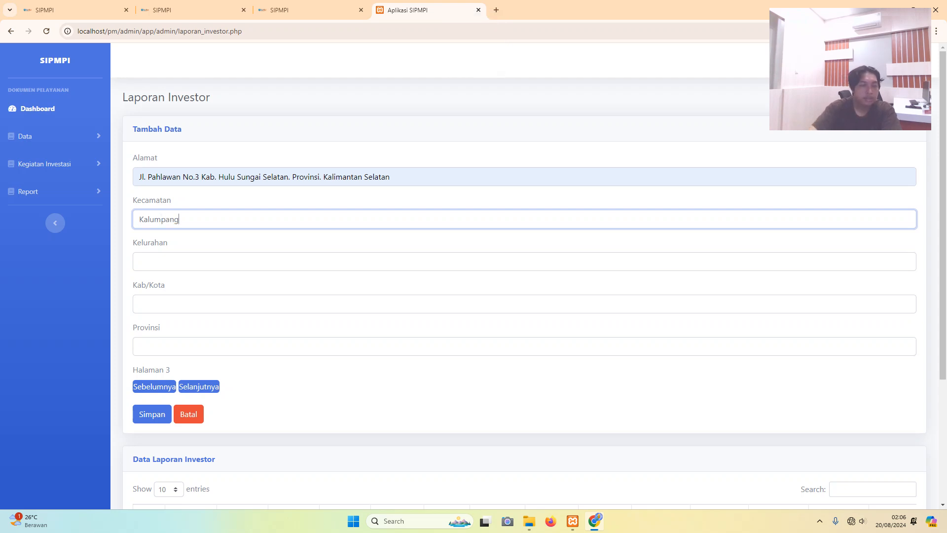
key("Tab")
key("Caps_Lock")
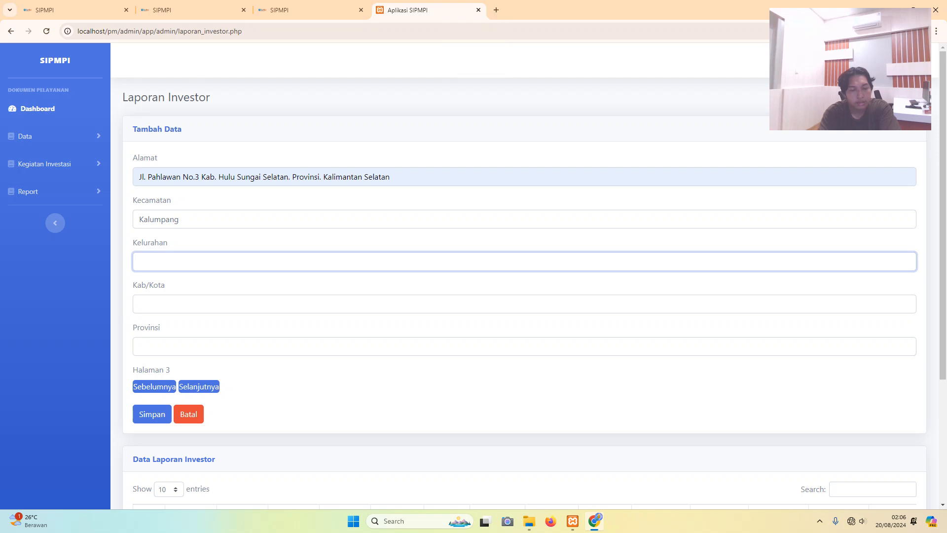
type("K")
key("Caps_Lock")
type("alumpang")
key("ctrl+a")
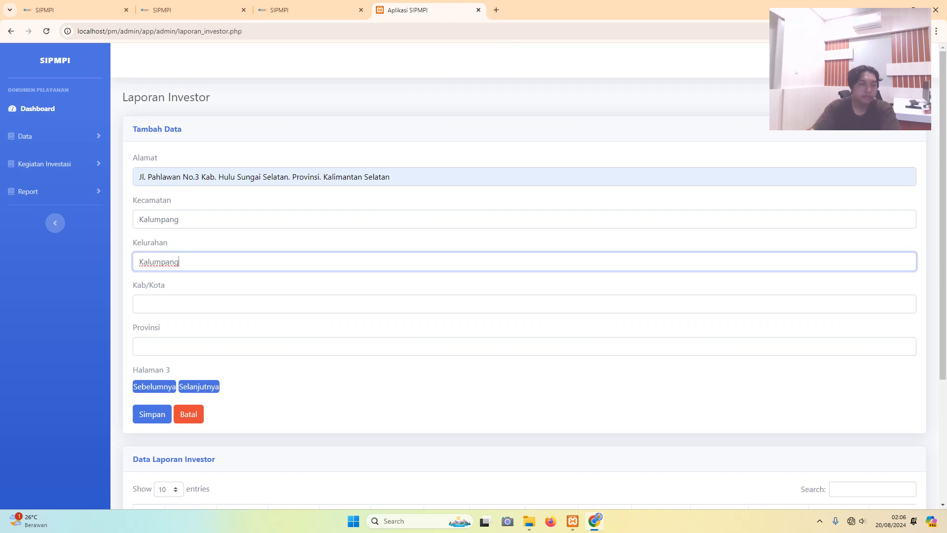
- Enter 'Kabupaten Hulu Sungai Selatan' as the Kab/Kota, correcting the typos
key("Tab")
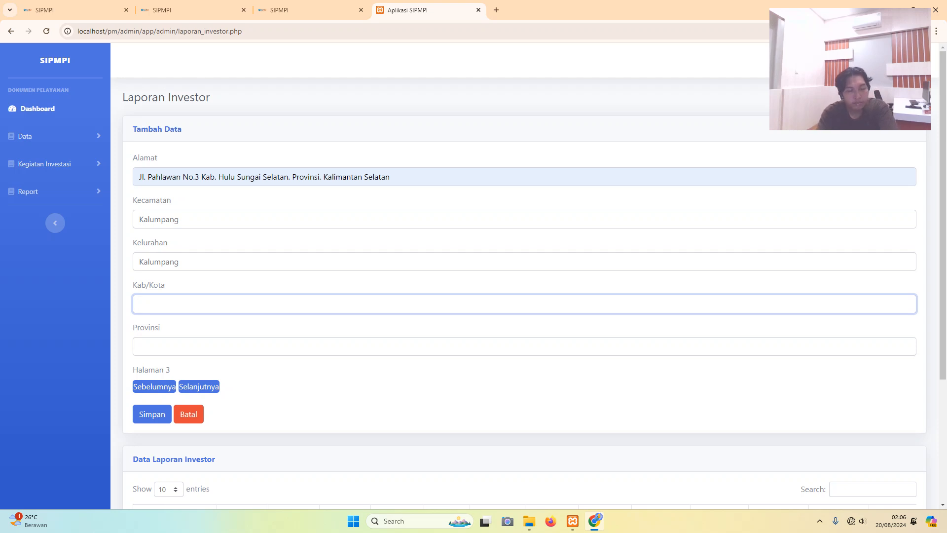
key("Caps_Lock")
type("H")
key("Caps_Lock")
type("ulu")
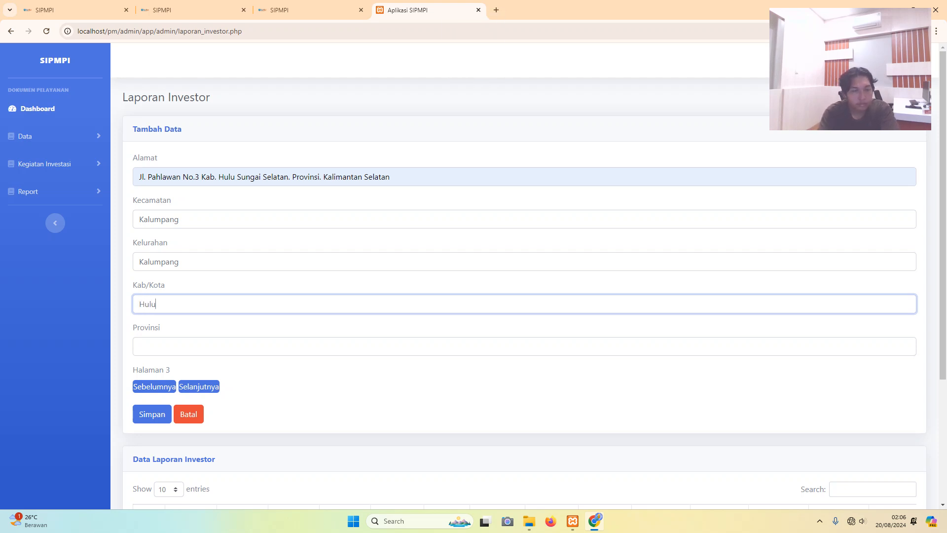
key("Caps_Lock")
key("Caps_Lock")
key("Caps_Lock")
type("SUN")
key("BackSpace")
key("BackSpace")
key("BackSpace")
key("BackSpace")
key("BackSpace")
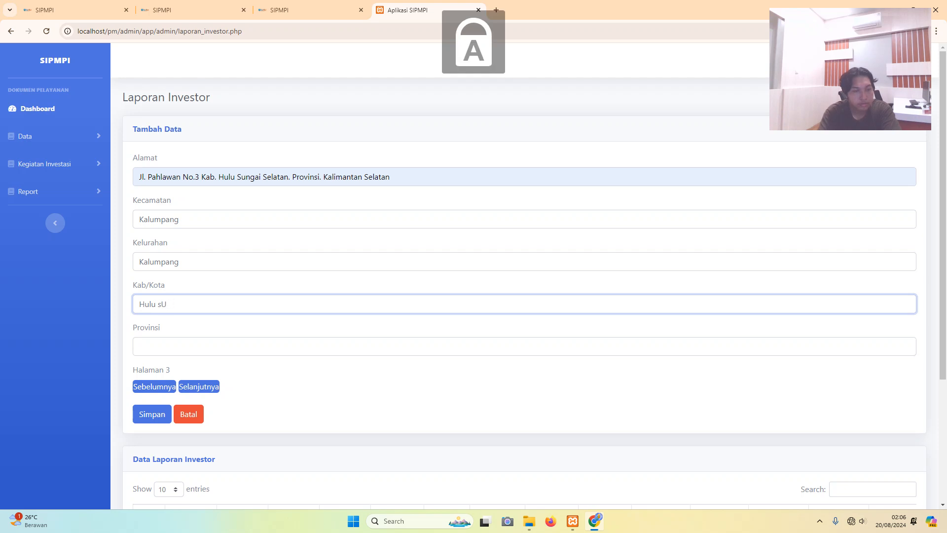
key("BackSpace")
key("BackSpace")
key("BackSpace")
key("Caps_Lock")
type("k")
key("Caps_Lock")
type("ABUPATEN")
key("BackSpace")
key("BackSpace")
key("BackSpace")
key("BackSpace")
key("BackSpace")
key("BackSpace")
key("BackSpace")
key("BackSpace")
key("BackSpace")
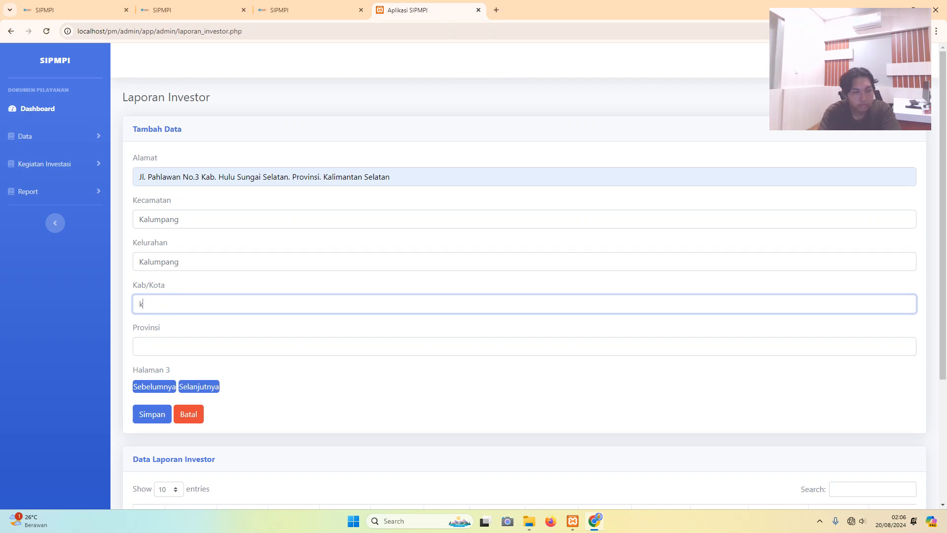
type("K")
key("Caps_Lock")
type("abupaten")
key("Caps_Lock")
type("H")
key("Caps_Lock")
type("uluy")
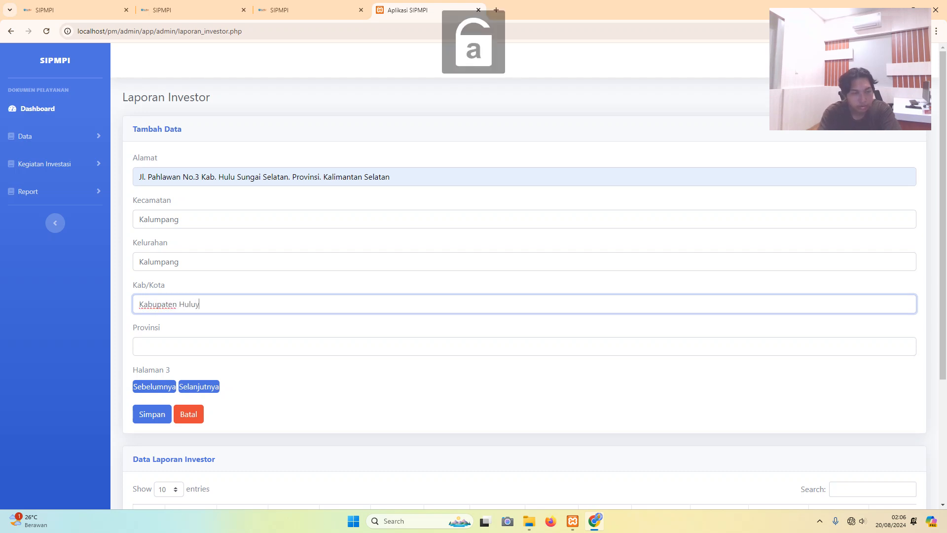
key("Caps_Lock")
type("S")
key("Caps_Lock")
key("BackSpace")
key("BackSpace")
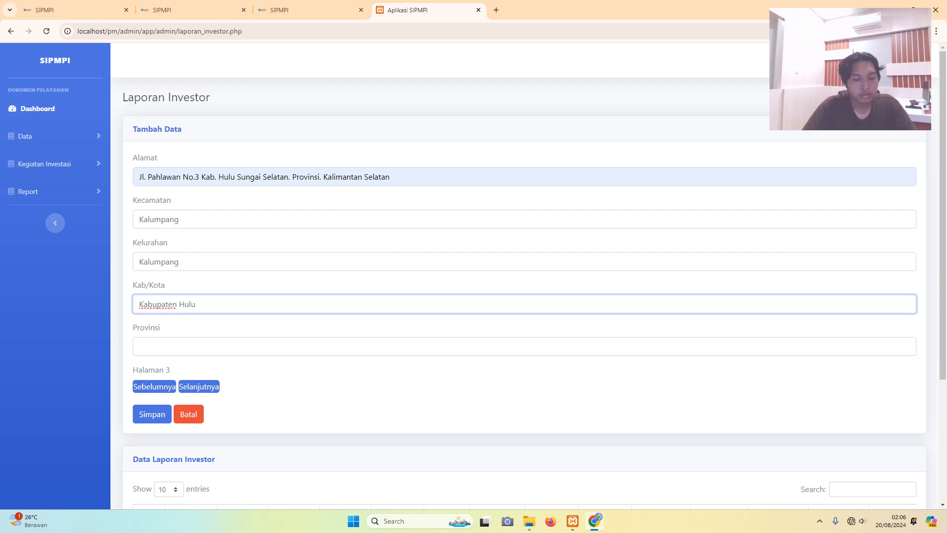
key("Caps_Lock")
type("Su")
key("Caps_Lock")
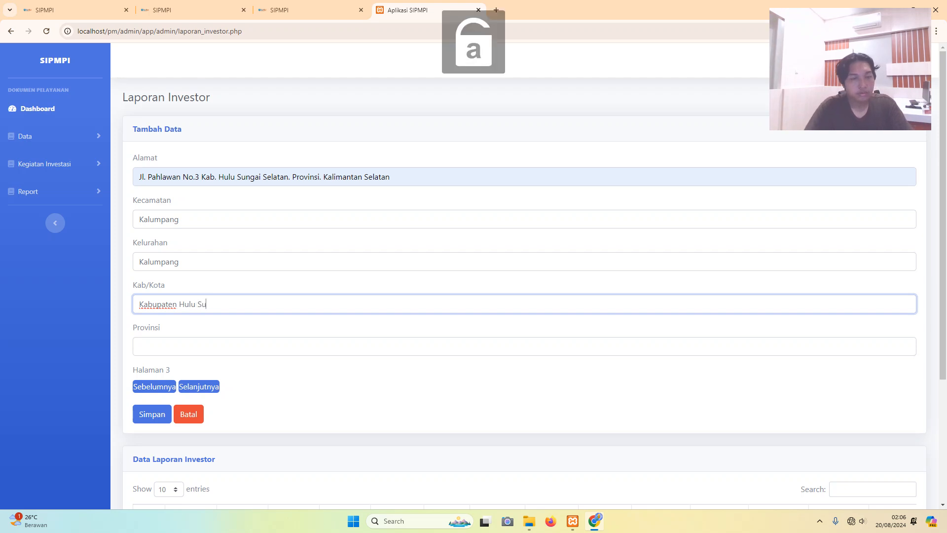
type("ngai")
key("Caps_Lock")
type("Se")
key("Caps_Lock")
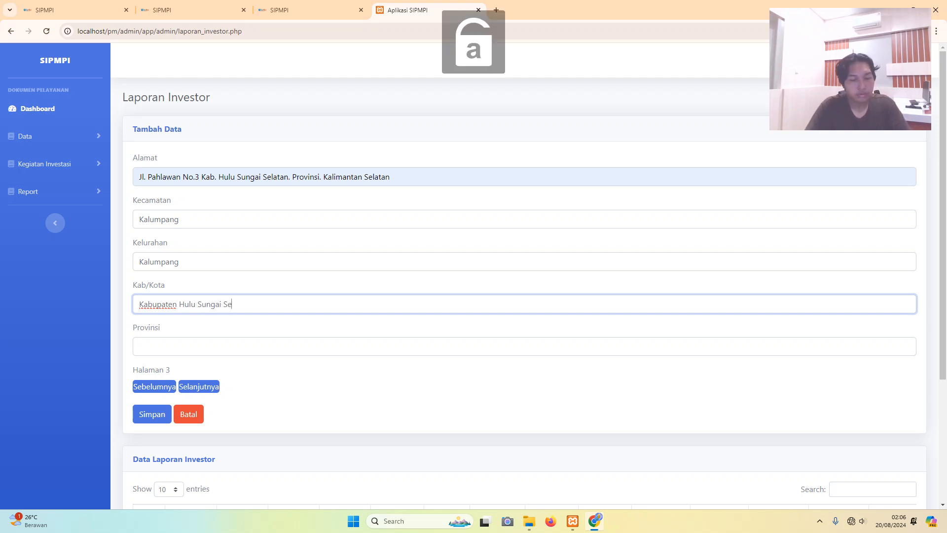
type("latan")
key("BackSpace")
key("BackSpace")
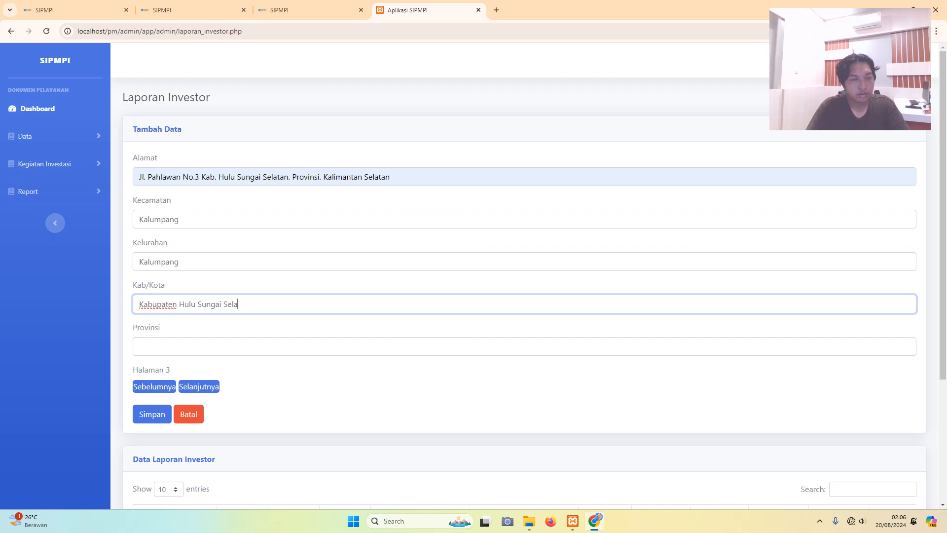
type("tan")
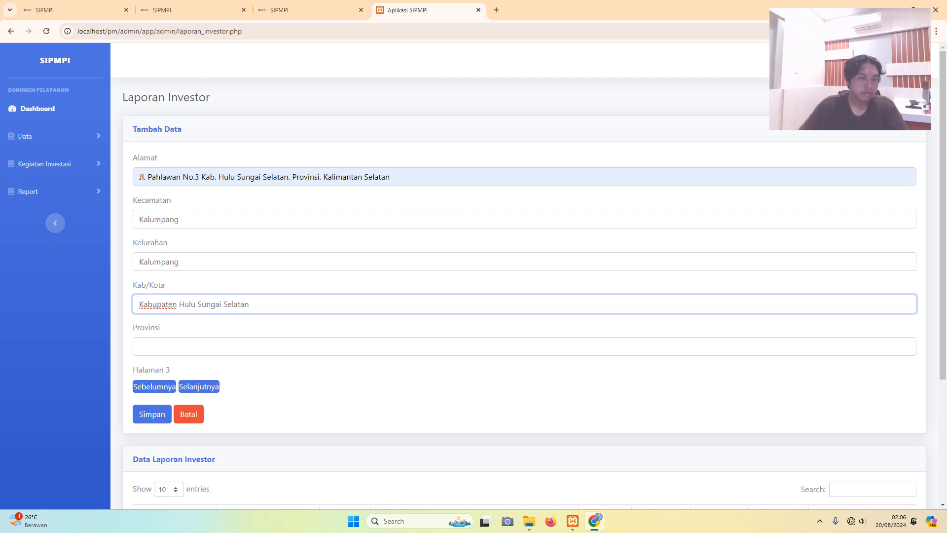
- Set the Provinsi to 'Kalimantan Selatan' and continue to page 4
key("Tab")
key("Caps_Lock")
type("K")
key("Caps_Lock")
type("al")
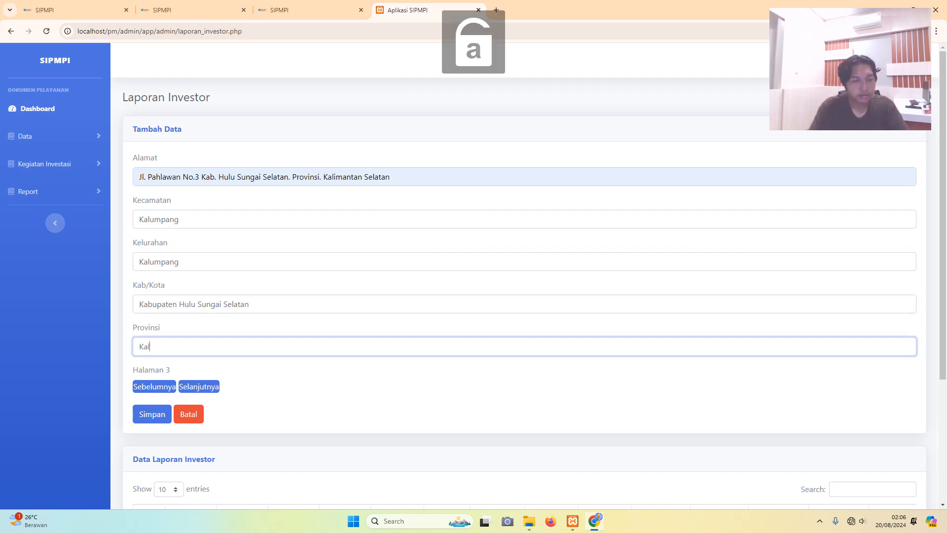
type("imantyan")
key("BackSpace")
key("BackSpace")
key("BackSpace")
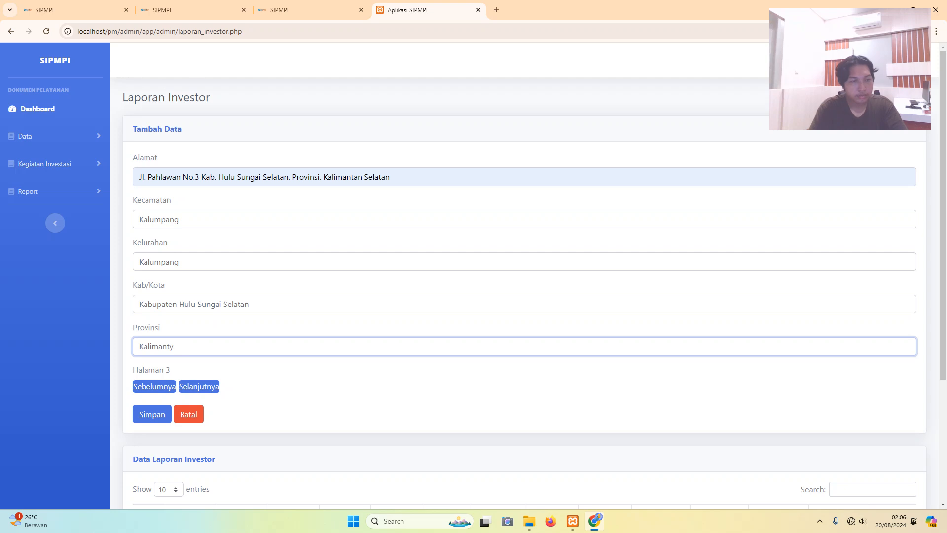
type("an")
key("Caps_Lock")
type("S")
key("Caps_Lock")
type("elatan")
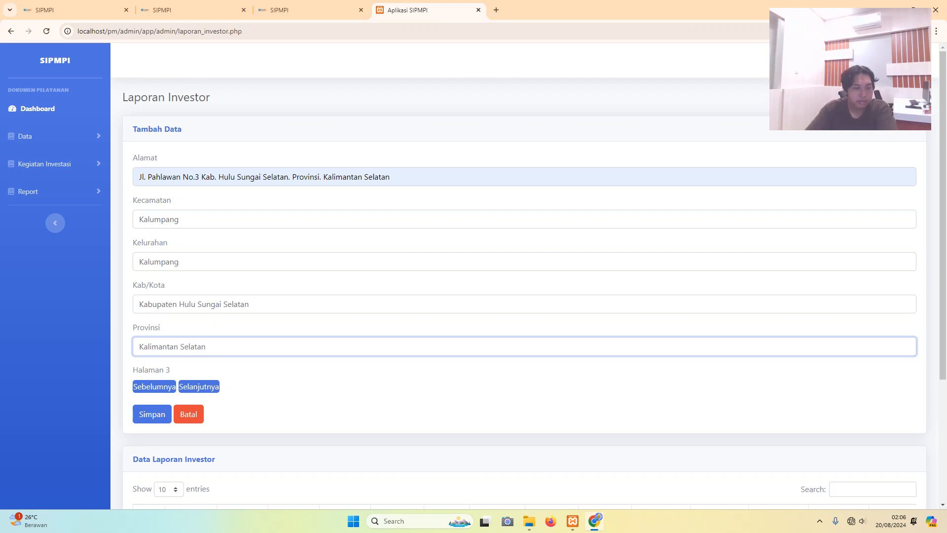
left_click(199, 387)
- Enter the officer's name, position 'Manajer' and phone number, then submit to save the report
left_click(139, 177)
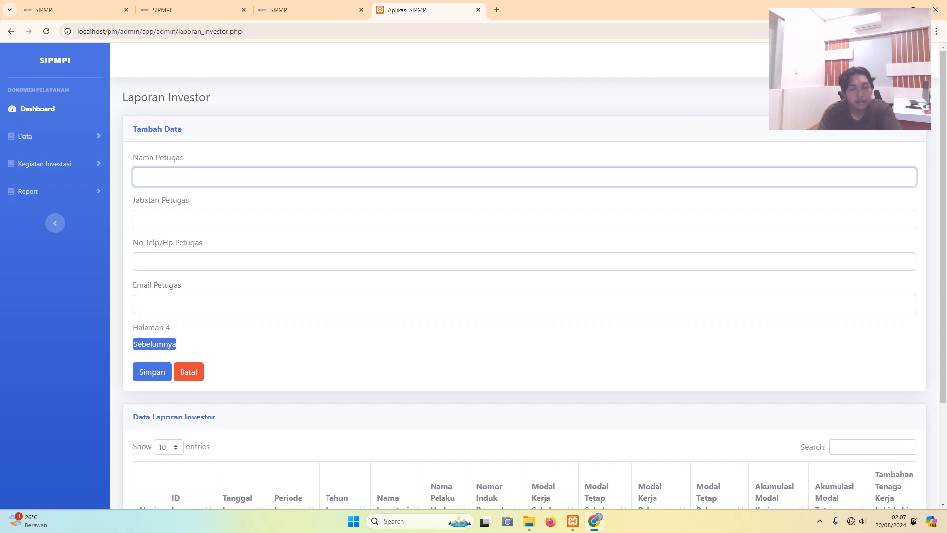
type("A")
key("Caps_Lock")
type("n")
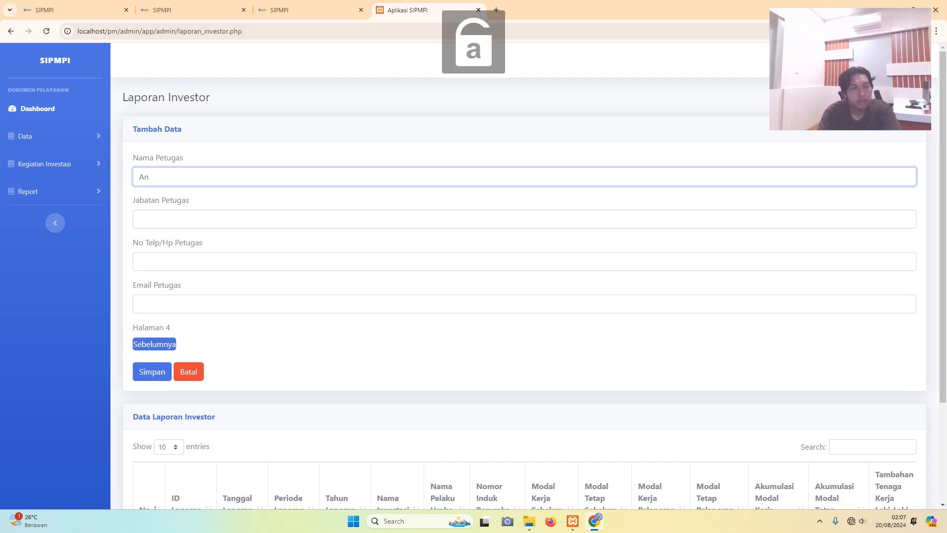
type("dri")
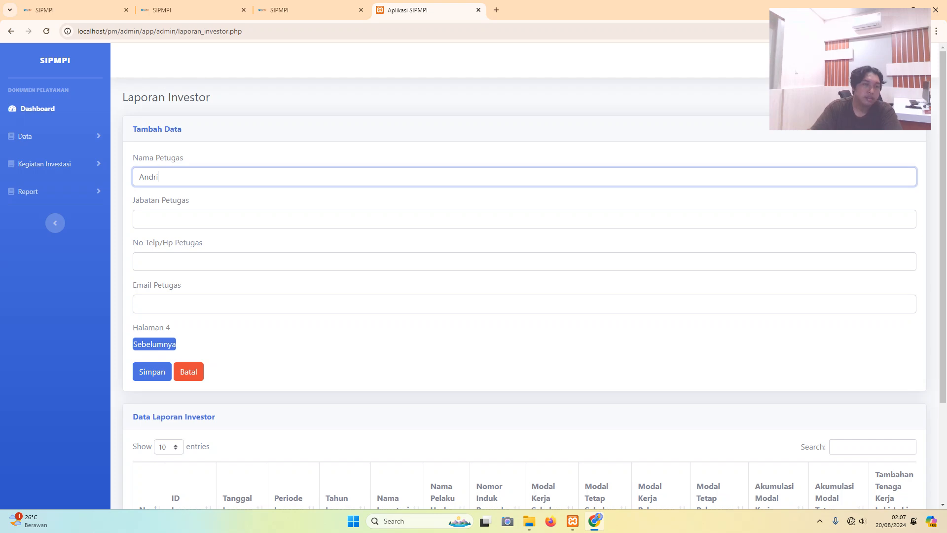
key("Tab")
key("Caps_Lock")
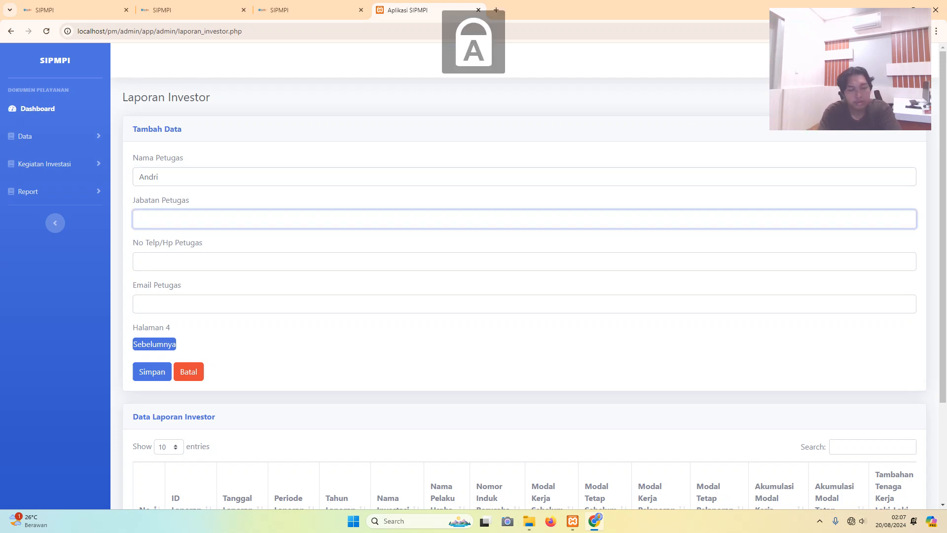
type("M")
key("Caps_Lock")
type("anajer")
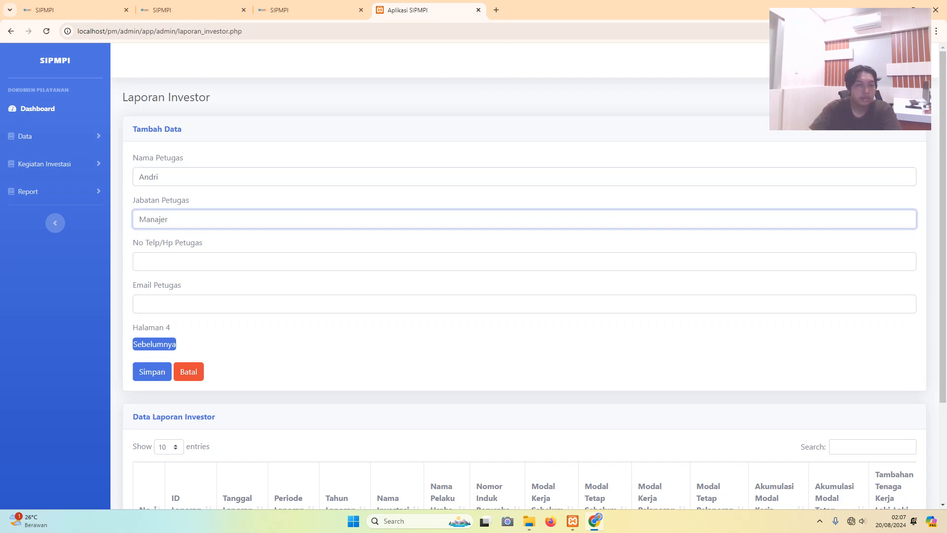
key("Tab")
type("0821")
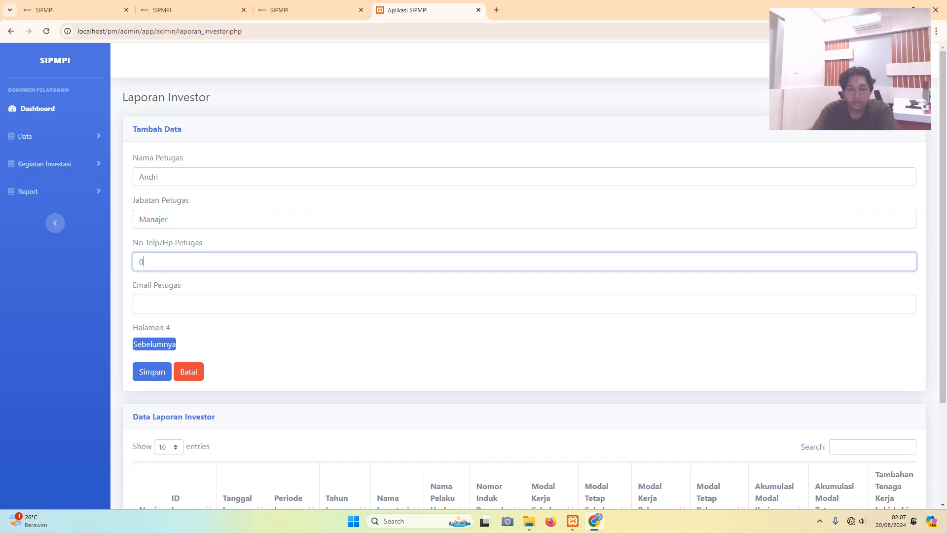
key("Return")
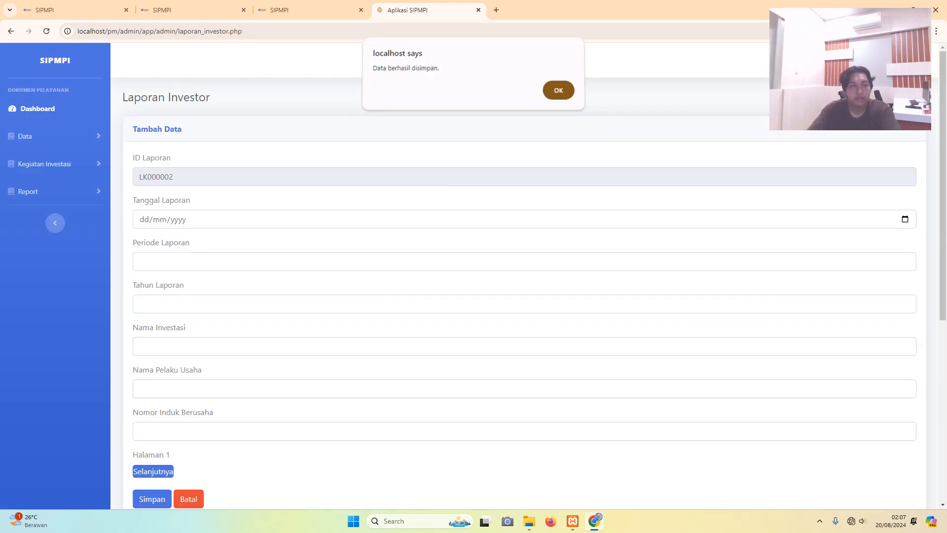
- Dismiss the save confirmation, review the Data Laporan Investor table, and expand the Data and Report menus
key("Return")
scroll(528, 276, "down", 7)
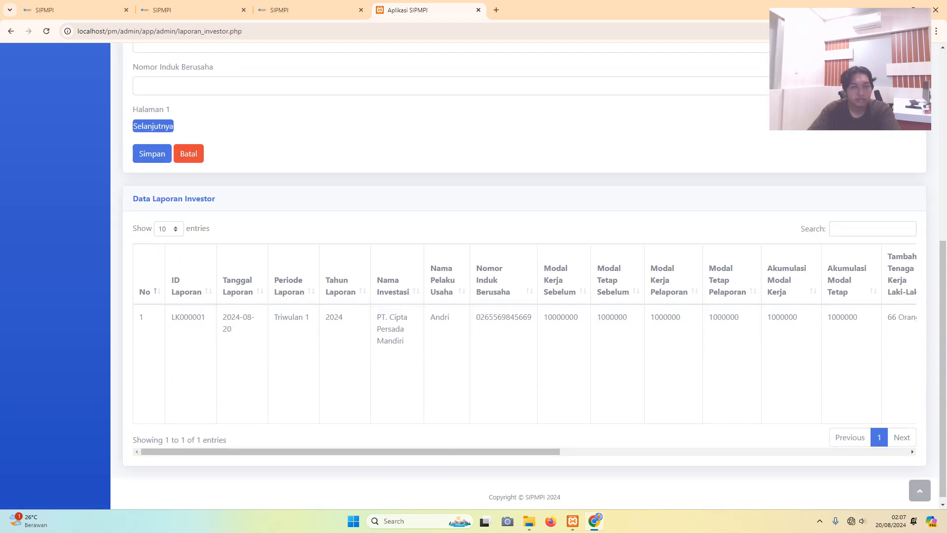
left_click_drag(350, 452, 699, 452)
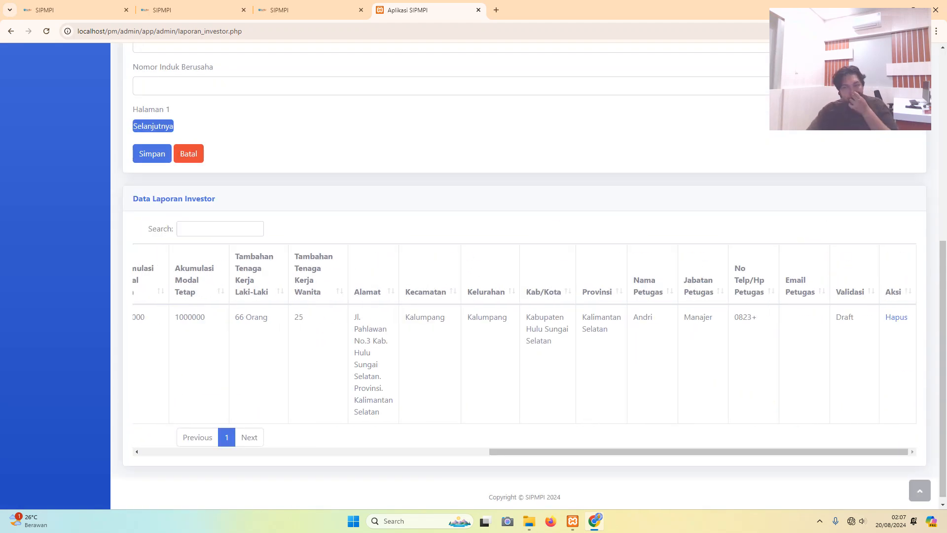
scroll(524, 276, "up", 1)
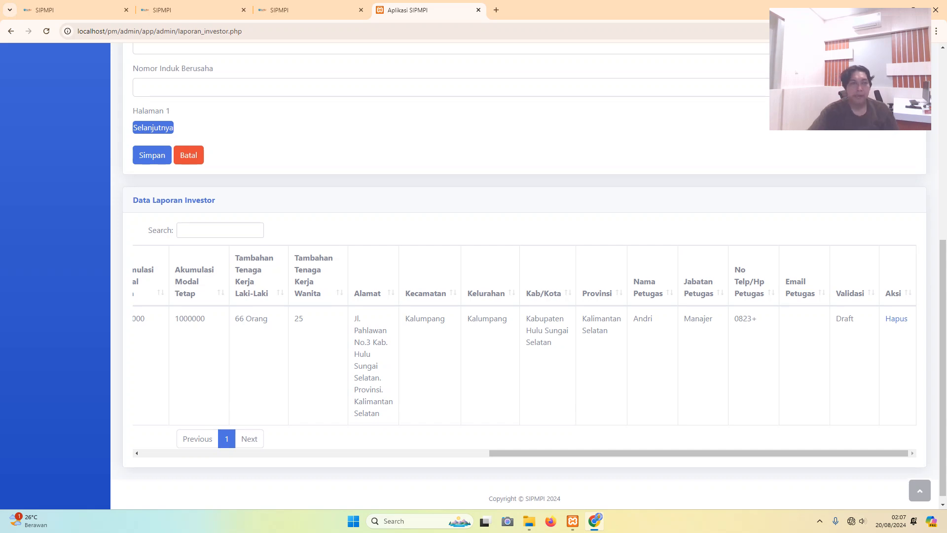
scroll(30, 64, "up", 5)
scroll(29, 64, "up", 2)
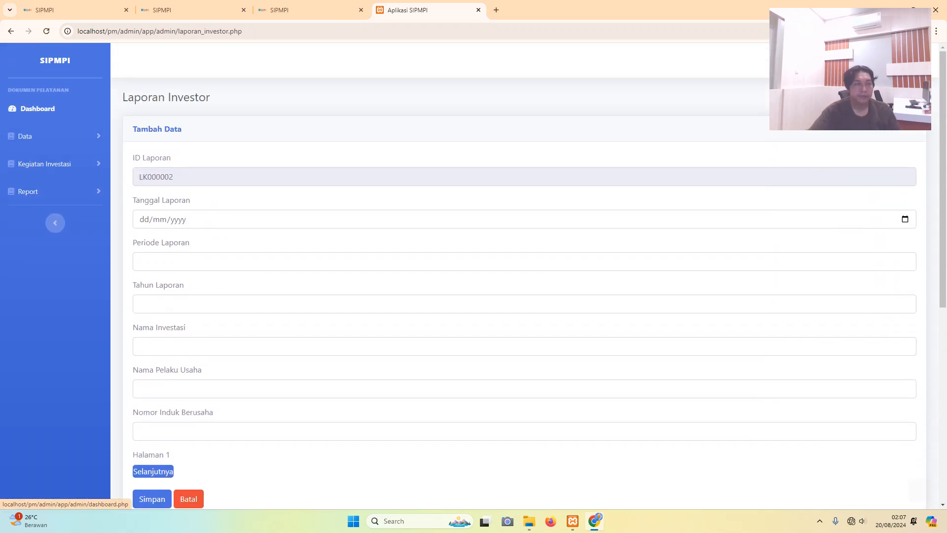
scroll(44, 163, "down", 7)
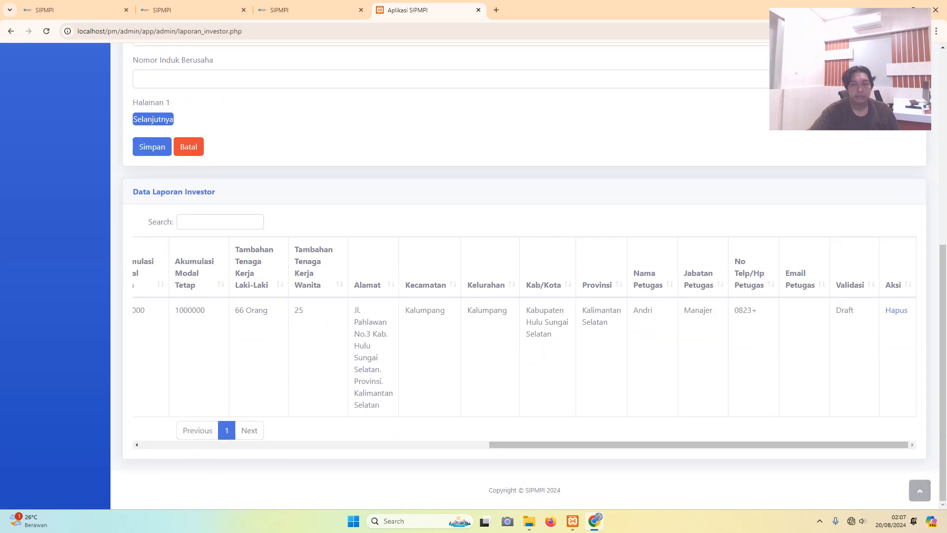
mouse_move(698, 444)
left_mouse_down()
mouse_move(350, 445)
mouse_move(699, 444)
left_mouse_up()
scroll(699, 445, "up", 7)
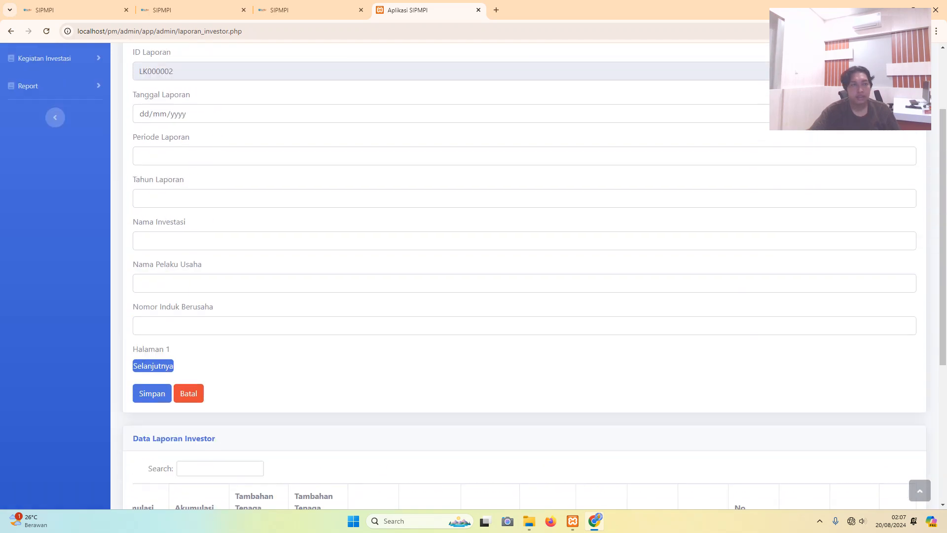
left_click(55, 136)
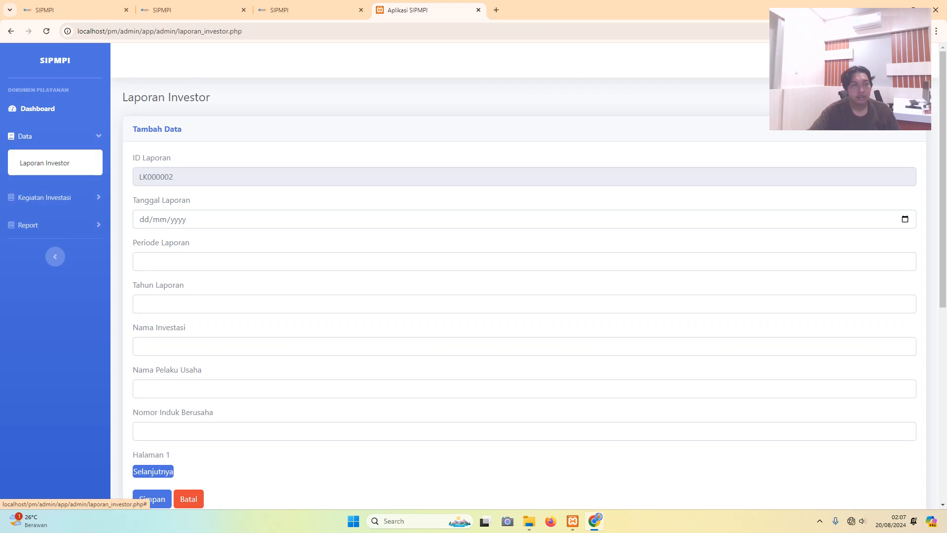
left_click(28, 224)
- View the Laporan Investor report listing, then go back to the Laporan Investor data entry page
left_click(44, 218)
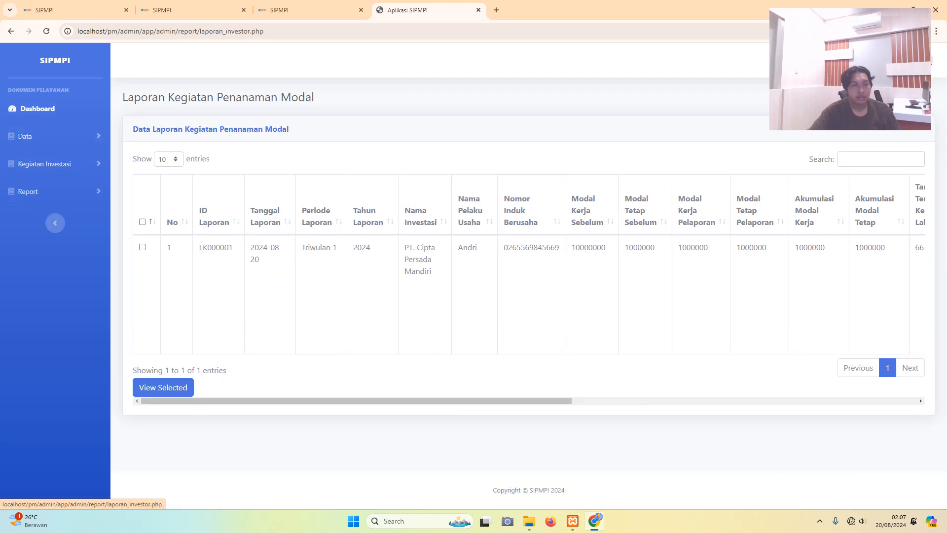
mouse_move(356, 401)
left_mouse_down()
mouse_move(702, 400)
mouse_move(356, 401)
left_mouse_up()
left_click(25, 136)
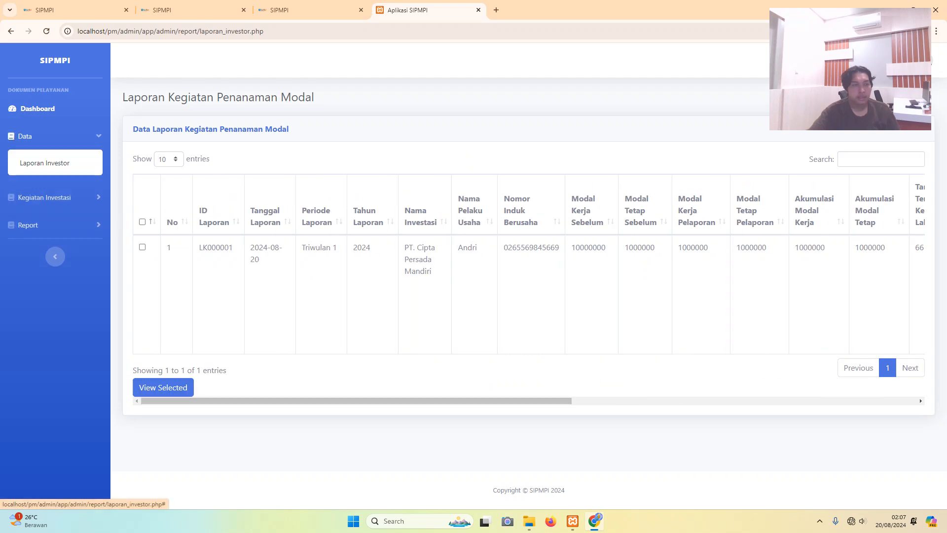
left_click(28, 225)
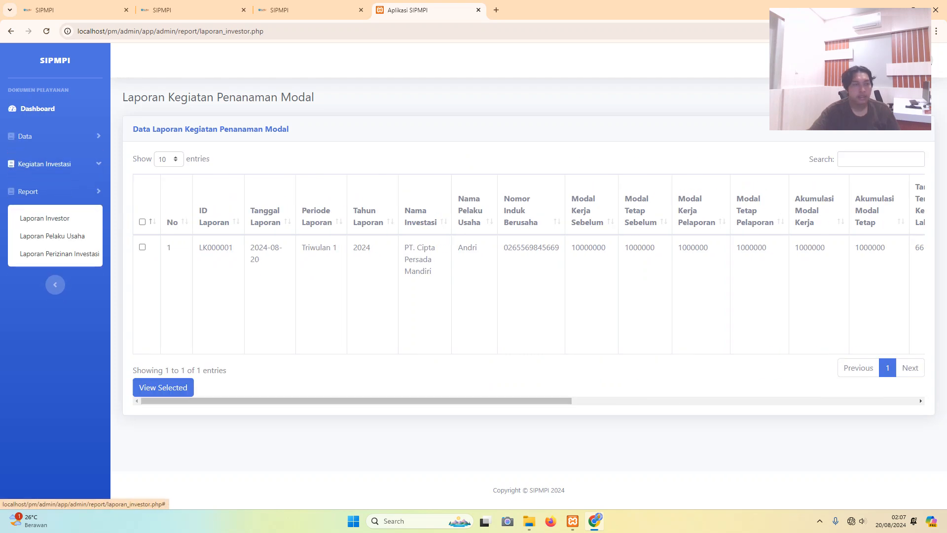
left_click(44, 164)
left_click(25, 136)
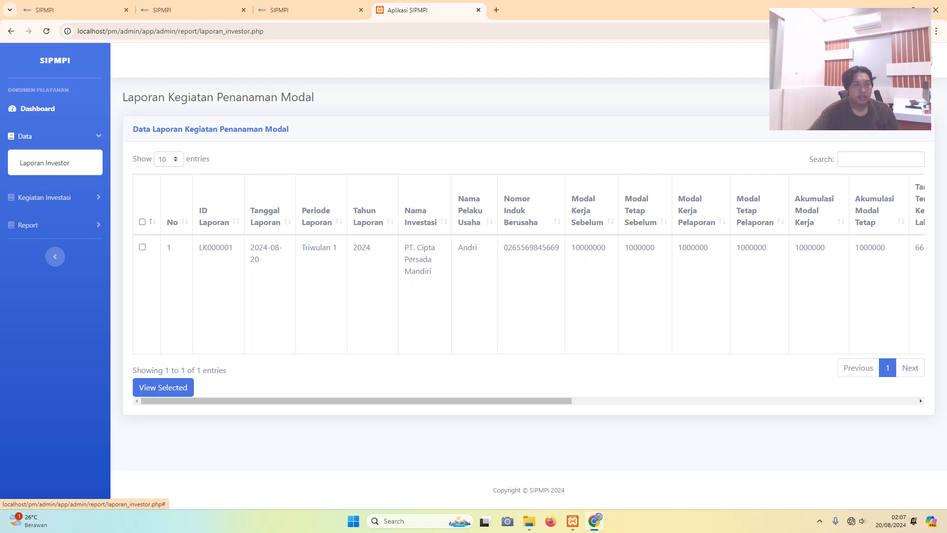
left_click(28, 225)
left_click(24, 136)
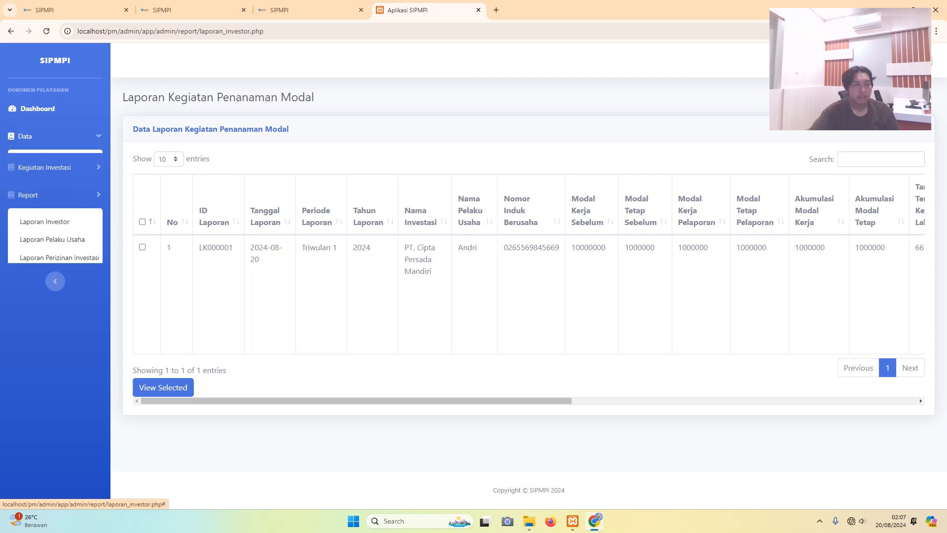
left_click(45, 163)
- Delete report LK000001 from the Data Laporan Investor table and confirm the 'Data berhasil dihapus' alert
scroll(523, 276, "down", 6)
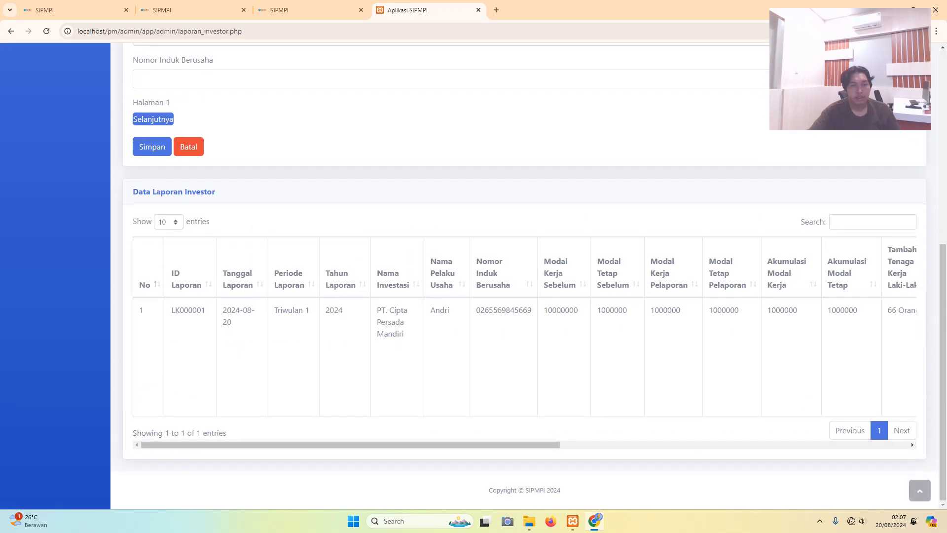
left_click_drag(345, 445, 695, 445)
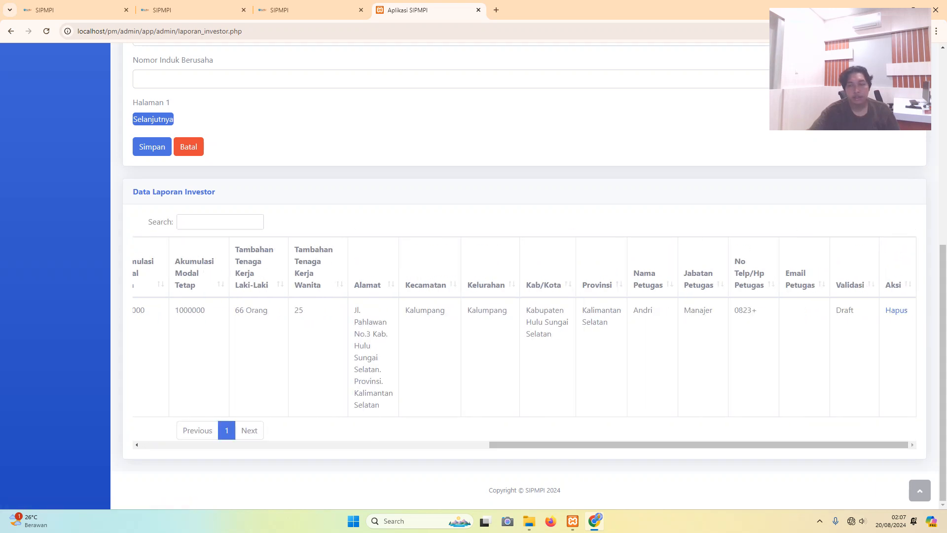
scroll(523, 276, "up", 5)
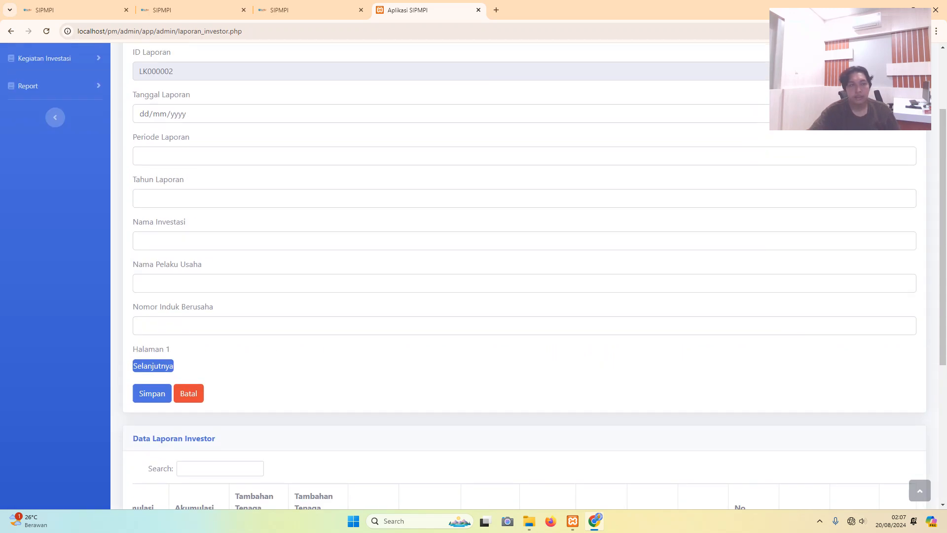
scroll(523, 276, "up", 2)
scroll(523, 276, "down", 7)
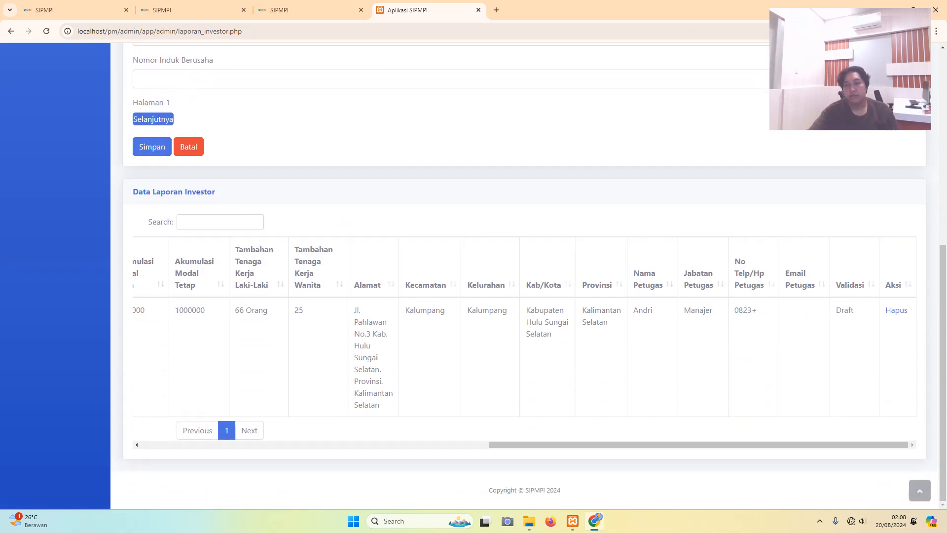
scroll(896, 311, "up", 3)
scroll(897, 311, "down", 3)
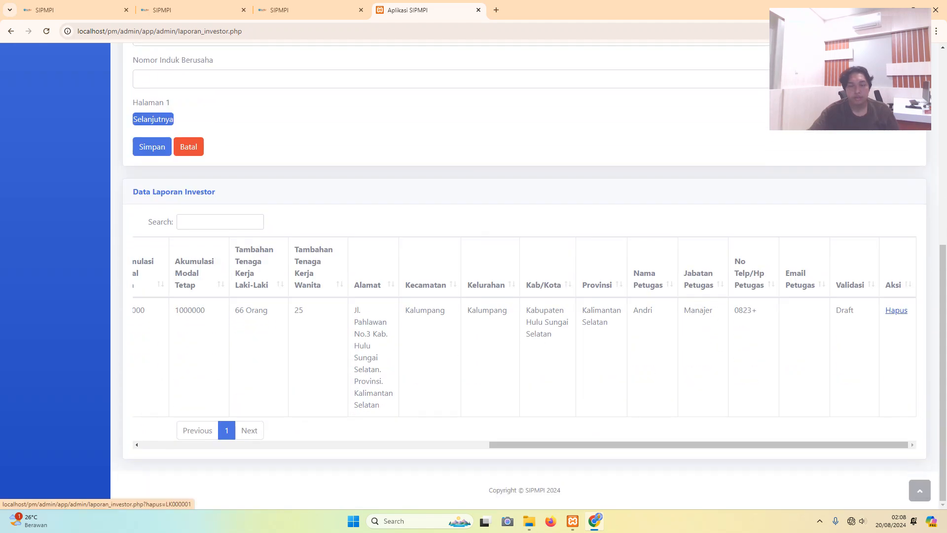
left_click(897, 310)
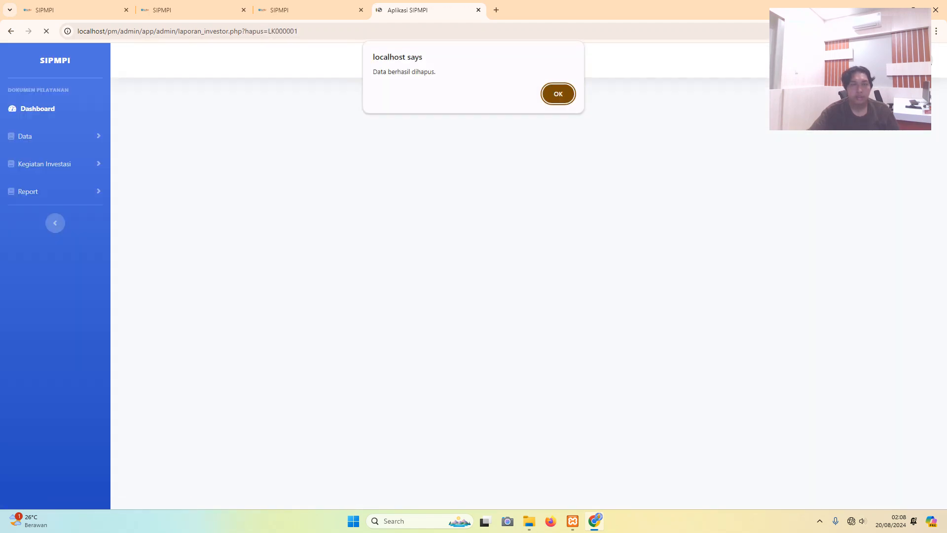
key("Return")
scroll(524, 276, "down", 5)
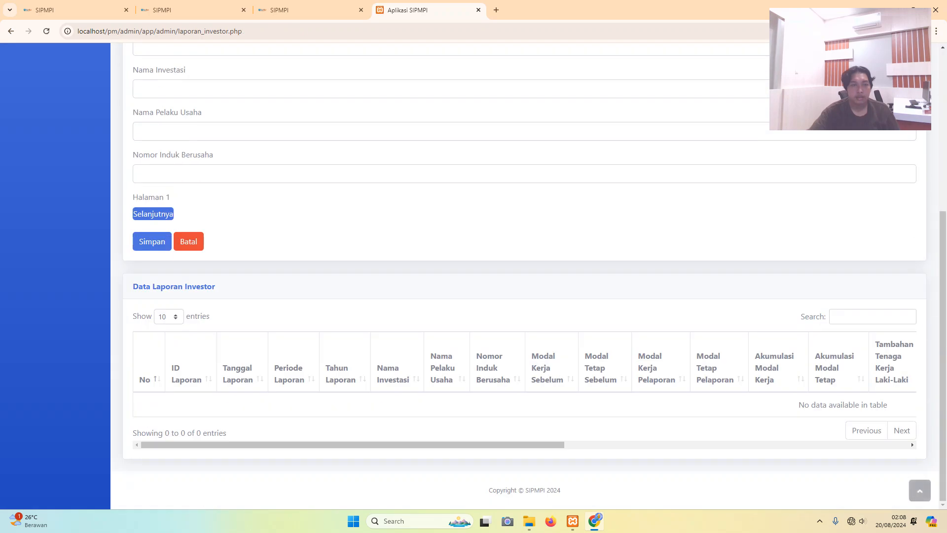
scroll(474, 276, "up", 5)
left_click(55, 163)
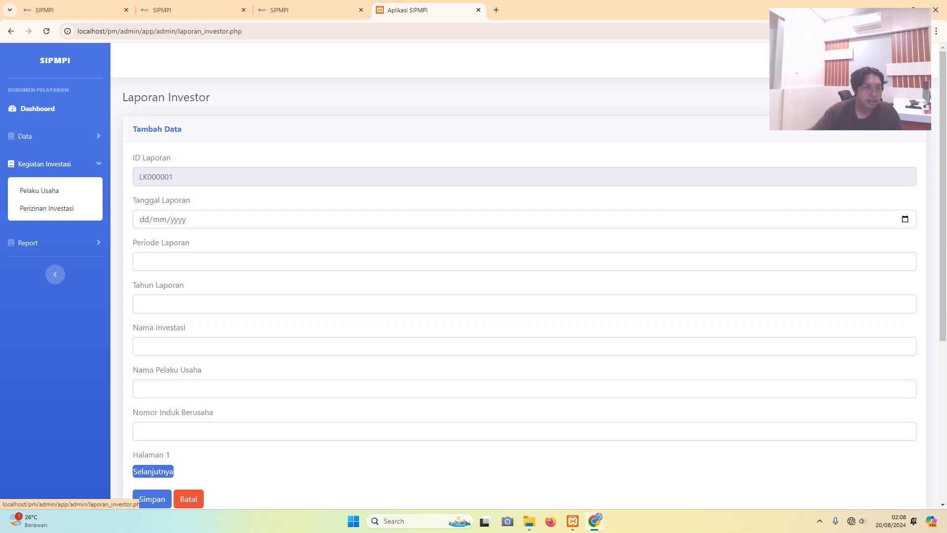
- Review the records on the Pelaku Usaha page
left_click(39, 190)
scroll(524, 276, "down", 8)
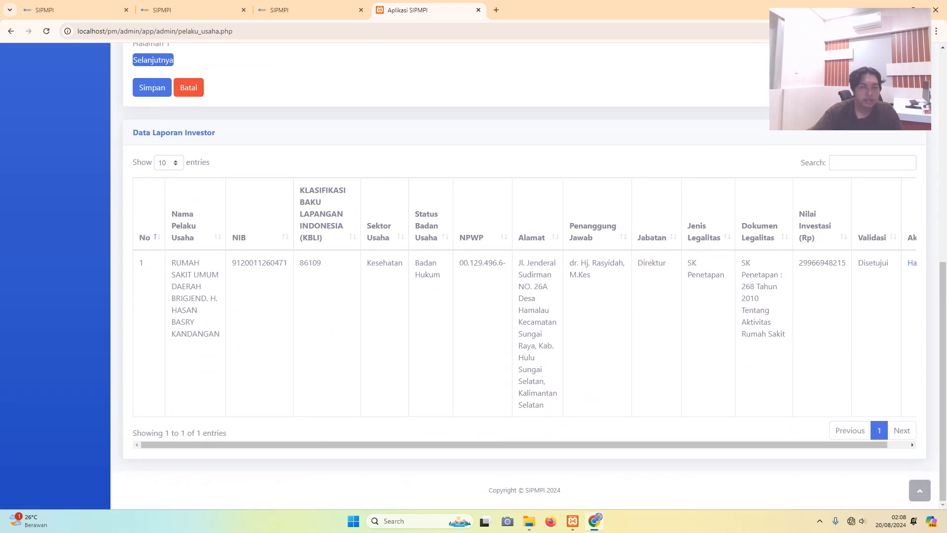
left_click_drag(514, 445, 534, 444)
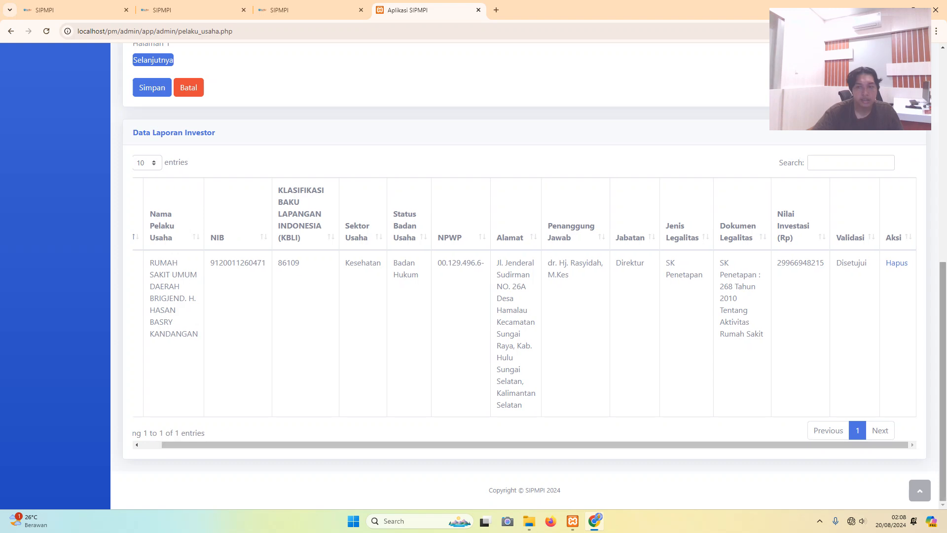
scroll(525, 276, "up", 8)
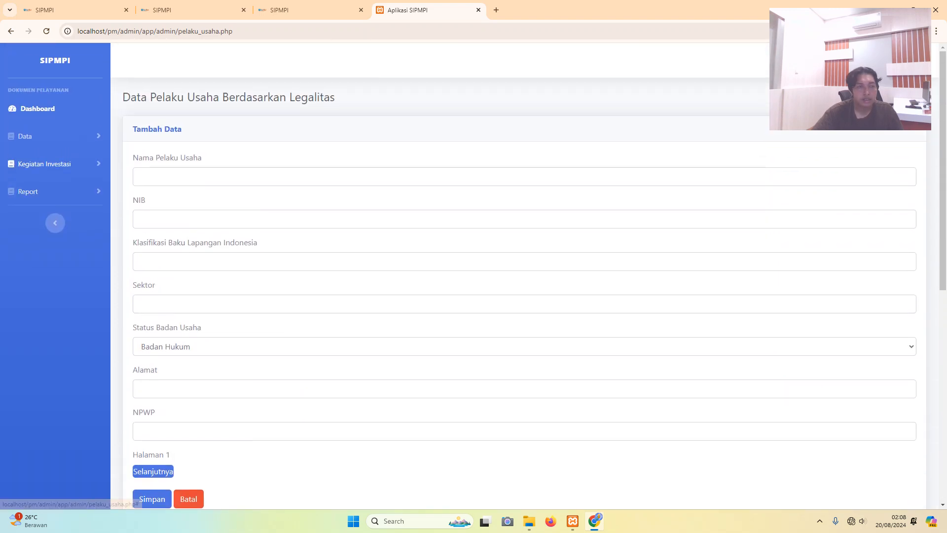
- Review the Perizinan Investasi records, then open the now-empty investor activity report
left_click(45, 164)
left_click(55, 207)
scroll(524, 276, "down", 6)
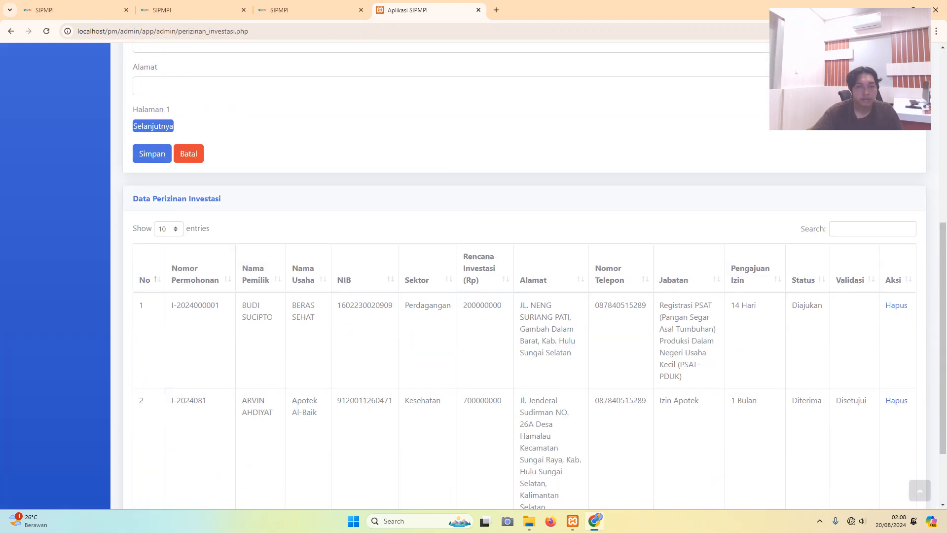
scroll(524, 276, "down", 2)
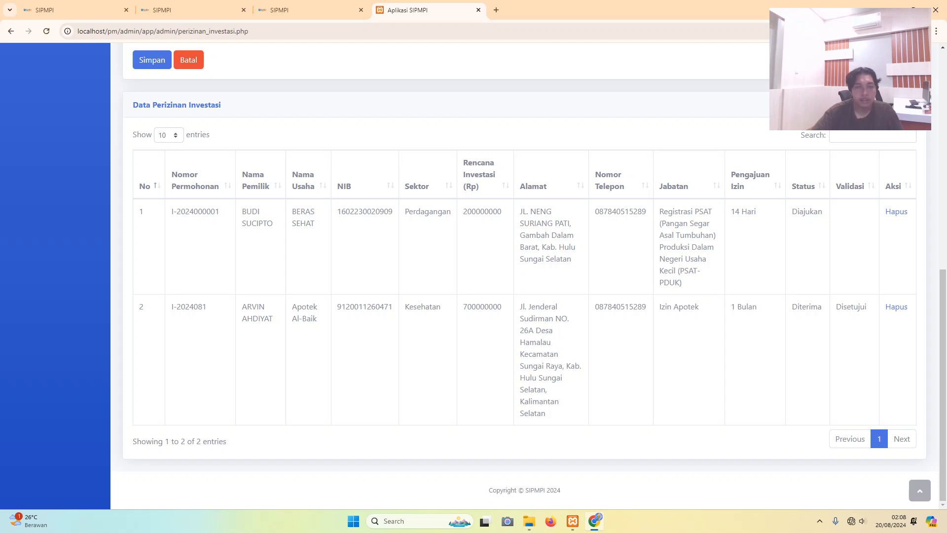
scroll(524, 276, "up", 9)
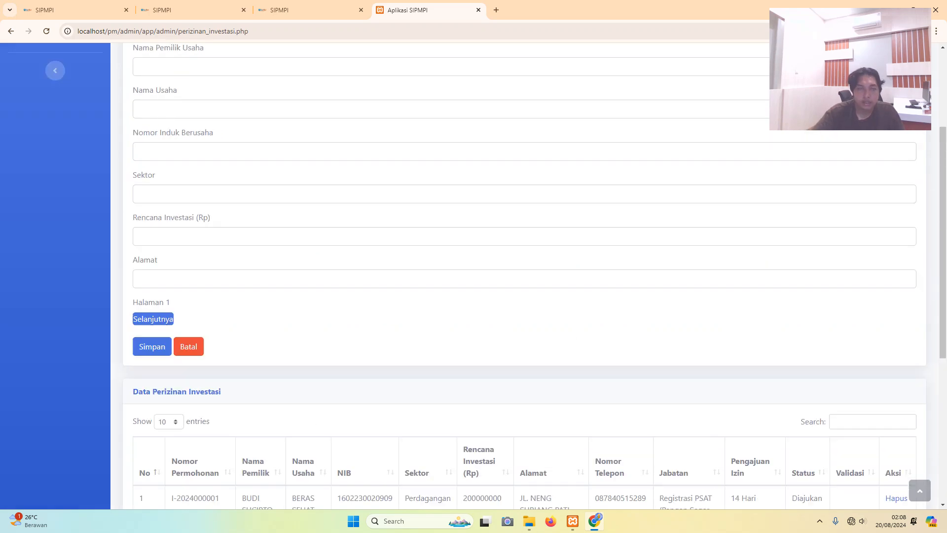
scroll(524, 276, "down", 9)
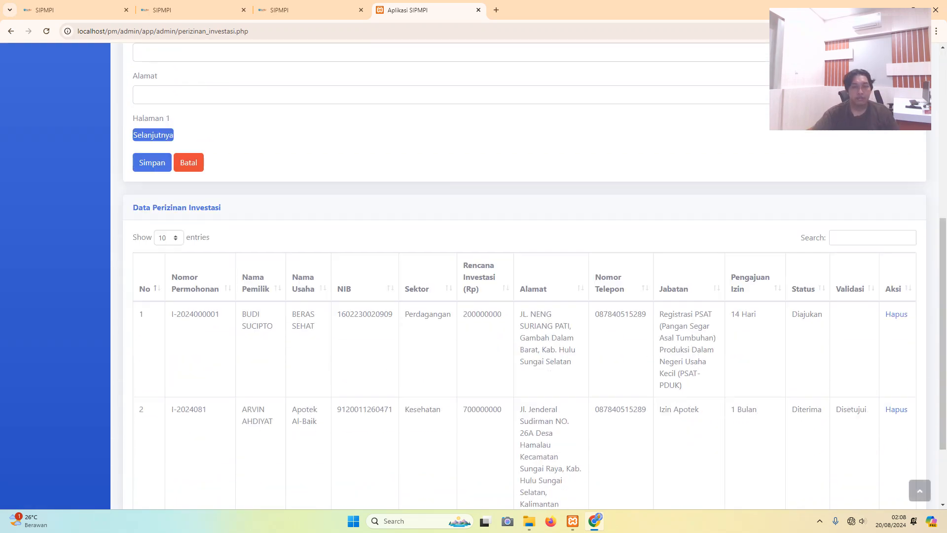
scroll(525, 276, "up", 9)
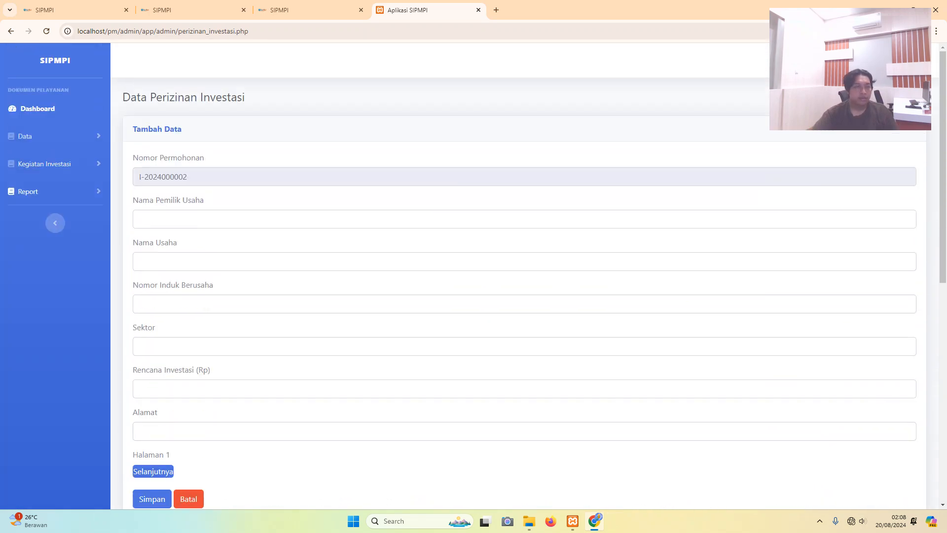
left_click(28, 192)
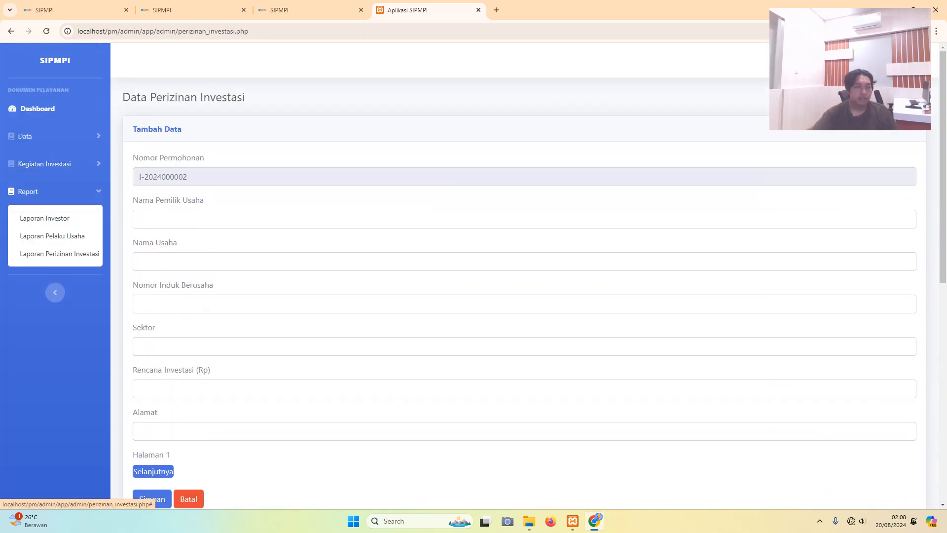
left_click(44, 218)
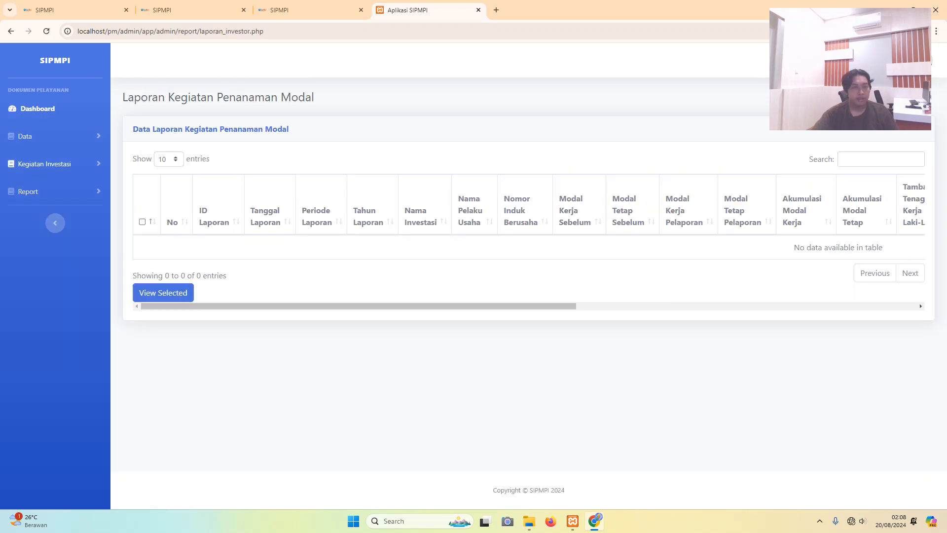
- Open the Laporan Pelaku Usaha report, briefly checking Laporan Perizinan Investasi along the way
left_click(28, 191)
left_click(51, 236)
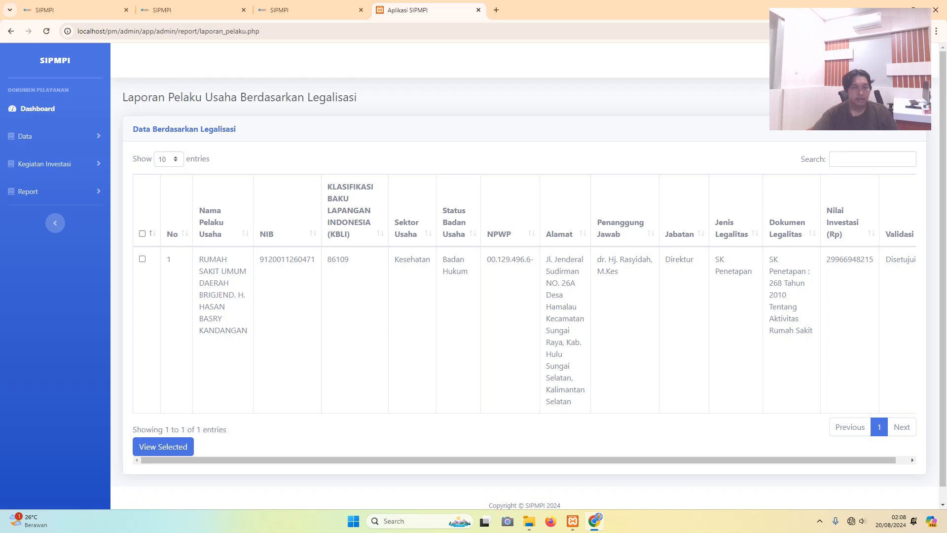
scroll(474, 276, "down", 1)
left_click(28, 176)
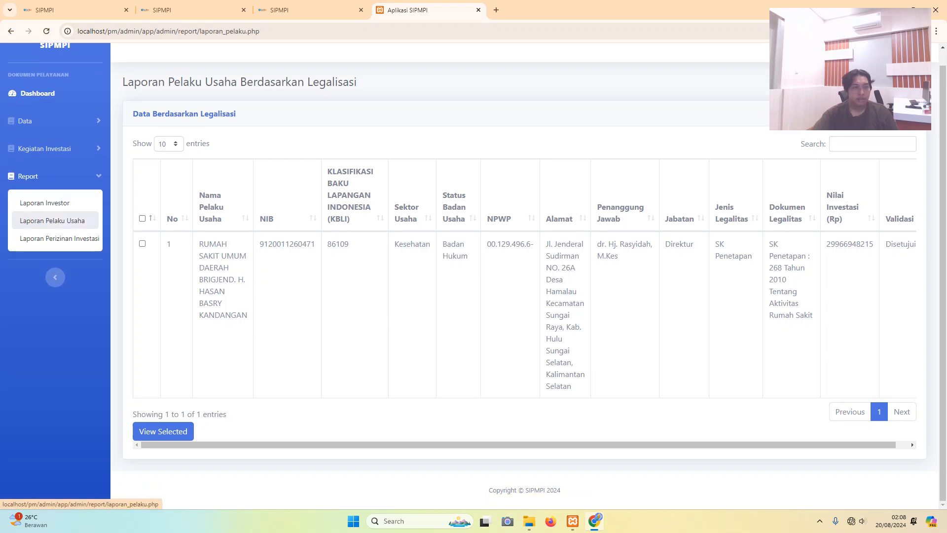
left_click(59, 239)
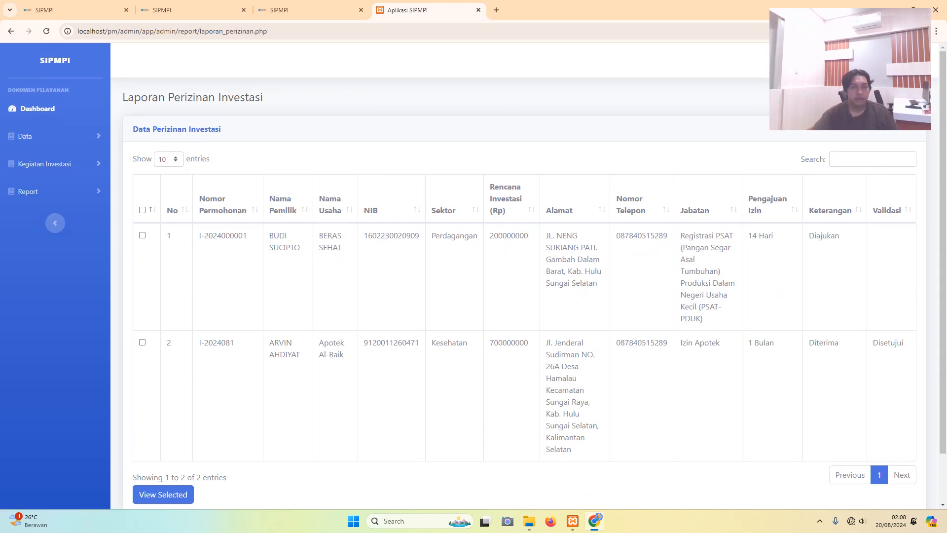
left_click(28, 191)
left_click(52, 236)
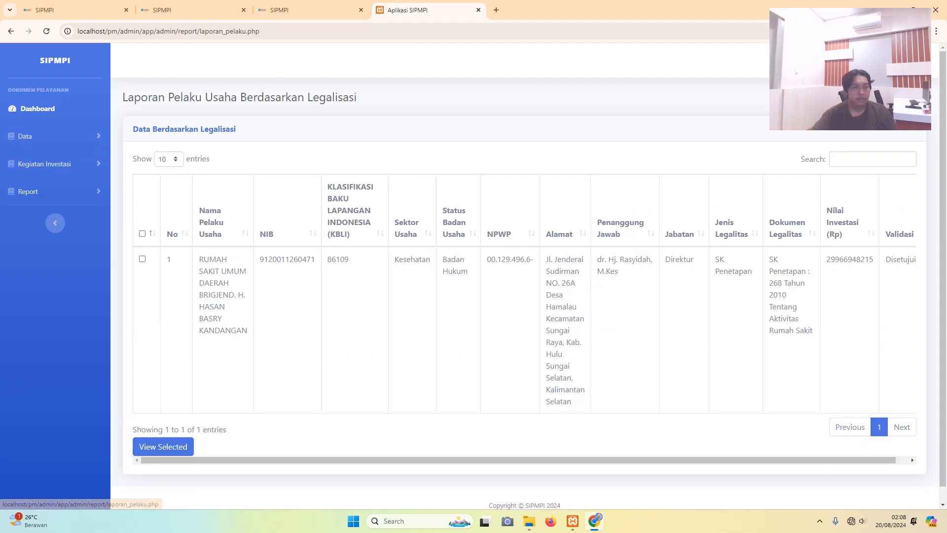
- Select all business actors, generate the letterhead report with QR signature, then return
left_click(142, 234)
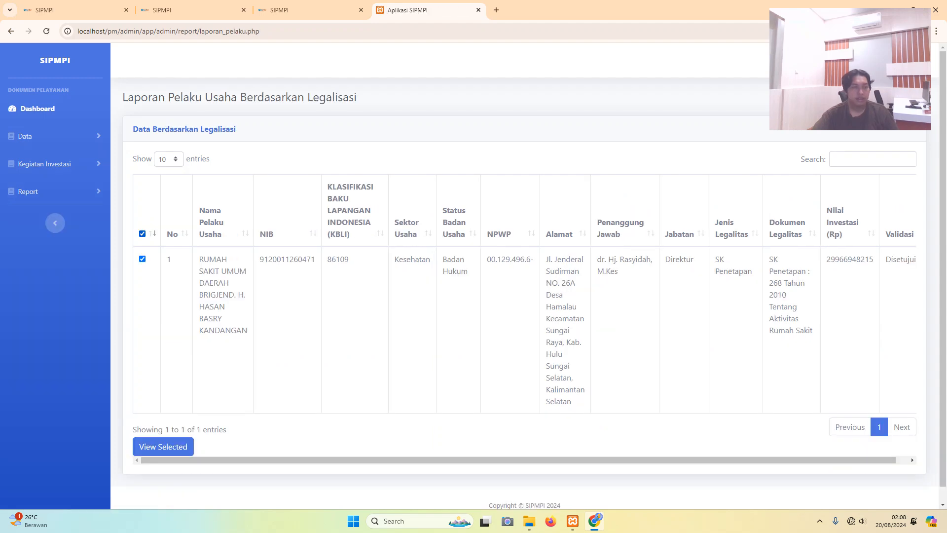
left_click(162, 446)
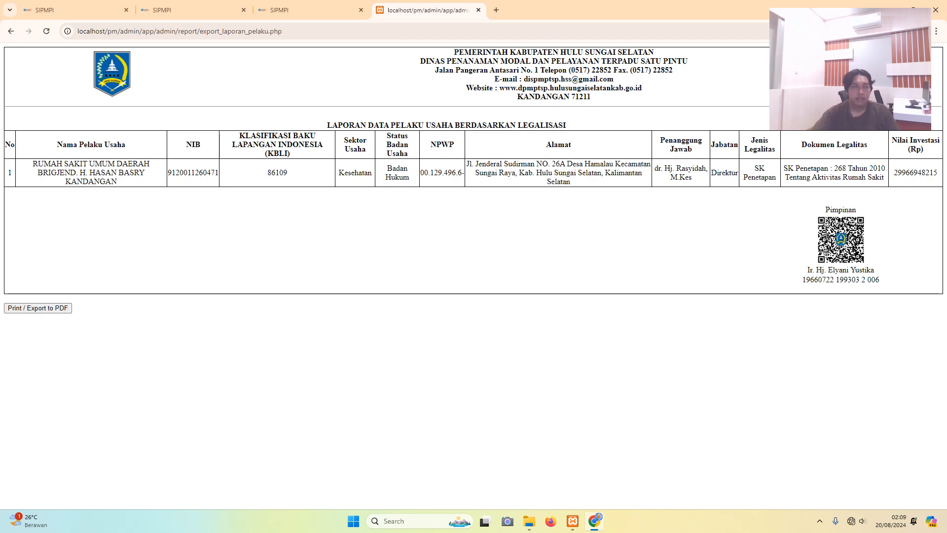
left_click(10, 31)
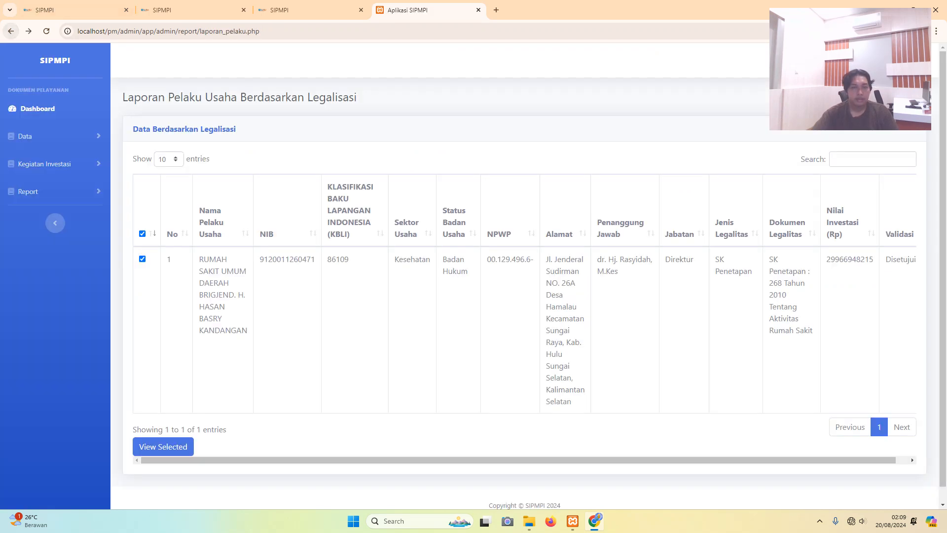
- Minimise the Chrome window running SIPMPI to show the Windows desktop
scroll(523, 276, "down", 1)
scroll(523, 276, "up", 1)
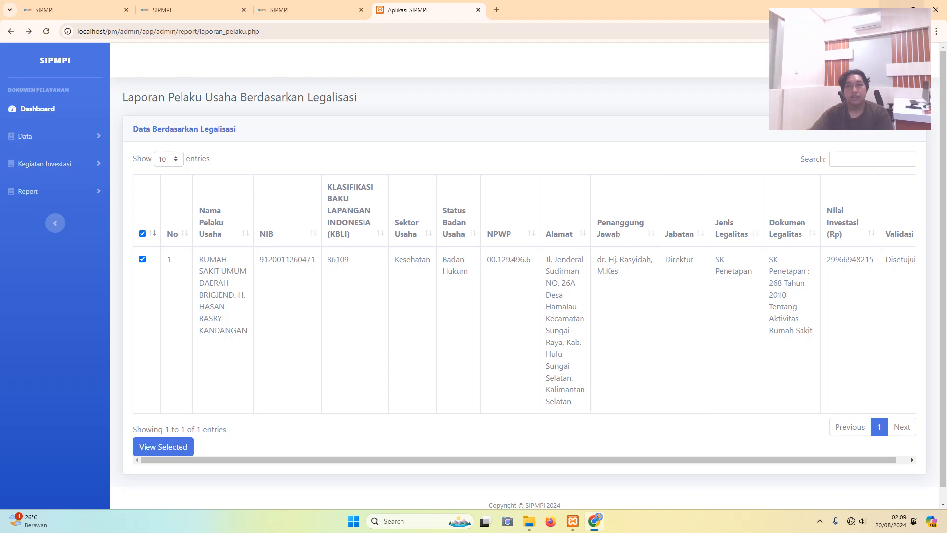
left_click(890, 10)
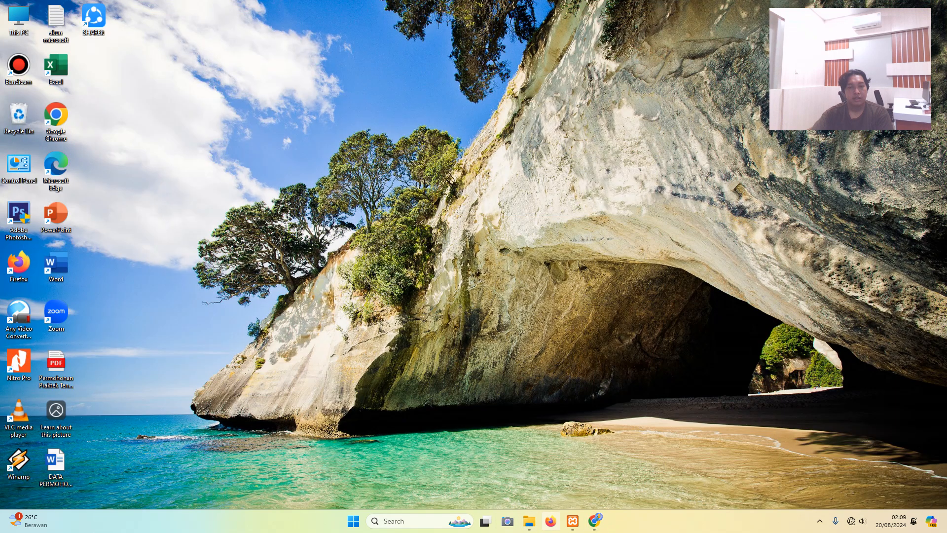
- Launch Bandicam from its desktop icon, leaving Chrome minimised
left_click(594, 521)
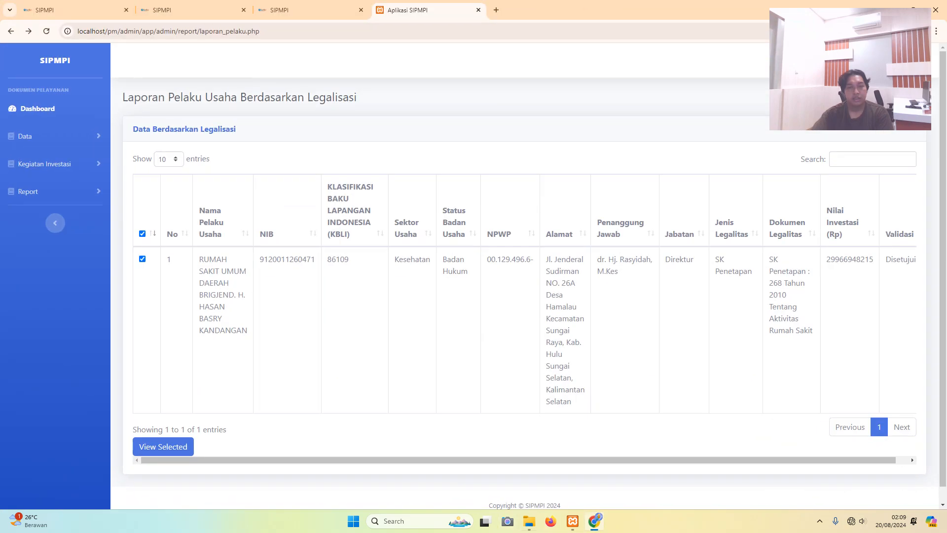
left_click(594, 521)
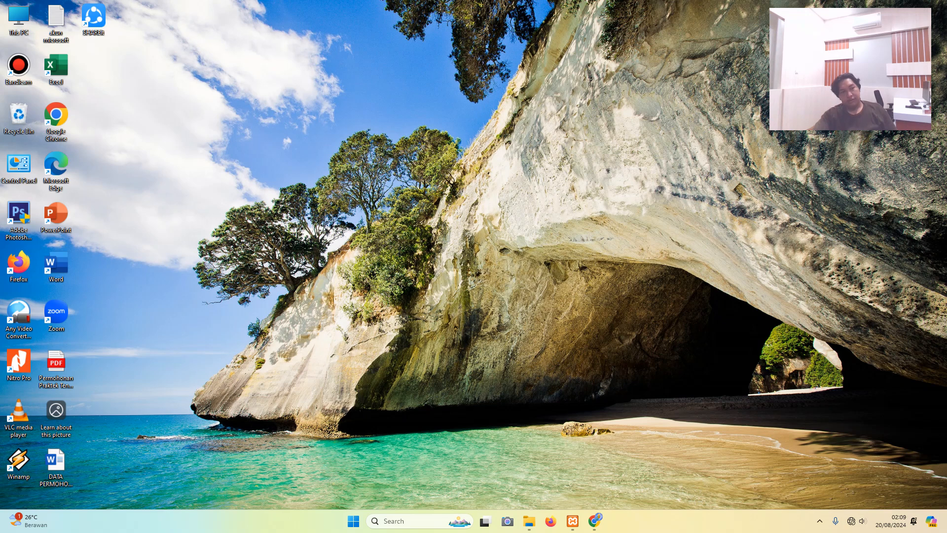
double_click(19, 68)
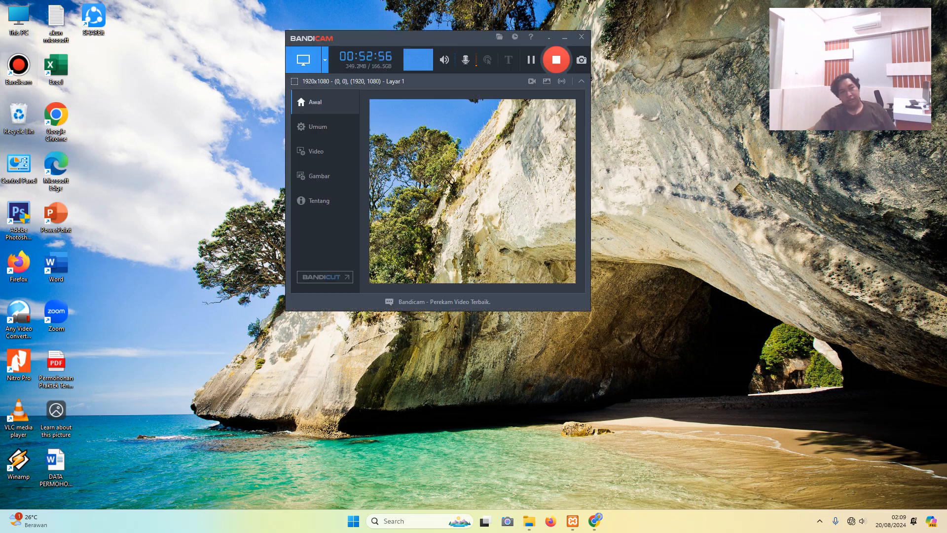